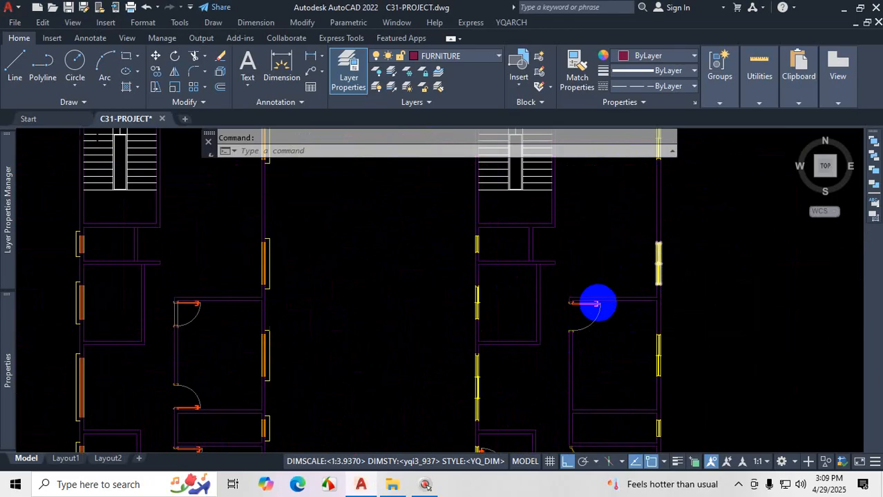
scroll(587, 277, down, 3)
scroll(573, 231, up, 3)
scroll(572, 230, up, 4)
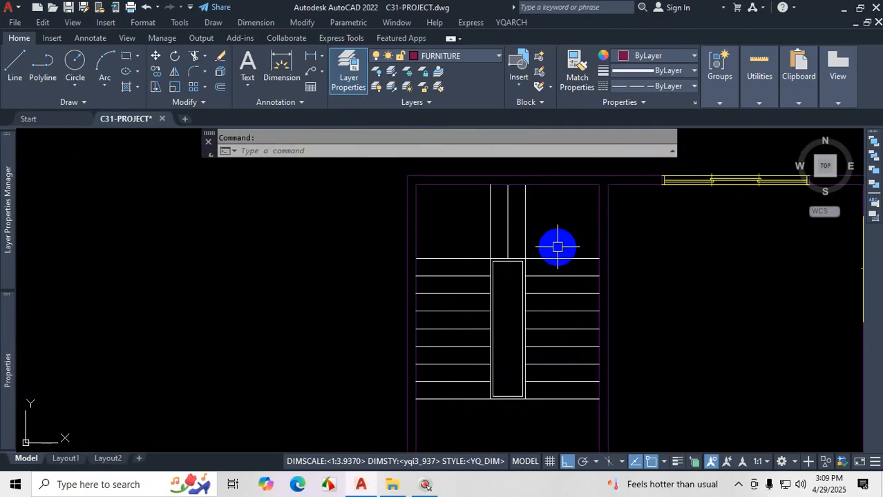
click(512, 23)
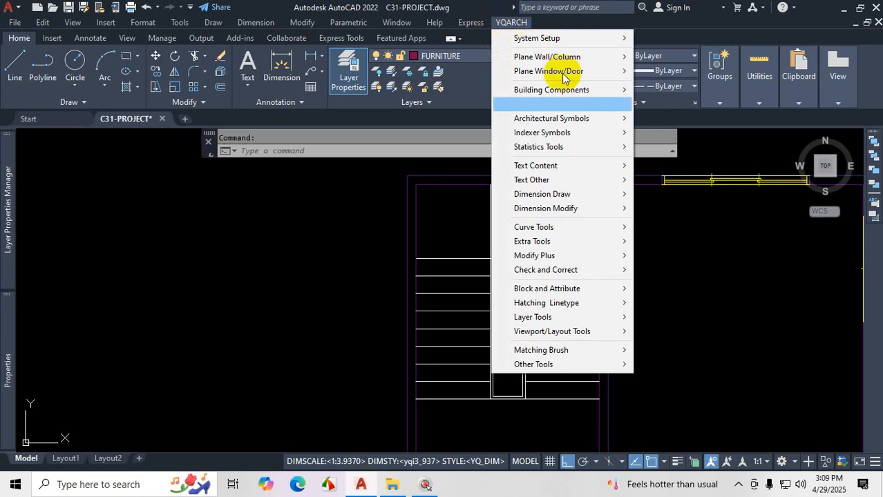
click(741, 483)
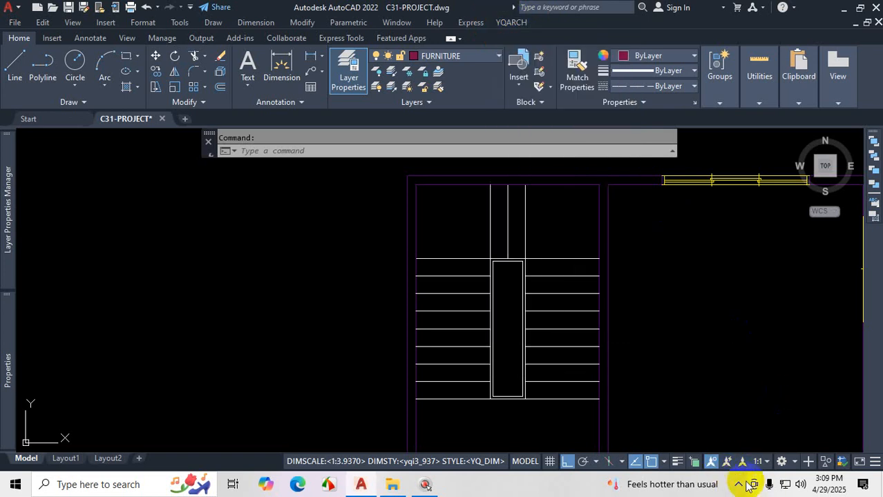
click(741, 483)
click(510, 304)
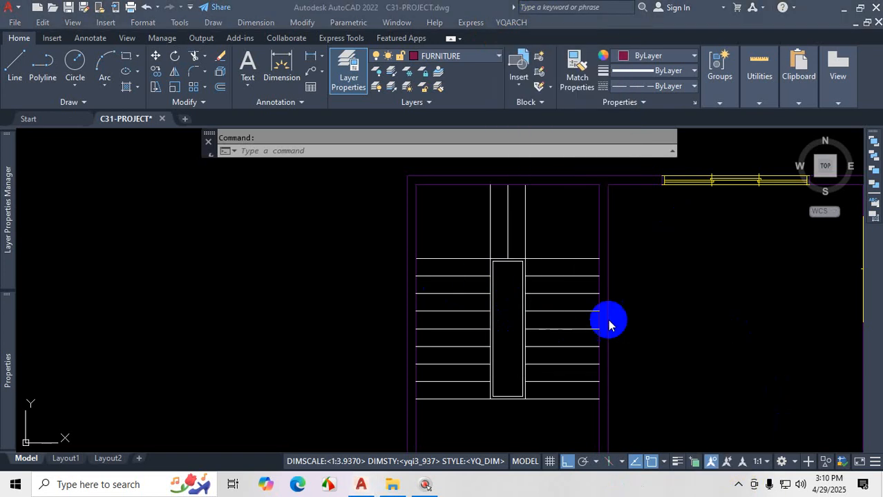
click(652, 307)
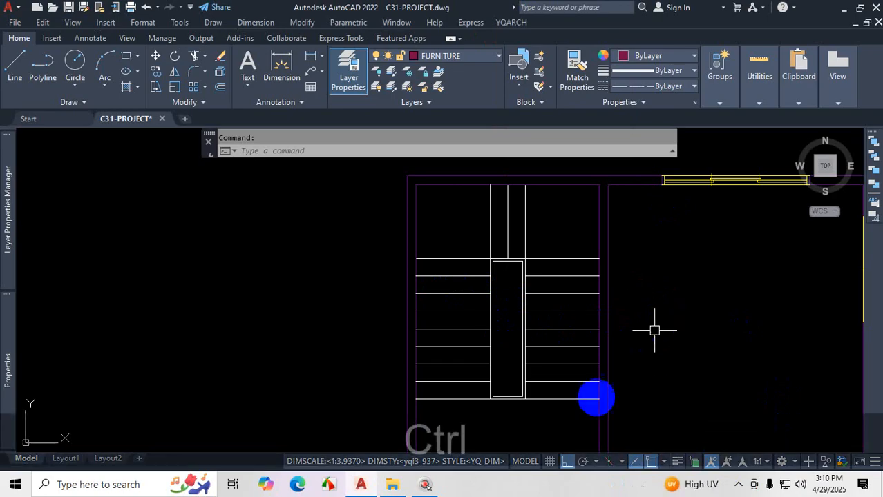
key(ctrl+1)
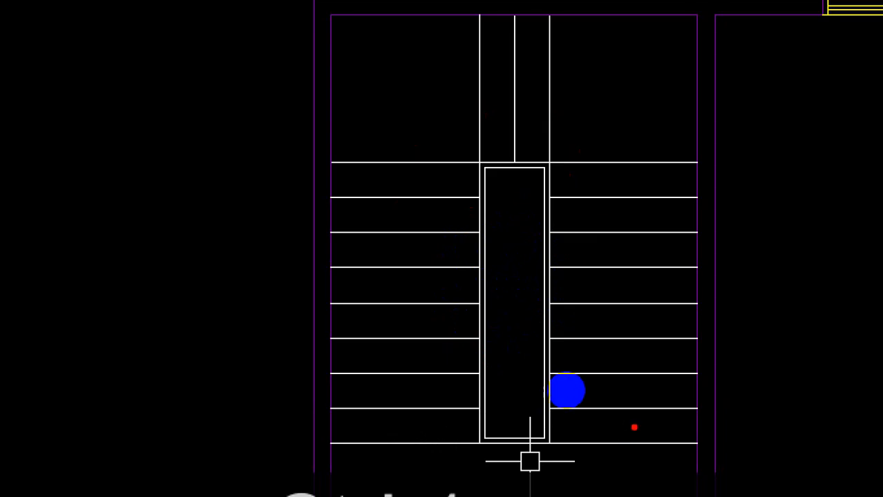
mouse_move(81, 307)
mouse_down()
mouse_move(168, 223)
mouse_move(344, 284)
mouse_up()
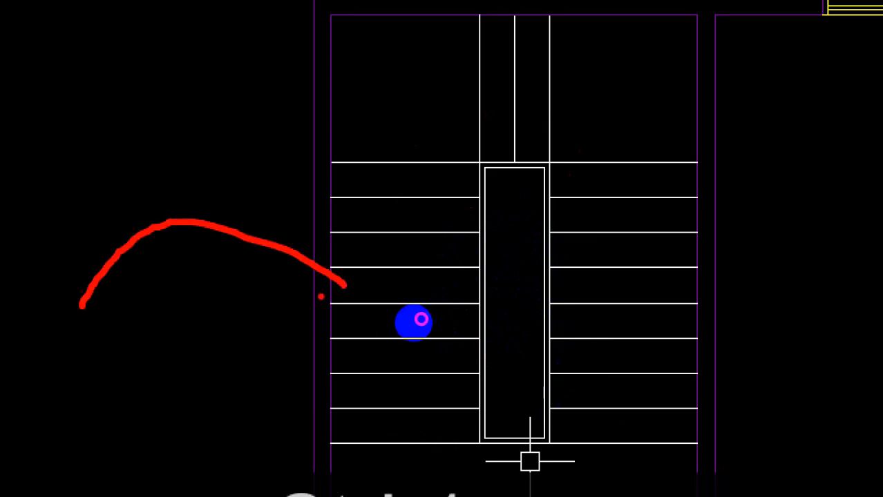
drag(127, 357, 321, 368)
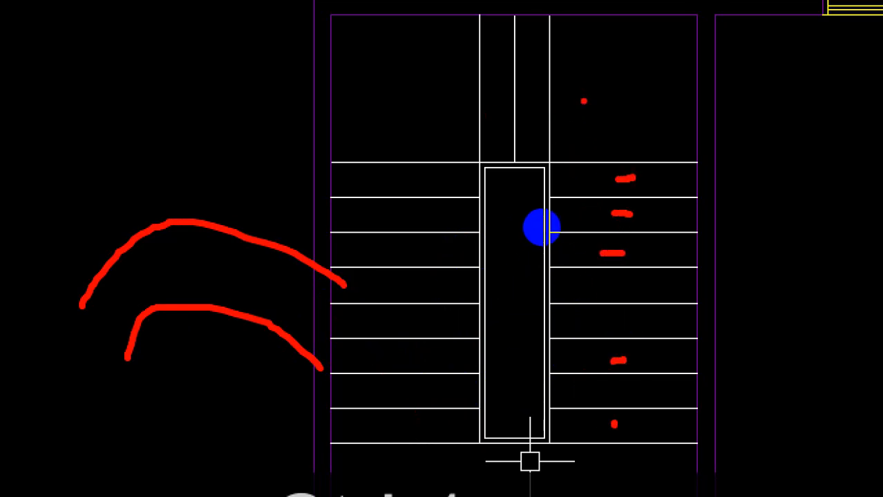
mouse_move(646, 96)
mouse_down()
mouse_move(637, 99)
mouse_move(653, 129)
mouse_move(643, 139)
mouse_up()
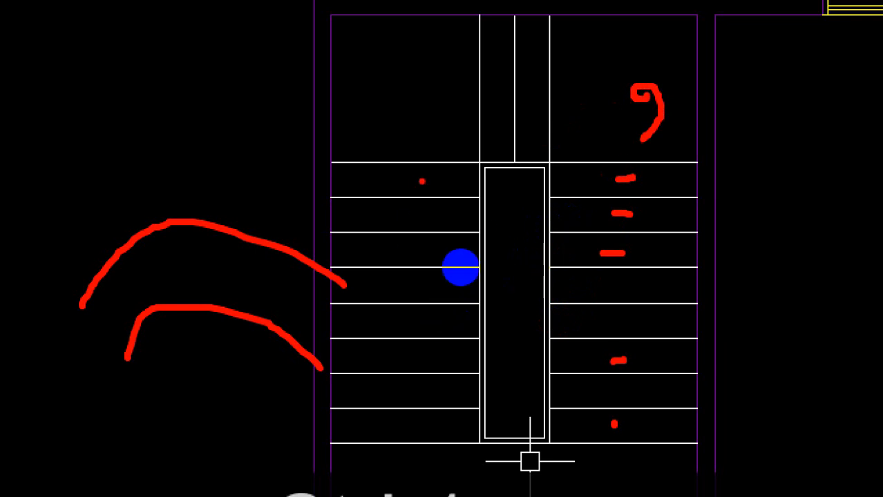
mouse_move(420, 179)
mouse_down()
mouse_move(413, 466)
mouse_move(446, 472)
mouse_move(450, 464)
mouse_move(462, 489)
mouse_move(449, 496)
mouse_up()
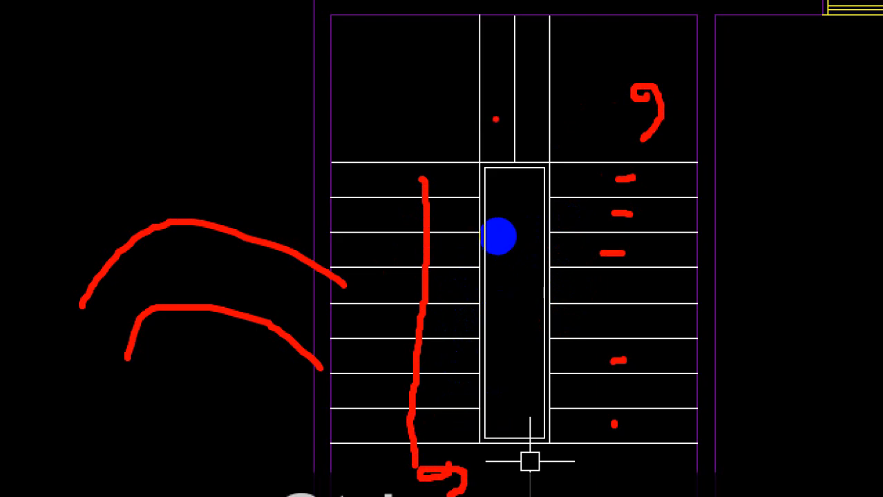
mouse_move(536, 107)
mouse_down()
mouse_move(508, 105)
mouse_move(505, 85)
mouse_move(551, 96)
mouse_move(526, 107)
mouse_move(528, 88)
mouse_up()
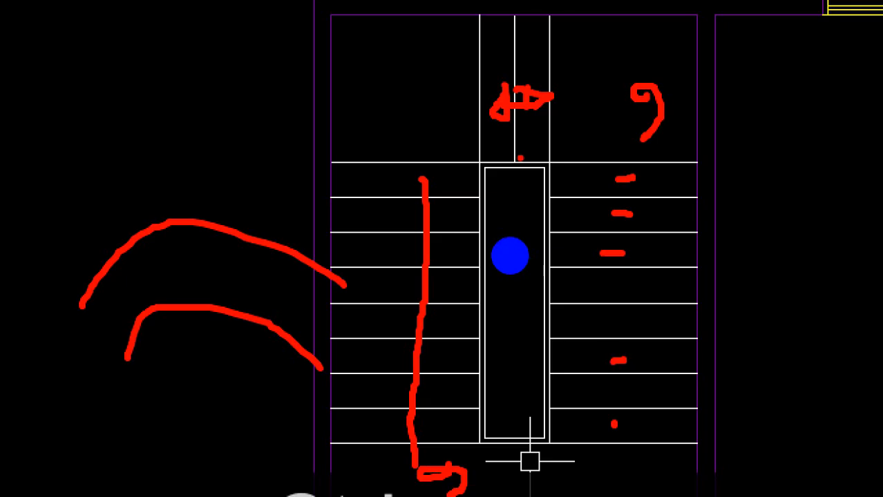
mouse_move(514, 52)
mouse_down()
mouse_move(490, 62)
mouse_move(559, 81)
mouse_up()
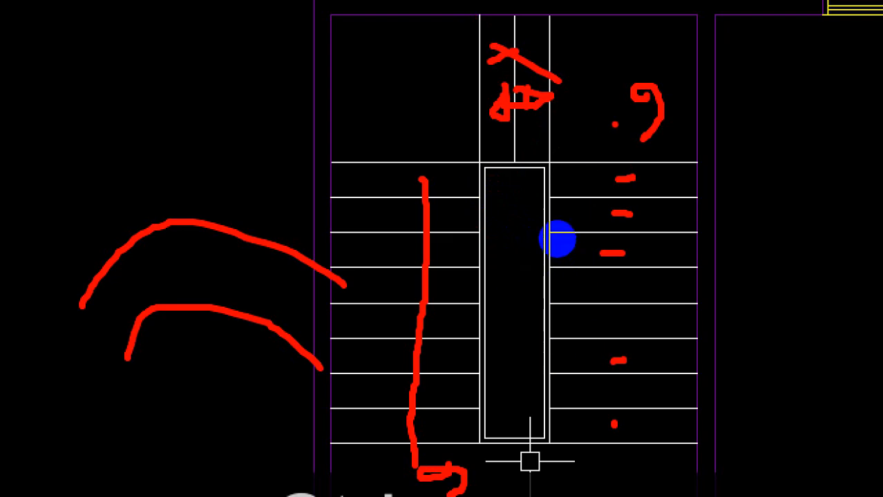
mouse_move(532, 113)
mouse_down()
mouse_move(533, 142)
mouse_move(553, 109)
mouse_up()
drag(490, 127, 491, 148)
drag(507, 118, 509, 141)
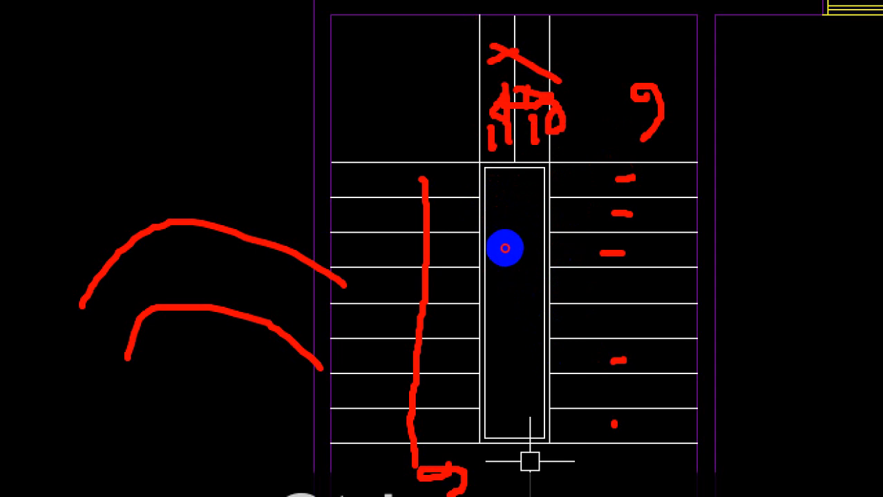
drag(423, 116, 424, 133)
drag(436, 107, 461, 127)
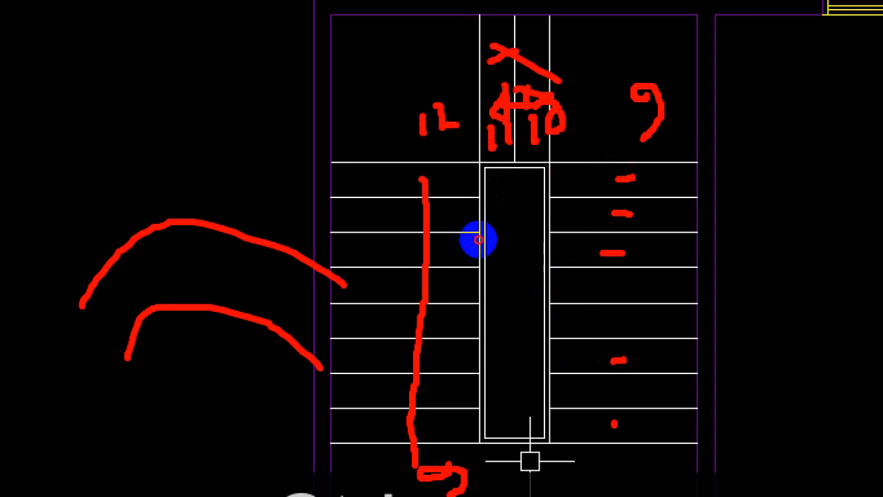
drag(457, 180, 474, 480)
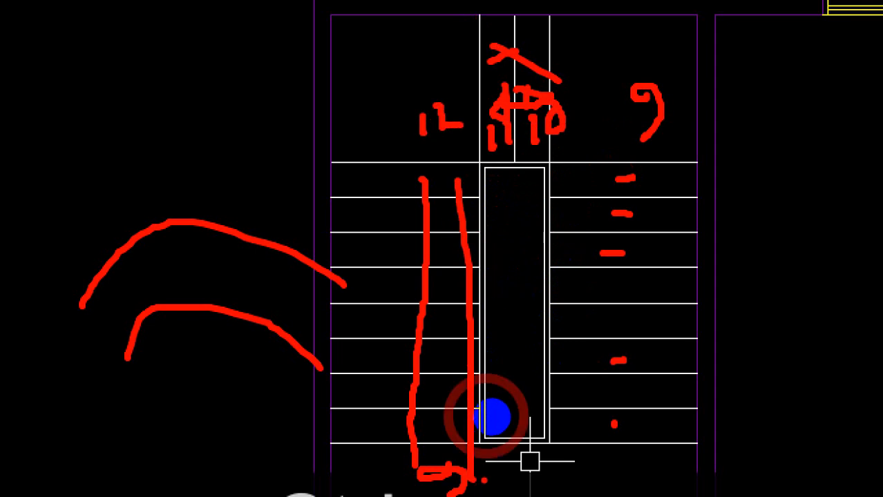
mouse_move(750, 272)
mouse_down()
mouse_move(768, 250)
mouse_move(742, 297)
mouse_move(790, 288)
mouse_up()
drag(795, 237, 808, 280)
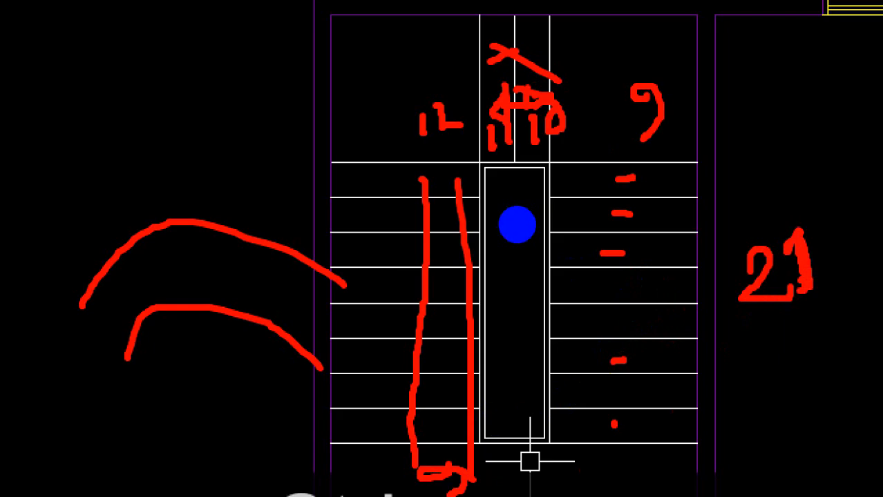
click(524, 136)
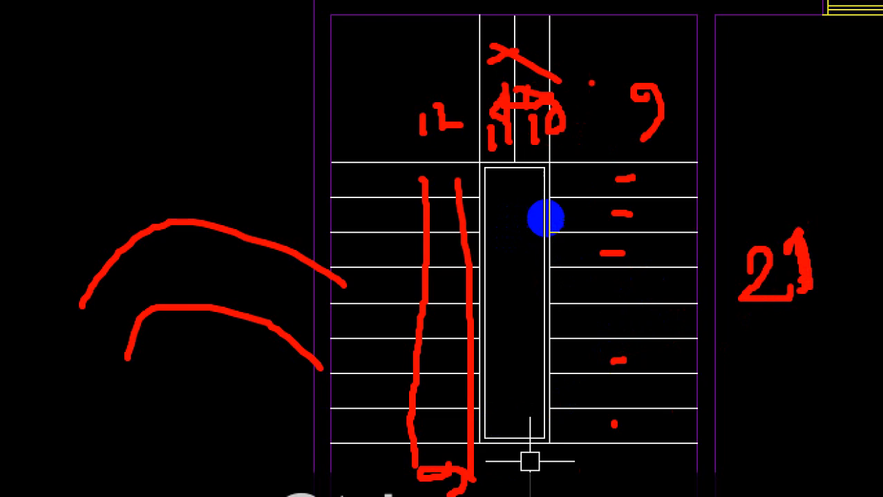
mouse_move(355, 162)
mouse_down()
mouse_move(650, 171)
mouse_move(682, 163)
mouse_up()
drag(435, 19, 384, 147)
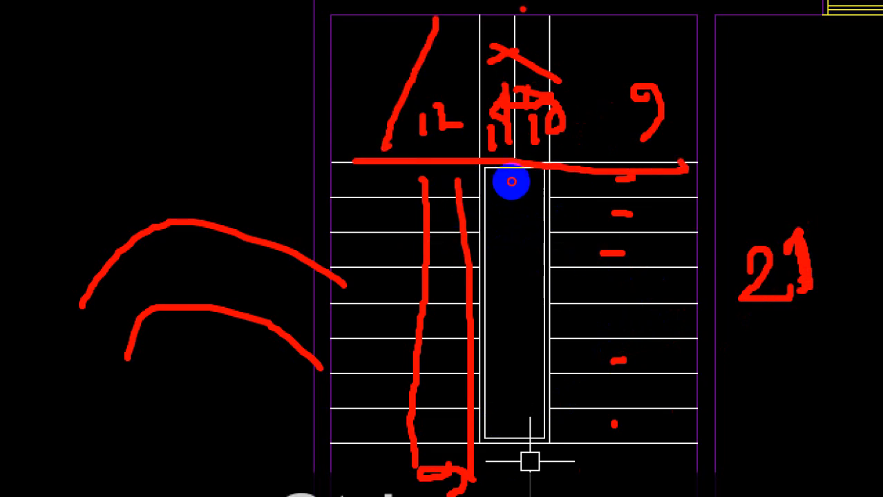
drag(523, 9, 455, 130)
mouse_move(626, 28)
mouse_down()
mouse_move(577, 119)
mouse_move(544, 149)
mouse_up()
drag(661, 50, 605, 145)
mouse_move(605, 145)
mouse_down()
mouse_move(698, 107)
mouse_move(651, 156)
mouse_up()
drag(683, 133, 666, 162)
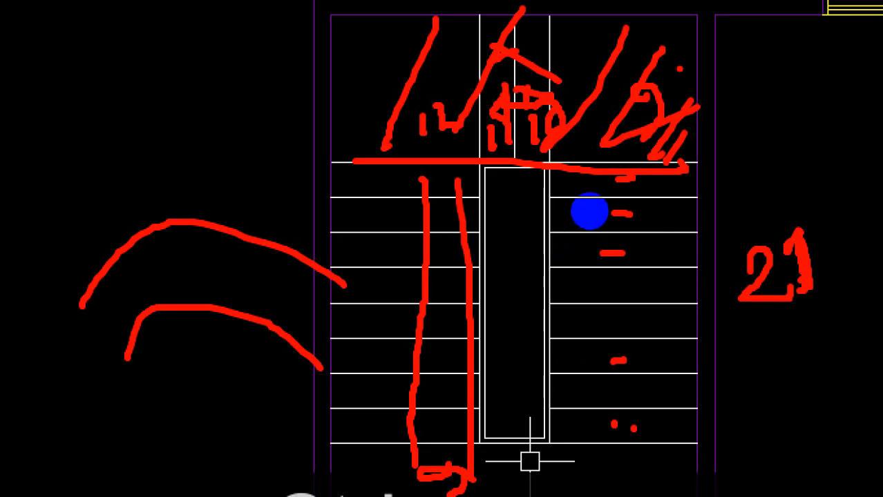
mouse_move(680, 72)
mouse_down()
mouse_move(685, 62)
mouse_move(670, 88)
mouse_move(693, 103)
mouse_up()
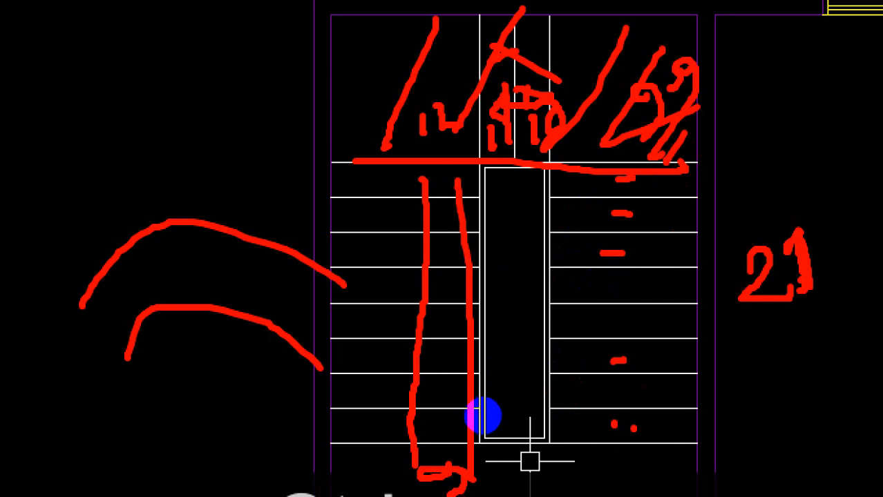
mouse_move(548, 48)
mouse_down()
mouse_move(509, 87)
mouse_move(549, 109)
mouse_up()
click(498, 68)
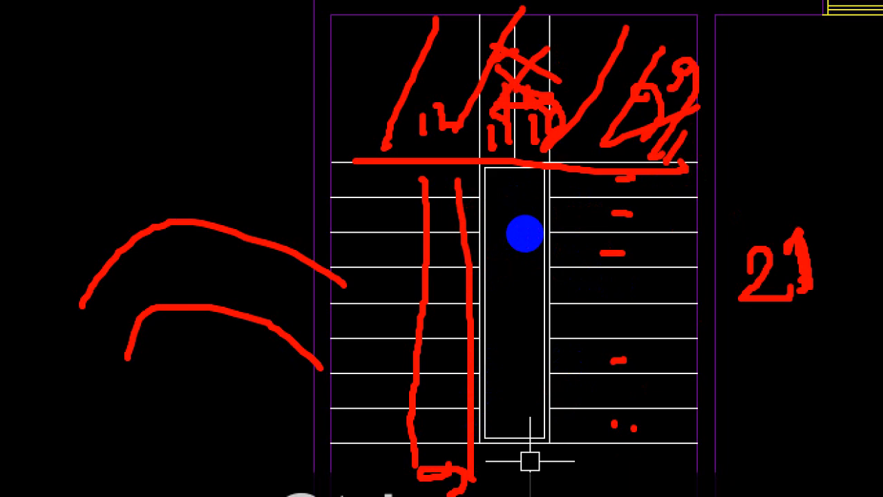
key(Escape)
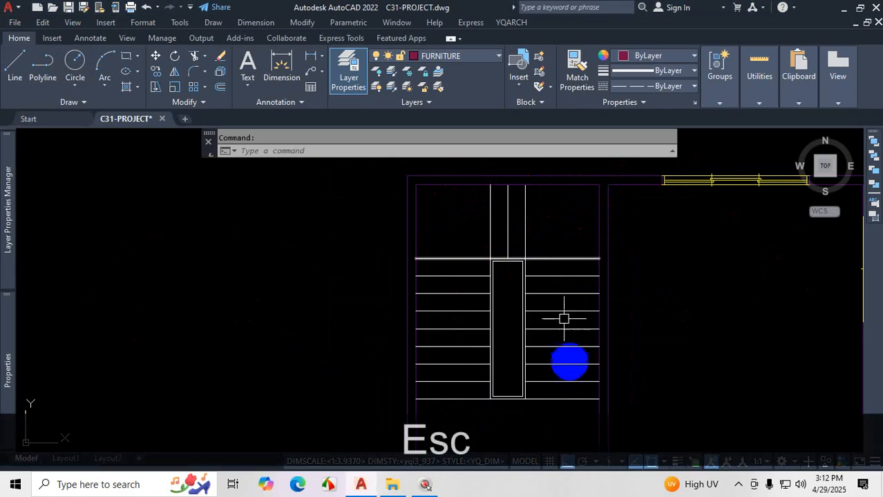
key(ctrl+1)
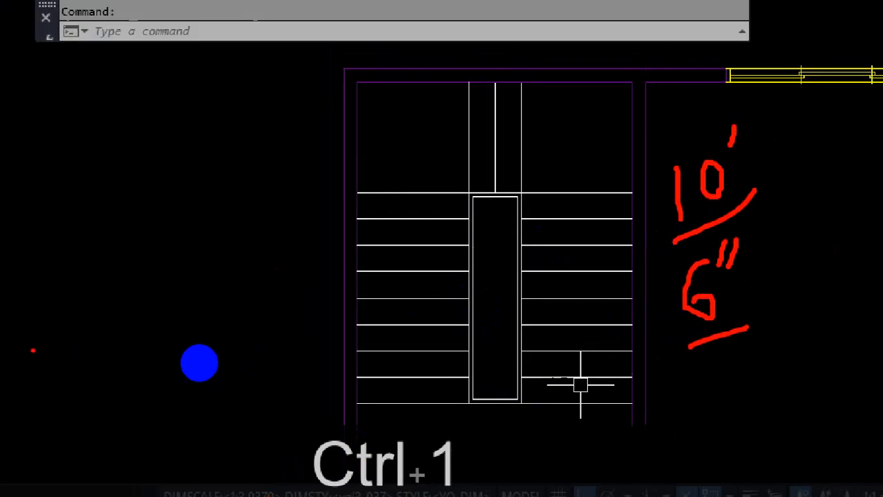
mouse_move(200, 363)
mouse_down()
mouse_move(248, 361)
mouse_move(248, 329)
mouse_move(280, 328)
mouse_move(294, 304)
mouse_move(335, 277)
mouse_move(382, 262)
mouse_move(381, 227)
mouse_move(426, 221)
mouse_move(439, 191)
mouse_move(501, 178)
mouse_move(504, 166)
mouse_move(547, 165)
mouse_up()
drag(72, 308, 68, 336)
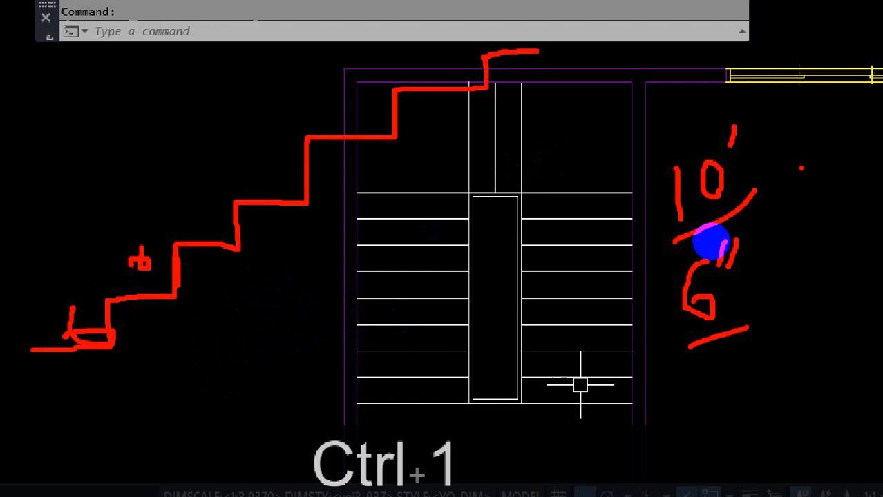
drag(799, 139, 801, 182)
drag(830, 136, 839, 132)
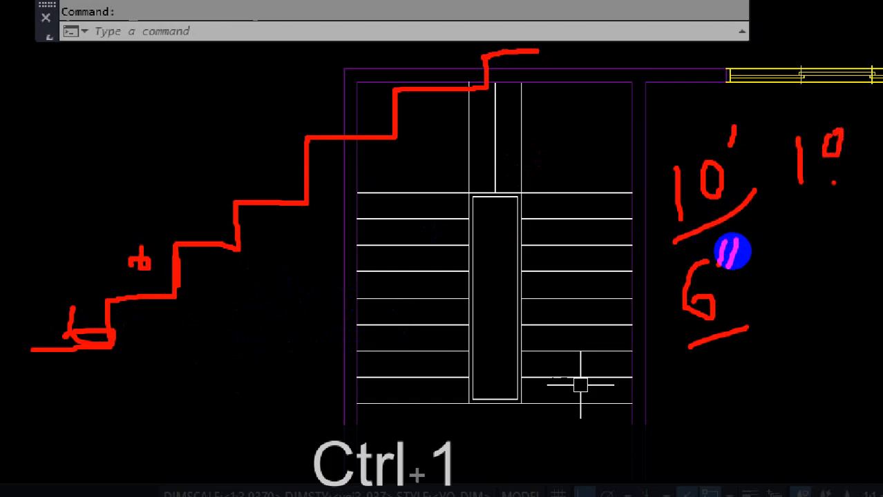
drag(797, 195, 851, 183)
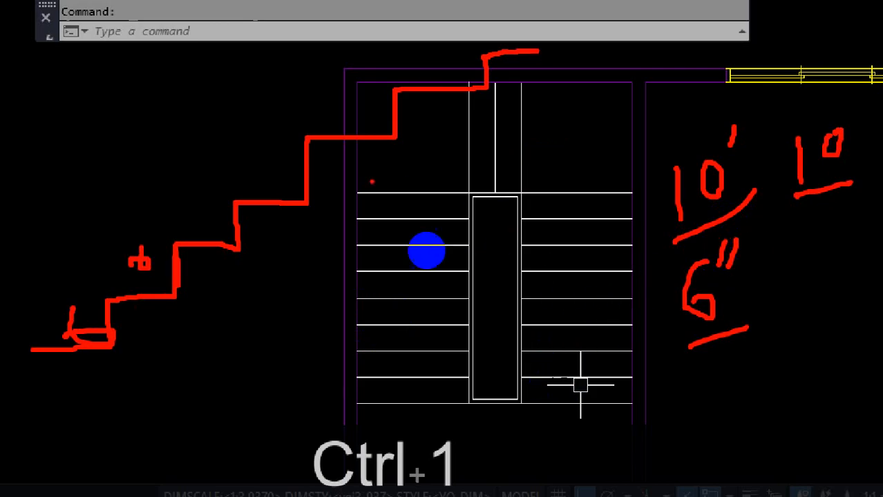
drag(362, 188, 653, 189)
drag(487, 89, 387, 152)
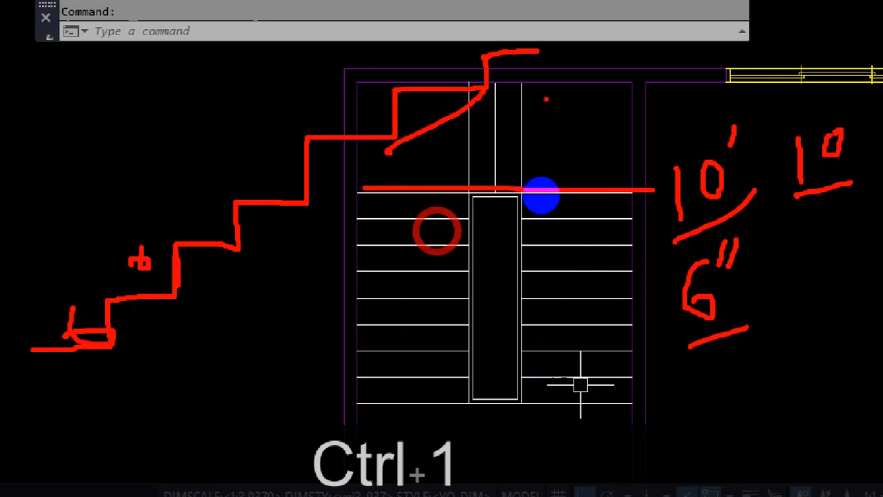
drag(545, 102, 489, 156)
drag(617, 90, 532, 162)
mouse_move(624, 109)
mouse_down()
mouse_move(584, 163)
mouse_move(607, 176)
mouse_up()
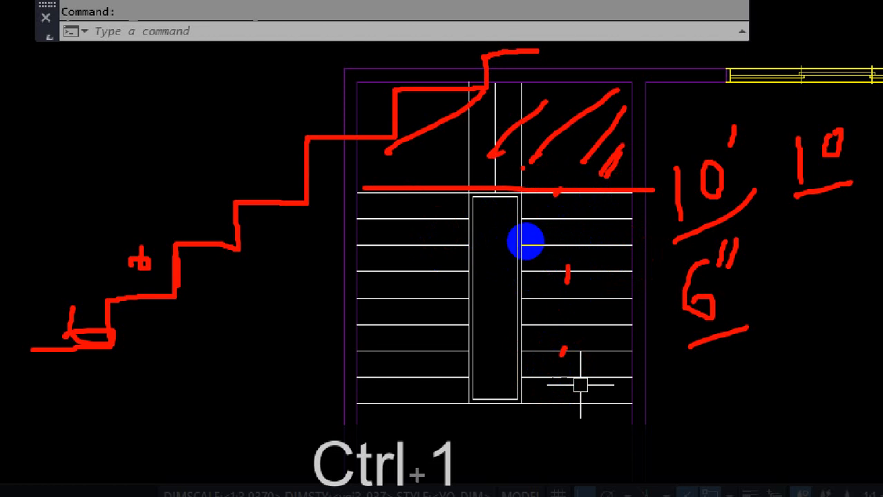
drag(523, 168, 649, 164)
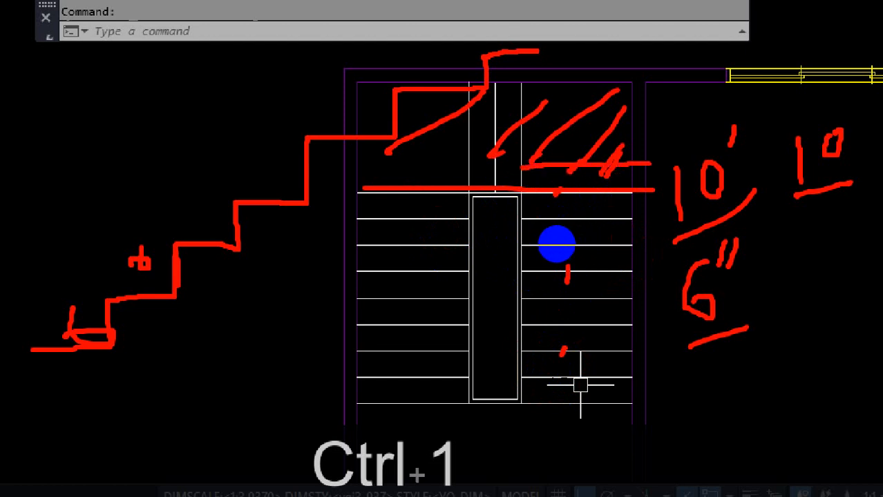
click(562, 241)
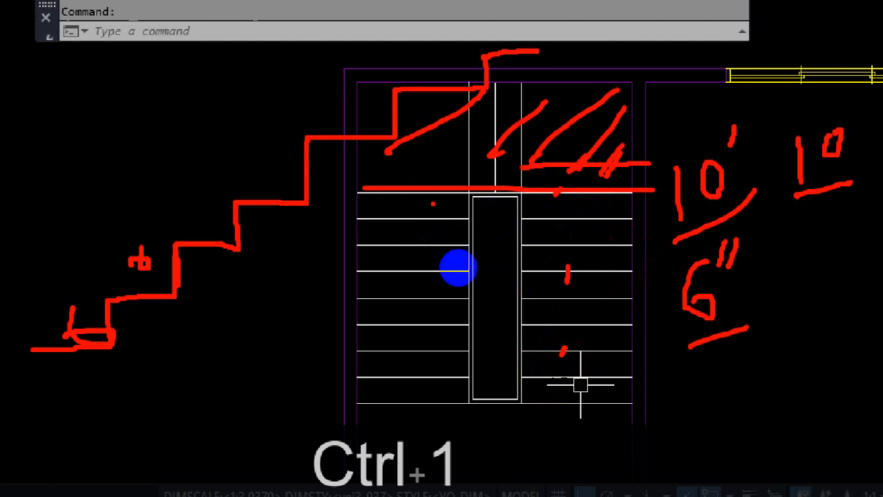
drag(538, 164, 380, 163)
drag(432, 238, 555, 236)
drag(471, 231, 467, 240)
mouse_move(467, 248)
mouse_down()
mouse_move(457, 268)
mouse_move(469, 284)
mouse_move(459, 361)
mouse_move(469, 399)
mouse_up()
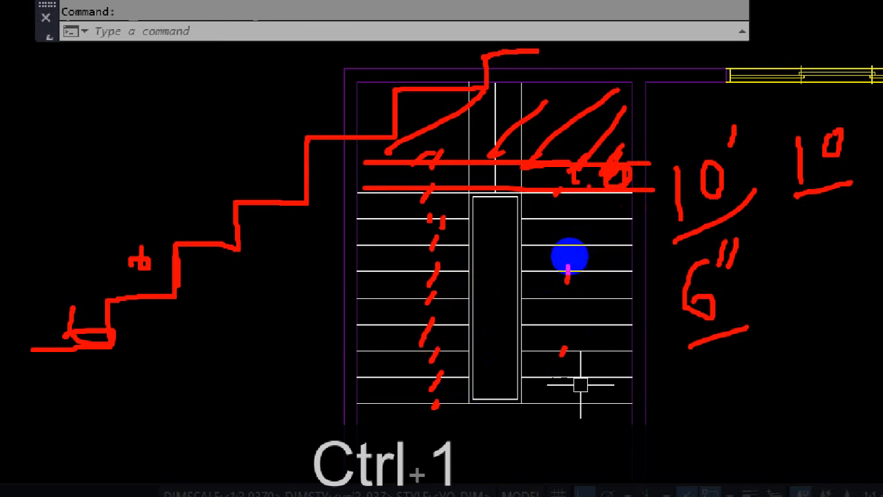
drag(595, 148, 595, 186)
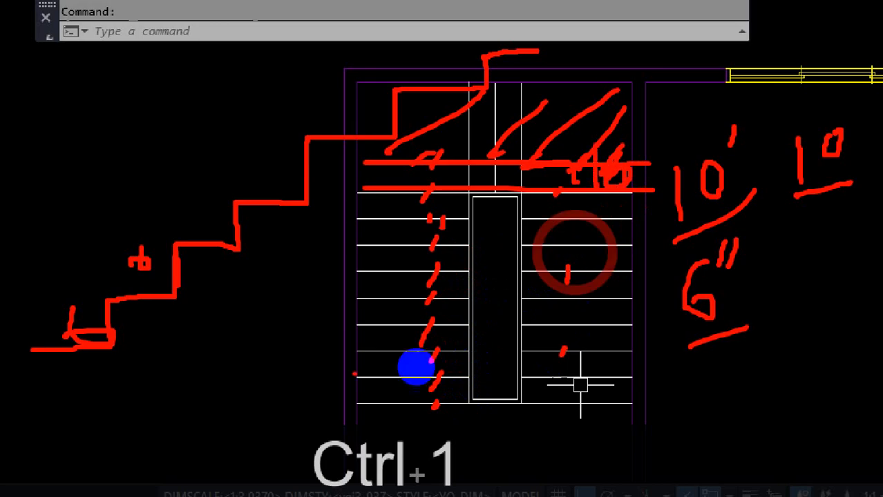
mouse_move(432, 163)
mouse_down()
mouse_move(453, 449)
mouse_move(472, 471)
mouse_up()
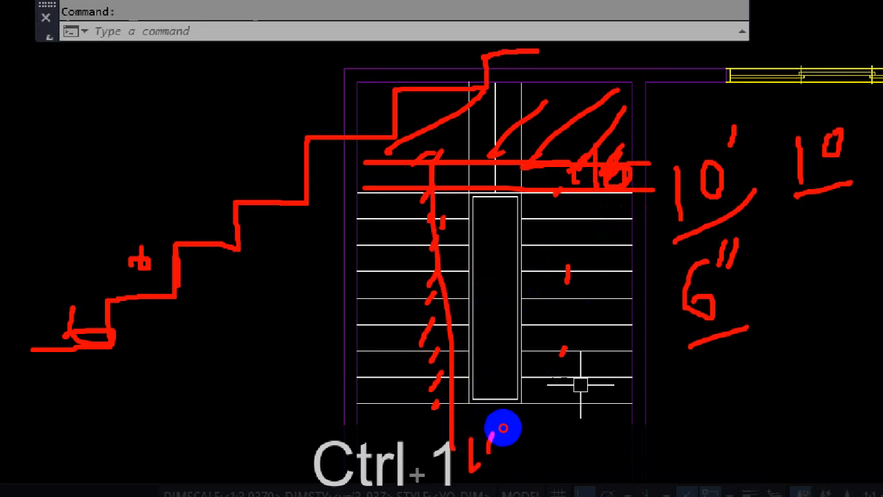
drag(502, 425, 496, 406)
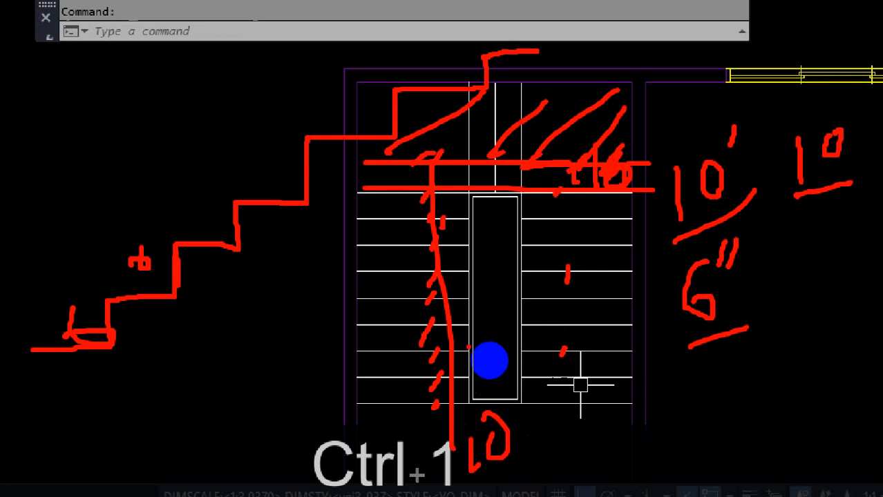
key(Escape)
key(ctrl+1)
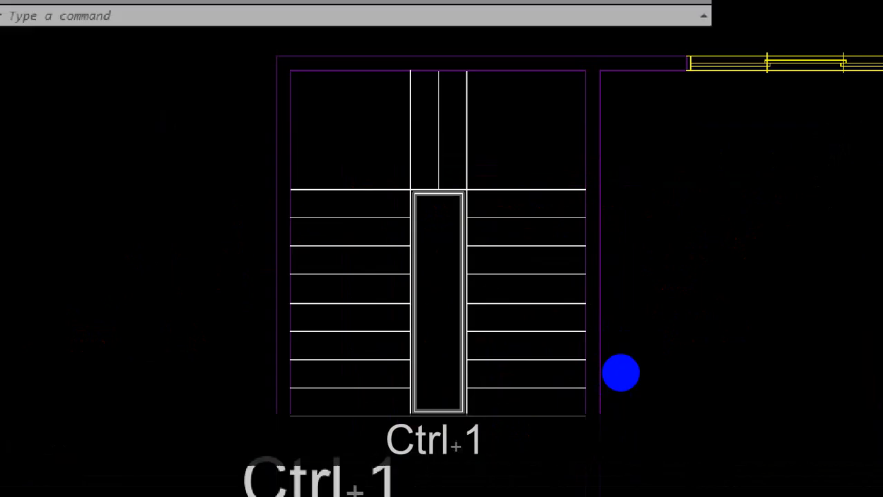
Step: Annotate the enlarged view with a riser profile labelled 5" beside the staircase and underline the lower end of the left-hand flight
mouse_move(564, 278)
mouse_down()
mouse_move(691, 276)
mouse_move(676, 181)
mouse_move(746, 173)
mouse_up()
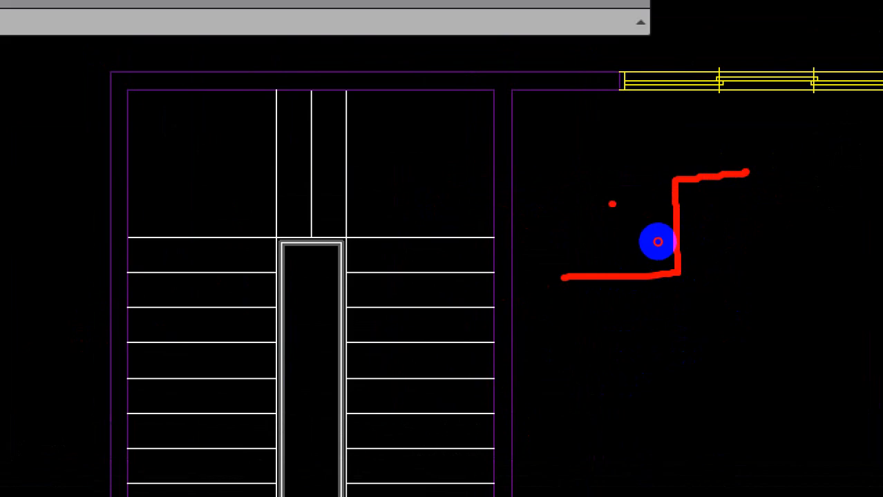
mouse_move(612, 204)
mouse_down()
mouse_move(614, 242)
mouse_move(626, 193)
mouse_up()
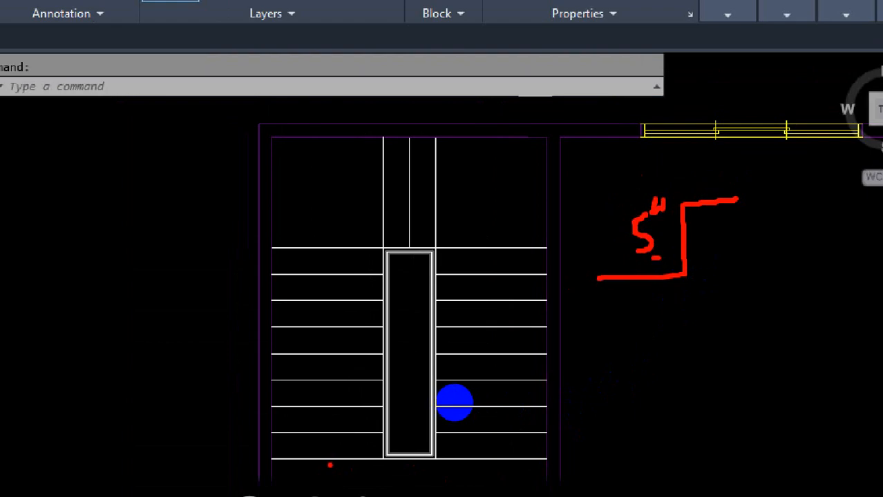
mouse_move(333, 462)
mouse_down()
mouse_move(368, 461)
mouse_move(293, 463)
mouse_move(421, 482)
mouse_up()
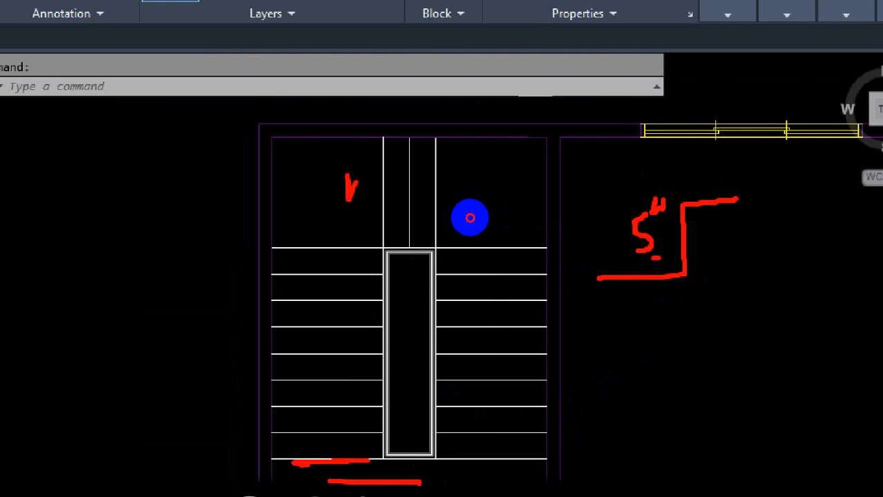
drag(706, 289, 699, 346)
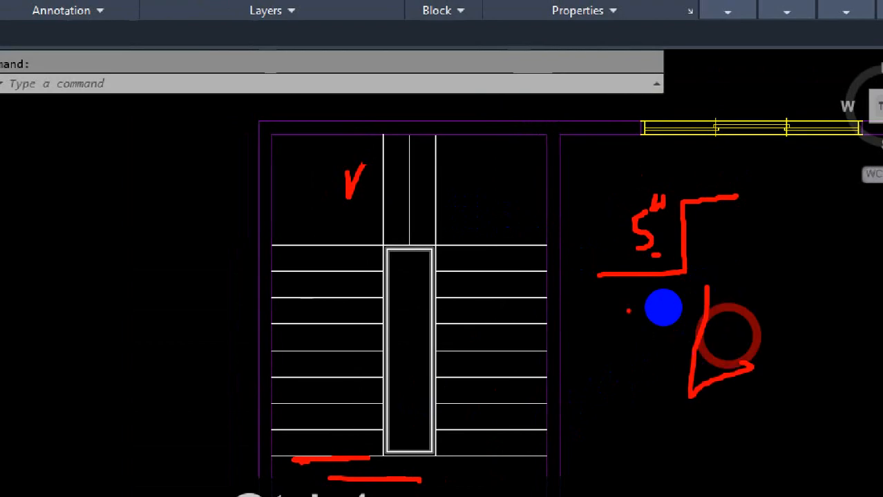
Step: Mark up the landing area above the flights with freehand strokes, including two parallel strokes across its middle
mouse_move(462, 163)
mouse_down()
mouse_move(468, 208)
mouse_move(523, 200)
mouse_up()
drag(389, 147, 300, 216)
drag(446, 158, 398, 196)
drag(446, 180, 406, 211)
drag(489, 167, 467, 189)
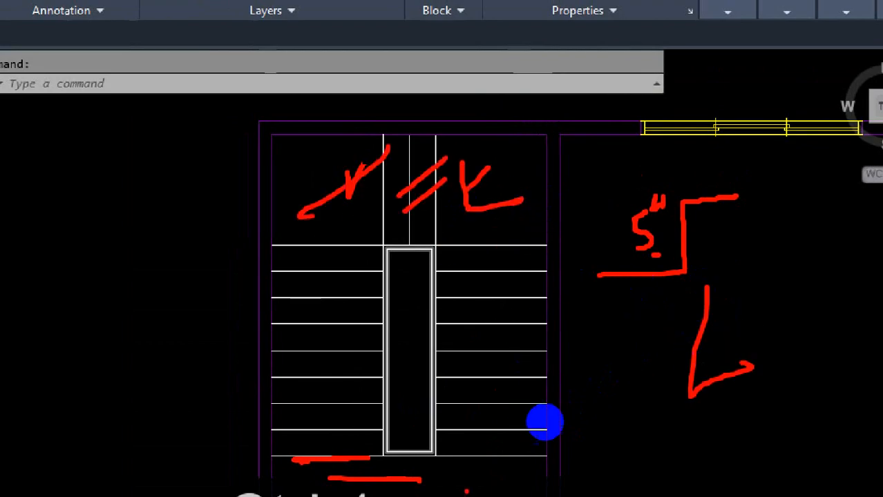
Step: Mark individual treads of the right-hand flight with short strokes and clear the annotations
drag(503, 483, 500, 496)
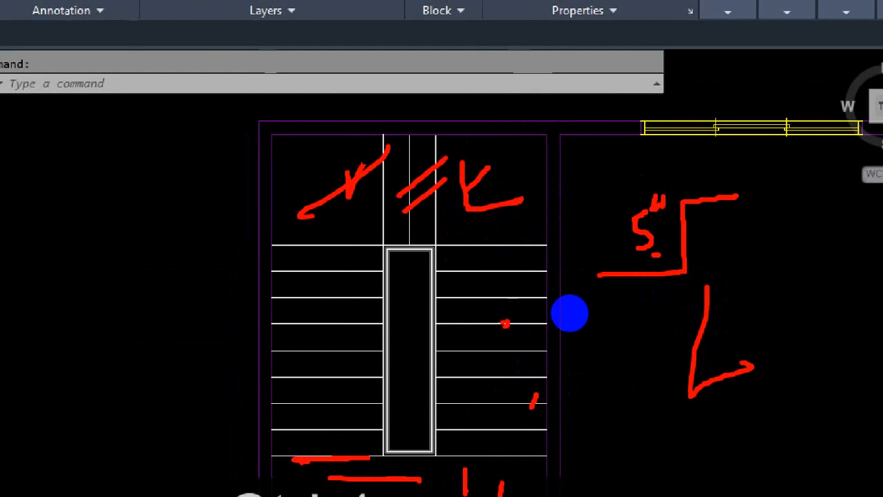
drag(525, 242, 508, 258)
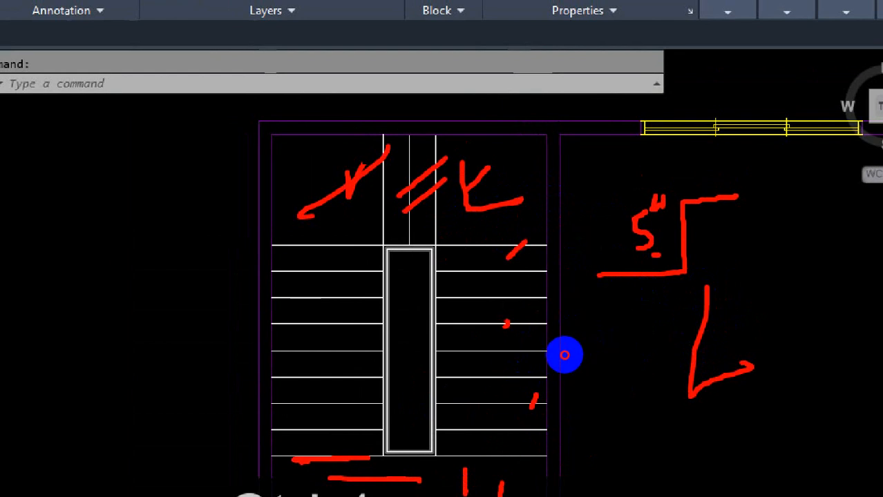
drag(495, 391, 521, 387)
mouse_move(507, 317)
mouse_down()
mouse_move(542, 314)
mouse_move(531, 288)
mouse_up()
drag(523, 255, 537, 254)
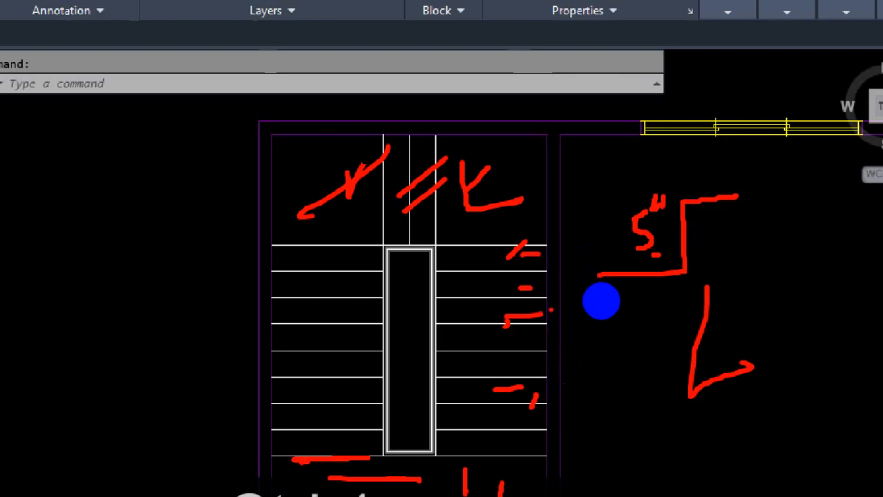
key(Escape)
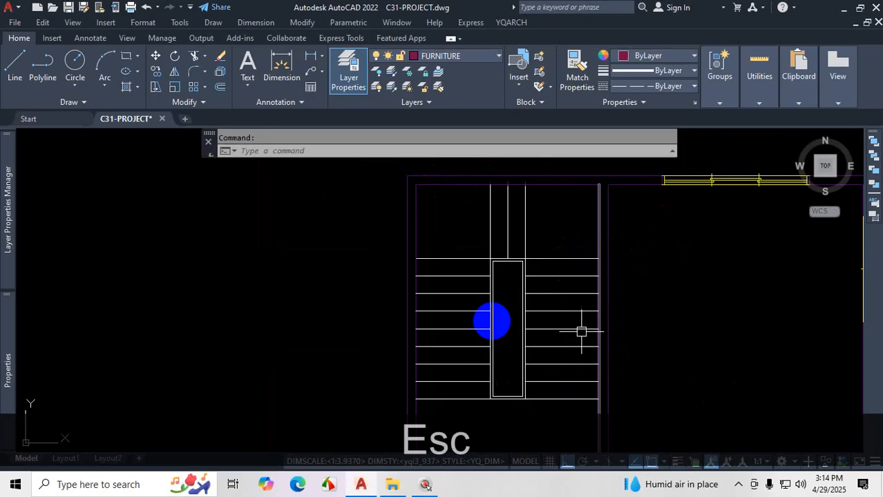
Step: Enlarge the staircase view, cross out the middle of the landing and write the total step number 20 beside the staircase
key(ctrl+1)
click(516, 375)
mouse_move(516, 203)
mouse_down()
mouse_move(495, 237)
mouse_move(507, 233)
mouse_up()
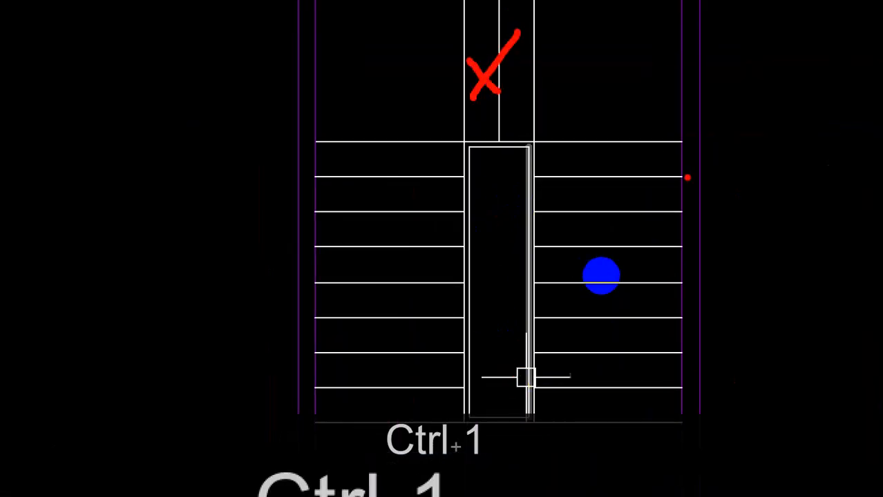
mouse_move(623, 267)
mouse_down()
mouse_move(630, 301)
mouse_move(657, 292)
mouse_up()
mouse_move(671, 267)
mouse_down()
mouse_move(664, 258)
mouse_move(660, 266)
mouse_up()
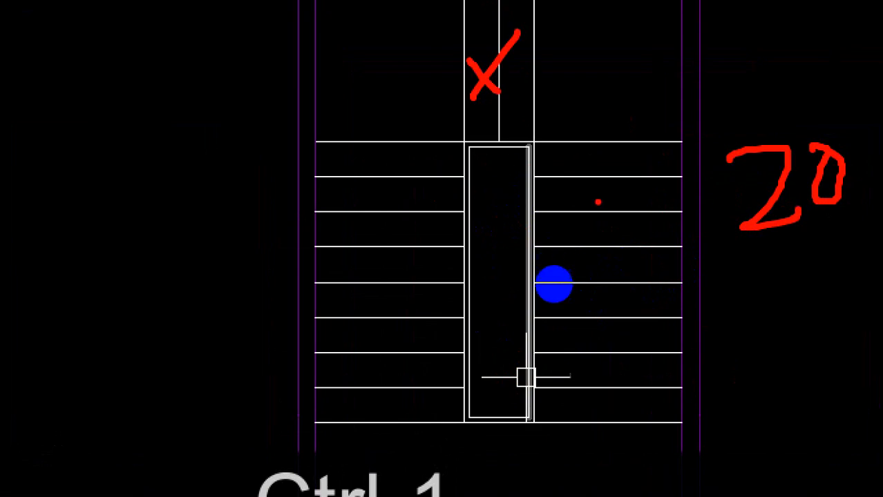
Step: Mark the first tread of each flight with 1, write 10 at each flight's end, stroke across the landing and clear the annotations
drag(571, 389, 571, 396)
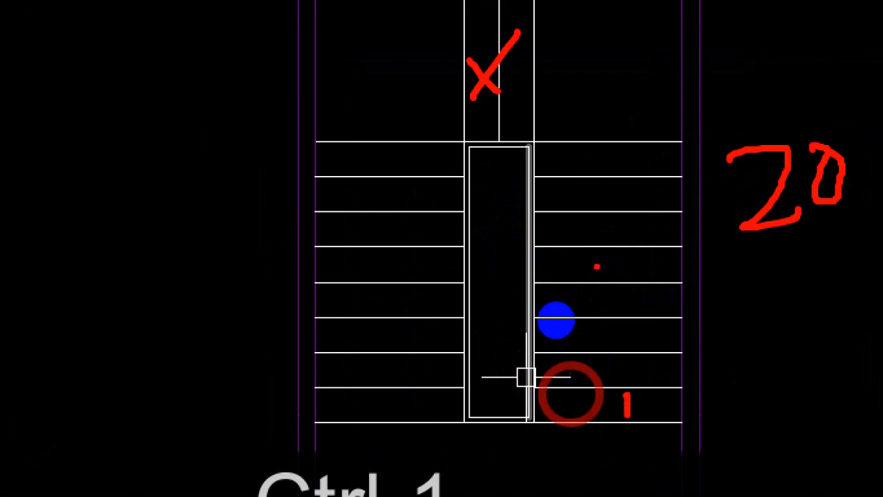
mouse_move(559, 233)
mouse_down()
mouse_move(560, 253)
mouse_move(580, 246)
mouse_move(562, 227)
mouse_move(596, 241)
mouse_up()
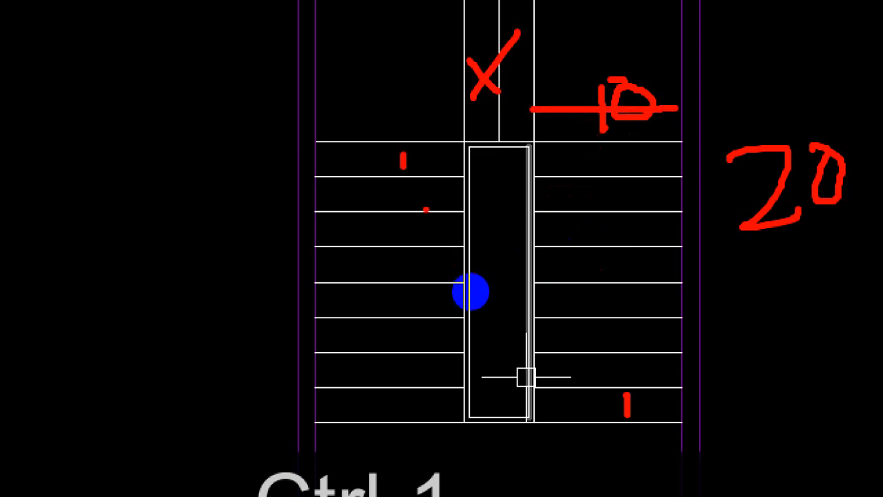
drag(461, 409, 465, 408)
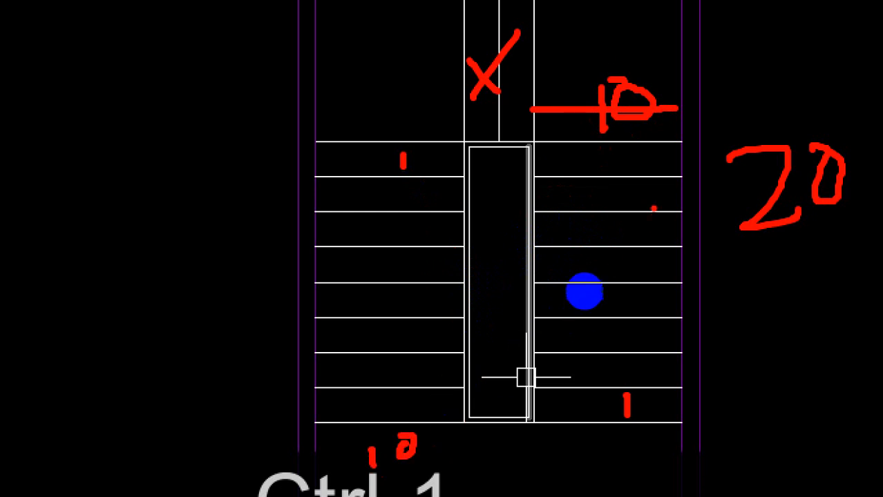
drag(474, 4, 375, 76)
drag(591, 16, 508, 83)
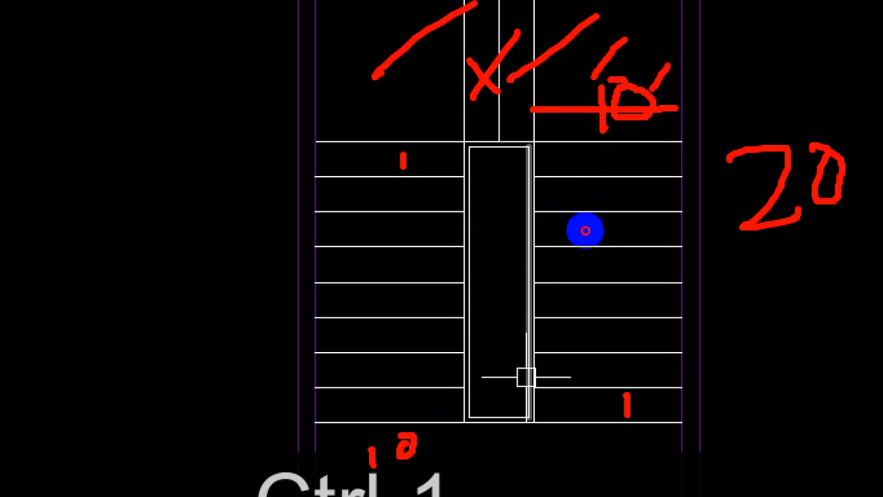
key(Escape)
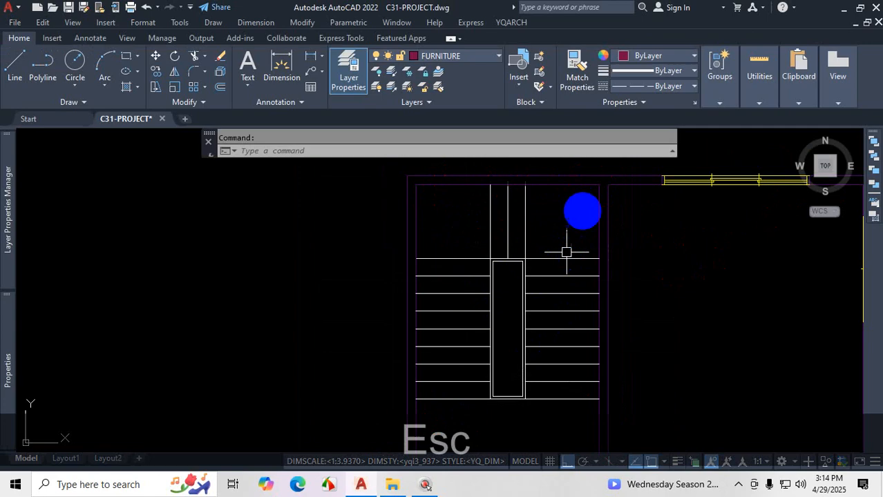
Step: Open YQArch's Plan of Staircase settings, examine the staircase type and parameters, and leave without drawing a staircase
click(520, 24)
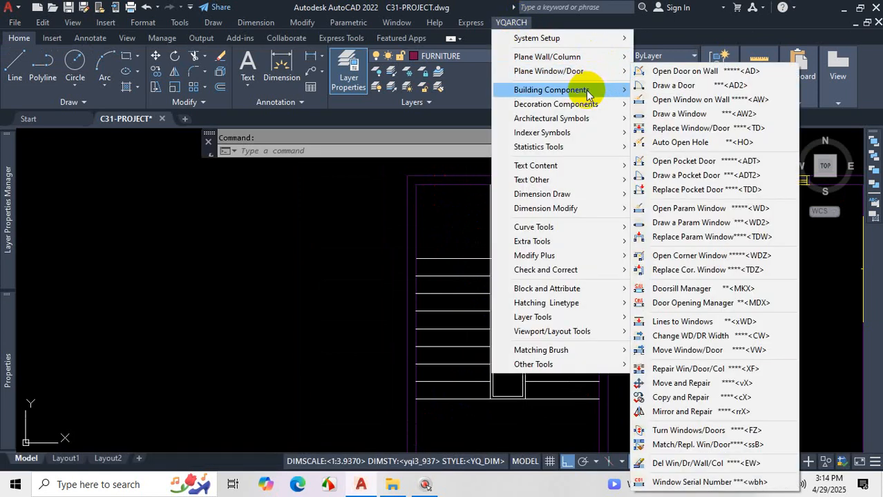
mouse_move(588, 94)
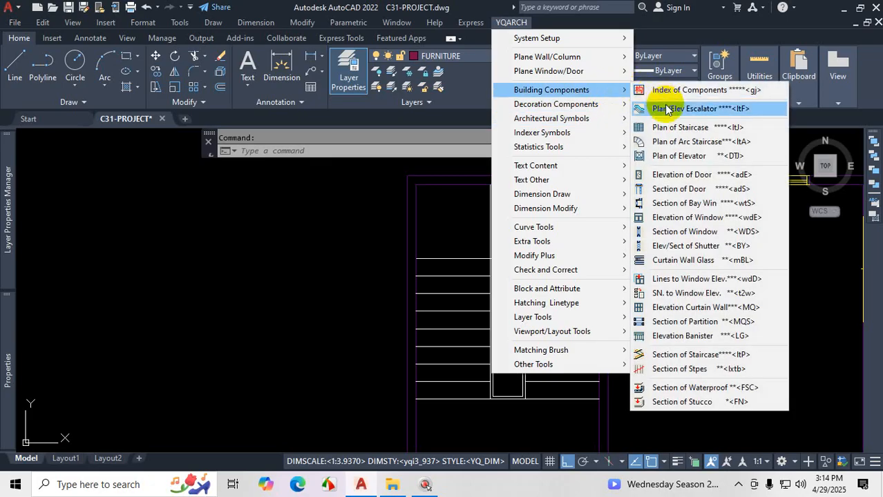
click(665, 130)
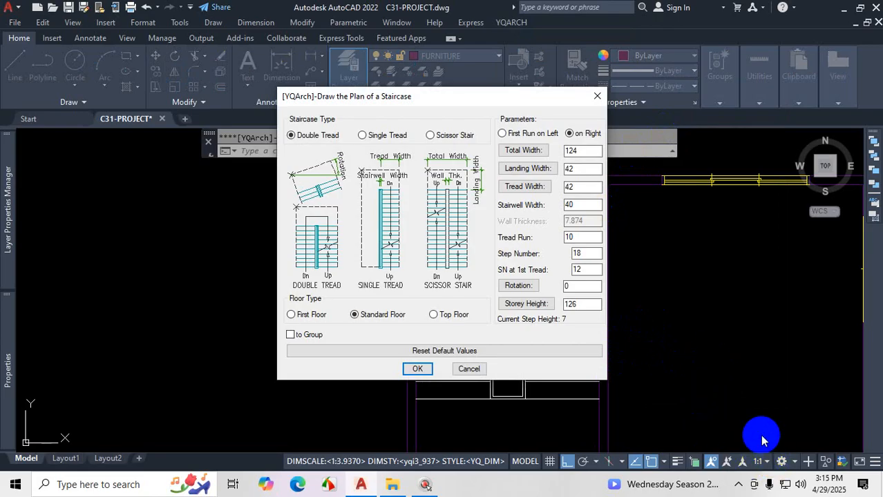
click(597, 101)
click(511, 21)
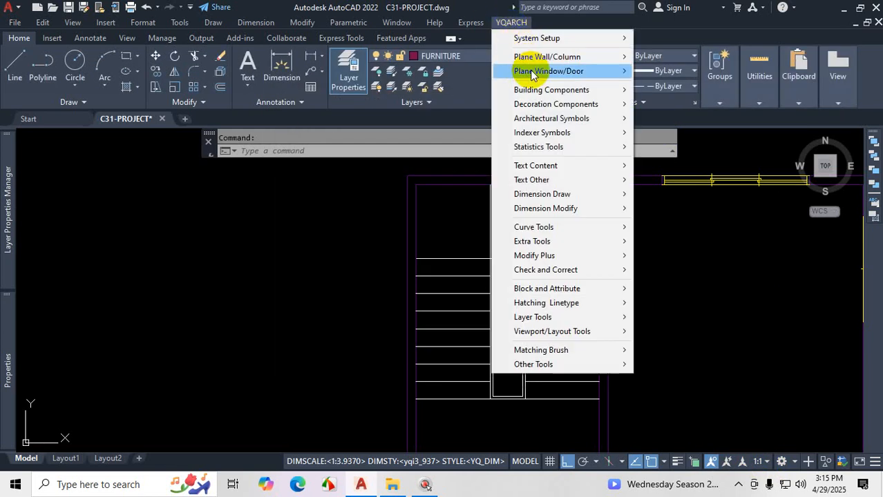
mouse_move(536, 76)
mouse_move(563, 90)
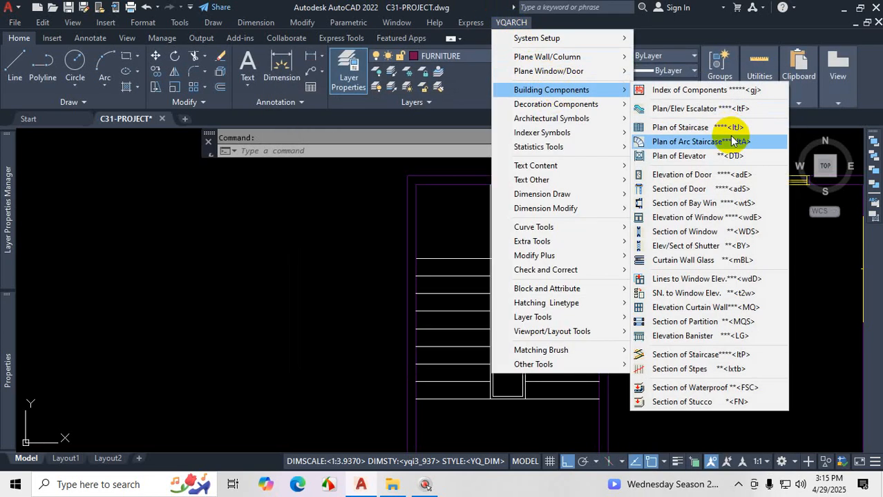
key(ctrl+1)
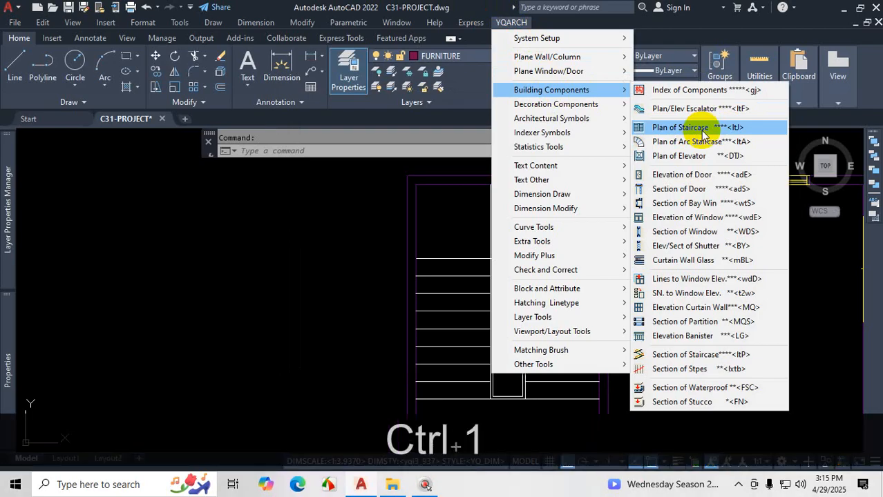
click(702, 128)
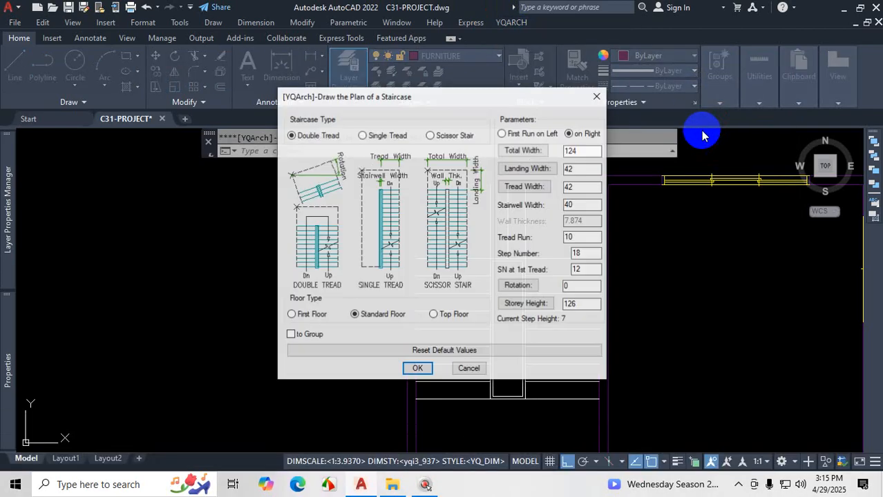
click(738, 485)
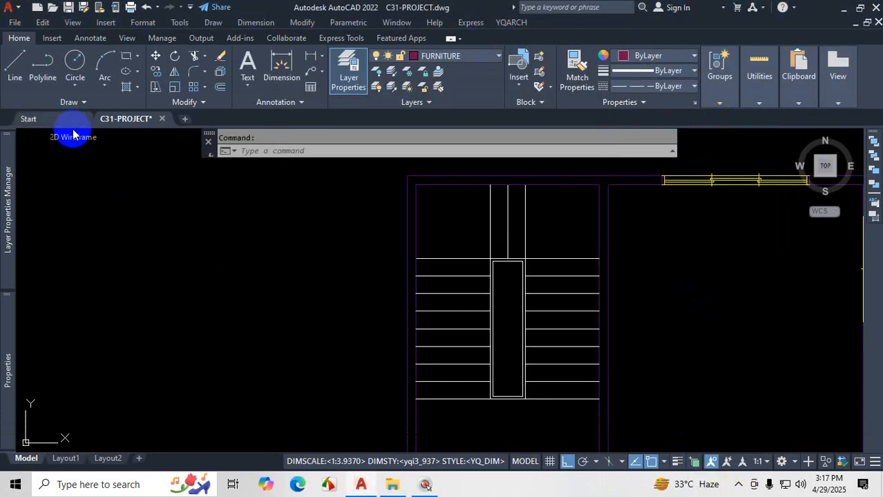
Step: From the Start page, look over the recent drawings and browse for a file in the instructor's AutoCAD folder on Local Disk (D:)
click(66, 121)
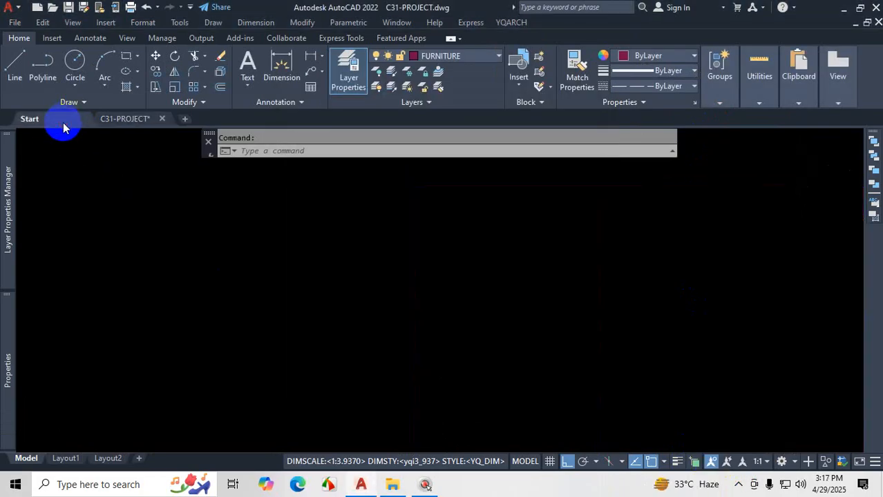
scroll(501, 314, down, 5)
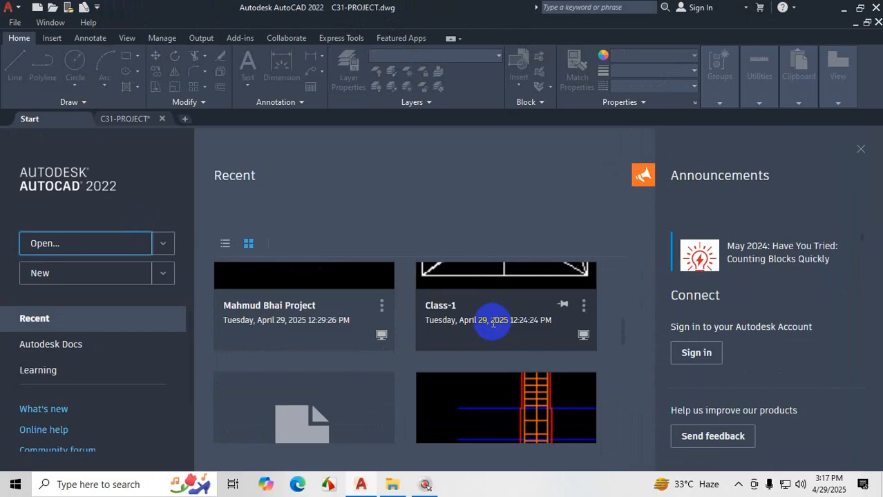
scroll(449, 324, up, 3)
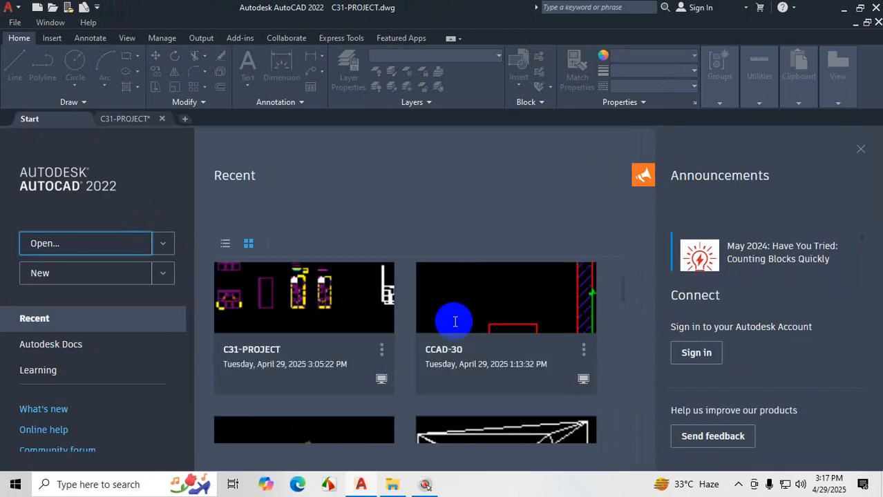
click(55, 247)
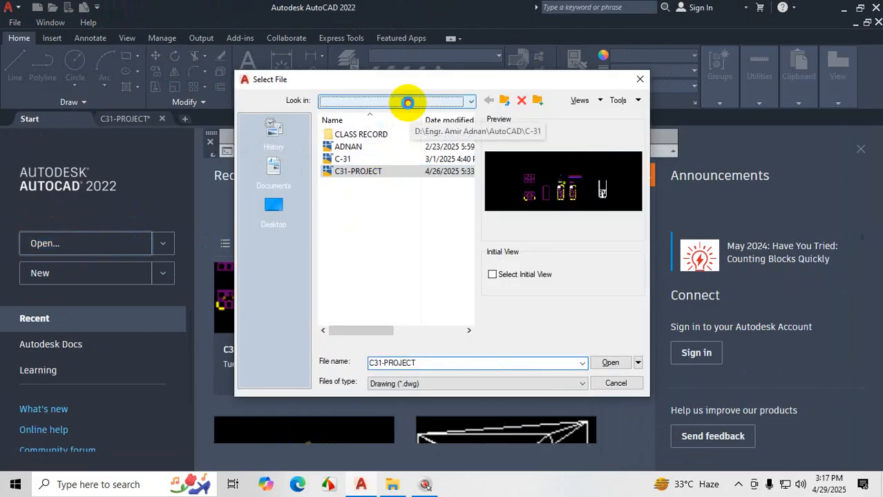
click(407, 101)
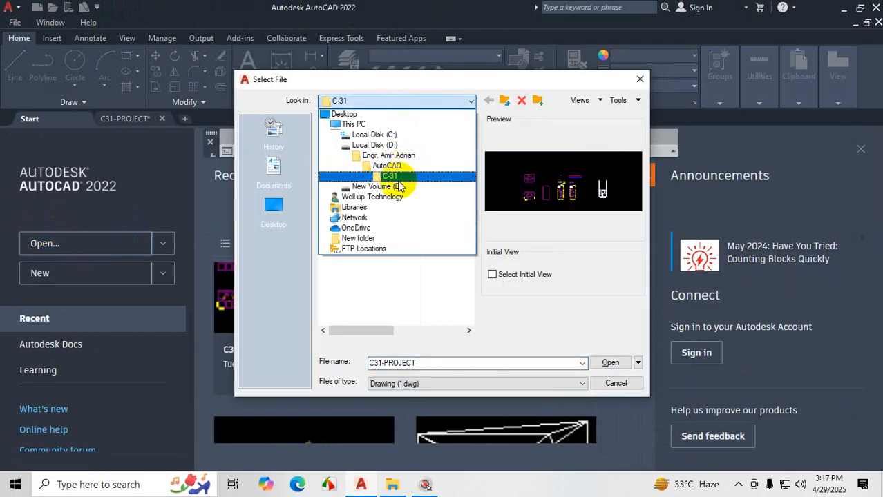
click(360, 125)
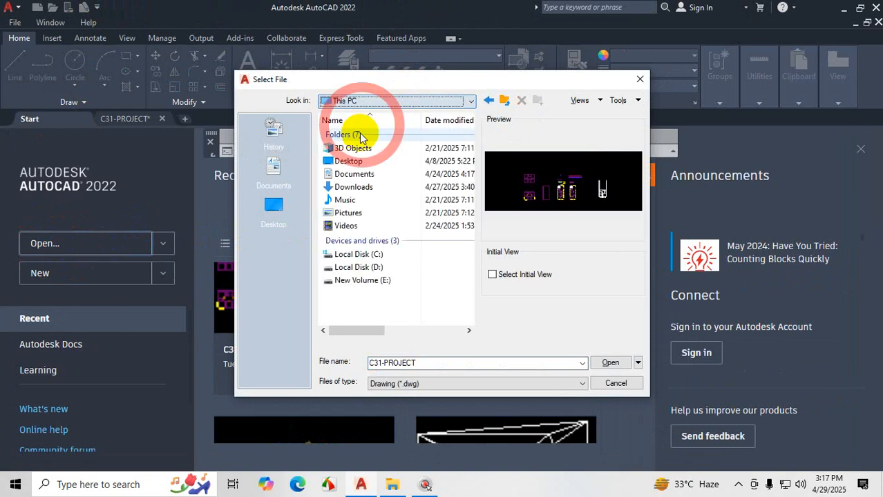
double_click(365, 267)
double_click(367, 233)
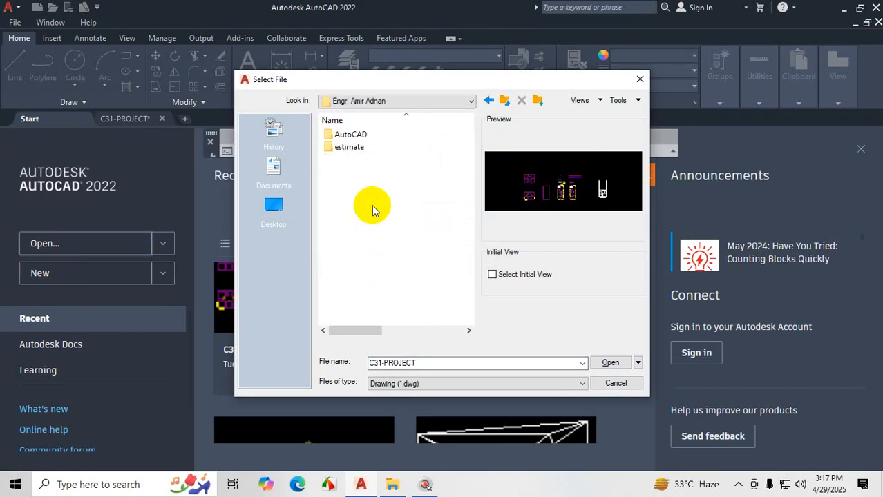
double_click(372, 137)
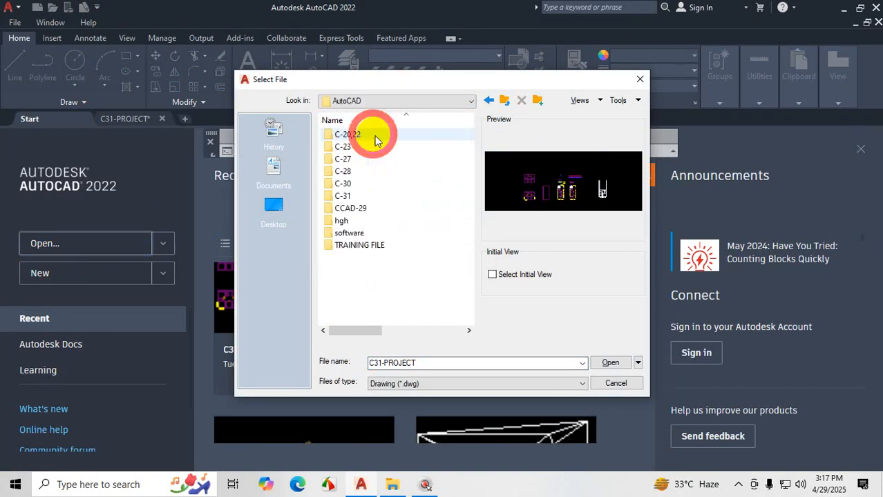
Step: Enter the C-31 folder and select the C31-PROJECT drawing
click(362, 197)
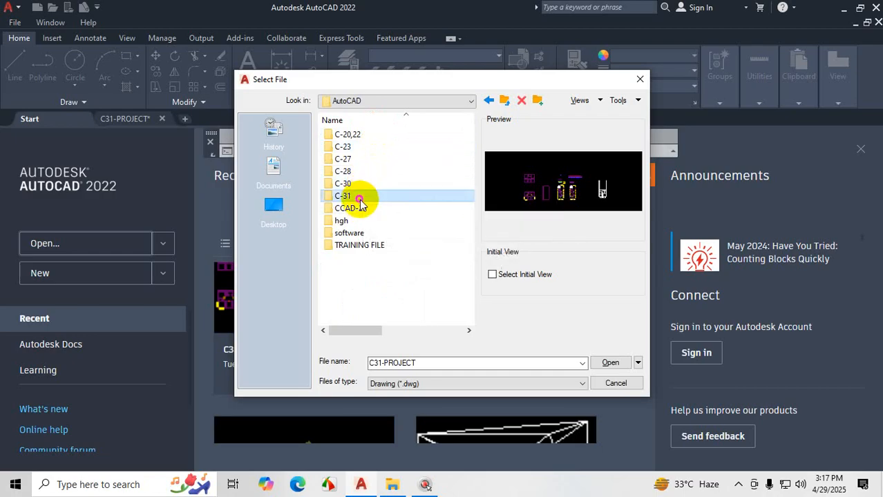
click(363, 199)
double_click(374, 198)
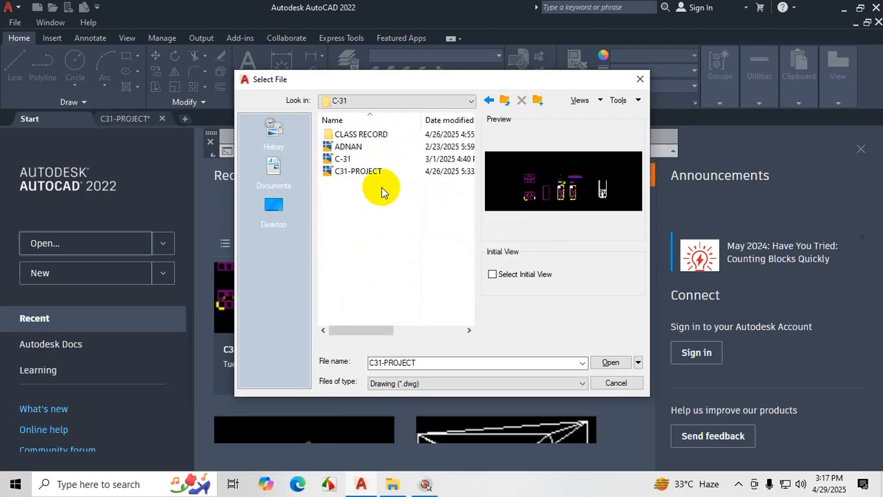
click(361, 171)
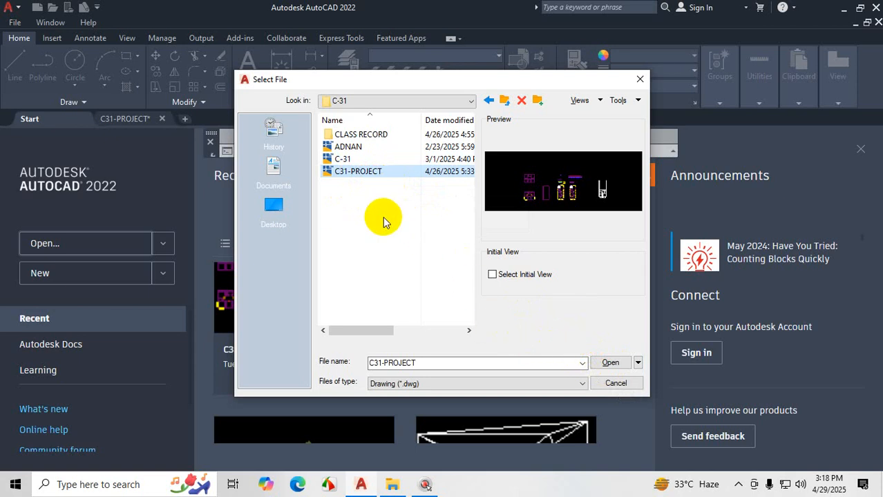
Step: Return to the C31-PROJECT drawing without opening a file, and open YQArch's Plan of Staircase settings
click(639, 79)
click(145, 125)
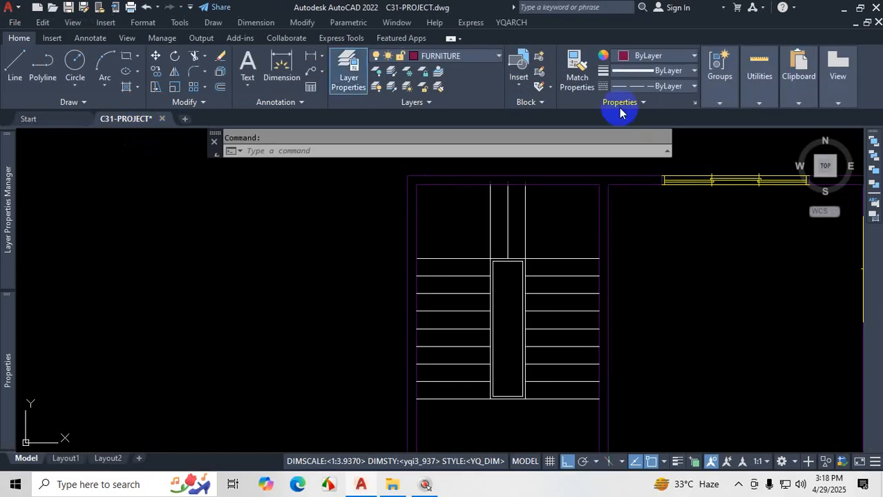
click(511, 22)
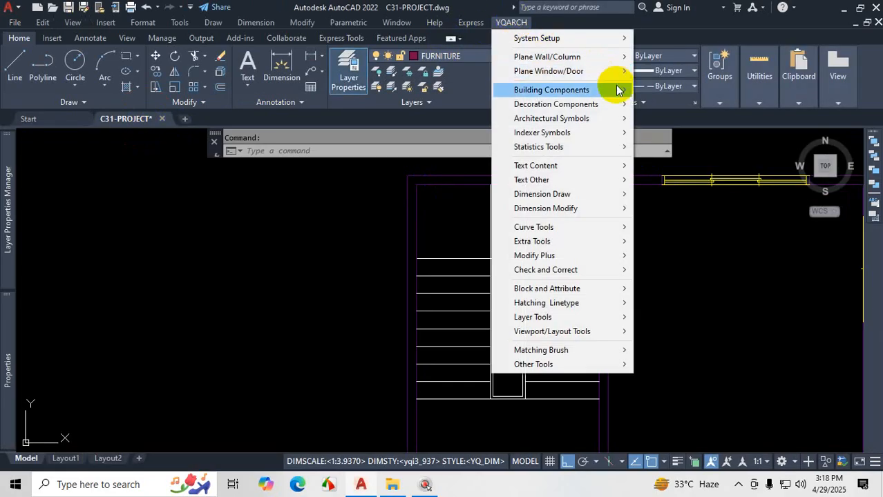
mouse_move(617, 86)
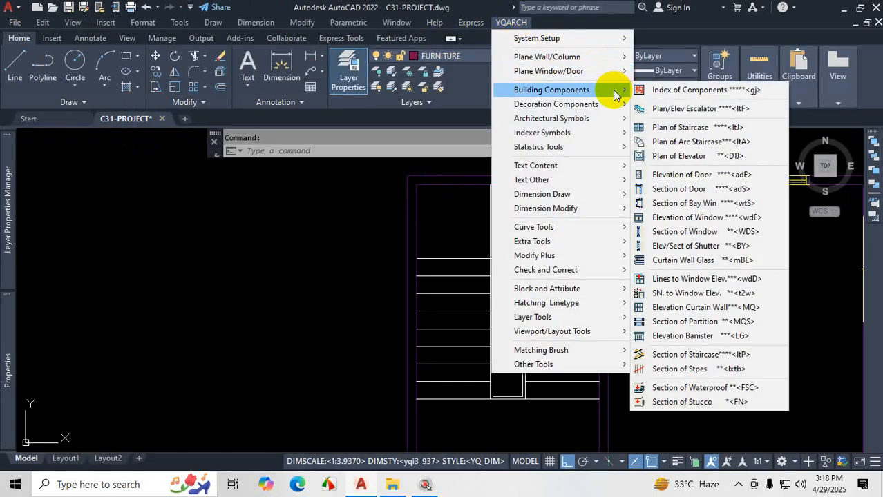
click(686, 132)
drag(429, 107, 577, 80)
key(ctrl+1)
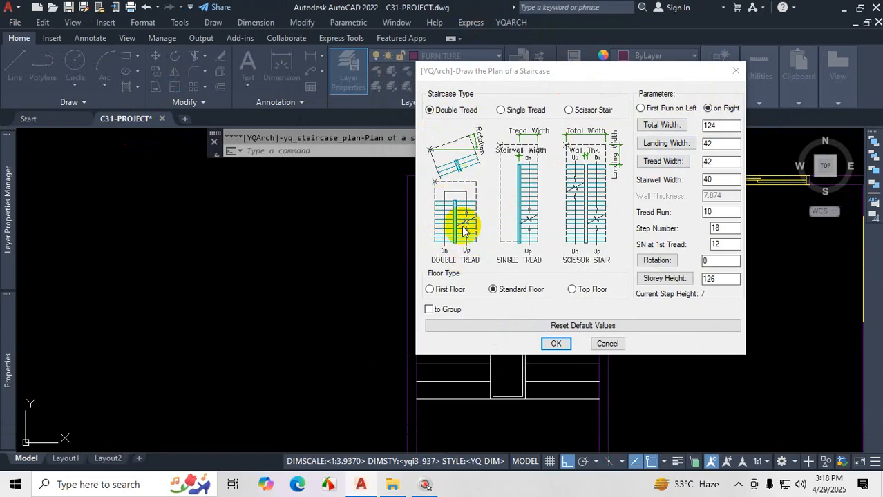
Step: Choose the Single Tread staircase type and sketch a sloping flight rising to a landing in red across the settings view
click(513, 113)
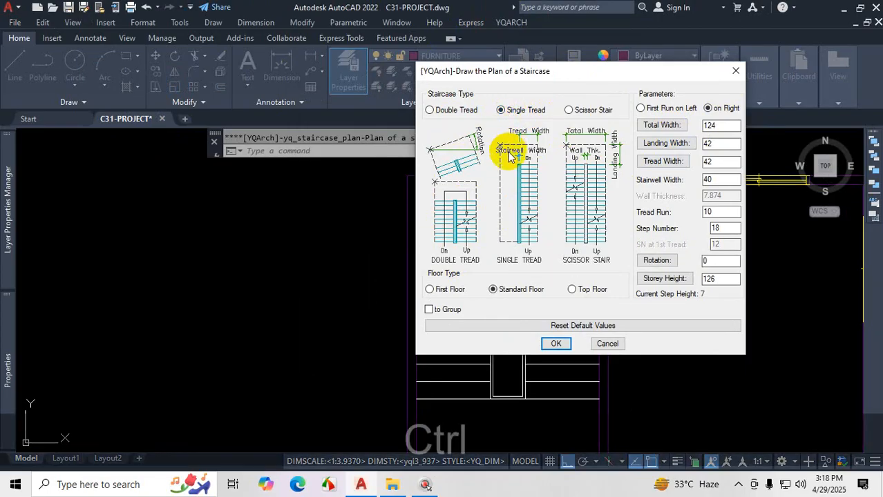
key(ctrl+1)
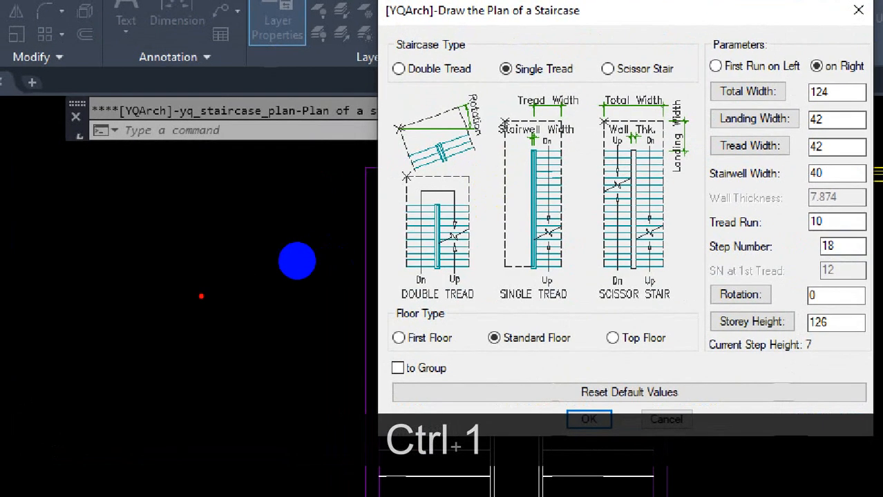
mouse_move(121, 343)
mouse_down()
mouse_move(148, 343)
mouse_move(485, 173)
mouse_move(570, 163)
mouse_up()
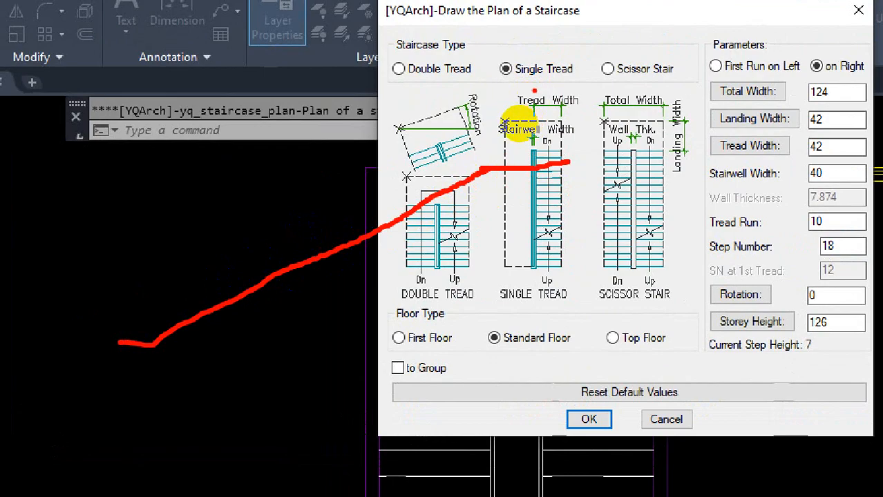
drag(287, 260, 364, 257)
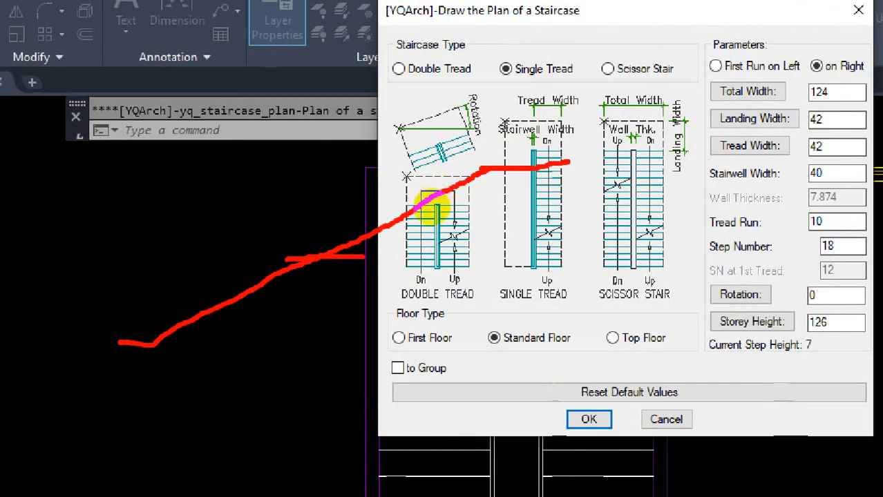
mouse_move(366, 237)
mouse_down()
mouse_move(423, 228)
mouse_move(380, 227)
mouse_up()
Step: Trace the Double Tread diagram's U-shaped path, outline the diagram and its option, clear the markings and choose Double Tread
mouse_move(458, 185)
mouse_down()
mouse_move(461, 213)
mouse_move(466, 190)
mouse_move(441, 196)
mouse_move(418, 263)
mouse_up()
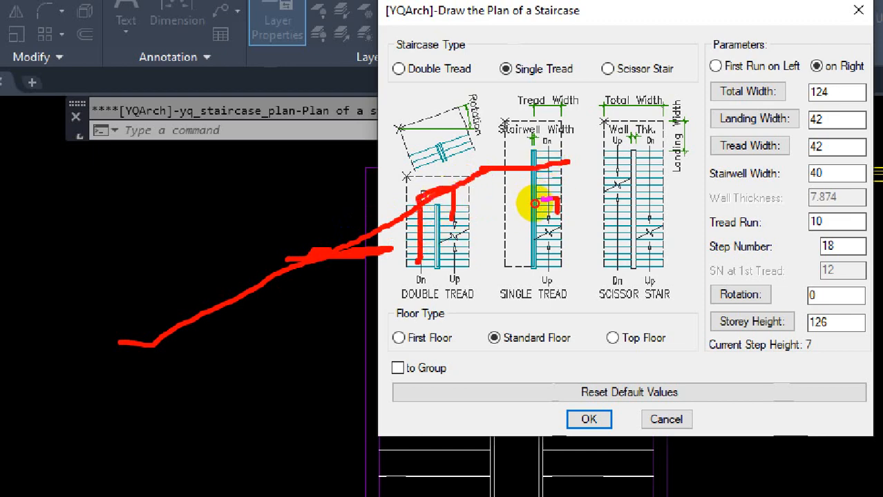
drag(535, 203, 518, 202)
mouse_move(449, 91)
mouse_down()
mouse_move(418, 174)
mouse_move(442, 270)
mouse_move(492, 220)
mouse_move(489, 134)
mouse_move(453, 92)
mouse_up()
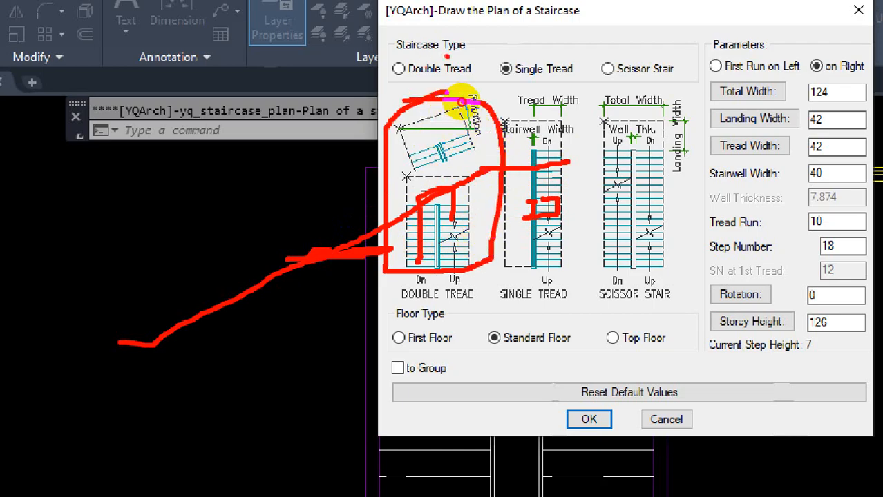
mouse_move(379, 57)
mouse_down()
mouse_move(484, 96)
mouse_move(379, 53)
mouse_up()
key(Escape)
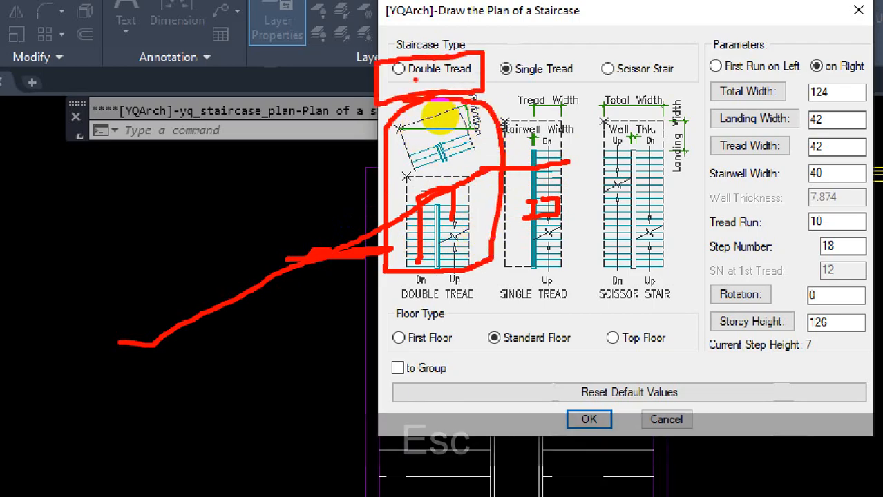
key(Escape)
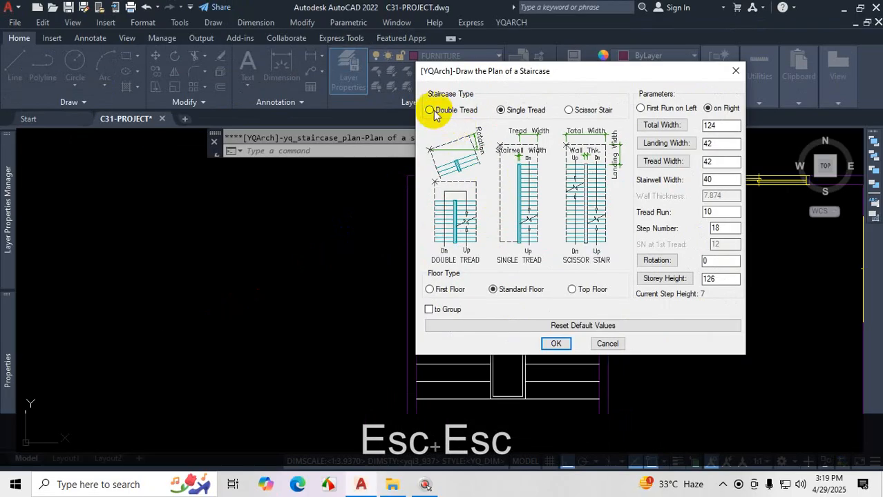
click(430, 110)
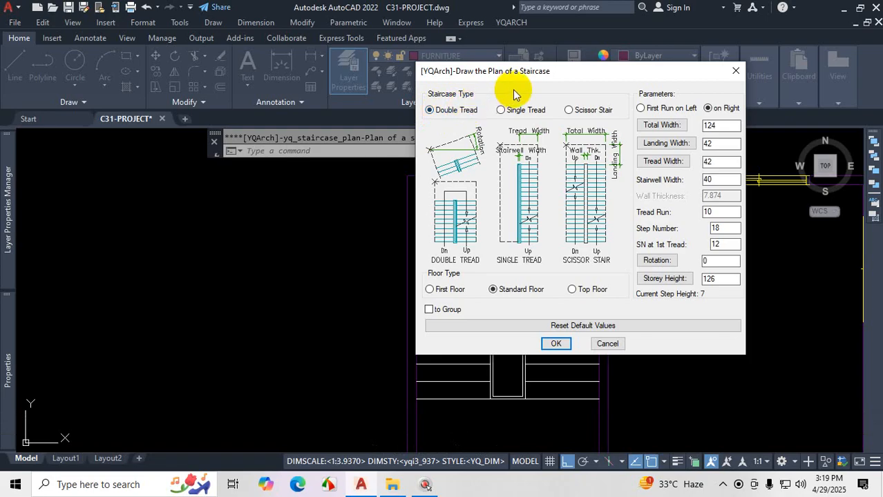
Step: Outline the Standard Floor option in red among the floor types and clear the marking
key(ctrl+1)
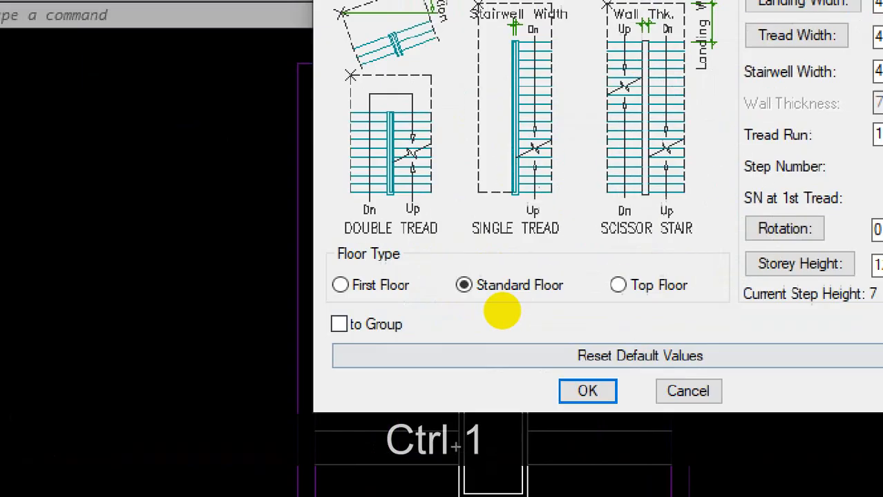
click(568, 285)
mouse_move(510, 285)
mouse_down()
mouse_move(432, 281)
mouse_move(484, 319)
mouse_move(537, 287)
mouse_up()
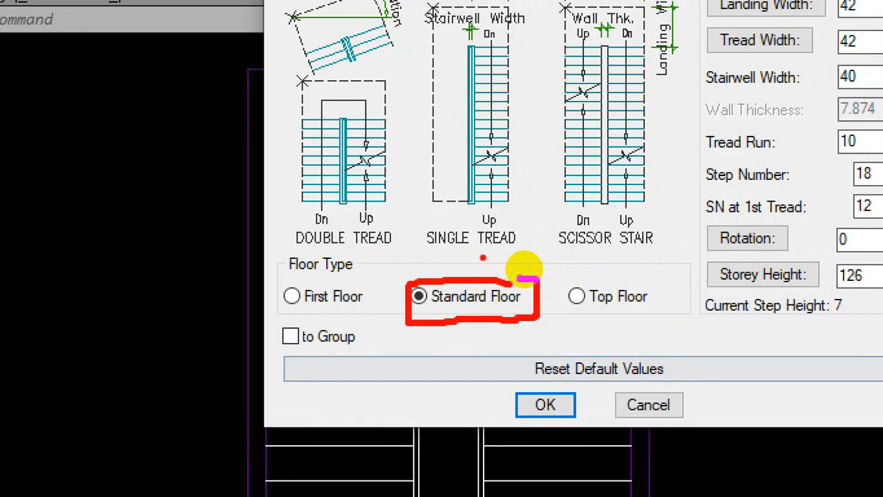
key(ctrl+1)
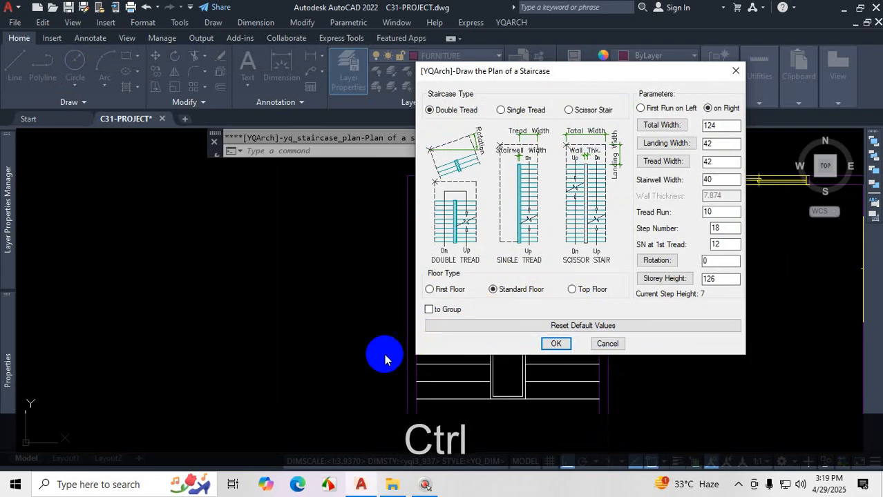
Step: Sketch a staircase side view in red over the empty drawing area, with a floor line, sloping flight, landing and vertical height line
key(ctrl+1)
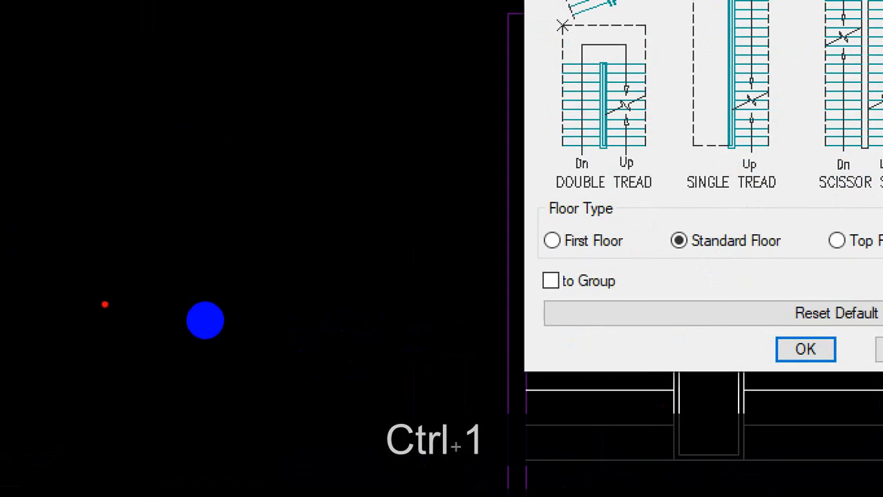
mouse_move(202, 322)
mouse_down()
mouse_move(244, 320)
mouse_move(250, 302)
mouse_move(256, 310)
mouse_up()
drag(162, 316, 453, 175)
drag(518, 202, 558, 199)
drag(417, 269, 356, 267)
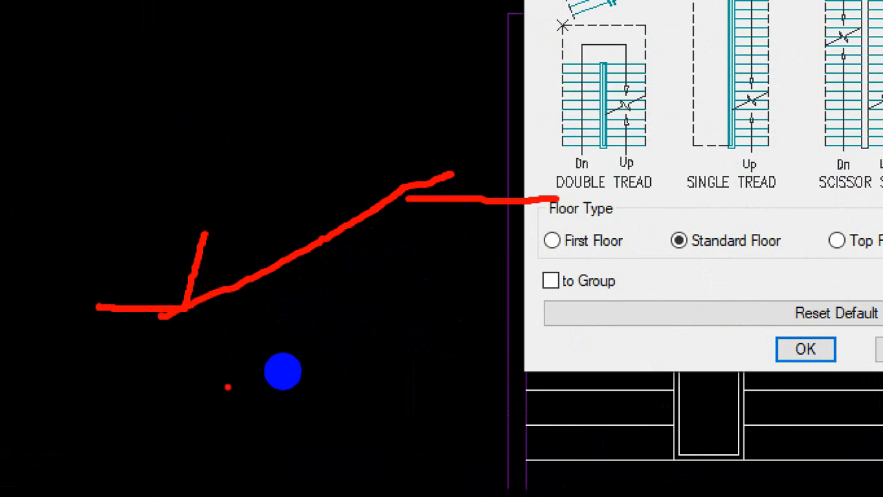
drag(202, 169, 251, 173)
drag(183, 8, 187, 304)
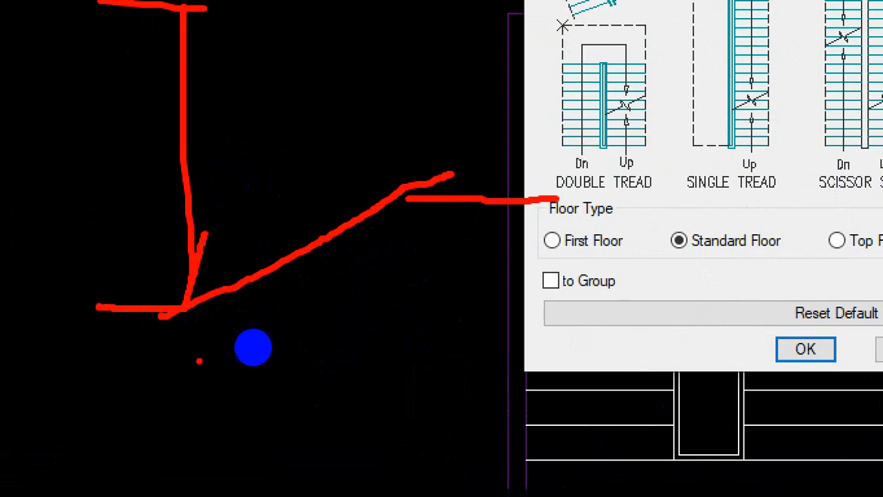
Step: Add lower floor strokes and a steeper flight to a higher landing, mark its vertical height and clear the sketch
mouse_move(234, 406)
mouse_down()
mouse_move(577, 399)
mouse_move(276, 423)
mouse_up()
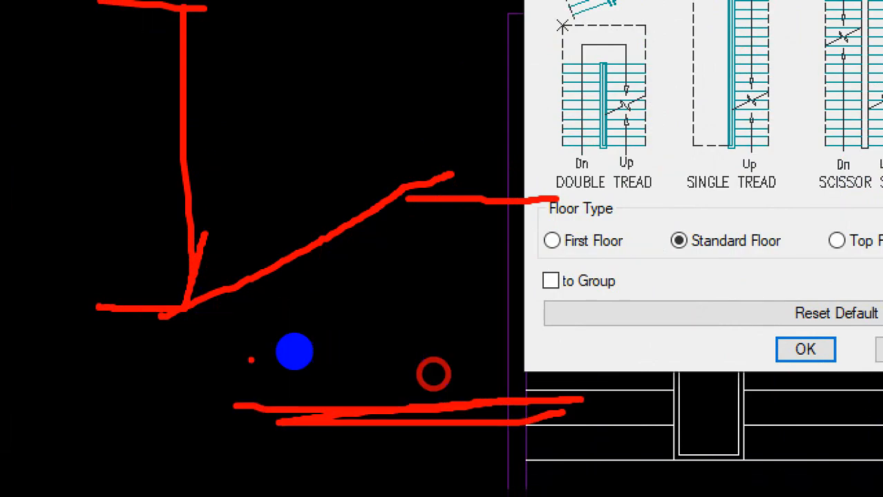
drag(153, 319, 564, 282)
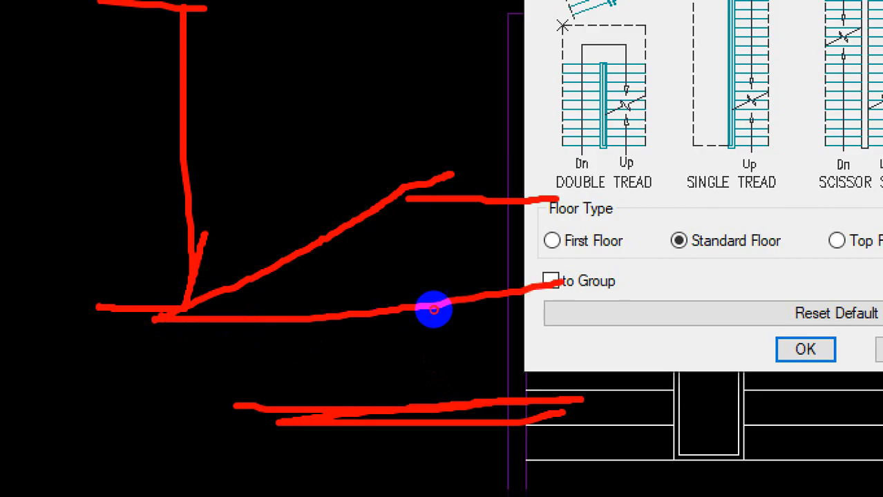
mouse_move(185, 306)
mouse_down()
mouse_move(361, 134)
mouse_move(423, 58)
mouse_move(531, 58)
mouse_up()
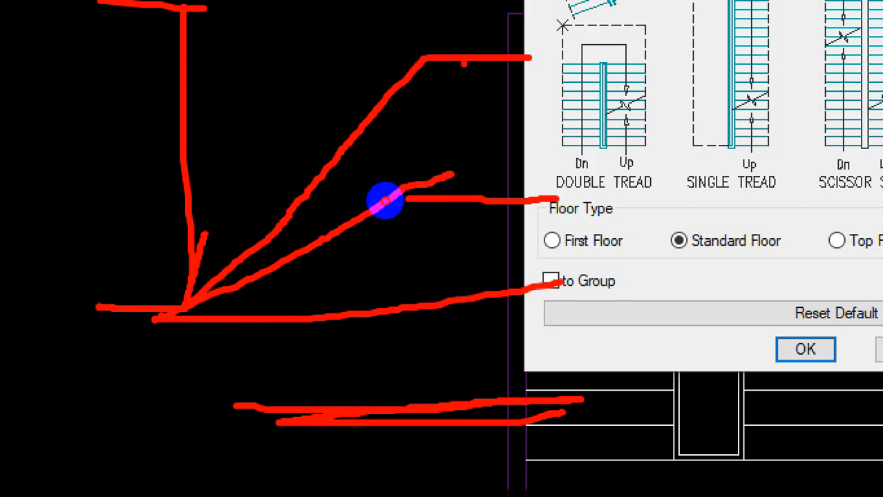
drag(464, 62, 458, 340)
mouse_move(493, 159)
mouse_down()
mouse_move(509, 154)
mouse_move(500, 198)
mouse_up()
drag(535, 116, 523, 148)
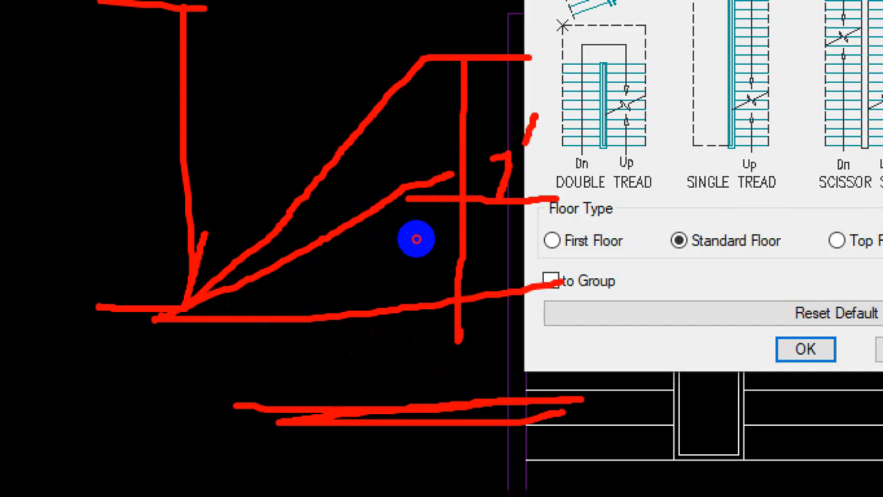
key(Escape)
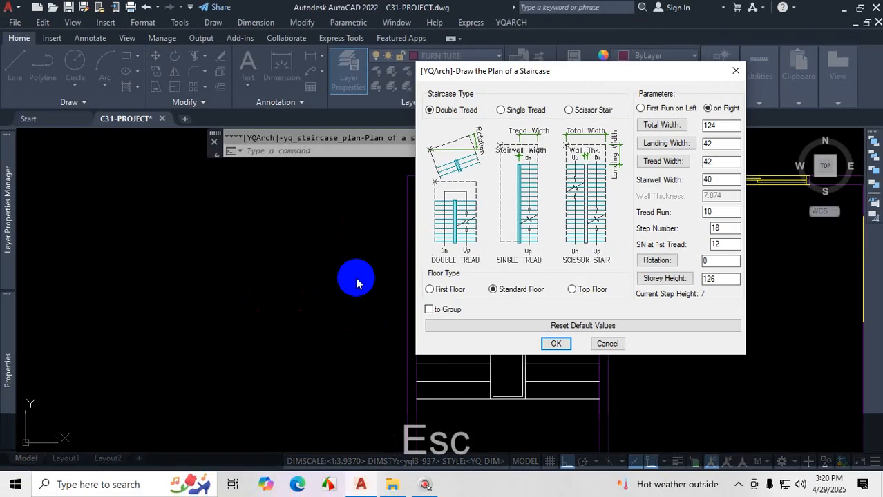
Step: Sketch a flight rising to a landing with a second flight returning upward, and mark the junction beneath the landing
key(ctrl+1)
click(207, 341)
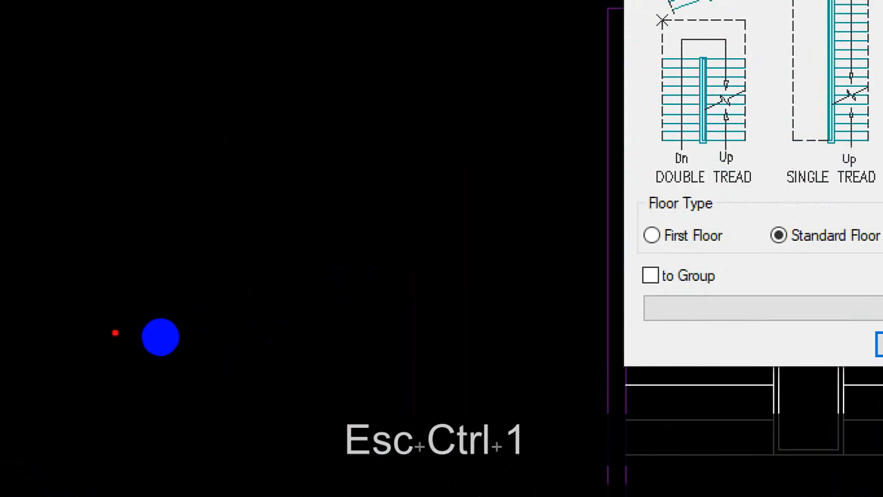
mouse_move(111, 332)
mouse_down()
mouse_move(134, 331)
mouse_move(342, 239)
mouse_move(525, 127)
mouse_move(614, 108)
mouse_up()
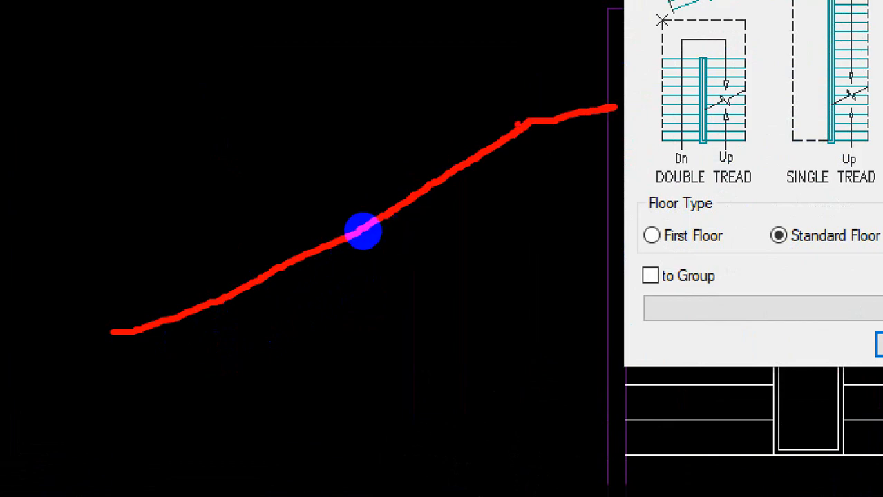
mouse_move(531, 121)
mouse_down()
mouse_move(339, 55)
mouse_move(176, 70)
mouse_up()
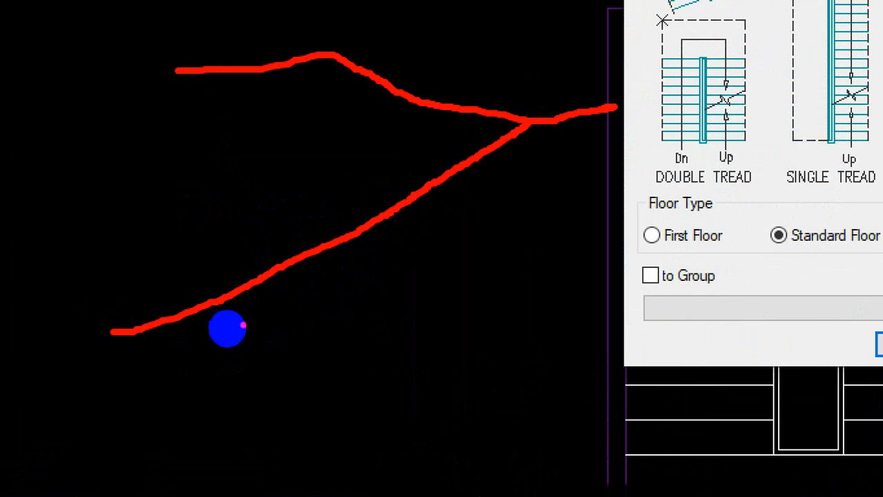
mouse_move(370, 234)
mouse_down()
mouse_move(361, 284)
mouse_move(385, 271)
mouse_up()
click(374, 261)
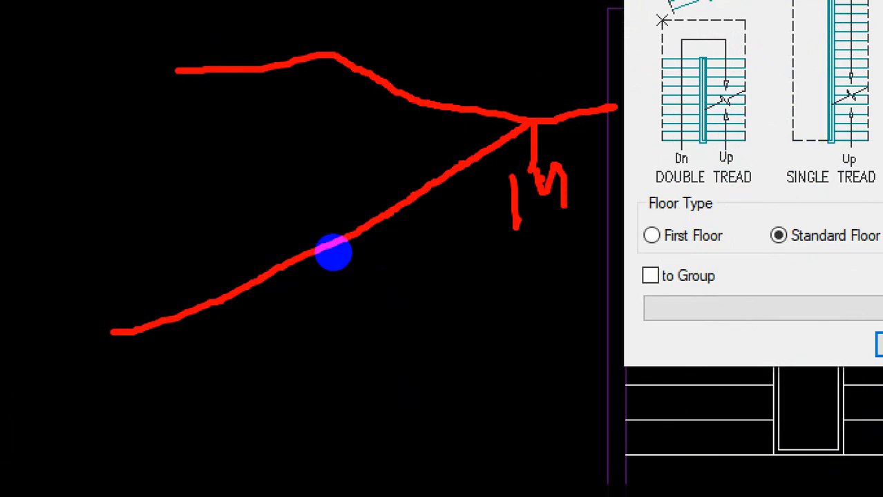
Step: Add step shapes along the upper flight, sketch another pair of flights below and clear the sketch
mouse_move(297, 209)
mouse_down()
mouse_move(275, 197)
mouse_move(301, 216)
mouse_move(359, 217)
mouse_move(387, 238)
mouse_up()
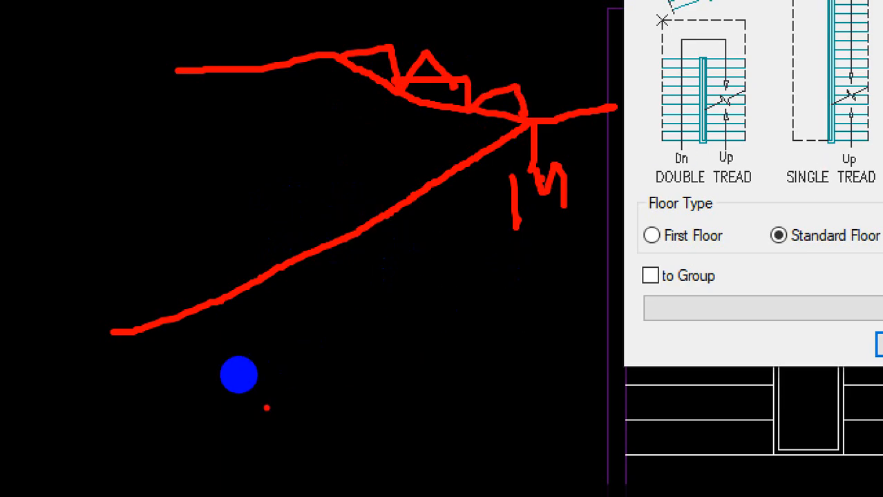
drag(216, 415, 431, 340)
mouse_move(315, 342)
mouse_down()
mouse_move(377, 336)
mouse_move(233, 291)
mouse_up()
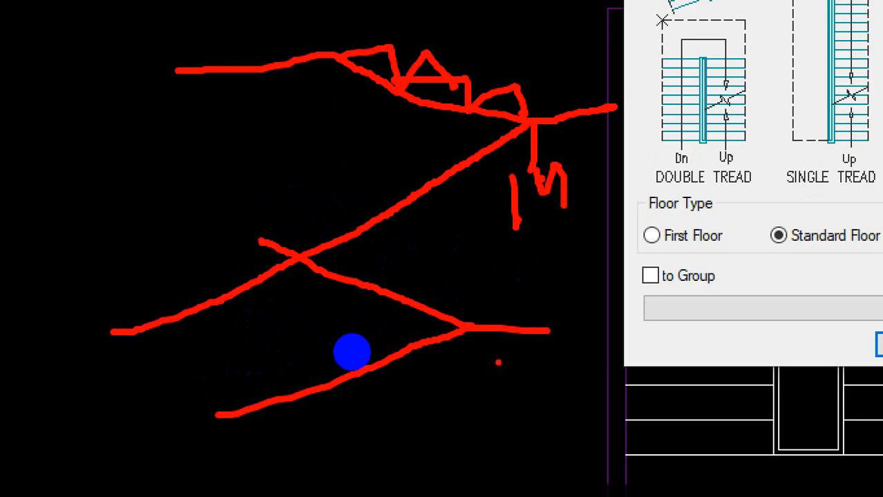
key(Escape)
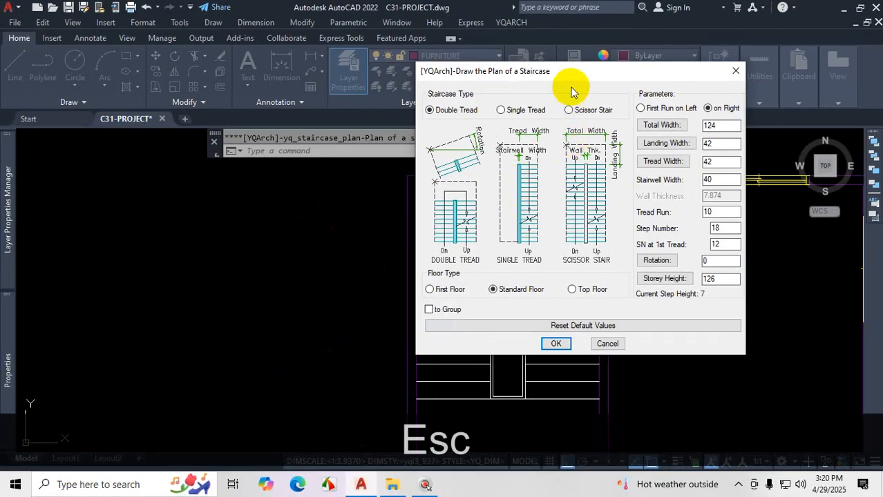
Step: Leave the Plan of Staircase settings without drawing a staircase, and inspect the existing stair plan and its surrounding rooms
mouse_move(571, 71)
mouse_down()
mouse_move(682, 16)
mouse_move(803, 10)
mouse_up()
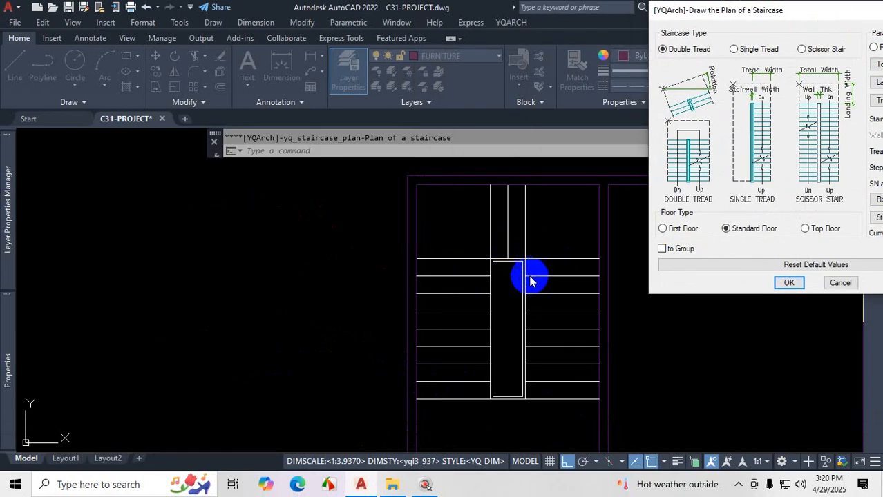
drag(789, 16, 643, 45)
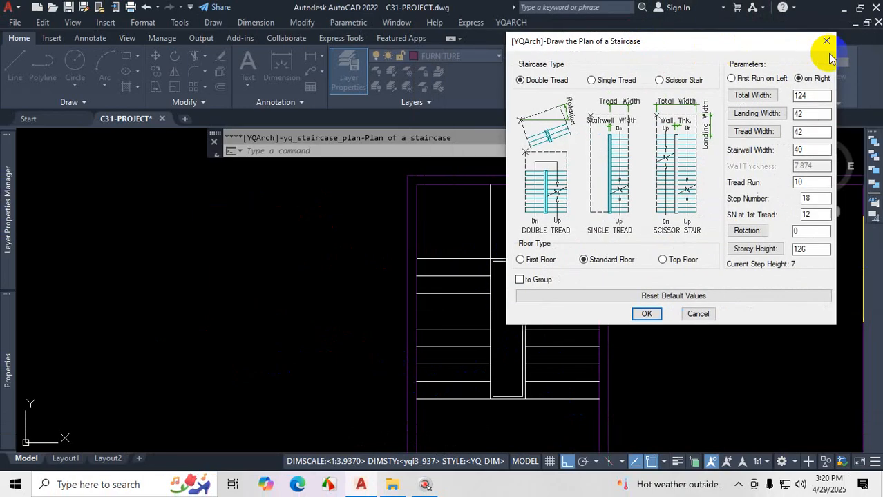
click(828, 40)
scroll(445, 345, down, 5)
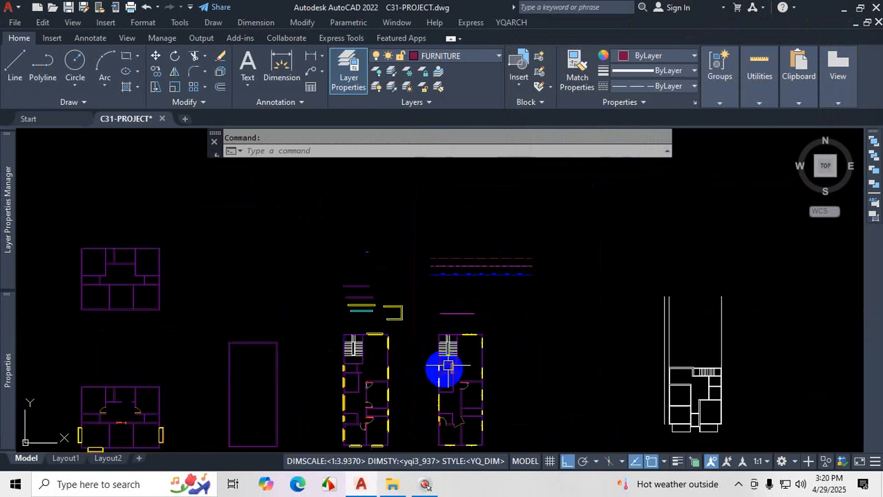
scroll(446, 369, up, 3)
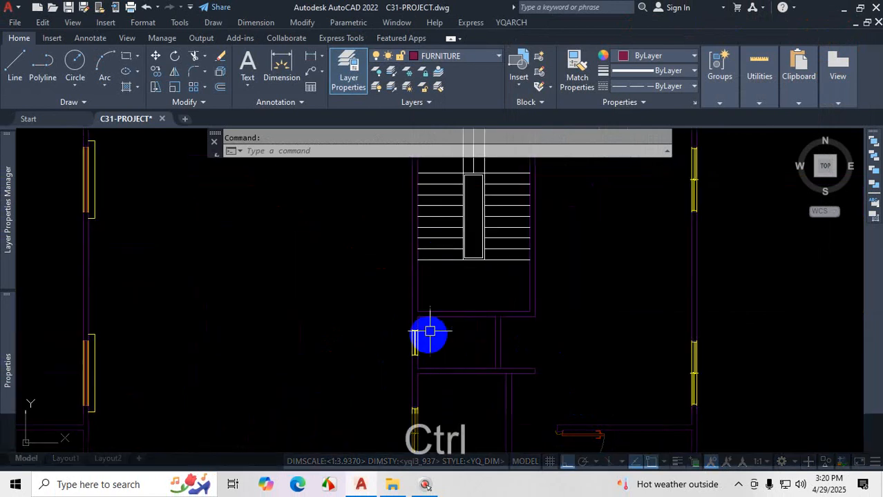
Step: Sketch a downward arrow across the landing beside the winder lines, ending at the top of the stair plan's right-hand flight
key(ctrl+1)
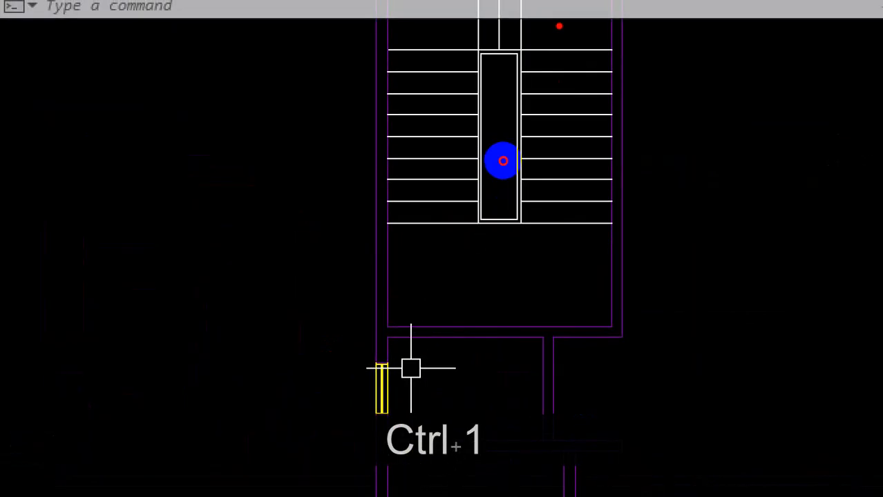
key(Escape)
scroll(511, 218, up, 2)
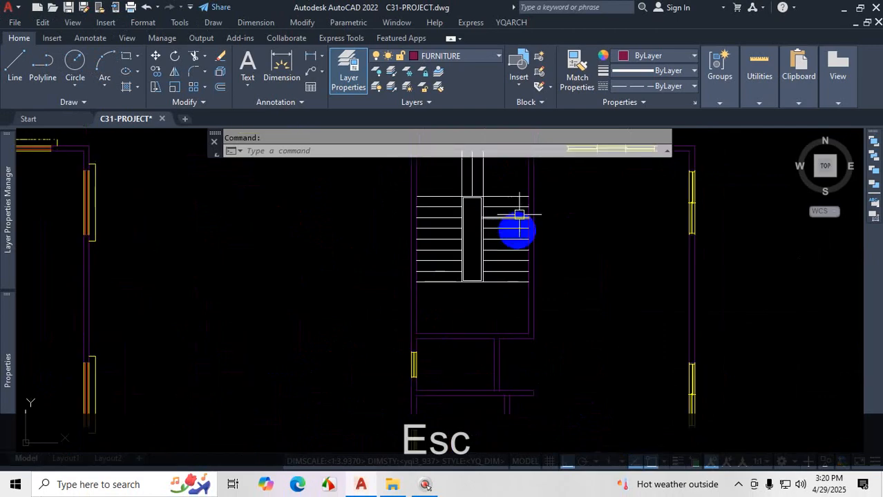
scroll(532, 228, down, 3)
scroll(530, 224, up, 3)
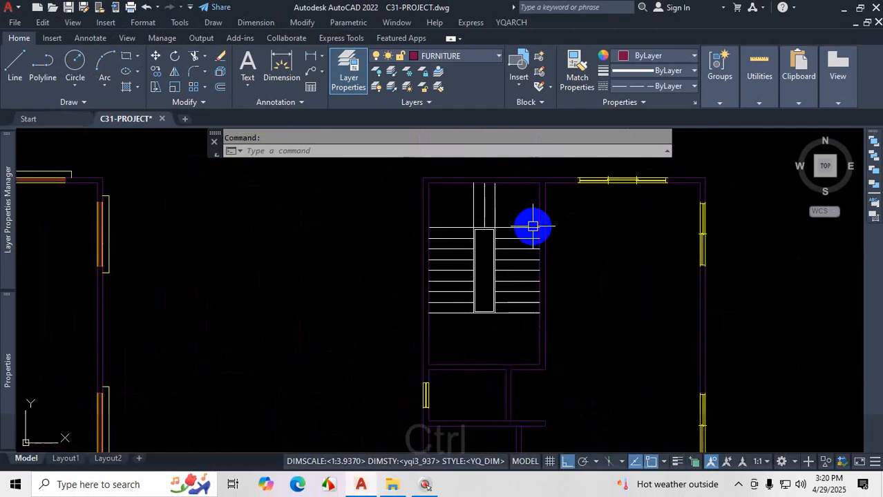
key(ctrl+1)
key(ctrl+1)
click(502, 223)
mouse_move(513, 123)
mouse_down()
mouse_move(509, 215)
mouse_move(508, 207)
mouse_up()
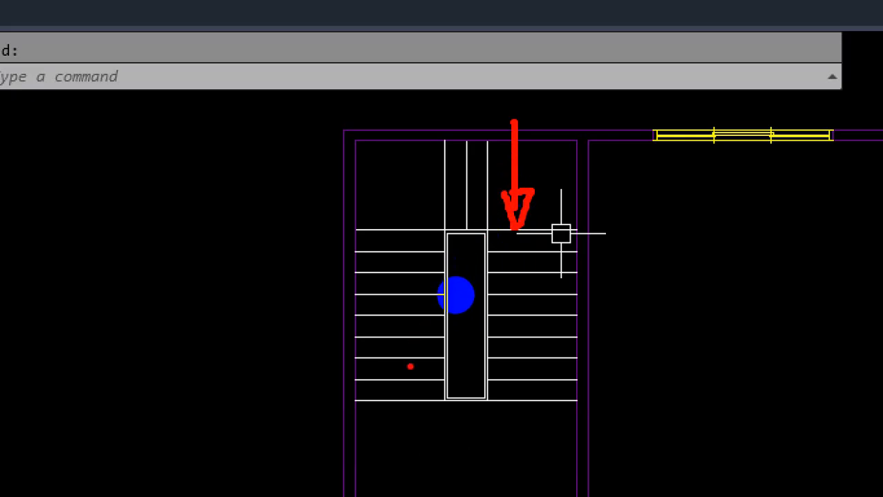
Step: Mark several treads of the left flight and one winder, write 6' beside the landing arrow and clear the sketch
drag(404, 373, 417, 367)
drag(401, 287, 420, 279)
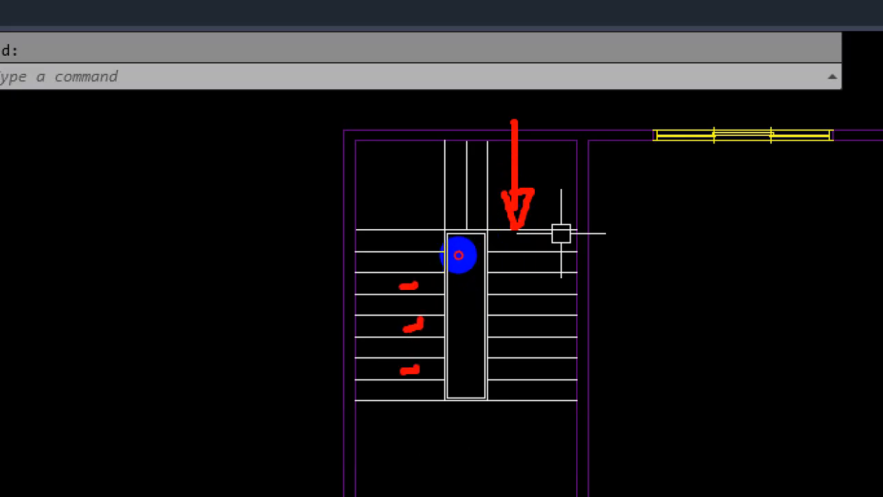
drag(399, 239, 427, 237)
drag(454, 194, 454, 222)
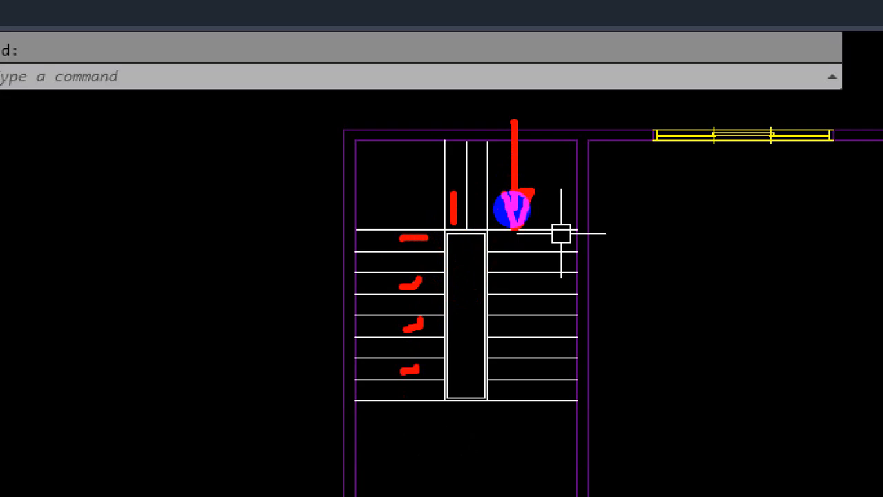
mouse_move(555, 164)
mouse_down()
mouse_move(558, 195)
mouse_move(547, 185)
mouse_up()
drag(576, 148, 568, 166)
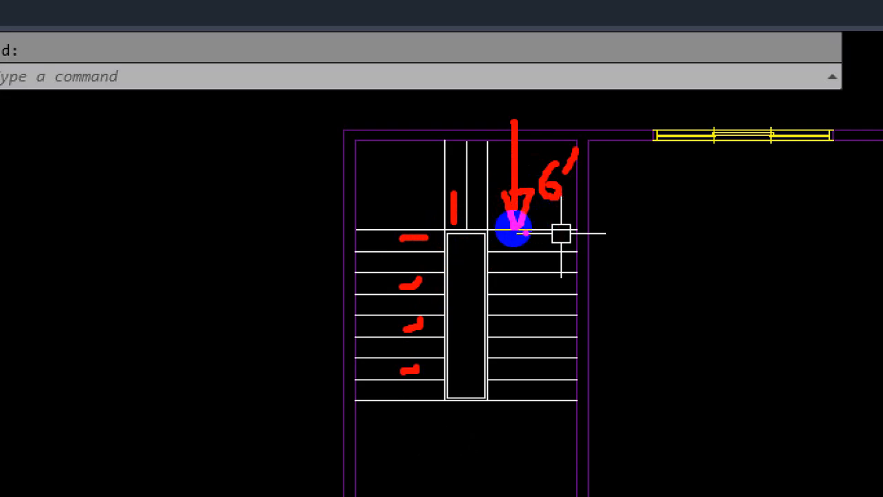
key(Escape)
Step: Bring both floor plans into view and sketch two horizontal strokes in the space between them
scroll(636, 221, down, 3)
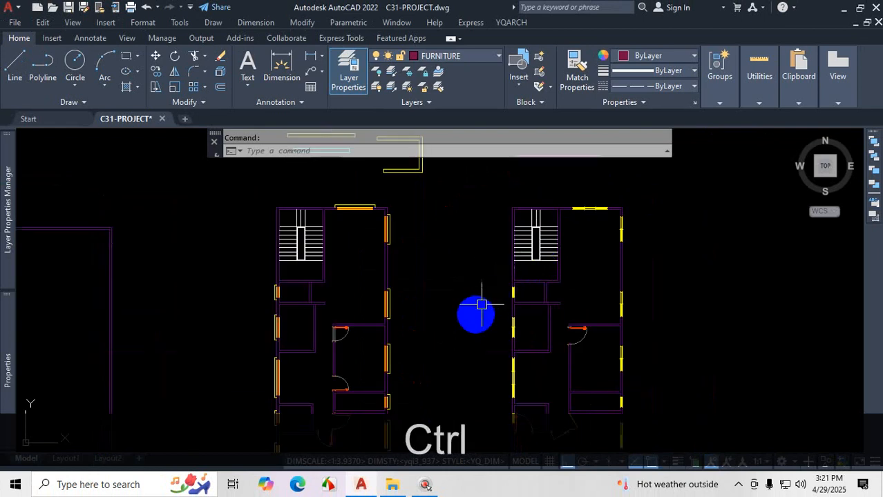
key(ctrl+1)
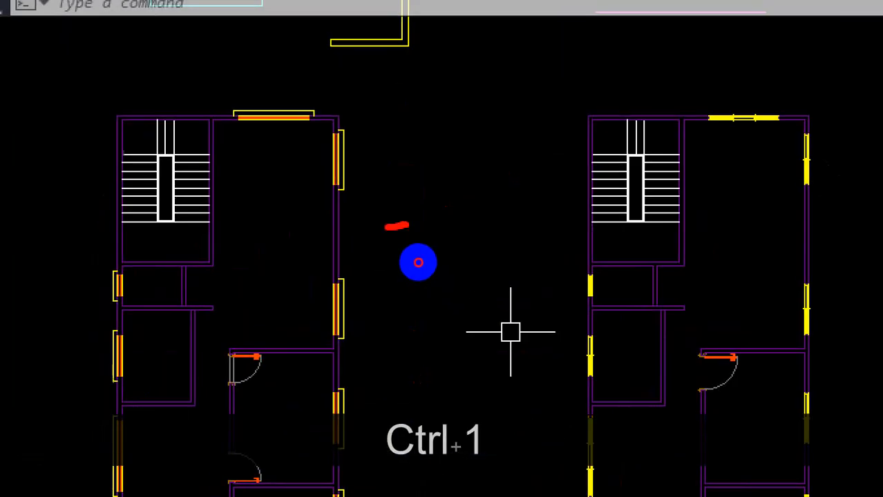
drag(418, 262, 458, 258)
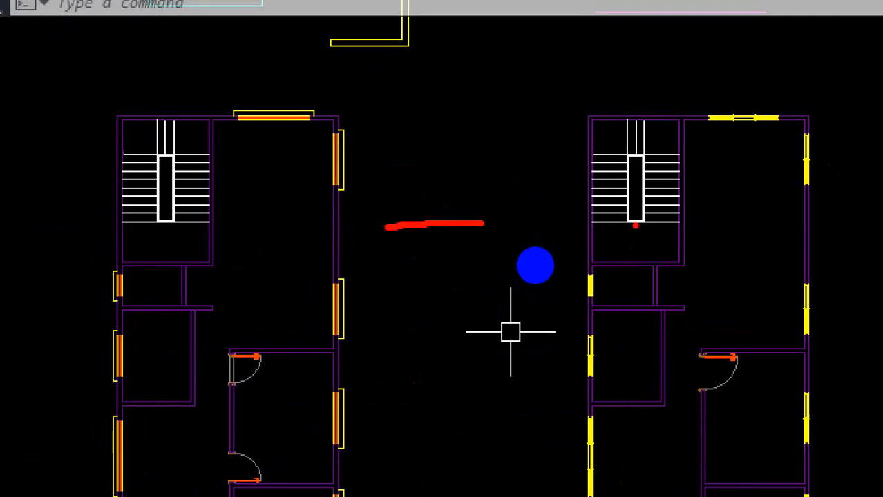
drag(481, 274, 508, 274)
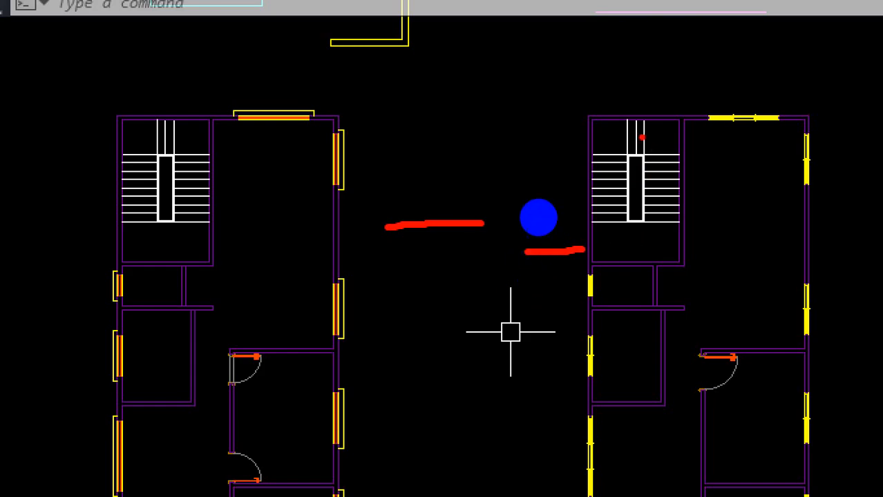
Step: Mark the landing and right flight in the right-hand floor plan, circle its staircase and clear the sketch
drag(622, 164, 669, 127)
drag(661, 49, 662, 128)
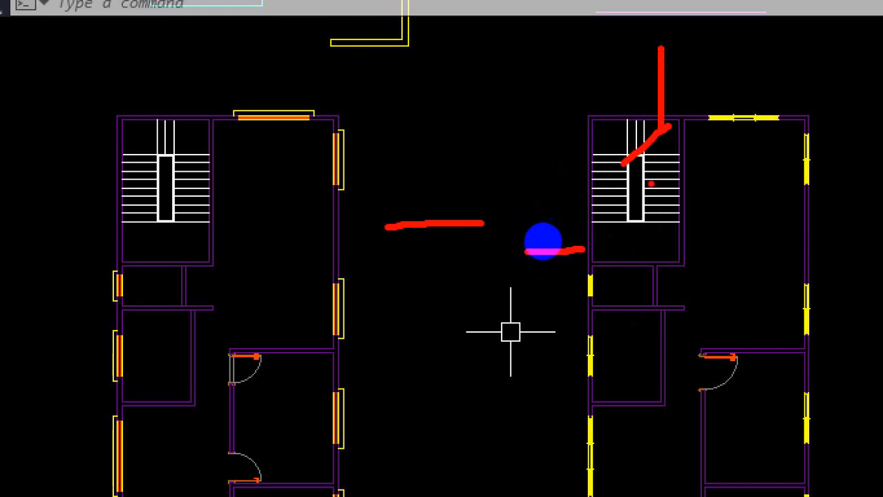
drag(670, 81, 668, 132)
drag(746, 215, 704, 230)
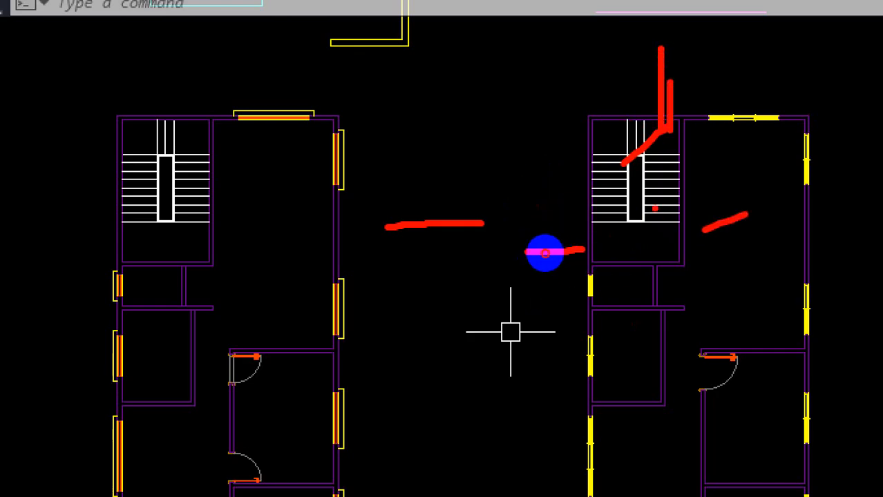
mouse_move(642, 203)
mouse_down()
mouse_move(674, 204)
mouse_move(676, 188)
mouse_up()
mouse_move(670, 133)
mouse_down()
mouse_move(591, 161)
mouse_move(670, 217)
mouse_move(591, 124)
mouse_up()
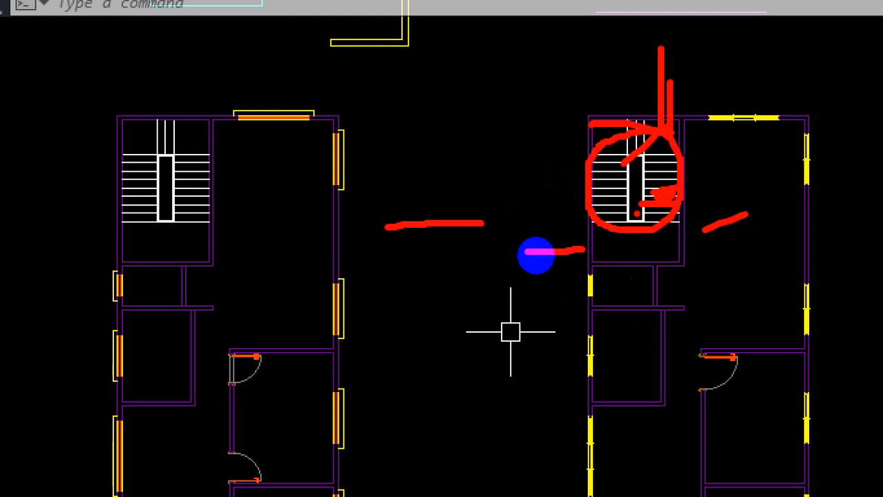
mouse_move(535, 255)
mouse_down()
mouse_move(520, 250)
mouse_move(510, 262)
mouse_up()
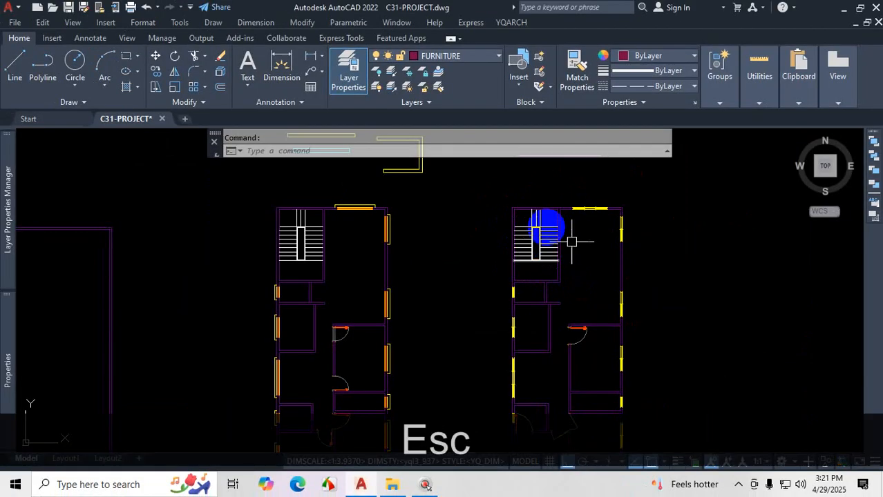
Step: Open YQArch's Plan of Staircase settings
scroll(545, 238, up, 3)
scroll(526, 241, down, 2)
scroll(534, 252, down, 6)
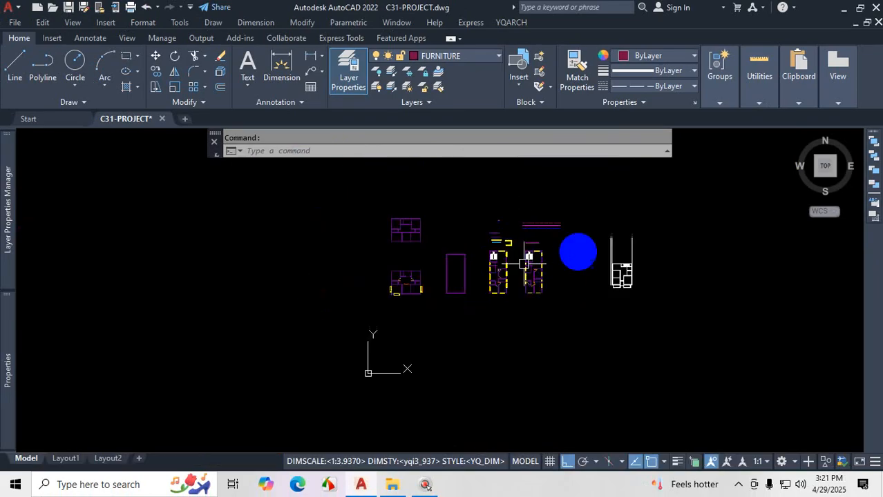
click(513, 23)
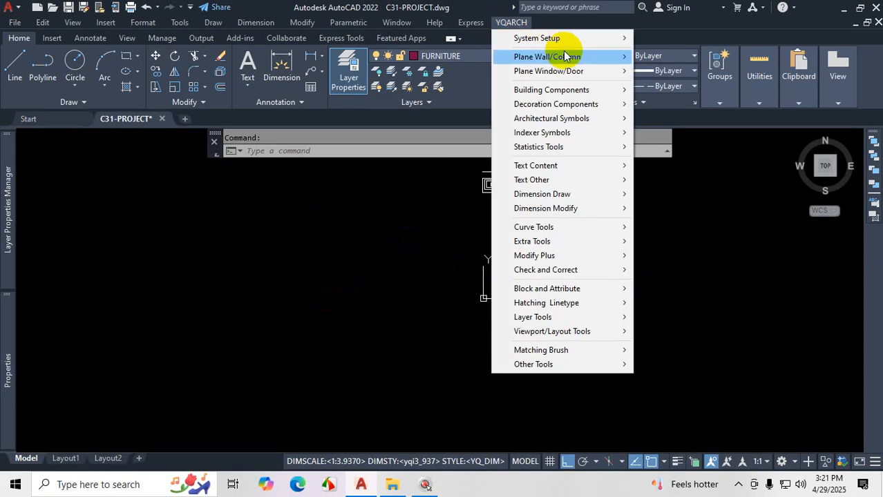
mouse_move(591, 101)
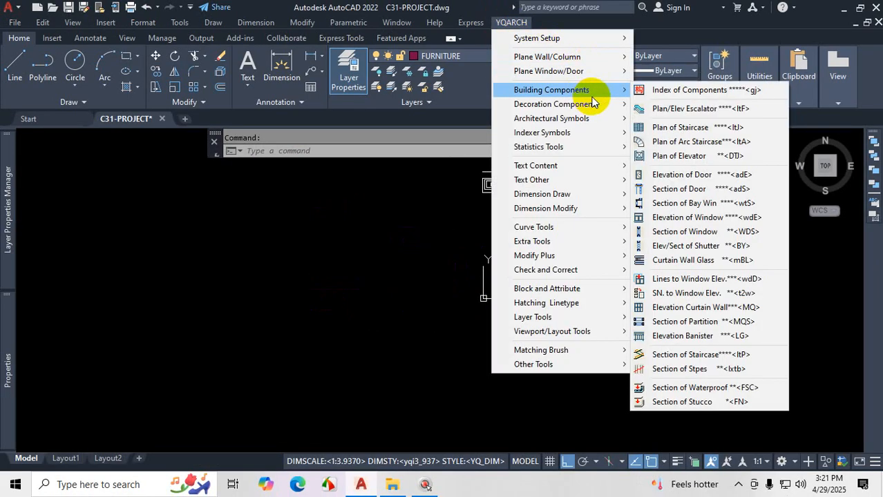
click(652, 128)
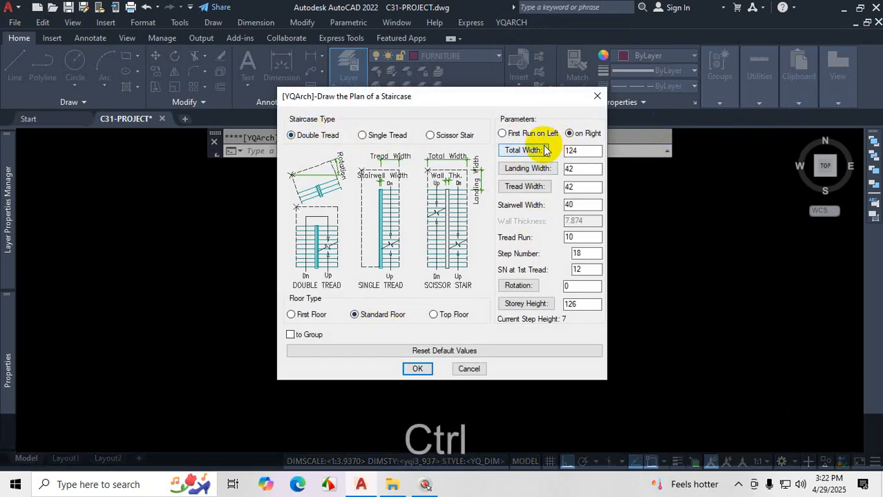
Step: Underline the First Run on Left and on Right options in the staircase parameters, and clear the marks
key(ctrl+1)
click(507, 141)
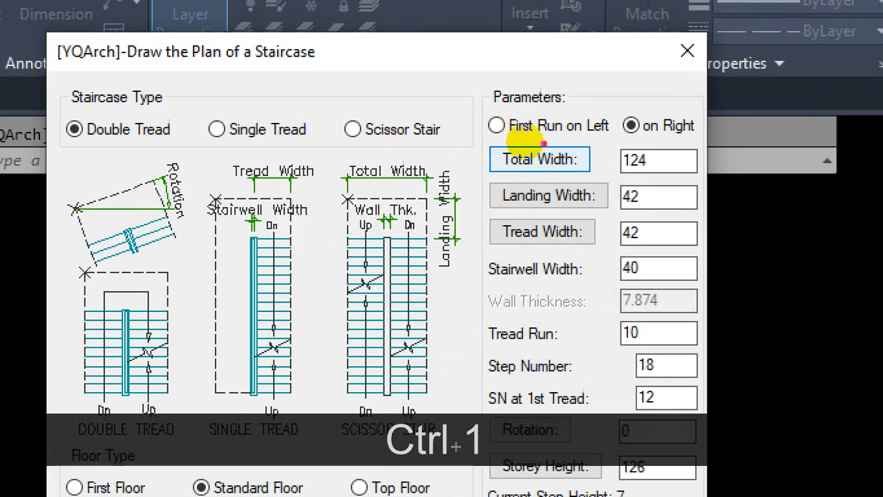
drag(550, 136, 556, 132)
drag(646, 140, 684, 137)
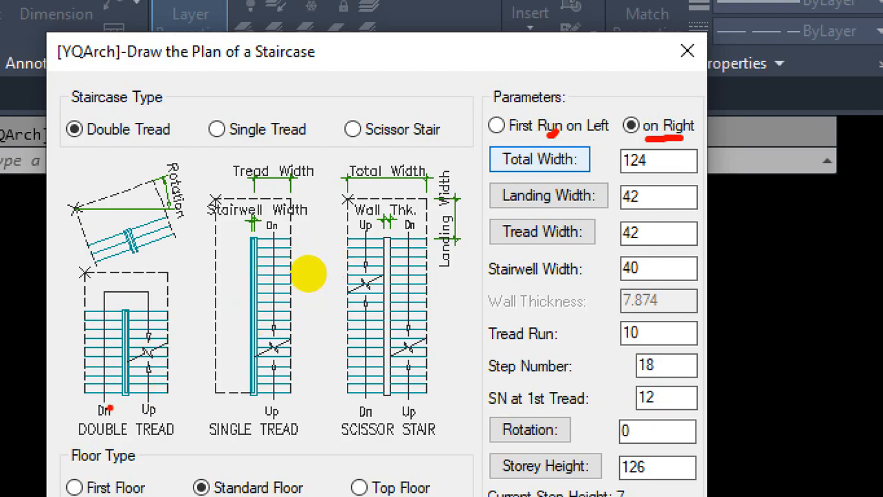
key(Escape)
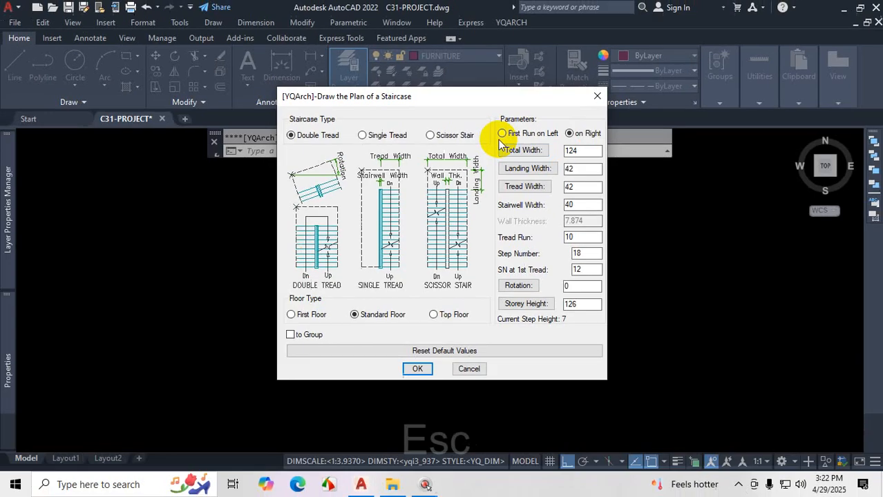
Step: Set the first run on the left, sketch upward arrows along both double-tread flights in the diagram and clear them
click(501, 134)
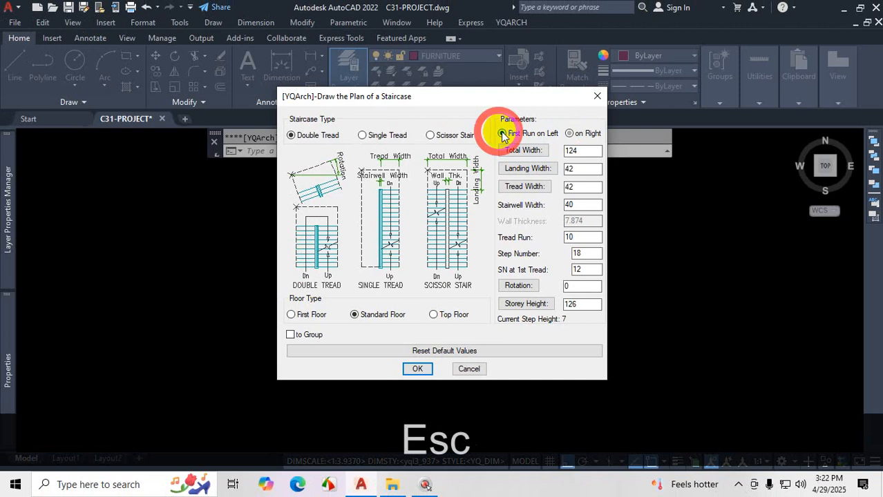
key(ctrl+1)
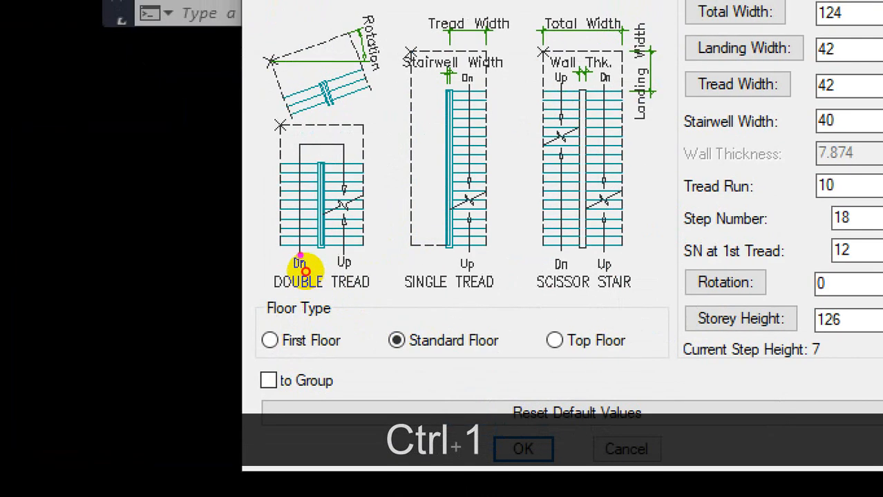
drag(285, 195, 297, 254)
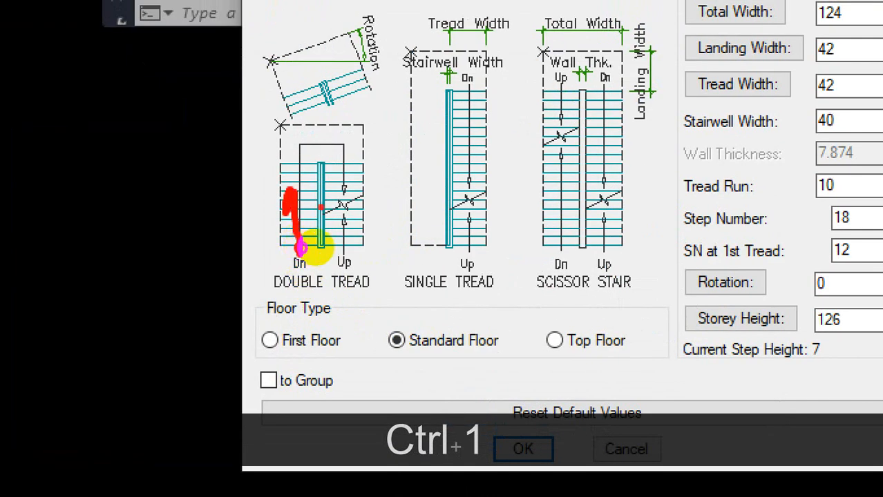
drag(342, 170, 346, 264)
click(325, 235)
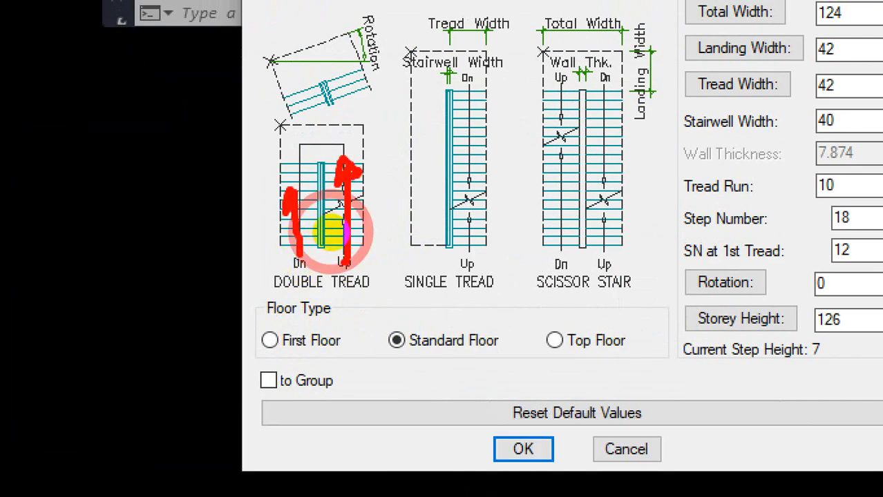
key(Escape)
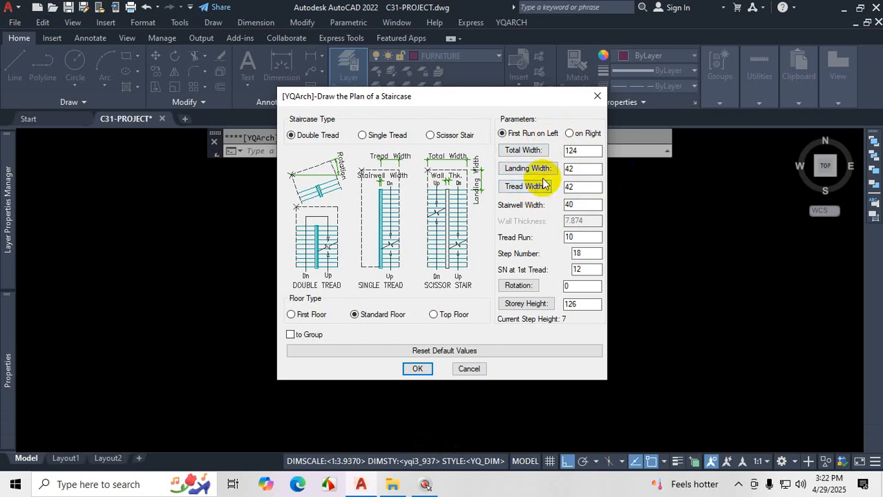
Step: Outline the total width, tread width and stairwell width values, and leave the staircase settings without drawing a staircase
key(ctrl+1)
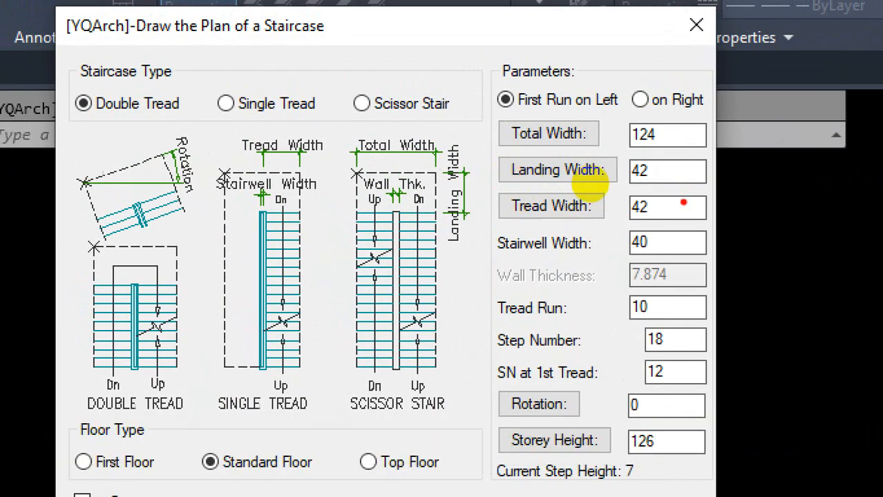
mouse_move(616, 155)
mouse_down()
mouse_move(700, 155)
mouse_move(714, 129)
mouse_move(546, 121)
mouse_up()
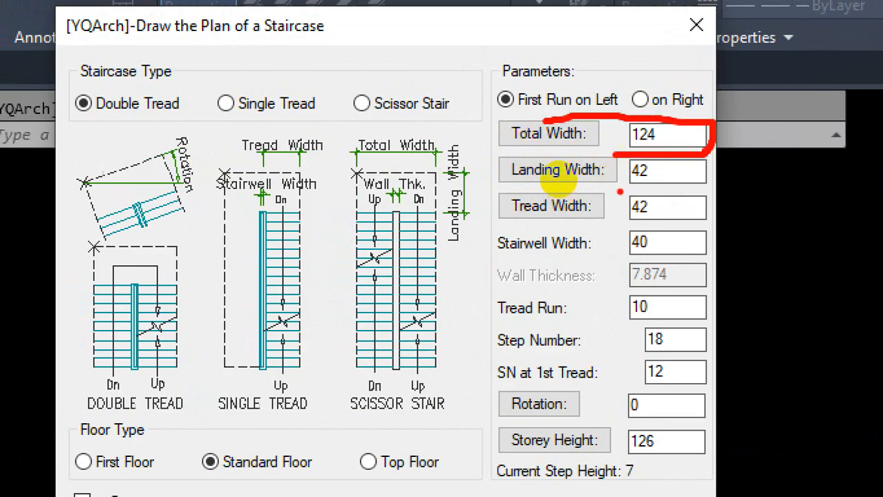
mouse_move(620, 187)
mouse_down()
mouse_move(621, 252)
mouse_move(706, 205)
mouse_up()
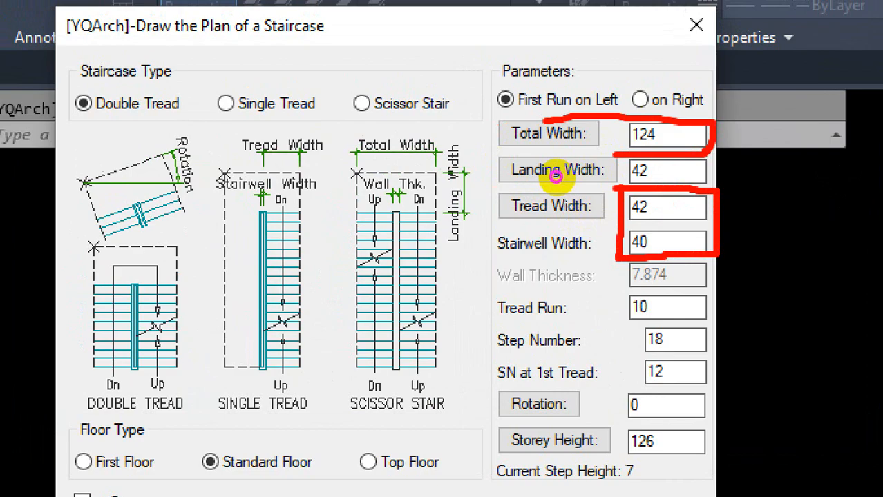
drag(528, 189, 573, 178)
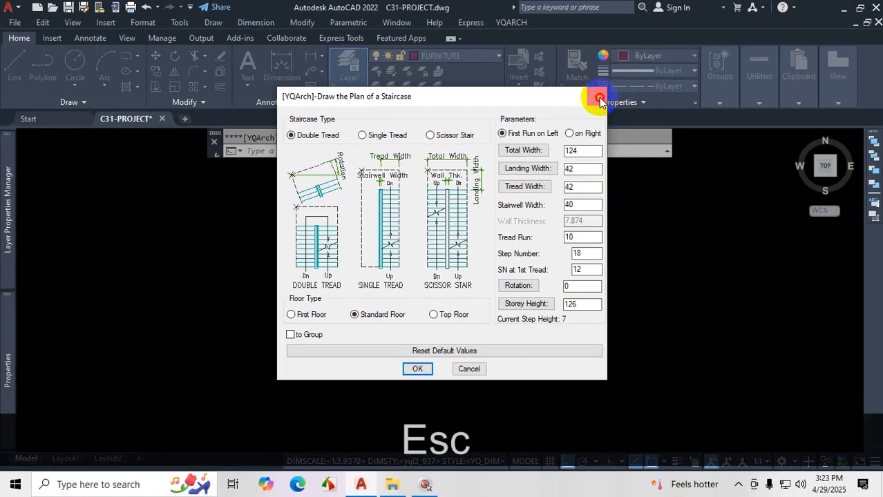
click(696, 25)
Step: Mark the landing depth with a vertical stroke, hatch the landing area above the staircase flights with freehand strokes, and clear the marks
scroll(541, 289, up, 10)
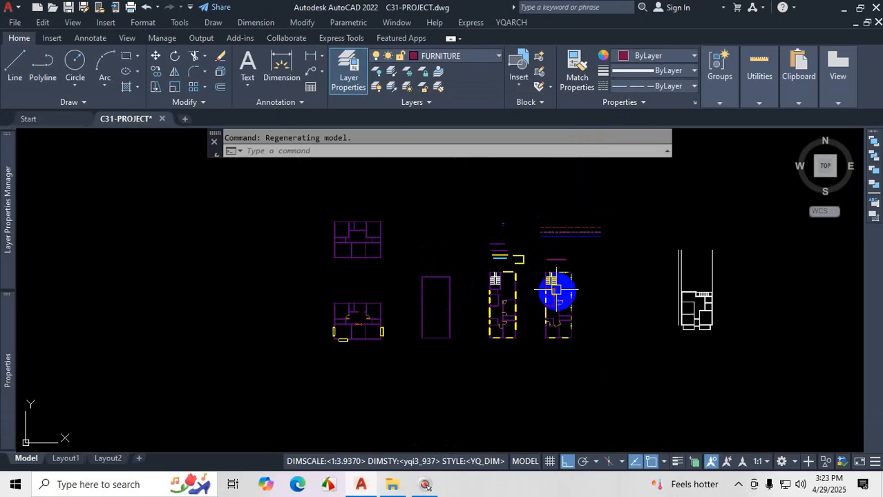
scroll(591, 231, up, 3)
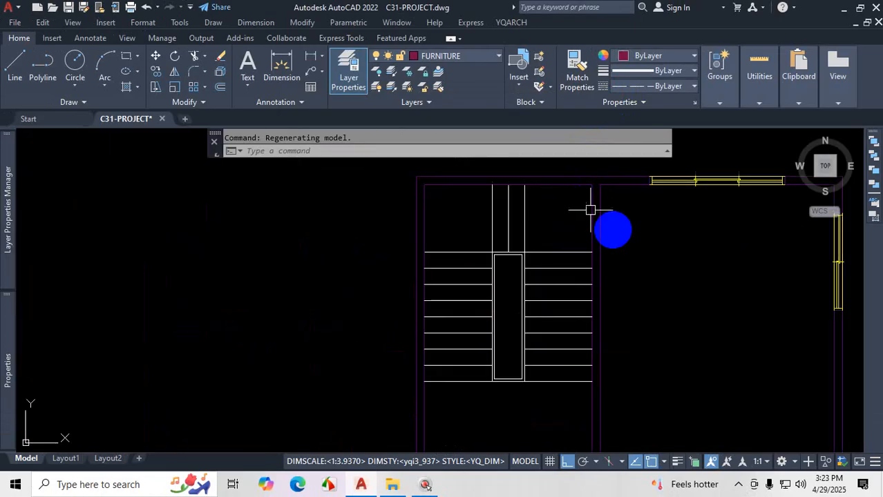
key(ctrl+1)
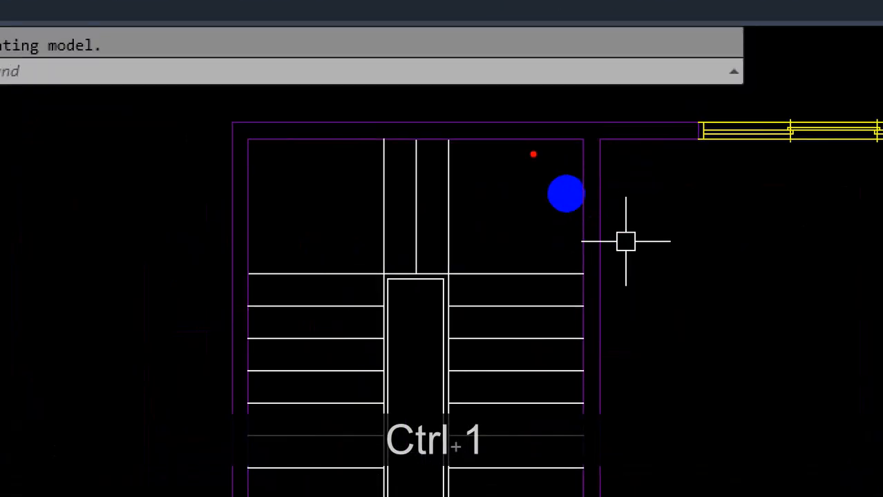
drag(535, 143, 539, 263)
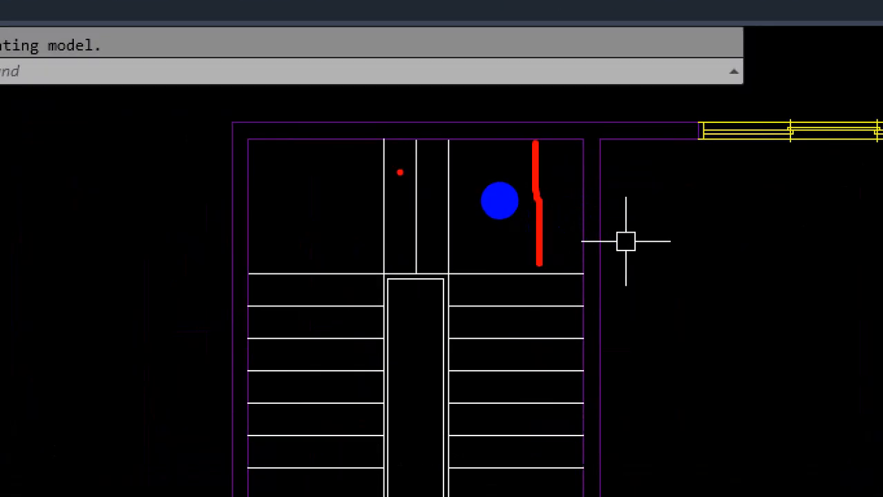
drag(395, 145, 352, 216)
drag(465, 151, 365, 259)
drag(545, 150, 457, 222)
drag(579, 158, 530, 210)
drag(563, 142, 585, 240)
key(Escape)
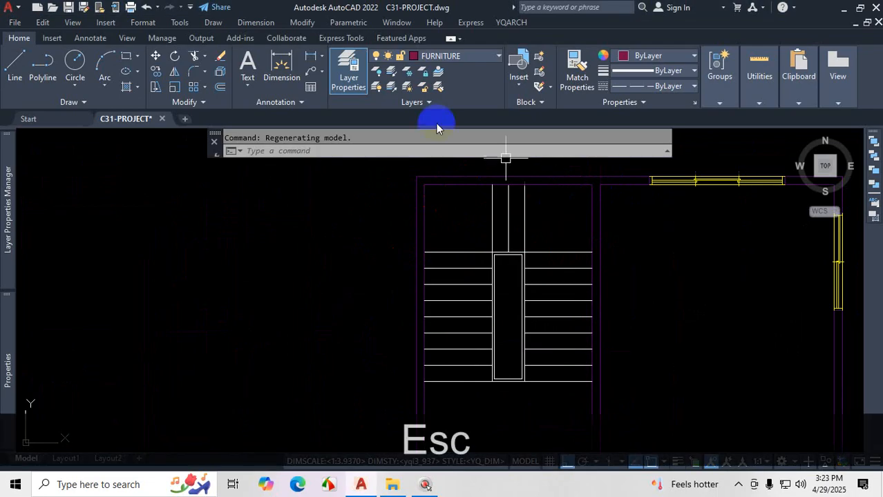
Step: Preview a dimension on the short centre line across the landing to check the landing width
click(281, 69)
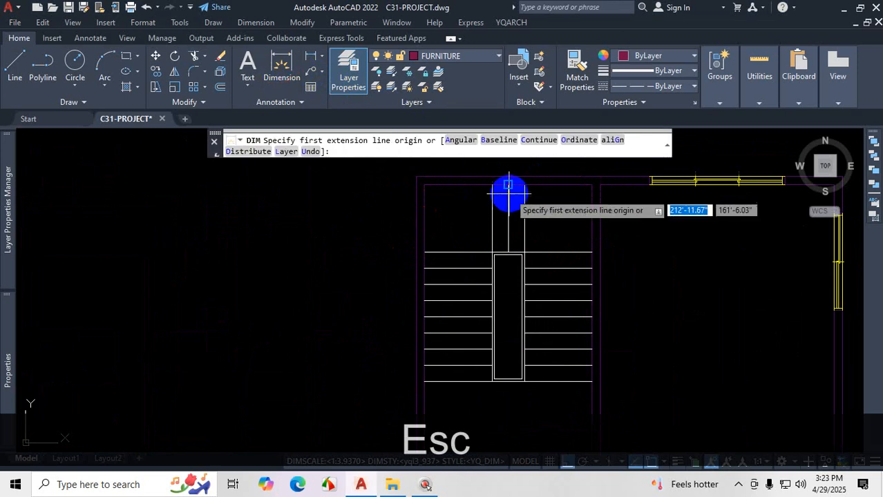
scroll(510, 194, up, 4)
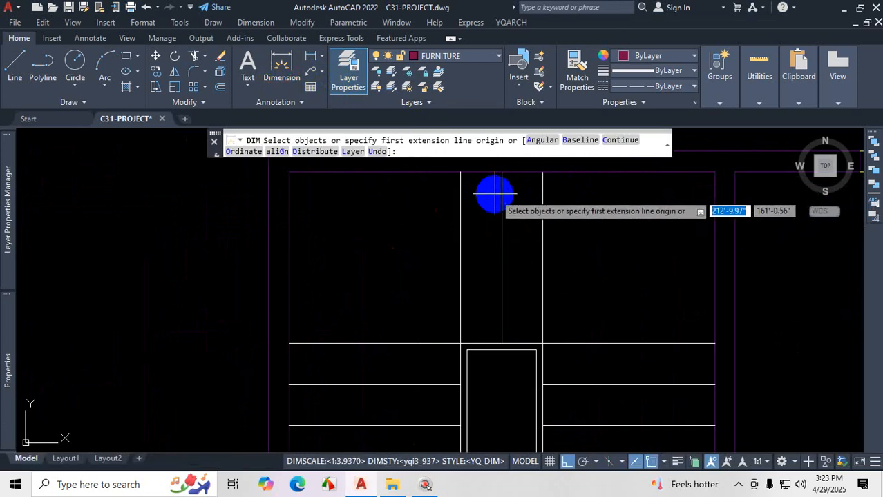
key(Return)
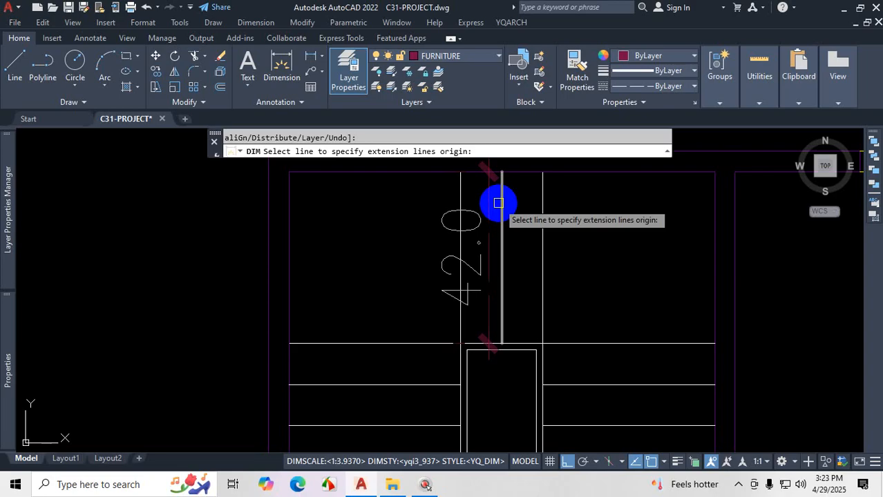
scroll(499, 204, down, 4)
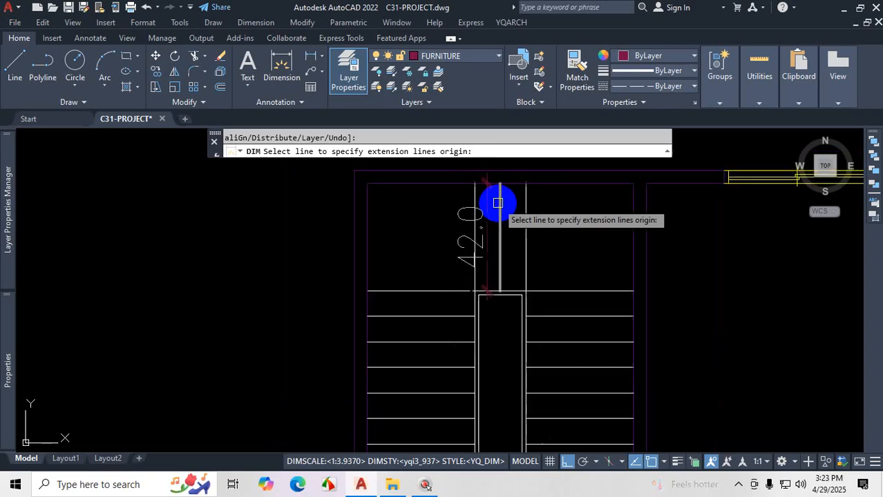
Step: Preview a dimension on a tread line of the right flight, trace the tread width in red and clear the mark
scroll(585, 323, up, 2)
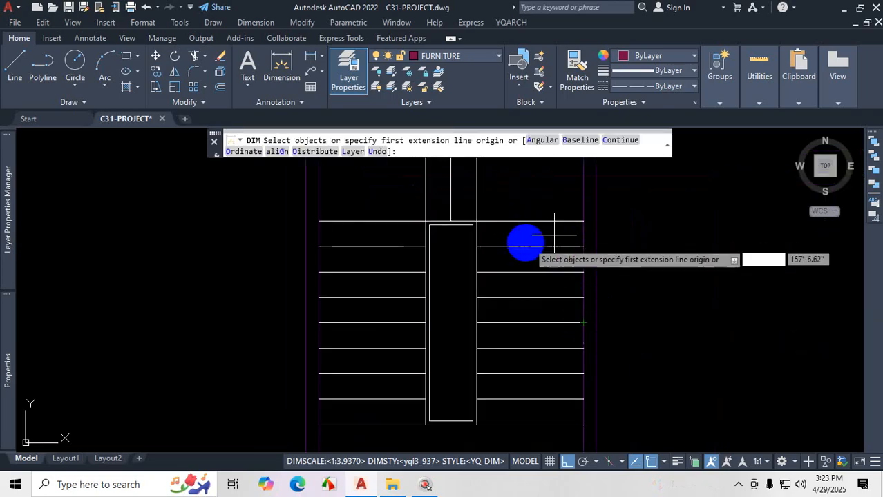
scroll(516, 246, up, 4)
click(519, 243)
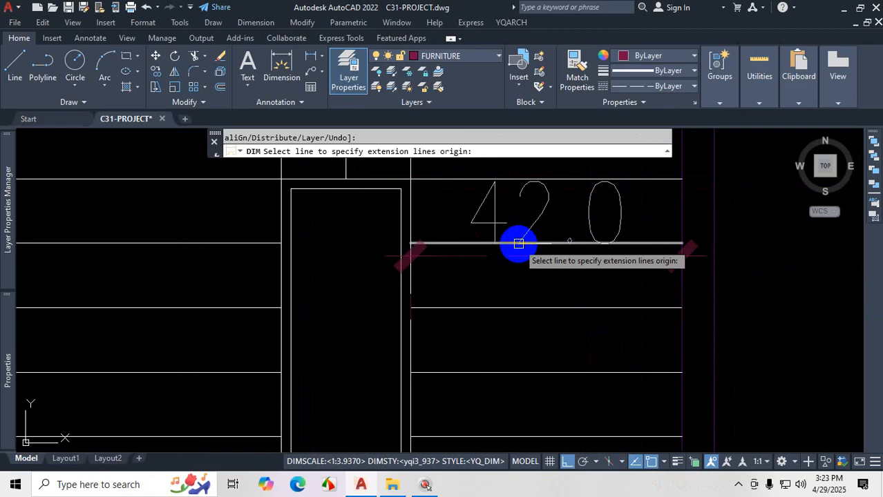
scroll(519, 244, up, 2)
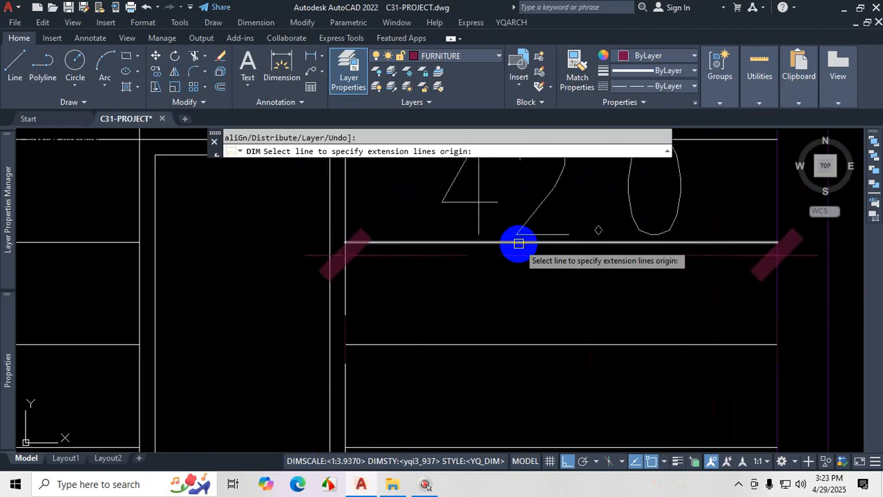
key(ctrl+1)
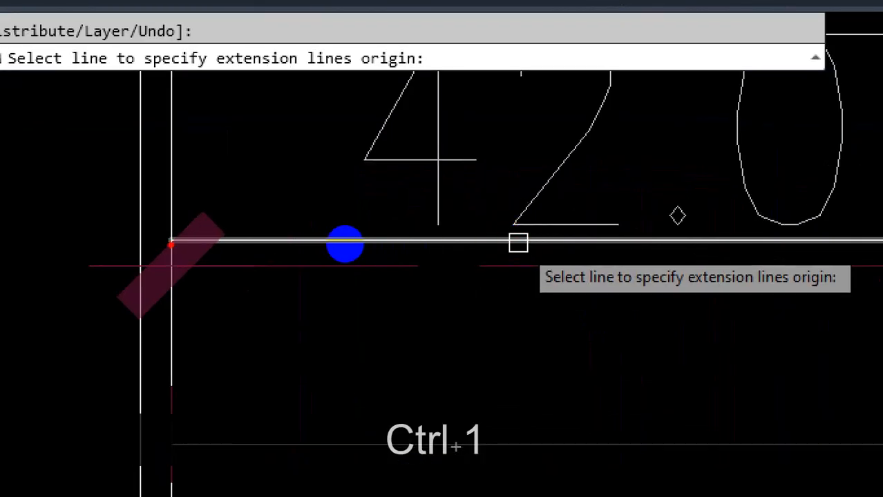
drag(164, 239, 701, 241)
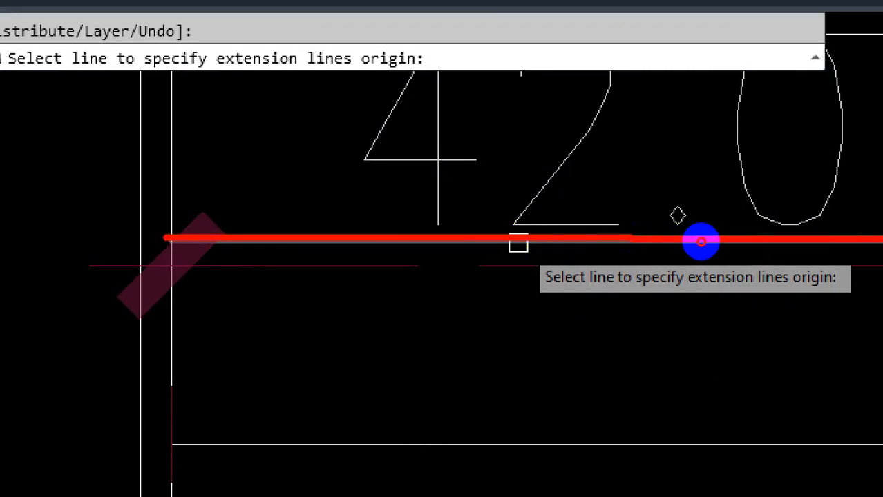
key(Escape)
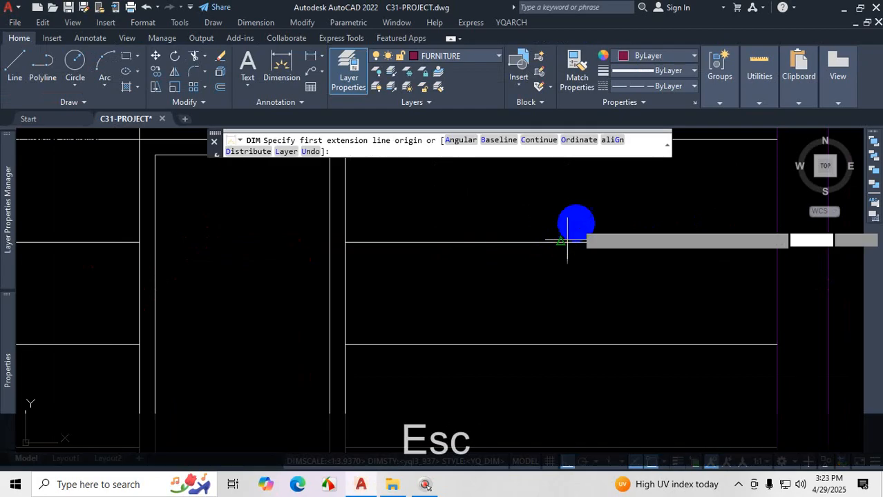
Step: Measure the tread run between two adjacent tread lines of the right flight without placing a dimension
scroll(548, 227, down, 4)
scroll(503, 238, up, 4)
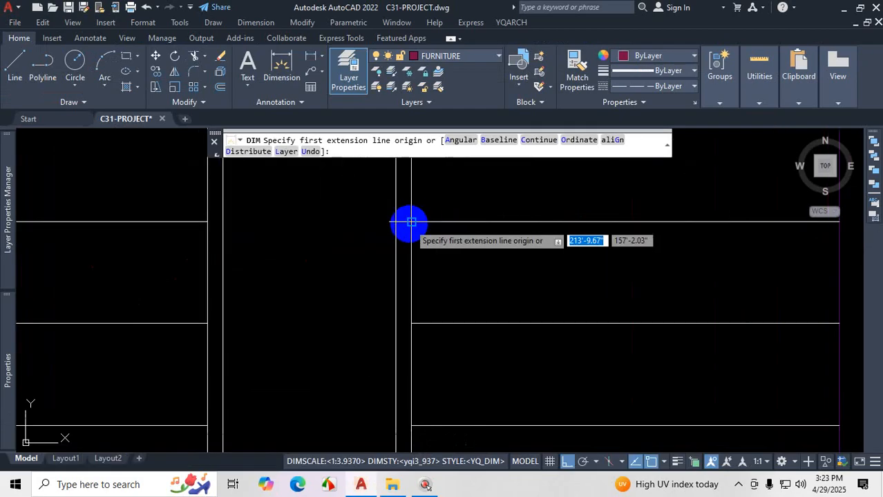
click(411, 222)
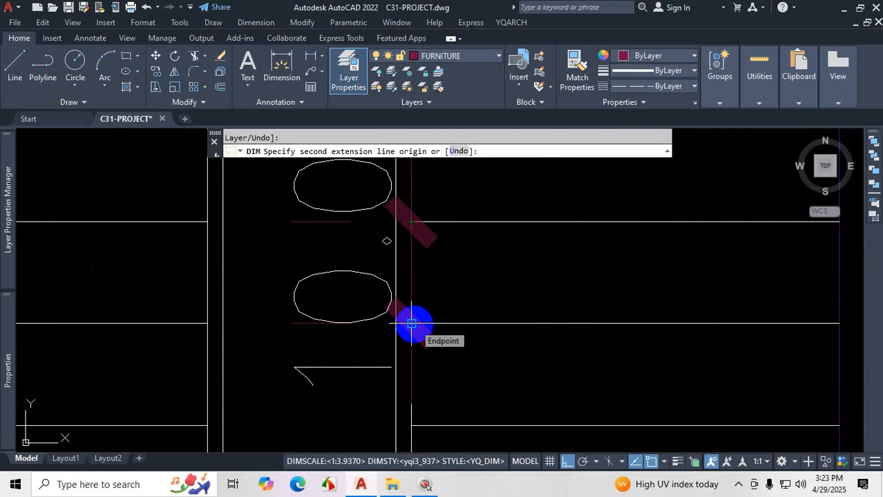
key(Escape)
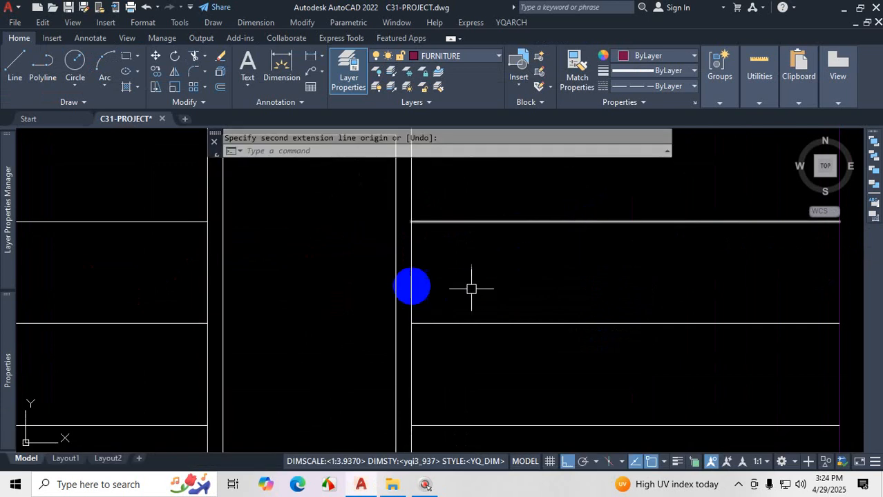
Step: Sketch an arrow across the stairwell between the two flights and clear it
scroll(410, 287, down, 3)
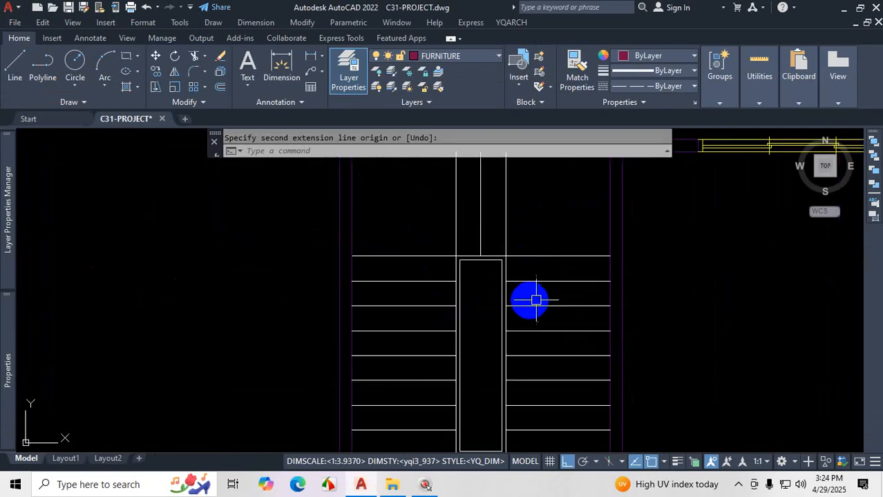
scroll(460, 258, up, 2)
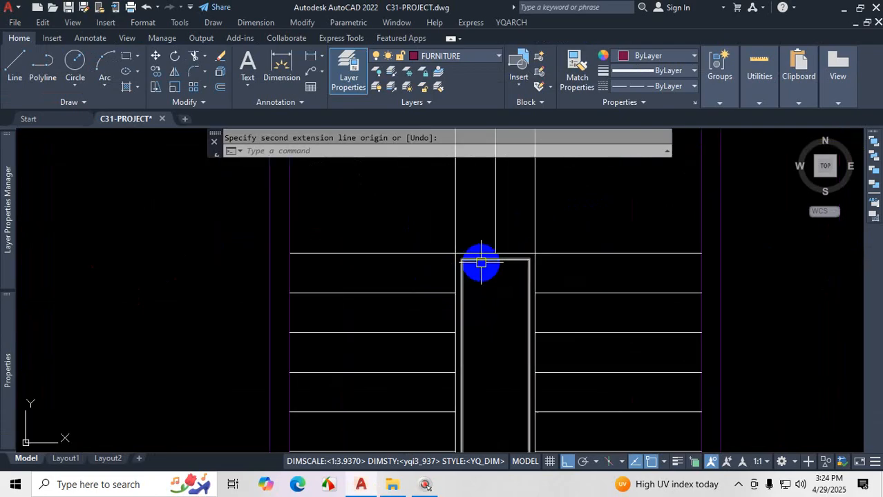
key(ctrl)
key(ctrl)
key(ctrl+1)
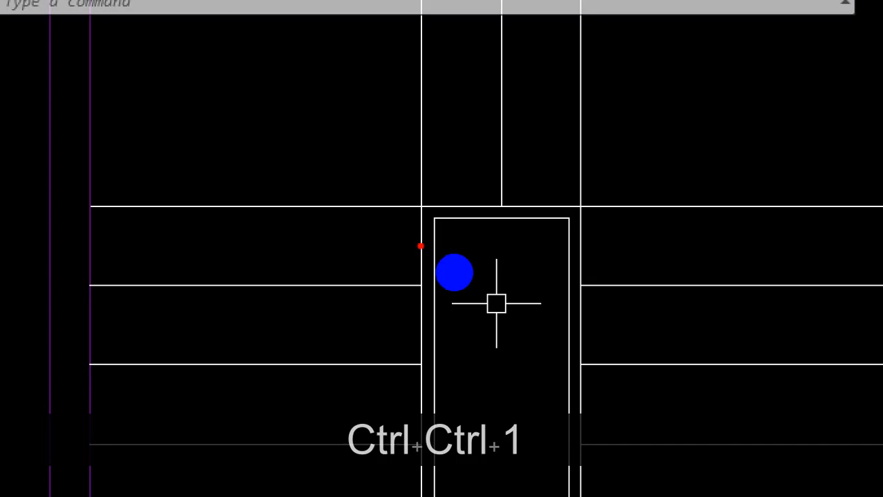
mouse_move(420, 246)
mouse_down()
mouse_move(584, 240)
mouse_move(577, 236)
mouse_move(569, 253)
mouse_move(571, 227)
mouse_move(563, 252)
mouse_up()
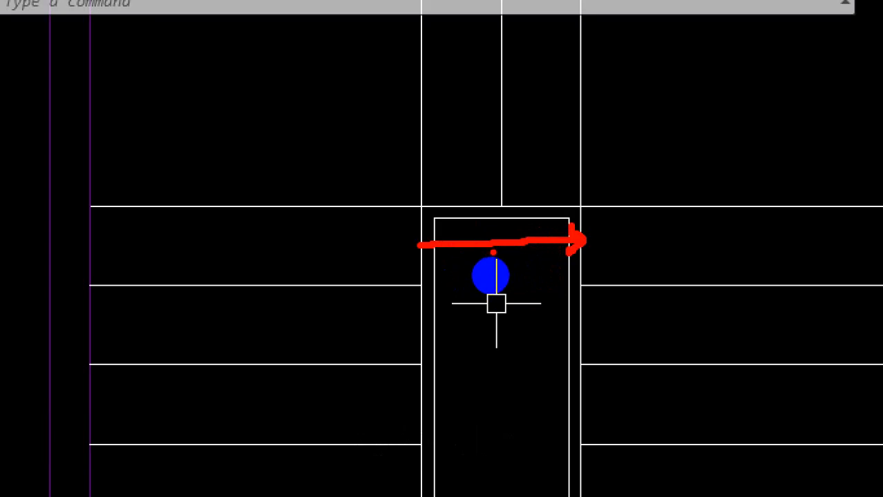
key(Escape)
Step: Measure the stairwell width between the inner tread ends of both flights without placing a dimension
click(282, 66)
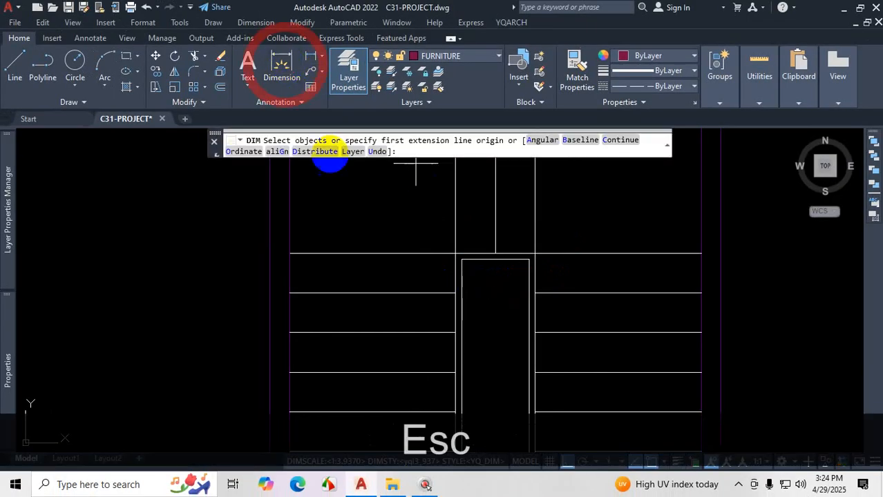
scroll(435, 307, up, 2)
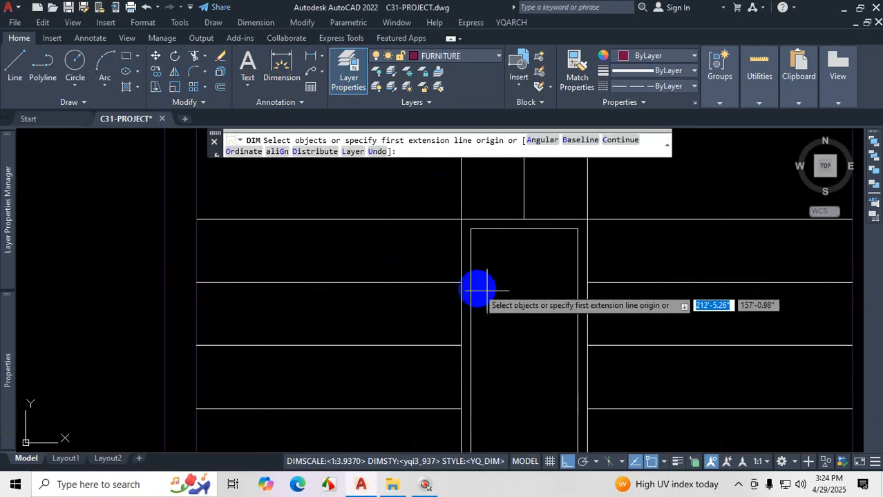
click(457, 282)
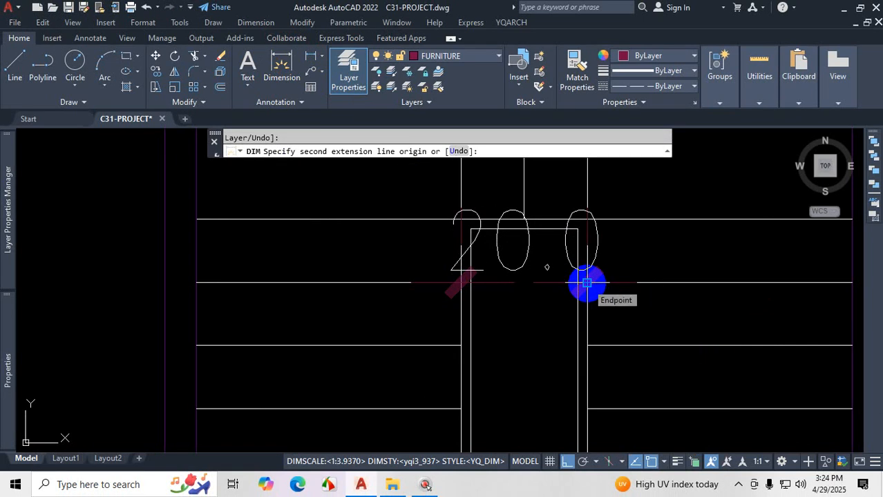
scroll(584, 282, down, 2)
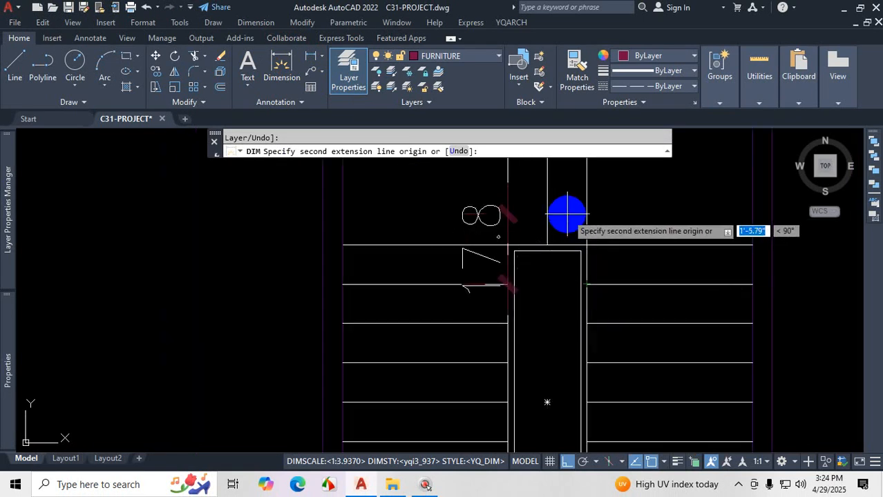
key(Escape)
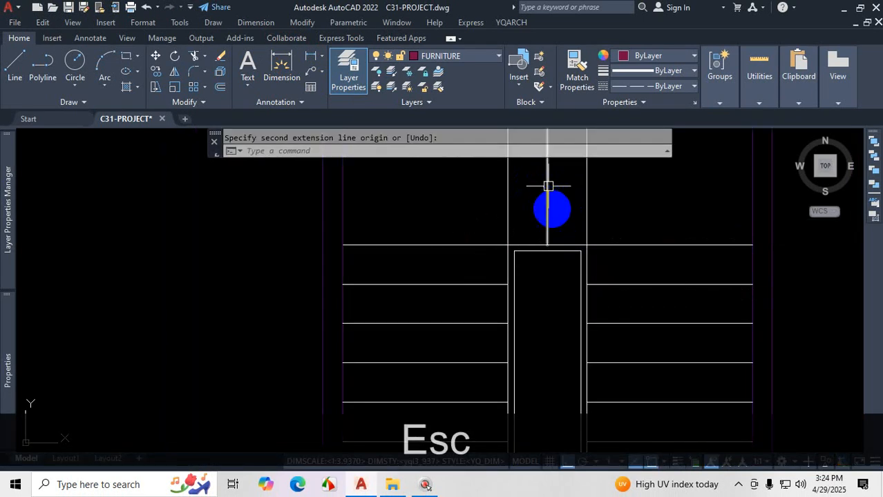
Step: Draw a line across the stairwell, write and circle its width below, write 6" over the line and put a cross above
key(ctrl+1)
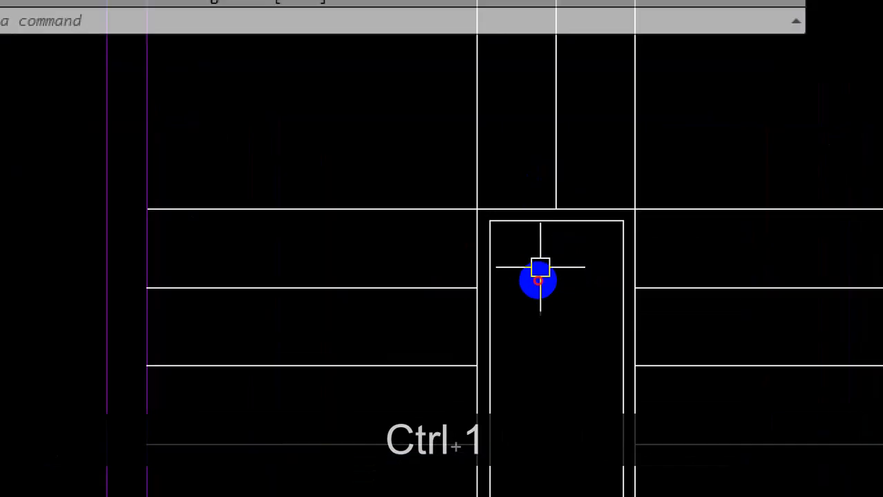
drag(476, 275, 626, 267)
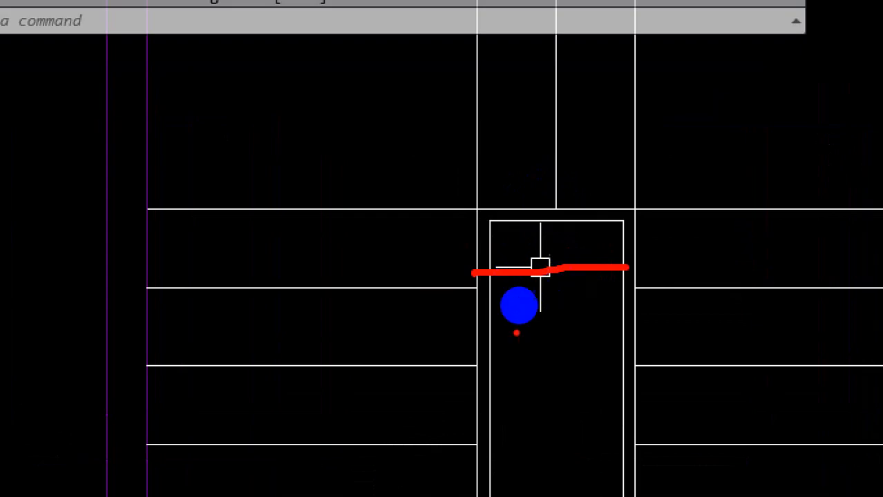
drag(549, 326, 578, 366)
drag(586, 326, 589, 349)
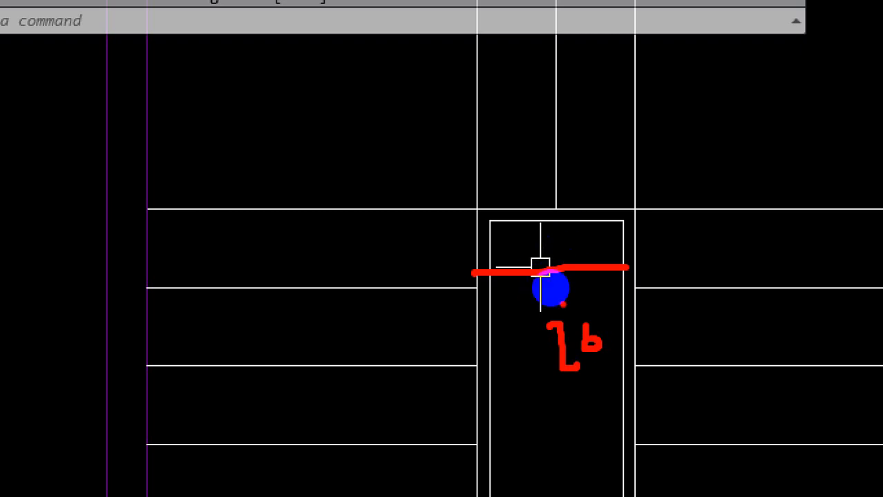
mouse_move(570, 301)
mouse_down()
mouse_move(523, 349)
mouse_move(628, 341)
mouse_up()
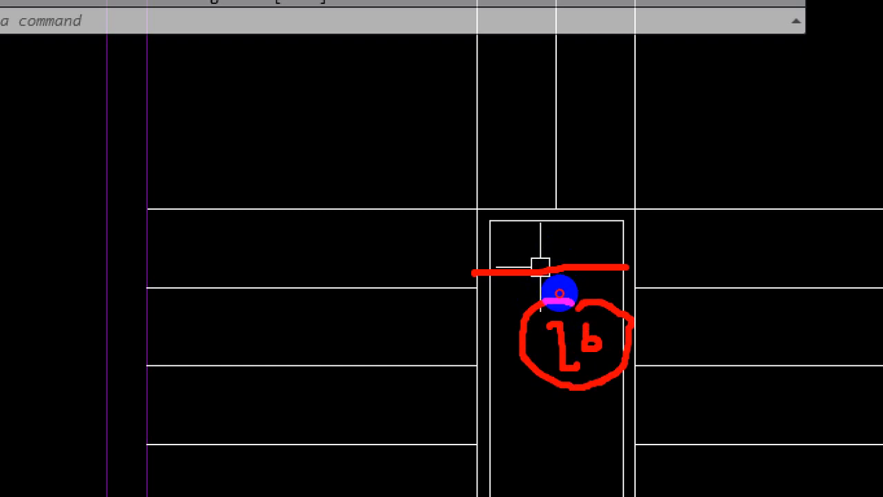
drag(590, 235, 556, 271)
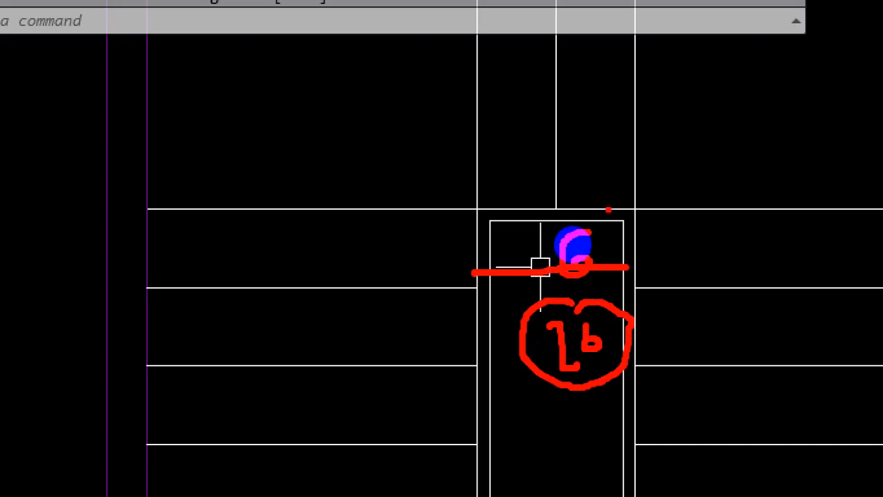
mouse_move(608, 208)
mouse_down()
mouse_move(591, 235)
mouse_move(613, 234)
mouse_up()
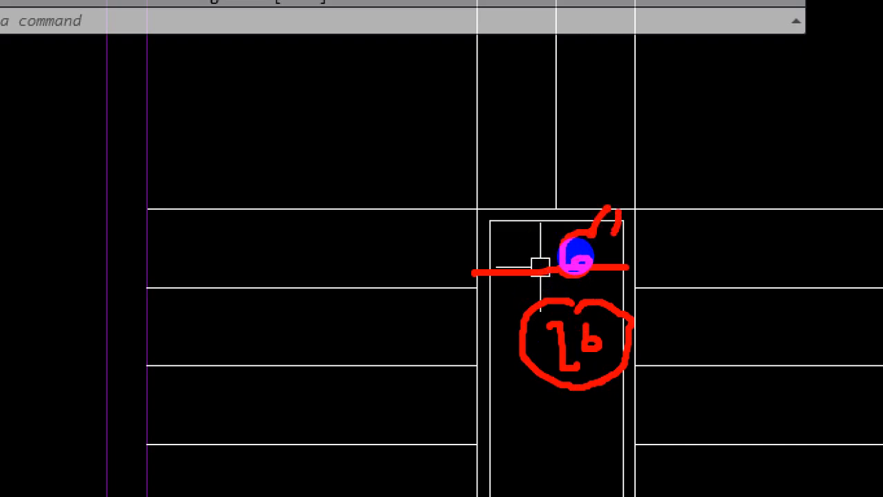
mouse_move(603, 107)
mouse_down()
mouse_move(530, 148)
mouse_move(579, 162)
mouse_up()
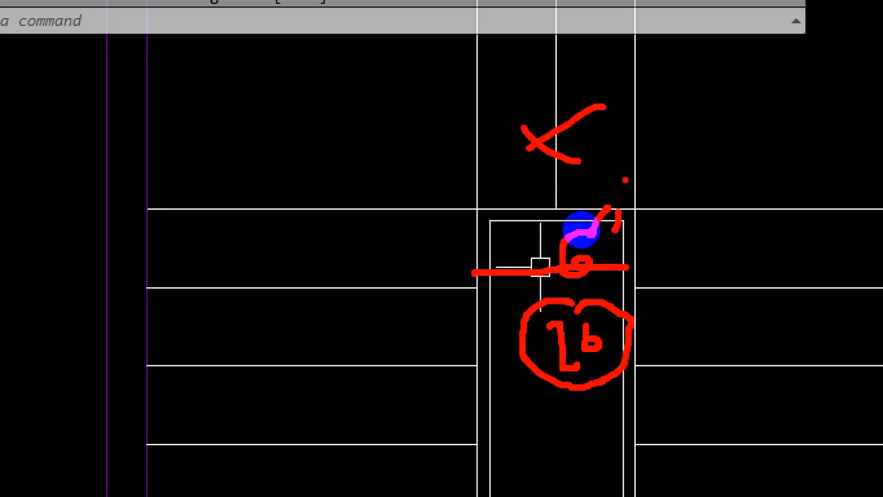
Step: Write 42 on the left flight and on the right flight, and mark the landing depth with a vertical line labelled 42
mouse_move(246, 298)
mouse_down()
mouse_move(270, 315)
mouse_move(283, 347)
mouse_up()
drag(293, 319, 402, 332)
mouse_move(714, 307)
mouse_down()
mouse_move(721, 325)
mouse_move(751, 322)
mouse_up()
drag(745, 304, 748, 346)
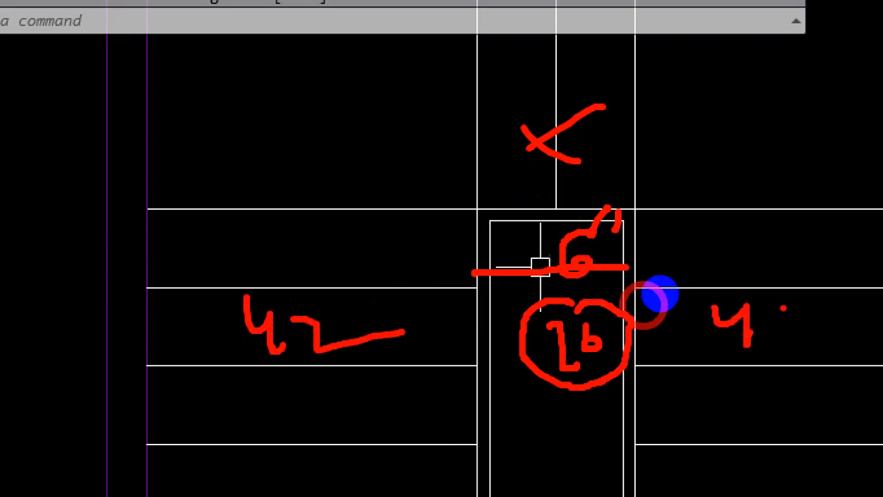
drag(782, 308, 813, 342)
mouse_move(340, 213)
mouse_down()
mouse_move(339, 77)
mouse_move(390, 154)
mouse_up()
drag(412, 90, 468, 101)
Step: Draw an arrow across the full staircase width, link both flight widths with a curved arrow, mark the stairwell figure and clear the annotations
click(151, 264)
mouse_move(344, 272)
mouse_down()
mouse_move(710, 268)
mouse_move(706, 273)
mouse_up()
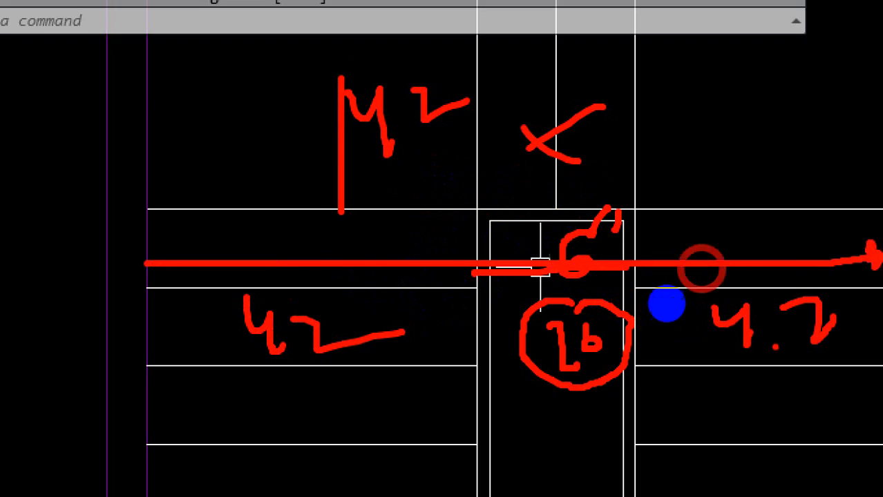
mouse_move(310, 370)
mouse_down()
mouse_move(592, 487)
mouse_move(805, 365)
mouse_up()
drag(713, 382, 822, 375)
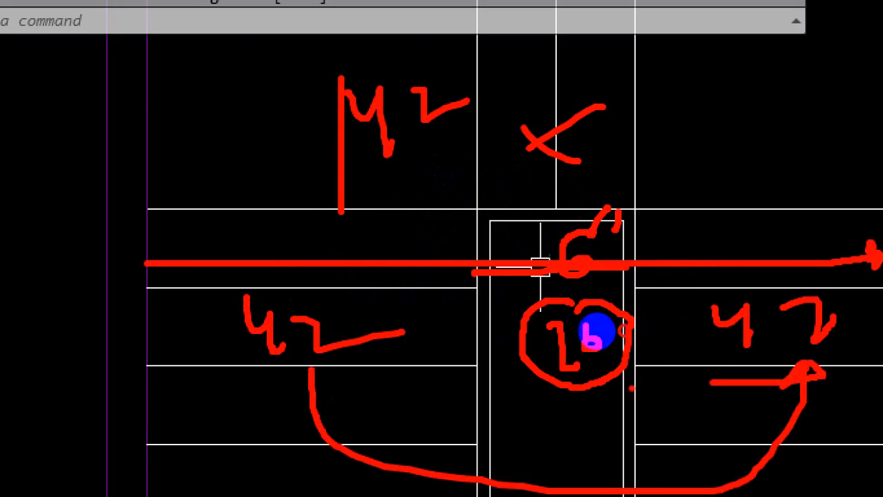
click(574, 327)
mouse_move(594, 342)
mouse_down()
mouse_move(568, 362)
mouse_move(580, 376)
mouse_up()
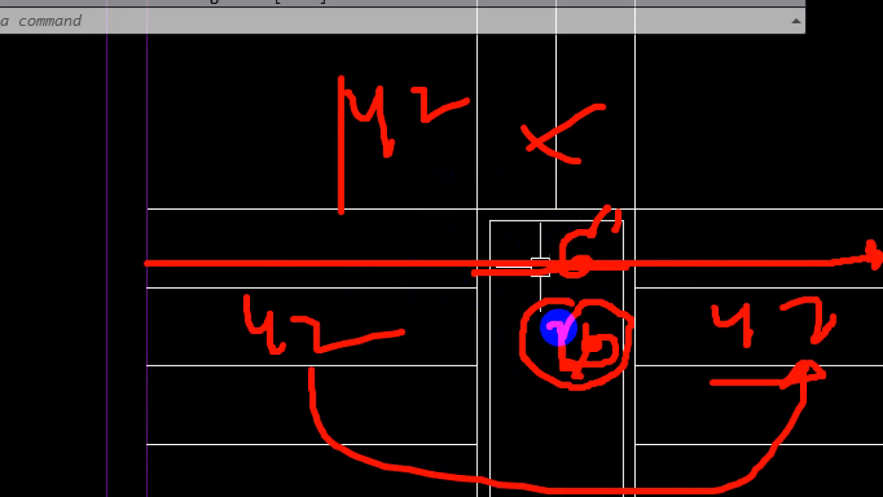
key(Escape)
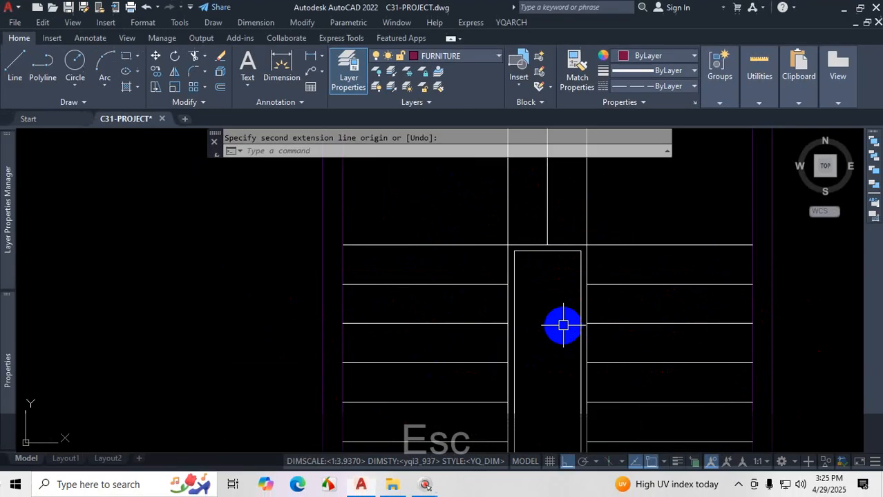
Step: Open YQArch's Plan of Staircase settings and set the stairwell width to 6
click(511, 22)
mouse_move(586, 105)
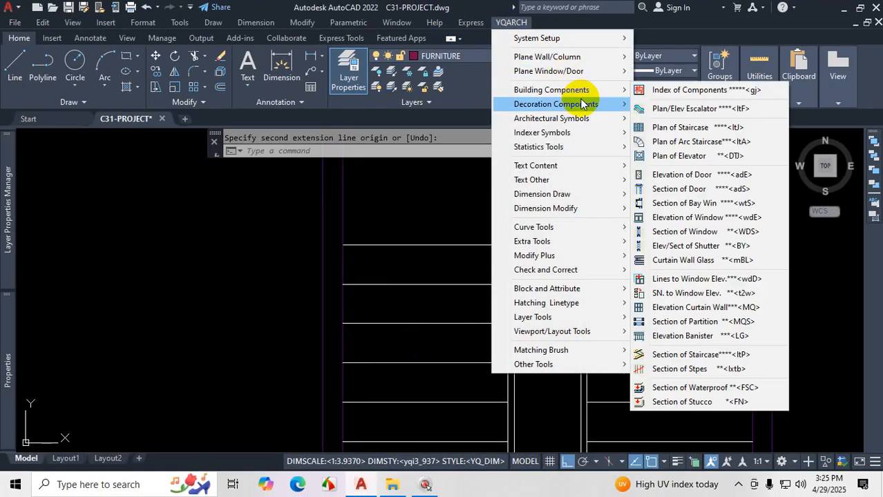
mouse_move(568, 91)
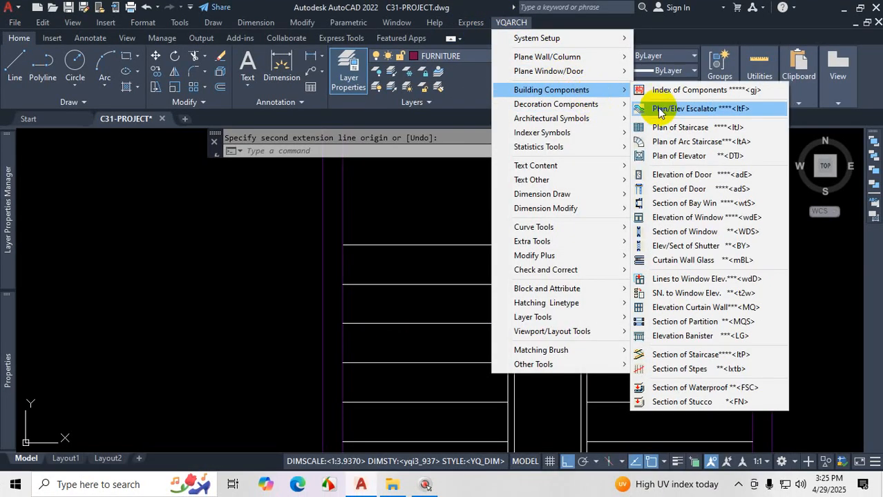
click(642, 127)
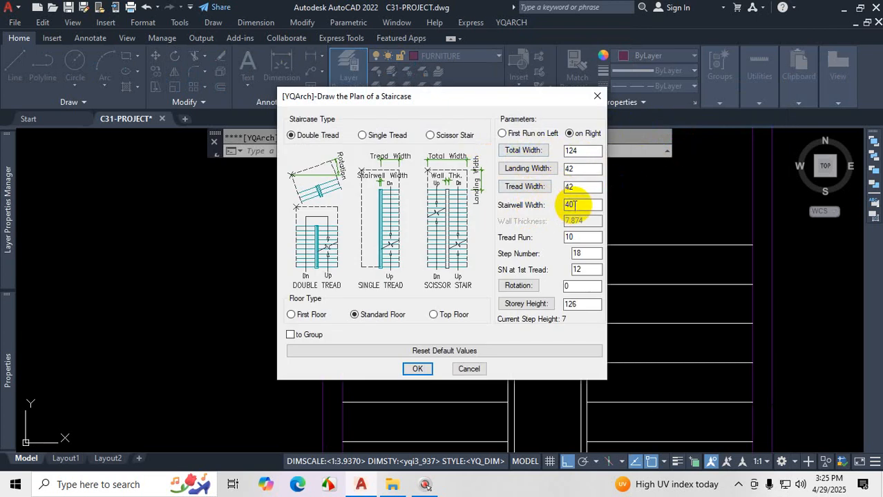
drag(574, 205, 551, 204)
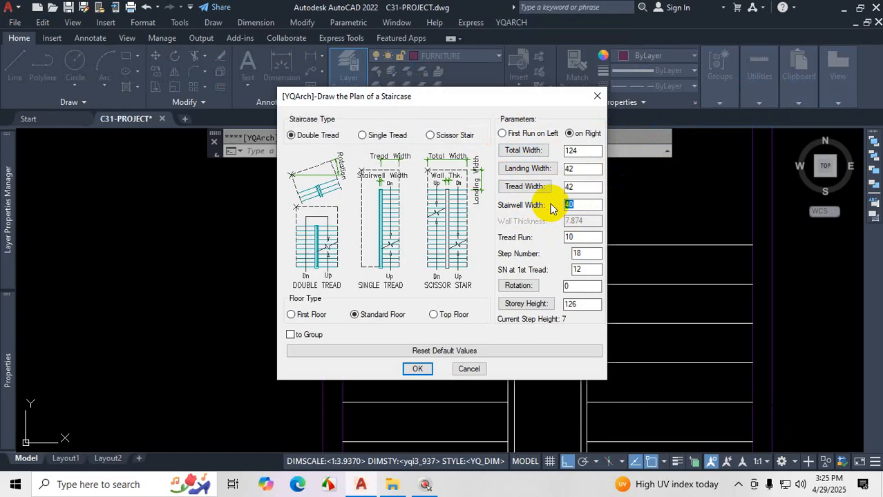
text(6)
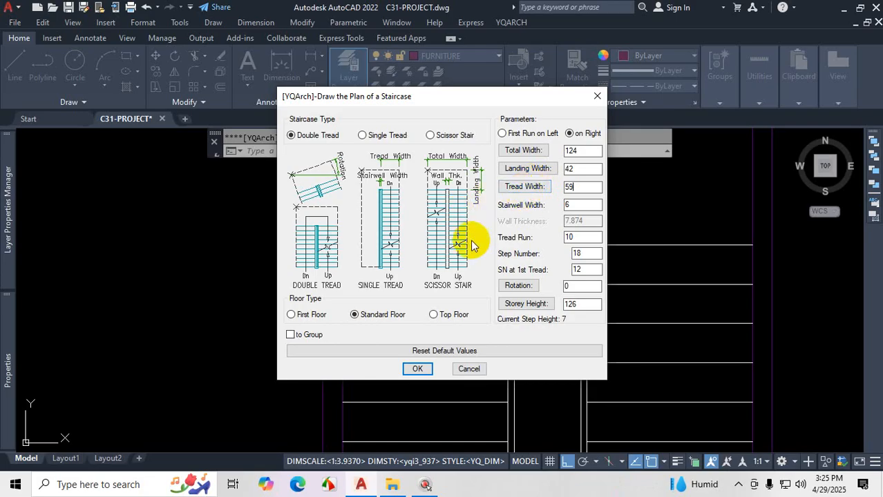
Step: Mark the tread width across the right flight of the double tread preview and clear the mark
key(ctrl+1)
click(314, 263)
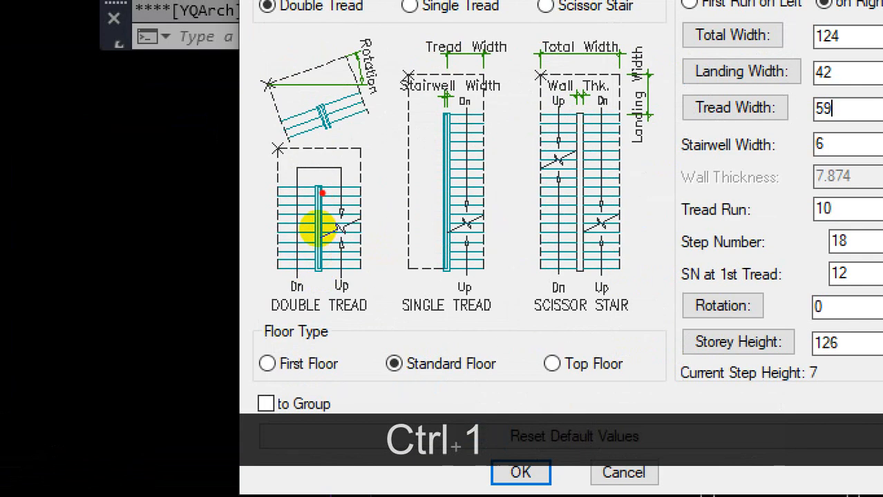
mouse_move(324, 185)
mouse_down()
mouse_move(348, 185)
mouse_move(358, 201)
mouse_up()
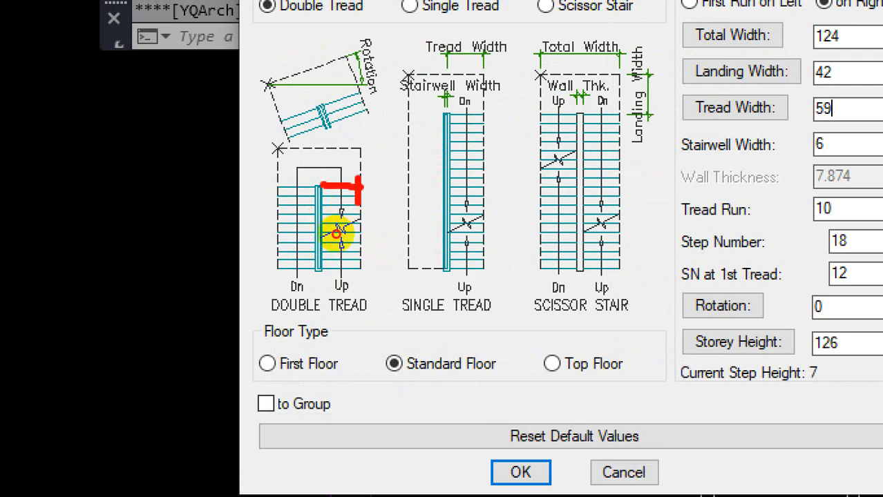
key(Escape)
Step: Set the staircase's tread width to 42
double_click(586, 185)
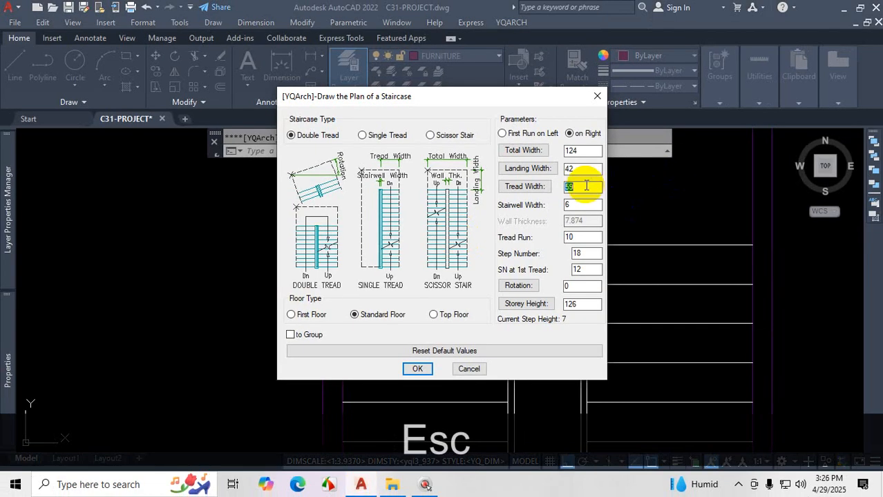
text(42)
click(574, 206)
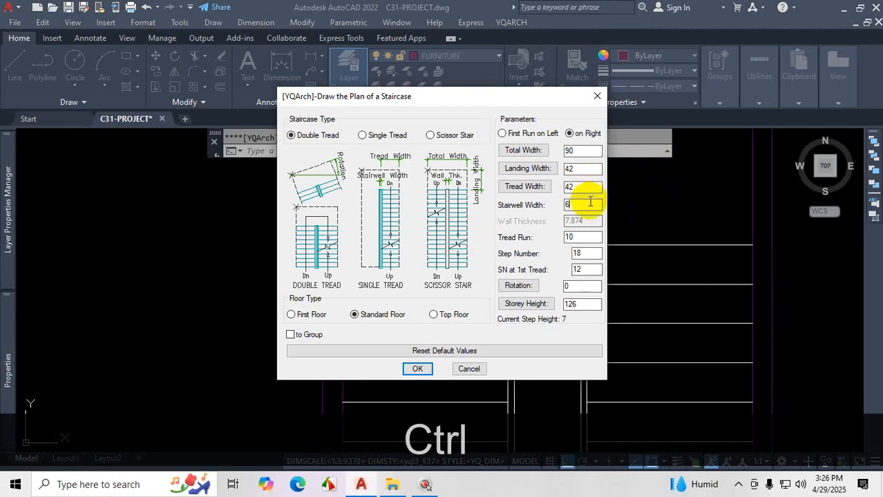
Step: Circle the total, stairwell, tread and landing width values, tick the landing width and clear the annotations
key(ctrl+1)
mouse_move(574, 142)
mouse_down()
mouse_move(561, 161)
mouse_move(568, 143)
mouse_up()
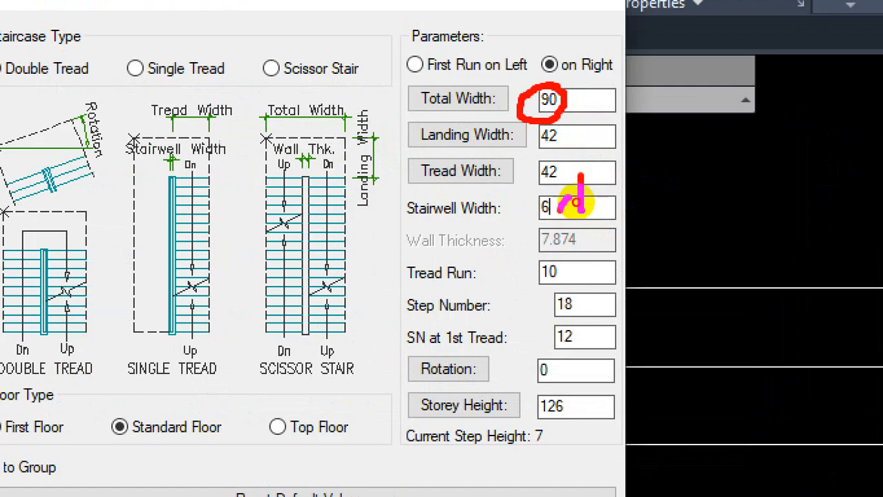
drag(576, 202, 570, 213)
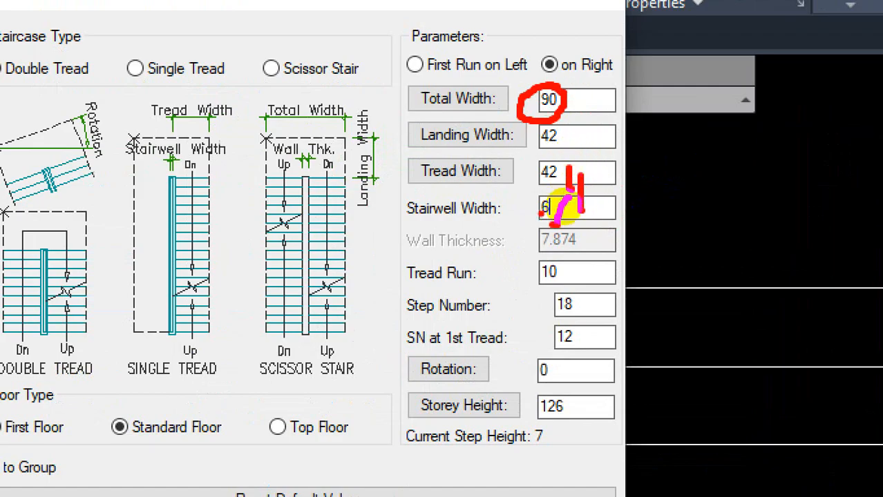
drag(557, 205, 574, 196)
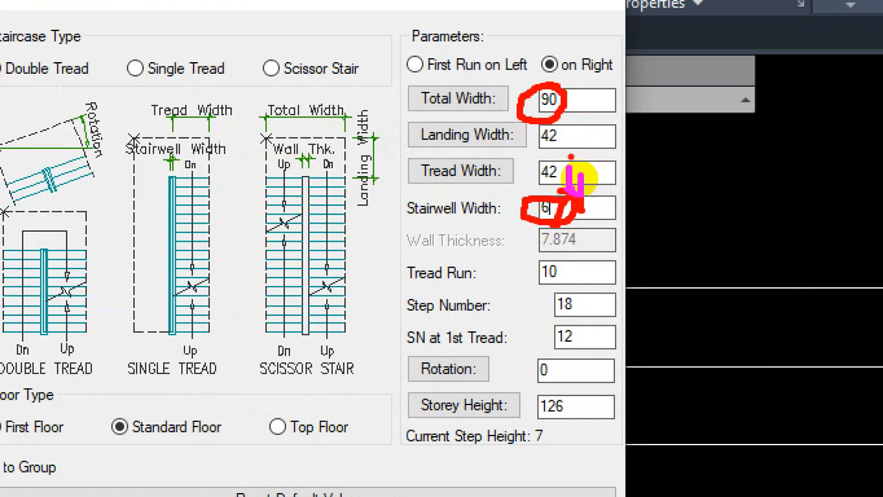
drag(571, 158, 568, 194)
drag(566, 165, 572, 160)
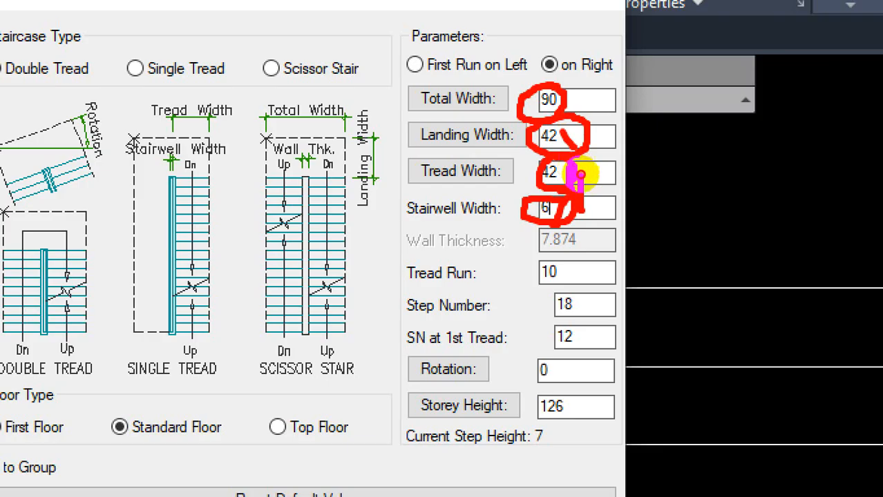
drag(574, 148, 606, 109)
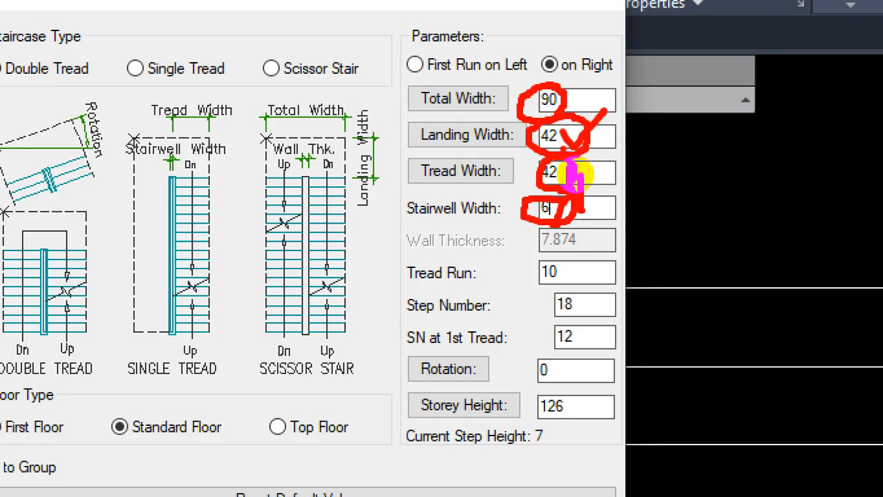
key(Escape)
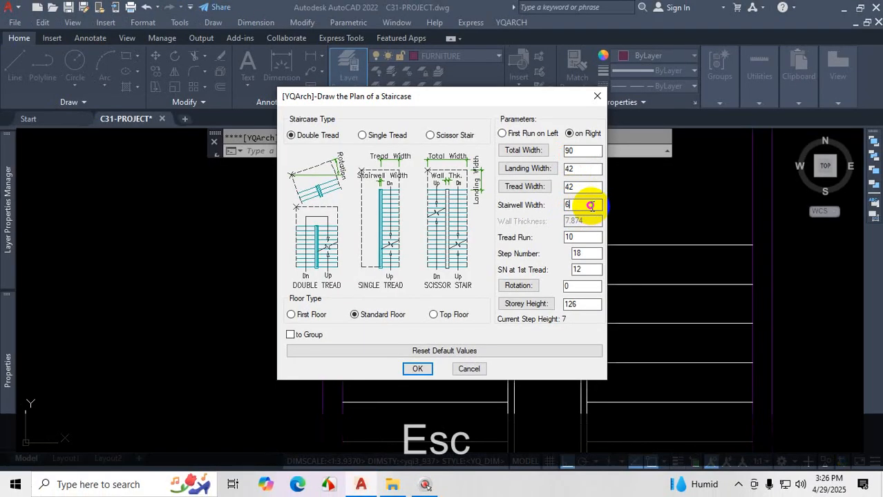
Step: Circle the tread and stairwell widths together, underline the stairwell width label, circle and tick the total width, and clear the marks
text(.)
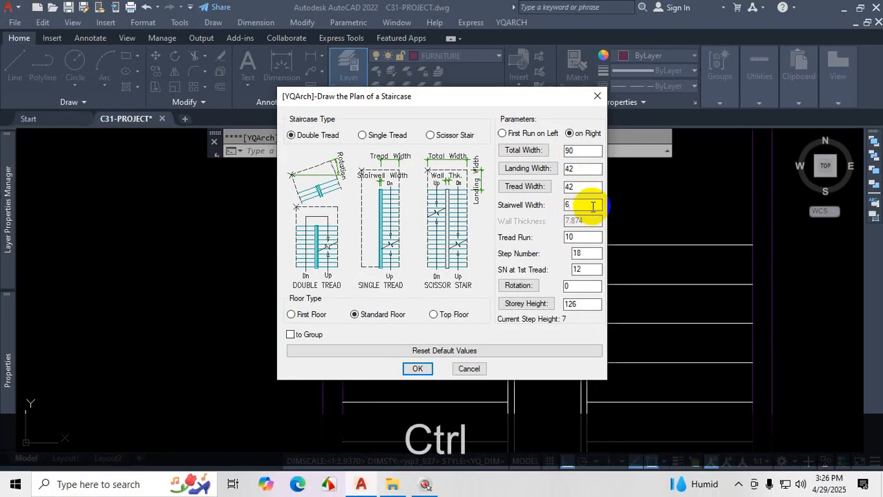
key(ctrl+1)
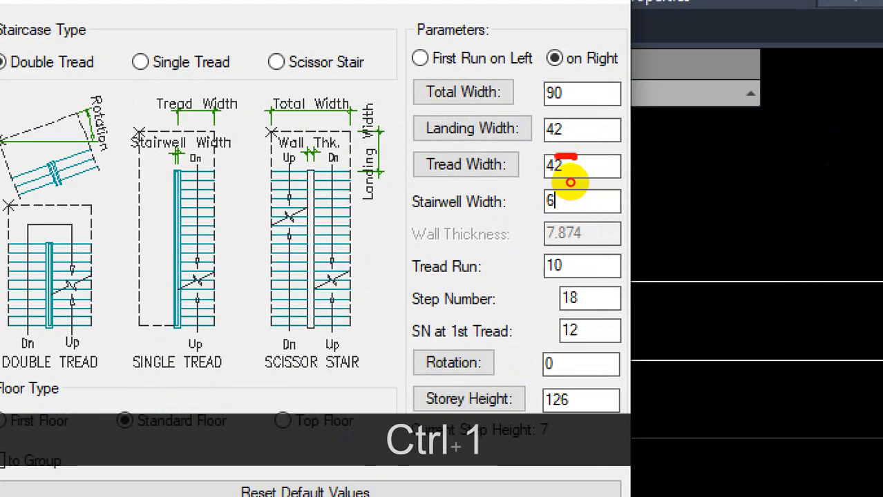
mouse_move(570, 181)
mouse_down()
mouse_move(569, 208)
mouse_move(578, 183)
mouse_move(581, 204)
mouse_move(608, 186)
mouse_up()
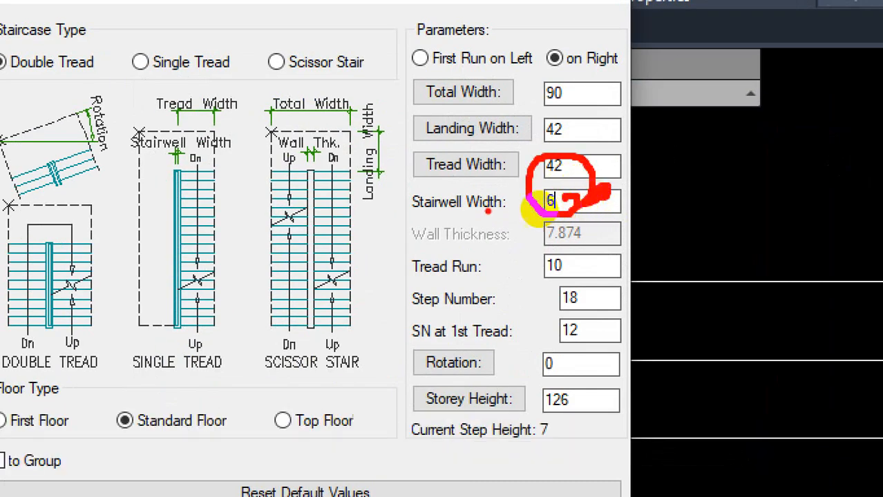
drag(459, 217, 502, 206)
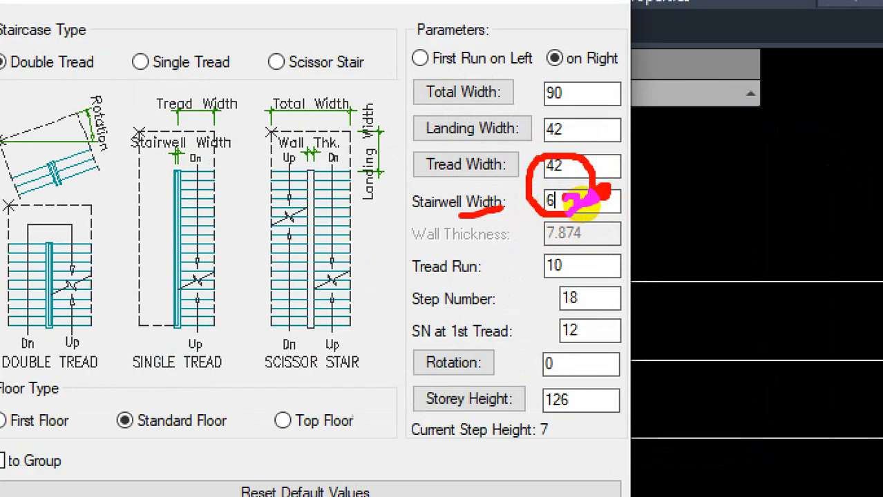
mouse_move(578, 166)
mouse_down()
mouse_move(606, 165)
mouse_move(592, 169)
mouse_up()
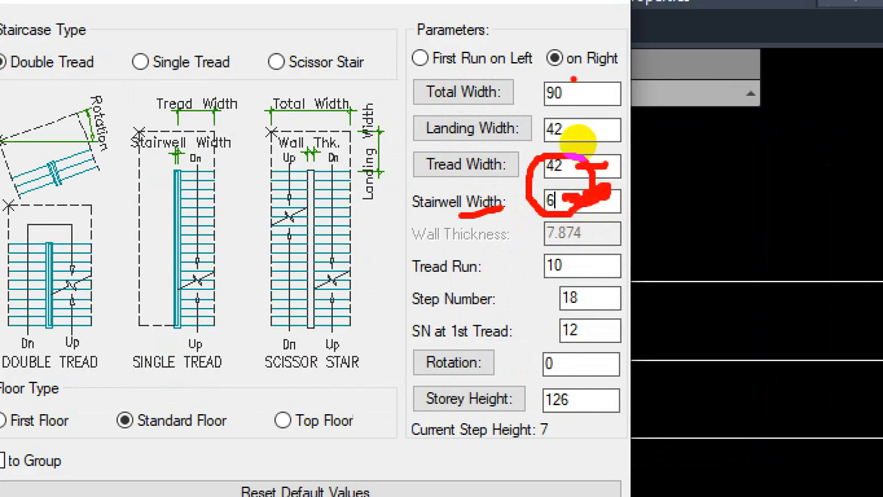
mouse_move(574, 79)
mouse_down()
mouse_move(544, 78)
mouse_move(565, 117)
mouse_move(575, 81)
mouse_move(571, 95)
mouse_up()
mouse_move(576, 152)
mouse_down()
mouse_move(575, 191)
mouse_move(577, 183)
mouse_up()
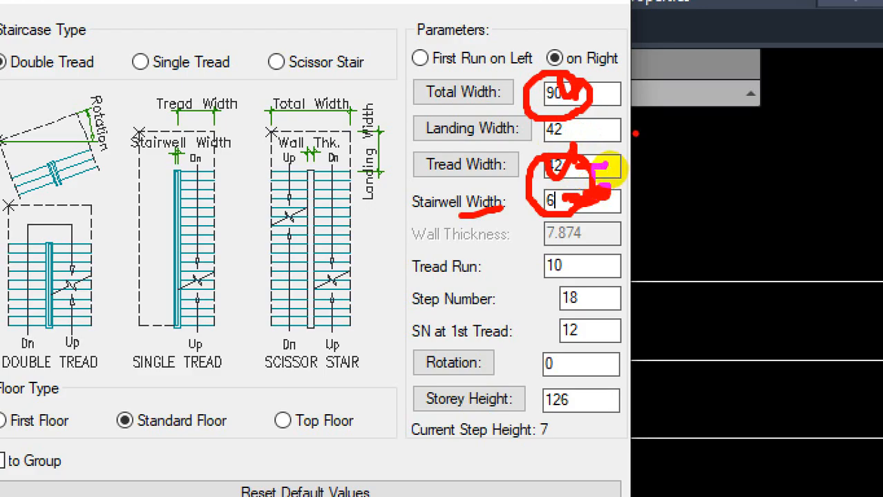
key(Escape)
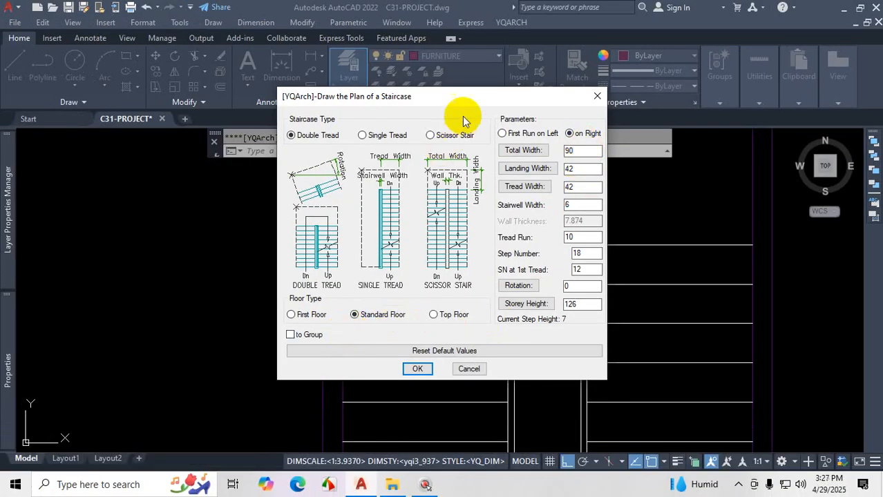
Step: Move the staircase dialog aside, draw lines across both flights and the stairwell, write 42 over the left flight and clear the annotations
drag(469, 96, 226, 16)
key(ctrl+1)
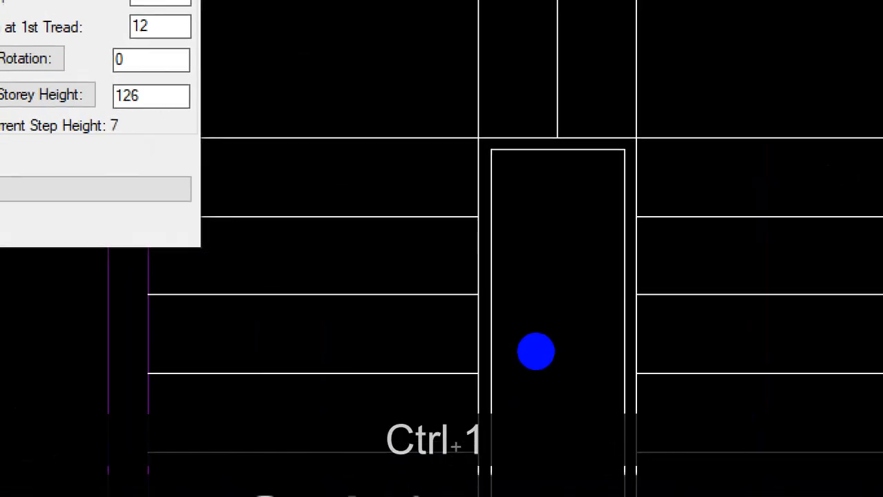
scroll(536, 351, down, 2)
click(536, 350)
mouse_move(243, 307)
mouse_down()
mouse_move(457, 306)
mouse_move(506, 322)
mouse_move(507, 336)
mouse_move(851, 290)
mouse_up()
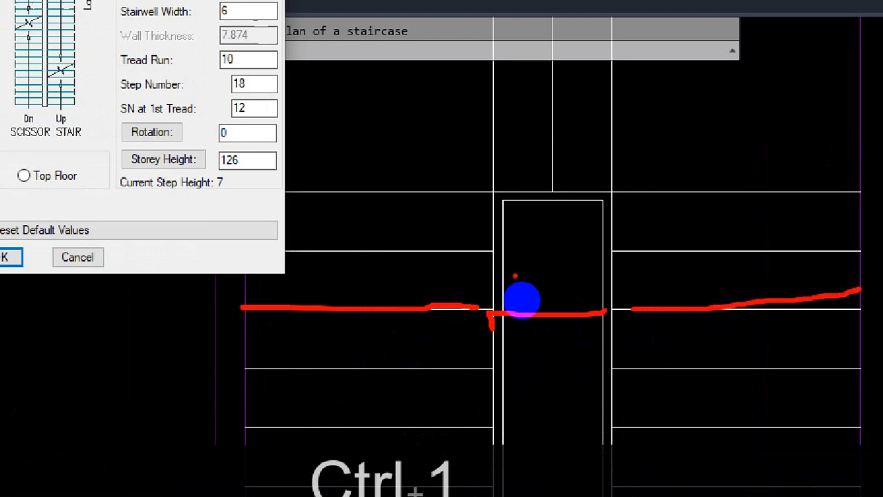
drag(393, 269, 415, 299)
mouse_move(432, 266)
mouse_down()
mouse_move(440, 278)
mouse_move(465, 280)
mouse_up()
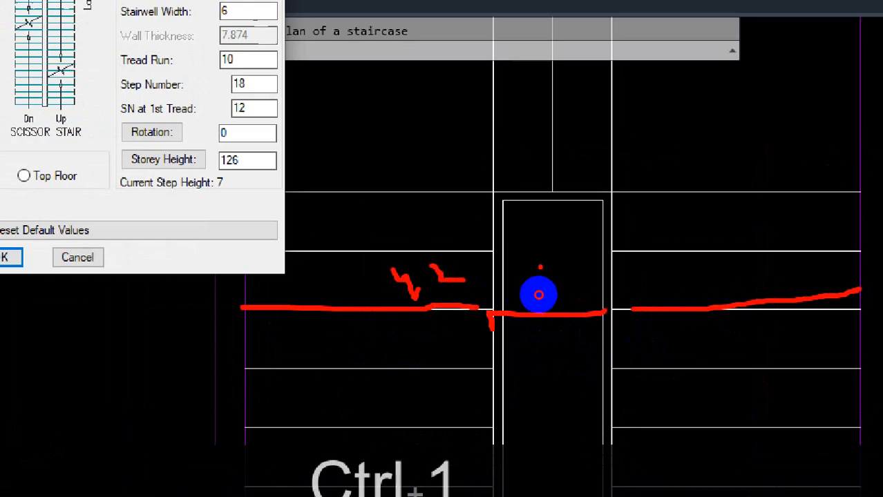
drag(542, 267, 577, 280)
key(Escape)
Step: Move the staircase dialog back to the middle and try a total width of 104
drag(284, 13, 457, 95)
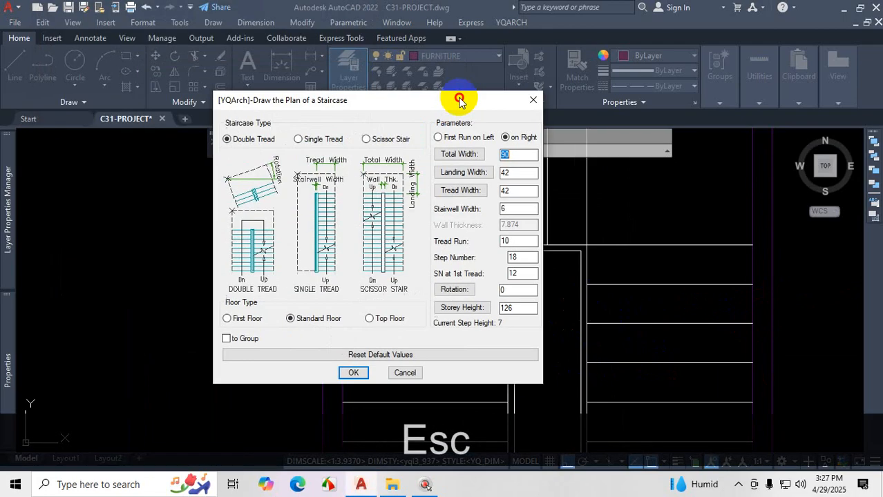
double_click(528, 159)
text(1)
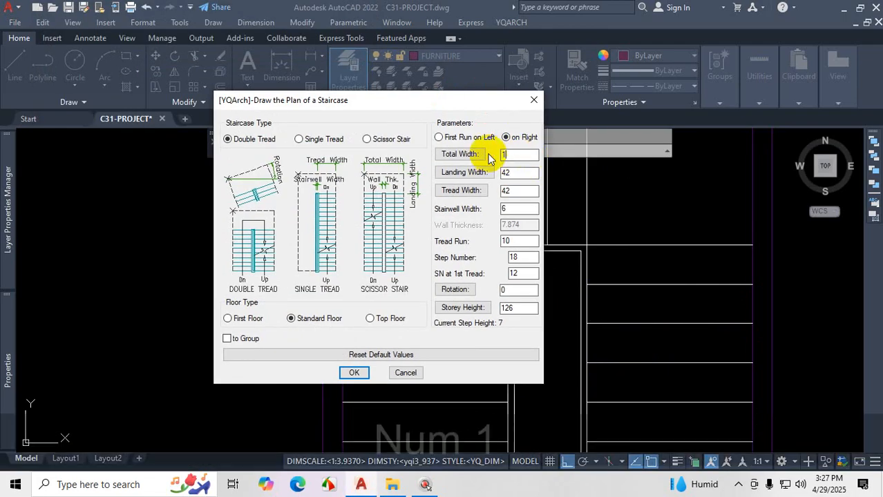
text(04)
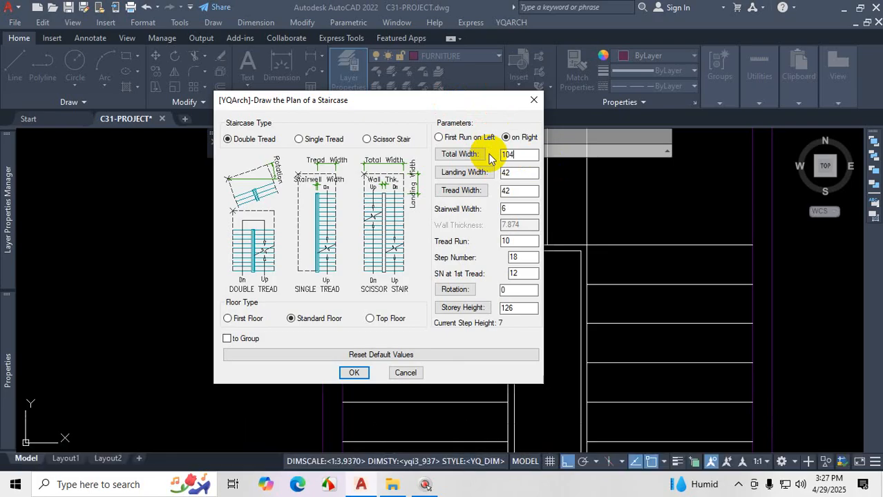
Step: Set the tread width back to 42
double_click(512, 190)
text(49)
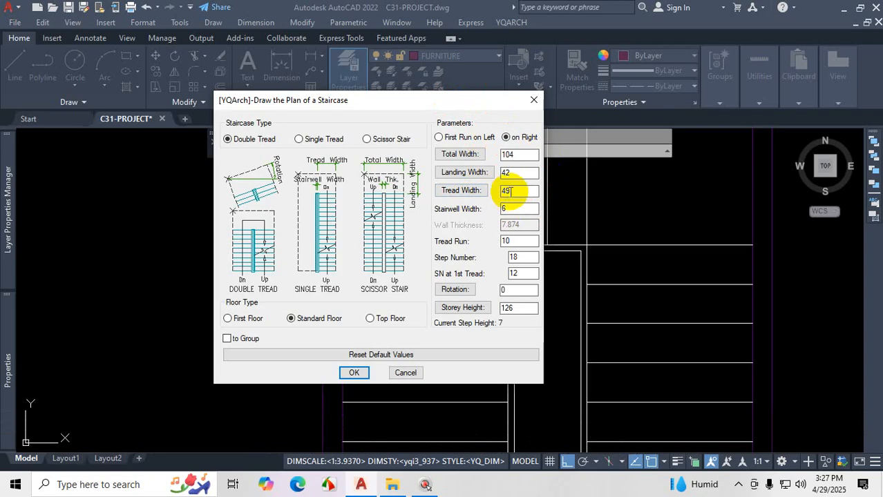
key(BackSpace)
text(2)
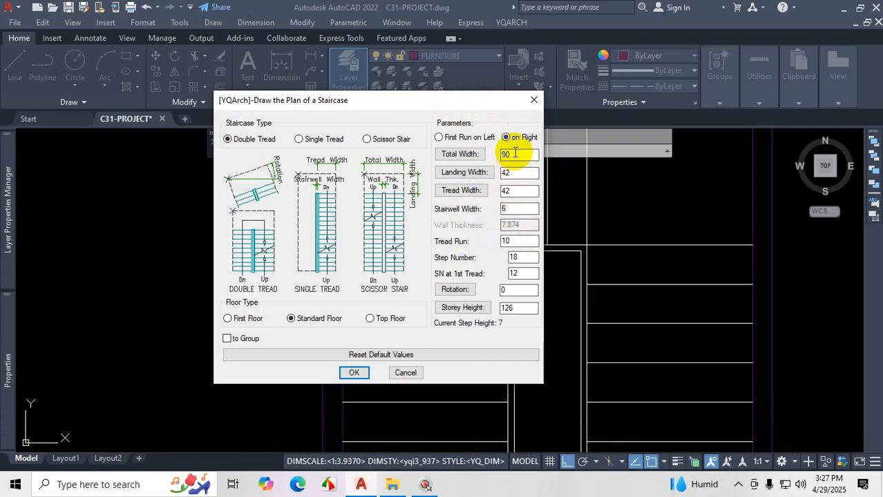
Step: Re-enter 6 as the stairwell width in the staircase parameters
drag(509, 207, 494, 208)
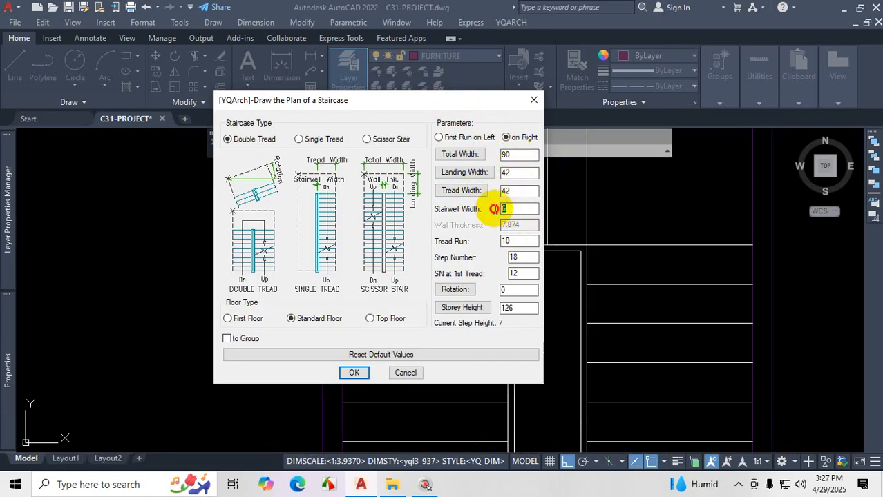
text(6)
click(514, 192)
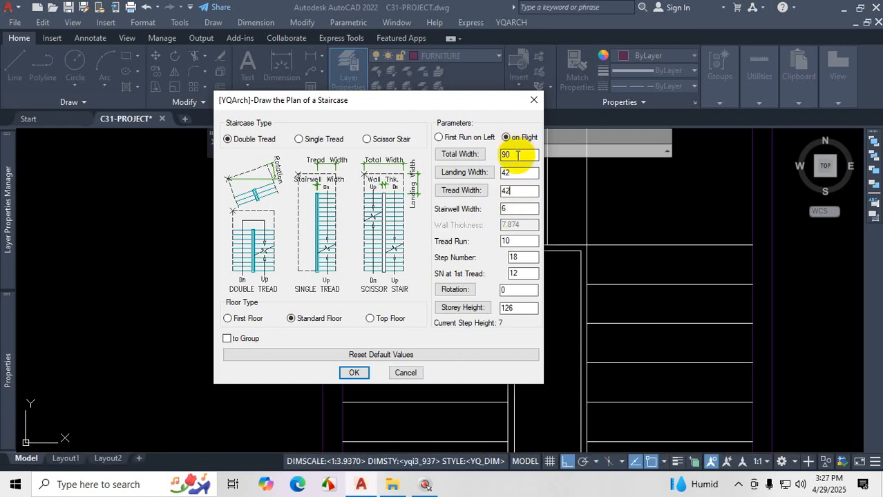
Step: Circle the tread and stairwell widths together, mark the total width above them, and clear the marks
key(ctrl+1)
click(524, 190)
mouse_move(476, 172)
mouse_down()
mouse_move(501, 181)
mouse_move(504, 217)
mouse_move(520, 178)
mouse_move(508, 180)
mouse_up()
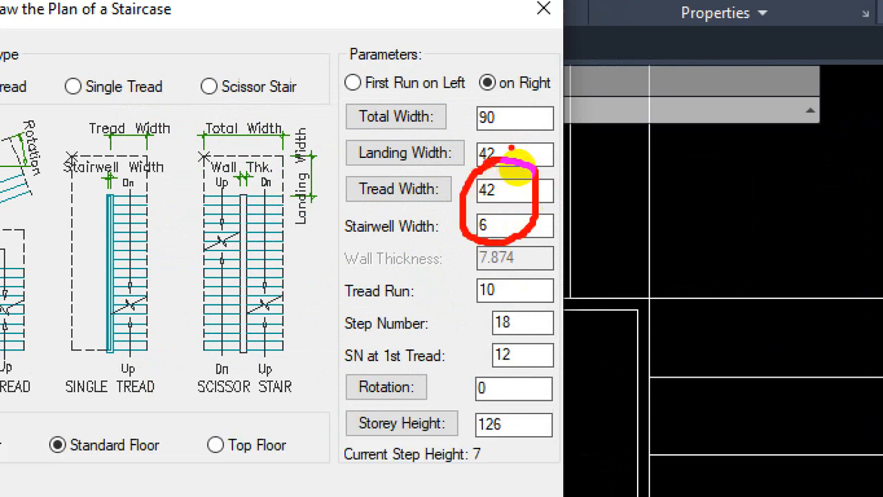
drag(492, 94, 509, 147)
key(Escape)
Step: Draw a box around the tread width label and its value, and clear the annotation
click(509, 190)
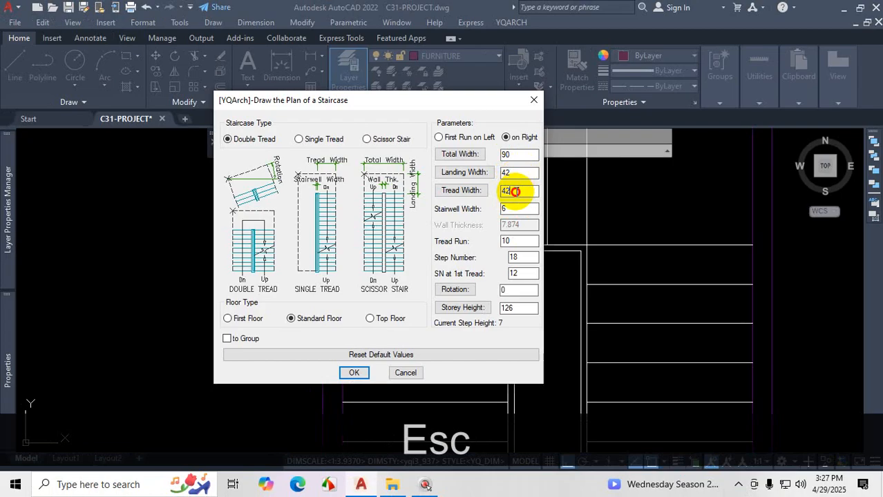
key(ctrl+1)
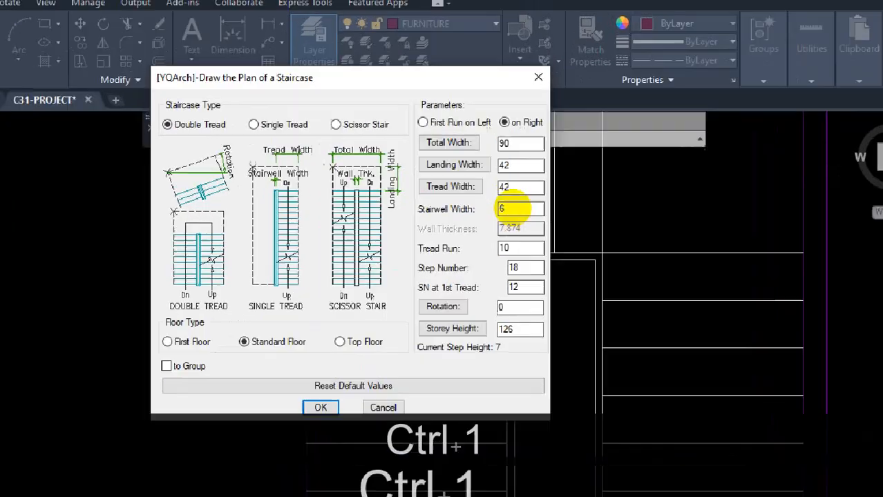
mouse_move(367, 168)
mouse_down()
mouse_move(367, 195)
mouse_move(508, 192)
mouse_move(517, 181)
mouse_move(462, 181)
mouse_up()
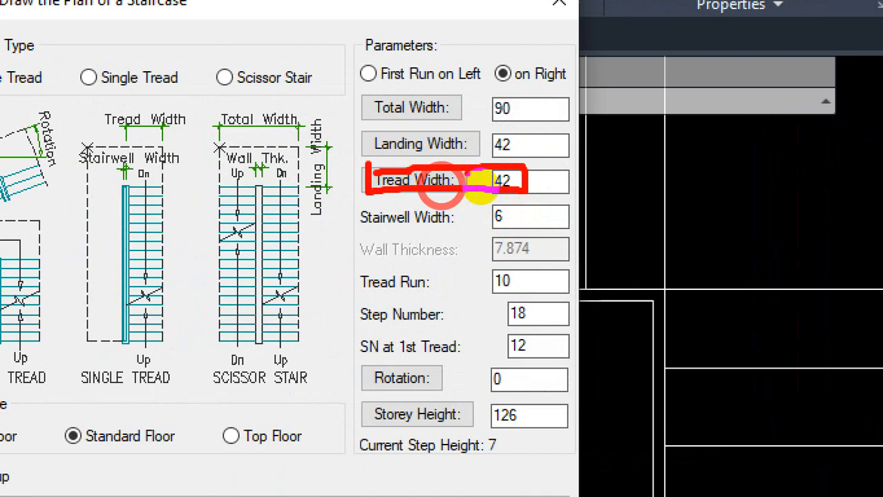
key(Escape)
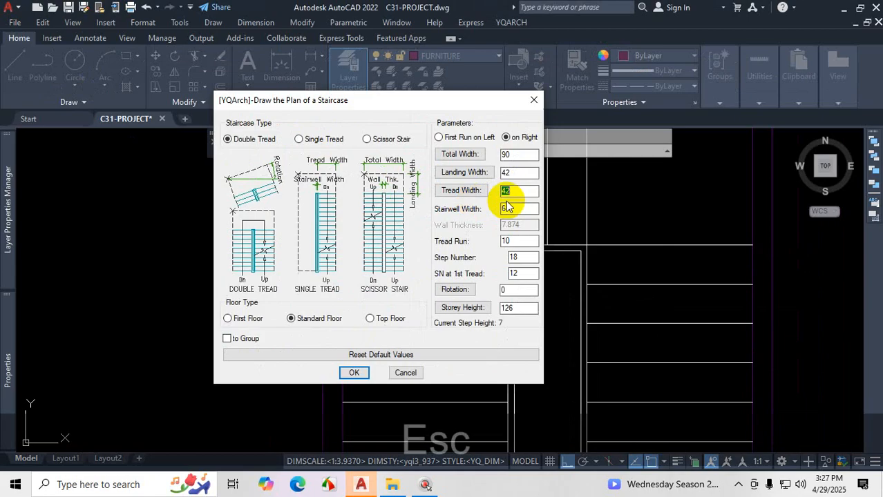
Step: Close the staircase dialog, draw a dimension-style line across the width of the right flight, and clear it
click(534, 104)
scroll(516, 306, down, 3)
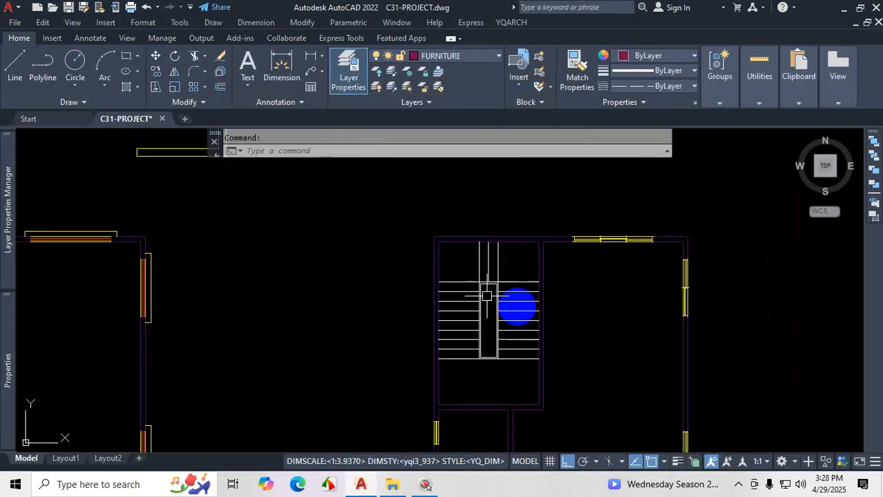
scroll(538, 317, up, 5)
ctrl+scroll(515, 314, up, 4)
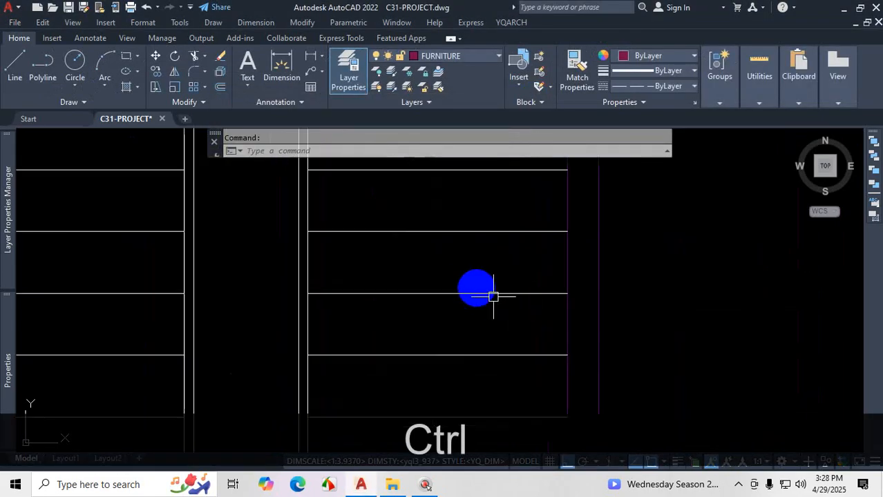
key(ctrl+1)
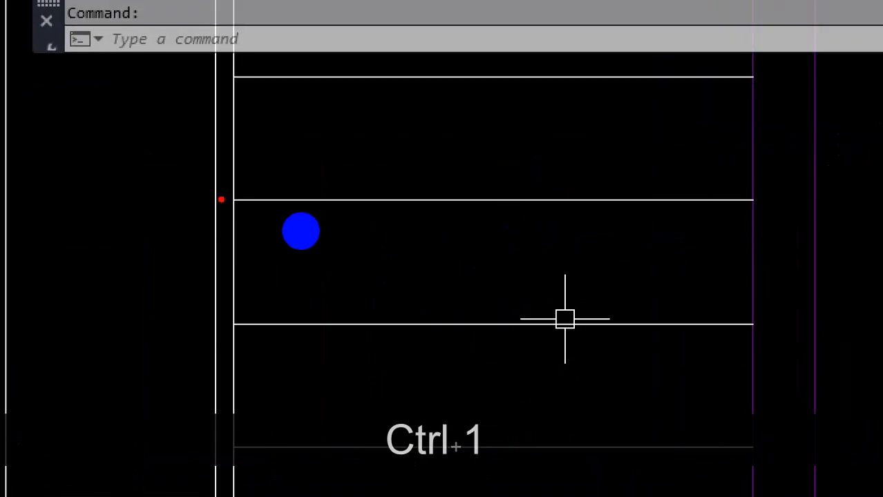
mouse_move(305, 222)
mouse_down()
mouse_move(302, 231)
mouse_move(566, 217)
mouse_move(566, 244)
mouse_up()
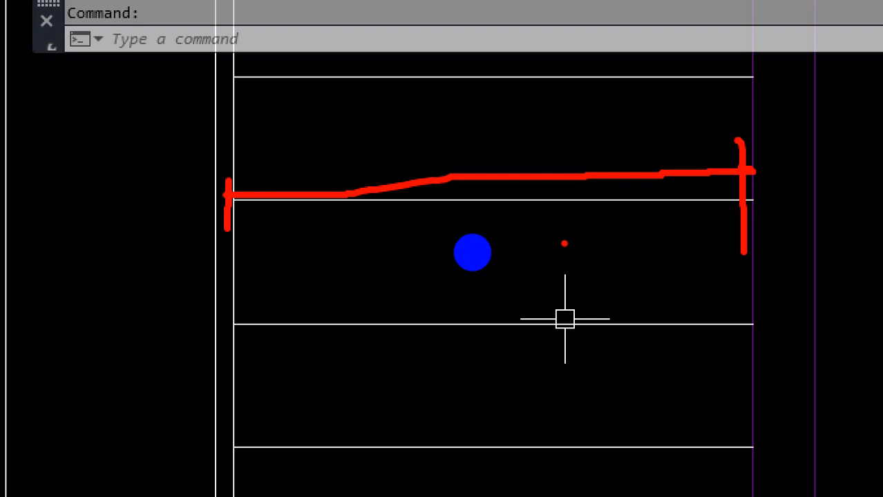
key(Escape)
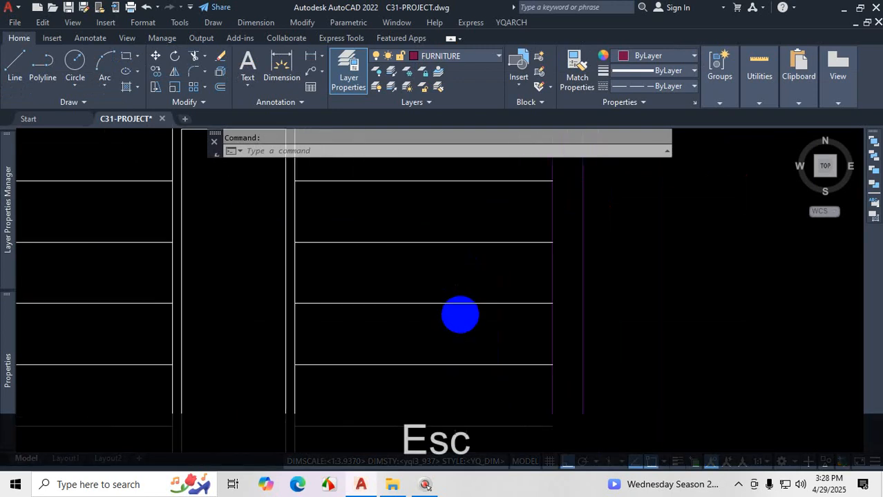
Step: Annotate the staircase plan with a landing line labelled 42, 42 on each flight and 6 in the stairwell
key(ctrl+1)
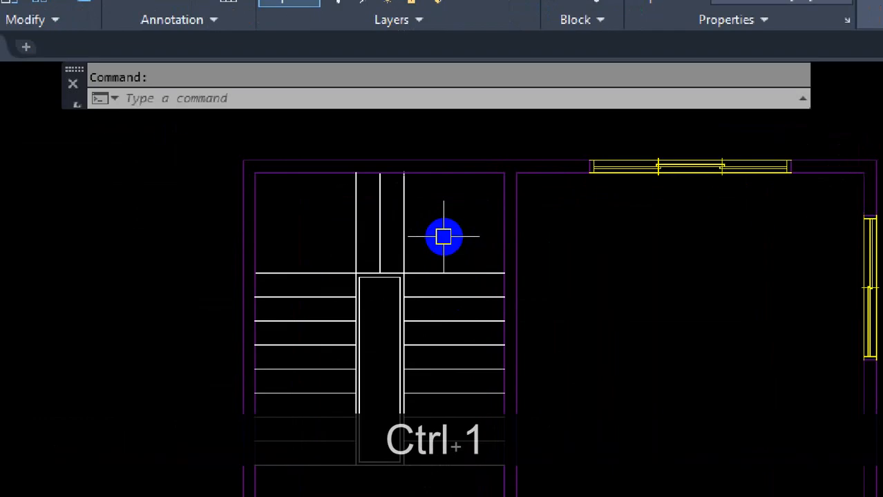
drag(411, 160, 410, 284)
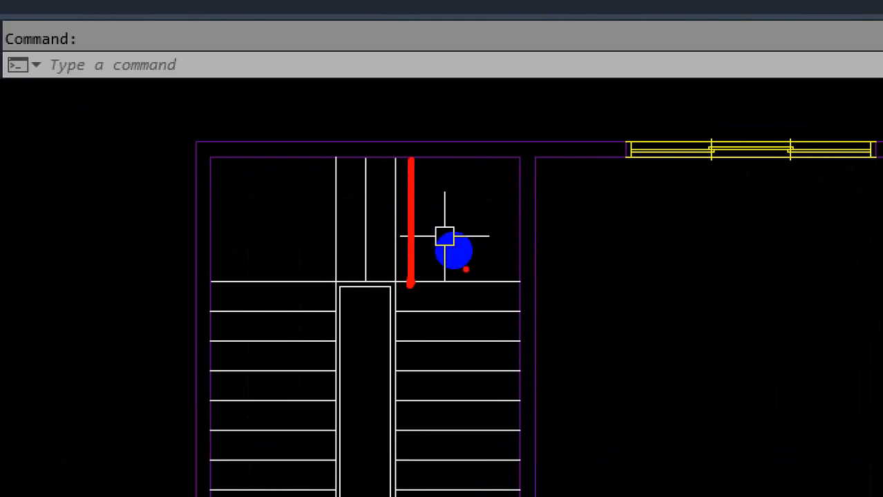
mouse_move(458, 199)
mouse_down()
mouse_move(471, 238)
mouse_move(550, 221)
mouse_up()
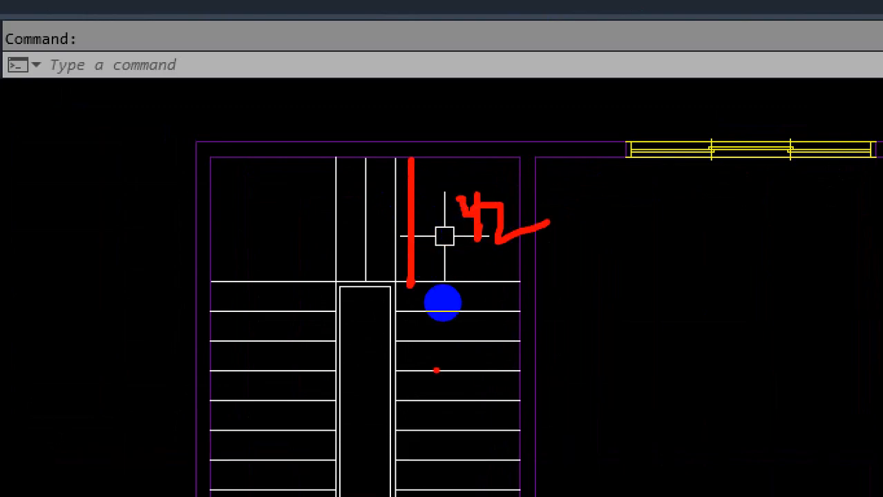
drag(395, 341, 511, 335)
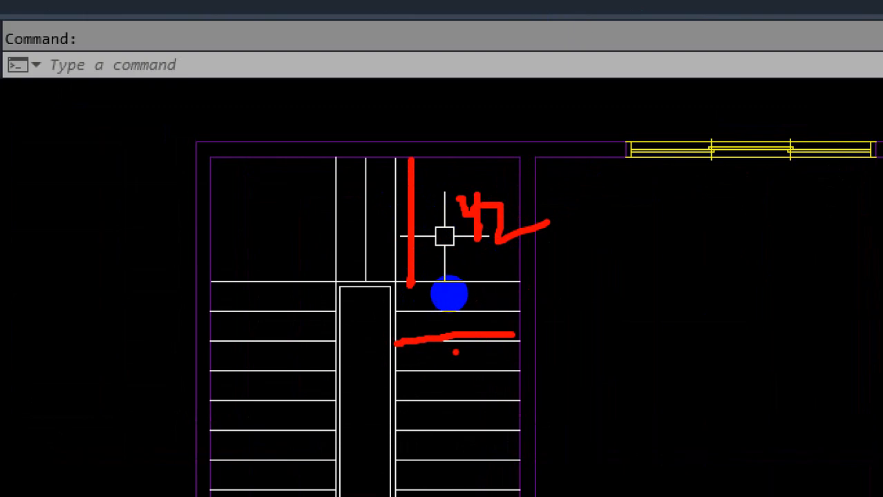
mouse_move(451, 345)
mouse_down()
mouse_move(465, 372)
mouse_move(517, 351)
mouse_up()
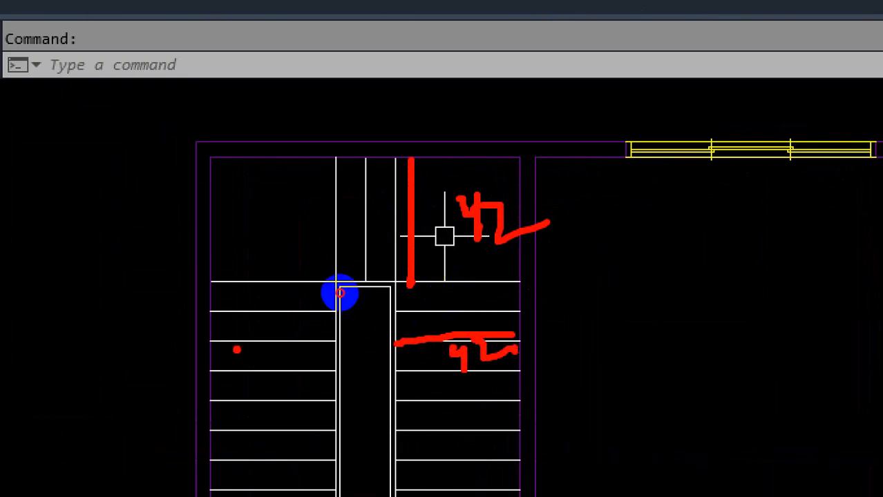
mouse_move(236, 349)
mouse_down()
mouse_move(280, 337)
mouse_move(364, 364)
mouse_move(371, 339)
mouse_up()
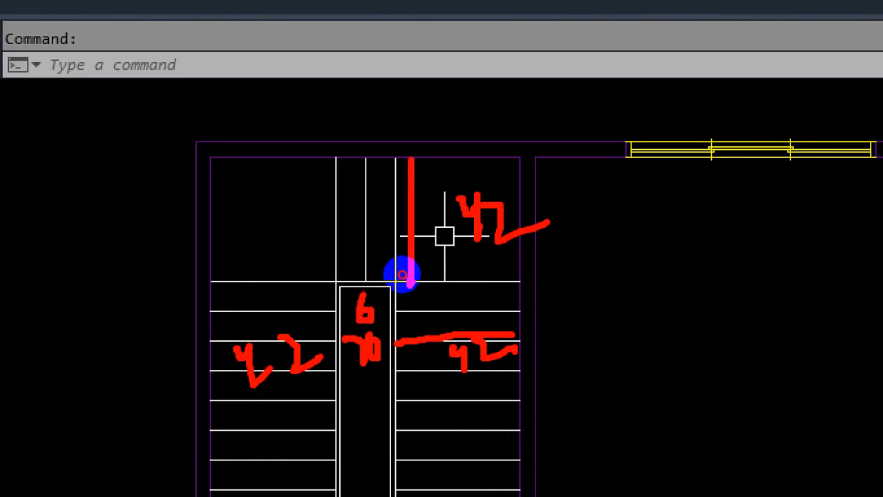
Step: Underline the 42 on both flights, circle the stairwell's 6, tick the landing area, and clear all annotations
drag(373, 308, 360, 310)
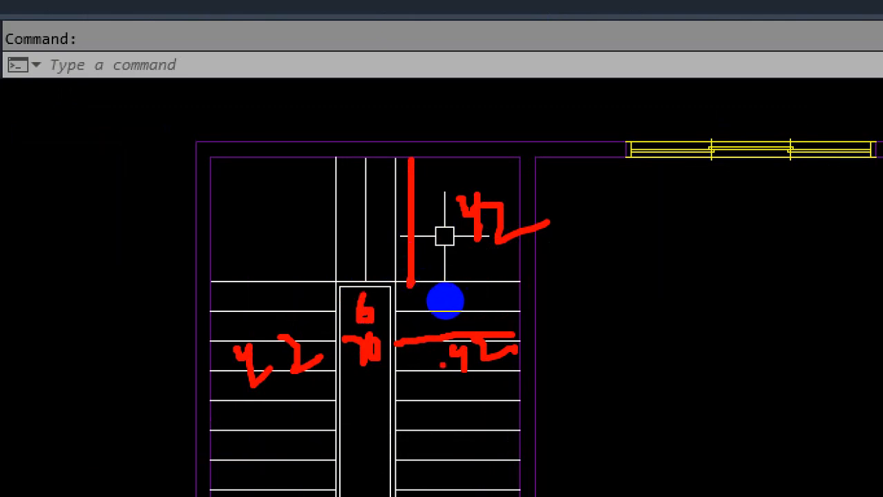
drag(260, 396, 332, 383)
drag(474, 389, 500, 369)
mouse_move(363, 275)
mouse_down()
mouse_move(425, 335)
mouse_move(337, 266)
mouse_up()
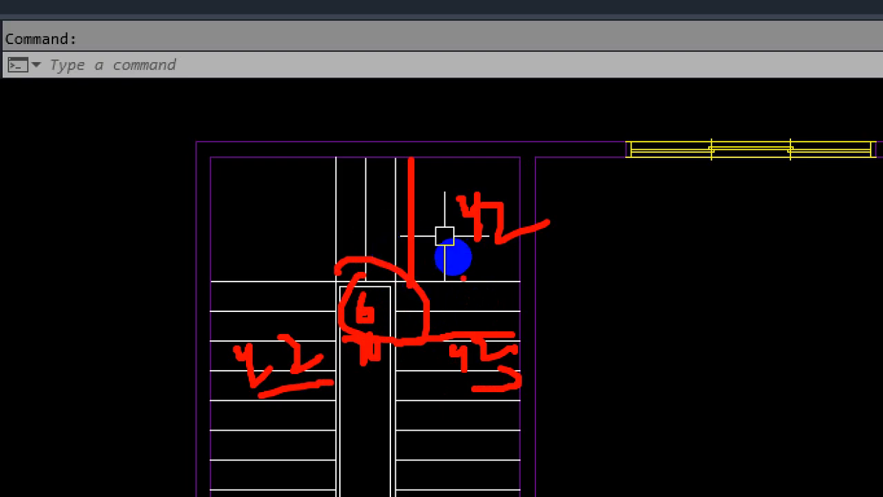
drag(398, 201, 368, 261)
mouse_move(244, 218)
mouse_down()
mouse_move(249, 231)
mouse_move(356, 169)
mouse_up()
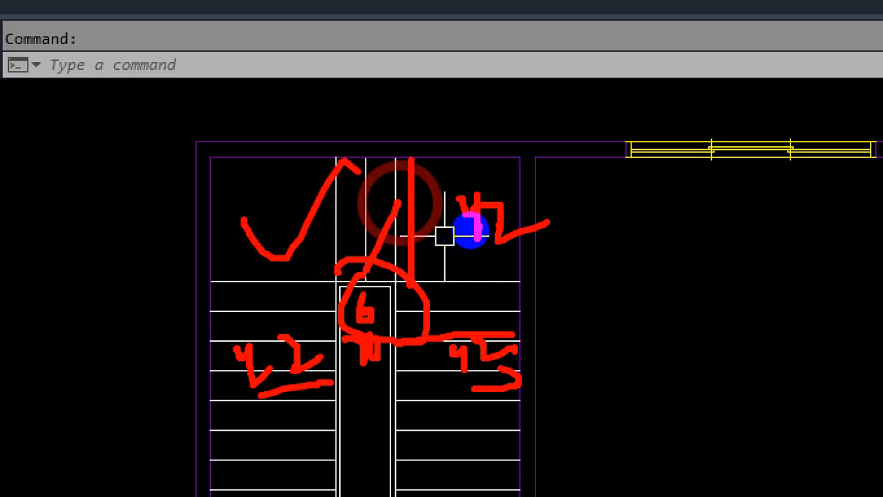
key(Escape)
Step: Reopen the YQArch staircase plan settings and set stairwell width 6, tread width 42 and First Run on Left
click(509, 23)
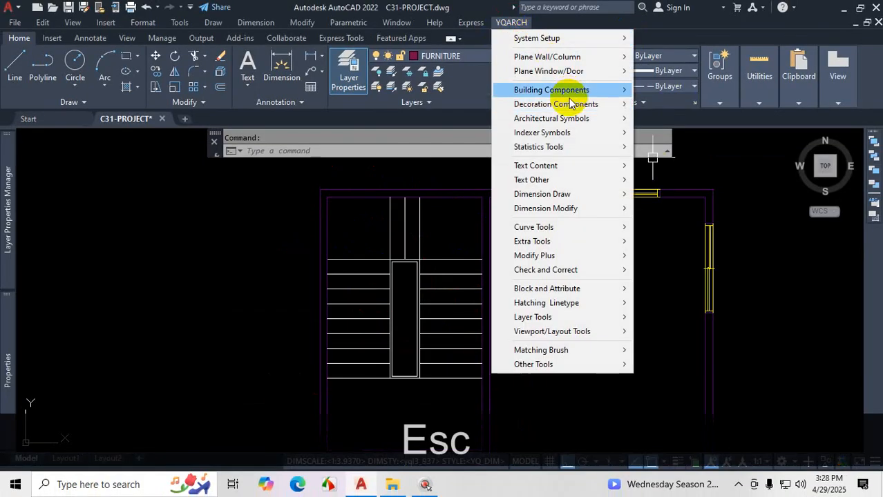
mouse_move(575, 92)
click(698, 128)
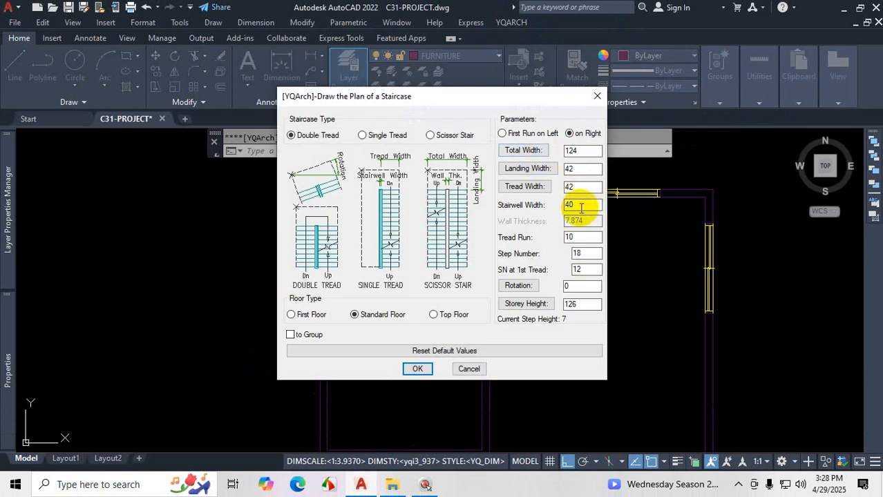
drag(580, 207, 563, 188)
text(6)
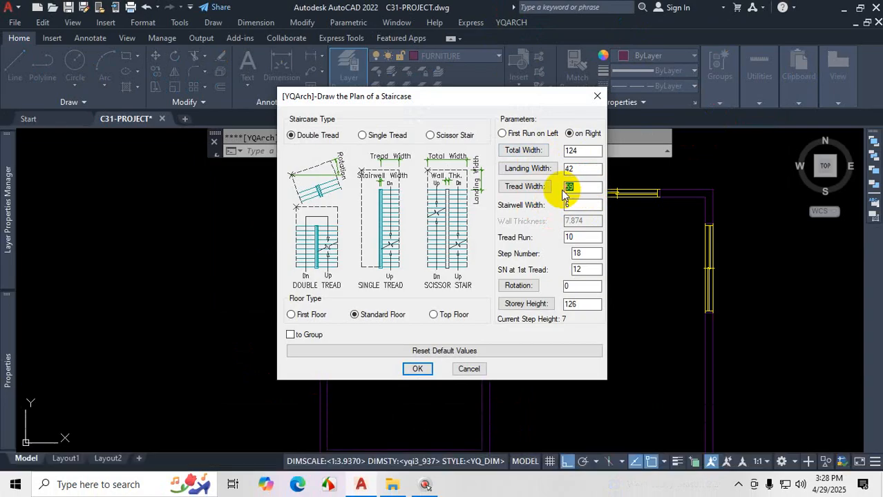
text(42)
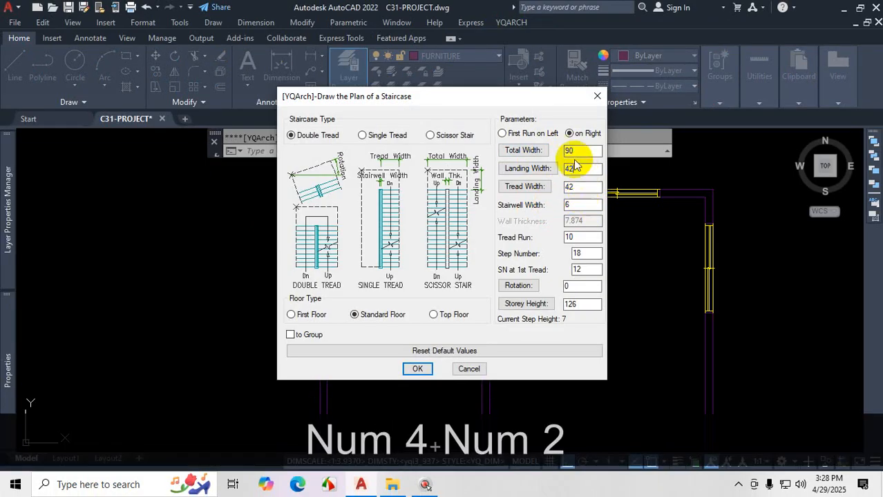
click(503, 134)
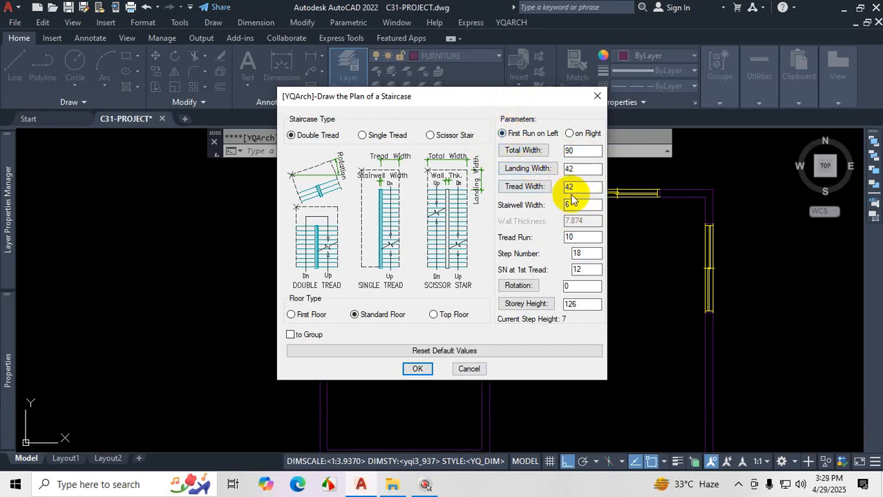
Step: Sketch tread lines beside the staircase dialog and label the distance between them as 10 inches
key(ctrl+1)
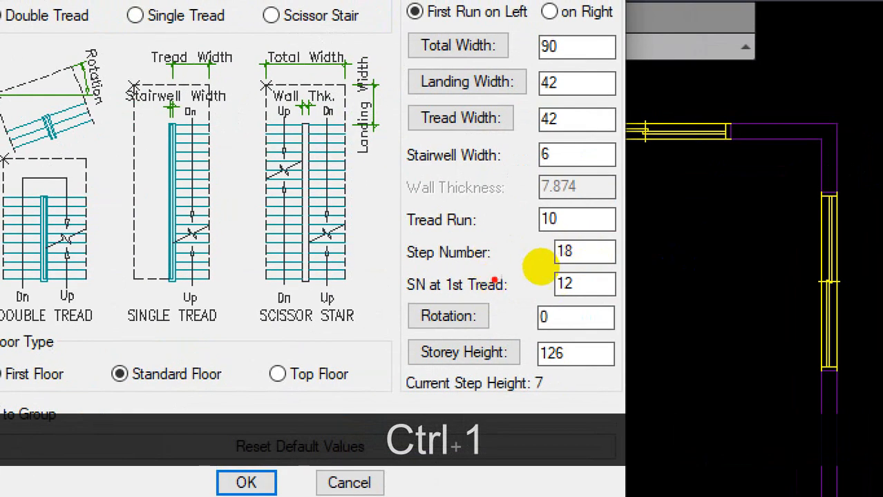
drag(822, 295, 673, 264)
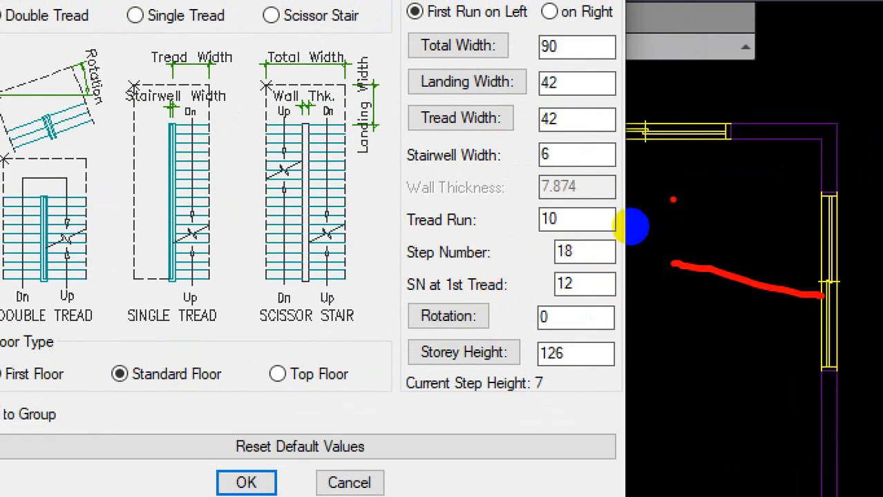
drag(670, 199, 803, 194)
drag(682, 269, 838, 275)
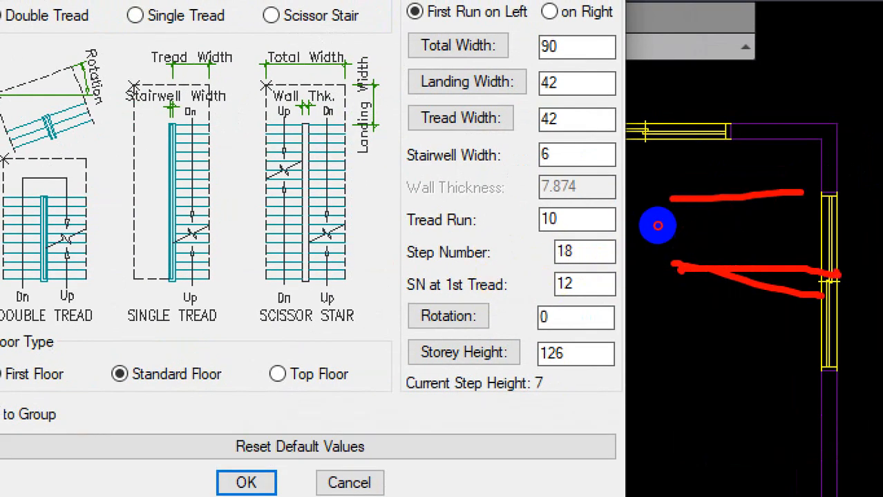
drag(728, 197, 739, 260)
mouse_move(752, 230)
mouse_down()
mouse_move(754, 248)
mouse_move(779, 248)
mouse_up()
mouse_move(811, 205)
mouse_down()
mouse_move(811, 218)
mouse_move(835, 217)
mouse_up()
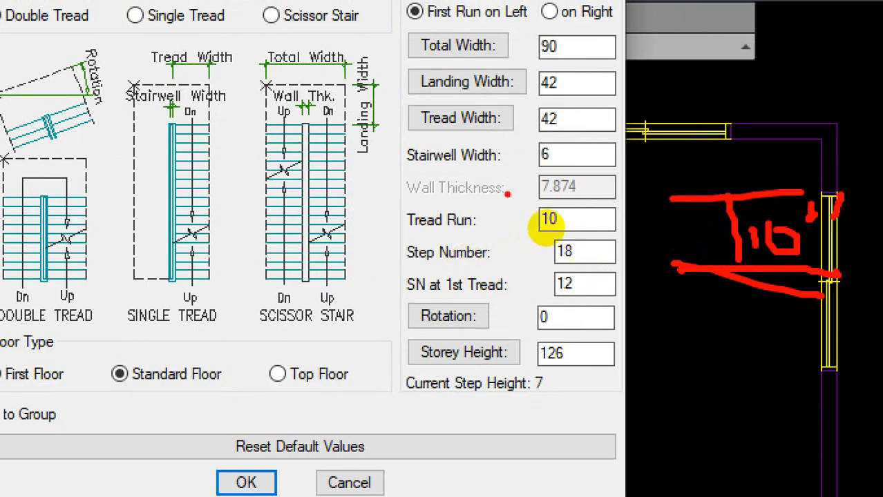
Step: Circle the tread run value, underline the step number label, circle its value, and clear the annotations
mouse_move(558, 234)
mouse_down()
mouse_move(576, 244)
mouse_move(555, 231)
mouse_up()
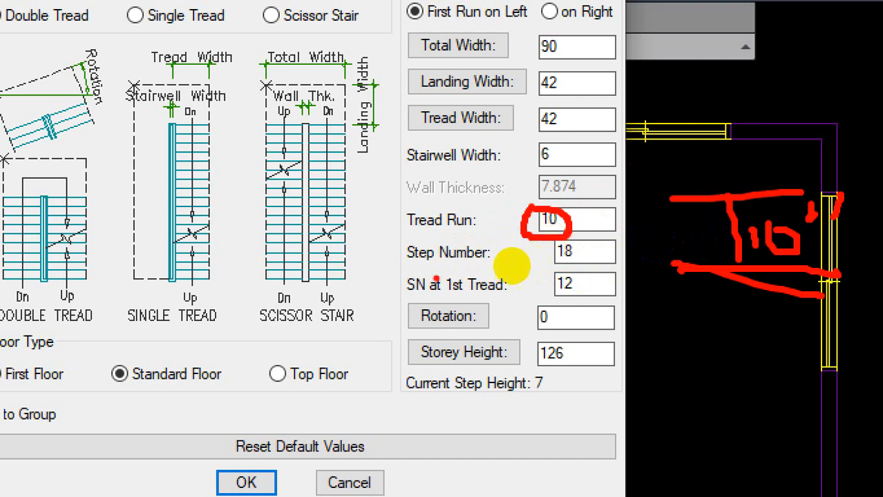
drag(416, 269, 501, 266)
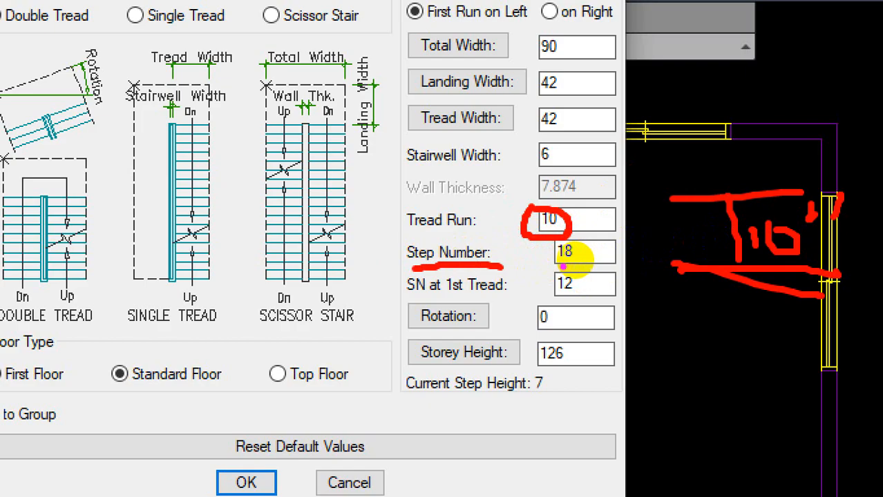
drag(565, 252, 571, 256)
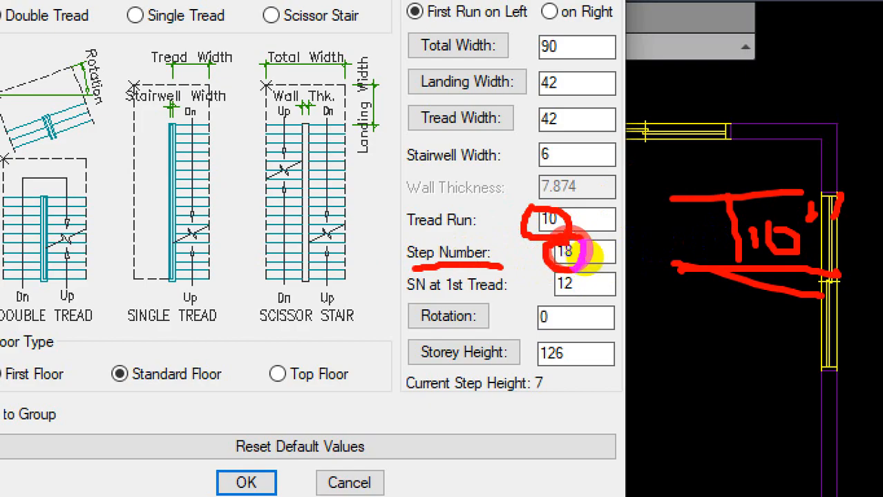
key(Escape)
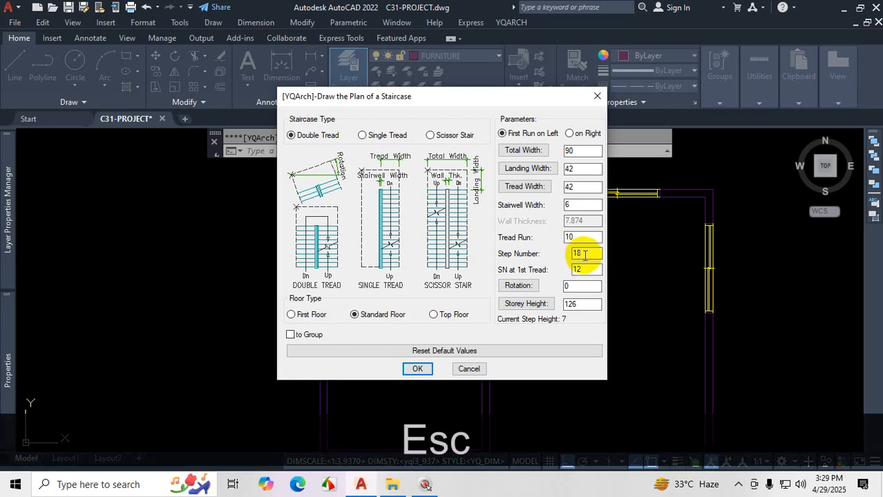
Step: Set the staircase's step number to 20 in the plan parameters
double_click(584, 254)
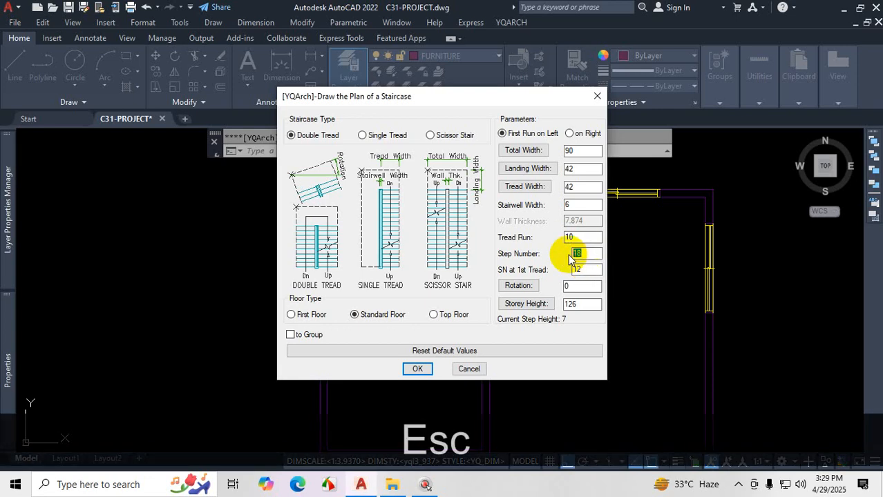
text(20)
click(588, 270)
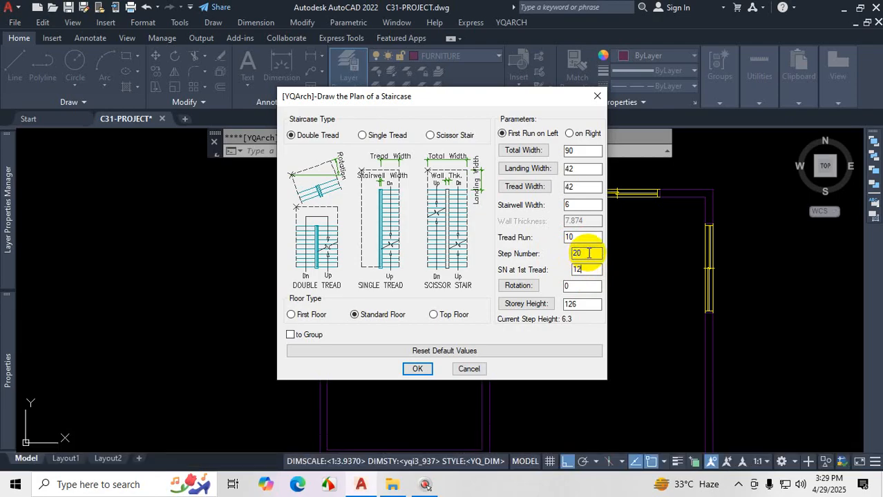
Step: Underline the SN at 1st Tread label, circle its value, clear the annotations, and set SN at 1st Tread to 10
key(ctrl+1)
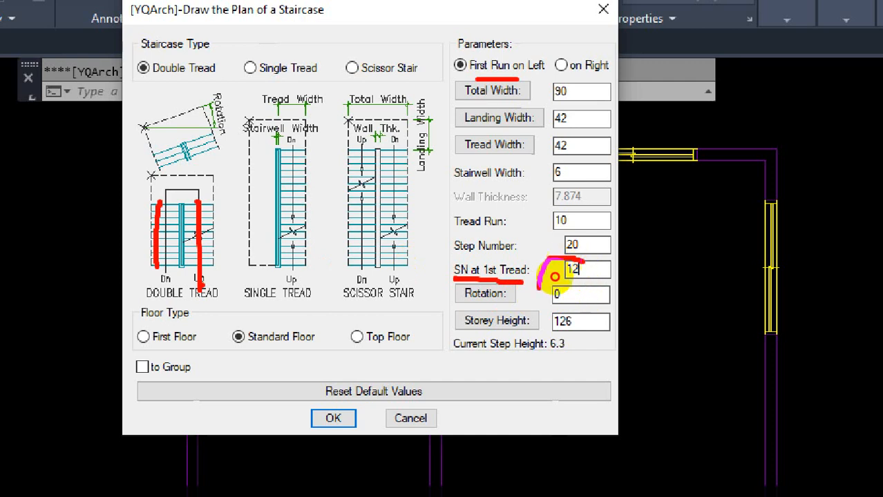
drag(554, 276, 574, 269)
key(Escape)
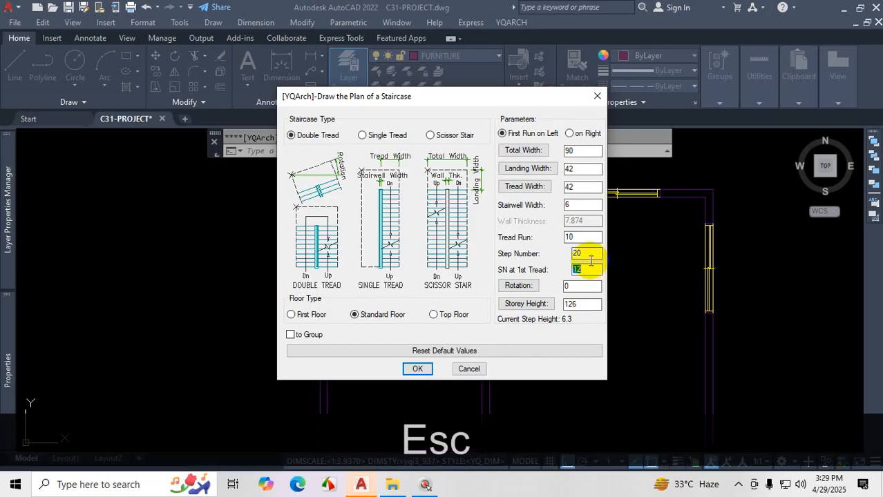
text(10)
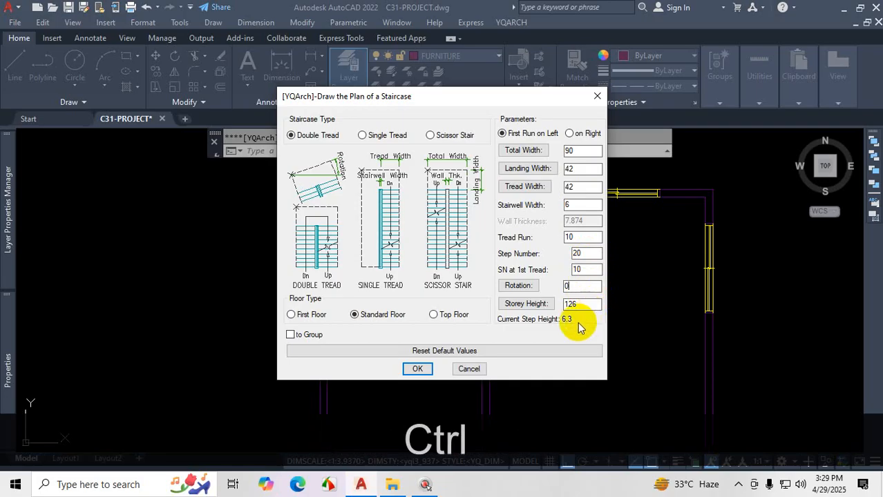
Step: Circle the staircase's rotation value and clear the annotation
key(ctrl+1)
mouse_move(573, 257)
mouse_down()
mouse_move(557, 263)
mouse_move(563, 282)
mouse_move(625, 266)
mouse_move(579, 257)
mouse_up()
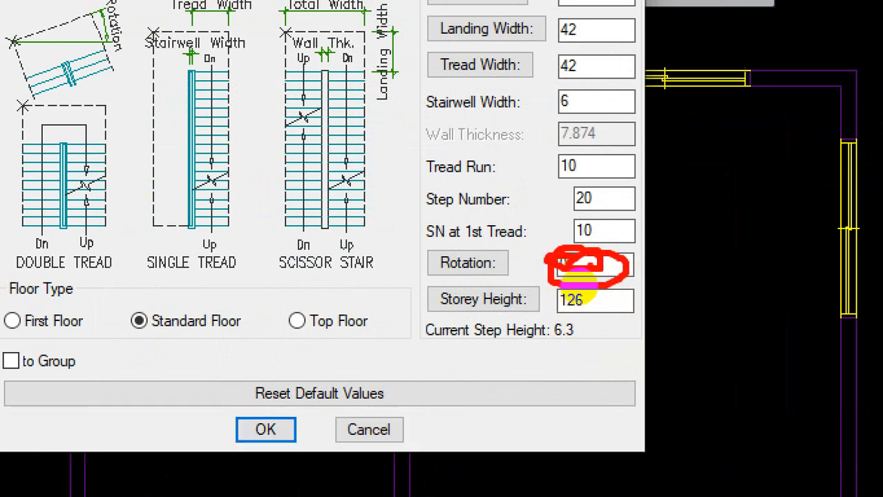
key(Escape)
click(591, 287)
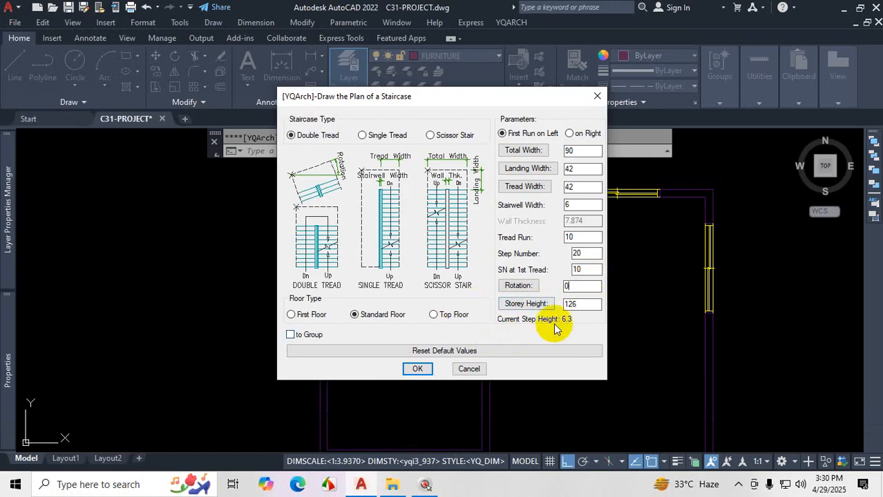
Step: Circle the current step height and storey height values, and underline the storey height label
key(ctrl+1)
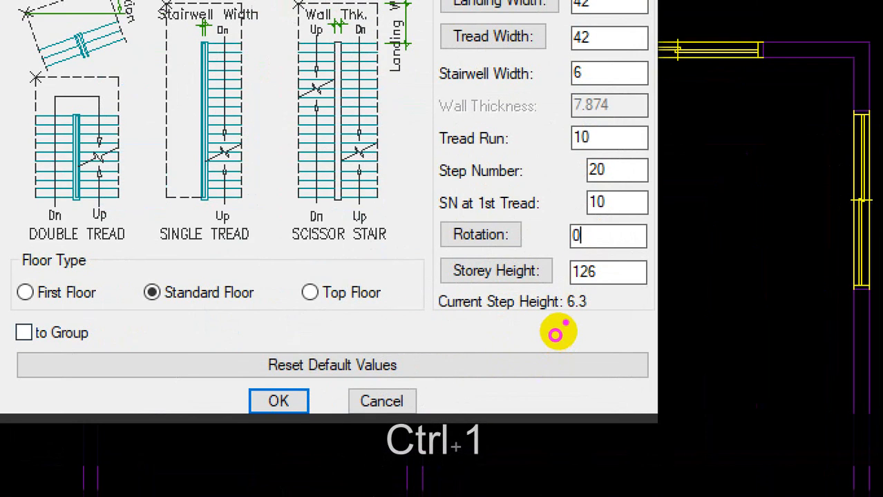
mouse_move(591, 289)
mouse_down()
mouse_move(590, 337)
mouse_move(587, 298)
mouse_up()
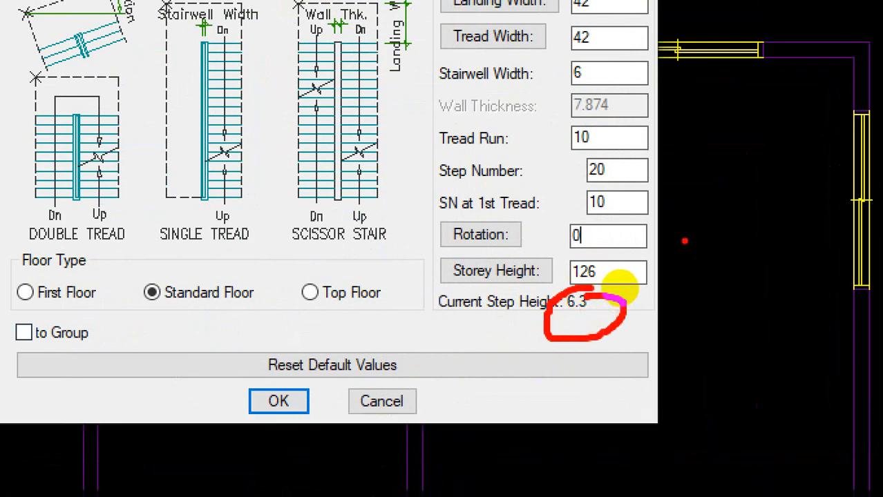
drag(683, 240, 784, 226)
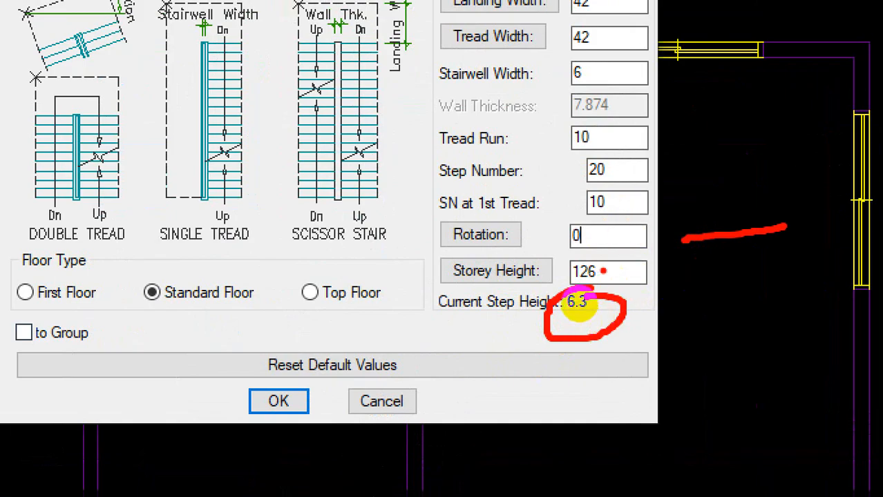
drag(557, 321, 572, 300)
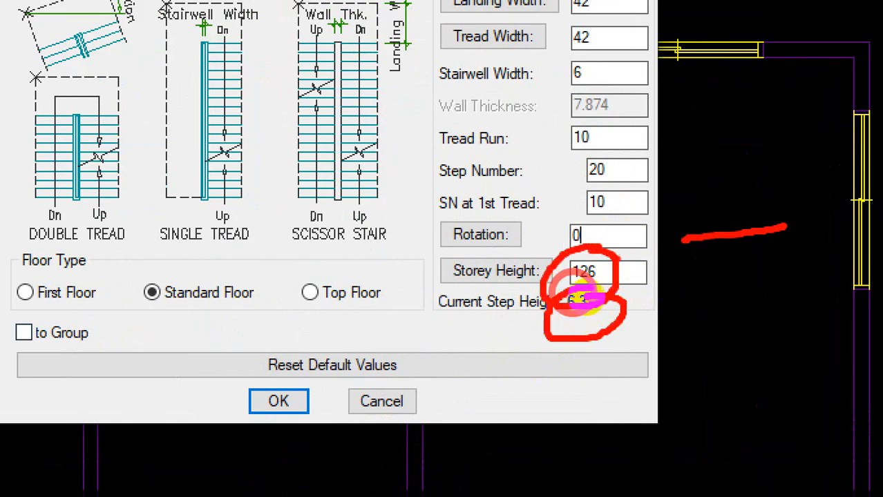
drag(472, 296, 532, 288)
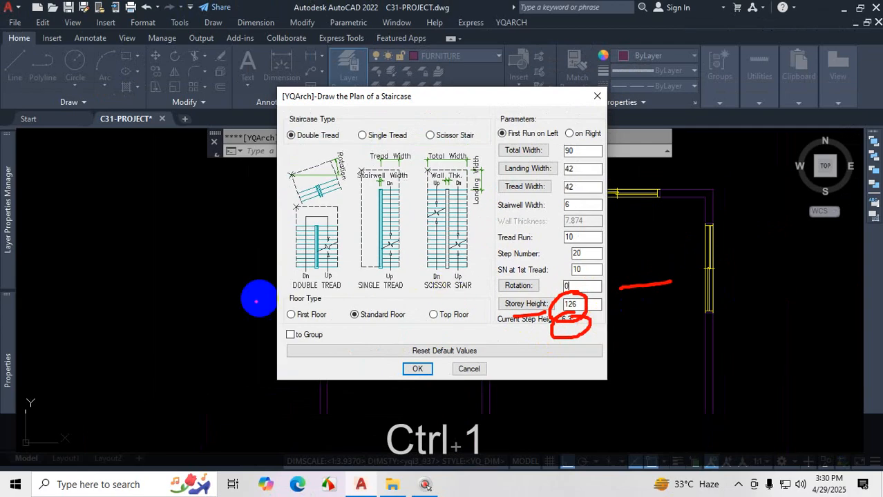
Step: Sketch a floor-to-floor stair section beside the dialog labelled 10'6", re-mark the storey height value, and clear the annotations
drag(74, 305, 143, 305)
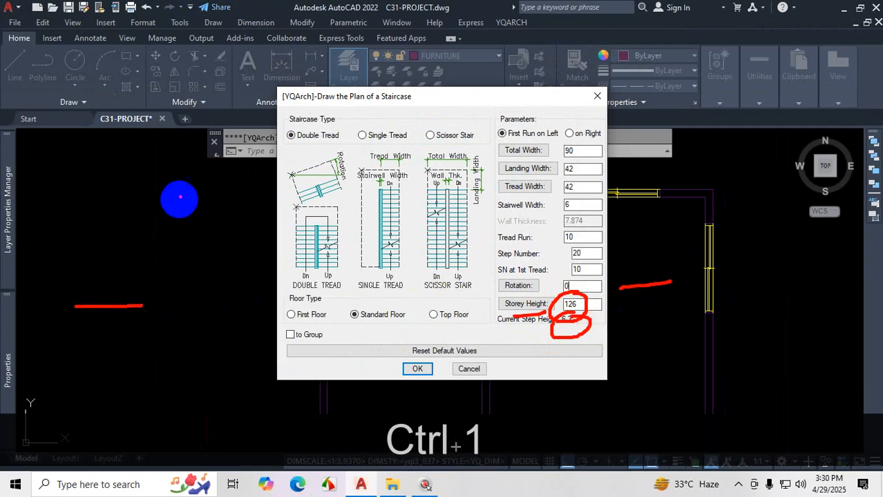
mouse_move(177, 183)
mouse_down()
mouse_move(231, 181)
mouse_move(191, 192)
mouse_move(218, 183)
mouse_up()
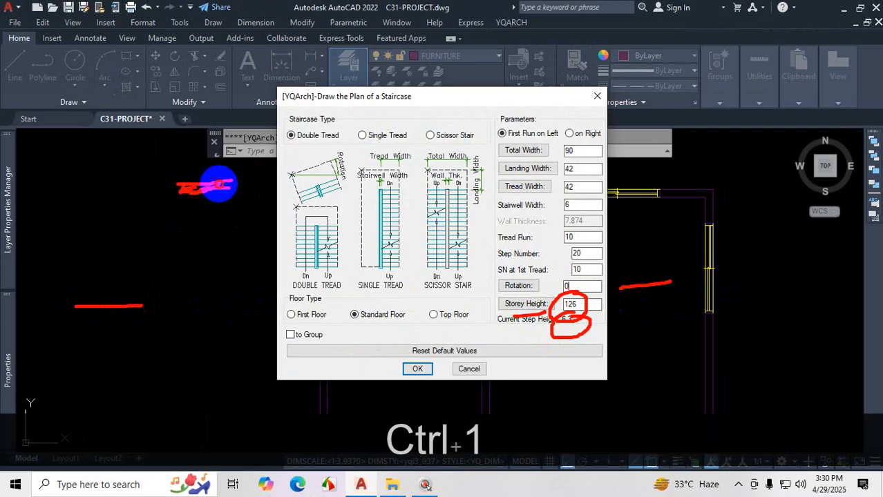
mouse_move(83, 319)
mouse_down()
mouse_move(109, 306)
mouse_move(125, 313)
mouse_move(237, 262)
mouse_move(265, 261)
mouse_move(192, 242)
mouse_move(145, 175)
mouse_move(88, 186)
mouse_move(196, 185)
mouse_move(65, 185)
mouse_move(74, 302)
mouse_move(102, 294)
mouse_move(107, 200)
mouse_move(105, 183)
mouse_move(97, 185)
mouse_up()
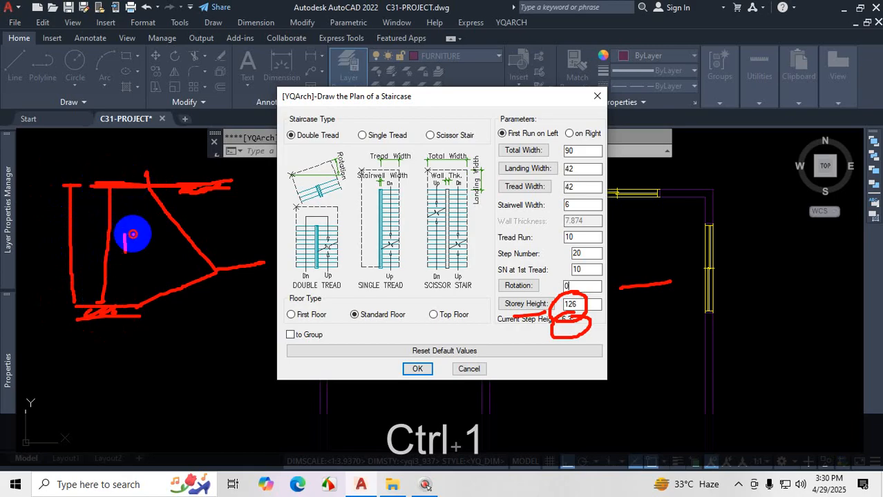
mouse_move(149, 220)
mouse_down()
mouse_move(146, 231)
mouse_move(167, 226)
mouse_move(171, 213)
mouse_move(188, 220)
mouse_up()
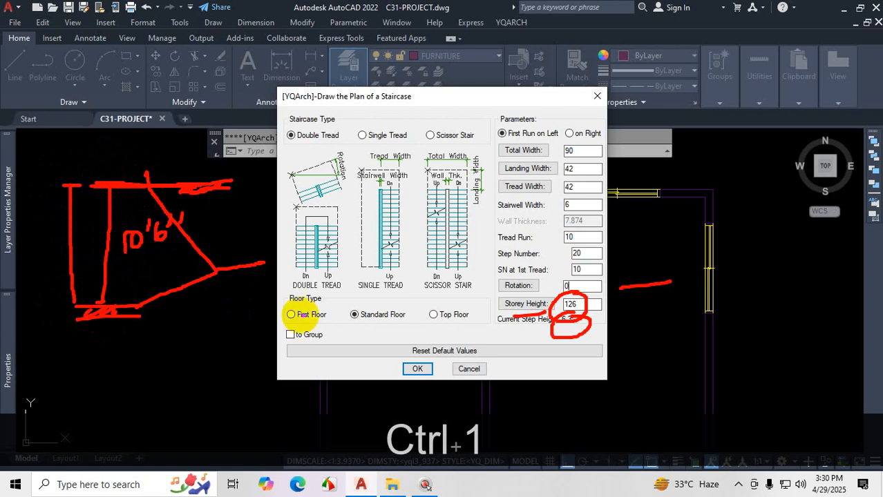
mouse_move(593, 298)
mouse_down()
mouse_move(553, 305)
mouse_move(573, 289)
mouse_up()
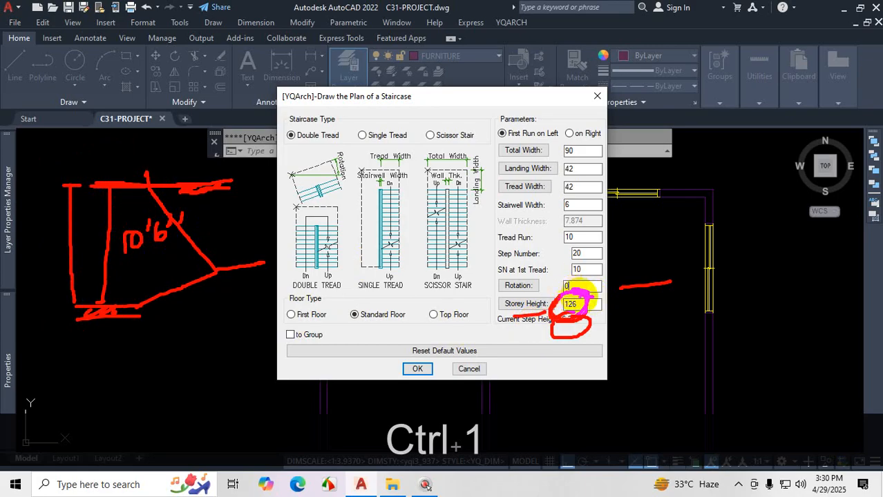
key(Escape)
Step: Circle and underline the current step height value, and clear the annotations
key(ctrl+1)
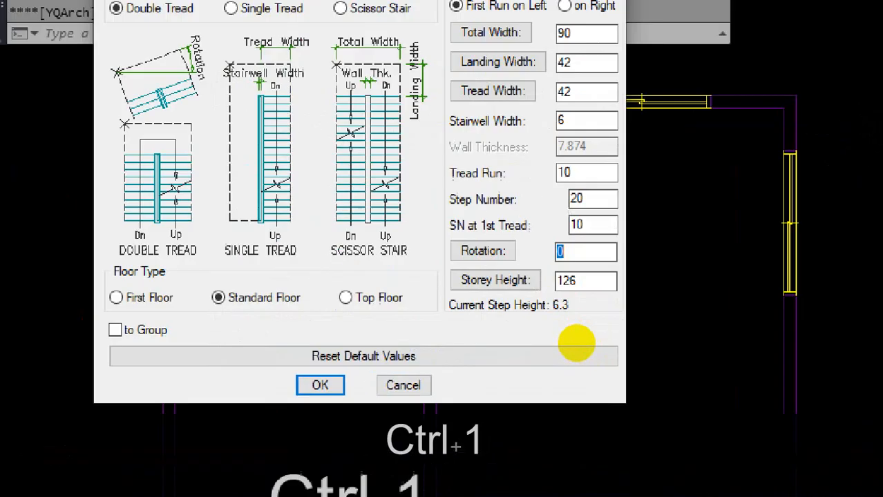
mouse_move(581, 299)
mouse_down()
mouse_move(563, 299)
mouse_move(563, 328)
mouse_move(576, 314)
mouse_up()
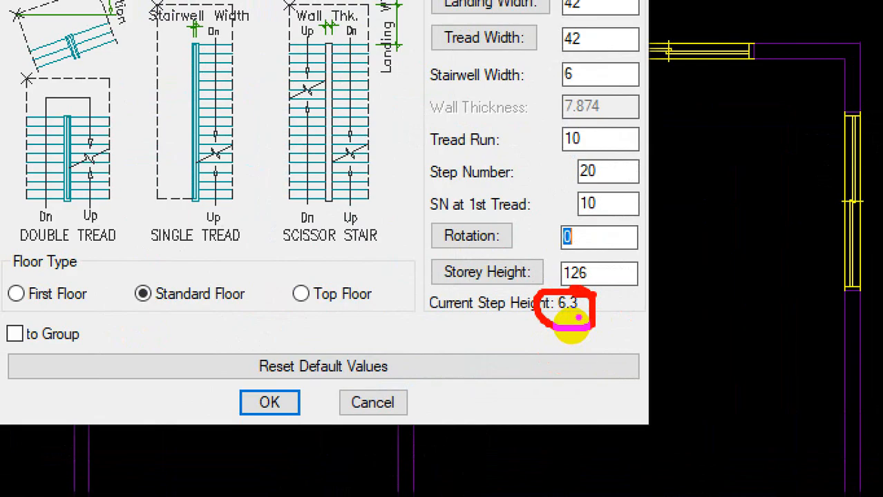
drag(560, 326, 581, 331)
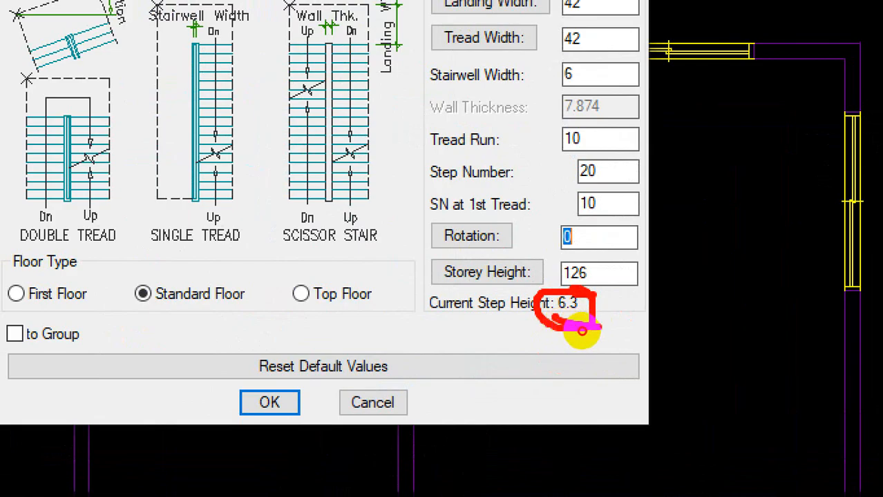
key(Escape)
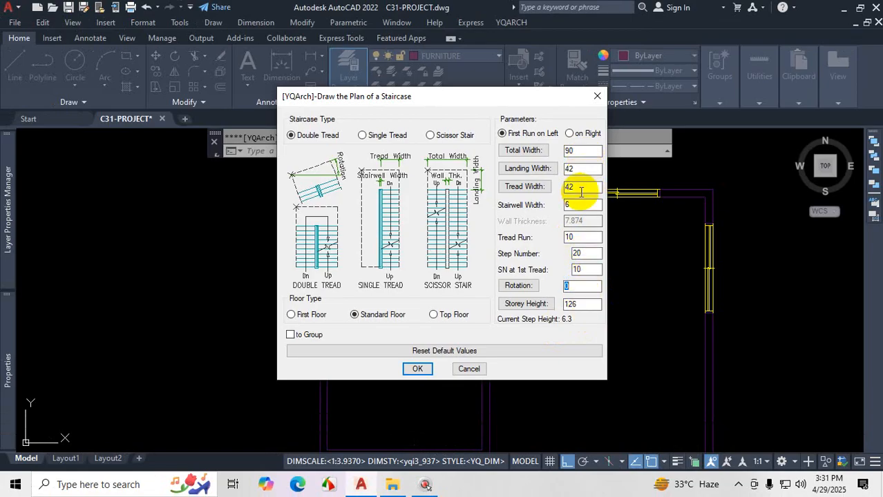
click(579, 284)
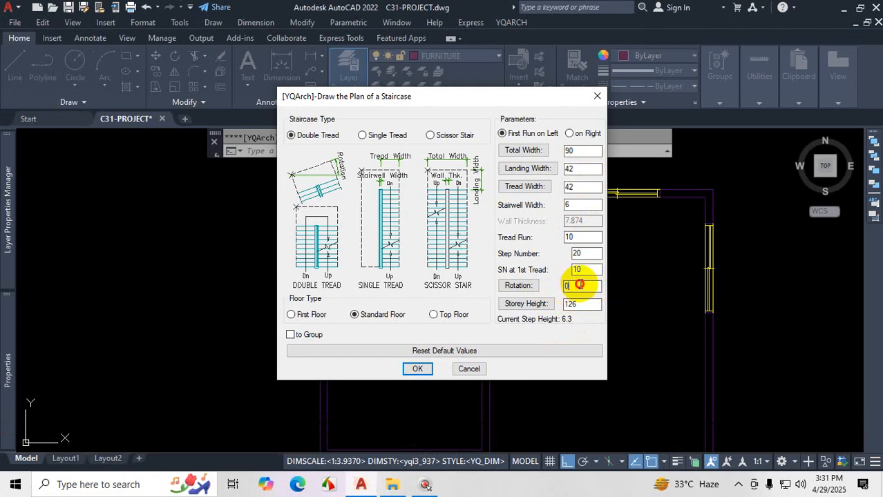
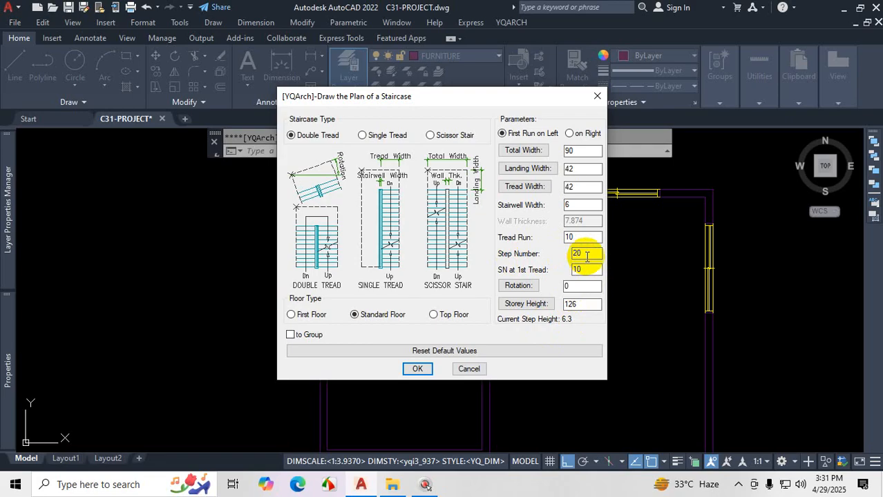
Step: Try a step number of 22 in the staircase parameters
click(587, 257)
key(BackSpace)
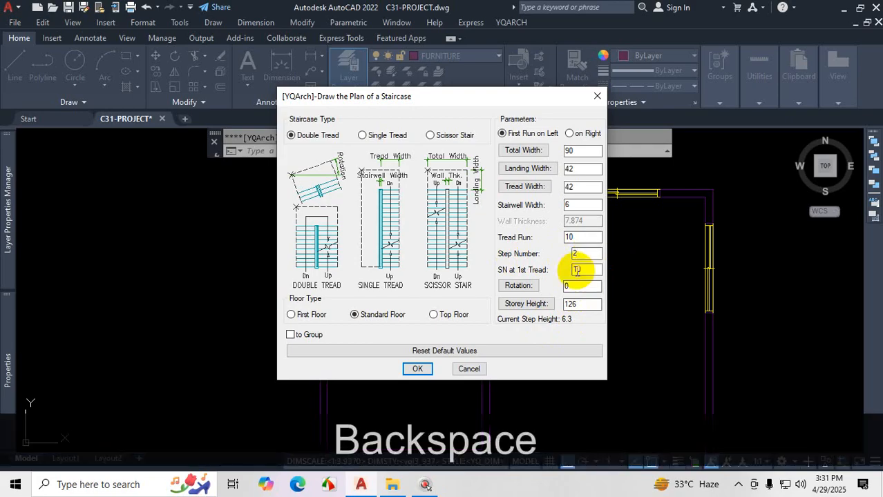
text(2)
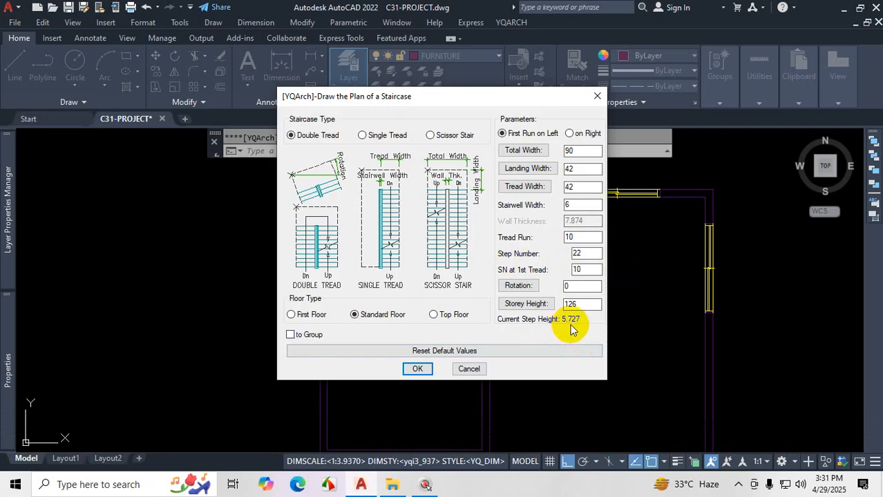
Step: Sketch a single step beside the dialog with an arrow marking its height, circle the current step height, and clear the annotations
key(ctrl+1)
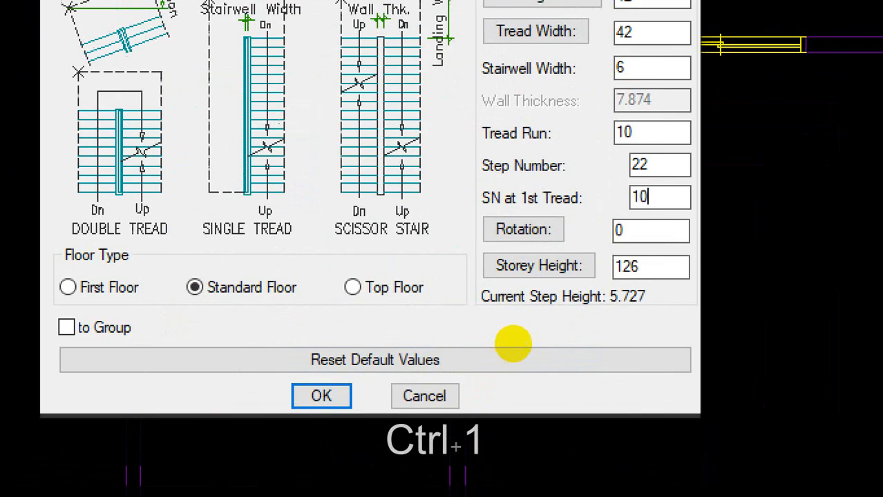
scroll(530, 339, down, 4)
click(345, 310)
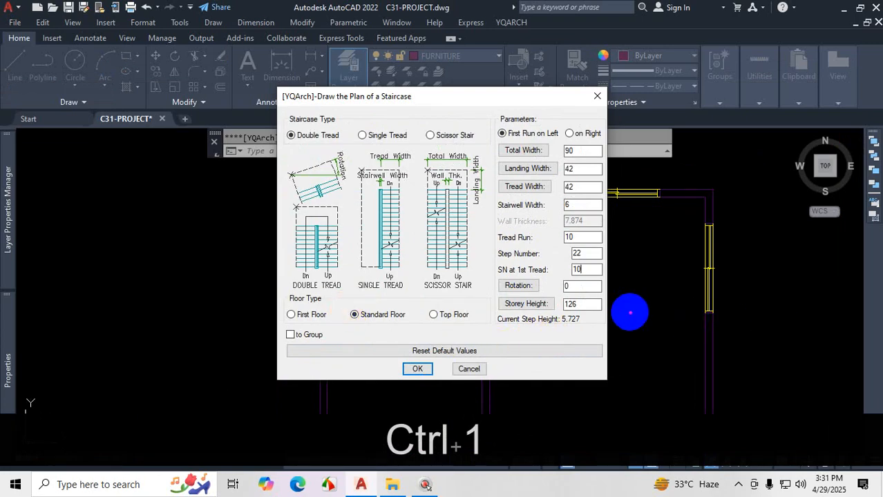
mouse_move(630, 310)
mouse_down()
mouse_move(701, 310)
mouse_move(691, 243)
mouse_move(848, 226)
mouse_up()
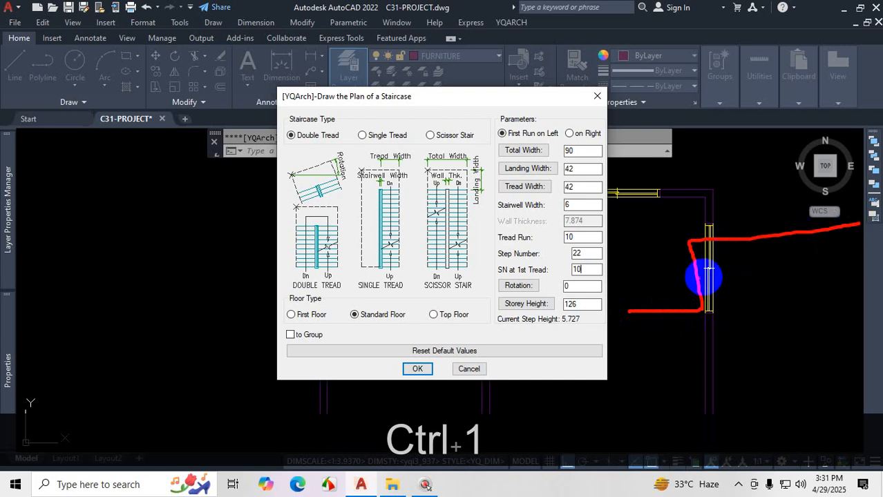
mouse_move(648, 245)
mouse_down()
mouse_move(672, 245)
mouse_move(673, 310)
mouse_move(662, 306)
mouse_move(659, 259)
mouse_up()
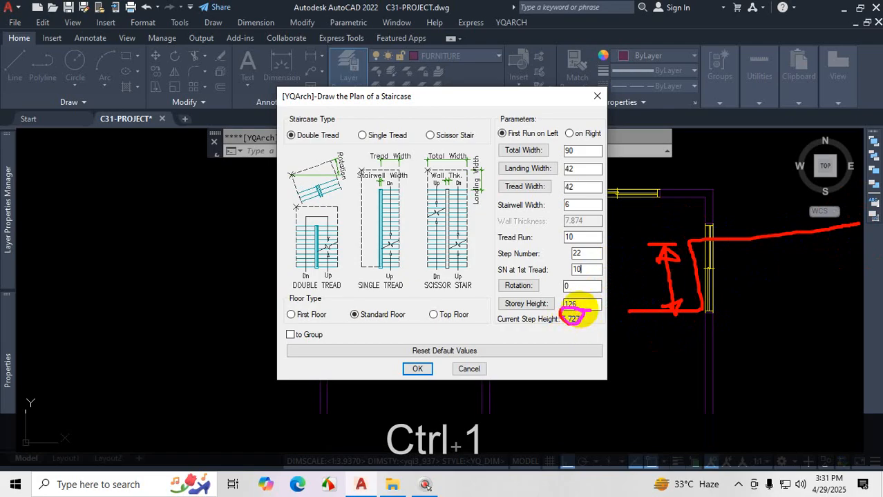
key(Escape)
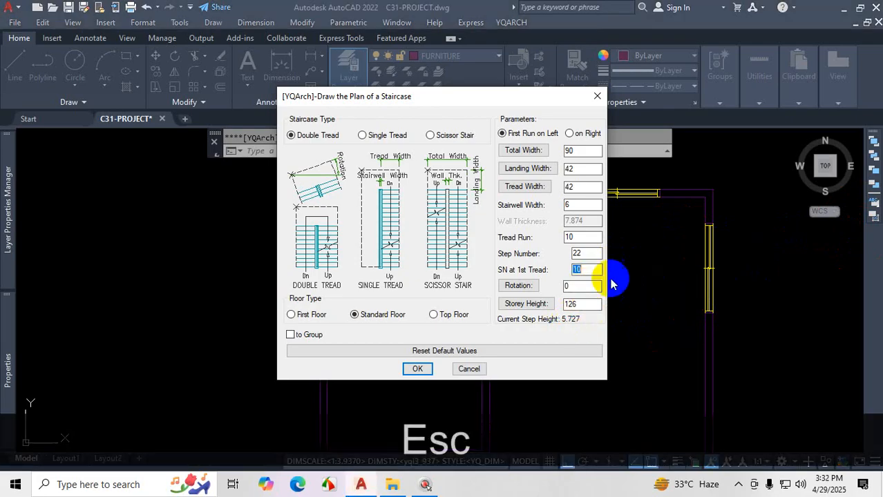
Step: Change the step number back to 20 in the staircase parameters
double_click(577, 269)
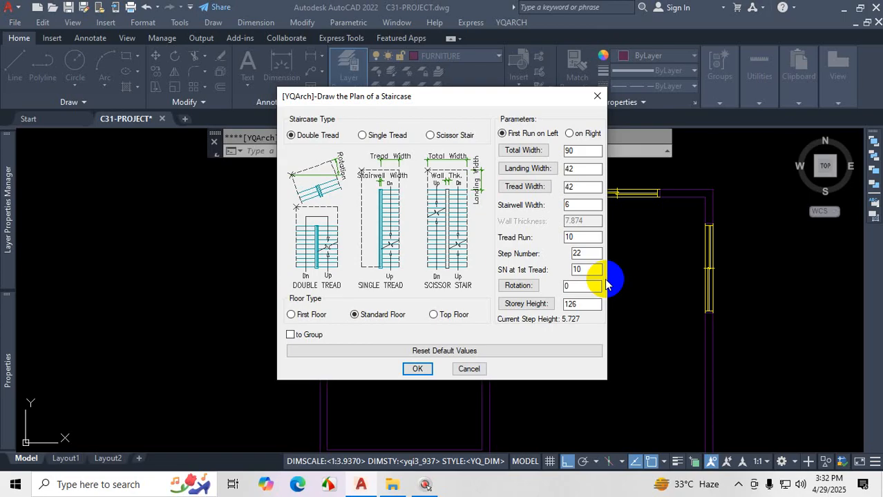
key(BackSpace)
text(0)
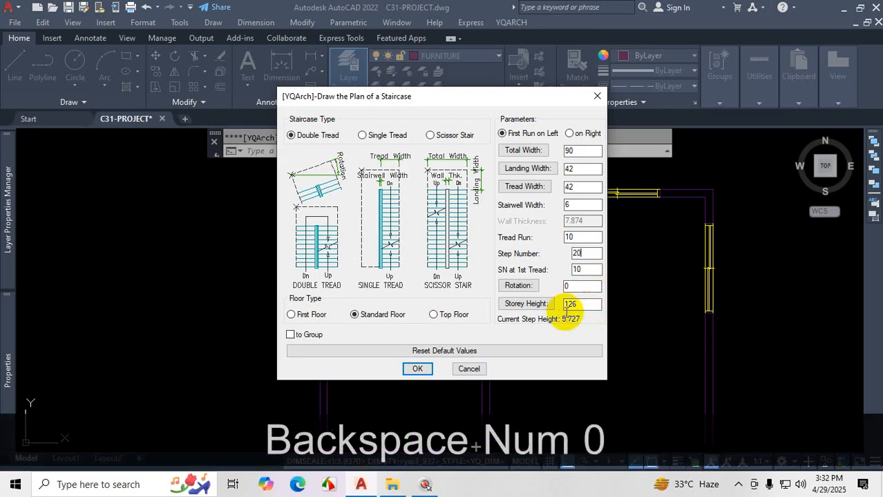
click(581, 289)
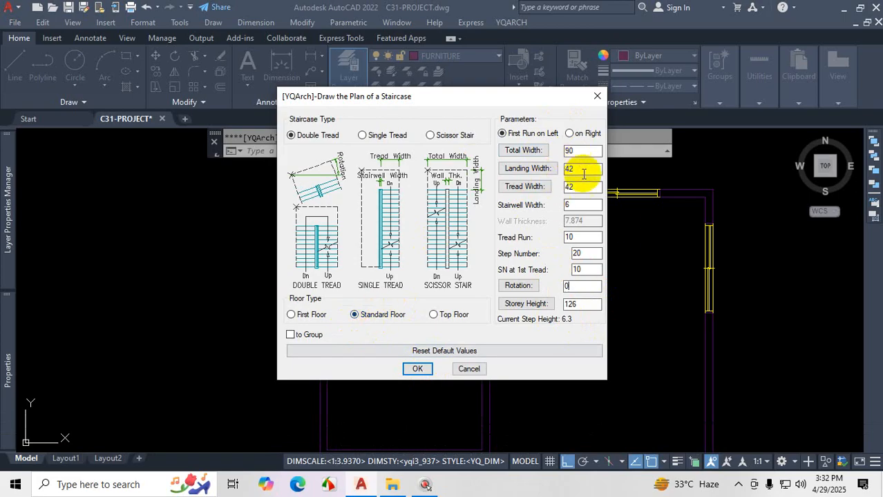
click(417, 371)
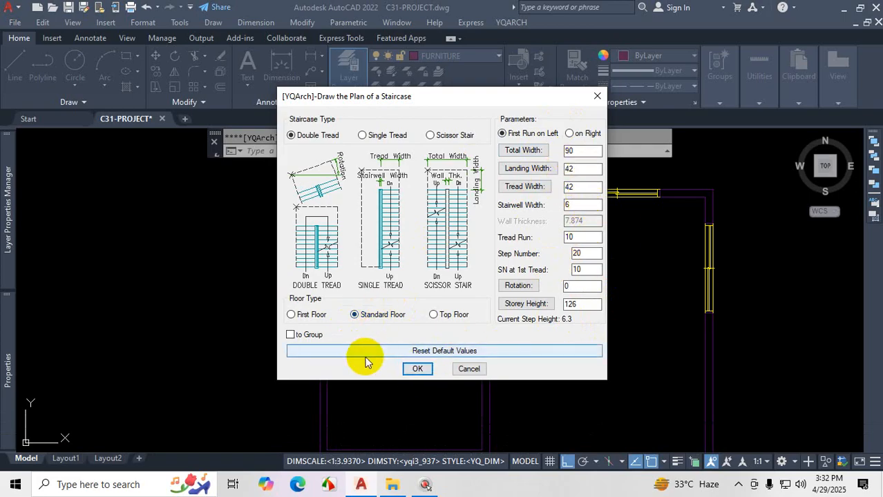
Step: Frame the to Group option in the staircase dialog, draw a tick over its checkbox, and clear the annotations
key(ctrl+1)
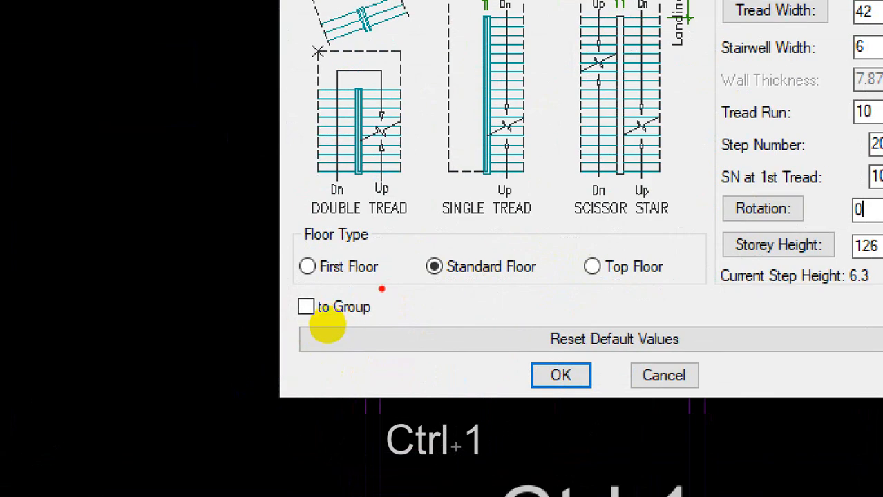
mouse_move(383, 288)
mouse_down()
mouse_move(300, 282)
mouse_move(275, 349)
mouse_move(325, 349)
mouse_move(389, 287)
mouse_up()
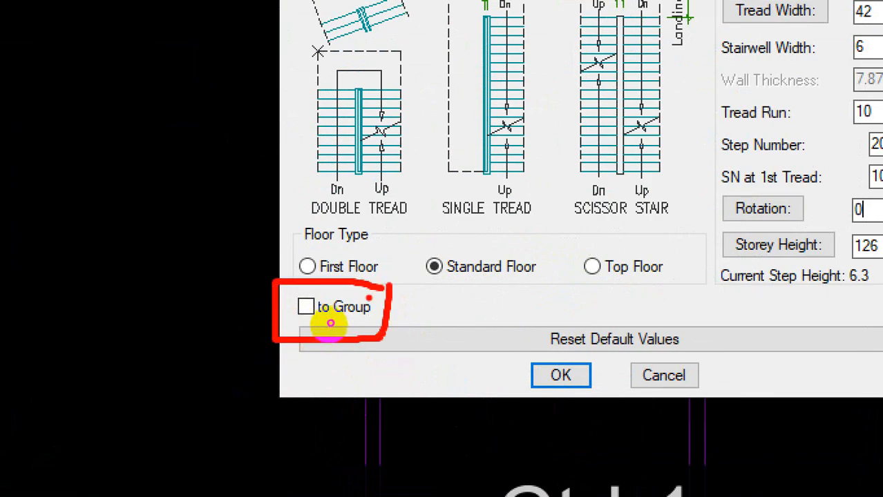
drag(293, 306, 346, 263)
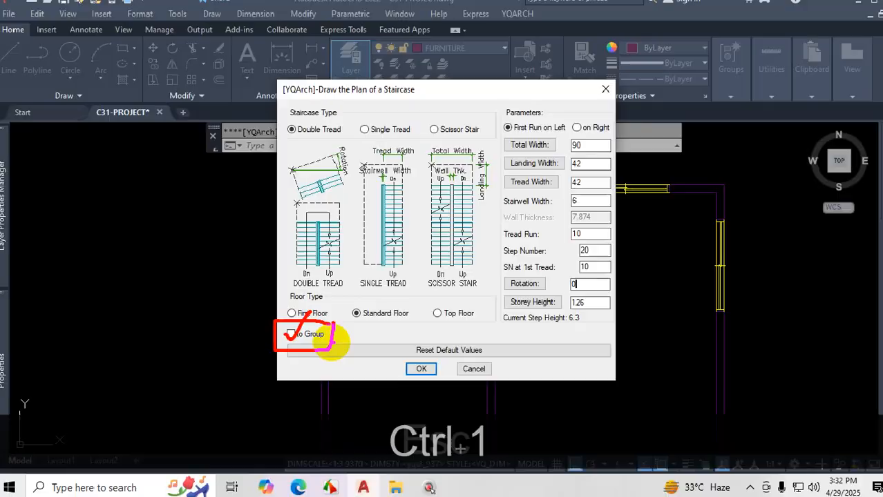
key(Escape)
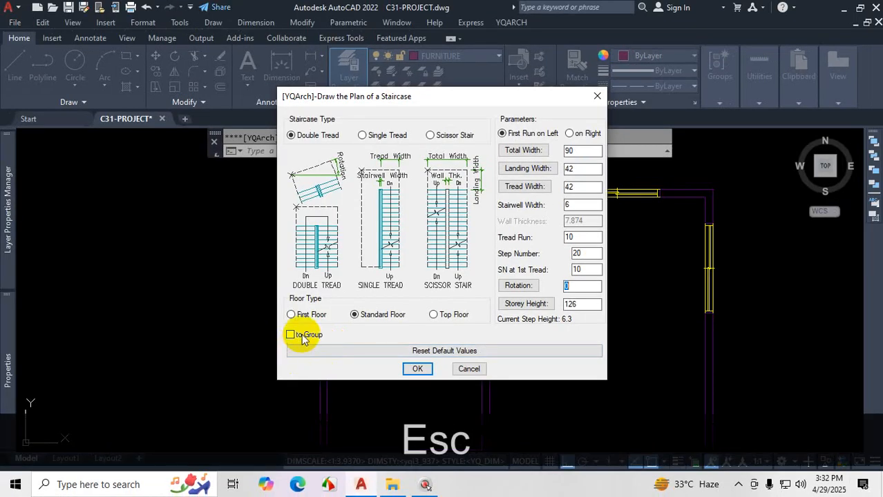
Step: Accept the staircase parameters and place the double-tread staircase plan in the empty space right of the yellow-windowed floor plan
click(418, 370)
scroll(384, 316, down, 5)
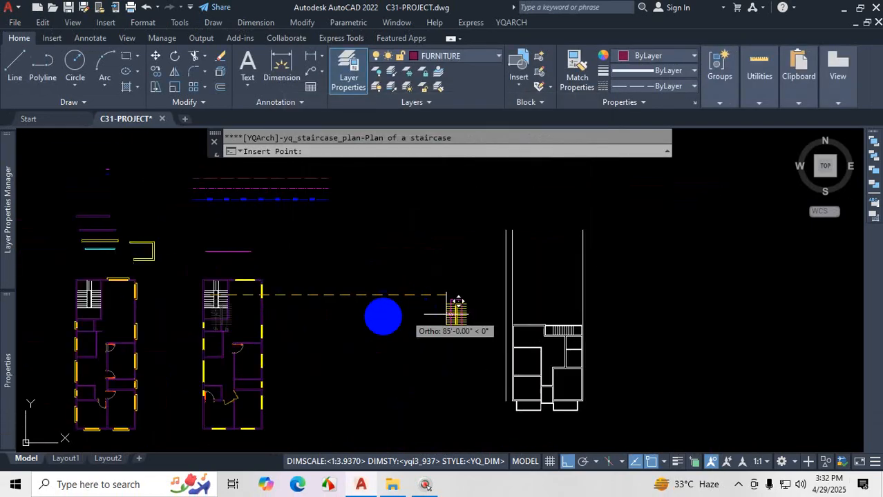
scroll(331, 297, up, 8)
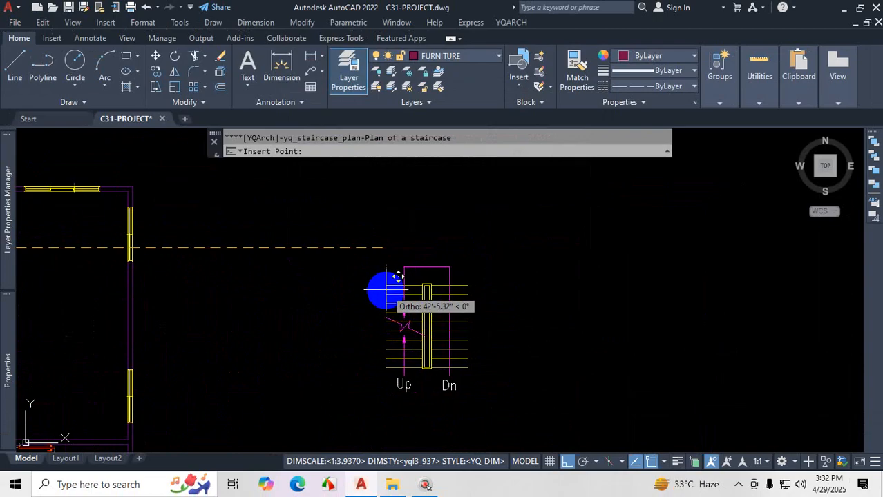
click(384, 291)
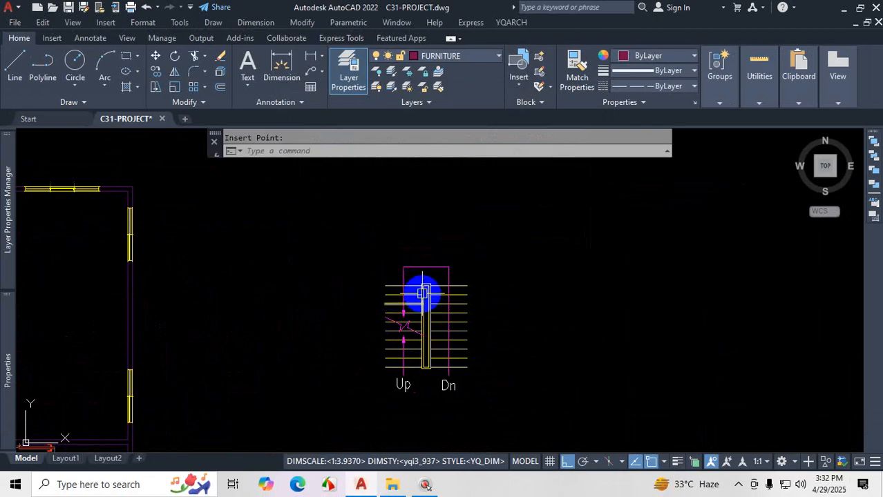
Step: Compare the placed staircase plan with the existing stairs in the floor plan, examining its treads and central stairwell
scroll(508, 302, down, 4)
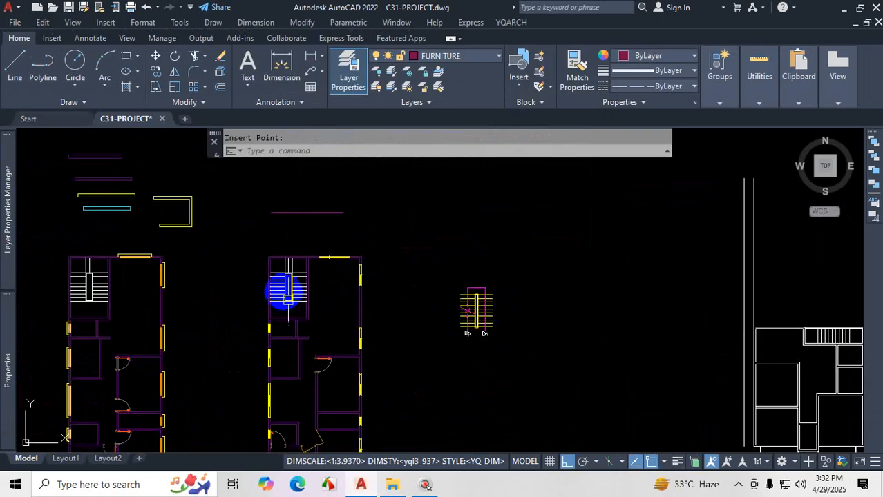
scroll(301, 268, up, 4)
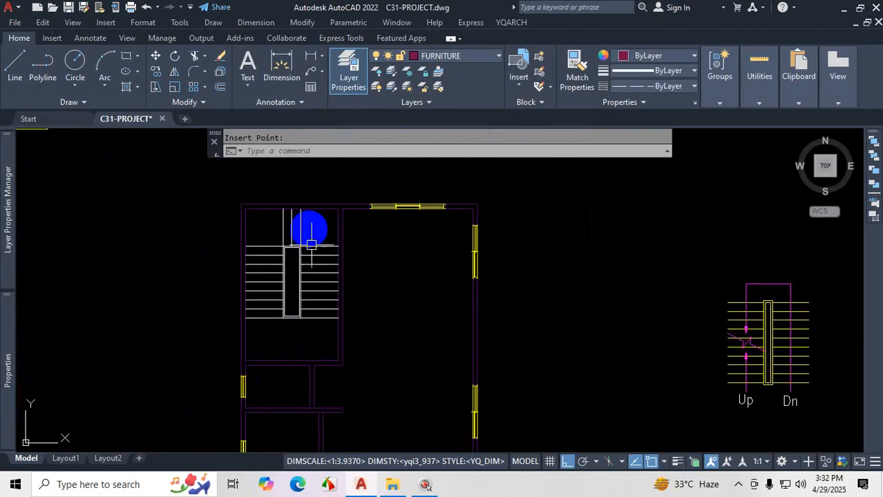
scroll(295, 277, down, 4)
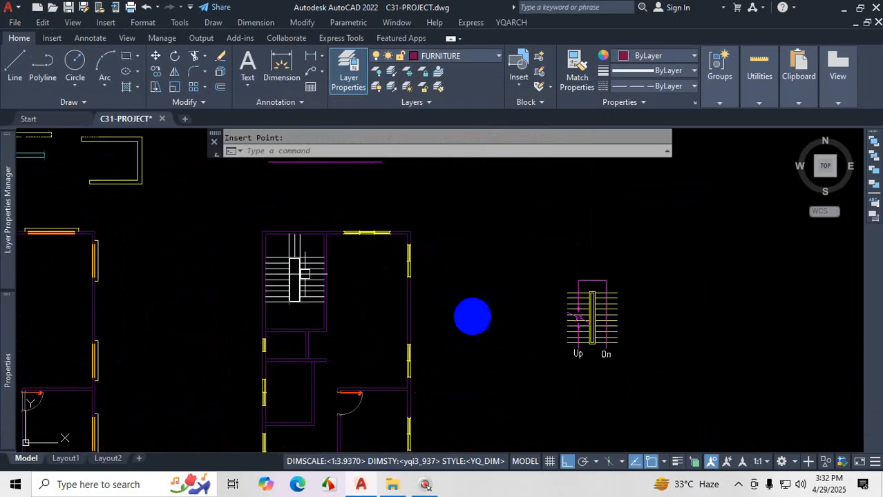
scroll(446, 272, up, 5)
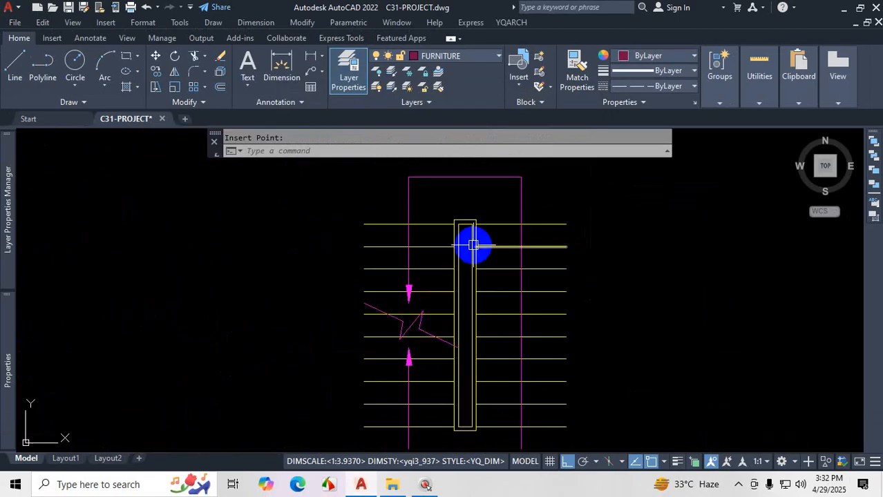
scroll(501, 285, down, 3)
scroll(505, 296, up, 3)
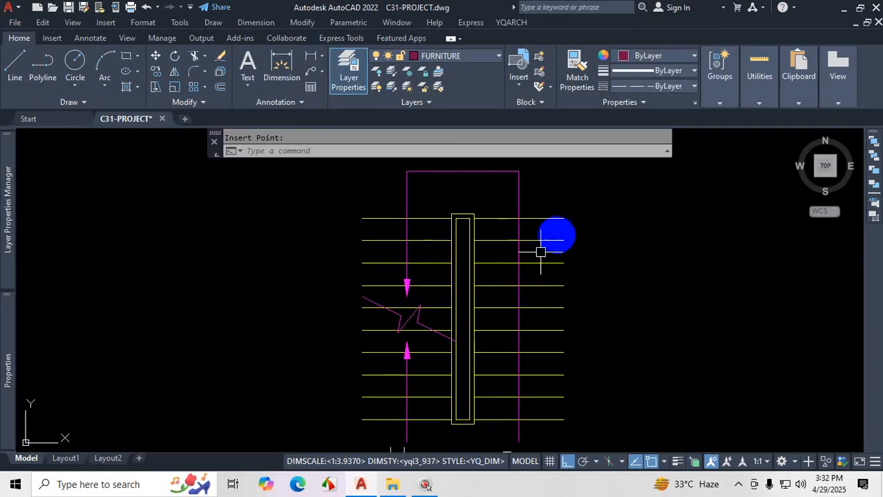
scroll(464, 229, up, 4)
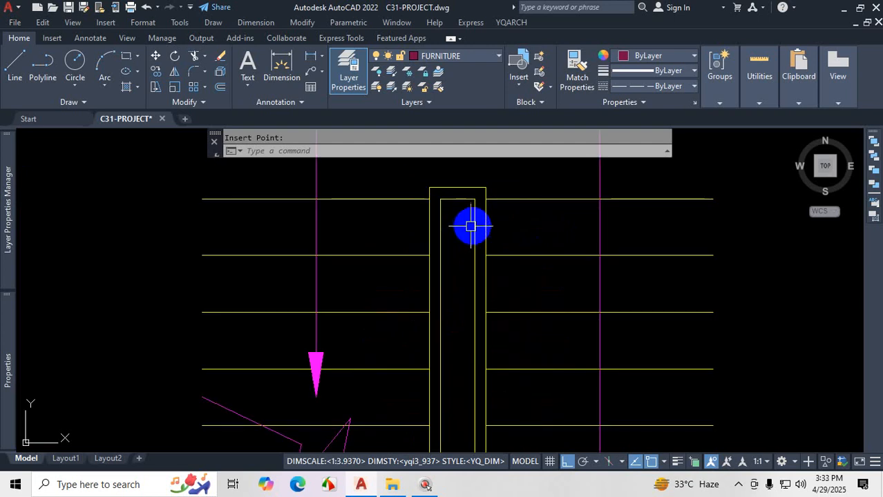
scroll(473, 228, down, 6)
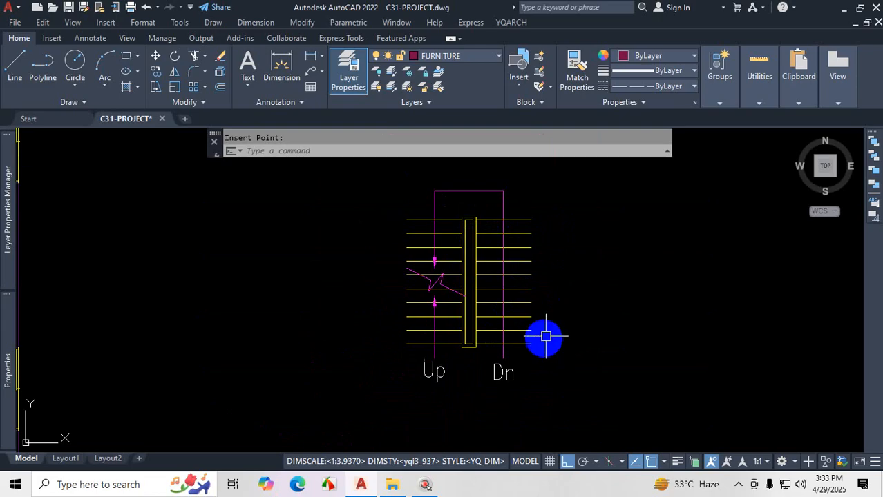
Step: Draw upward strokes along the Up and Dn runs of the placed staircase, circle the Up label, and clear the annotations
key(ctrl+1)
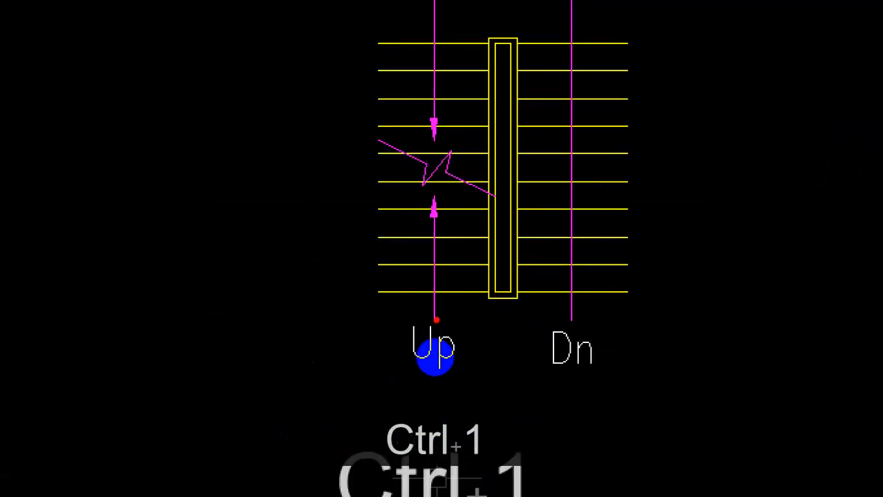
drag(436, 319, 435, 207)
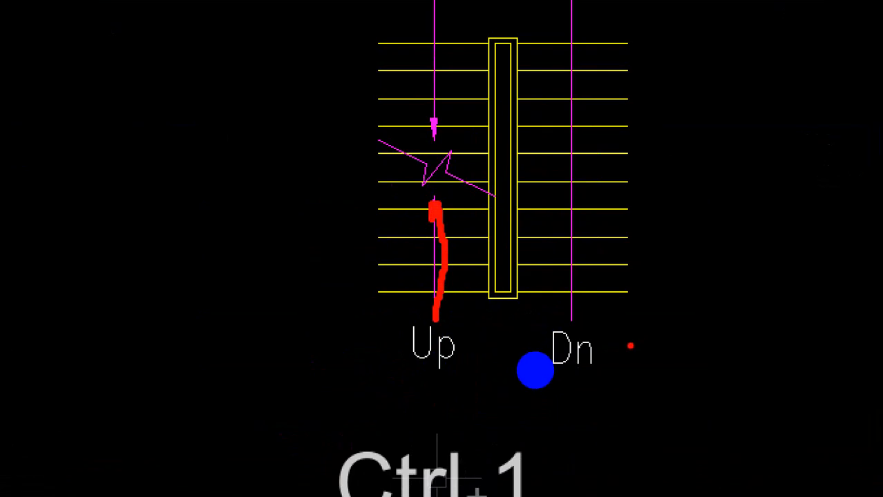
mouse_move(596, 332)
mouse_down()
mouse_move(593, 144)
mouse_move(630, 145)
mouse_move(595, 157)
mouse_up()
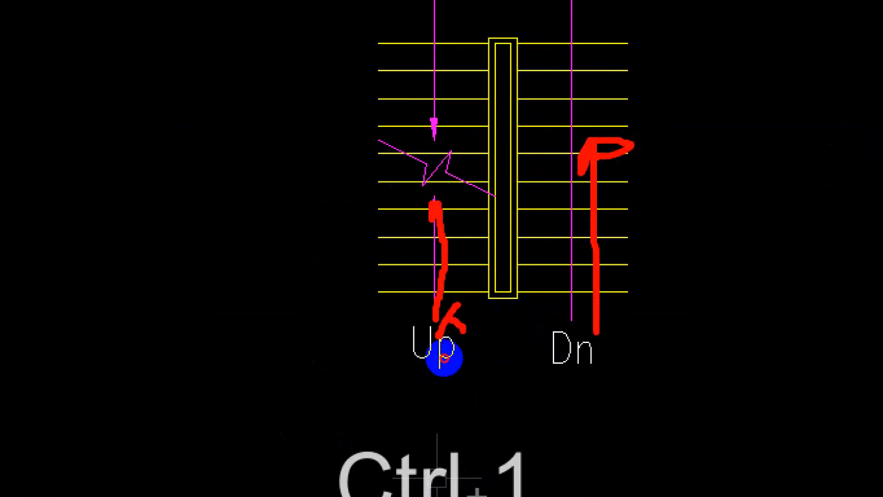
mouse_move(443, 357)
mouse_down()
mouse_move(449, 376)
mouse_move(437, 361)
mouse_move(440, 254)
mouse_up()
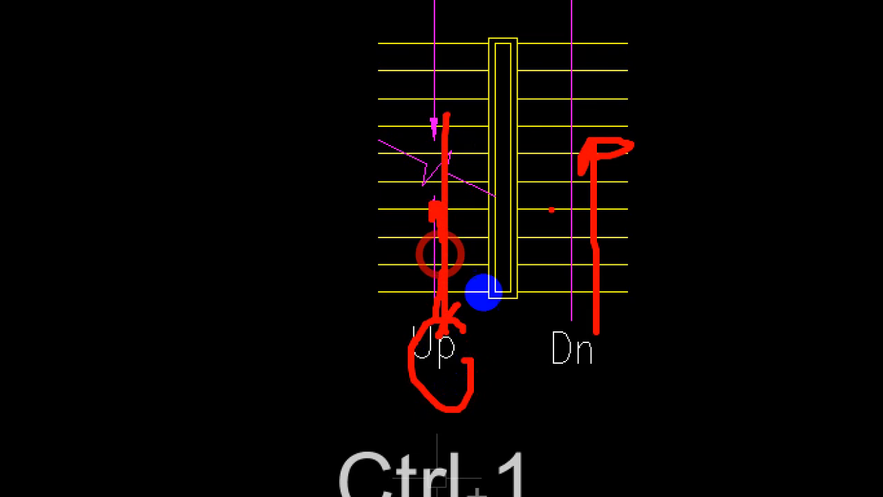
drag(569, 330, 569, 87)
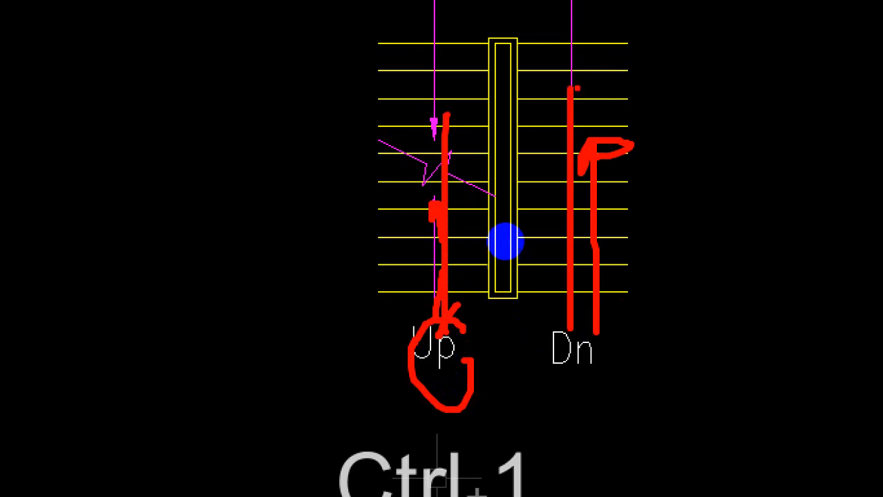
key(Escape)
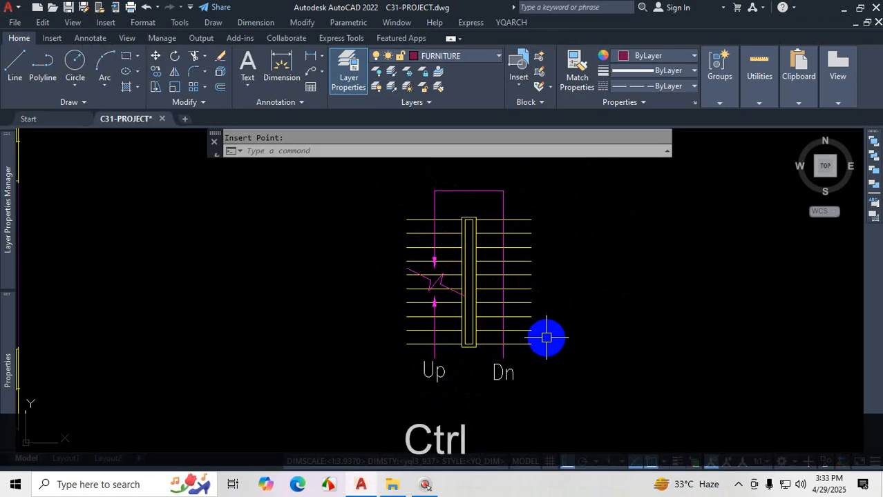
Step: Sketch curves linking the staircase's Up and Dn labels to show them swapping sides, and clear the annotations
key(ctrl+1)
click(494, 358)
mouse_move(443, 374)
mouse_down()
mouse_move(476, 400)
mouse_move(509, 388)
mouse_move(506, 369)
mouse_move(384, 319)
mouse_up()
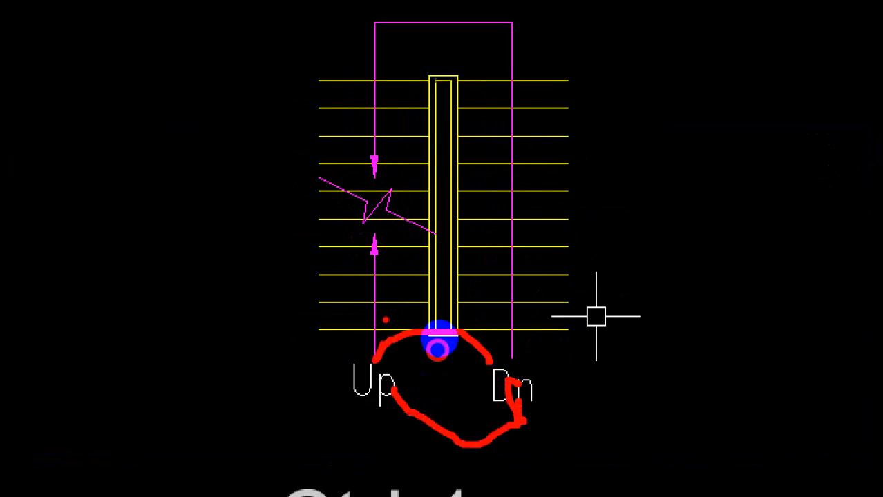
key(Escape)
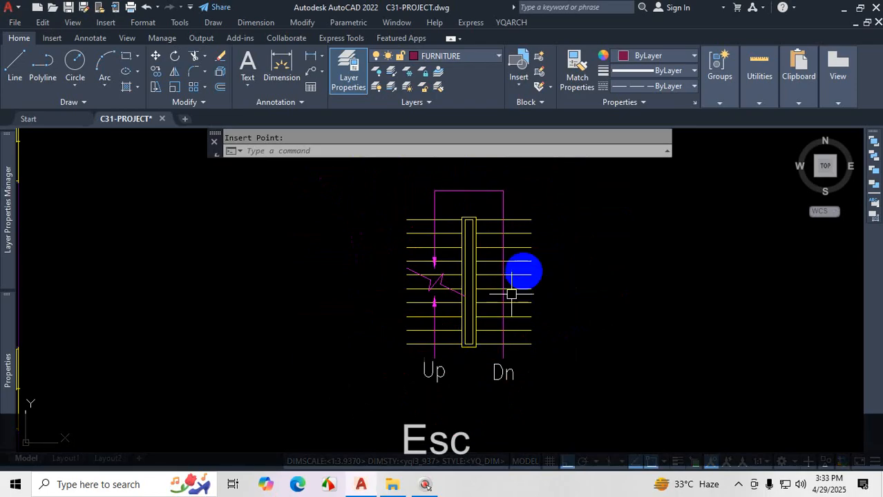
Step: Start another YQArch double-tread staircase plan with the first run on the right, and accept the other parameters
click(511, 22)
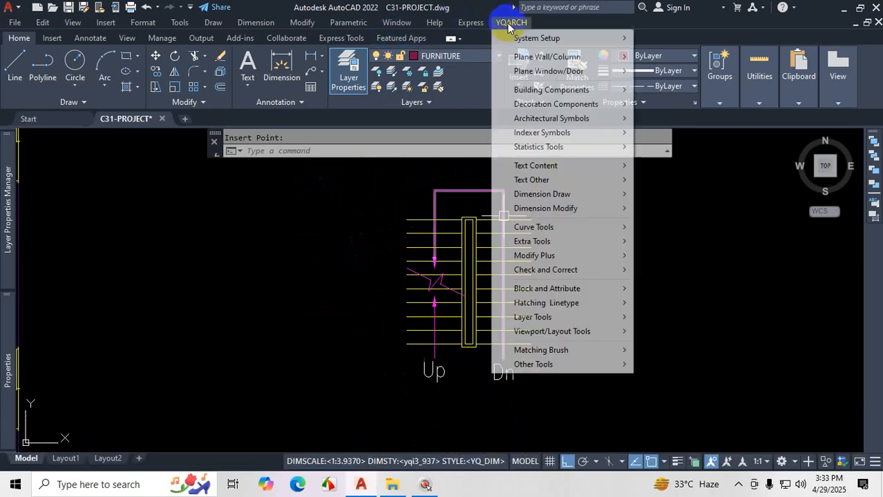
mouse_move(608, 90)
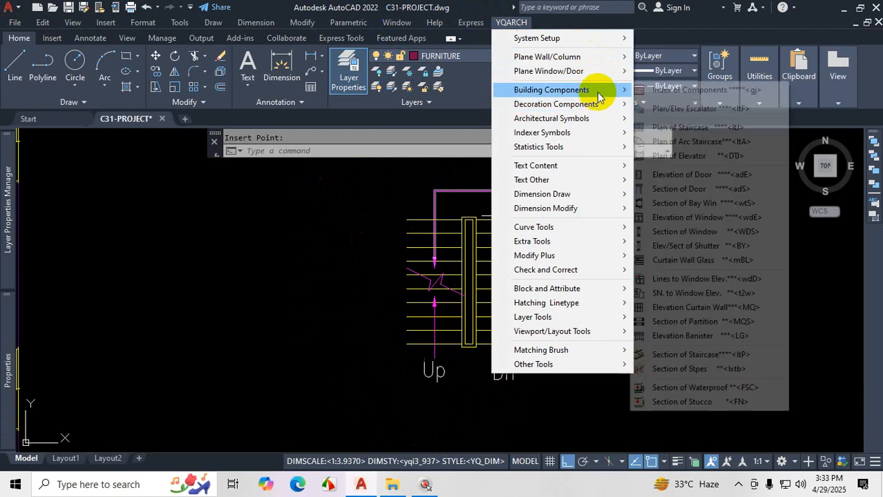
click(672, 128)
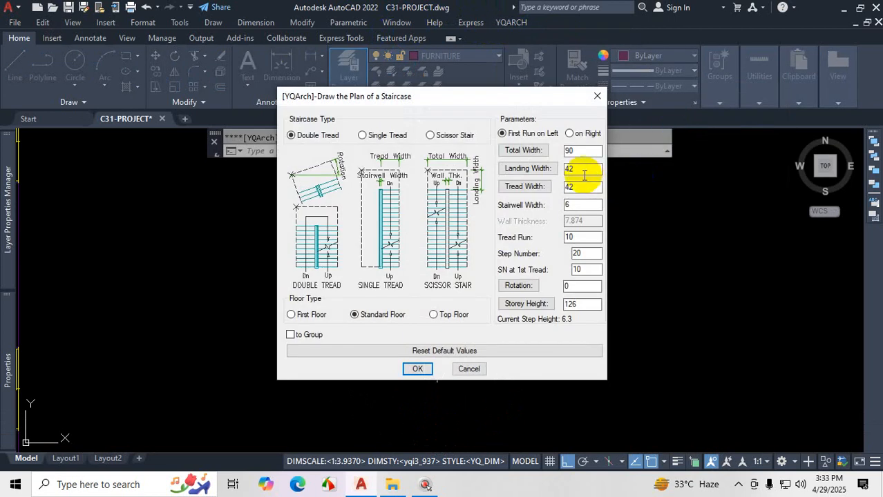
click(570, 134)
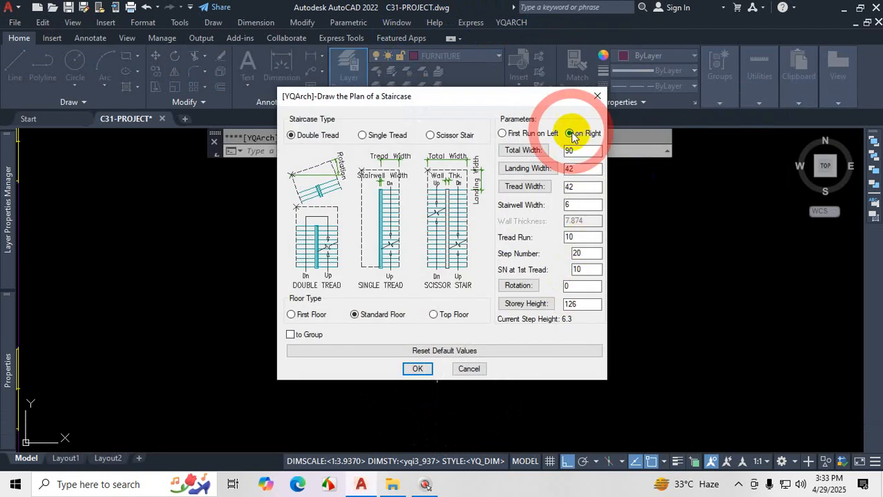
click(416, 370)
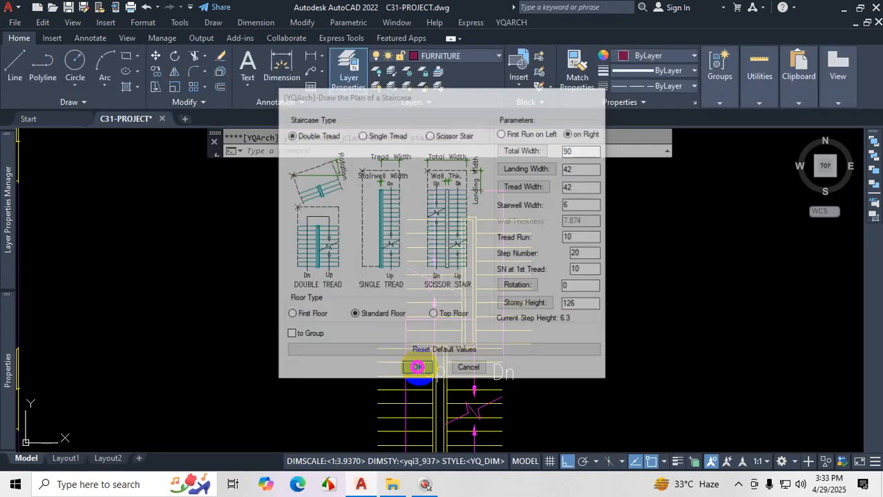
Step: Turn off Ortho and place the mirrored-run staircase plan just right of the first one
scroll(587, 262, down, 5)
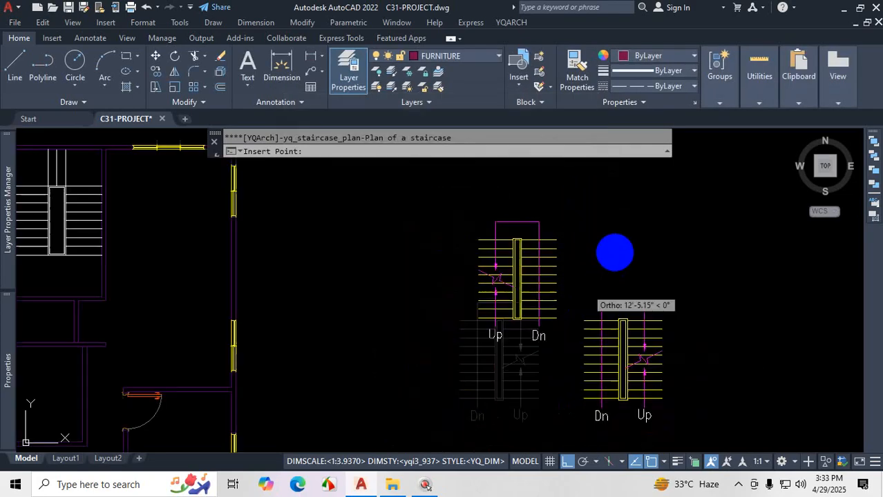
click(570, 462)
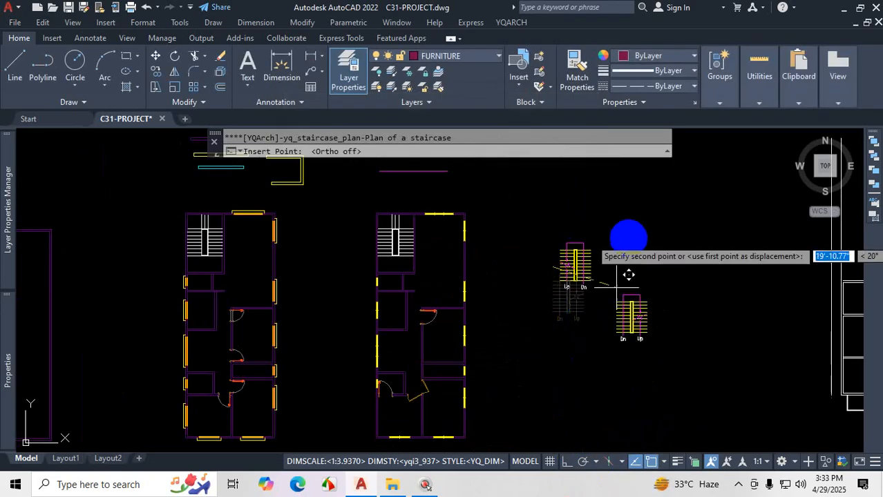
scroll(633, 233, up, 5)
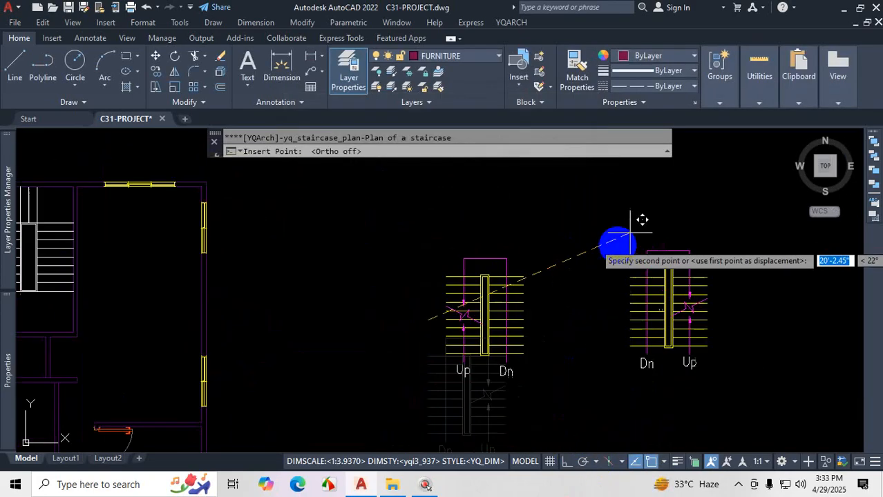
click(566, 230)
key(Escape)
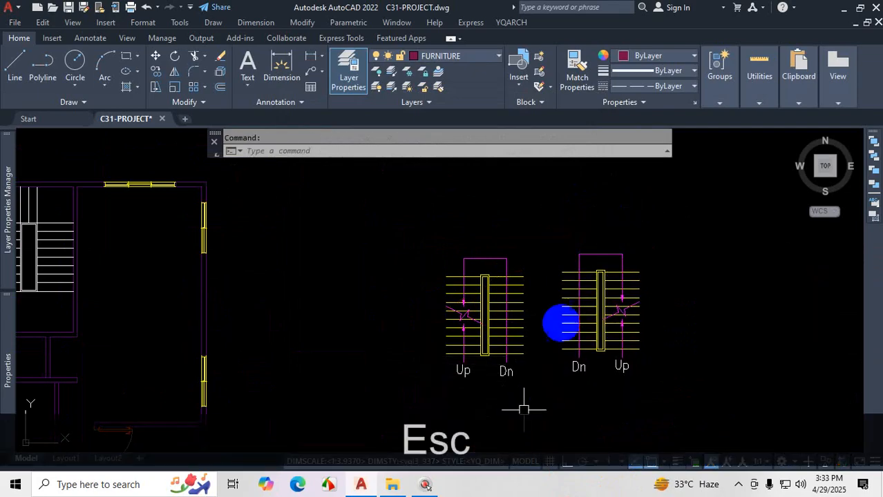
Step: Circle the Up labels on both staircases, draw an arrow along the second one's Up run, and clear the annotations
scroll(558, 322, down, 3)
scroll(539, 380, up, 3)
key(ctrl+1)
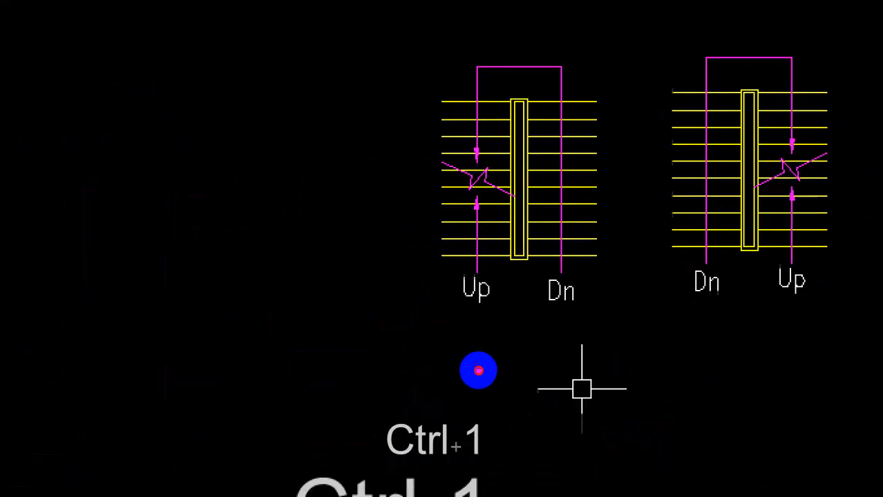
drag(477, 343, 477, 341)
mouse_move(811, 263)
mouse_down()
mouse_move(735, 276)
mouse_move(826, 269)
mouse_move(804, 142)
mouse_move(857, 127)
mouse_up()
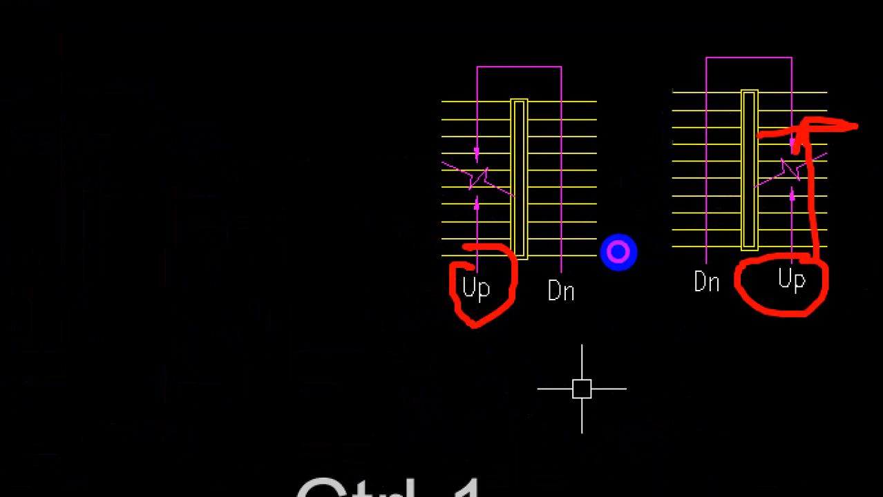
drag(757, 135, 800, 125)
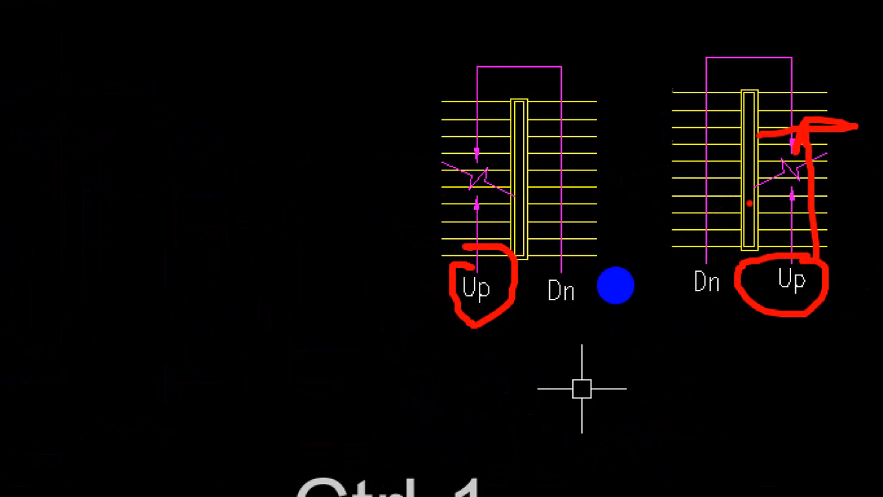
key(Escape)
scroll(643, 290, down, 5)
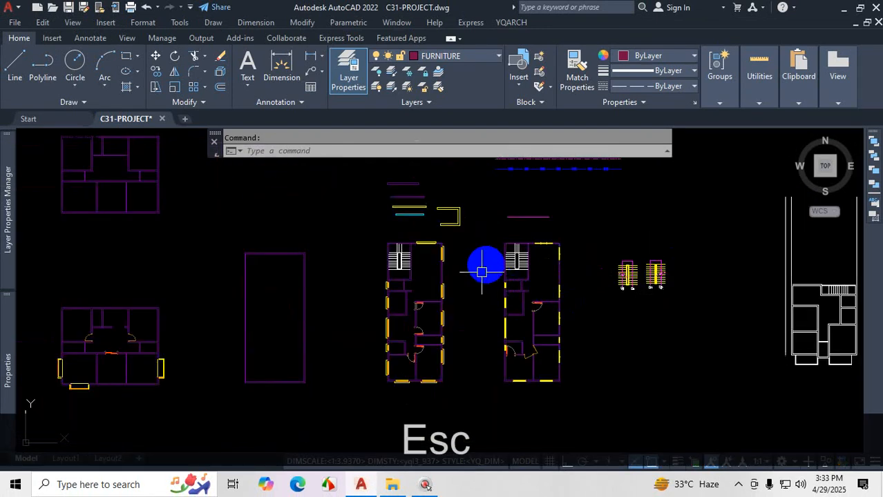
Step: Erase the old staircase linework from the stair room of the floor plan with yellow windows, keeping the walls
scroll(482, 272, up, 5)
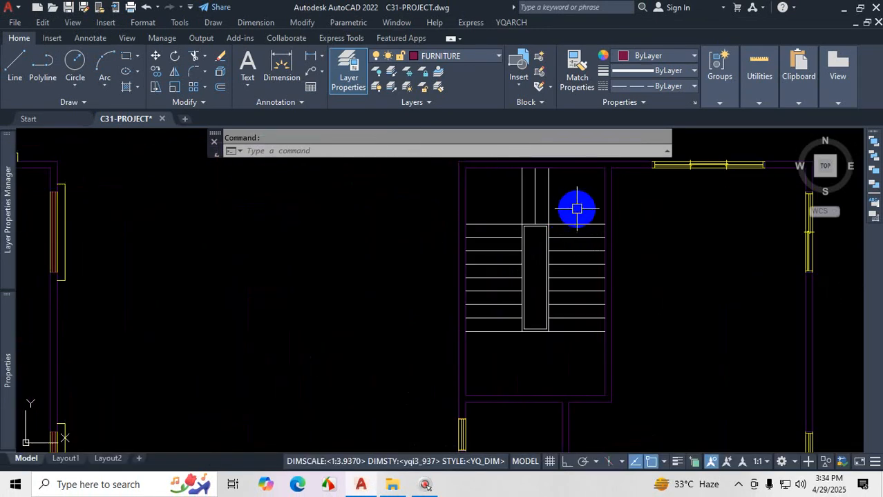
click(577, 209)
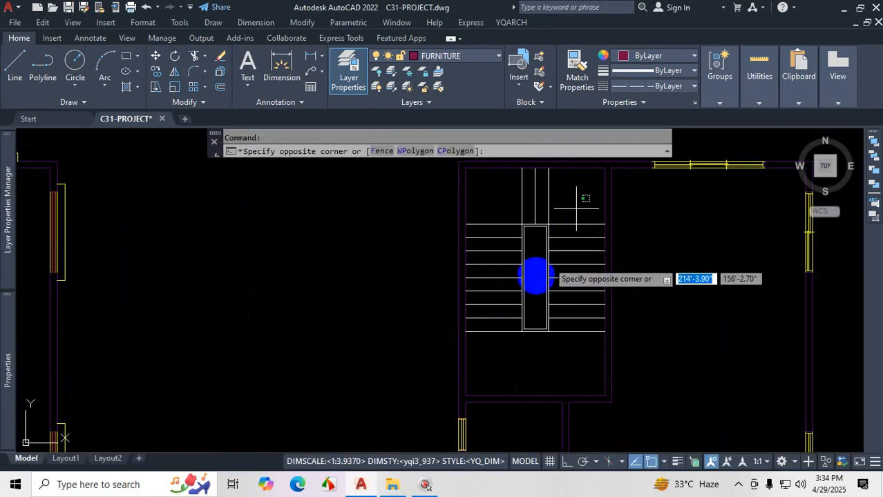
click(504, 356)
key(Delete)
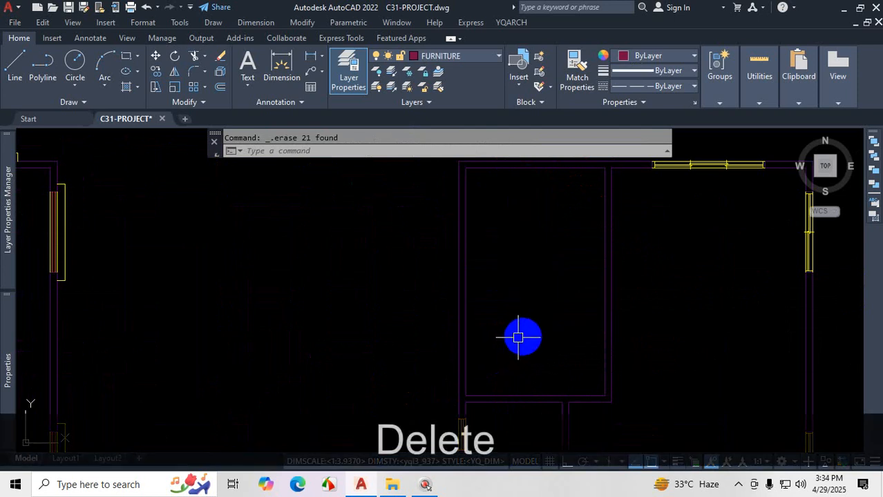
Step: On the other floor plan's staircase, annotate the right flight's treads with marks and write 9 on the landing above them
scroll(518, 335, down, 4)
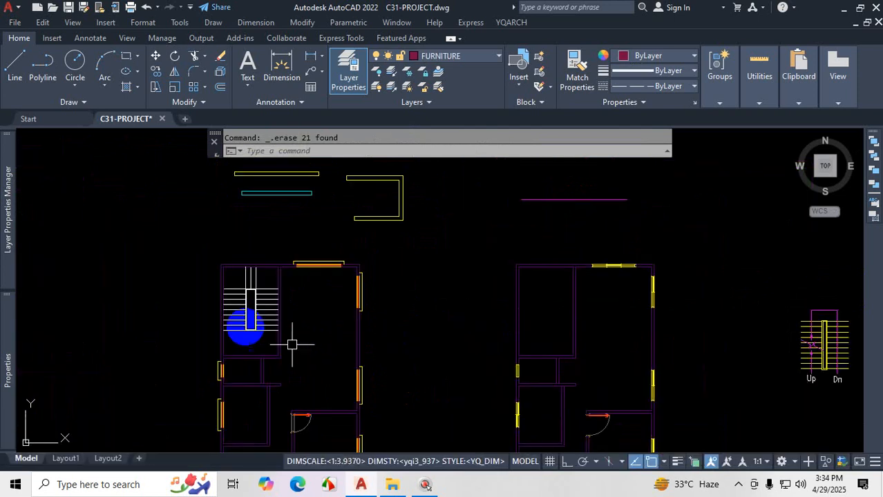
scroll(201, 295, up, 4)
scroll(300, 369, up, 2)
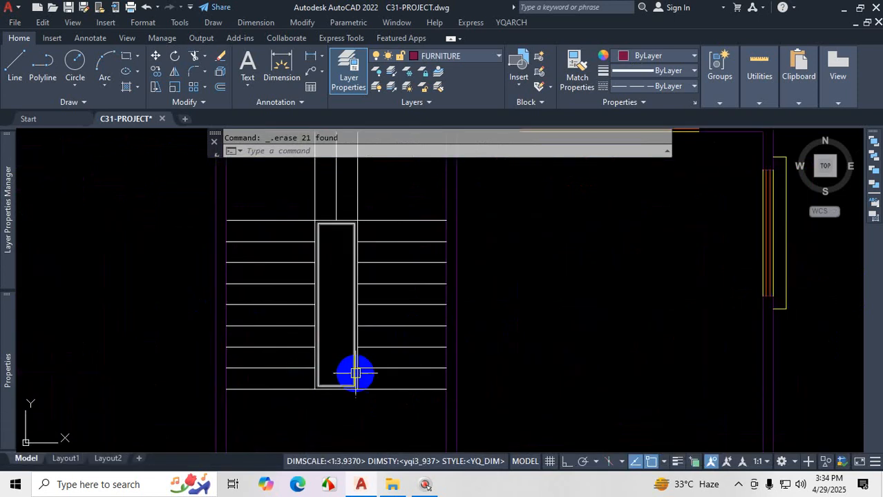
key(ctrl+1)
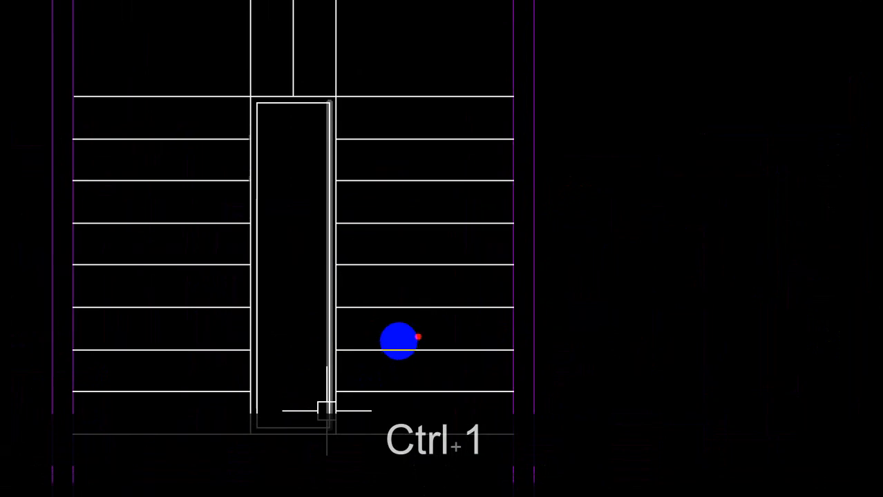
drag(405, 204, 467, 204)
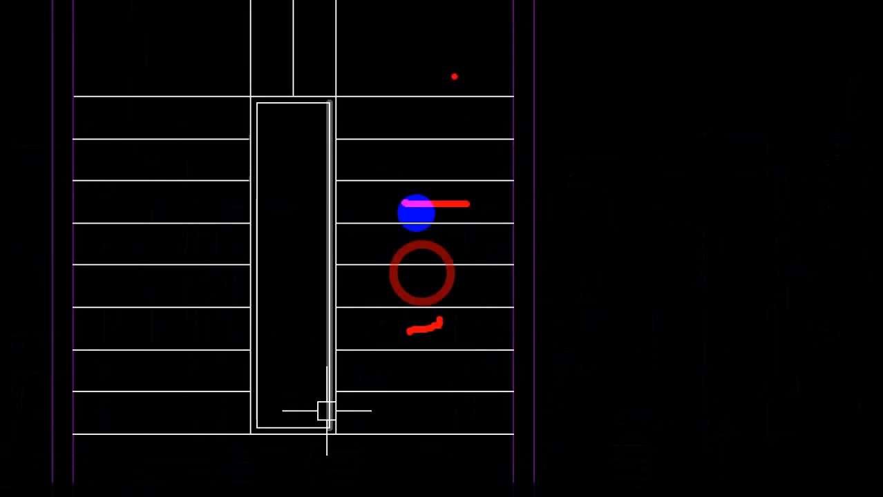
mouse_move(462, 49)
mouse_down()
mouse_move(429, 42)
mouse_move(473, 65)
mouse_up()
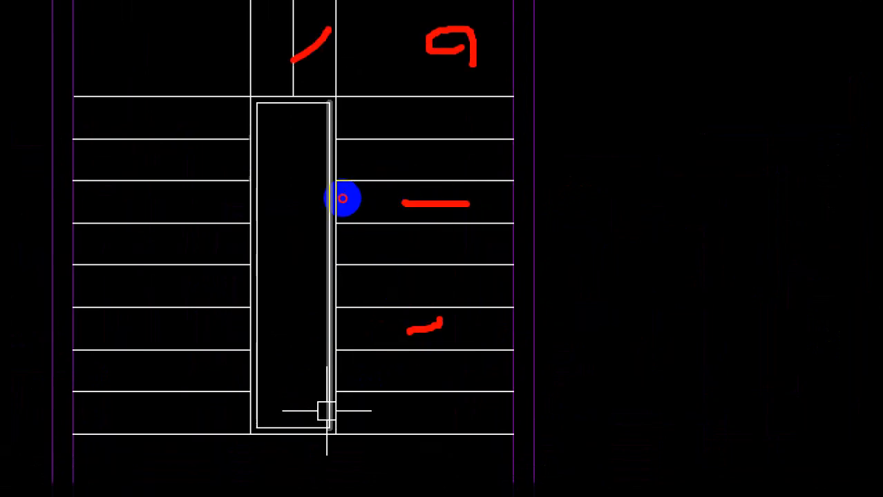
Step: Cross out the landing lines above the stairwell, and mark the right flight's count from 1 at its lowest tread to 9
drag(293, 61, 287, 65)
drag(286, 34, 353, 71)
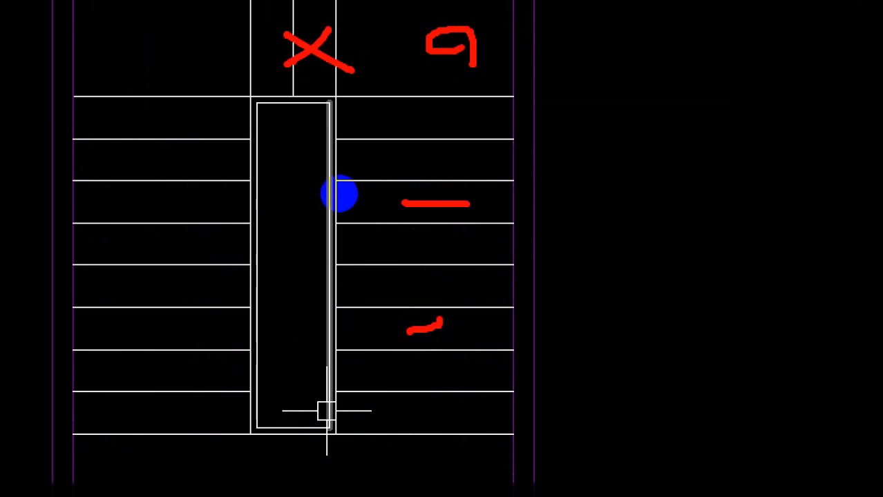
drag(270, 56, 266, 63)
drag(259, 41, 275, 52)
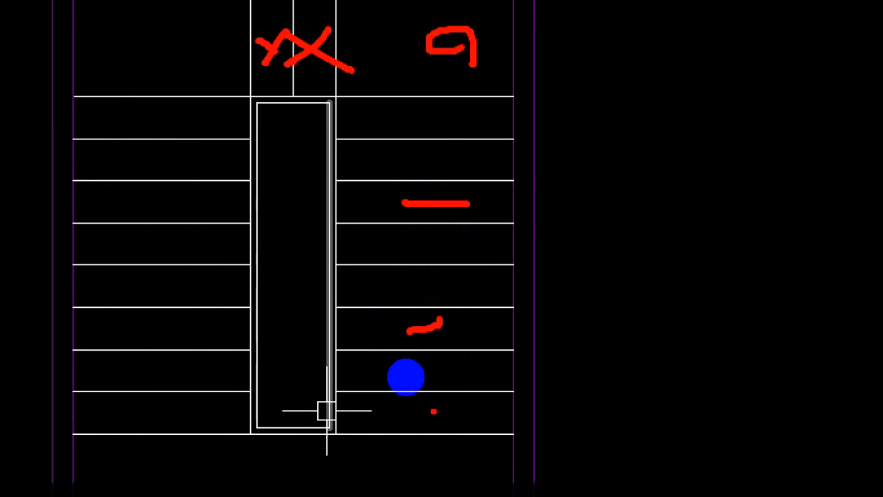
click(445, 58)
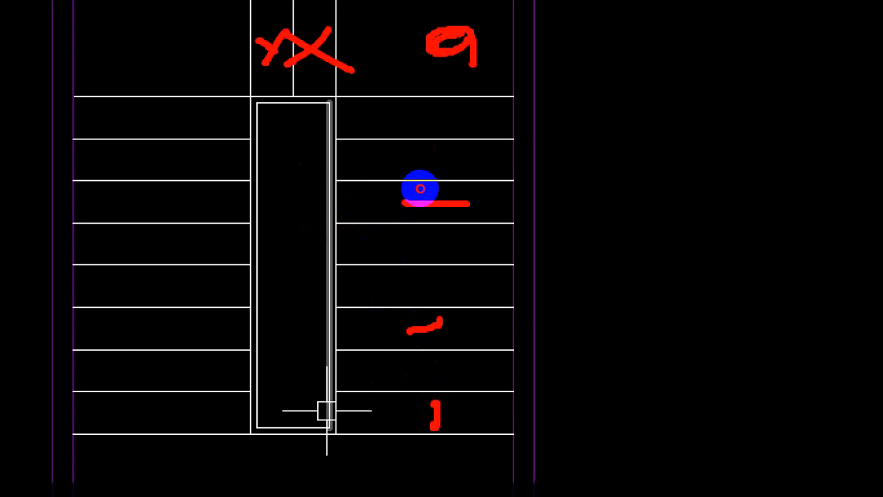
drag(478, 38, 472, 90)
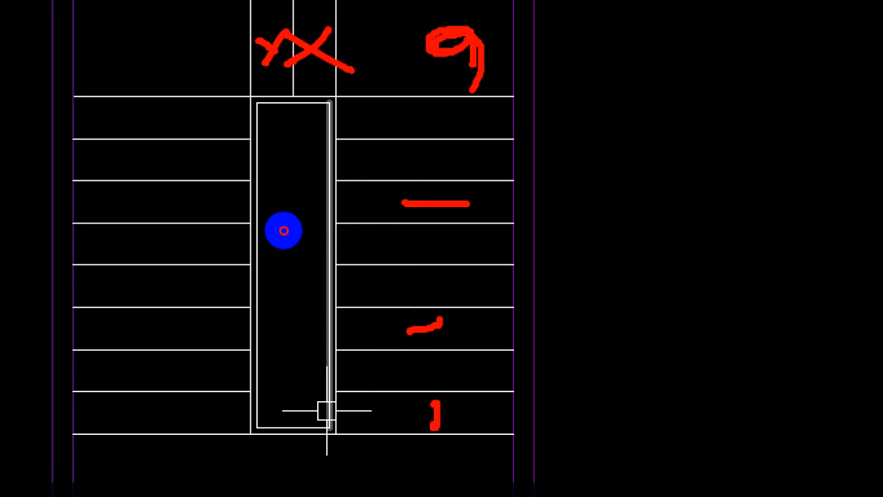
Step: Mark the left flight's upper tread, write 9 below that flight, and cross out the landing lines again
click(190, 118)
drag(174, 479, 207, 496)
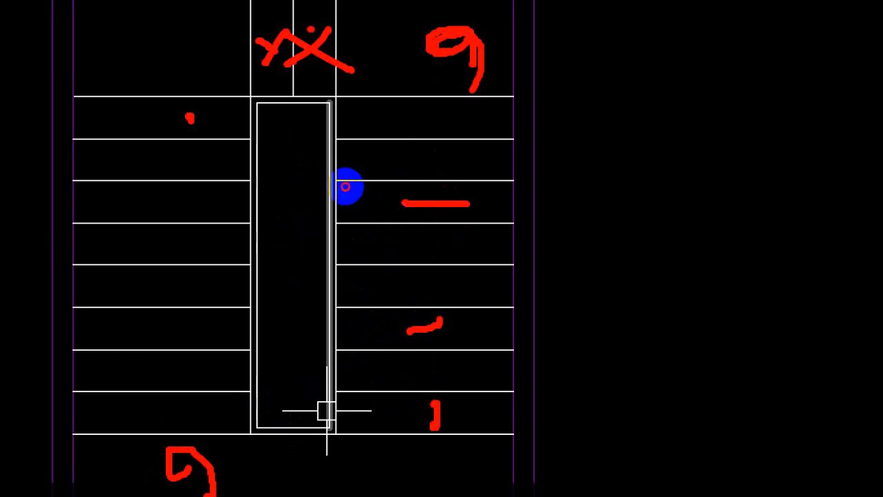
drag(311, 29, 279, 57)
drag(266, 18, 296, 48)
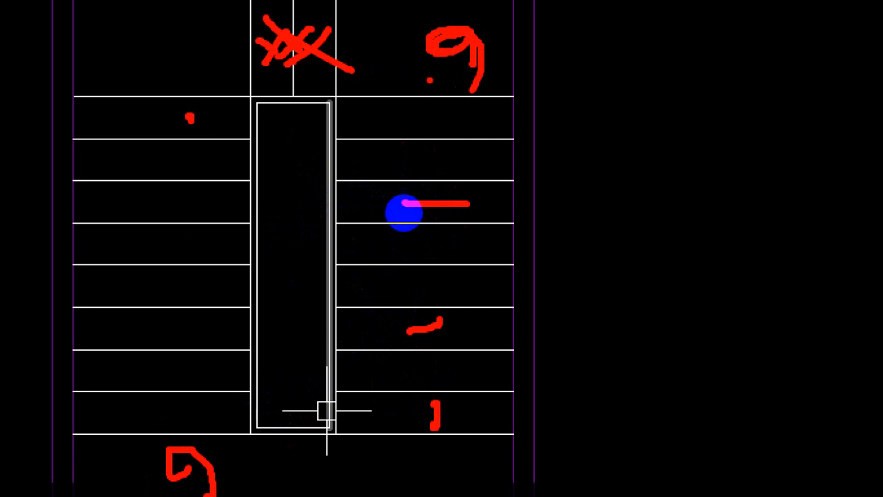
Step: Draw a line along the right flight's full run and another across the stairwell's width, and clear all annotations
drag(473, 416, 465, 114)
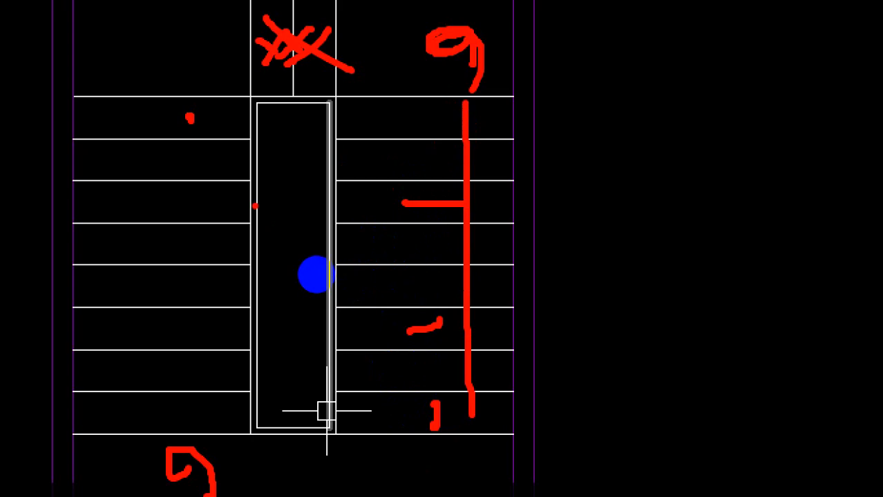
drag(253, 203, 340, 196)
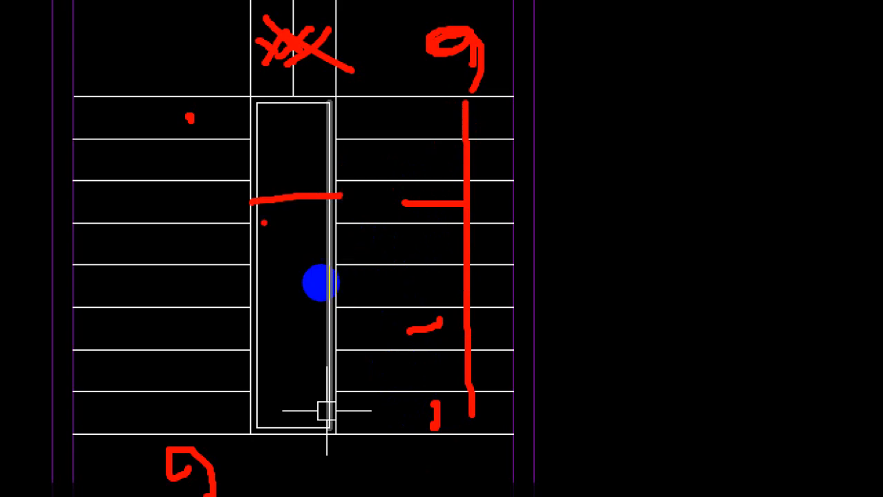
drag(264, 223, 307, 228)
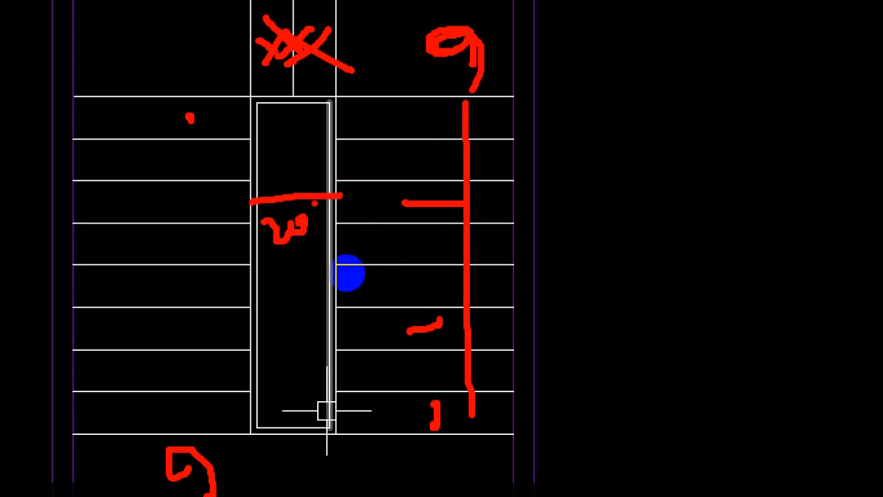
key(ctrl+1)
key(Escape)
Step: Open YQArch's parameters for drawing a staircase plan
click(511, 22)
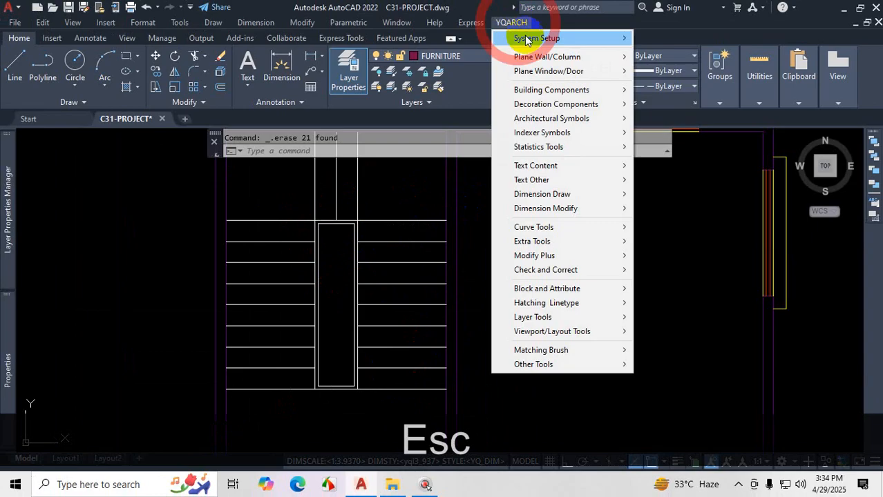
mouse_move(562, 90)
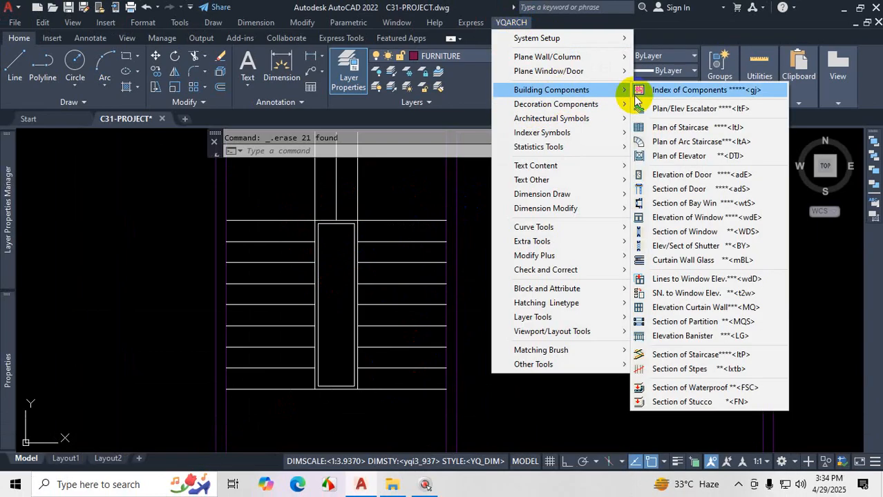
click(675, 129)
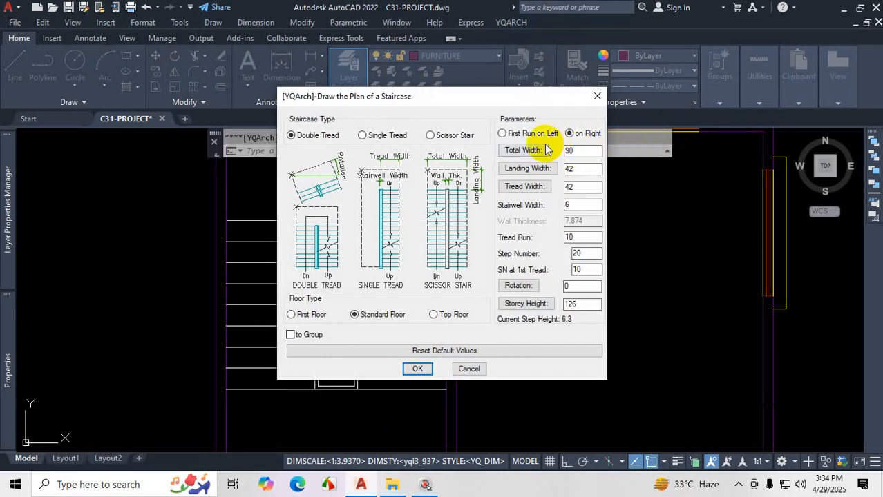
Step: Configure the double-tread staircase with the first run on left, total width 104, tread width 42 and stairwell width 20
drag(536, 98, 685, 83)
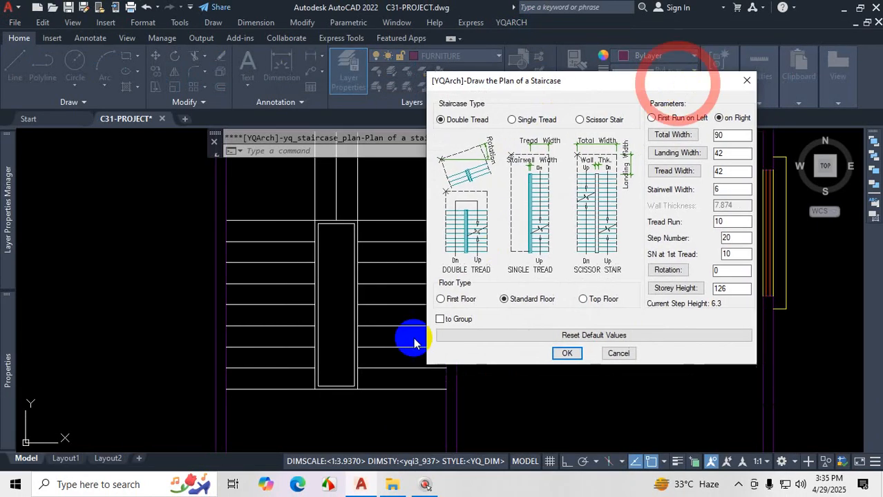
key(ctrl+1)
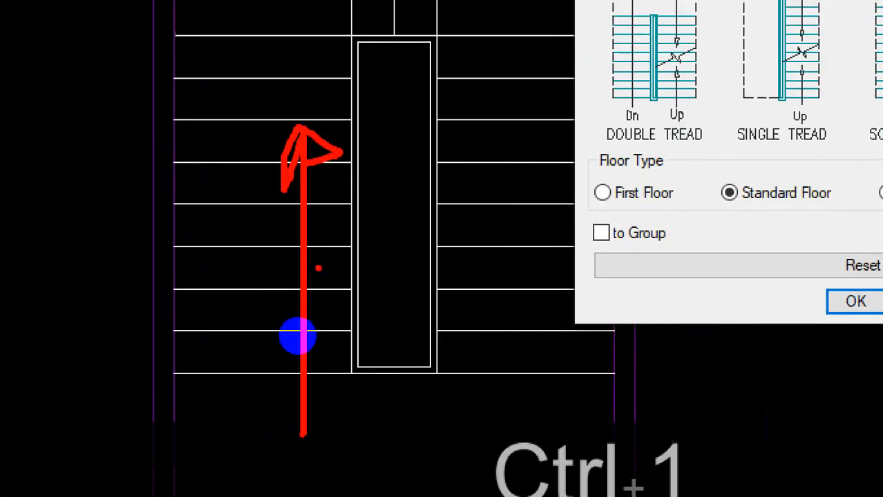
key(Escape)
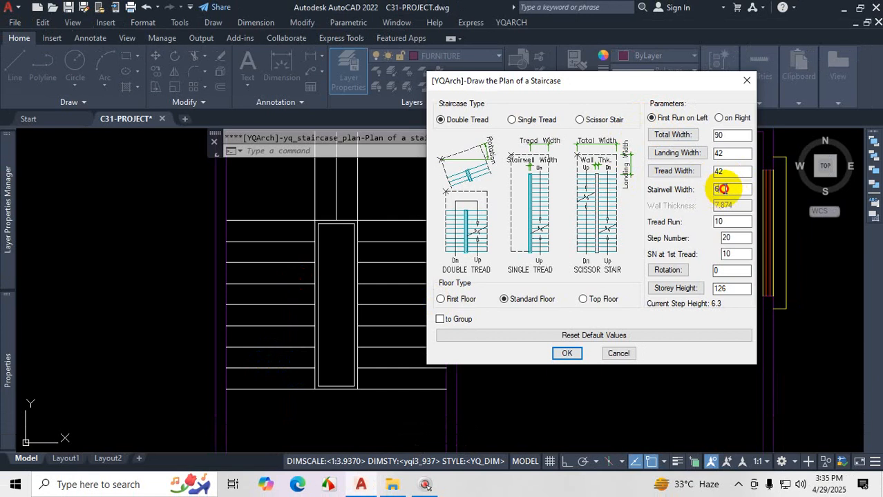
drag(722, 188, 685, 187)
text(20)
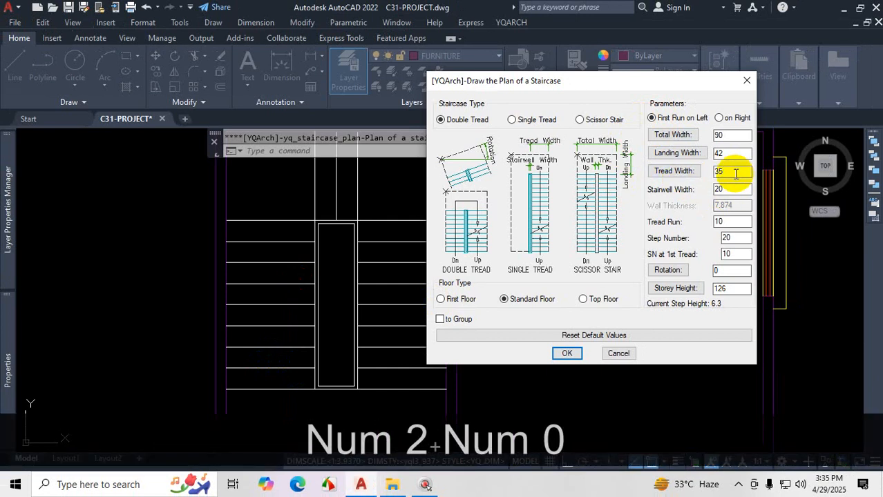
text(42)
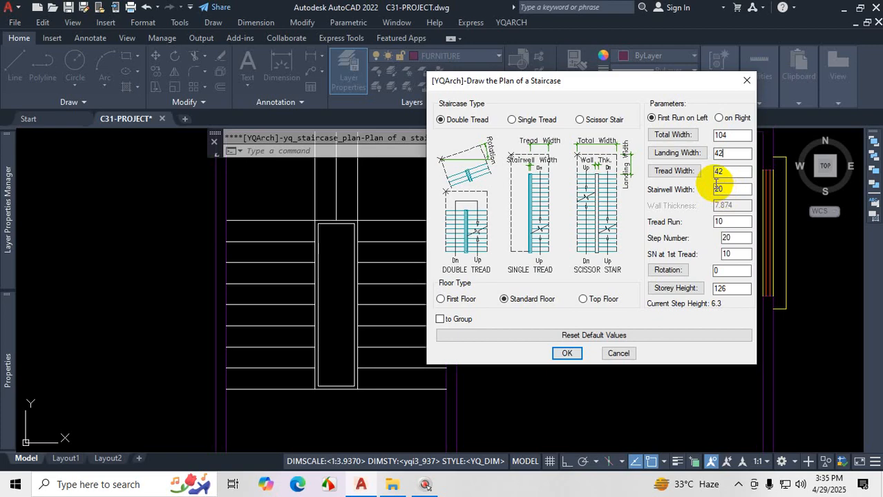
Step: Set the staircase's step number to 18 and the step count at the first tread to 9
key(ctrl+1)
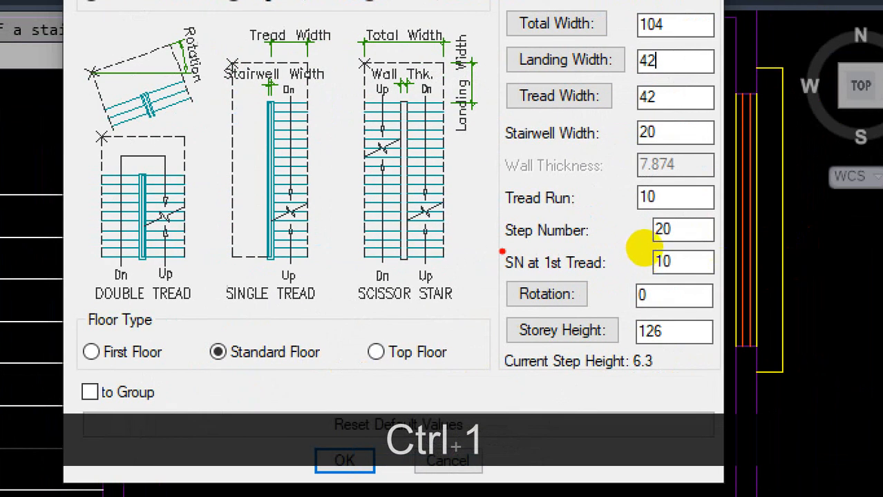
mouse_move(502, 251)
mouse_down()
mouse_move(721, 246)
mouse_move(629, 231)
mouse_up()
key(Escape)
text(18)
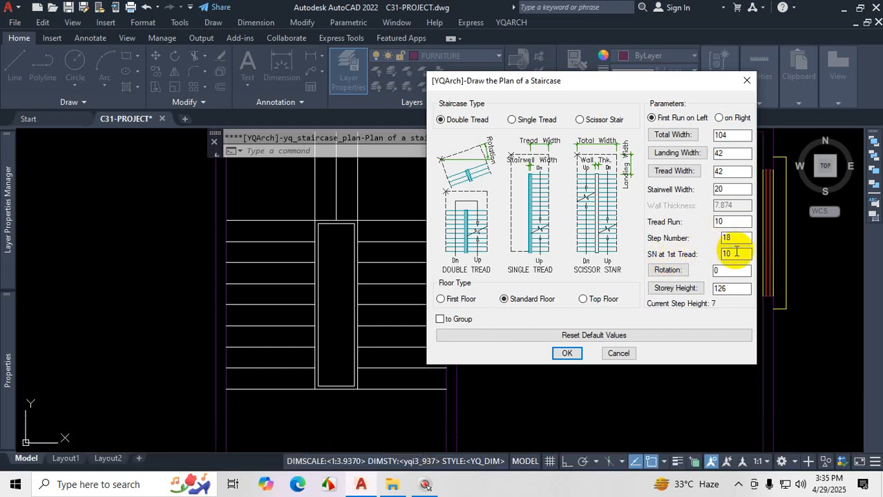
text(9)
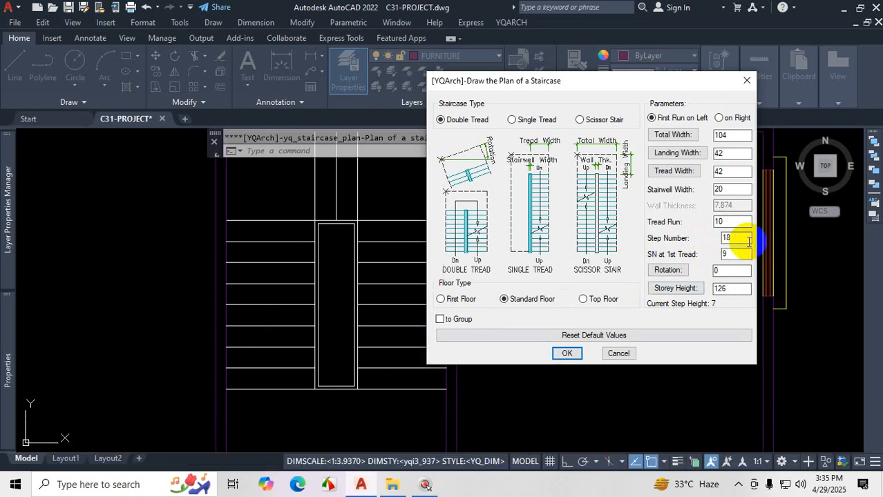
Step: Review the storey height and the current step height in the staircase parameters
click(742, 267)
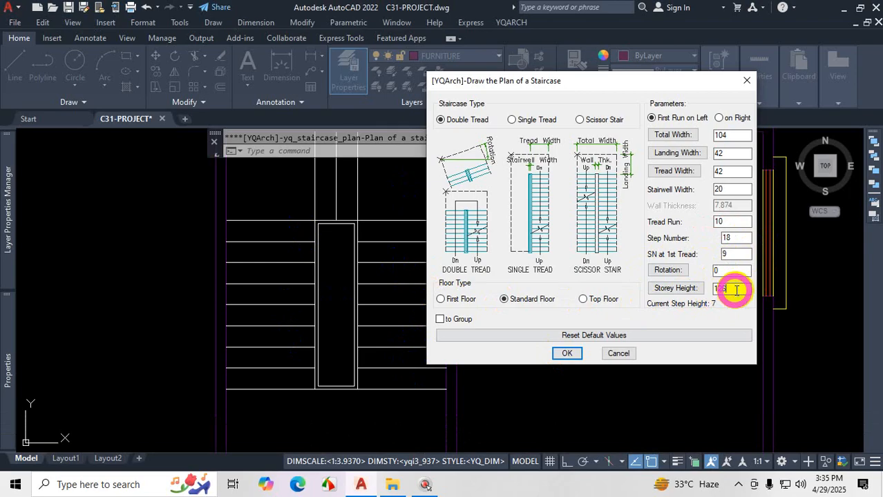
key(ctrl+1)
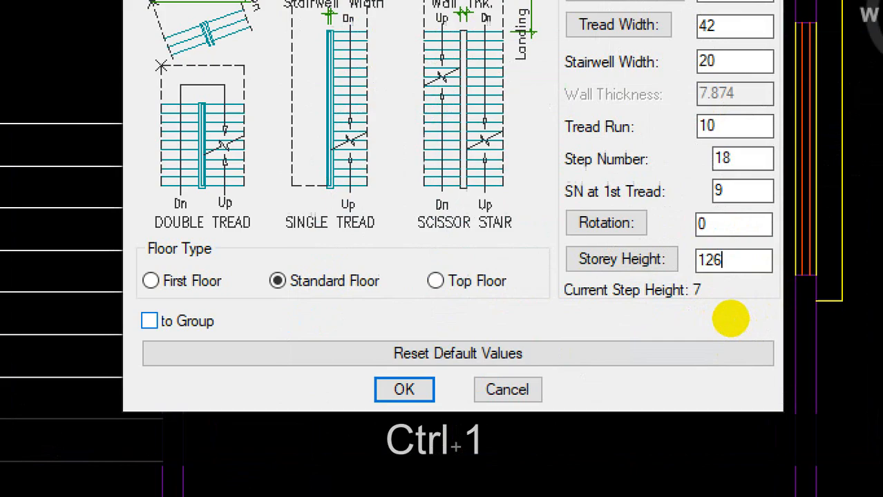
mouse_move(726, 298)
mouse_down()
mouse_move(698, 300)
mouse_move(735, 310)
mouse_up()
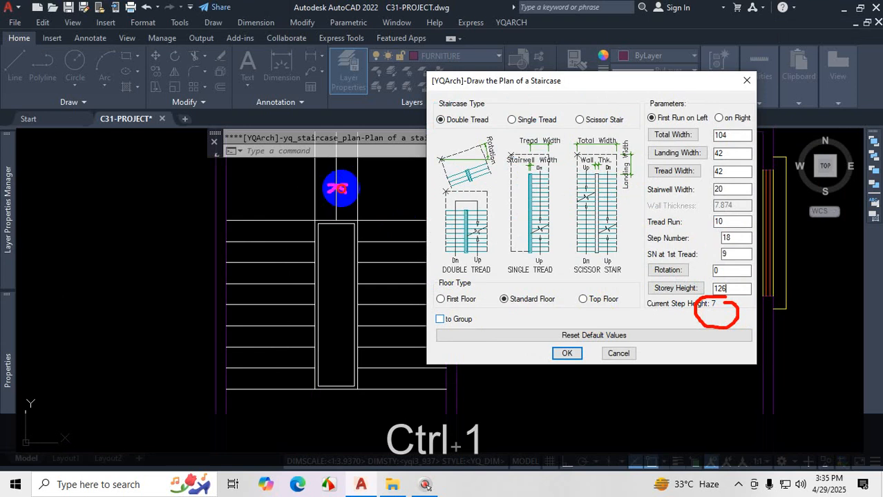
drag(722, 312, 709, 304)
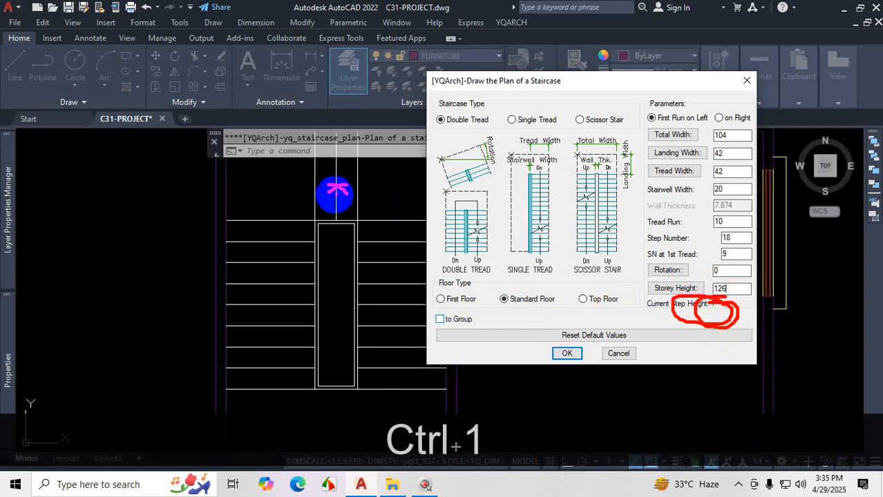
mouse_move(343, 170)
mouse_down()
mouse_move(310, 195)
mouse_move(347, 201)
mouse_move(338, 202)
mouse_up()
key(Escape)
drag(714, 289, 815, 294)
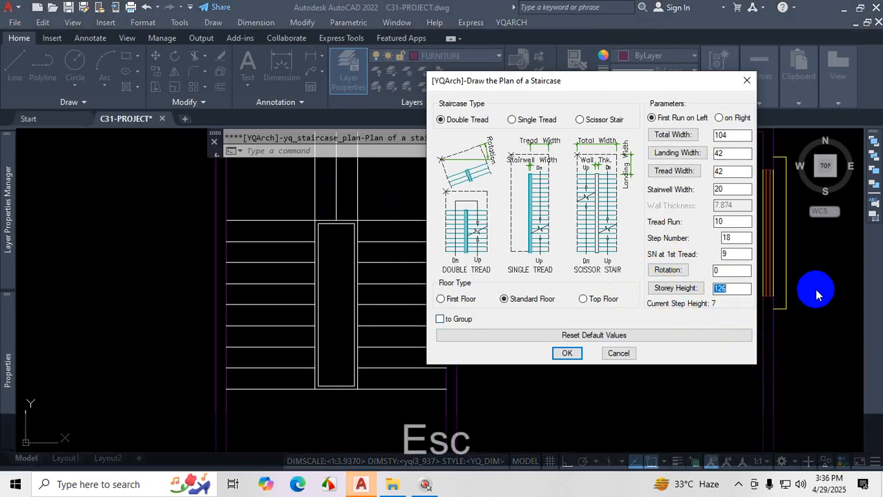
click(733, 291)
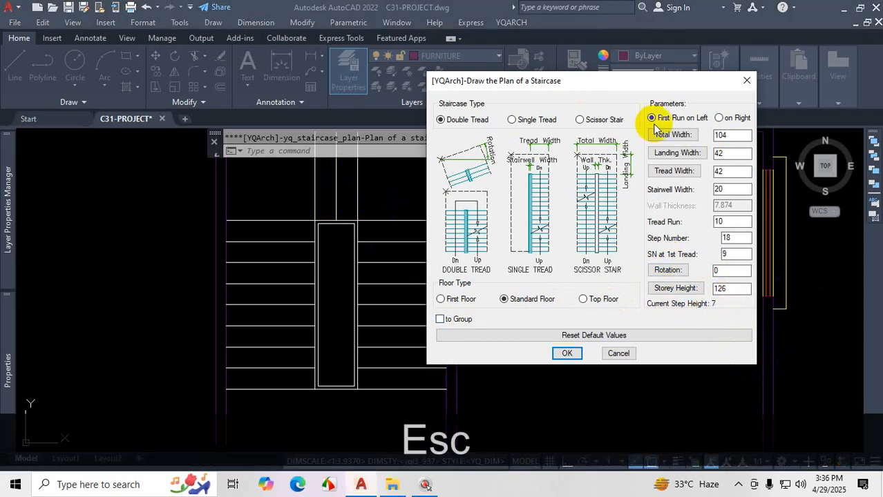
Step: Accept the staircase parameters and insert the stair at the upper-left inner corner of the second floor plan's stair room
click(566, 354)
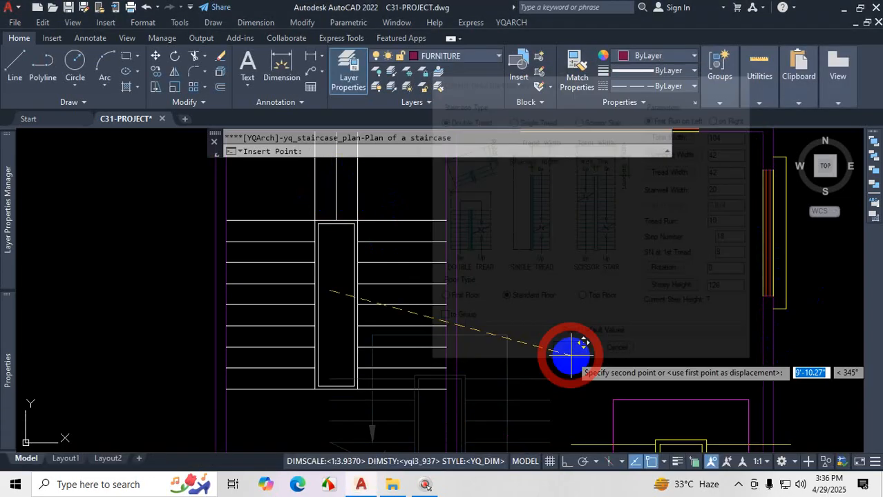
scroll(434, 262, down, 5)
scroll(577, 258, up, 8)
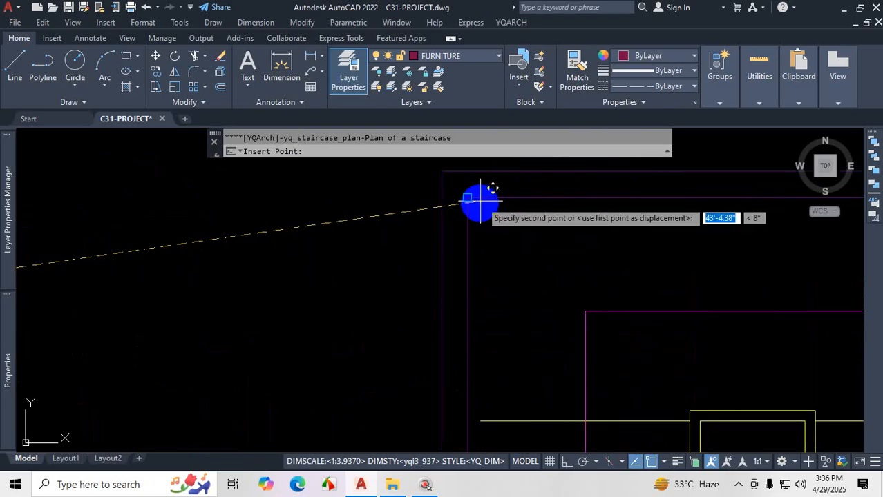
click(467, 198)
scroll(459, 196, down, 4)
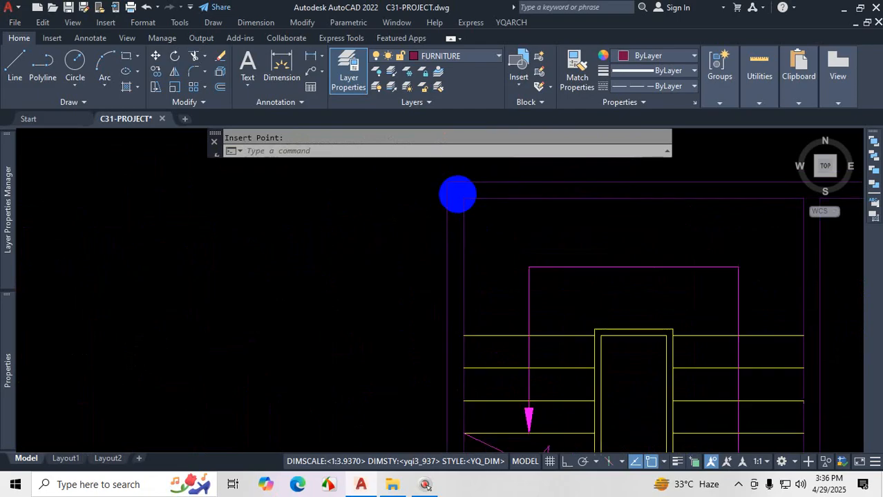
Step: Inspect the inserted staircase's treads, direction arrows and fit within the stair room, comparing it with the neighbouring floor plan
scroll(605, 316, up, 2)
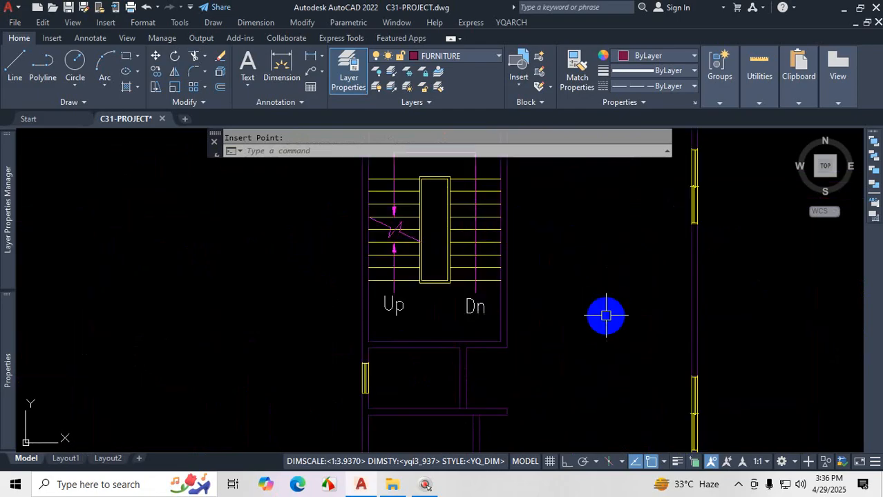
scroll(476, 200, up, 9)
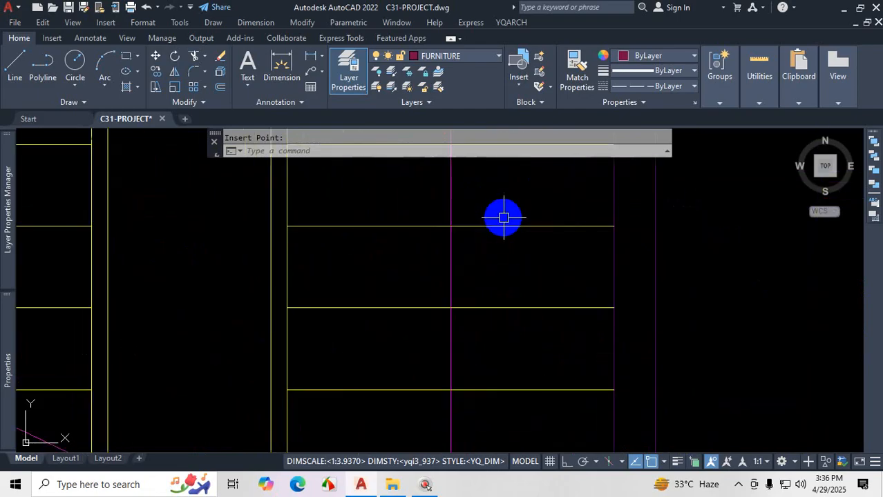
scroll(551, 276, down, 10)
scroll(549, 300, down, 3)
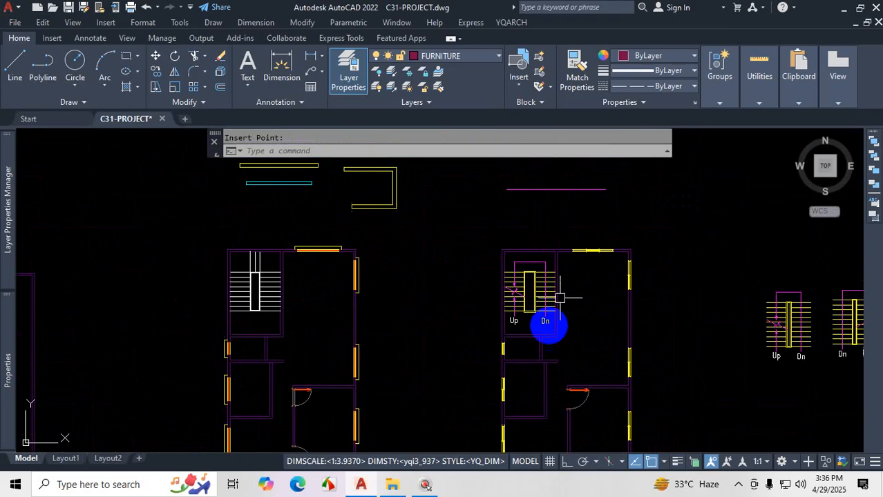
scroll(517, 337, up, 3)
scroll(542, 320, up, 2)
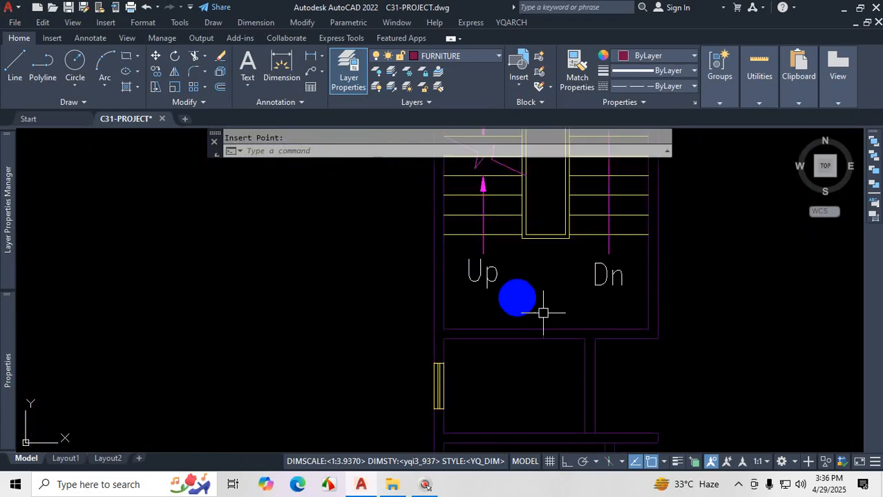
scroll(528, 304, down, 5)
scroll(525, 291, up, 2)
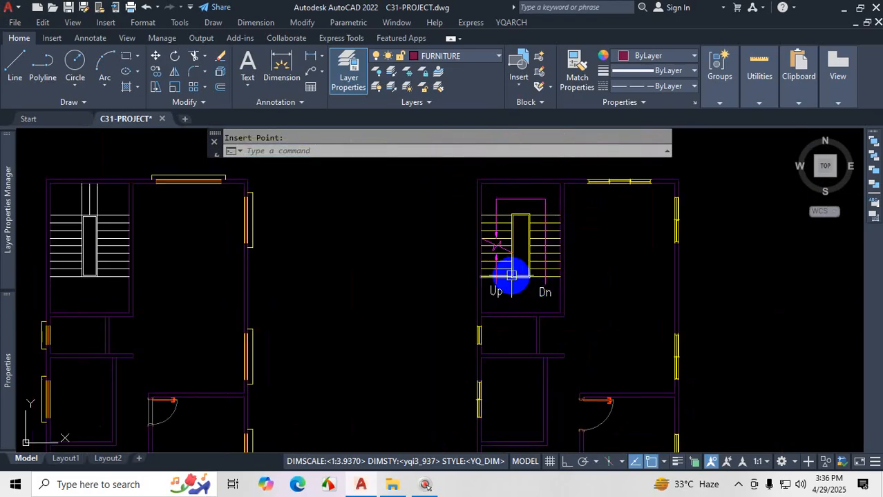
scroll(515, 271, down, 8)
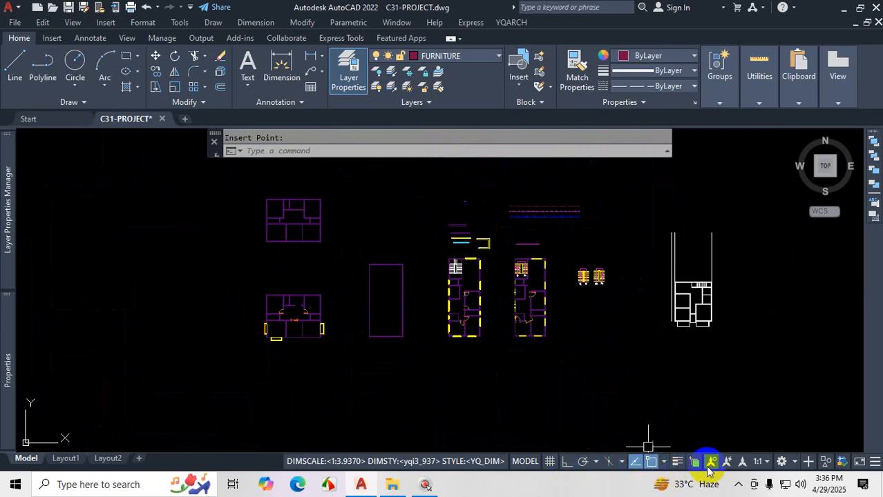
Step: Switch to the C-29 STRUCTURE drawing and examine the flight width of the staircase beside the parking area
click(739, 485)
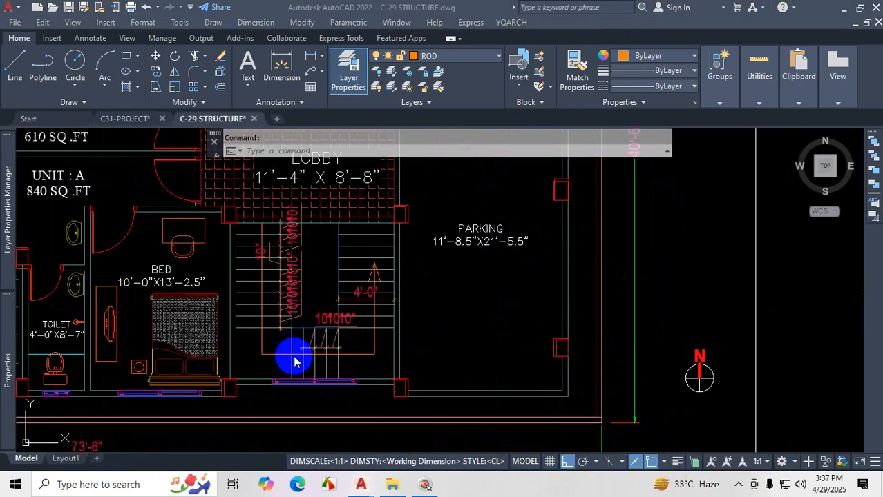
scroll(324, 274, up, 3)
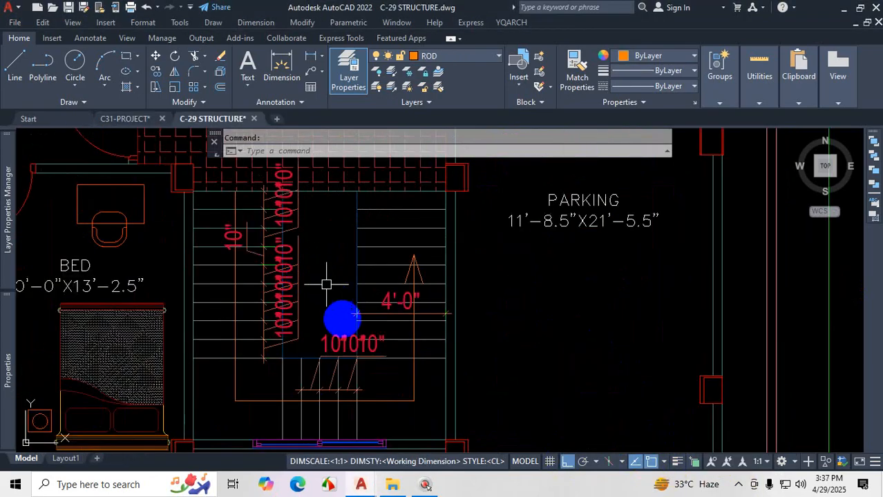
key(ctrl+1)
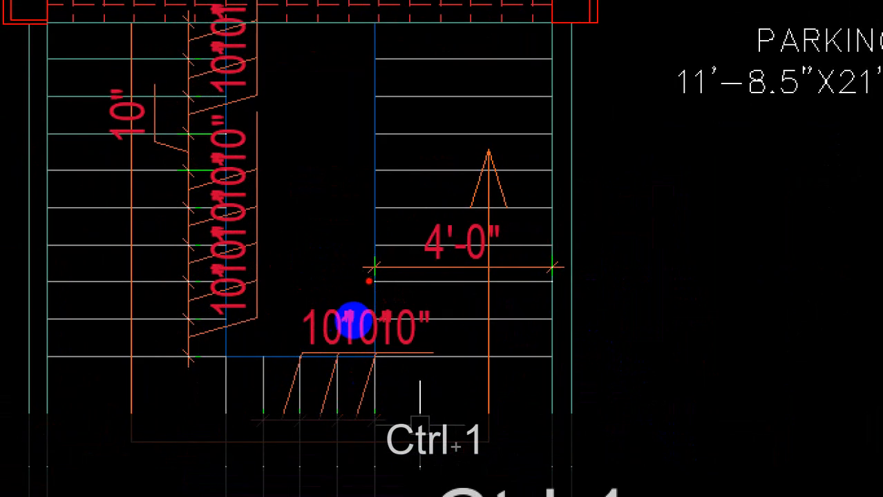
drag(372, 272, 549, 267)
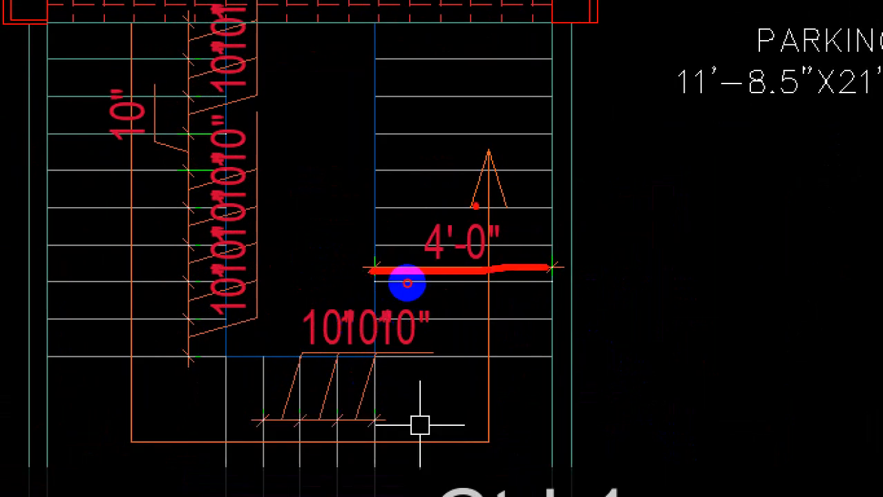
mouse_move(476, 205)
mouse_down()
mouse_move(467, 280)
mouse_move(483, 210)
mouse_up()
drag(392, 206, 393, 206)
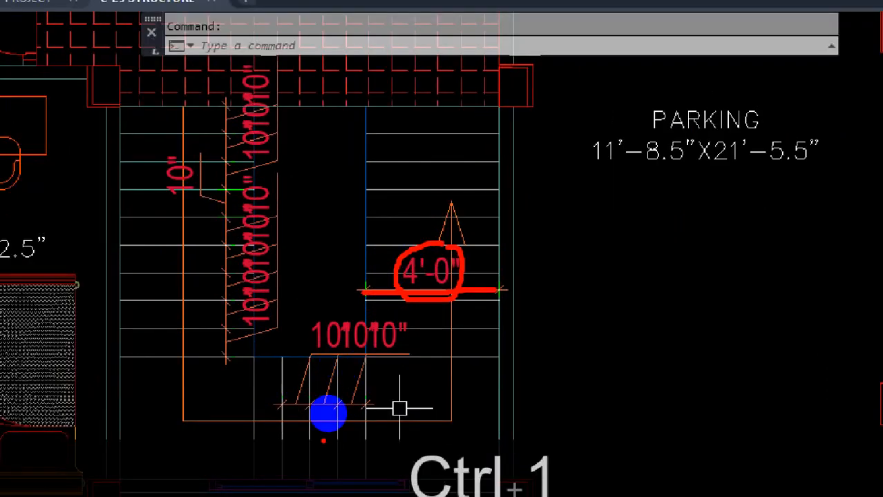
key(Escape)
scroll(315, 378, down, 2)
scroll(313, 413, up, 4)
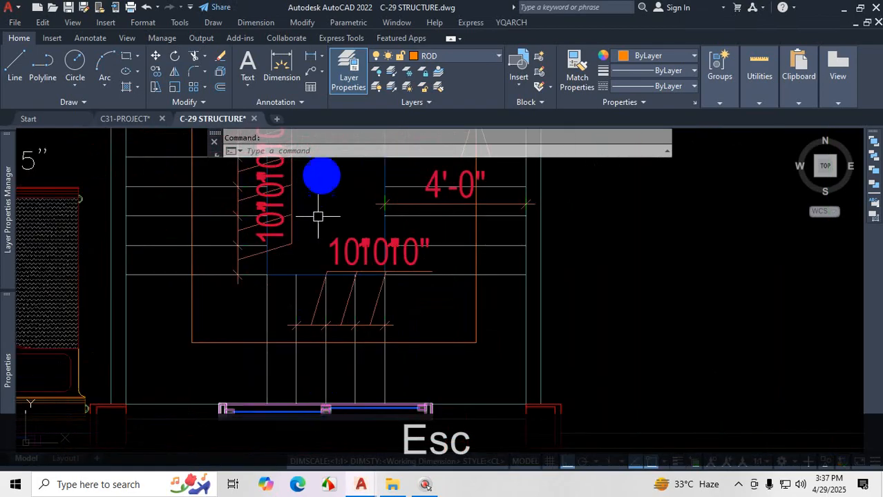
click(281, 63)
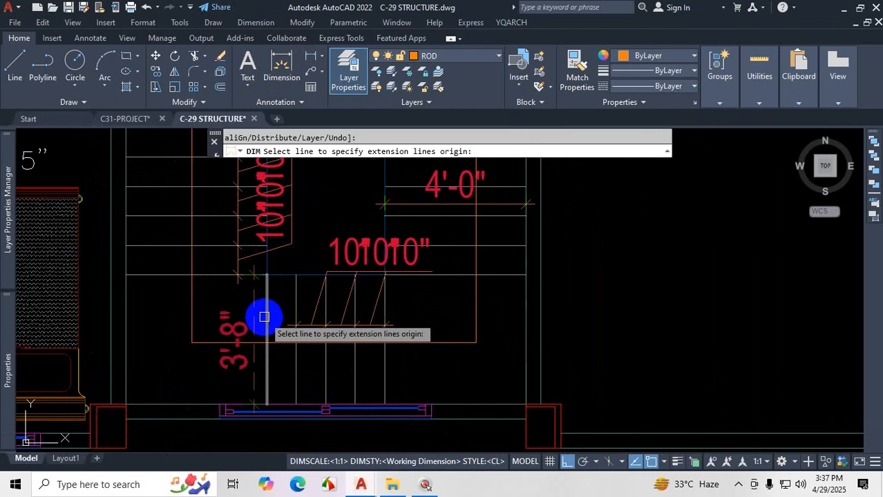
click(265, 274)
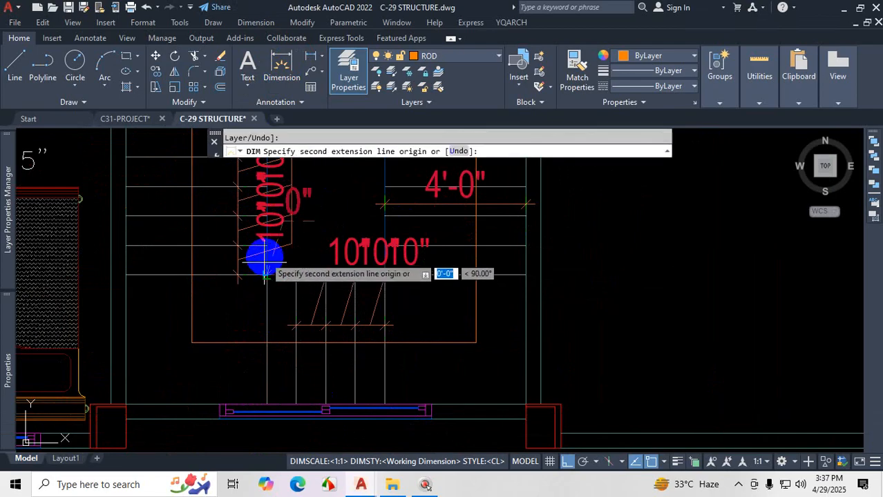
scroll(265, 249, up, 3)
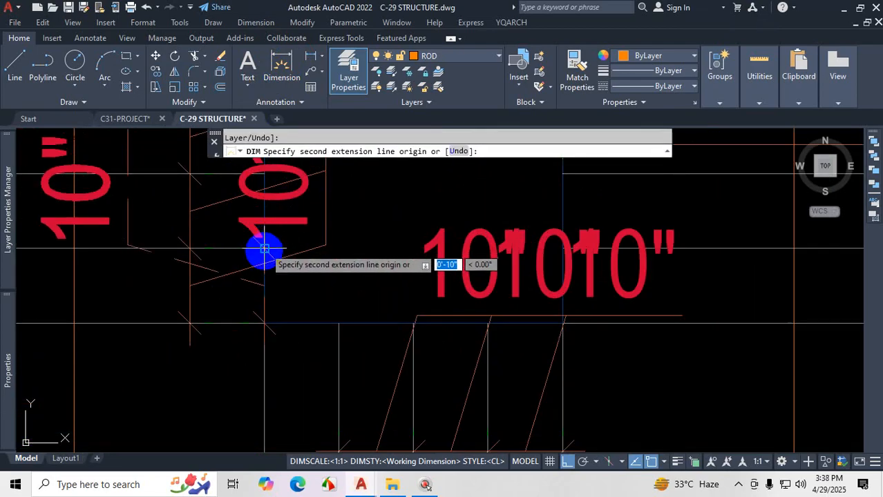
key(Escape)
scroll(337, 305, down, 5)
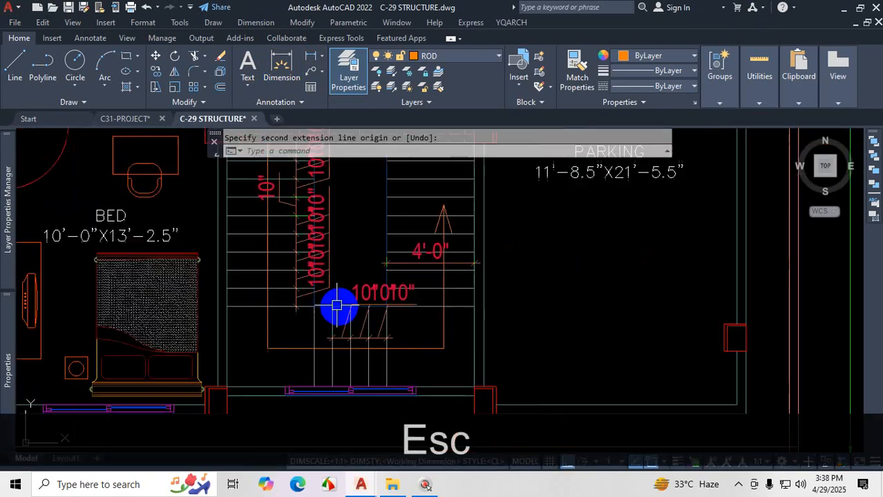
Step: Examine the treads crossing the staircase landing and how they connect the two flights
scroll(355, 305, down, 3)
scroll(360, 356, up, 6)
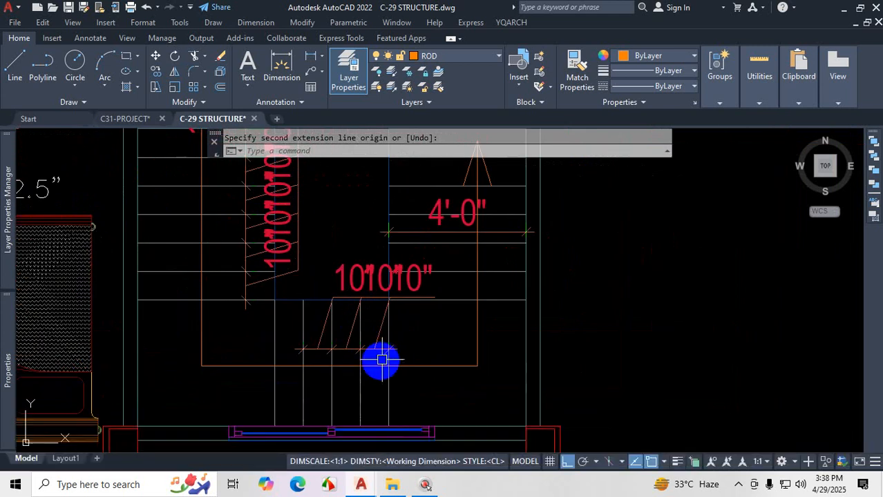
key(ctrl+1)
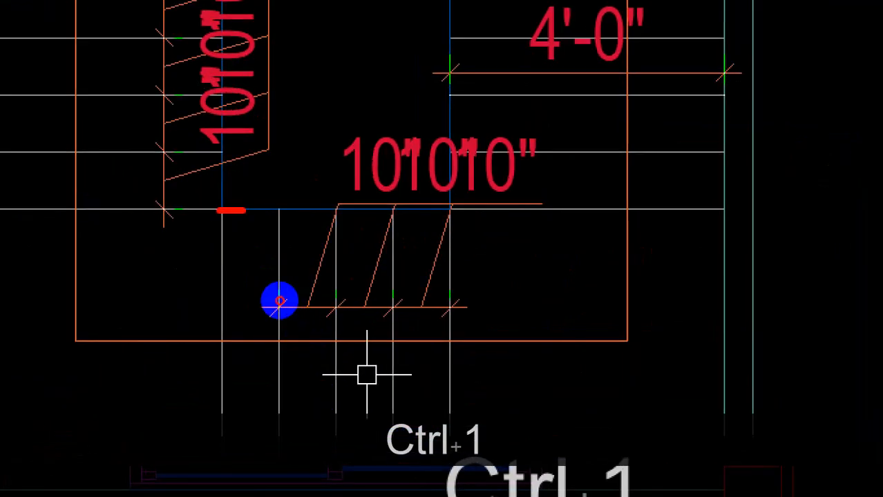
drag(245, 210, 453, 203)
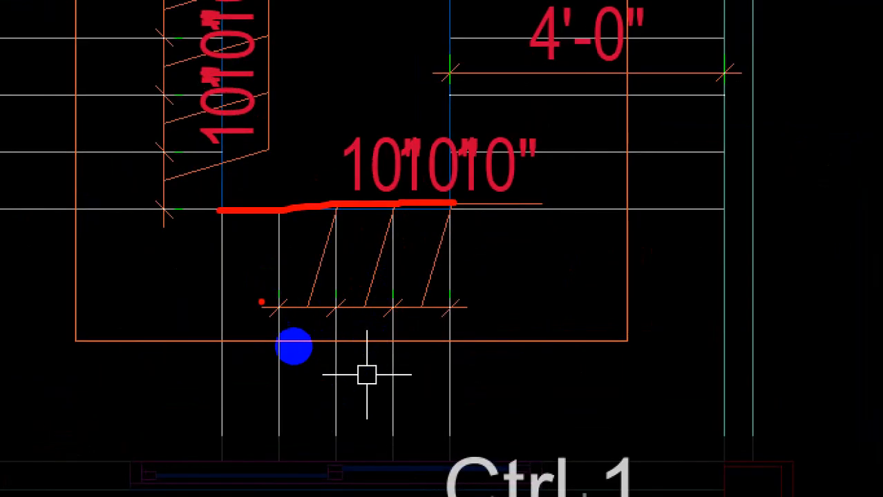
drag(252, 299, 400, 295)
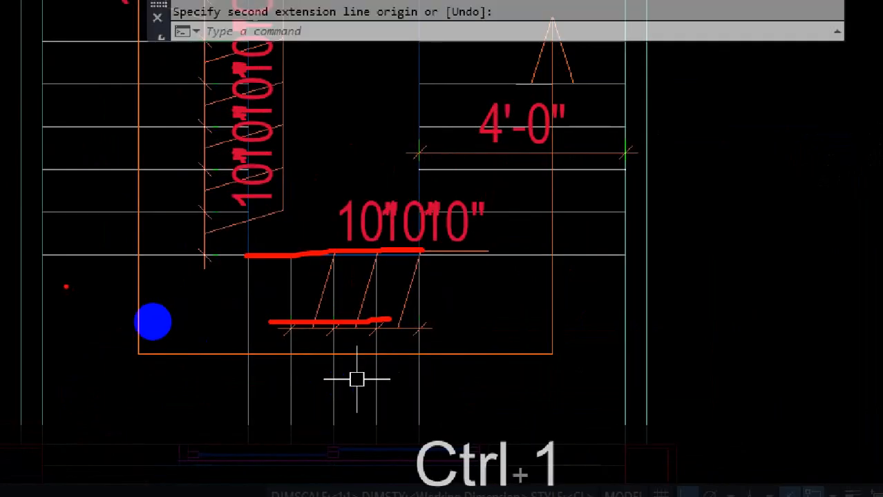
drag(49, 260, 246, 257)
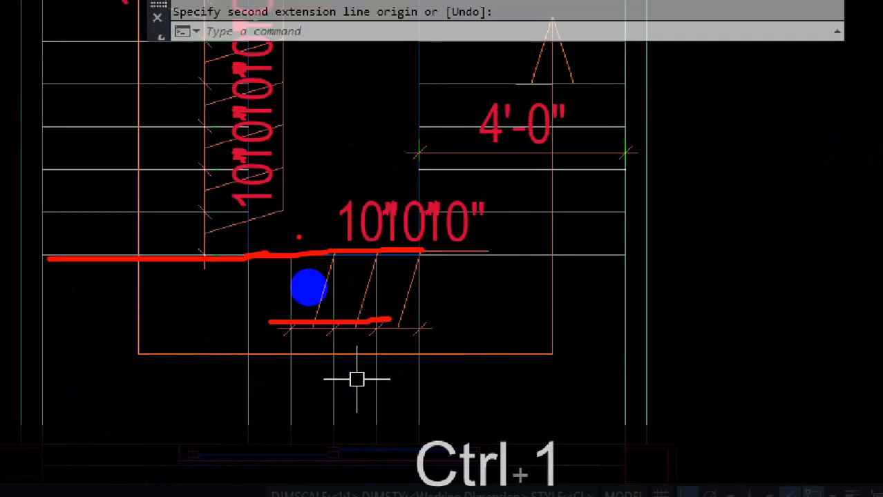
drag(242, 215, 398, 199)
drag(332, 159, 403, 143)
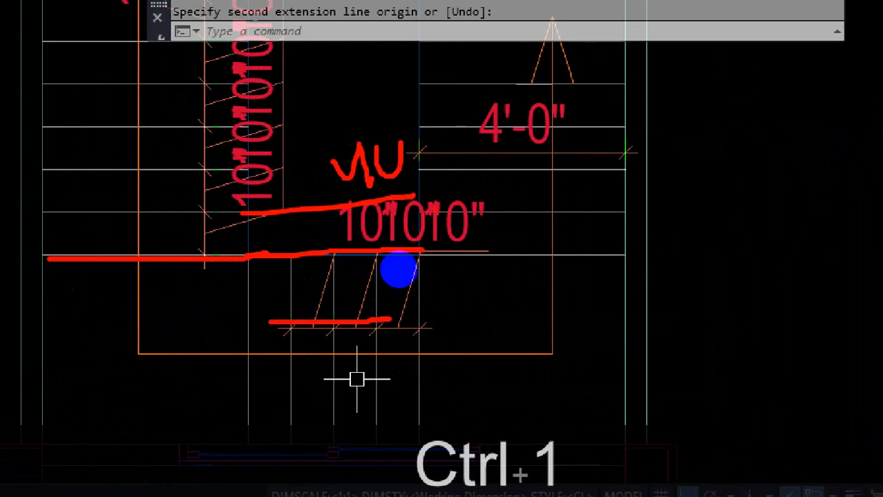
drag(414, 204, 628, 193)
drag(531, 253, 549, 440)
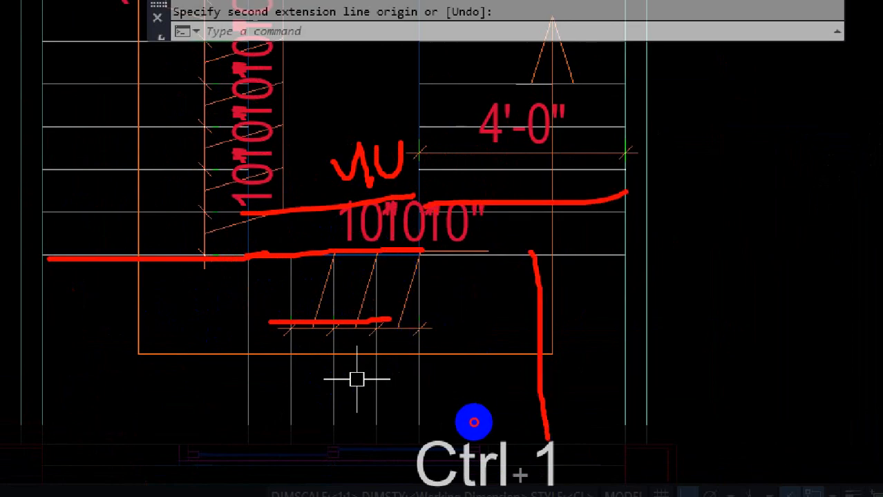
key(Escape)
scroll(422, 373, down, 2)
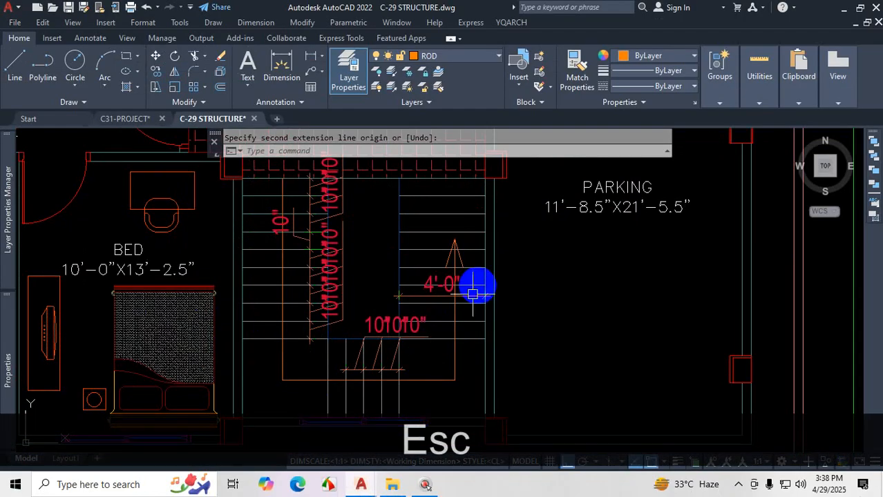
Step: Examine the treads along the flight beside the parking area to work out its step count
key(ctrl+1)
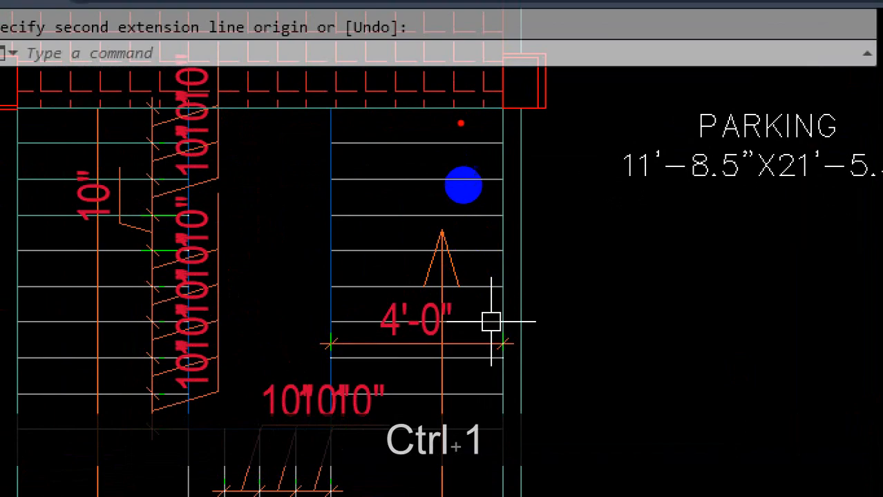
drag(452, 127, 455, 273)
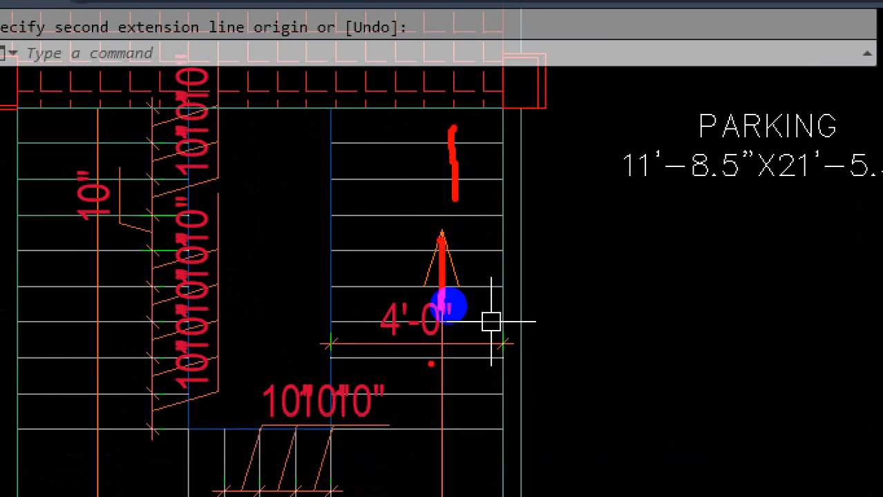
drag(438, 380, 434, 415)
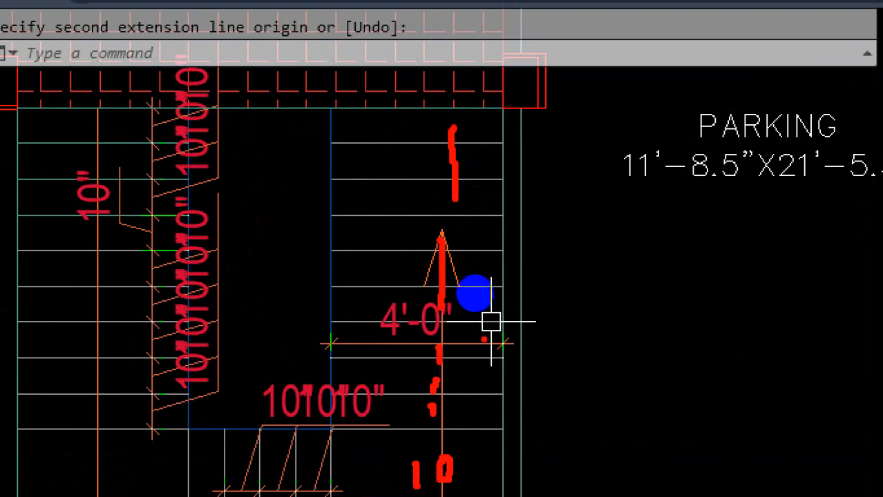
key(Escape)
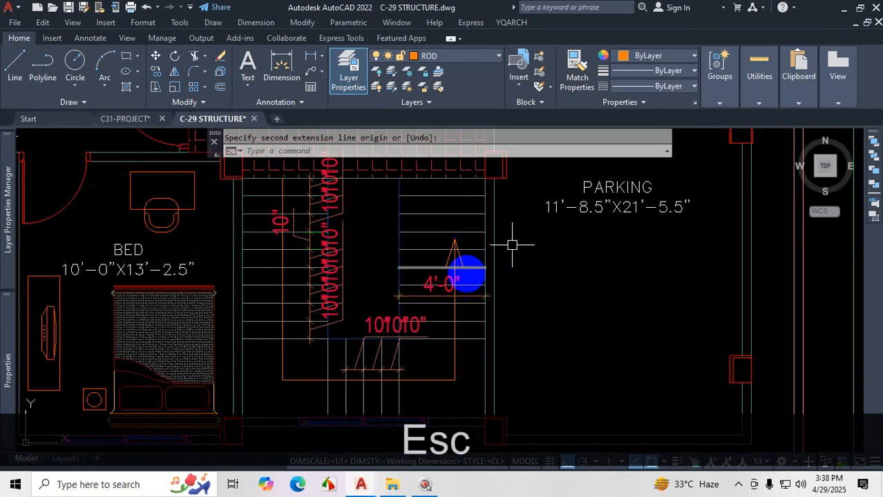
scroll(485, 311, down, 4)
scroll(451, 280, up, 2)
scroll(451, 280, up, 2)
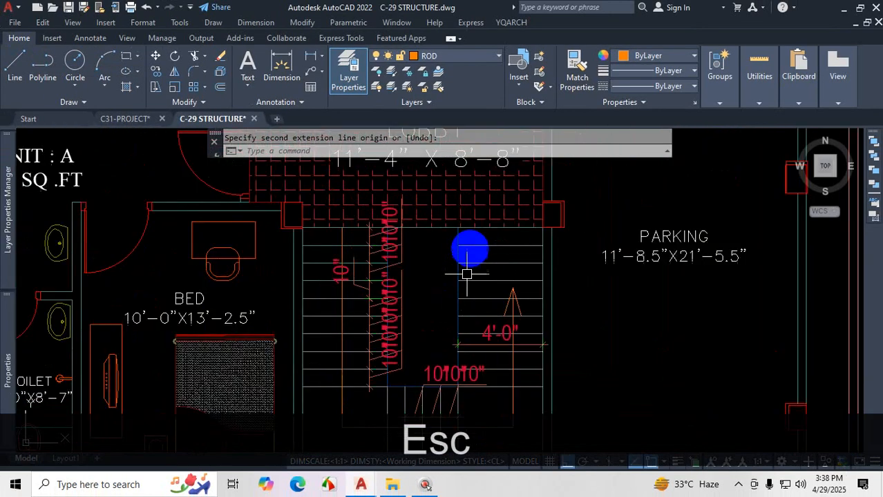
Step: Erase the old treads, railing lines and dimensions from the ground floor stair room, keeping the direction arrow
click(476, 235)
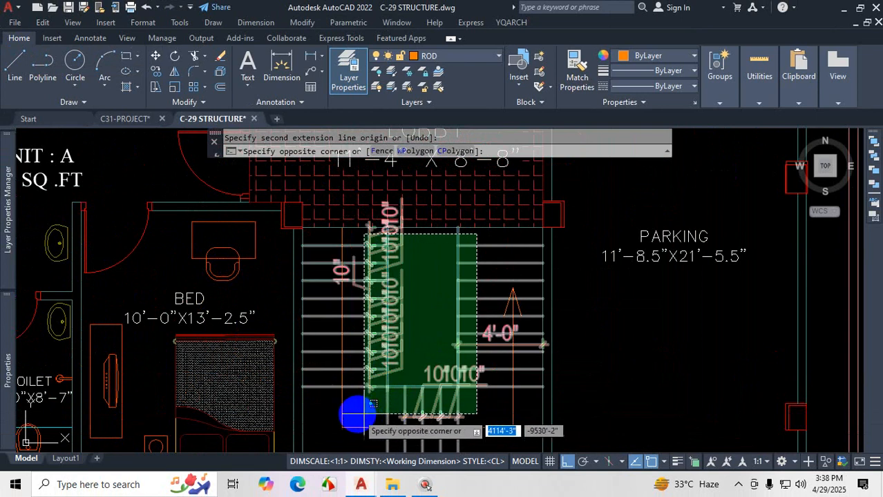
click(366, 415)
key(Delete)
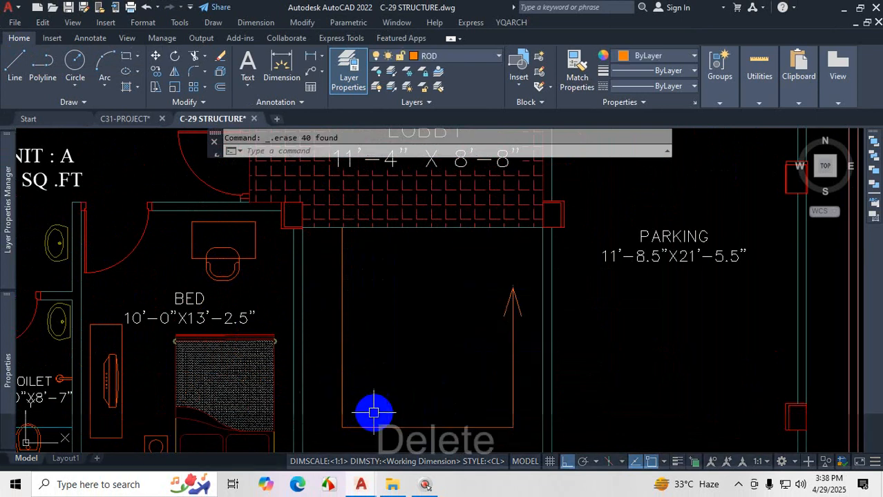
scroll(426, 341, down, 3)
scroll(437, 354, up, 2)
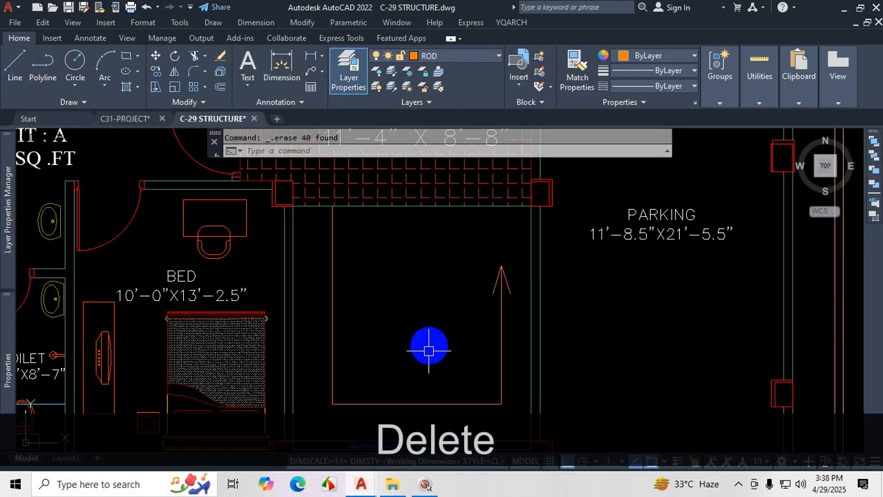
Step: Start a YQArch staircase plan and set stairwell width 40, tread width 48 and landing width 44
scroll(472, 256, down, 4)
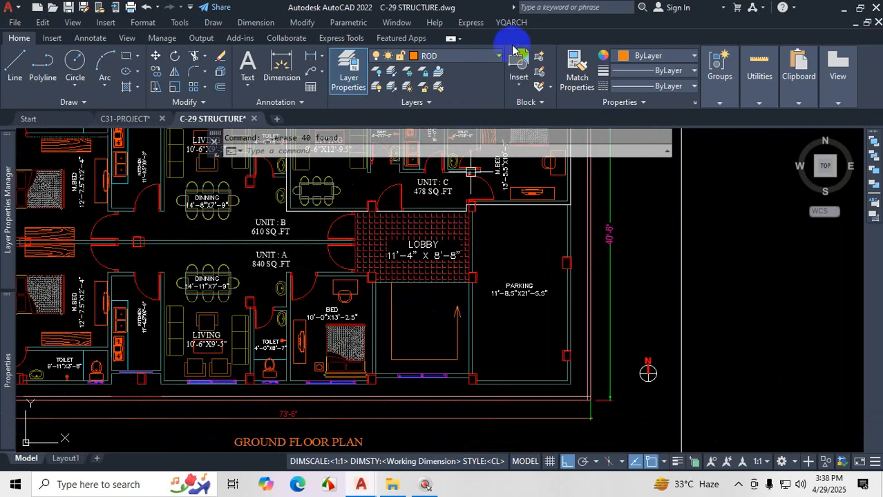
click(514, 25)
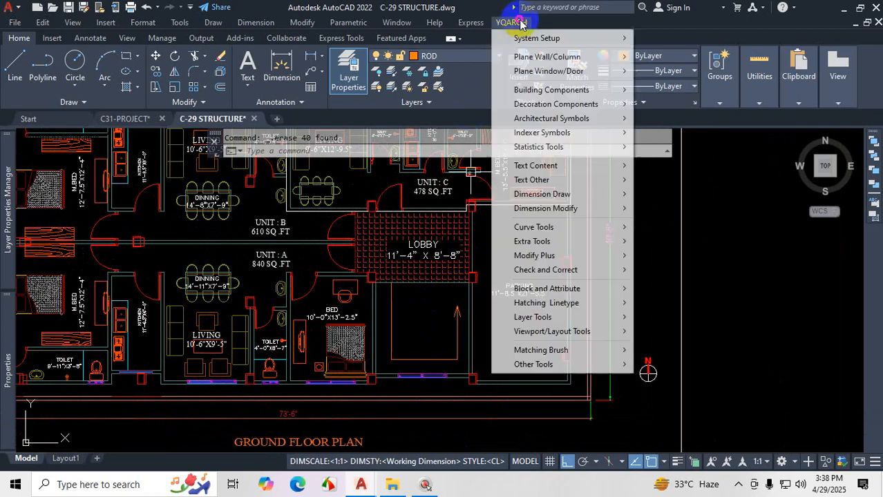
mouse_move(587, 97)
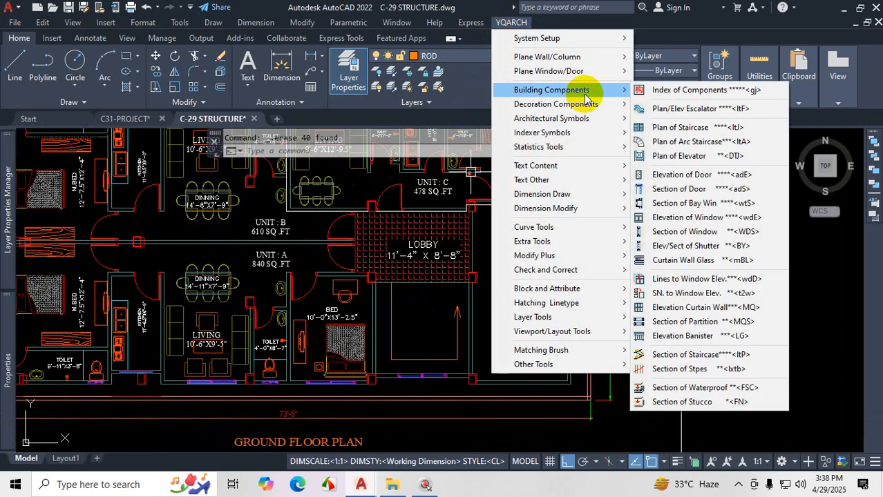
click(651, 128)
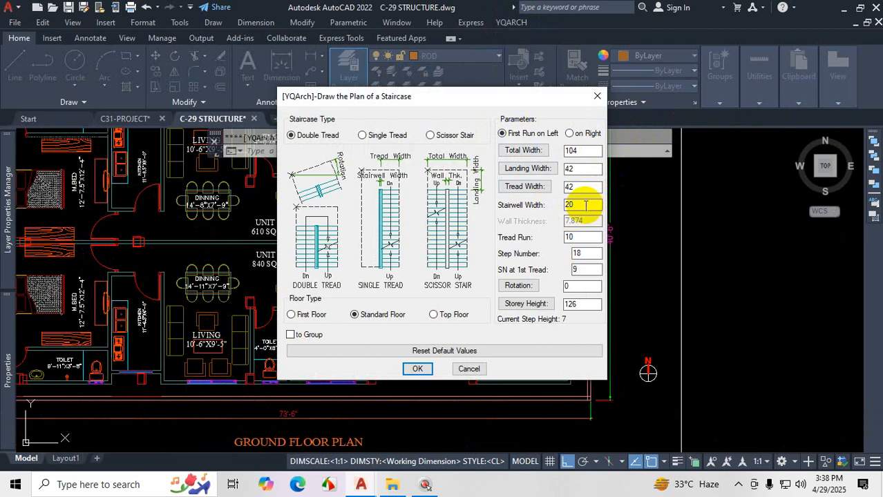
drag(586, 205, 545, 211)
text(40)
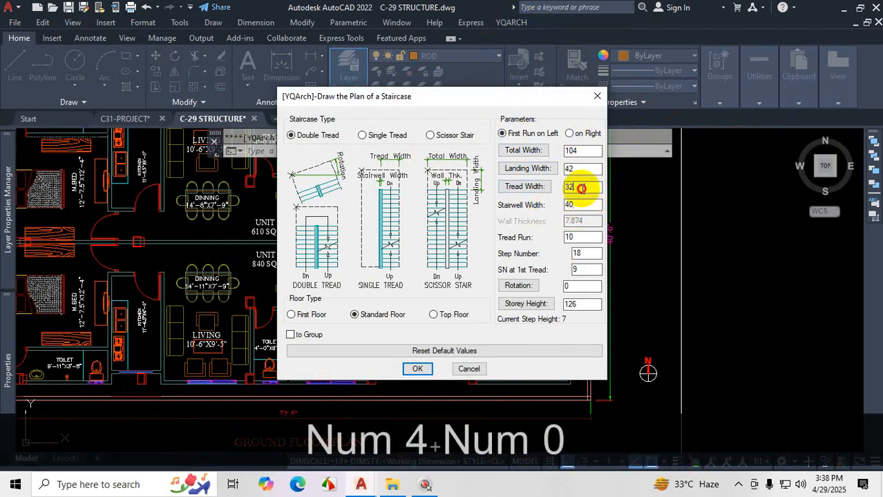
drag(581, 189, 558, 192)
text(48)
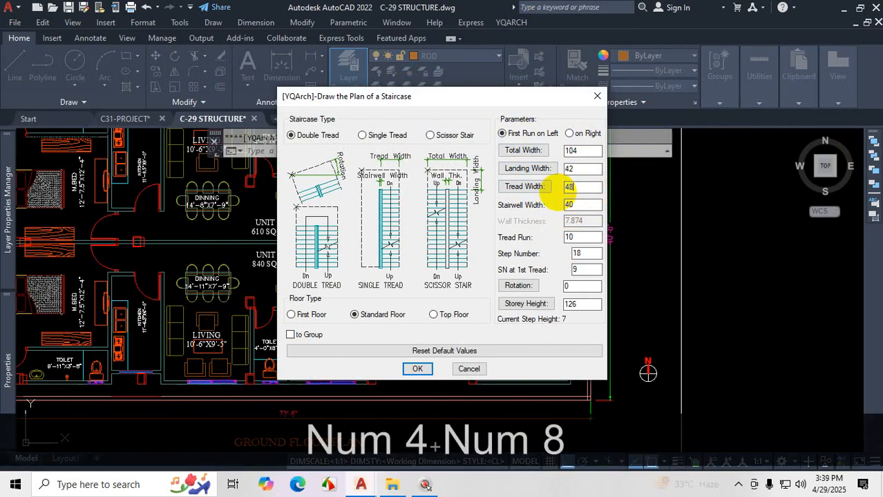
drag(572, 170, 548, 171)
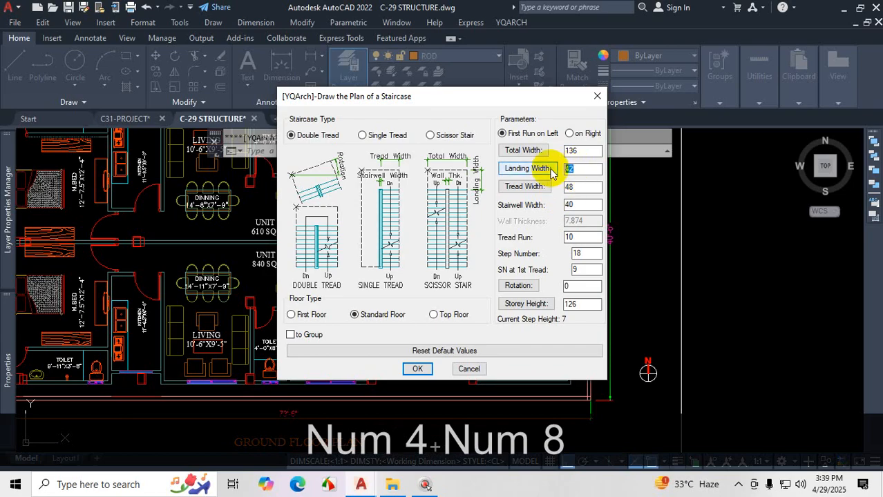
text(44)
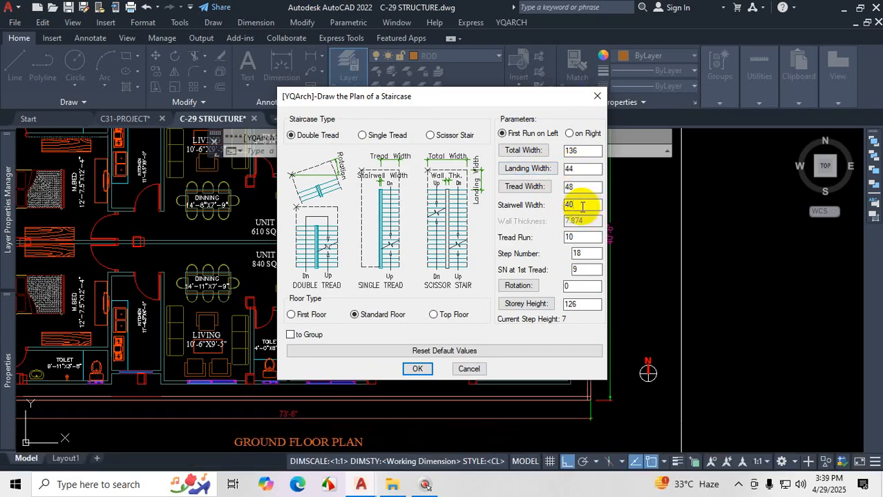
Step: Set the staircase's step number to 20 and the step number at the first tread to 10
drag(591, 254, 557, 269)
text(20)
text(10)
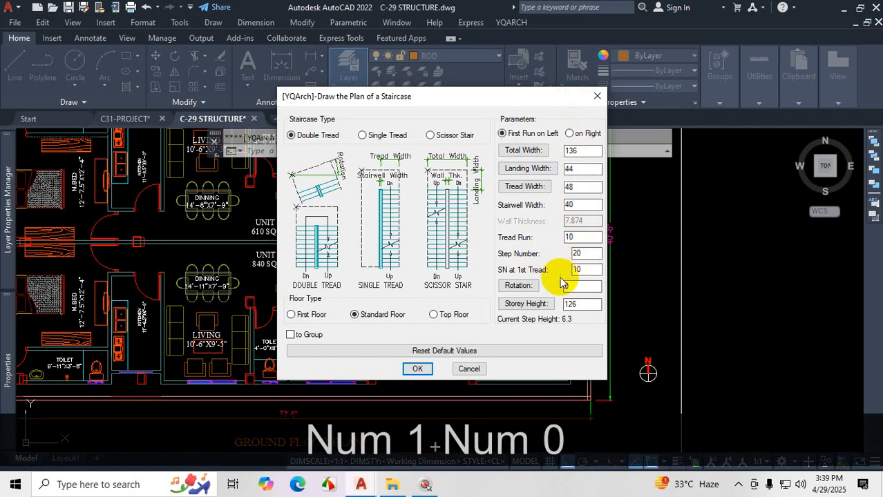
Step: Compare the orientation of the double-tread diagram with the direction arrow in the ground floor stair room
drag(473, 102, 743, 99)
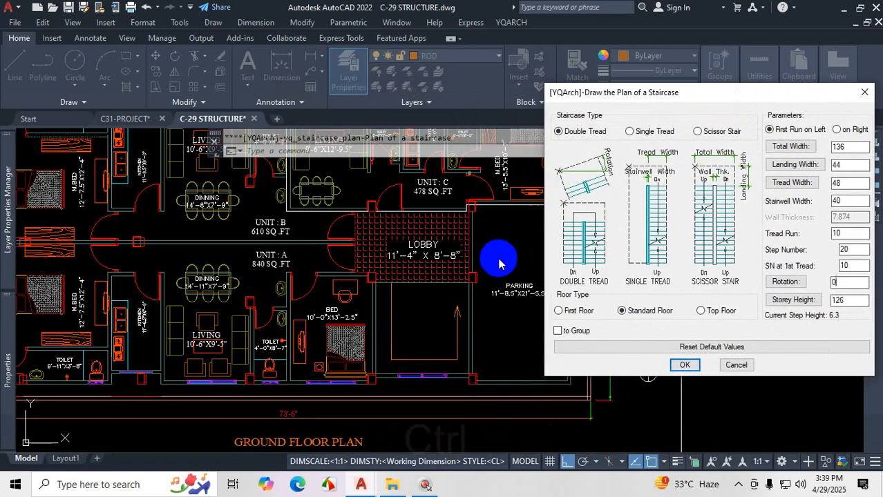
key(ctrl+1)
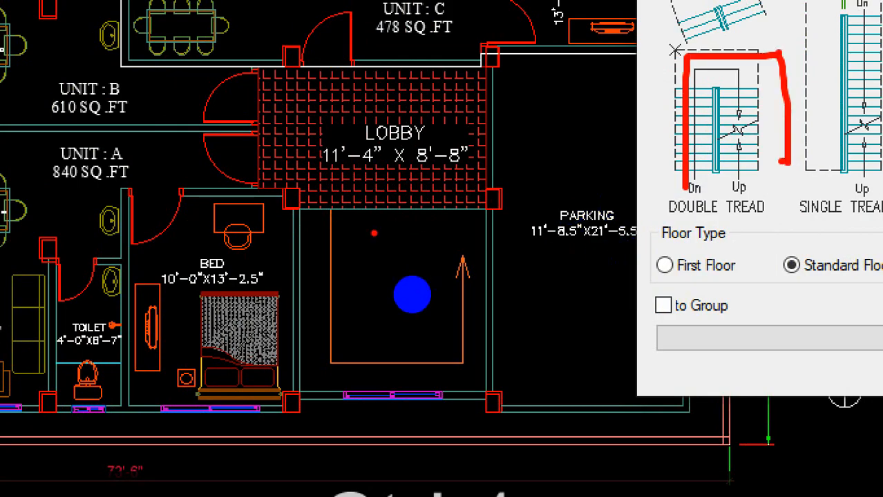
mouse_move(334, 204)
mouse_down()
mouse_move(400, 342)
mouse_move(448, 357)
mouse_move(467, 195)
mouse_up()
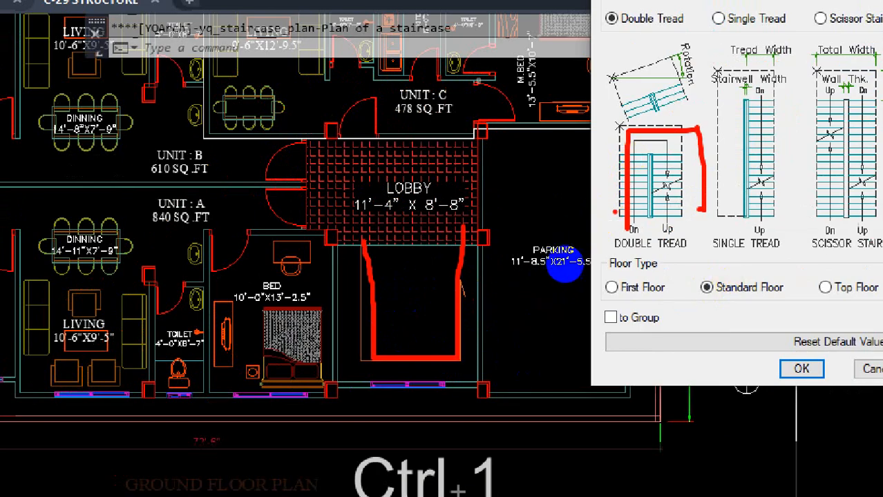
key(Escape)
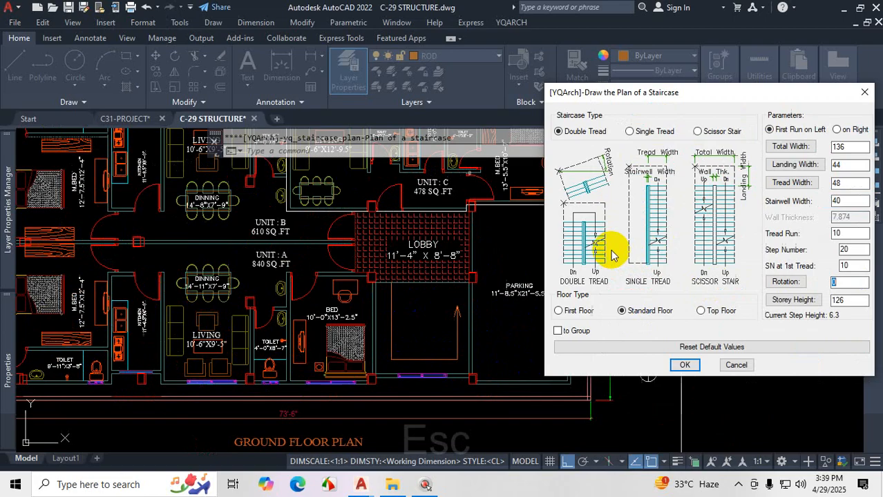
Step: Work out from the double-tread diagram which rotation makes the stair open toward the lobby
drag(725, 97, 676, 69)
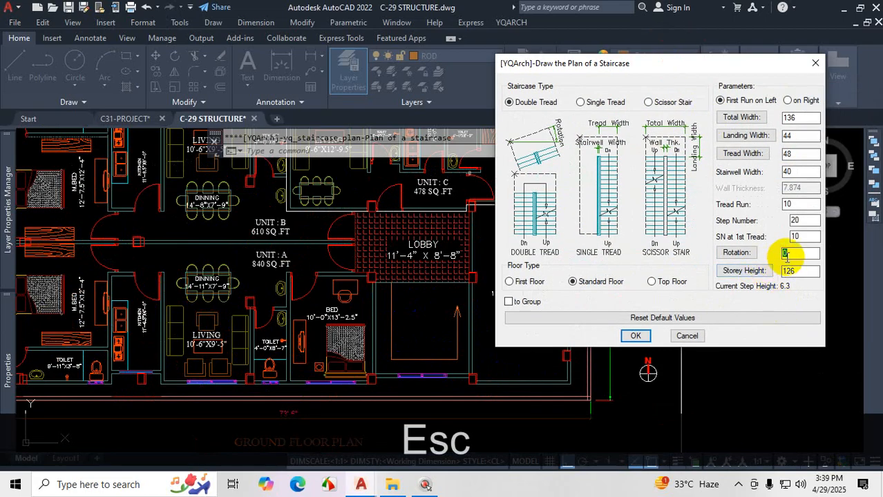
key(ctrl)
key(ctrl+1)
click(542, 274)
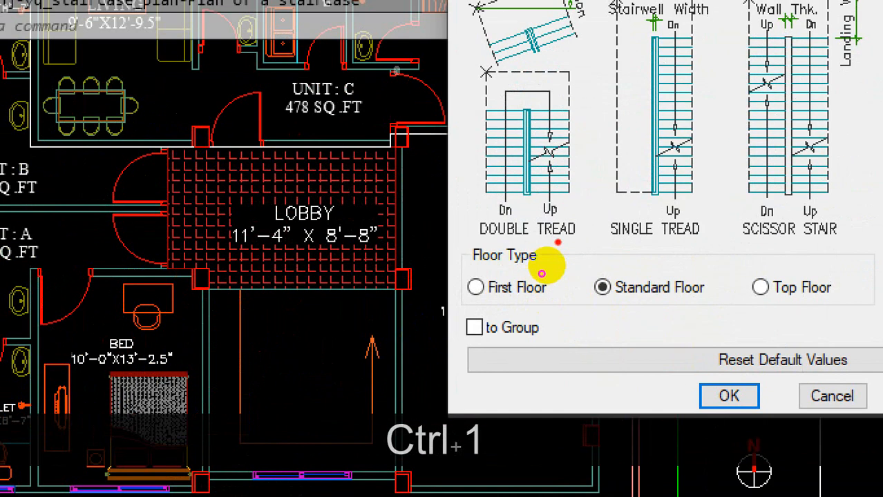
mouse_move(547, 187)
mouse_down()
mouse_move(547, 215)
mouse_move(623, 232)
mouse_up()
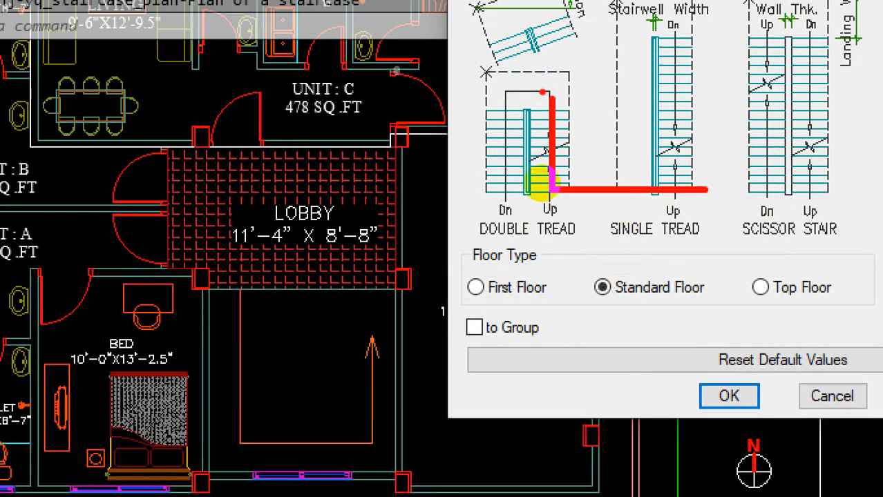
drag(545, 95, 719, 84)
drag(527, 167, 548, 283)
mouse_move(539, 247)
mouse_down()
mouse_move(568, 256)
mouse_move(587, 276)
mouse_move(601, 252)
mouse_move(613, 276)
mouse_up()
drag(720, 258, 699, 242)
mouse_move(735, 210)
mouse_down()
mouse_move(746, 221)
mouse_move(736, 209)
mouse_up()
mouse_move(705, 89)
mouse_down()
mouse_move(566, 102)
mouse_move(564, 192)
mouse_move(716, 194)
mouse_up()
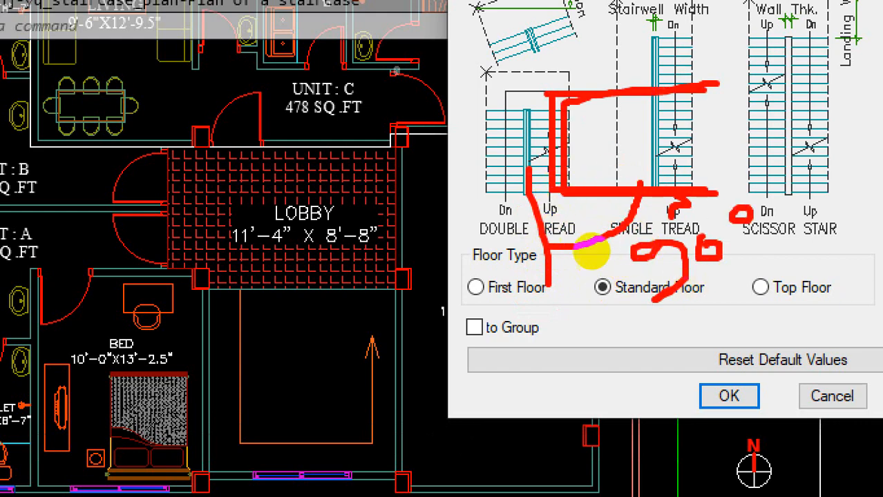
mouse_move(268, 319)
mouse_down()
mouse_move(279, 365)
mouse_move(366, 281)
mouse_up()
mouse_move(594, 238)
mouse_down()
mouse_move(585, 189)
mouse_move(537, 194)
mouse_up()
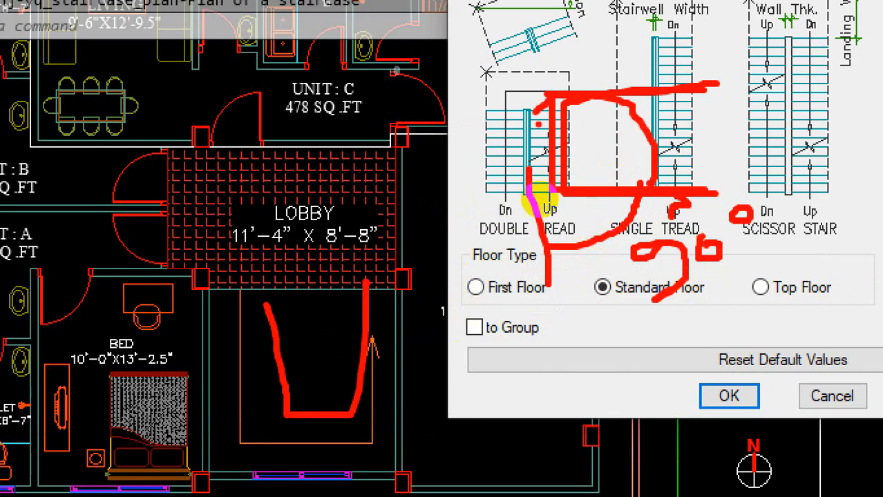
key(Escape)
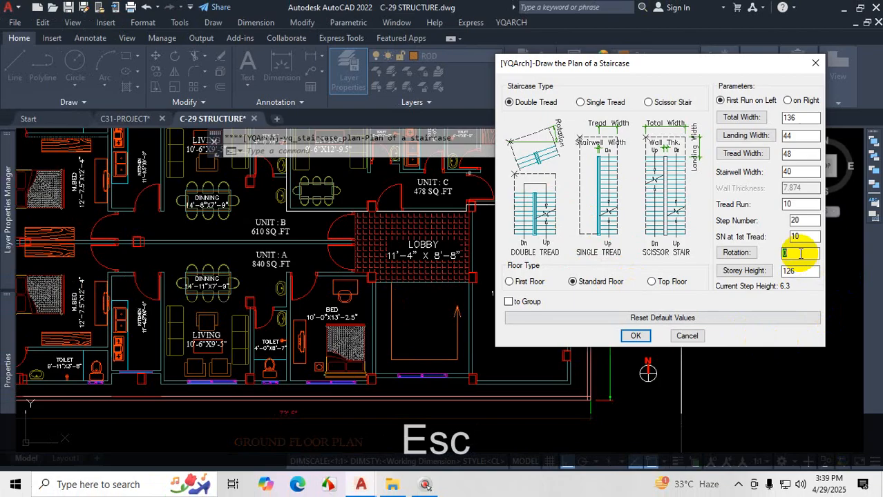
Step: Set the staircase's rotation to 180
text(180)
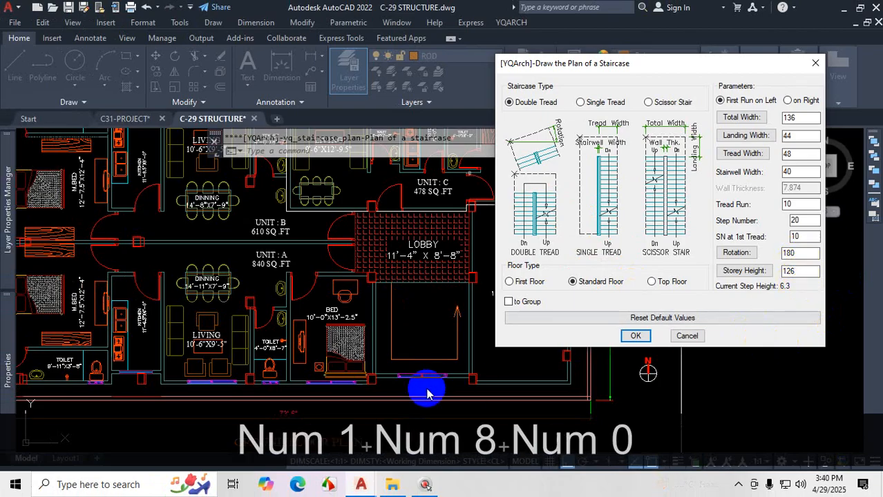
Step: Examine the ground floor stair room from the lobby side to decide which side the first run belongs on
key(ctrl+1)
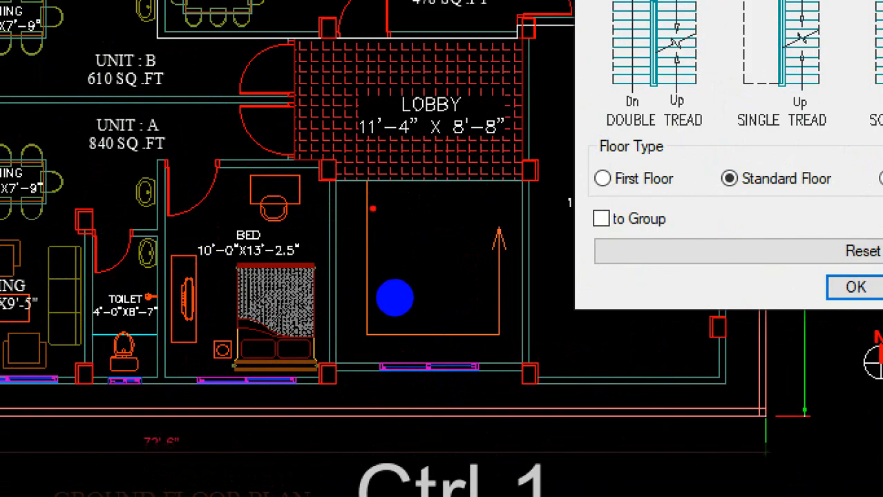
mouse_move(413, 183)
mouse_down()
mouse_move(398, 301)
mouse_move(479, 195)
mouse_up()
mouse_move(367, 201)
mouse_down()
mouse_move(367, 229)
mouse_move(381, 224)
mouse_up()
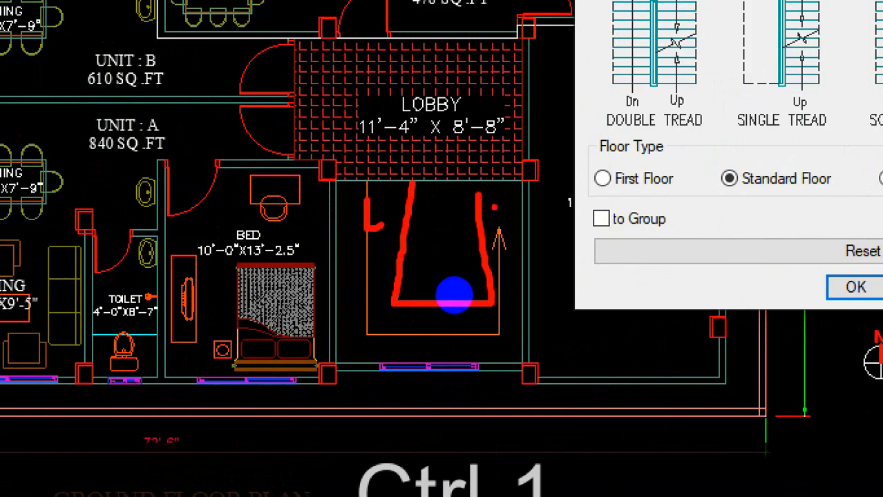
click(474, 310)
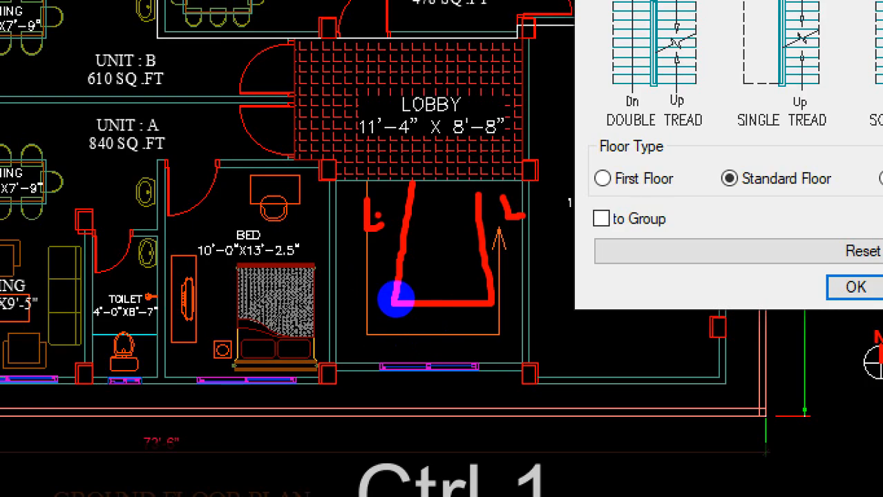
drag(444, 119, 429, 190)
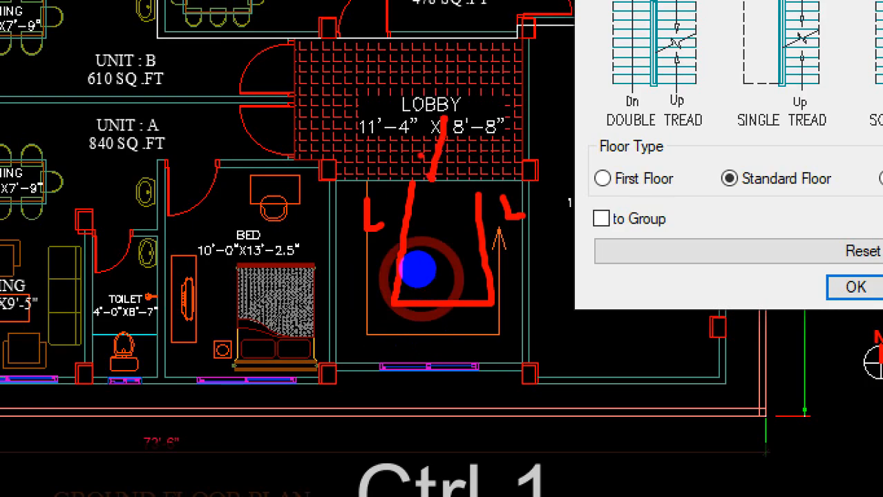
drag(420, 156, 444, 158)
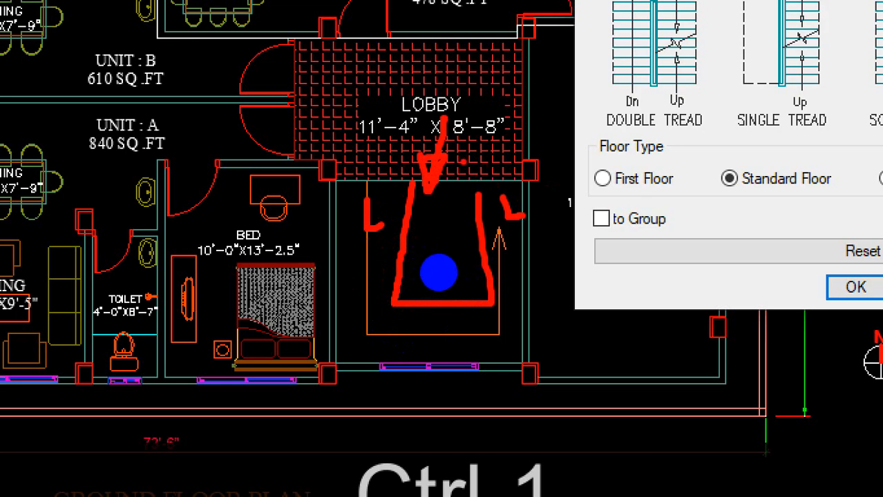
drag(444, 278, 455, 274)
drag(385, 263, 401, 269)
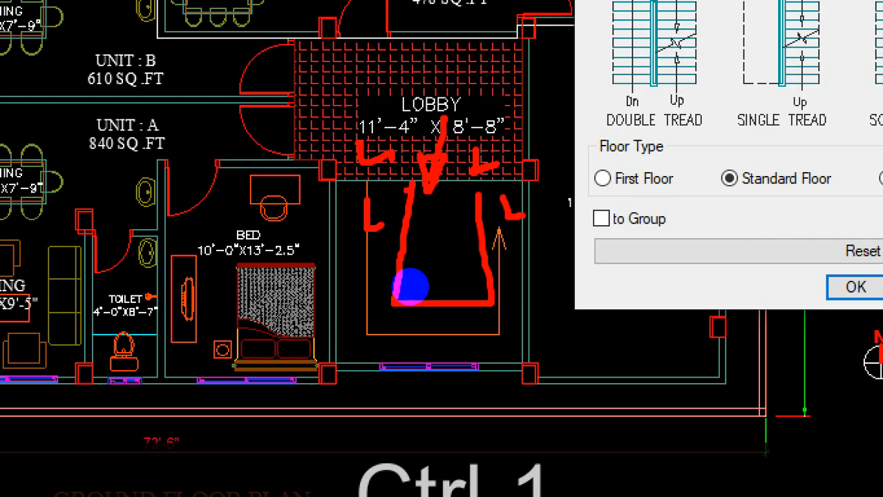
mouse_move(463, 293)
mouse_down()
mouse_move(456, 304)
mouse_move(451, 293)
mouse_up()
mouse_move(386, 288)
mouse_down()
mouse_move(393, 315)
mouse_move(423, 309)
mouse_up()
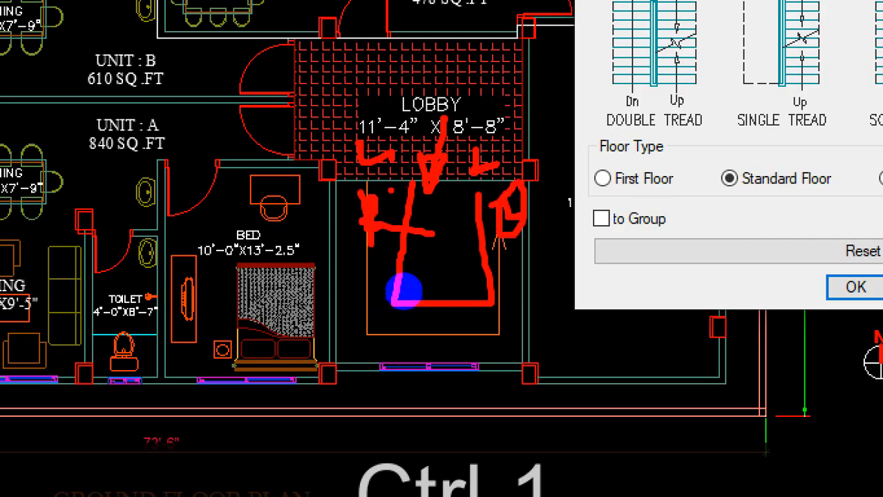
drag(393, 258, 399, 336)
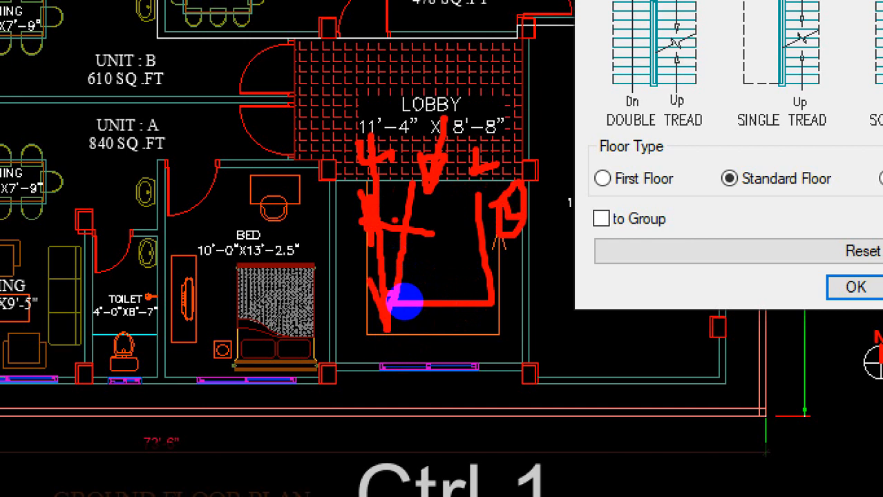
key(Escape)
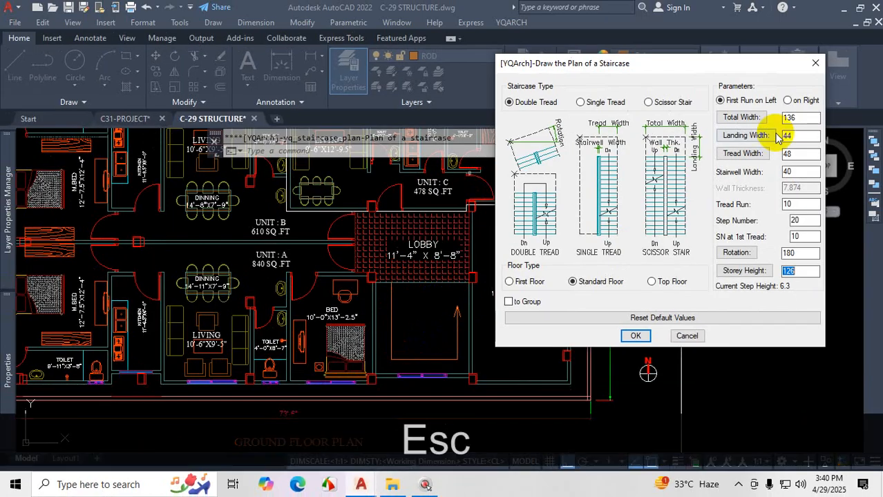
Step: Set the staircase's first run on the right and accept the double-tread parameters
click(789, 102)
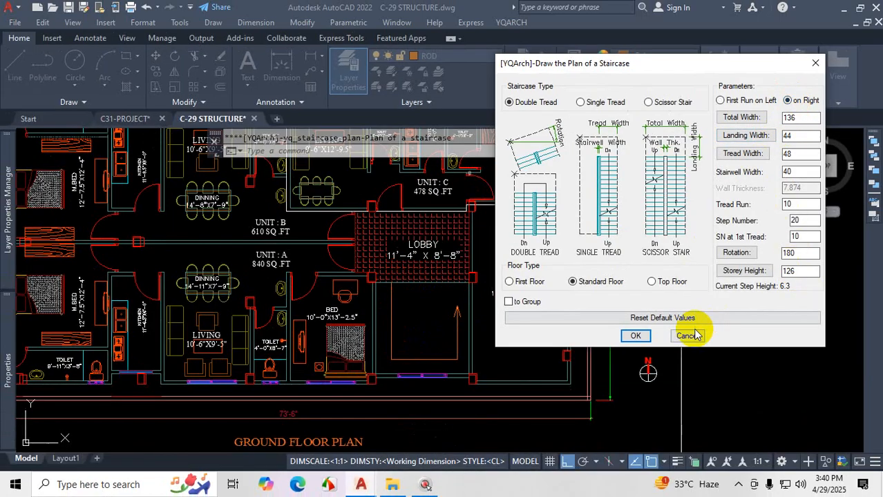
click(635, 335)
click(643, 336)
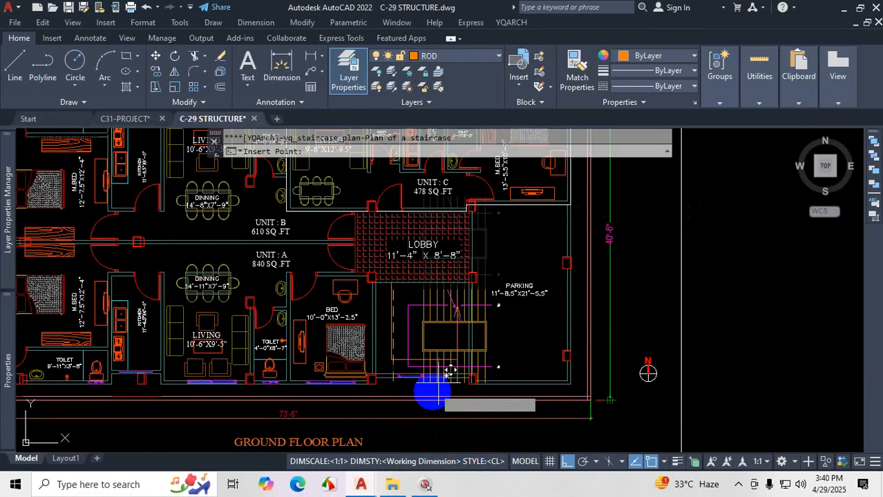
Step: Try to place the rotated staircase in the ground floor stair room, cancel the placement and undo the staircase
scroll(446, 376, up, 2)
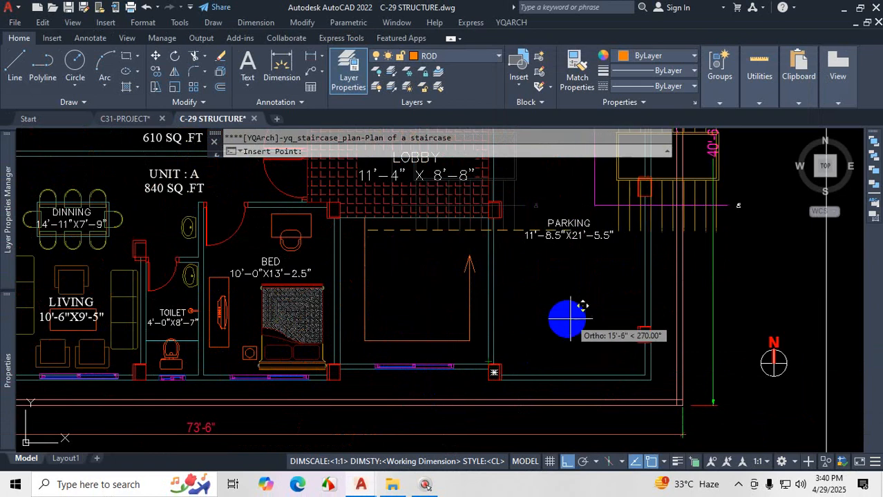
key(Escape)
scroll(508, 233, down, 3)
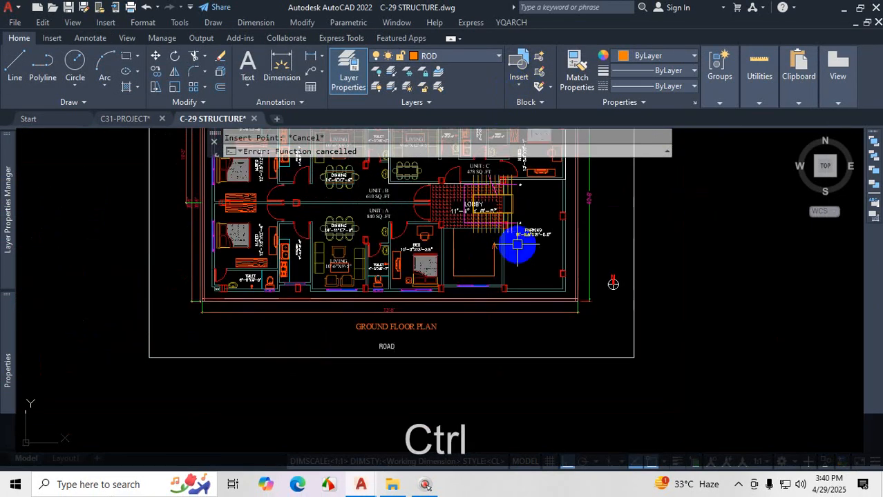
key(ctrl+z)
key(ctrl+z)
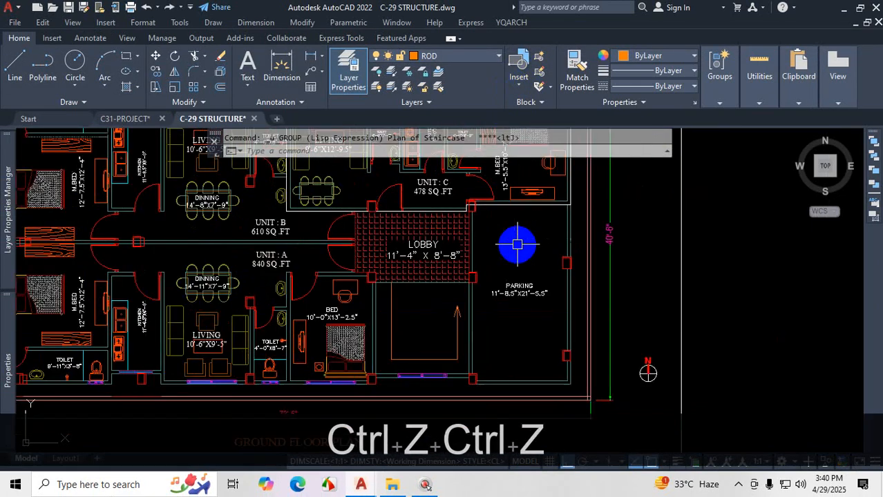
Step: Try again to place a double-tread staircase plan with rotation 180 and the first run on the right in the ground floor plan
click(512, 22)
mouse_move(576, 100)
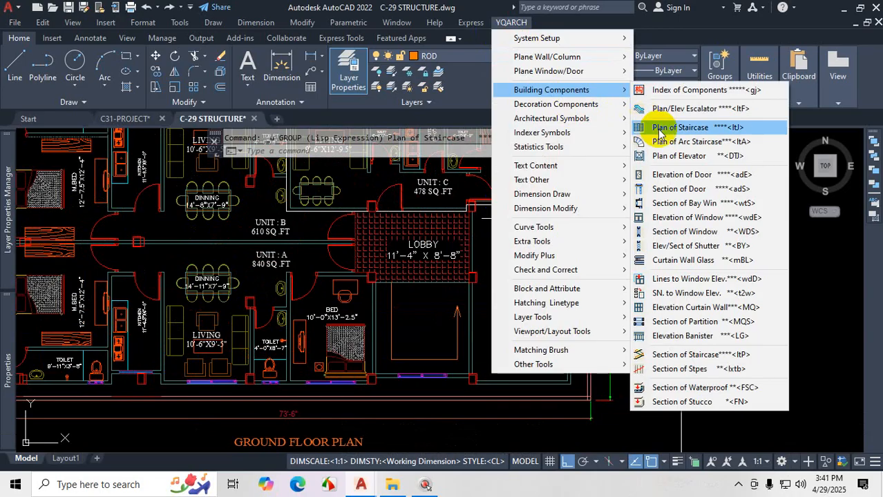
click(660, 123)
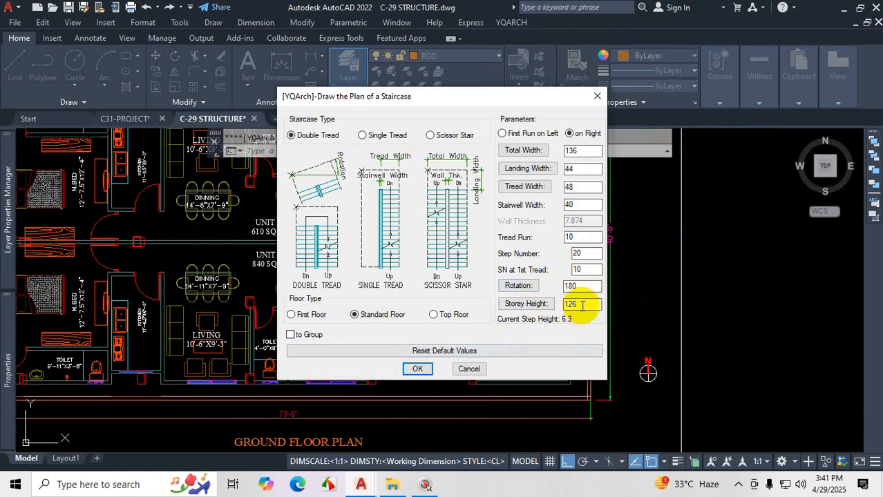
click(418, 368)
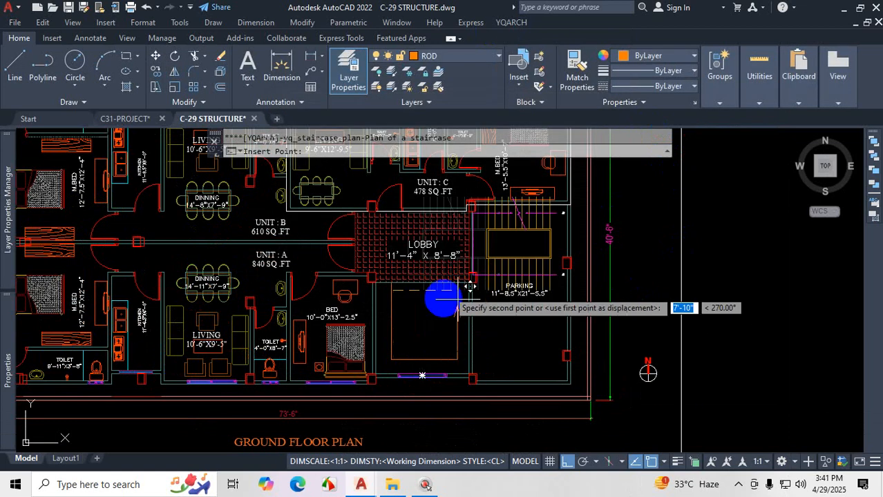
scroll(429, 369, down, 4)
scroll(592, 304, up, 6)
scroll(591, 305, up, 2)
scroll(591, 305, down, 2)
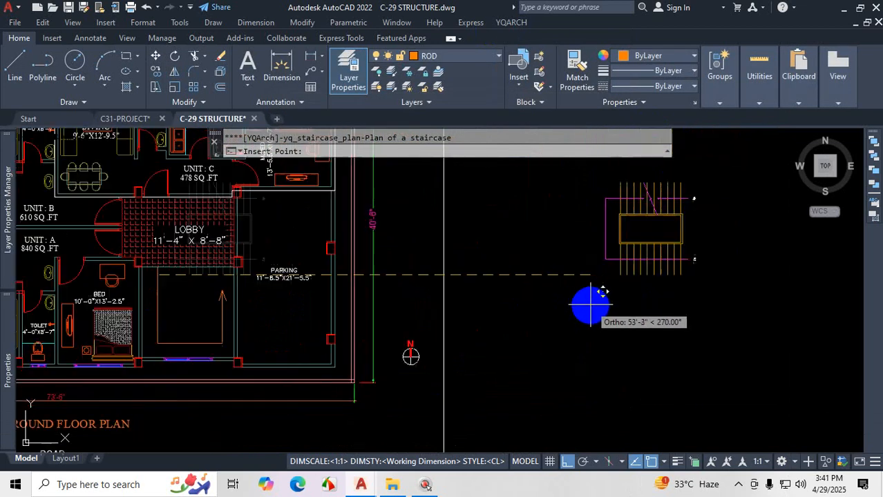
scroll(590, 304, up, 2)
key(Escape)
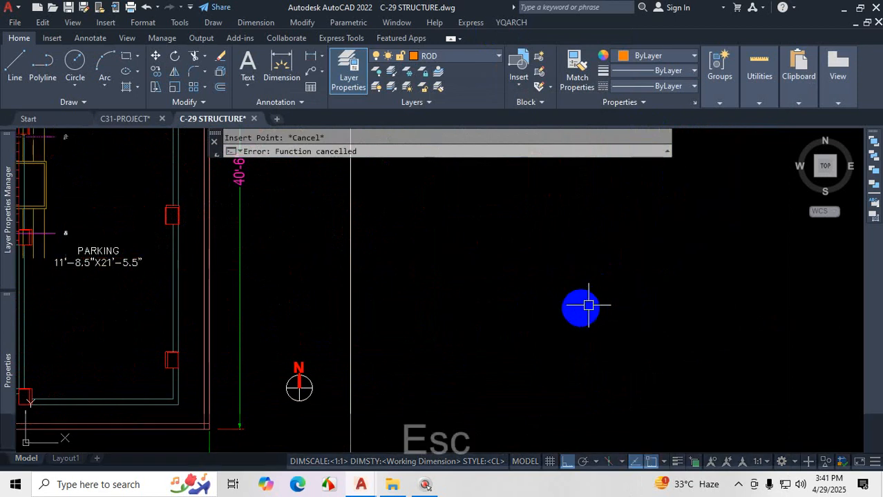
scroll(582, 305, down, 5)
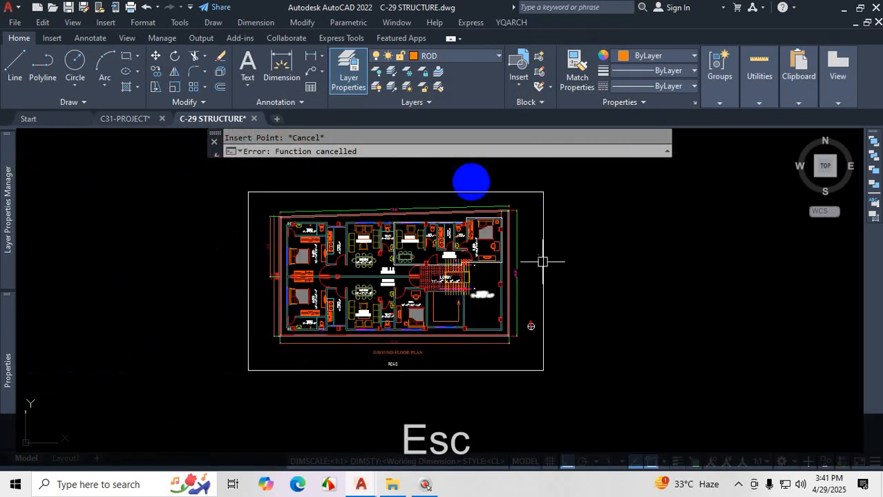
Step: Switch to C31-PROJECT and place a double-tread staircase rotated 180 with the first run on the right near the two standalone staircases
click(515, 26)
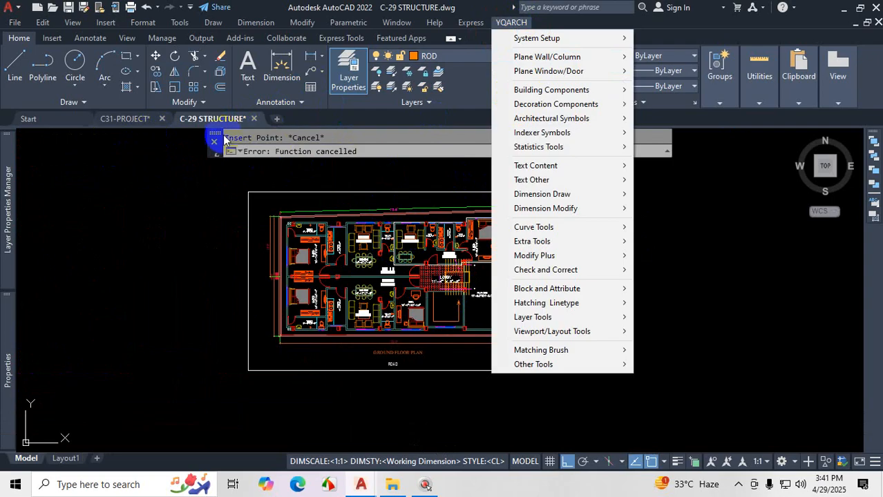
click(125, 119)
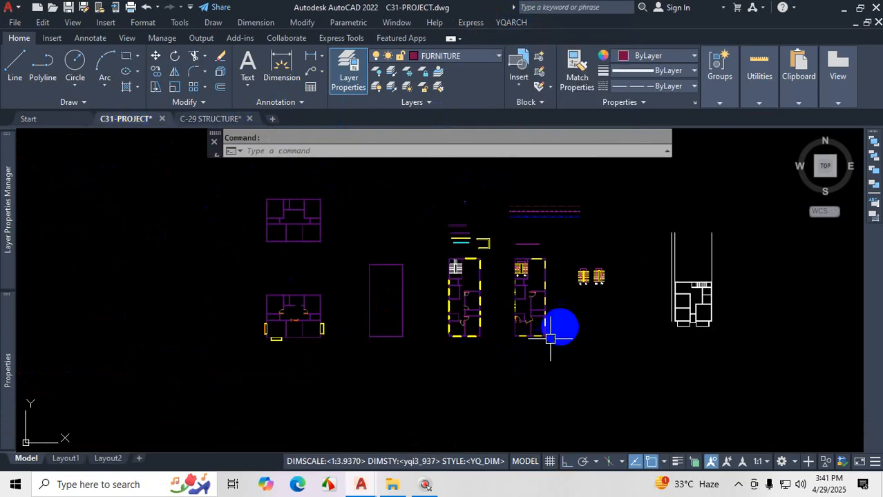
scroll(639, 293, up, 4)
scroll(645, 298, up, 2)
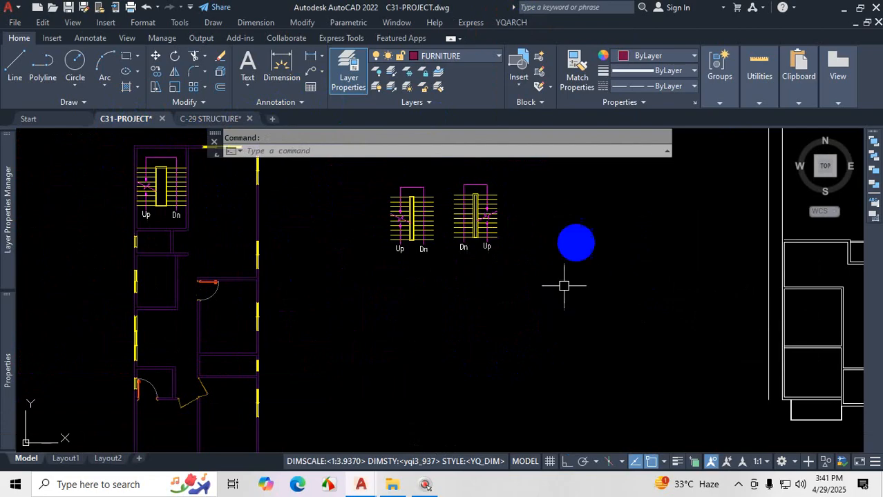
click(511, 22)
mouse_move(603, 91)
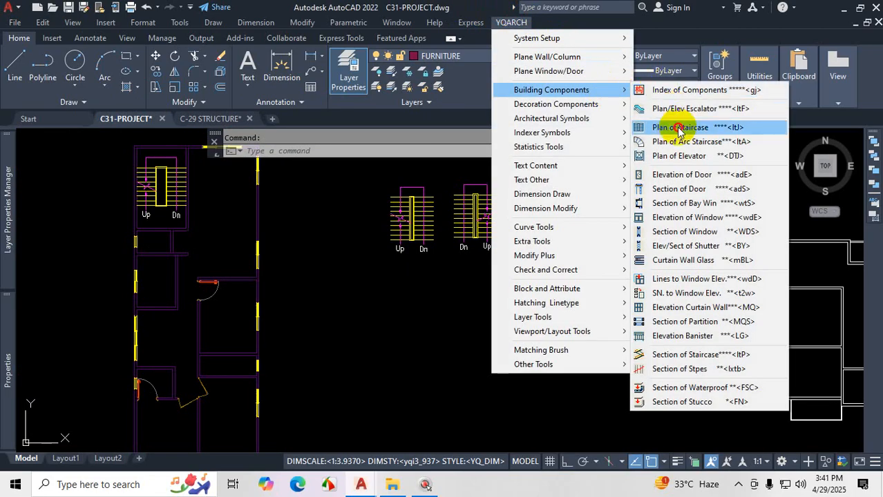
click(650, 127)
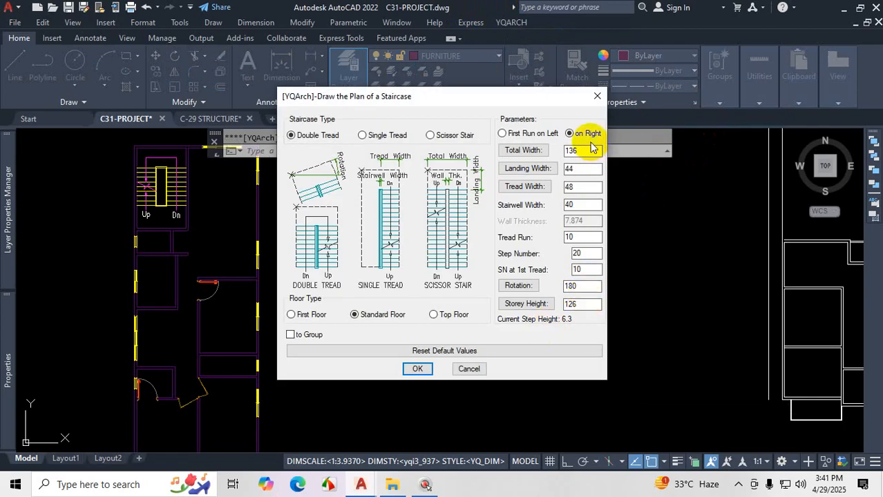
click(416, 368)
scroll(540, 305, up, 2)
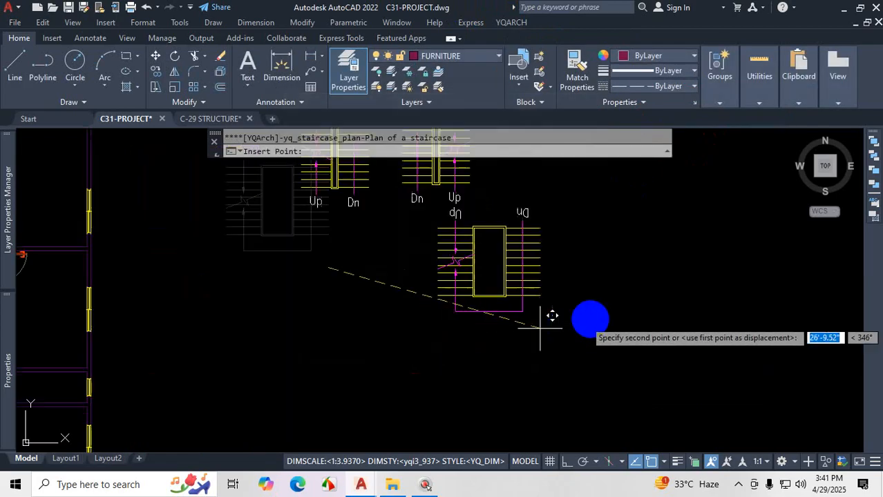
click(638, 312)
scroll(567, 342, down, 2)
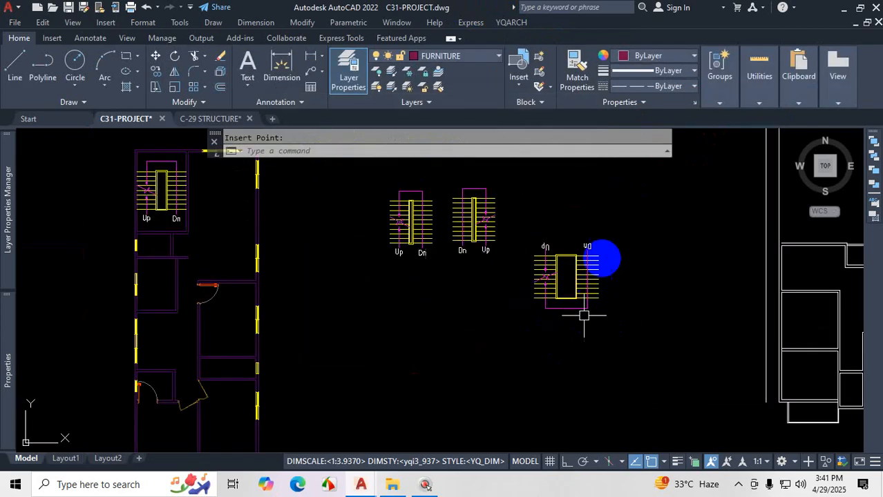
scroll(601, 254, up, 3)
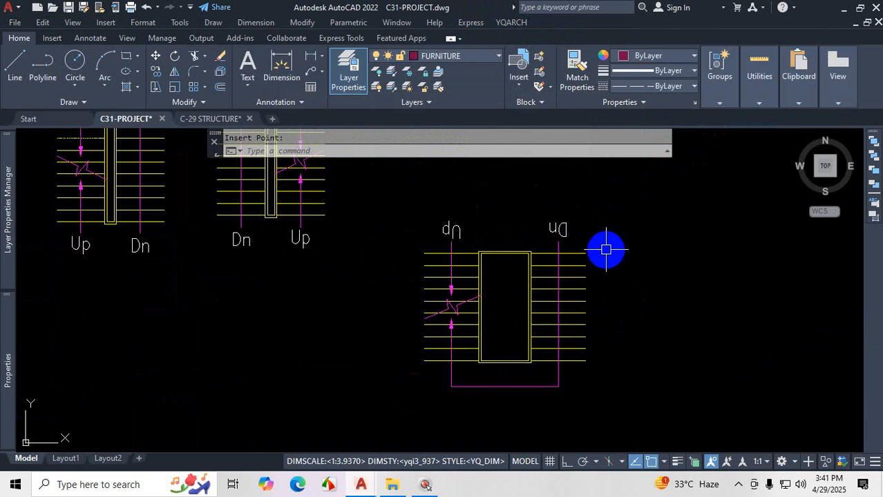
Step: Switch to C-29 STRUCTURE and examine the angle type, precision and clockwise option in its drawing units
click(232, 120)
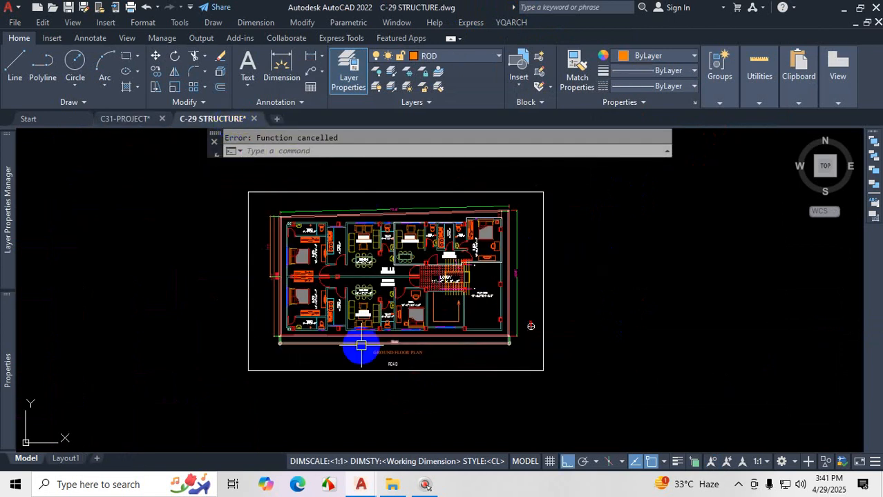
scroll(662, 319, up, 2)
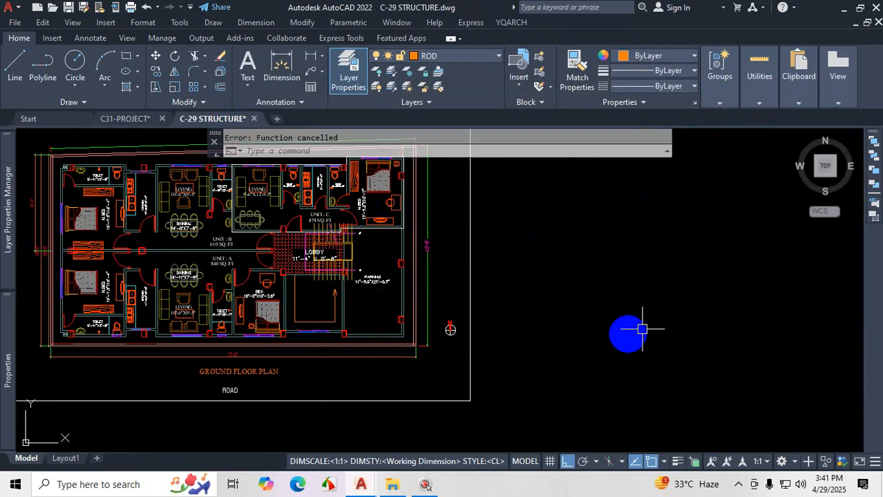
text(UN)
key(Return)
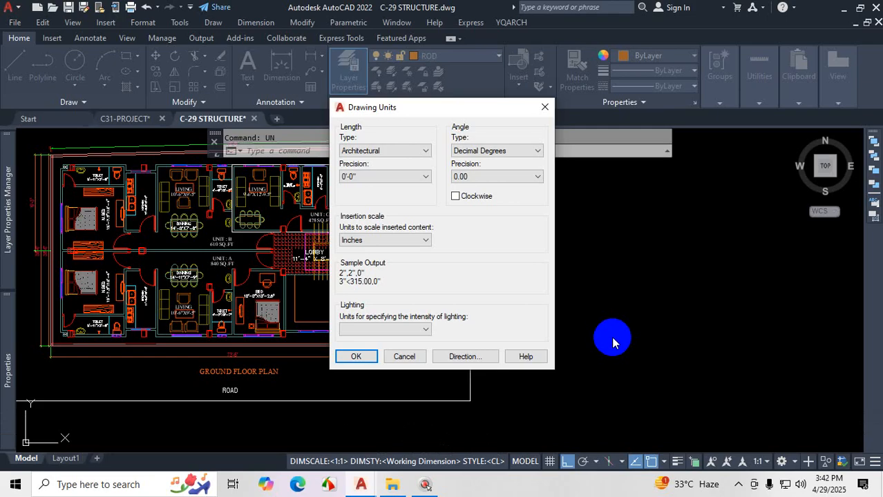
key(ctrl+1)
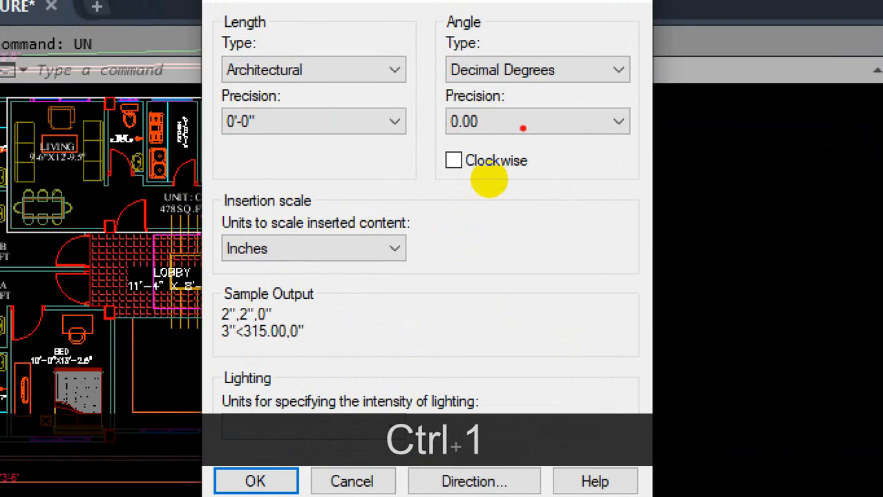
drag(509, 158, 515, 156)
mouse_move(480, 178)
mouse_down()
mouse_move(491, 177)
mouse_move(453, 215)
mouse_move(505, 198)
mouse_move(475, 182)
mouse_up()
drag(611, 241, 591, 201)
key(Escape)
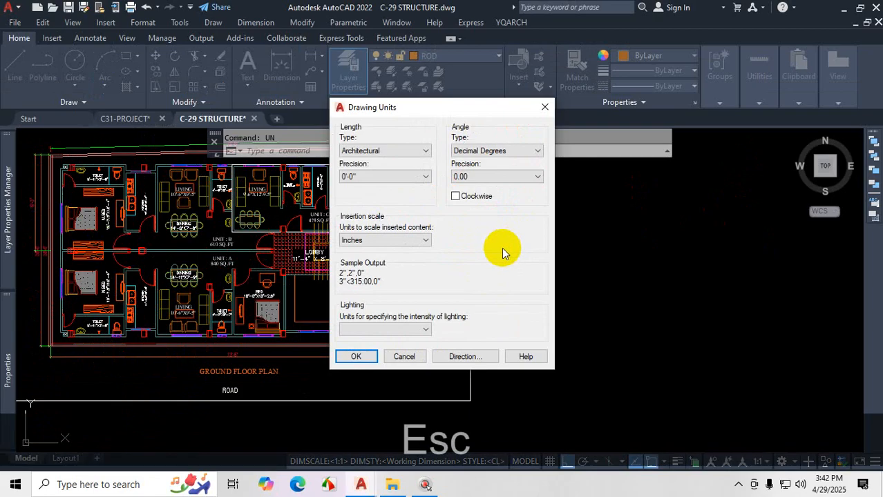
Step: Check which base angle direction the C-29 STRUCTURE units use and close the units settings without changes
click(464, 357)
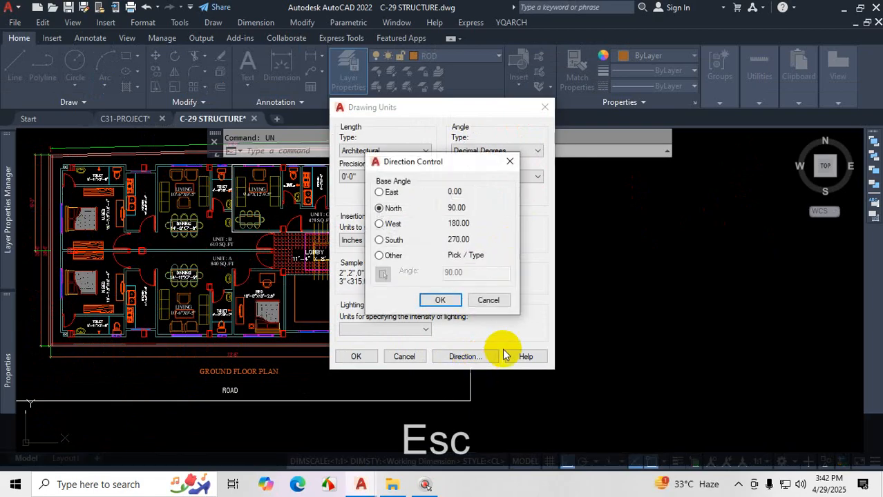
key(ctrl+1)
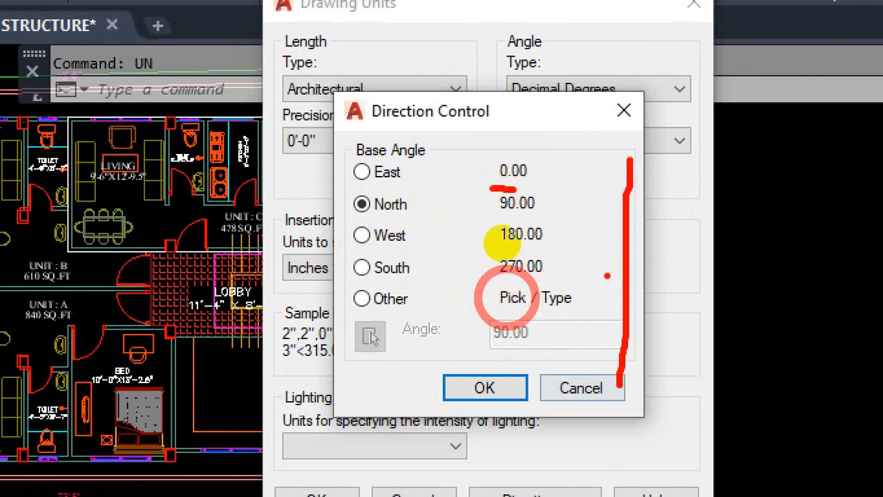
drag(560, 259, 780, 239)
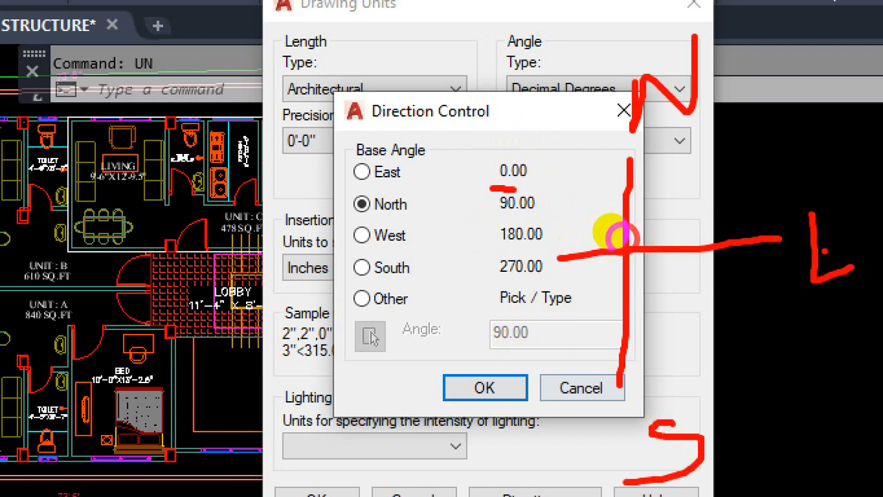
drag(830, 216, 876, 204)
mouse_move(454, 247)
mouse_down()
mouse_move(481, 261)
mouse_move(528, 241)
mouse_up()
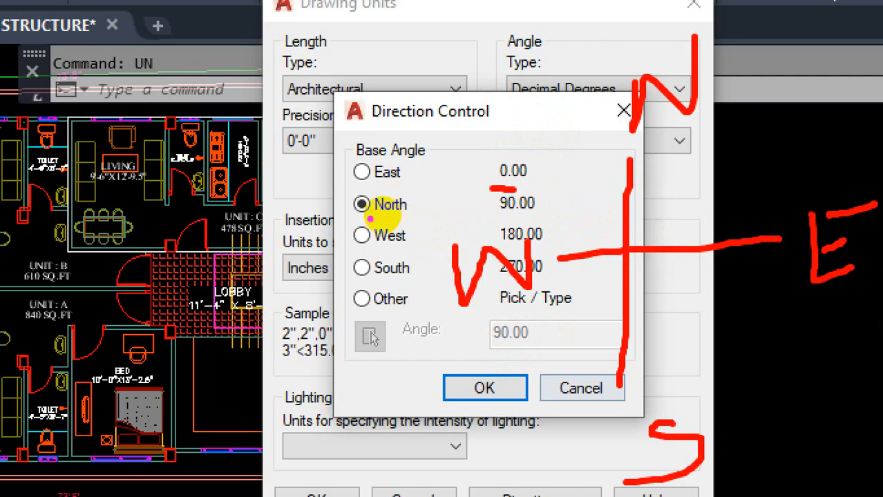
mouse_move(406, 204)
mouse_down()
mouse_move(351, 209)
mouse_move(386, 195)
mouse_move(450, 192)
mouse_up()
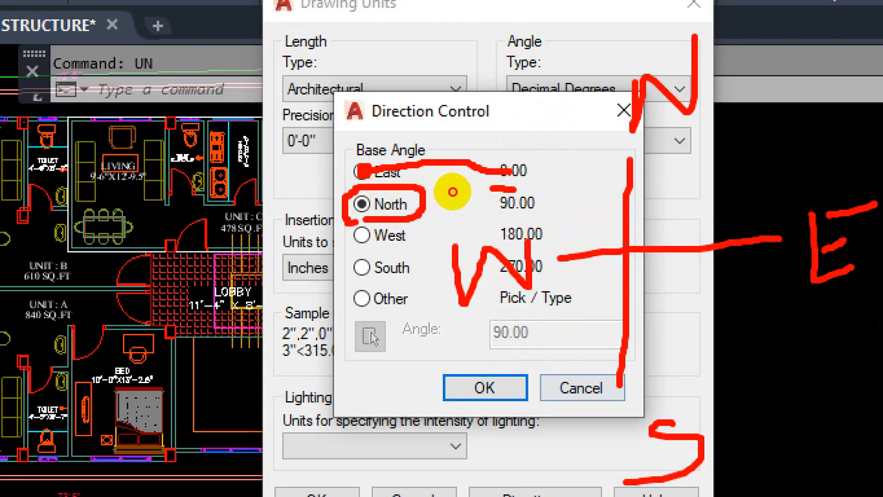
key(Escape)
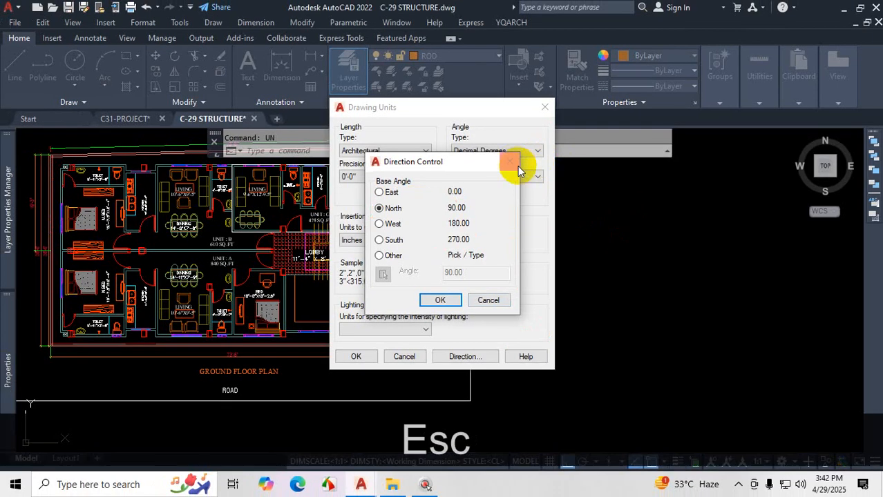
click(510, 162)
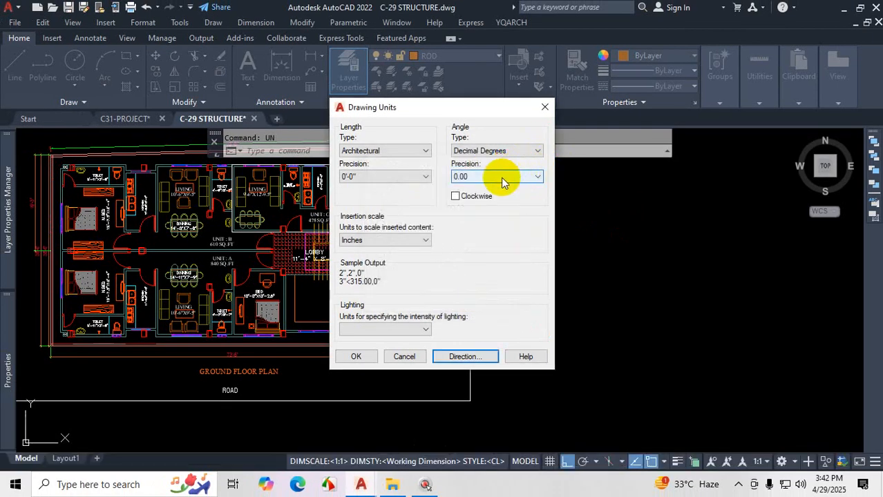
click(545, 108)
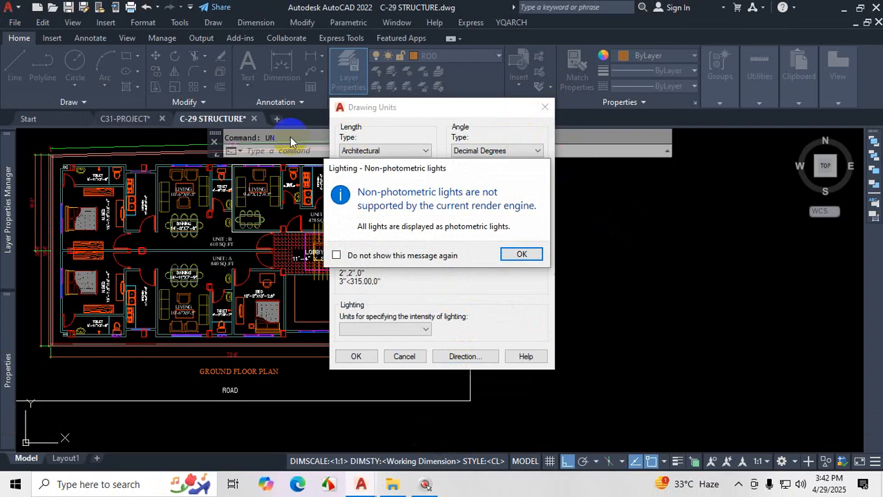
click(522, 255)
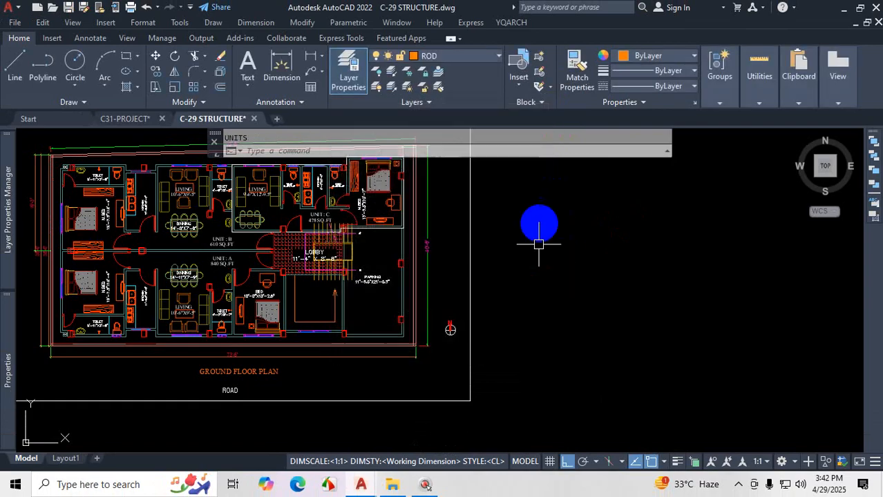
Step: Switch to C31-PROJECT and examine the base angle direction in its drawing units for comparison
click(129, 118)
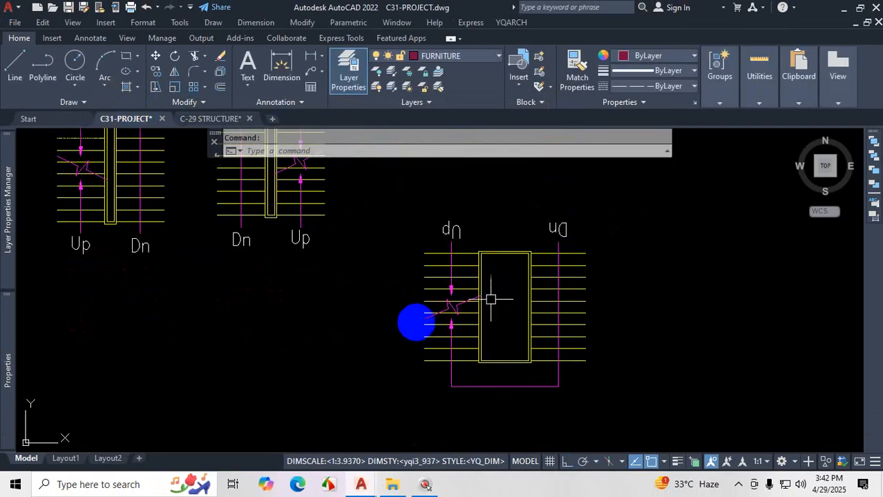
text(un)
key(Return)
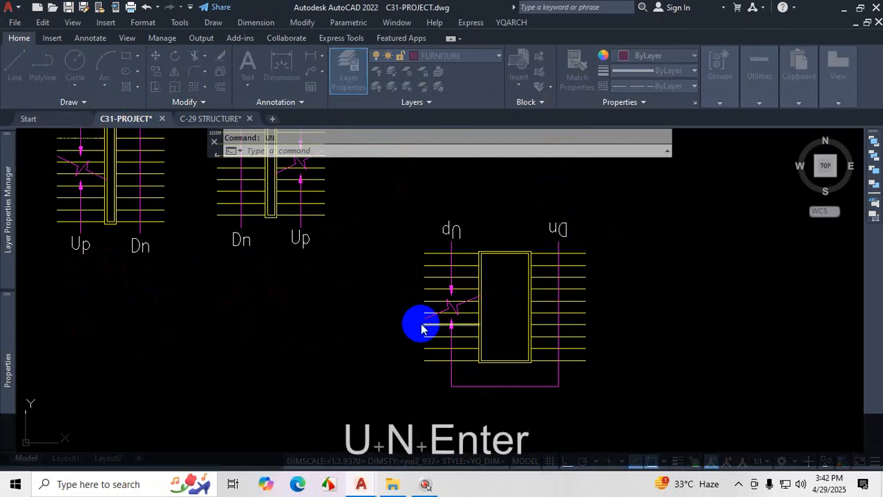
click(445, 356)
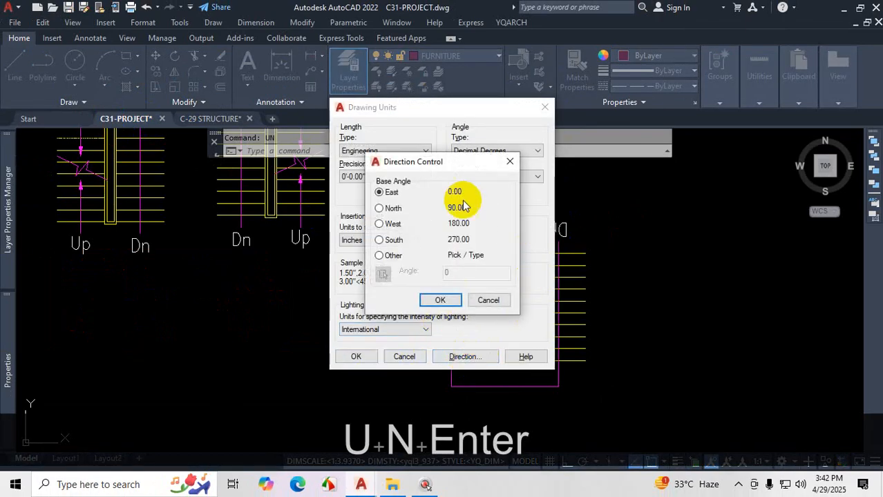
key(ctrl+1)
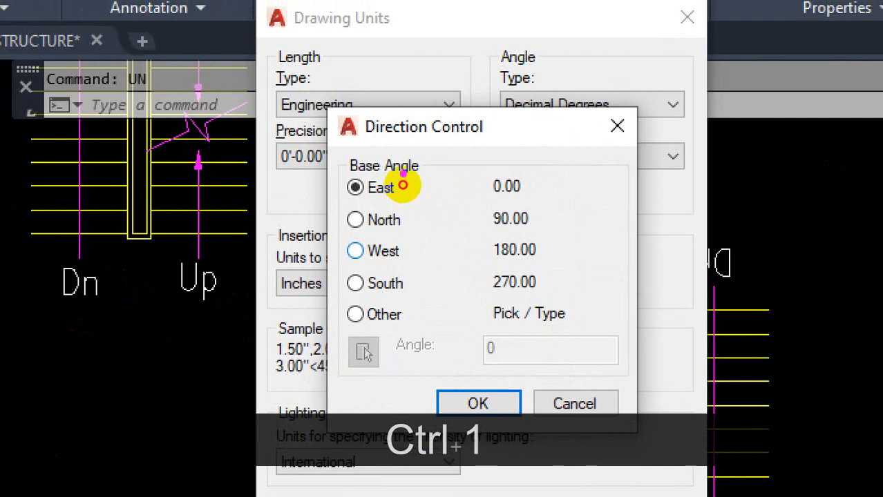
drag(403, 185, 408, 213)
drag(526, 151, 527, 192)
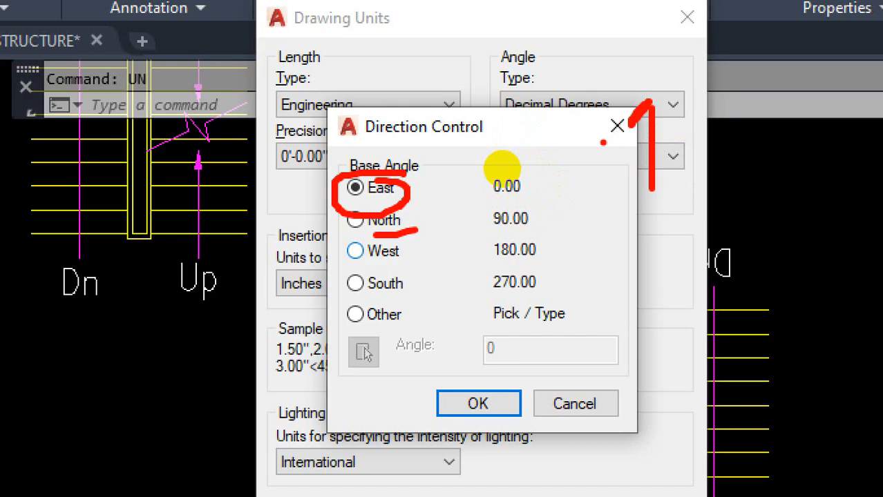
drag(383, 181, 414, 211)
key(Escape)
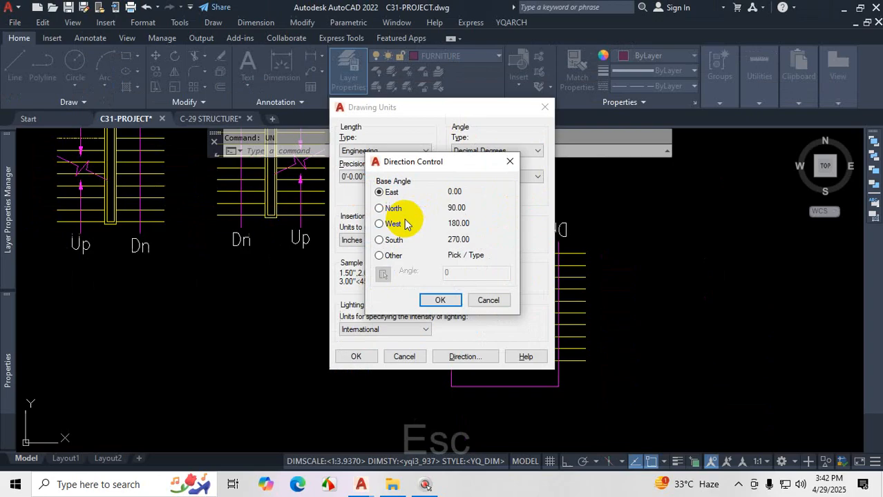
click(509, 163)
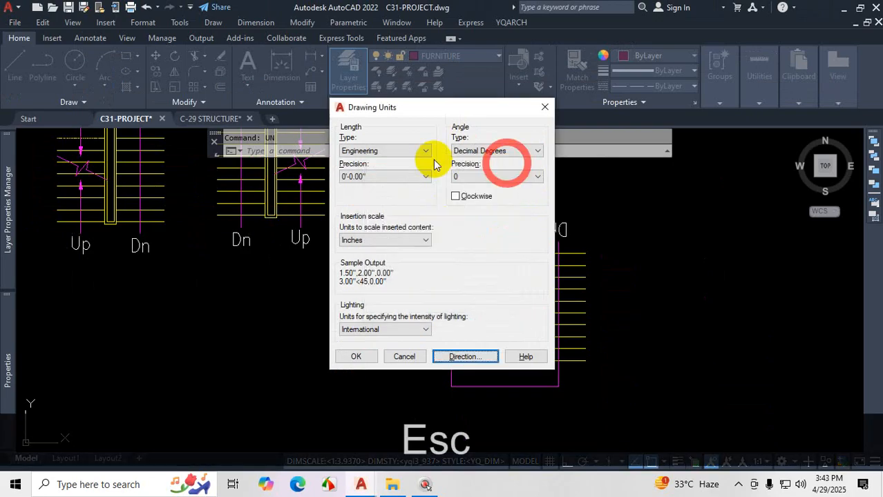
click(544, 107)
Step: Set the base angle direction of the C-29 STRUCTURE drawing units to East and save the drawing
click(228, 119)
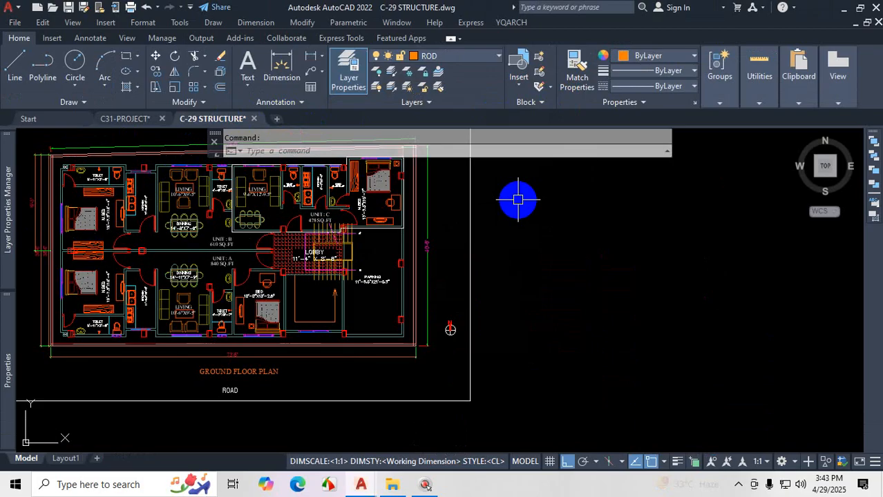
text(un)
key(Return)
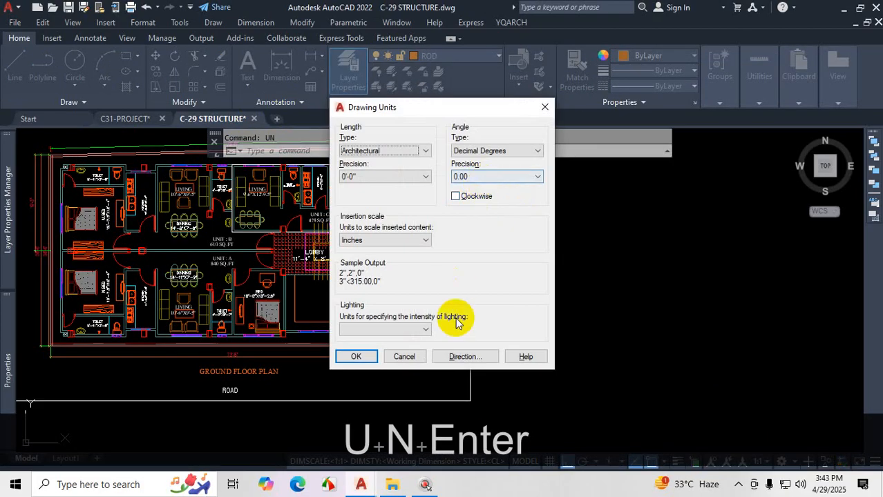
click(463, 356)
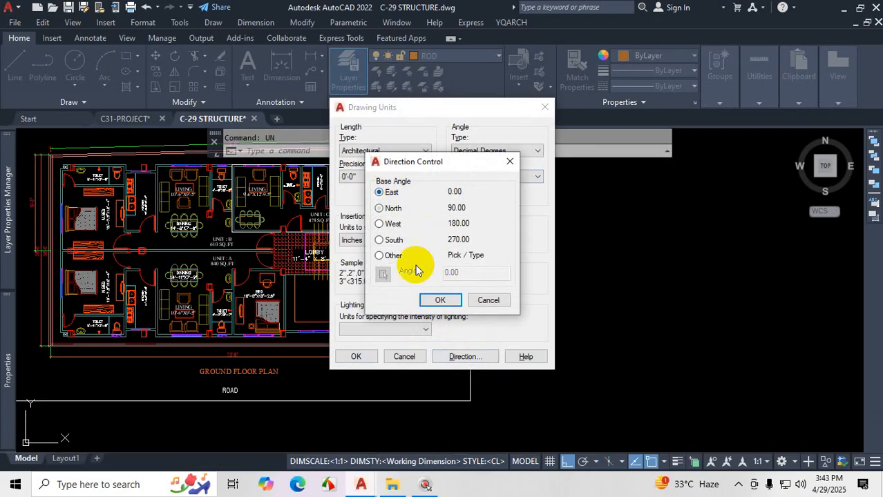
click(440, 300)
click(356, 356)
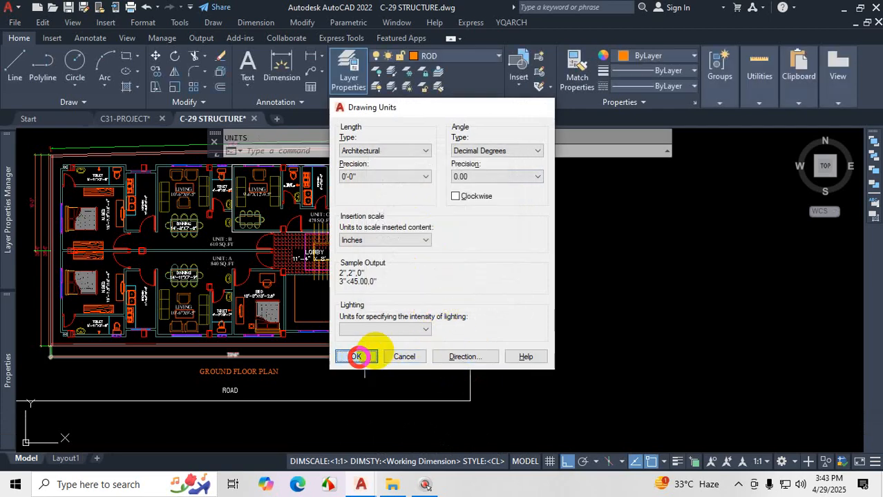
key(ctrl+s)
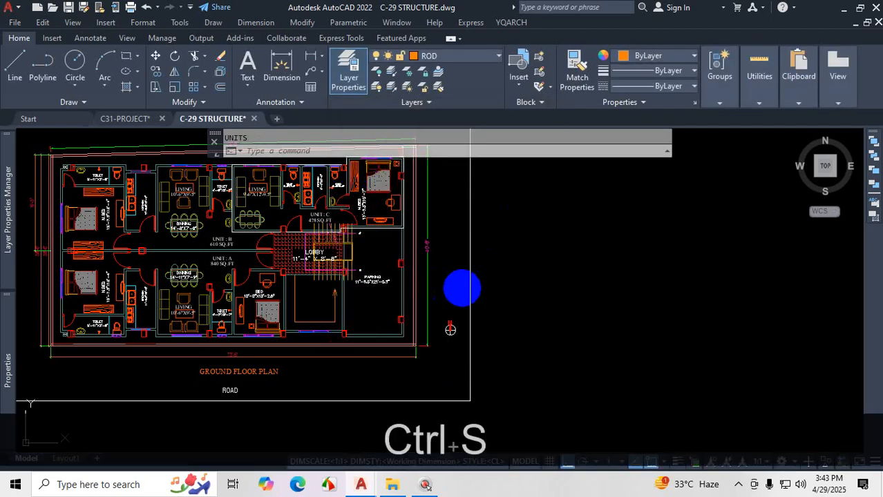
Step: Place a double-tread staircase plan with rotation 180 and the first run on the right, with Ortho off, at the ground floor stair room's lower-right inner corner
click(511, 22)
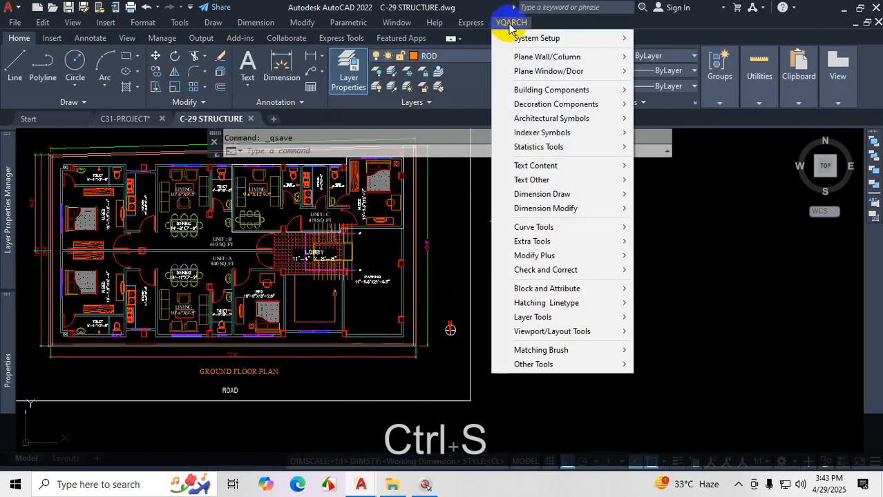
mouse_move(608, 90)
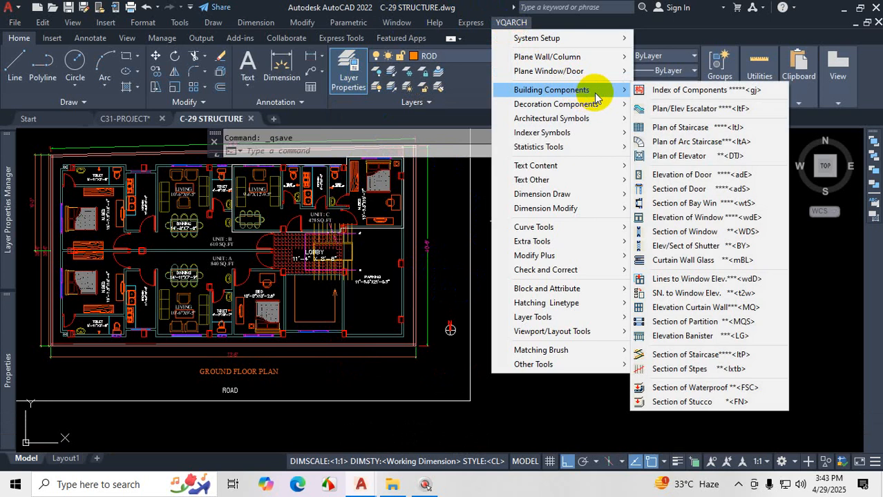
click(678, 129)
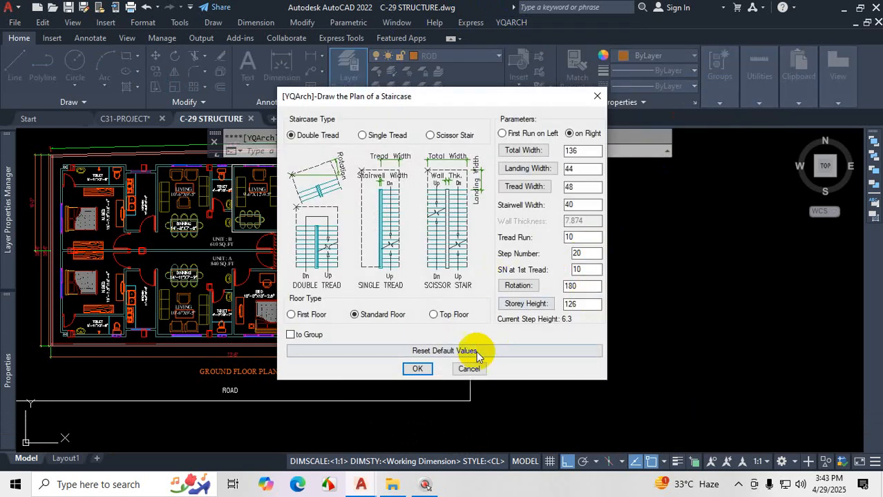
click(417, 369)
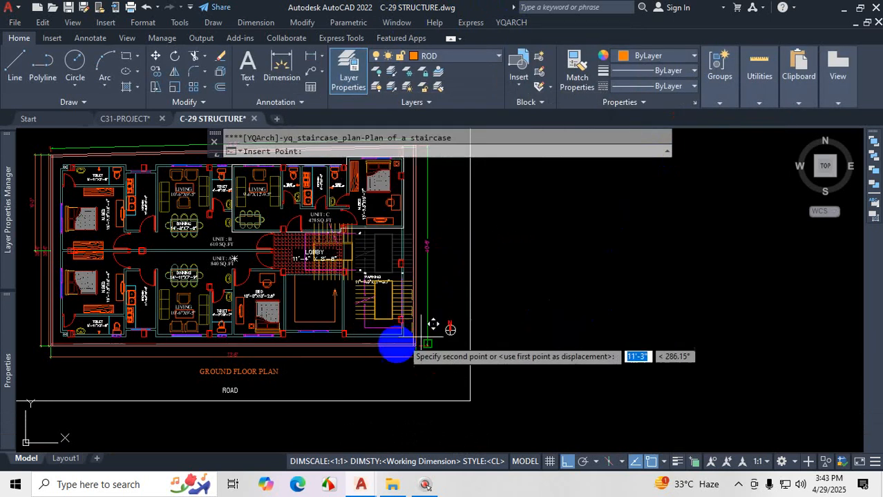
scroll(386, 349, up, 2)
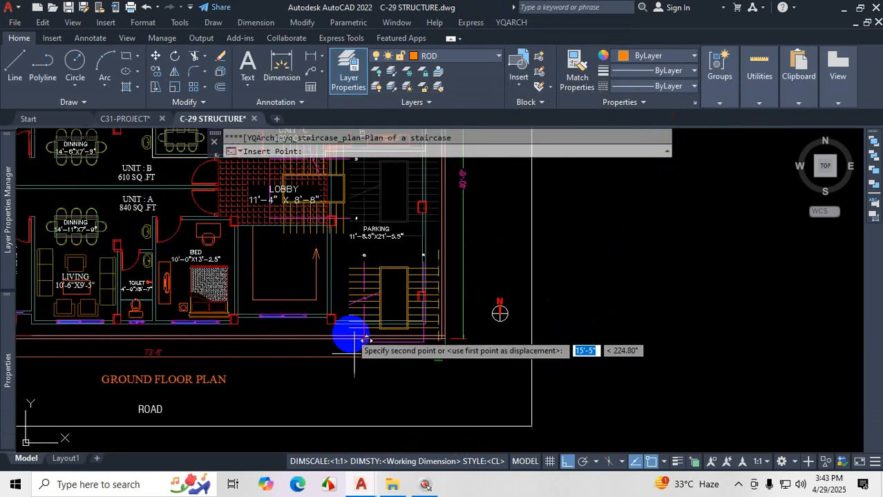
click(565, 463)
scroll(315, 311, up, 5)
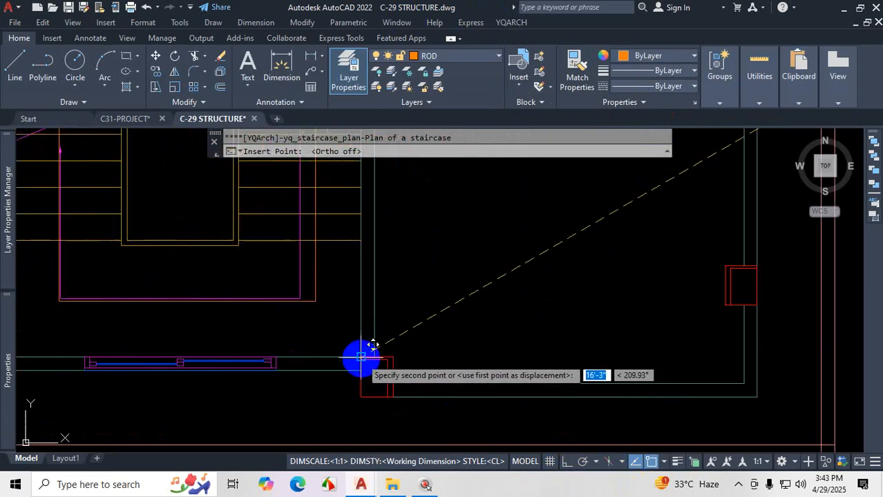
scroll(370, 342, up, 3)
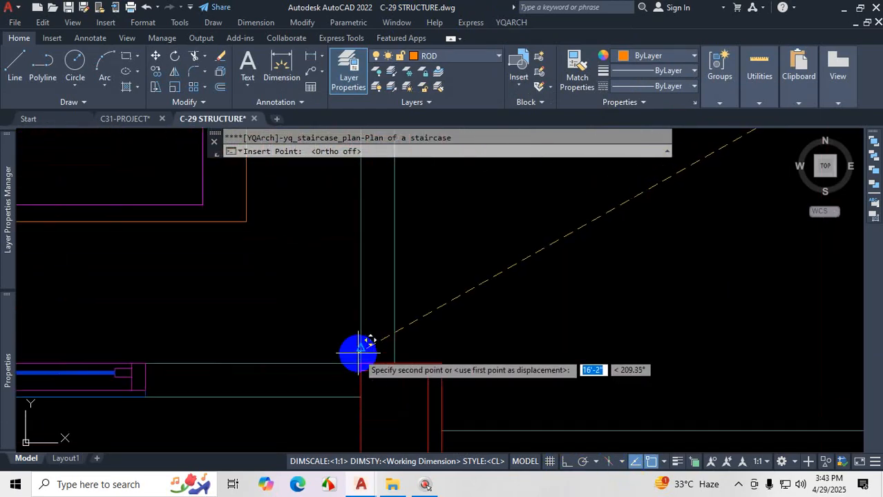
click(361, 364)
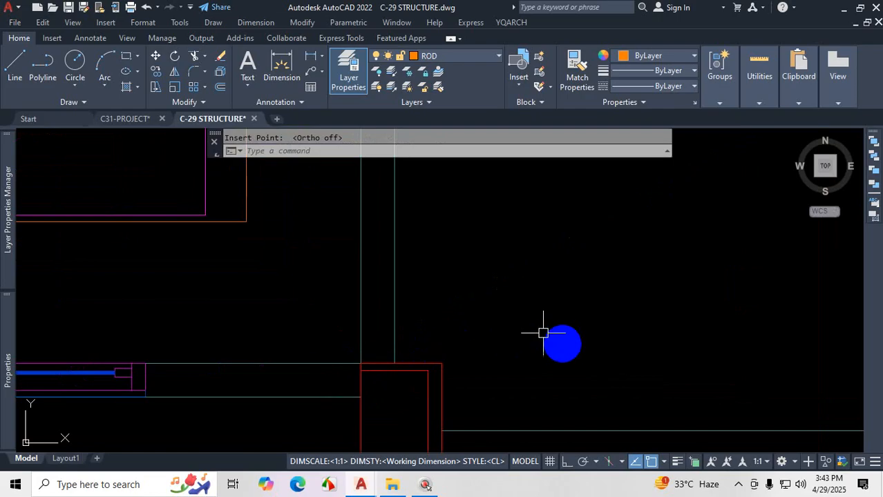
scroll(543, 333, down, 4)
scroll(505, 262, up, 3)
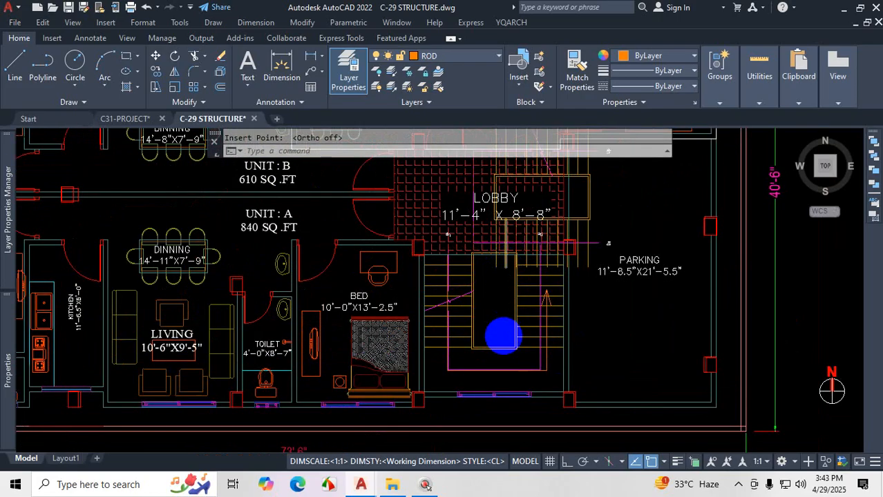
Step: Check the base angle direction in the C31-PROJECT drawing units again and close the settings without changes
scroll(503, 337, up, 2)
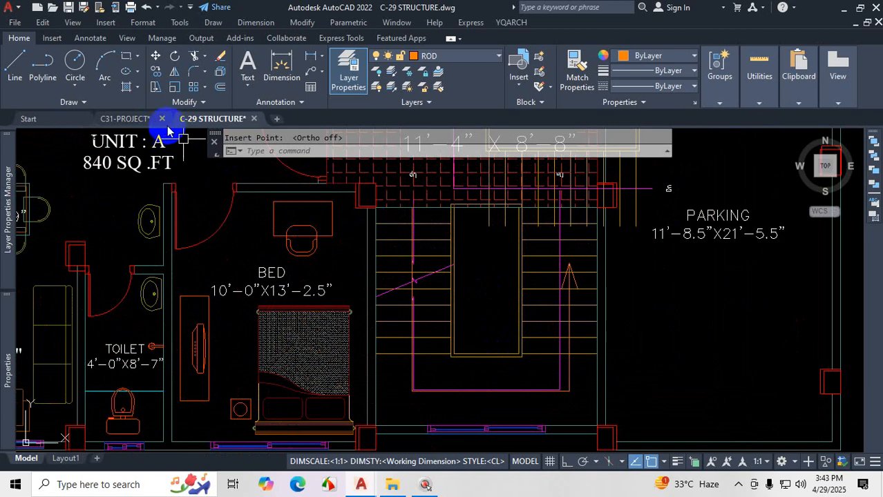
click(124, 118)
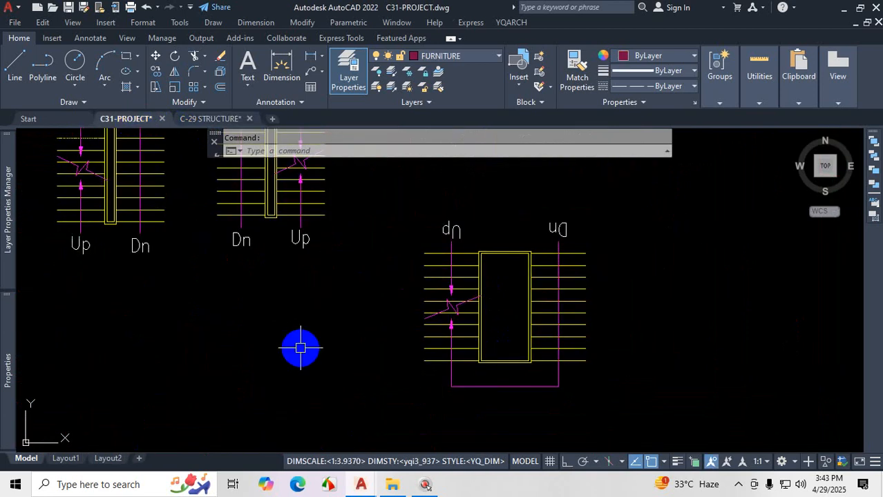
text(UN)
key(Return)
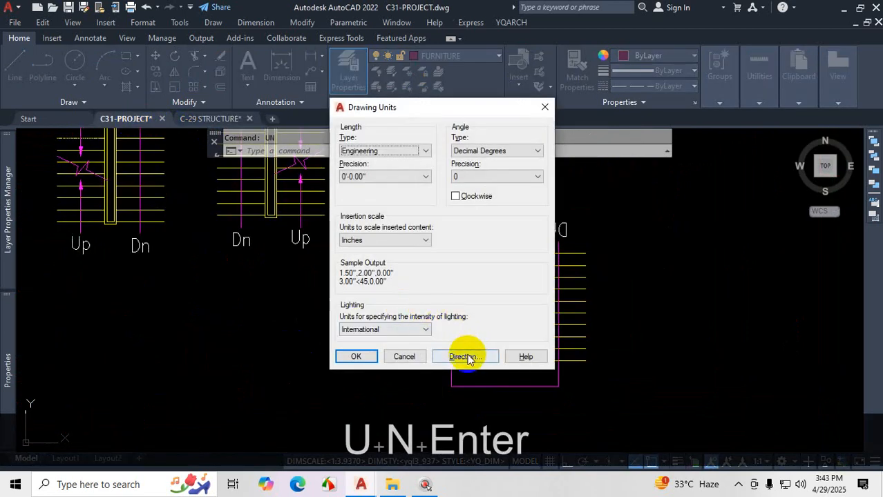
click(465, 356)
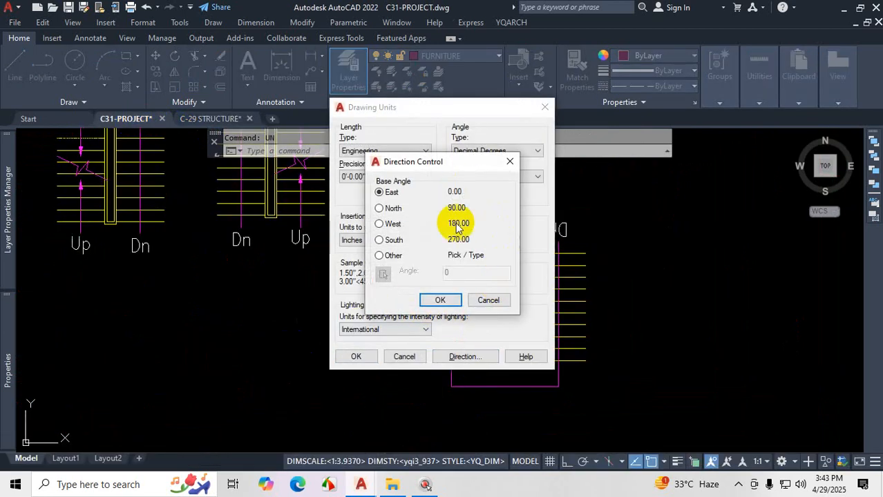
key(ctrl+1)
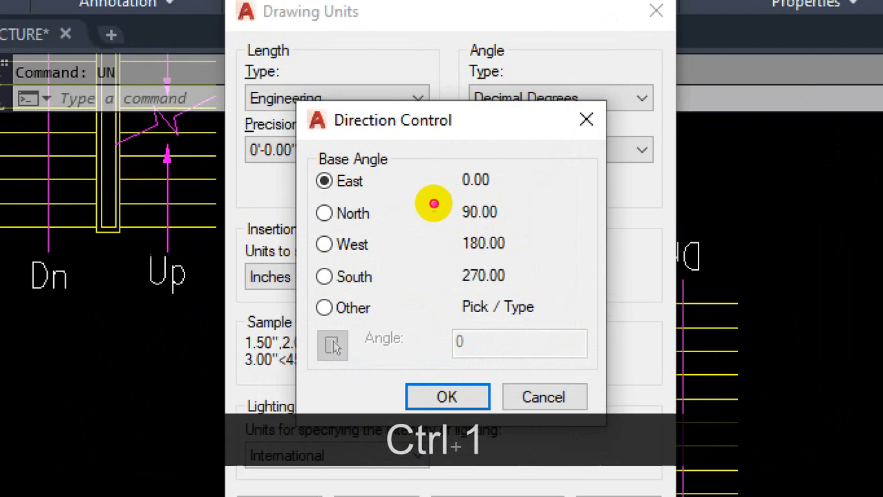
mouse_move(318, 196)
mouse_down()
mouse_move(499, 193)
mouse_move(511, 163)
mouse_up()
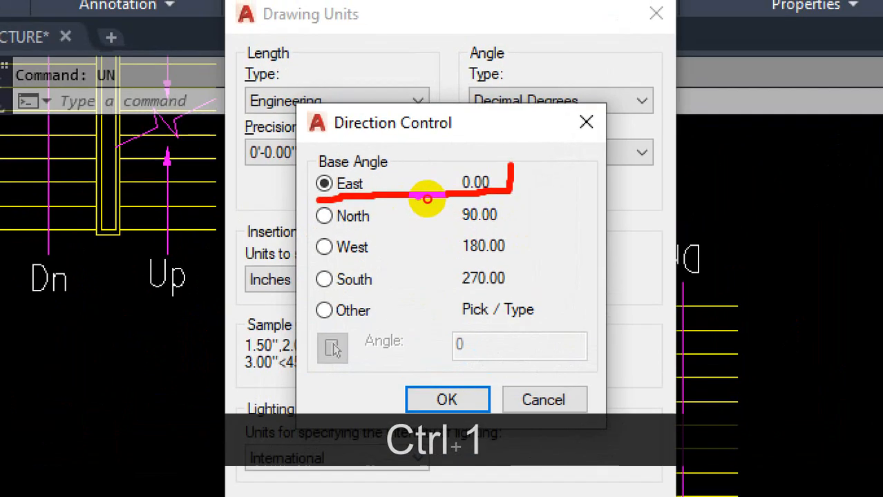
drag(317, 197, 512, 164)
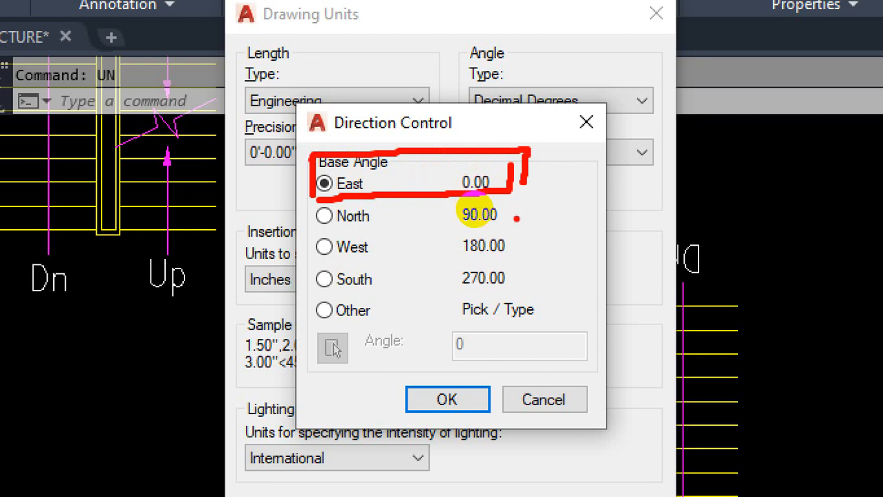
key(Escape)
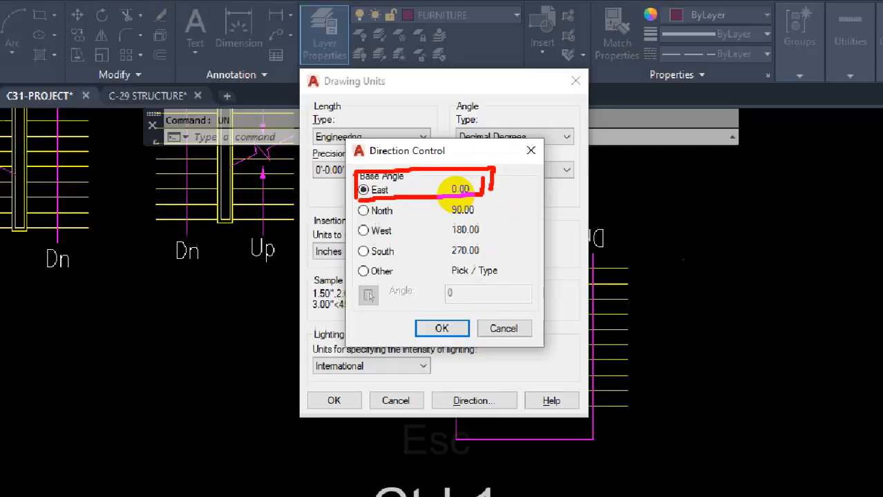
click(585, 122)
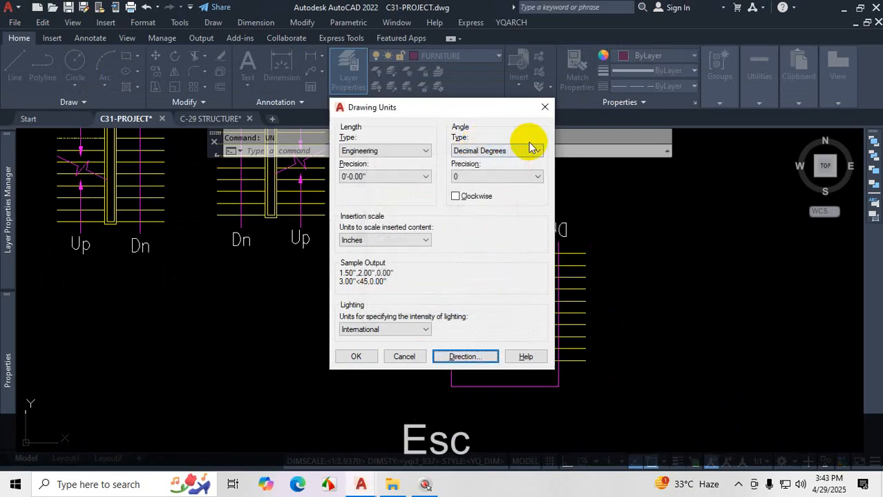
click(544, 107)
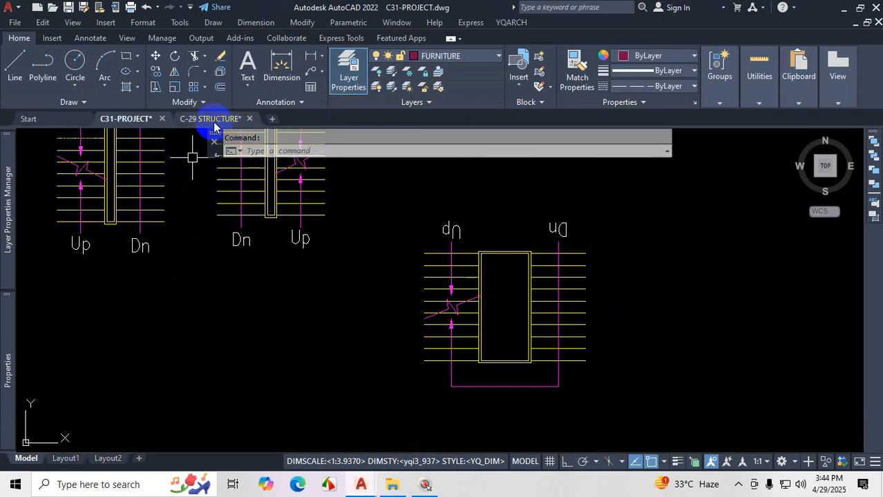
click(210, 119)
click(125, 119)
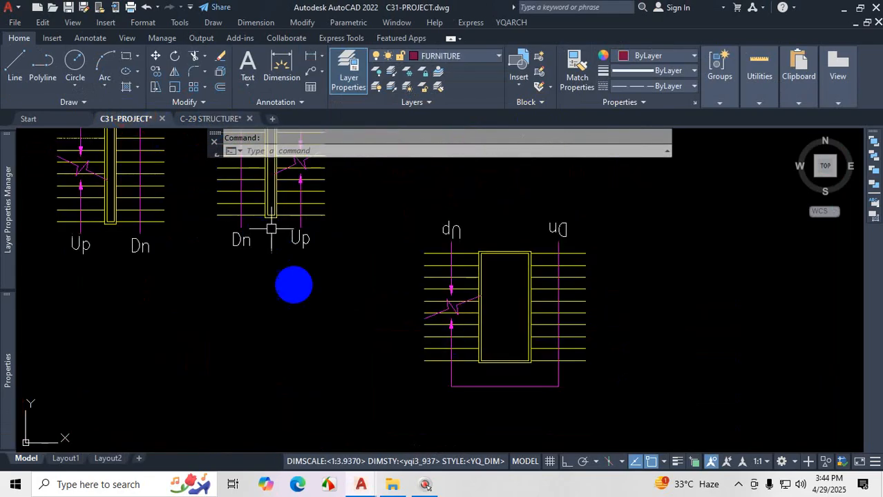
Step: Draw a vertical line across the C31-PROJECT stair landing, from the stairwell's inner upper-left corner to the upper wall's inner face
scroll(297, 297, down, 3)
scroll(235, 277, up, 5)
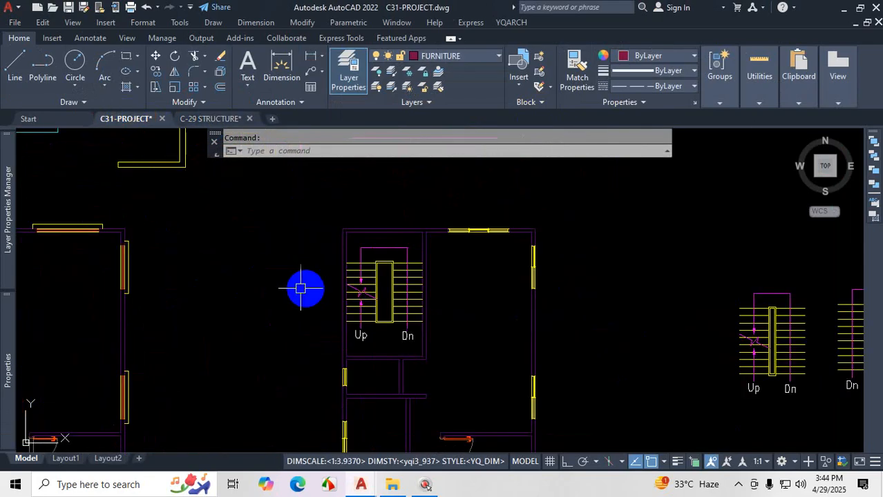
scroll(398, 269, up, 2)
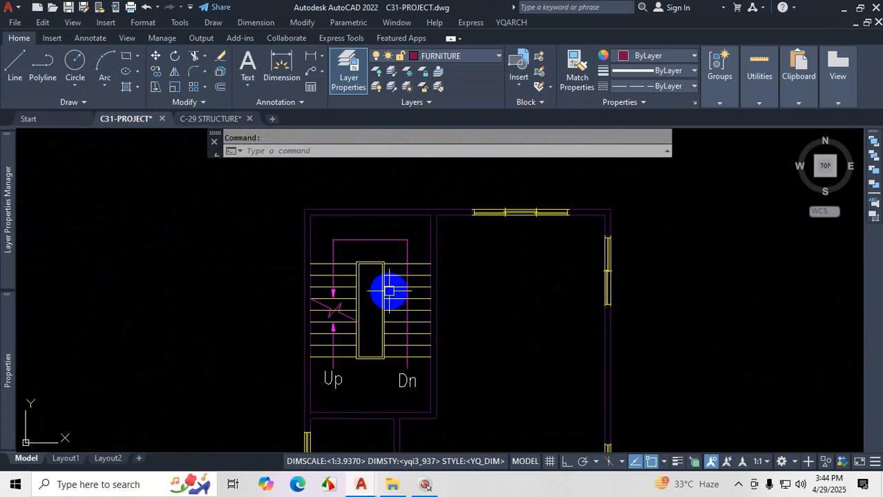
scroll(374, 253, up, 2)
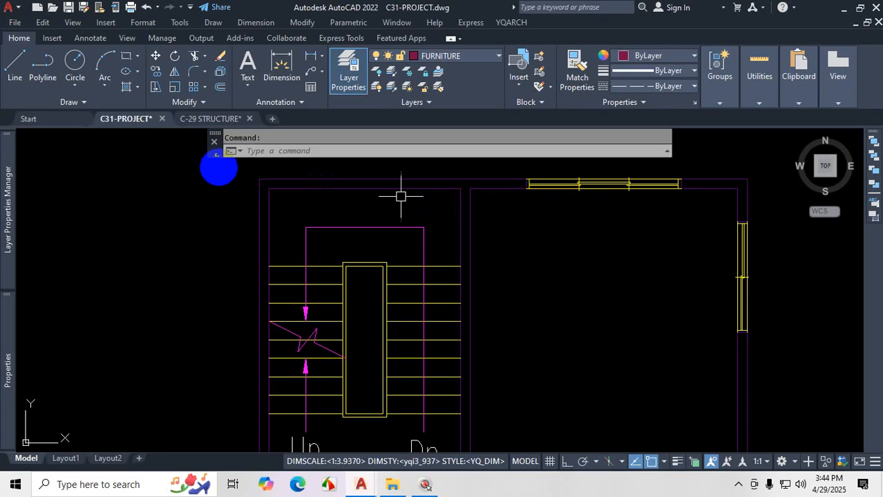
click(21, 67)
scroll(348, 259, up, 2)
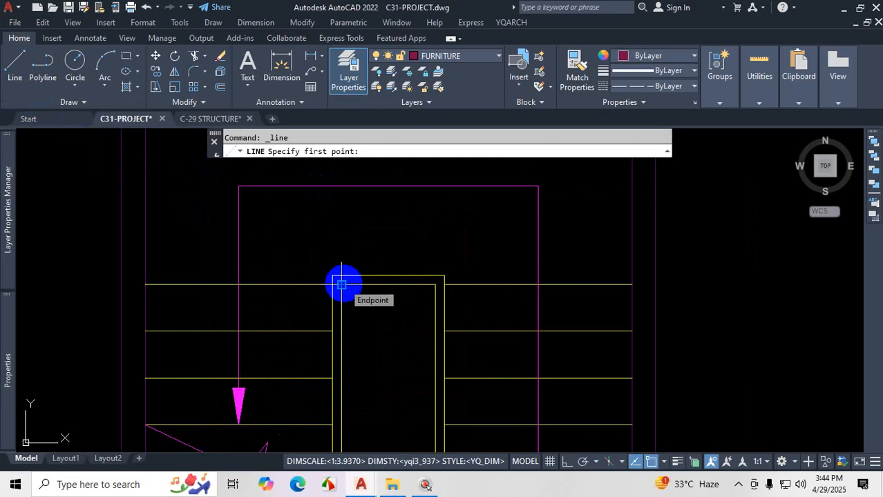
click(341, 284)
scroll(338, 280, down, 4)
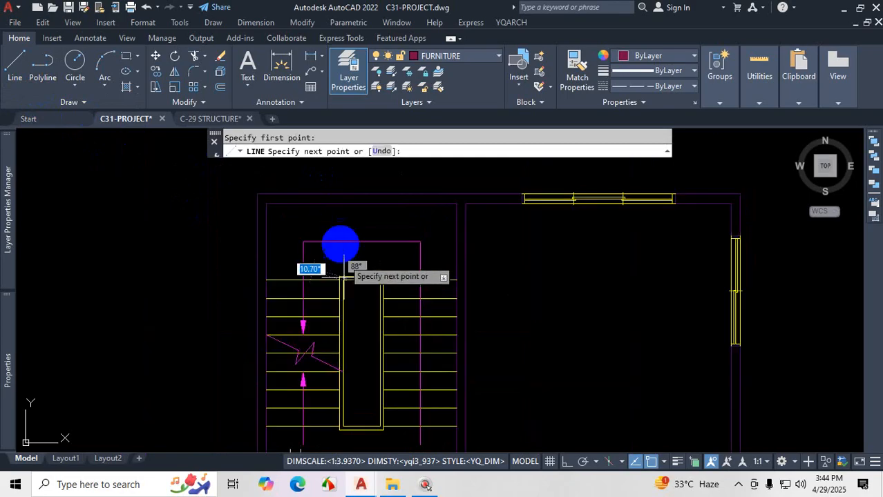
click(345, 203)
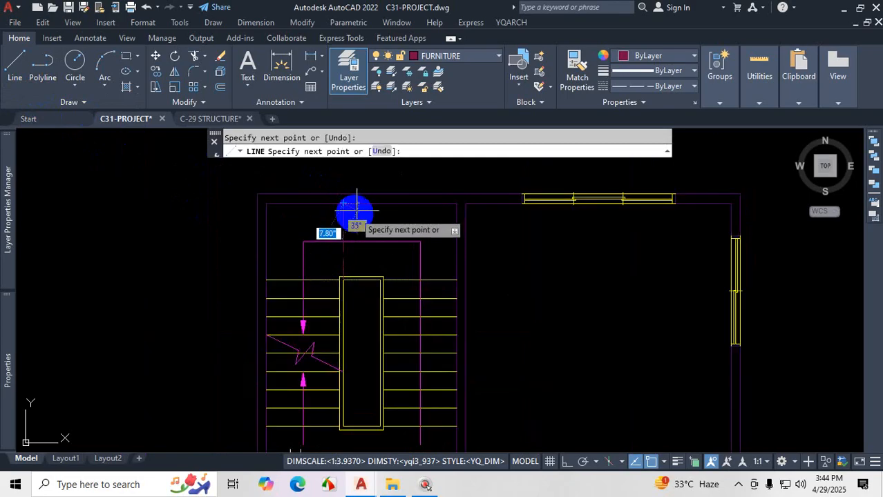
key(Escape)
Step: Offset the landing line to the right twice at a distance of 10 to make three parallel lines
scroll(359, 217, up, 2)
text(o)
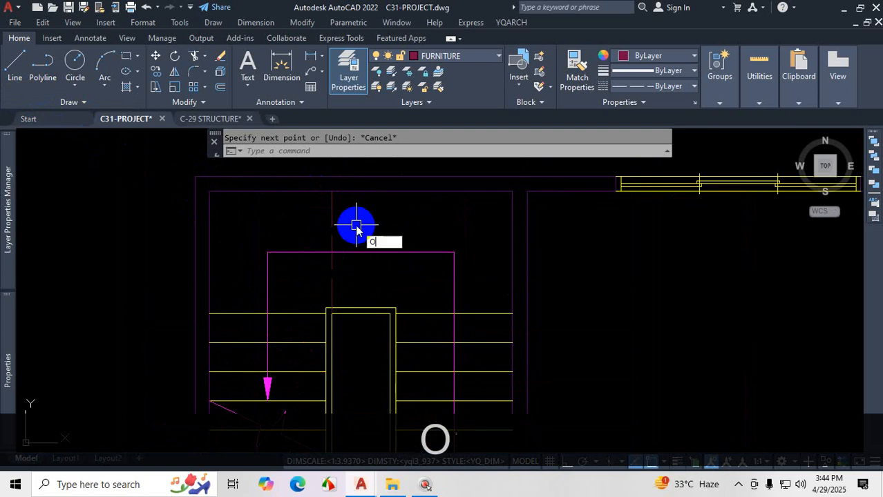
key(Return)
text(10)
key(Return)
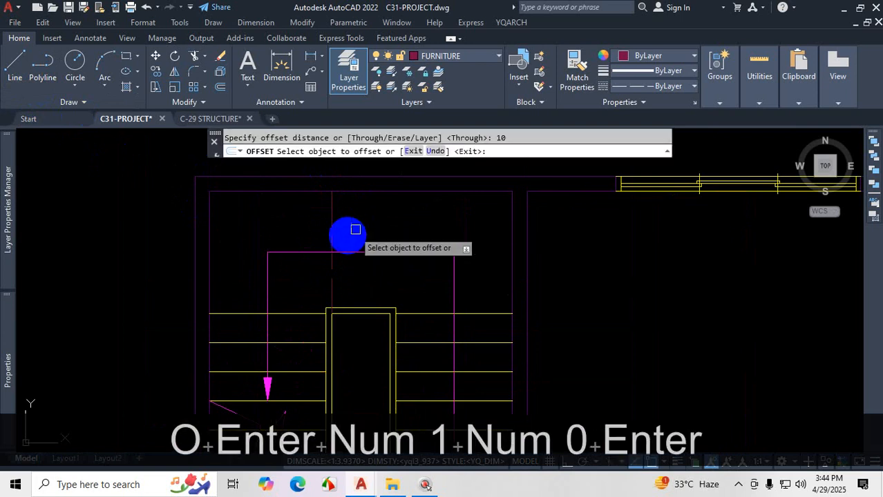
click(333, 221)
click(348, 222)
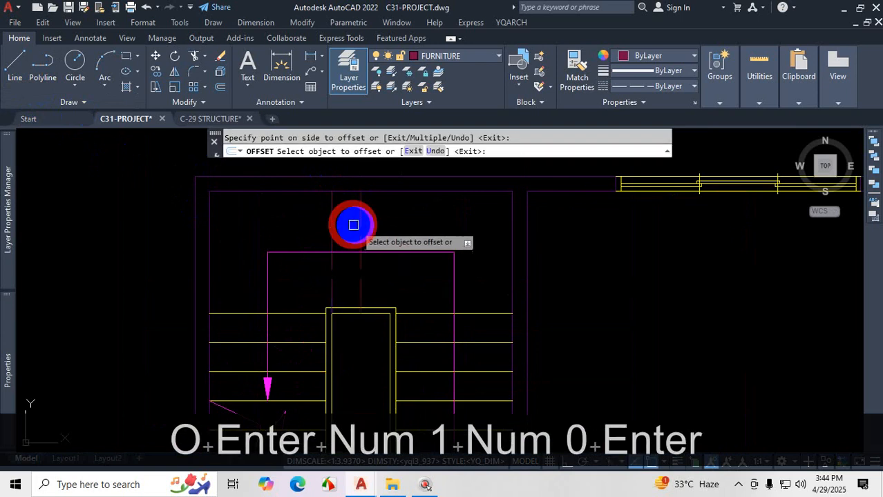
click(360, 218)
click(380, 223)
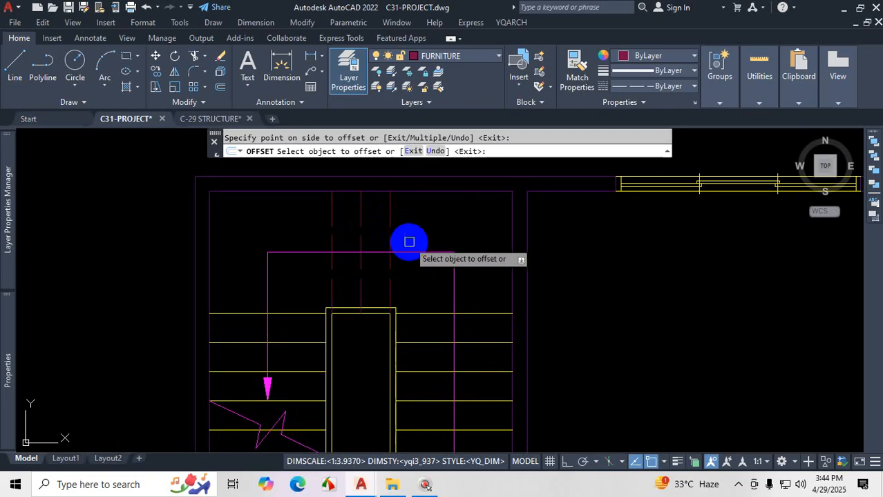
key(Escape)
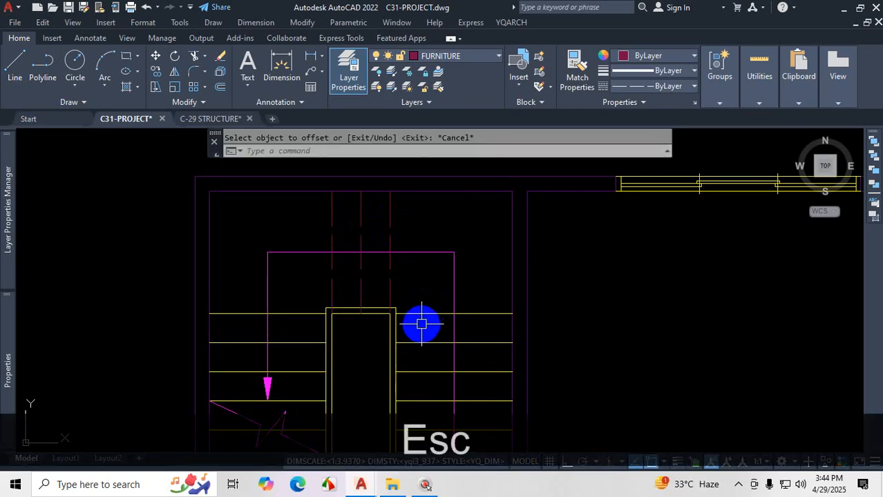
click(414, 220)
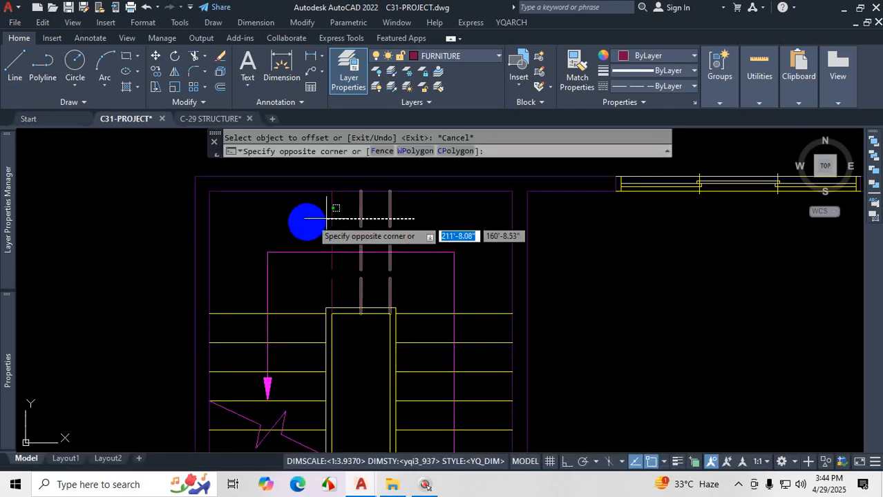
click(302, 220)
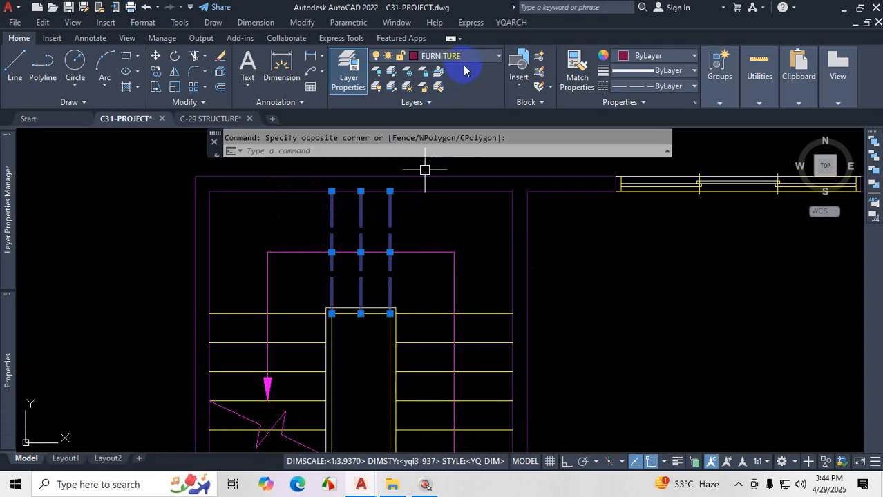
key(Escape)
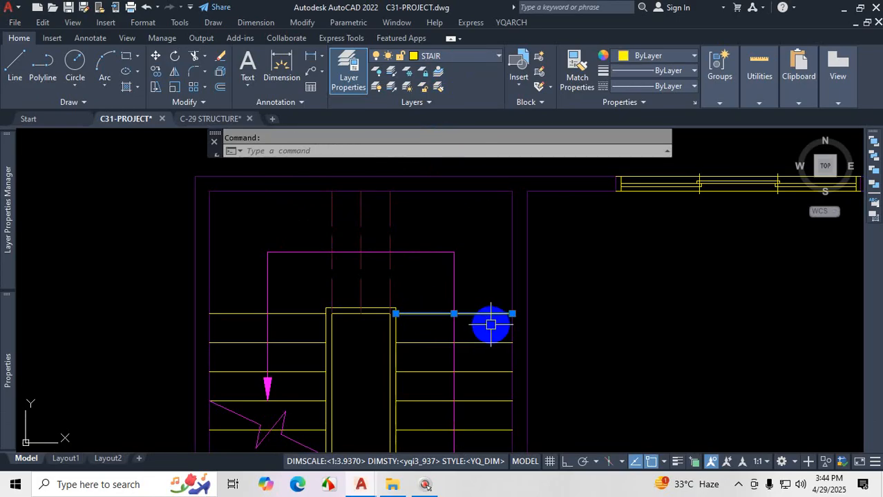
Step: Set the STAIR layer's color to index color 242 and clear the selection
click(425, 63)
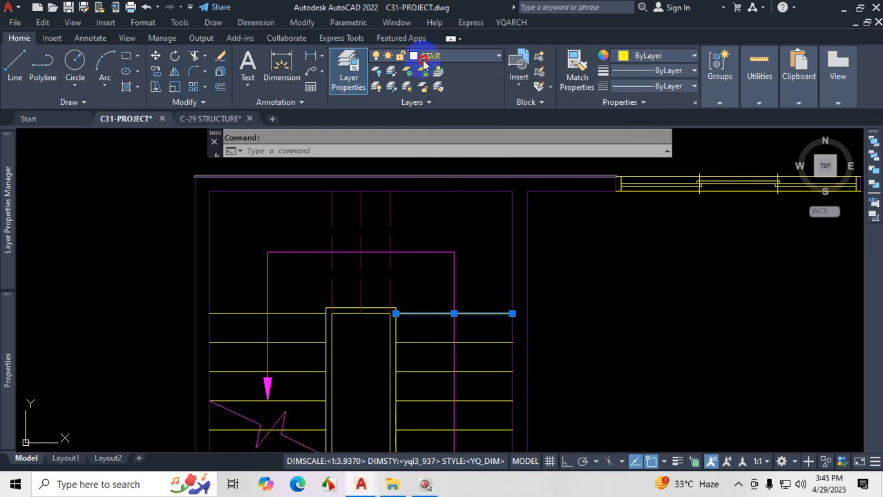
click(415, 226)
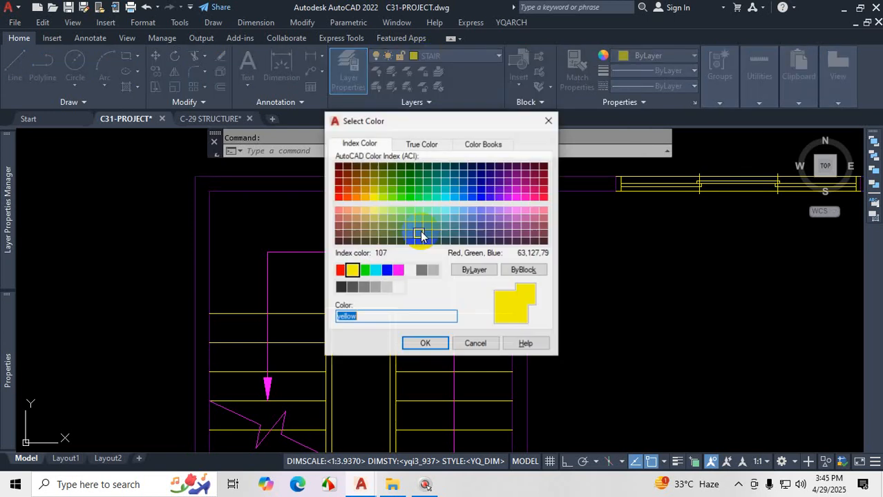
click(544, 192)
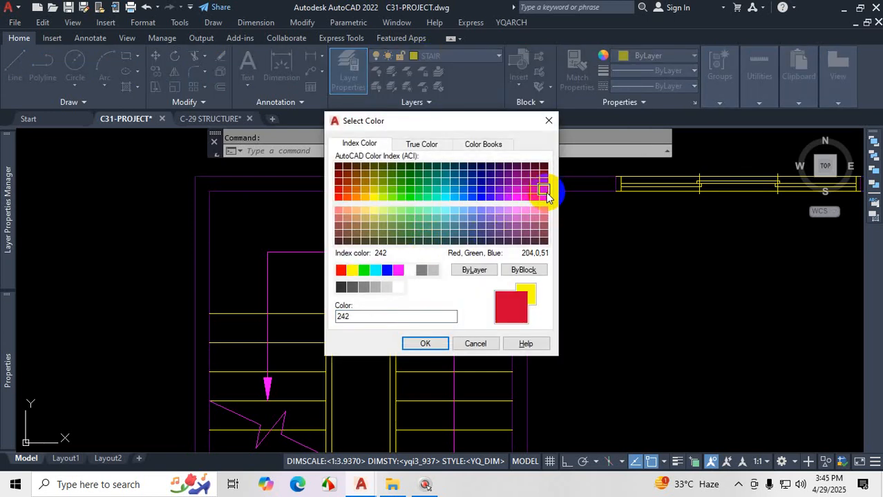
click(424, 343)
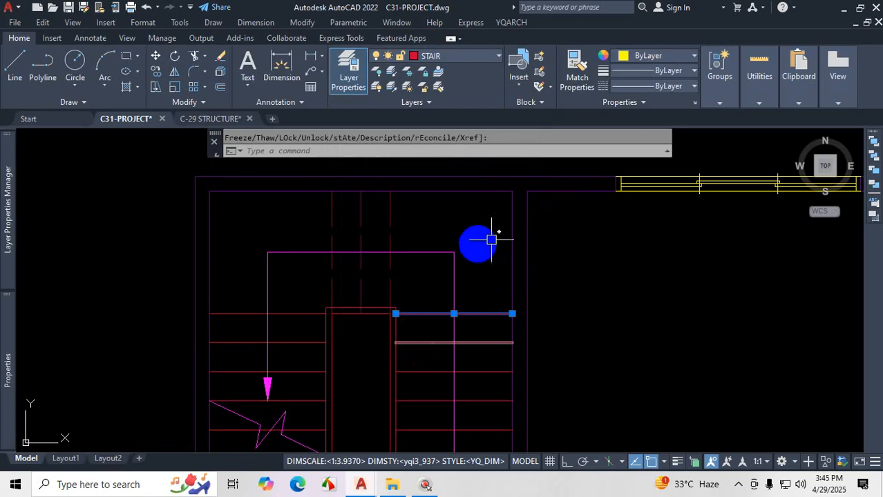
key(Escape)
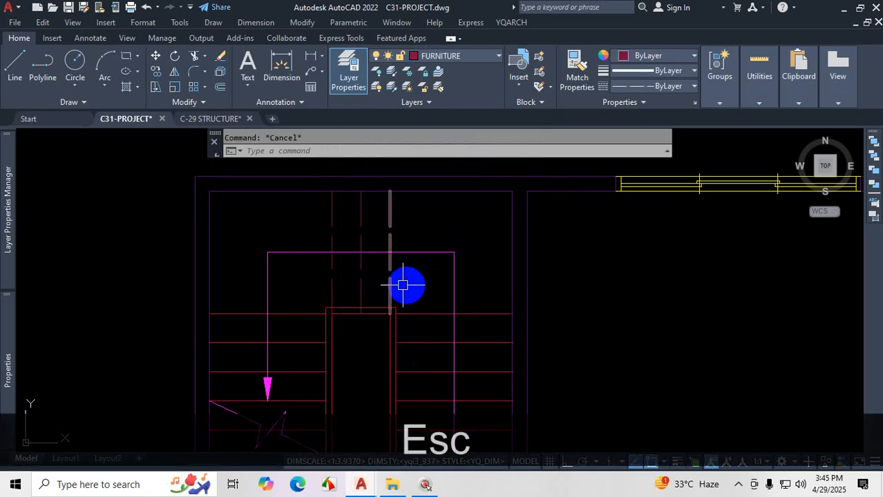
scroll(406, 286, down, 2)
scroll(324, 308, up, 2)
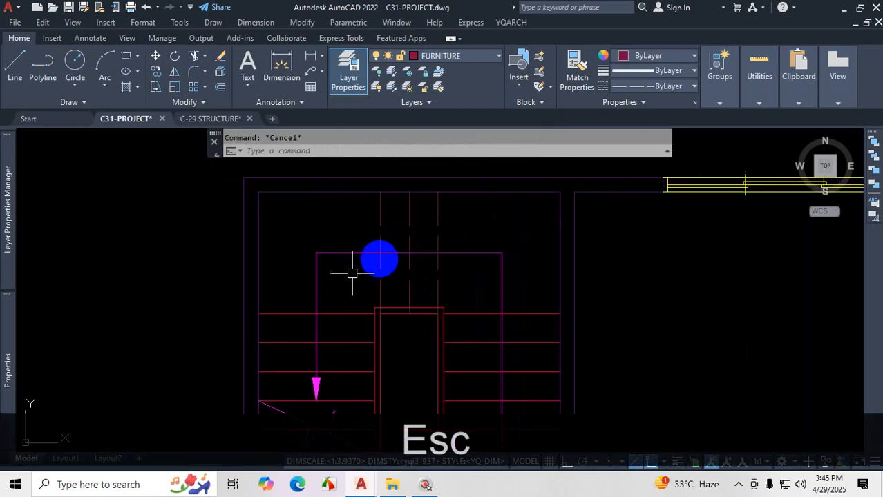
click(458, 220)
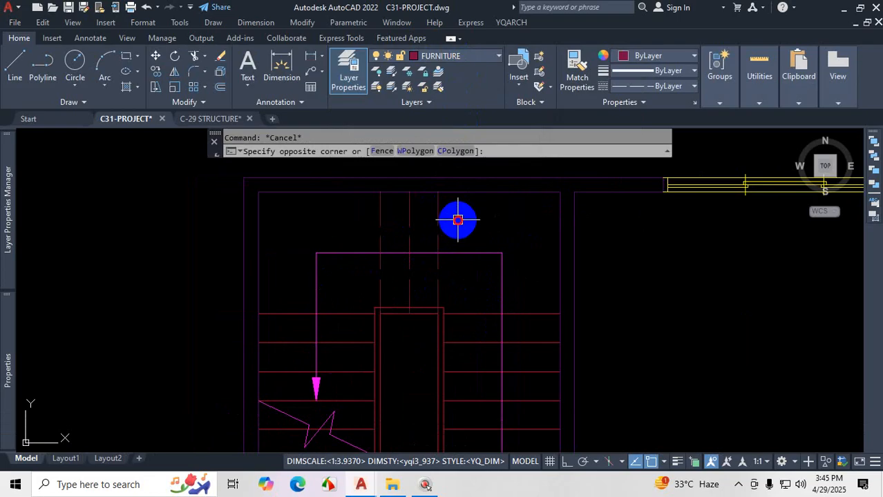
click(333, 221)
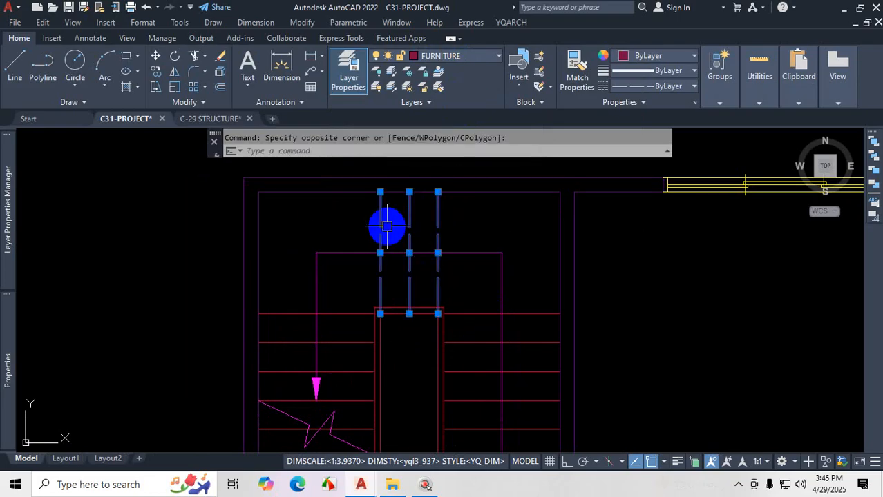
key(Escape)
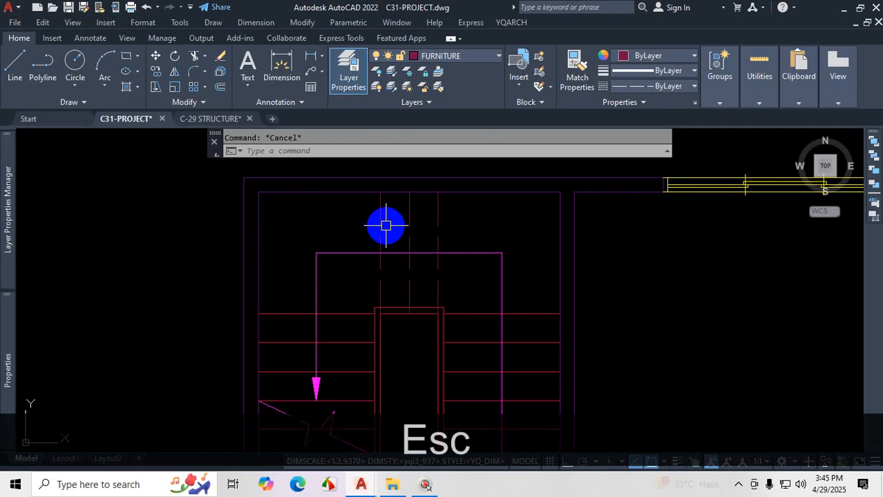
Step: Try reassigning the three vertical landing lines directly to the STAIR layer and undo the change
click(464, 216)
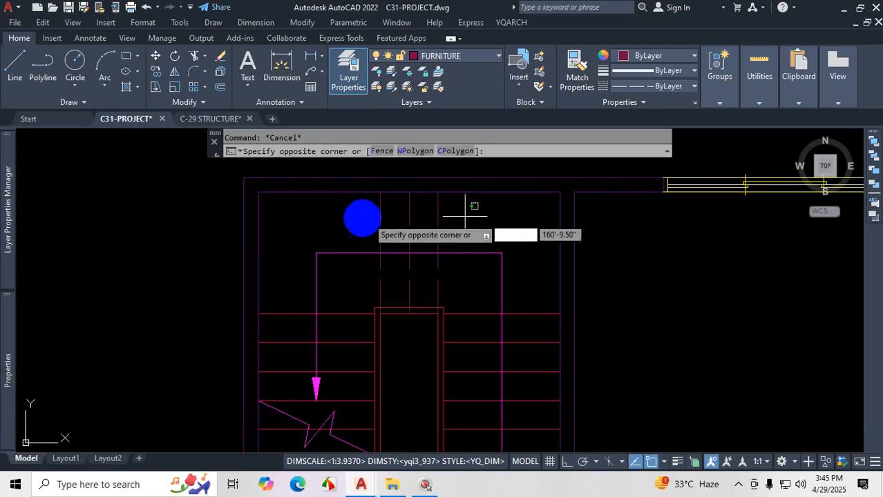
click(320, 208)
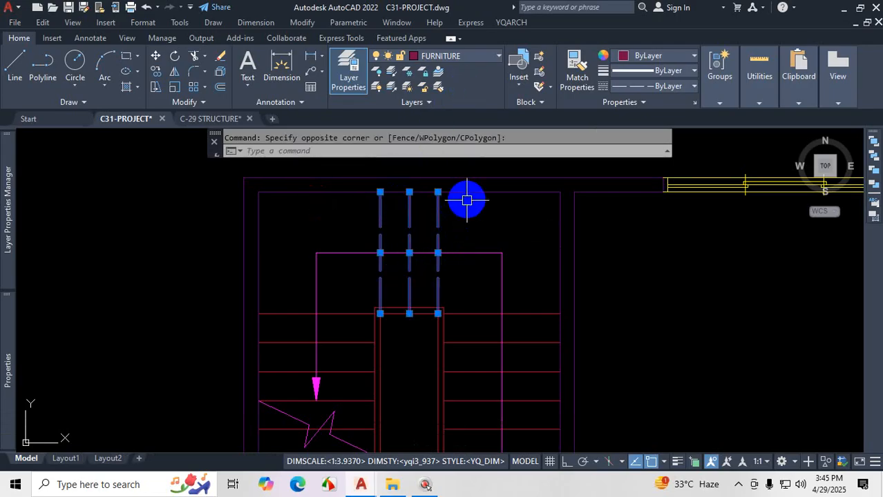
click(490, 62)
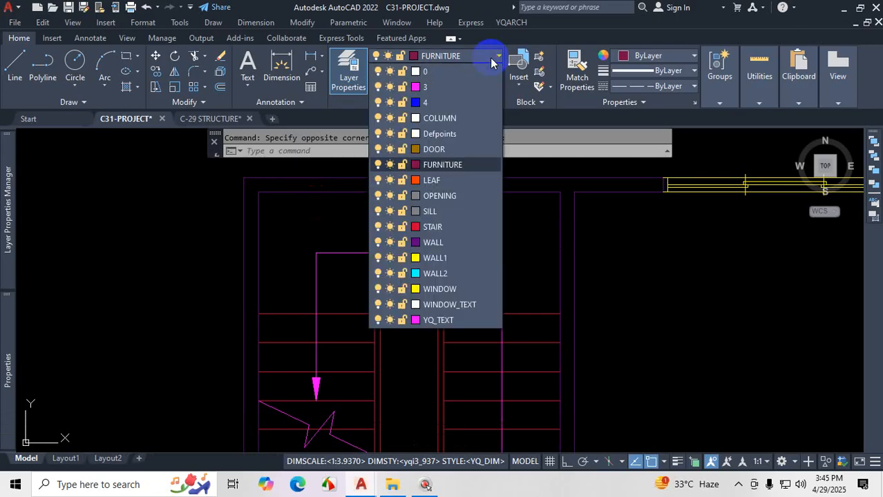
click(435, 231)
click(537, 242)
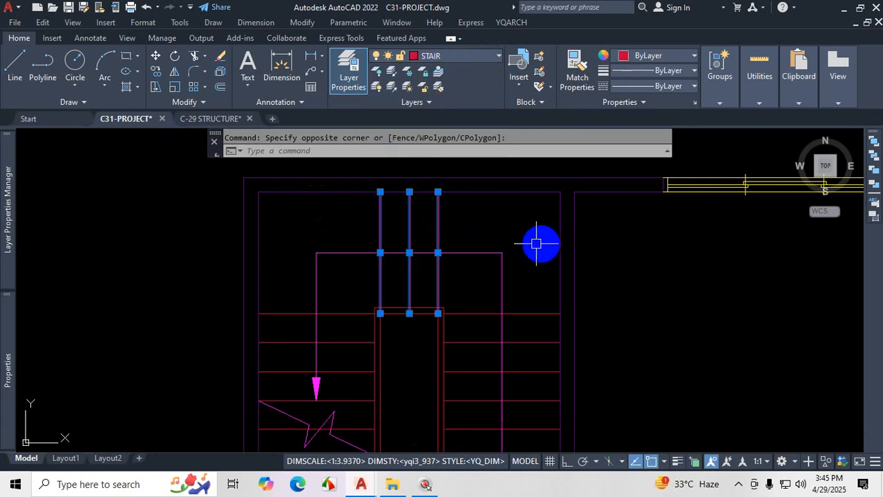
key(Escape)
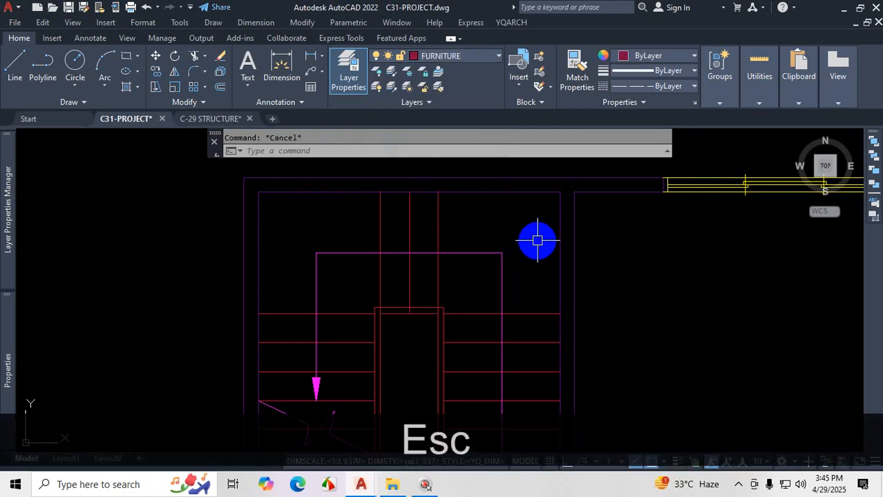
key(ctrl+z)
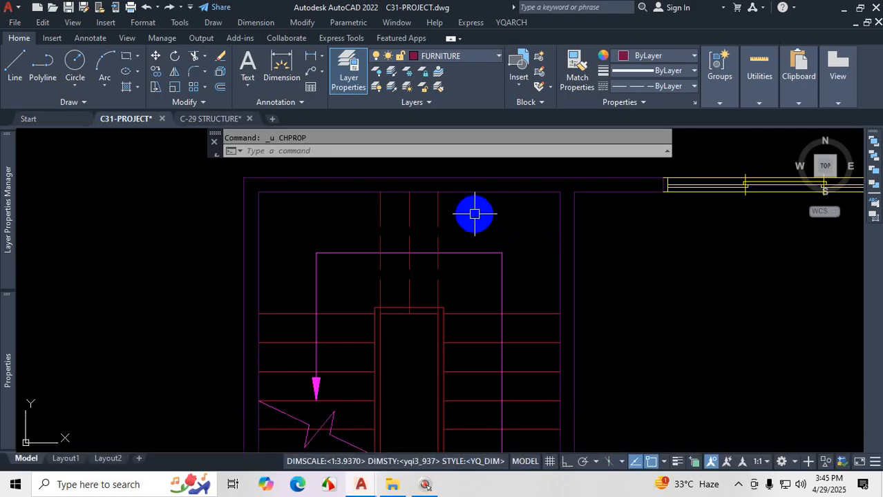
Step: Try matching the three landing lines to the layer of an upper stair tread with LAYMCH, and undo the match
click(438, 88)
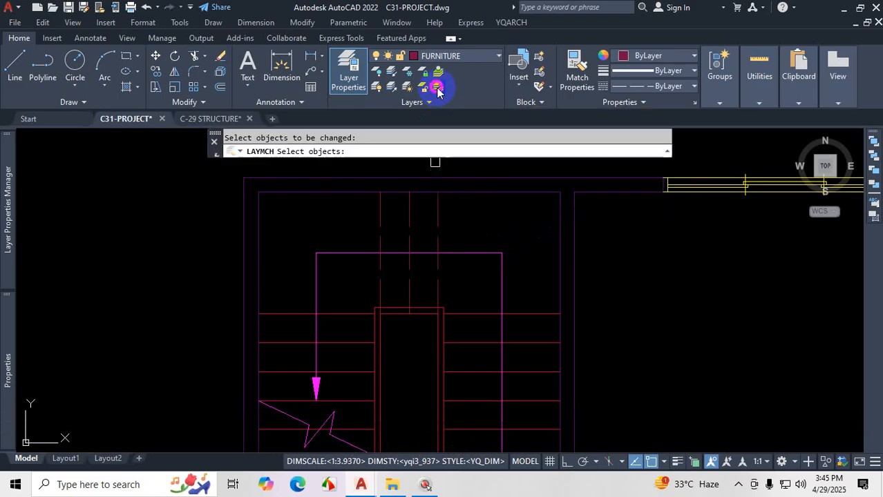
click(466, 216)
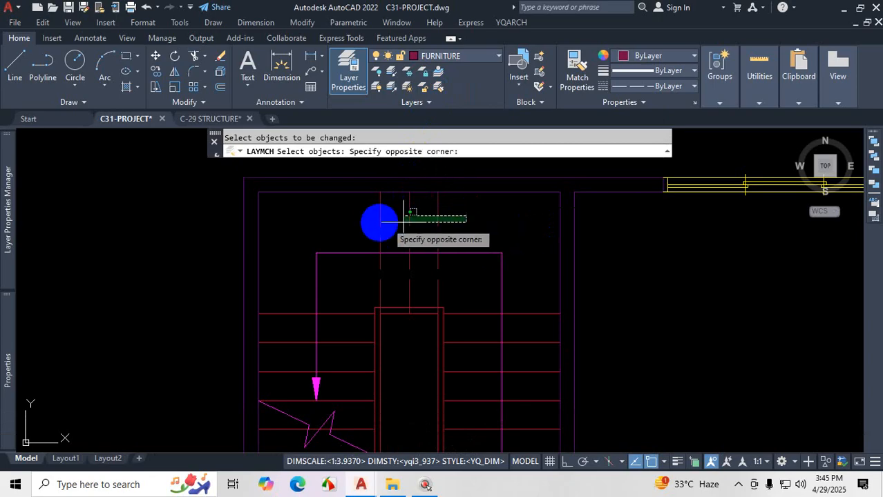
click(344, 221)
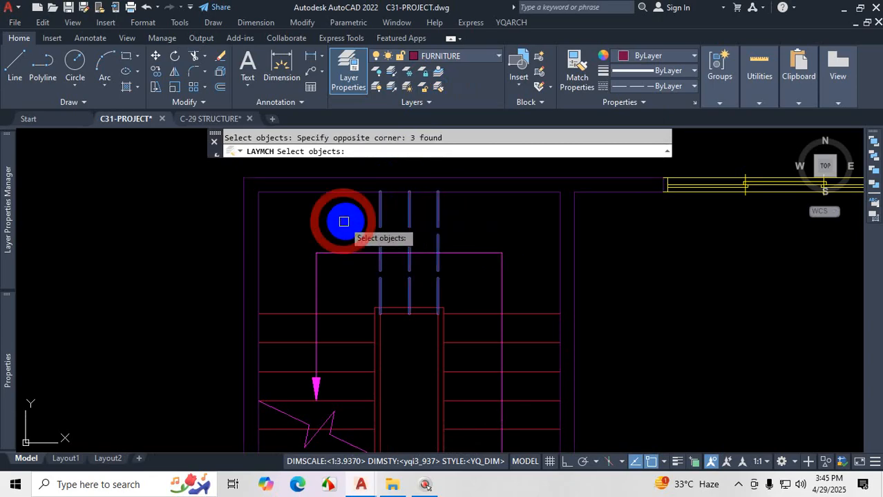
key(Return)
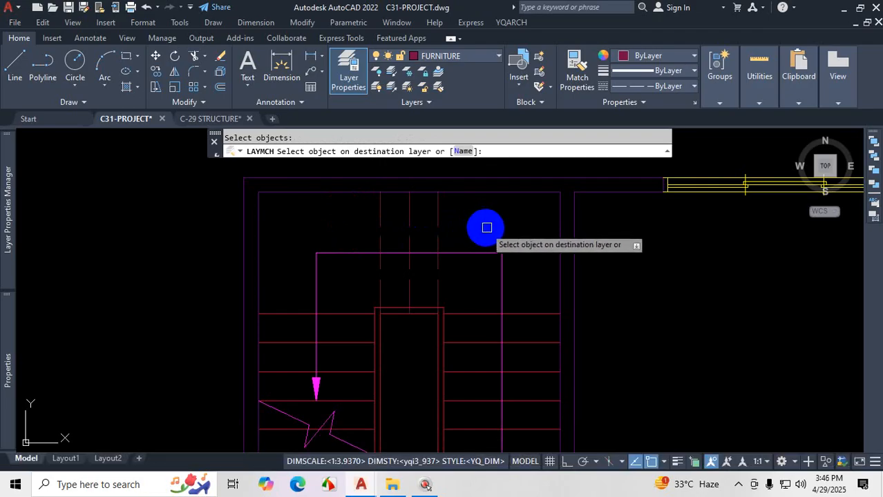
click(524, 312)
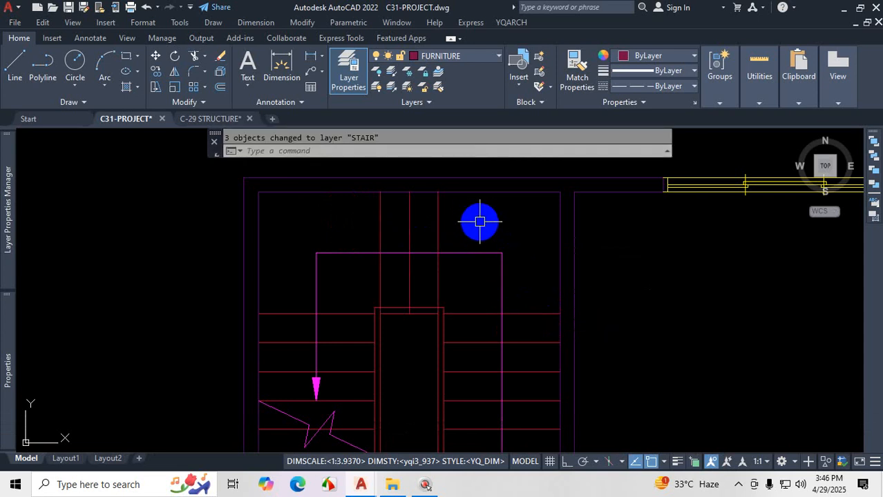
key(ctrl)
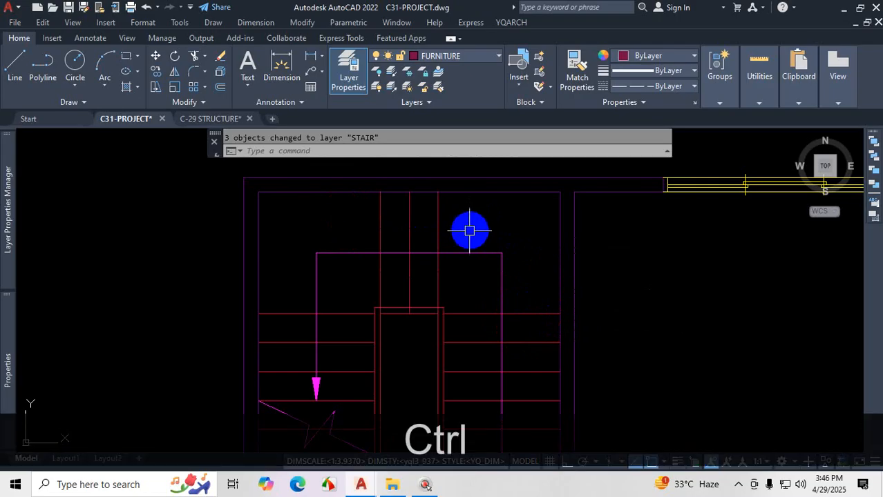
key(ctrl+z)
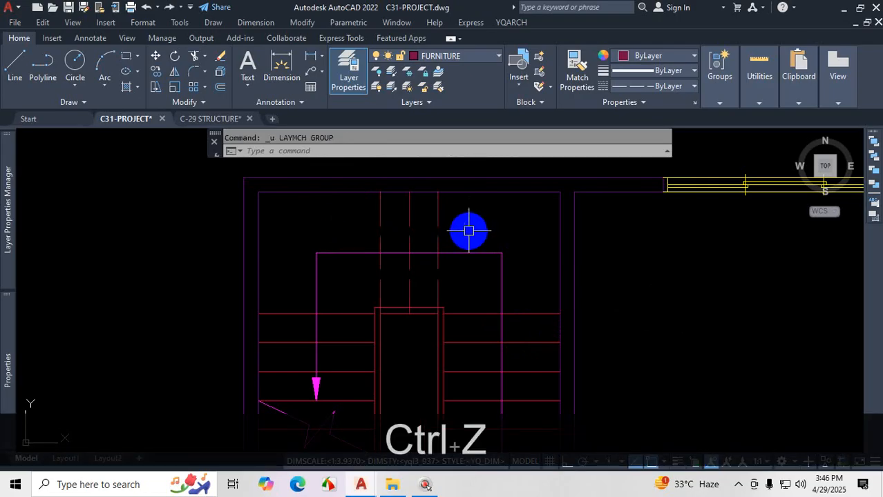
Step: Select the three vertical landing lines and view their object properties several ways, including the PR command, closing them each time
click(470, 226)
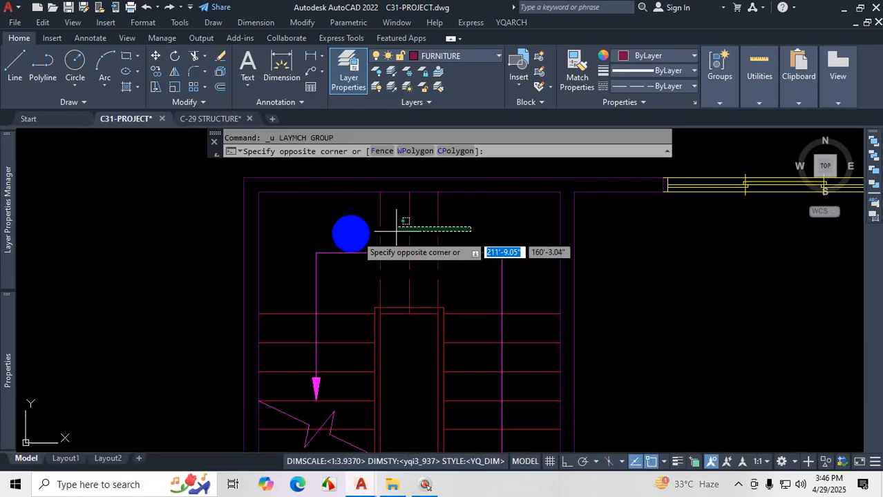
click(337, 232)
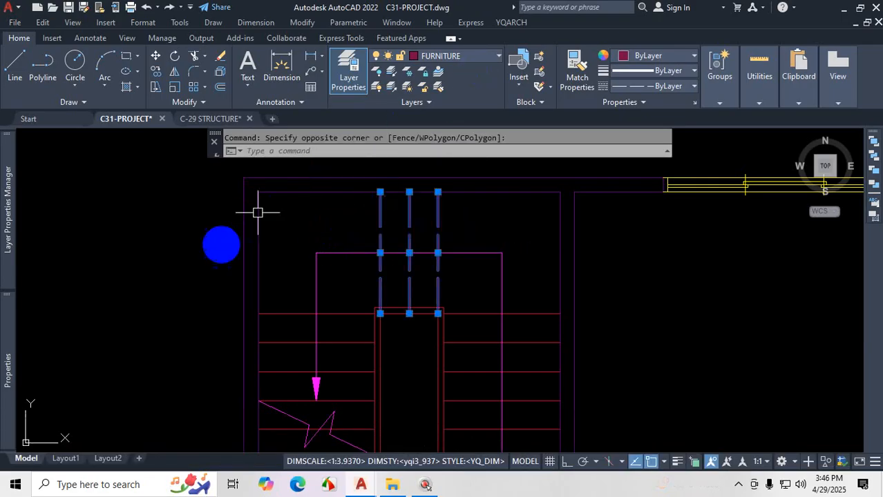
mouse_move(4, 359)
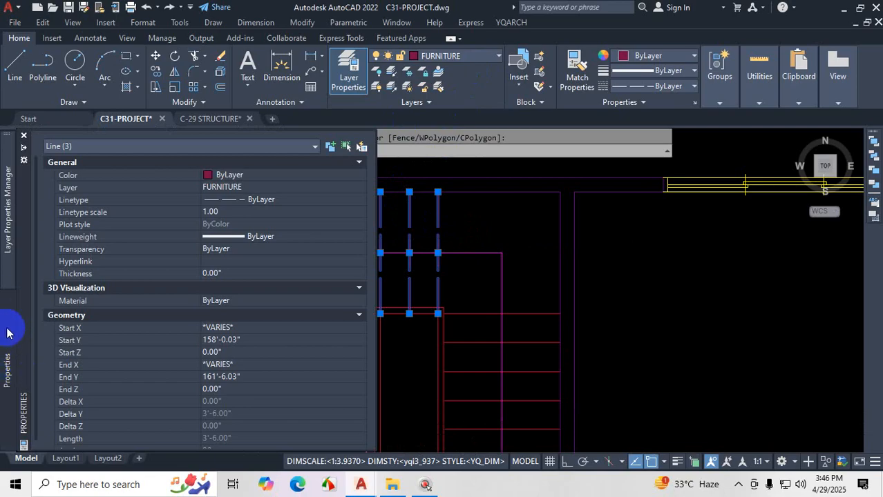
click(24, 137)
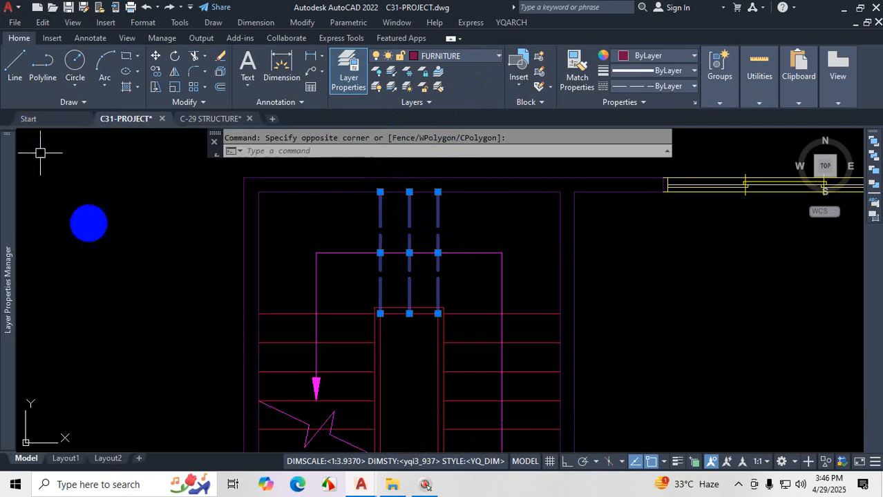
click(694, 105)
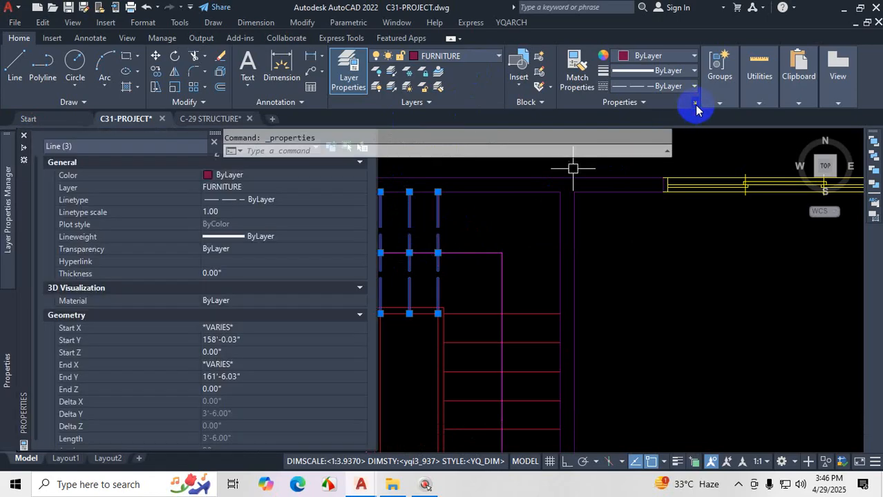
click(23, 138)
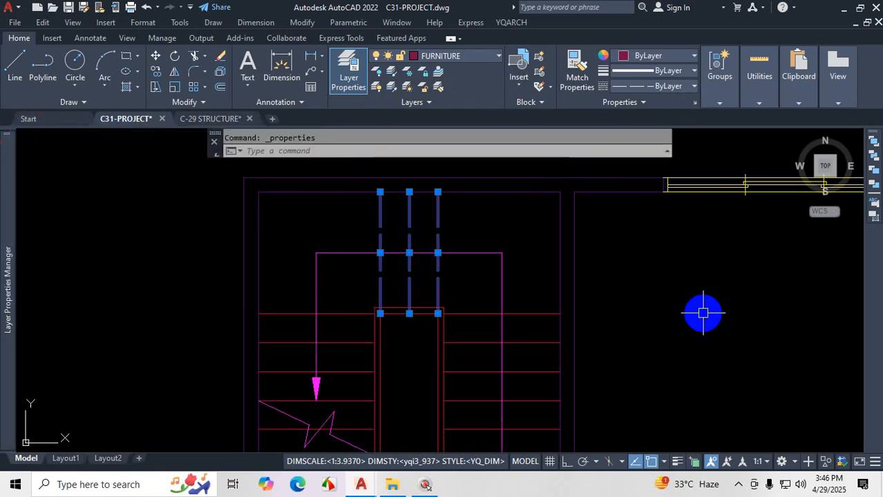
text(PR)
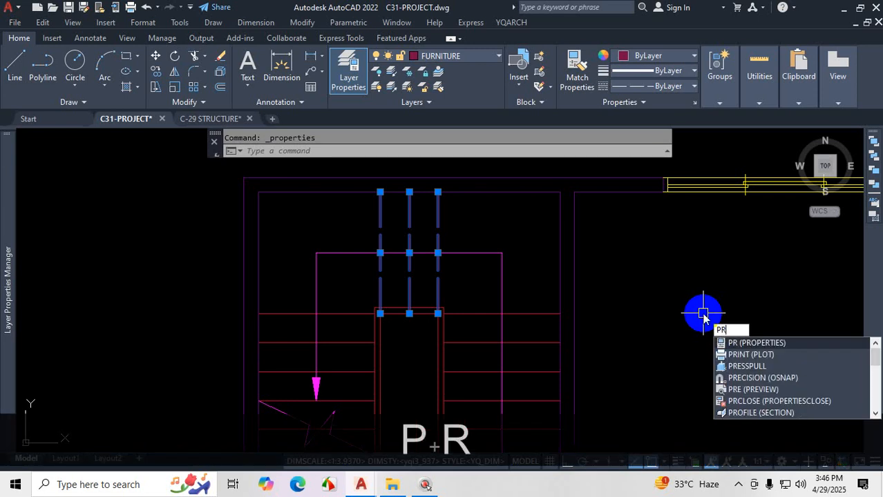
key(Return)
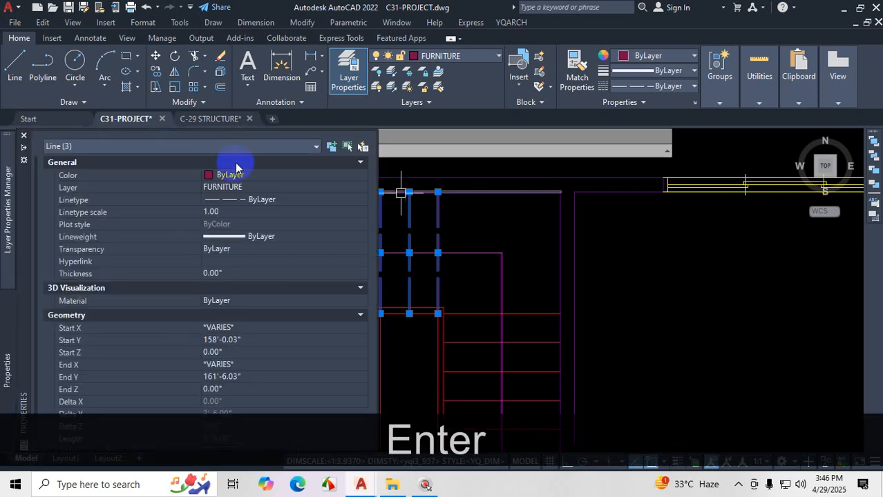
click(23, 138)
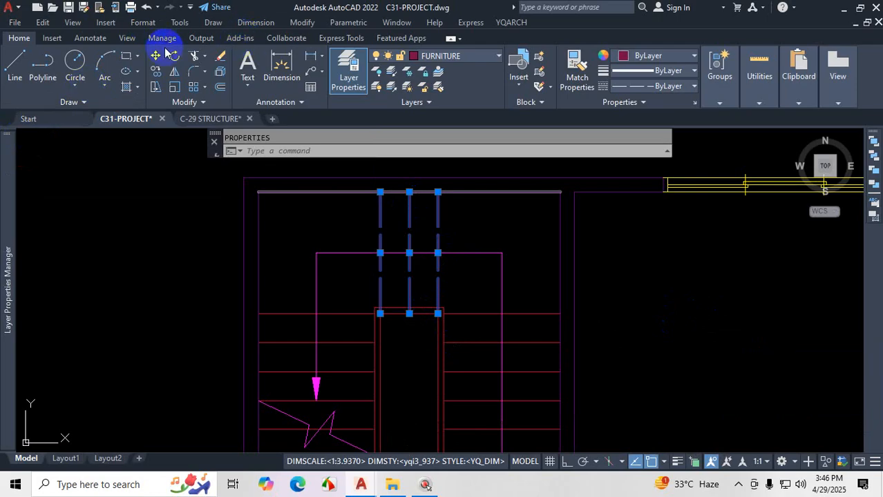
Step: Try changing the three landing lines' Layer property to STAIR in their object properties, and undo the change
click(126, 38)
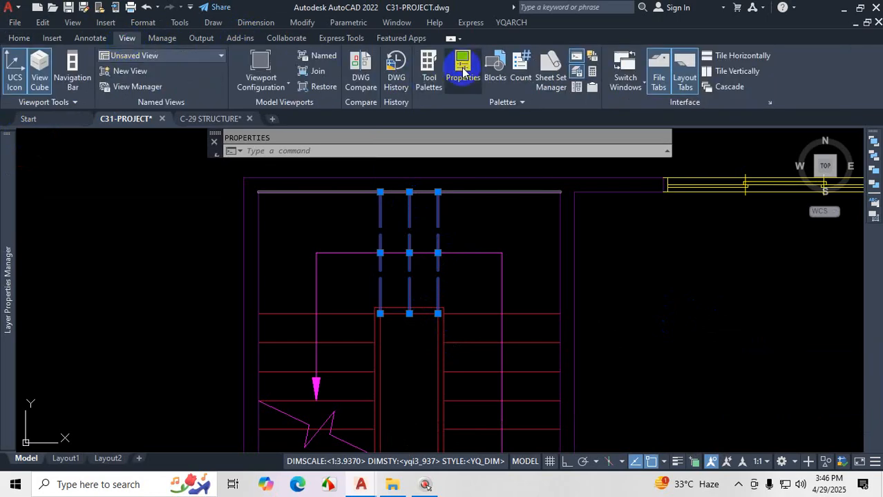
click(462, 69)
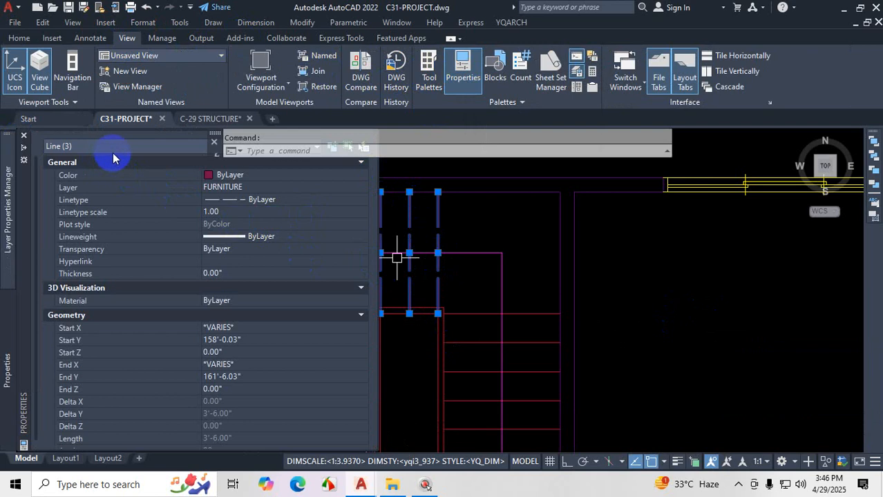
click(70, 153)
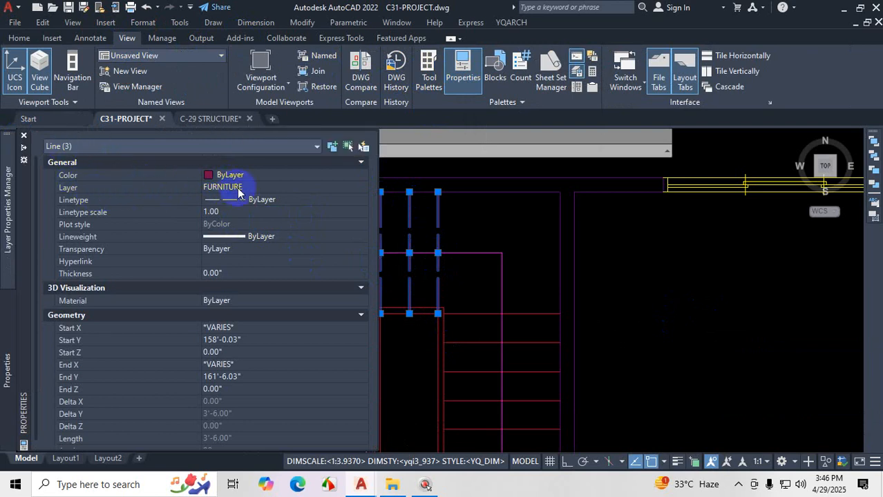
click(328, 189)
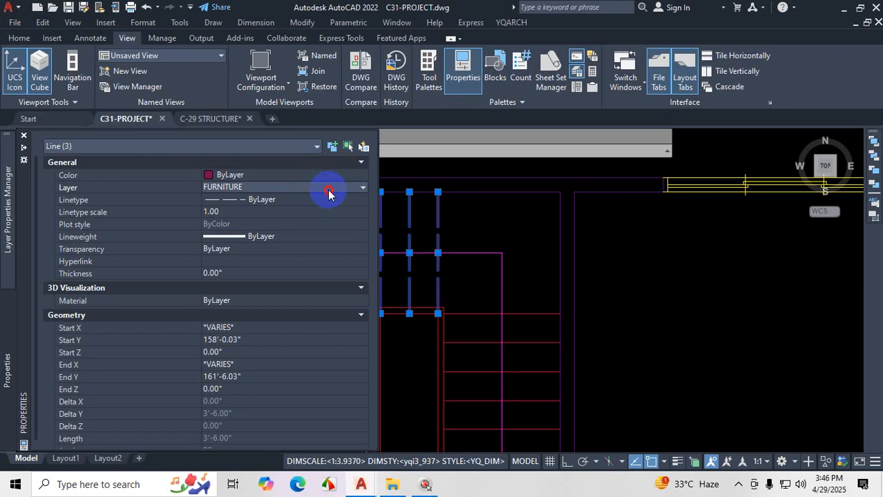
click(327, 188)
scroll(231, 243, down, 1)
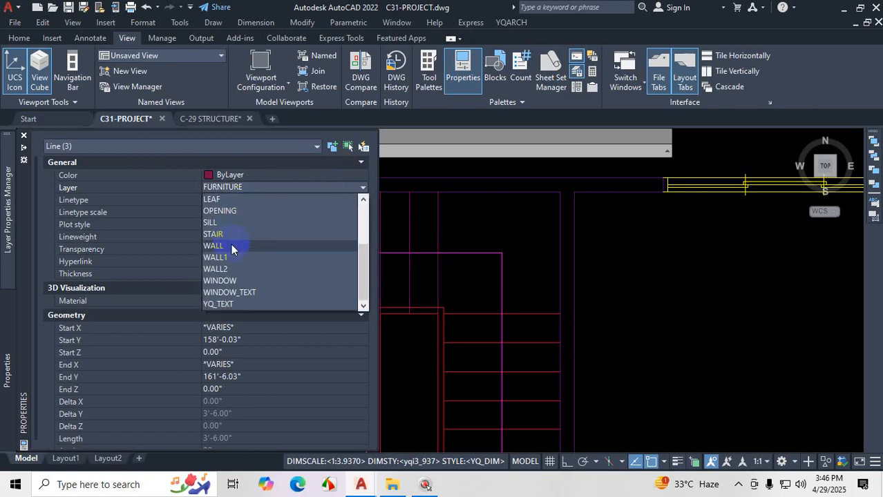
scroll(236, 245, up, 3)
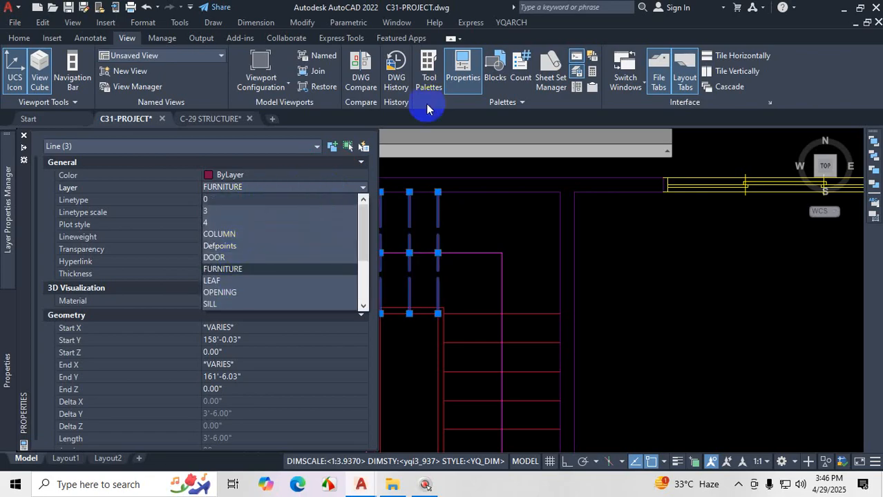
scroll(276, 252, down, 3)
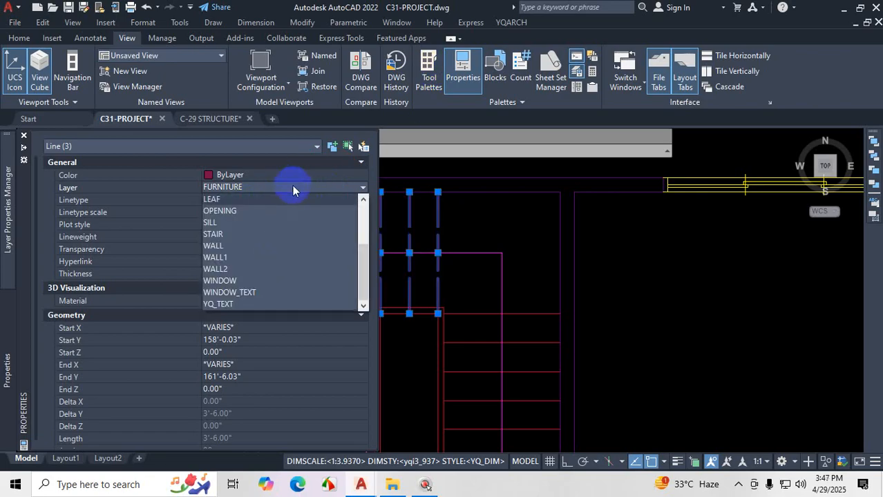
key(s)
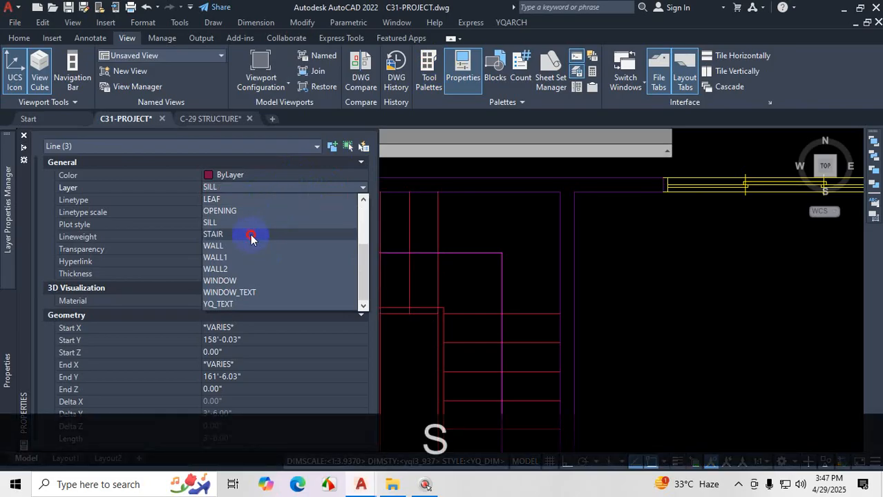
click(254, 235)
key(Escape)
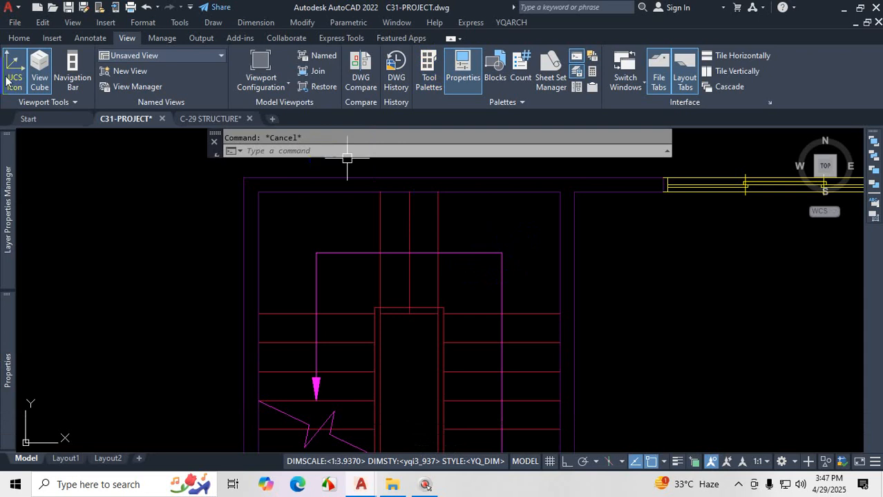
click(21, 40)
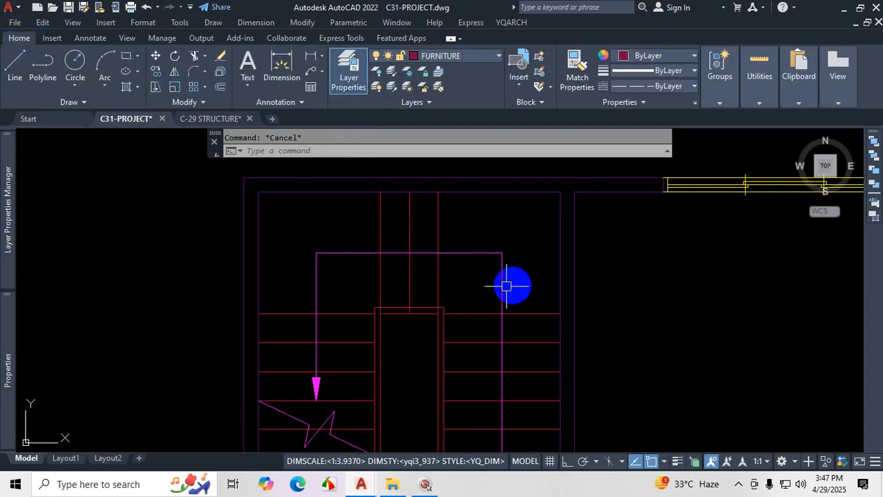
key(ctrl+z)
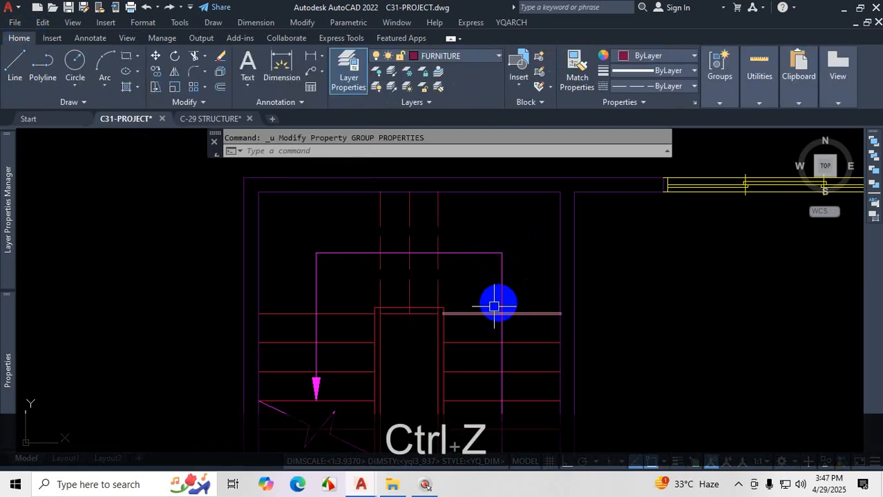
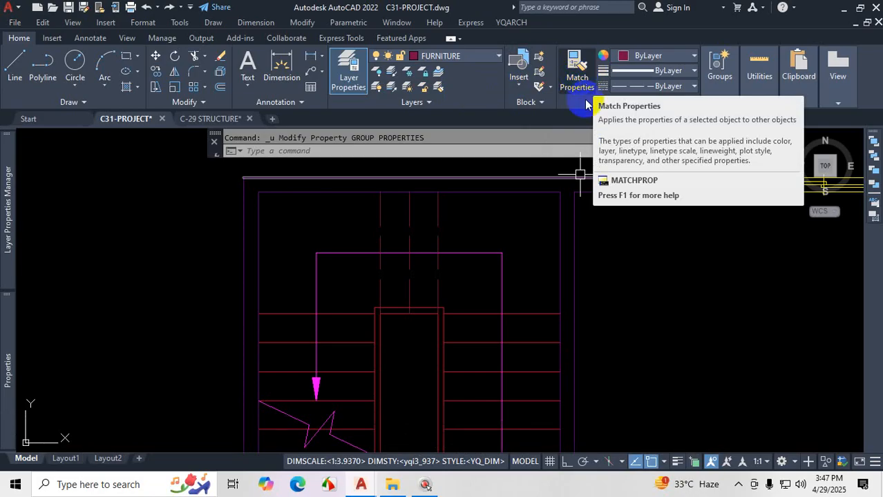
Step: Try matching all properties of the three vertical landing lines to the top right-hand stair tread with MATCHPROP
key(Escape)
text(MA)
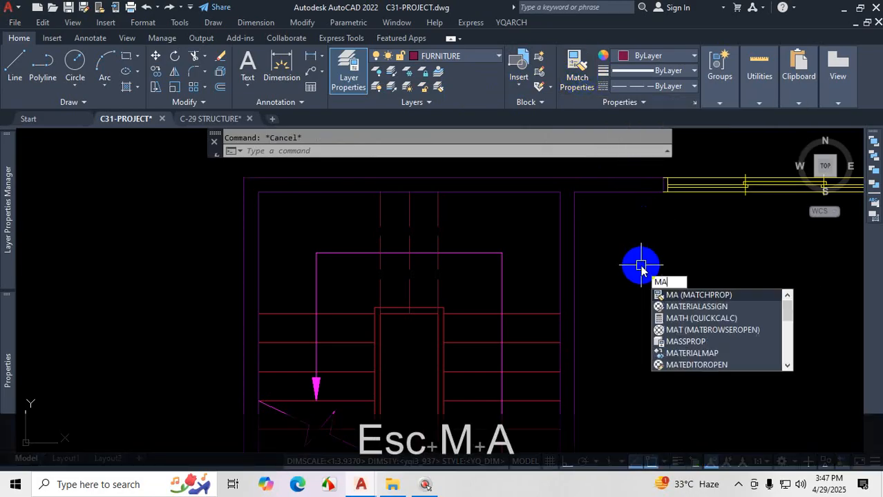
click(699, 295)
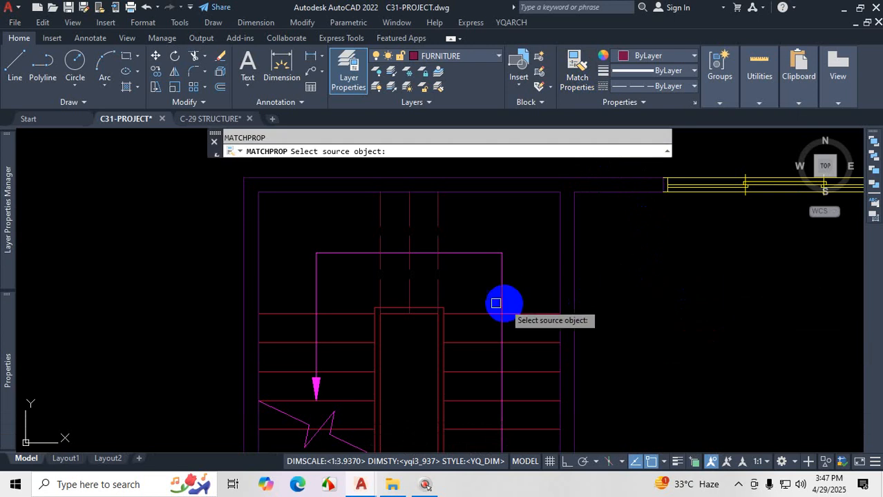
key(ctrl+1)
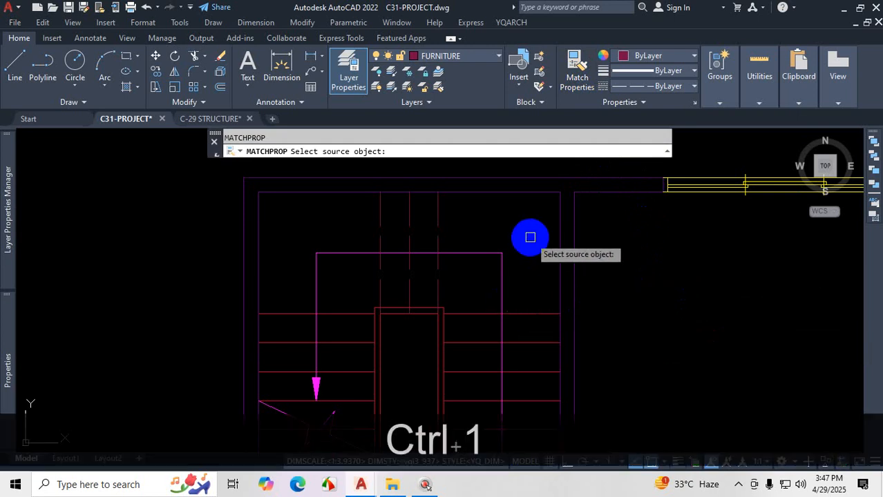
click(530, 237)
mouse_move(637, 227)
mouse_down()
mouse_move(554, 234)
mouse_move(593, 238)
mouse_move(582, 240)
mouse_up()
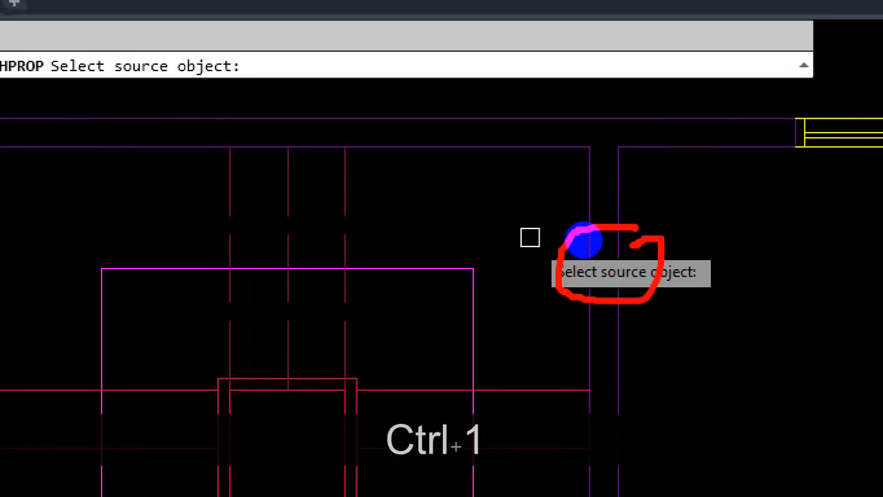
mouse_move(529, 314)
mouse_down()
mouse_move(510, 261)
mouse_move(387, 182)
mouse_up()
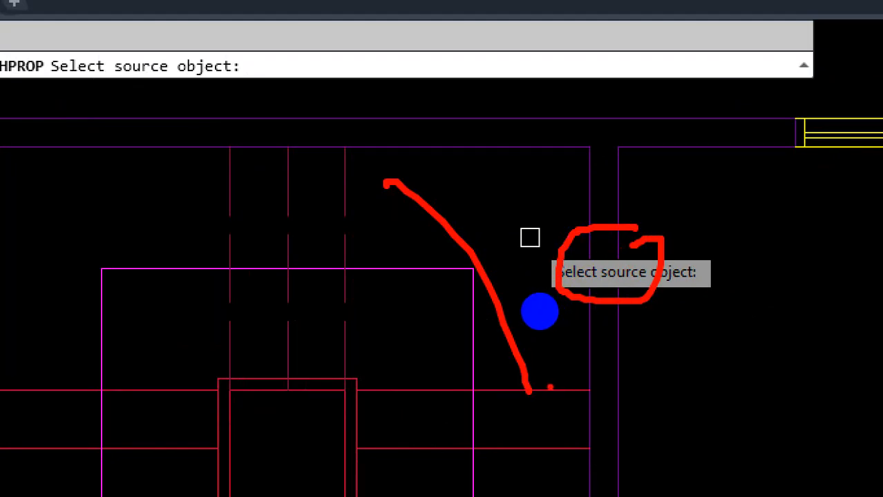
key(Escape)
click(529, 389)
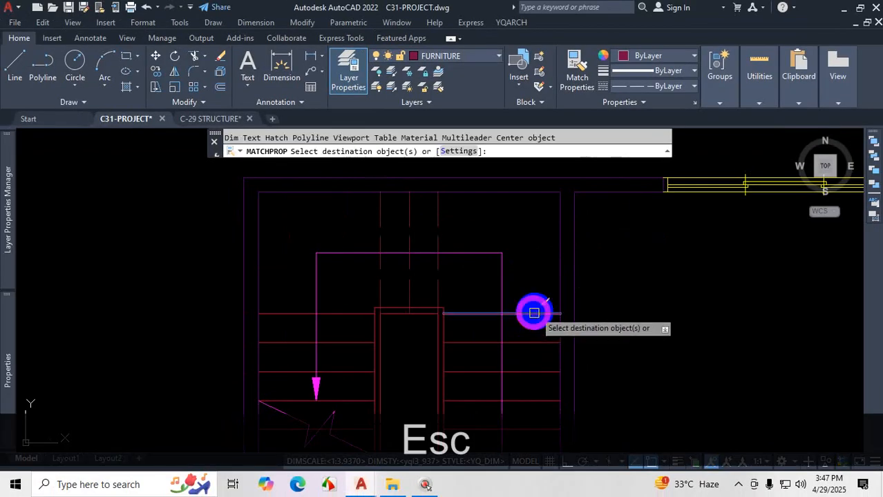
click(534, 313)
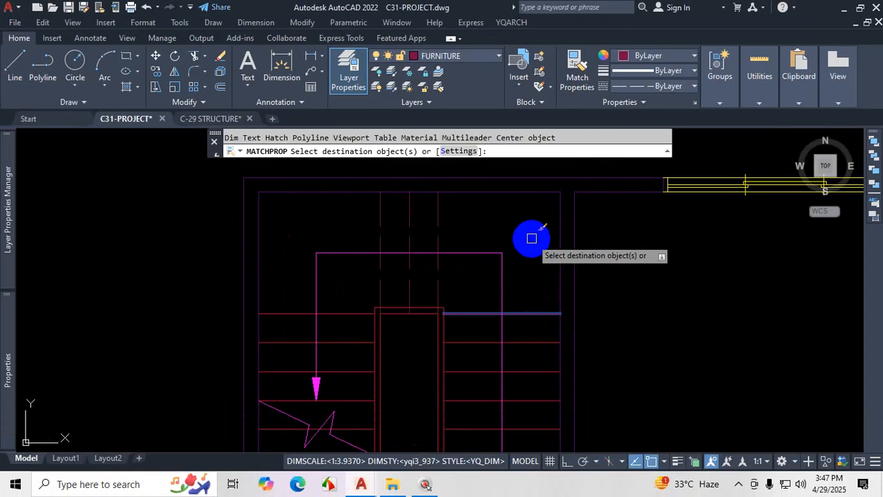
click(448, 216)
click(343, 218)
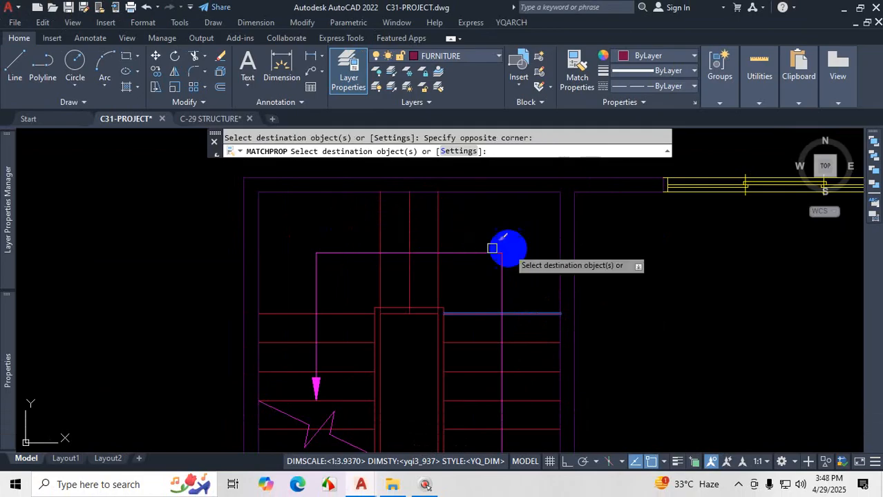
key(Escape)
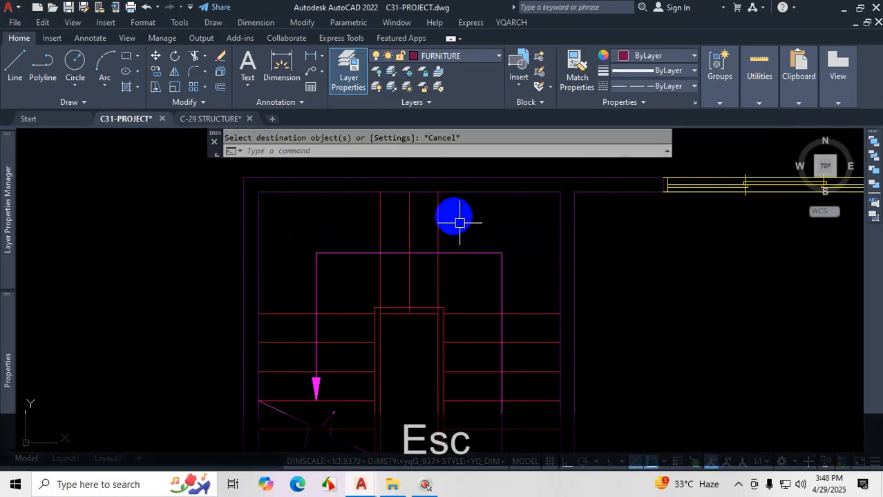
Step: Select the three vertical landing lines to check their layer, and undo the property match
click(453, 215)
click(330, 217)
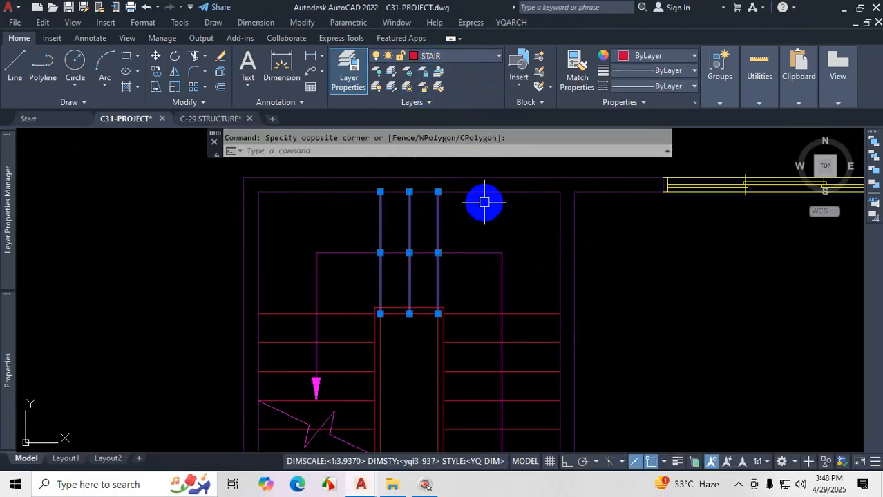
key(Escape)
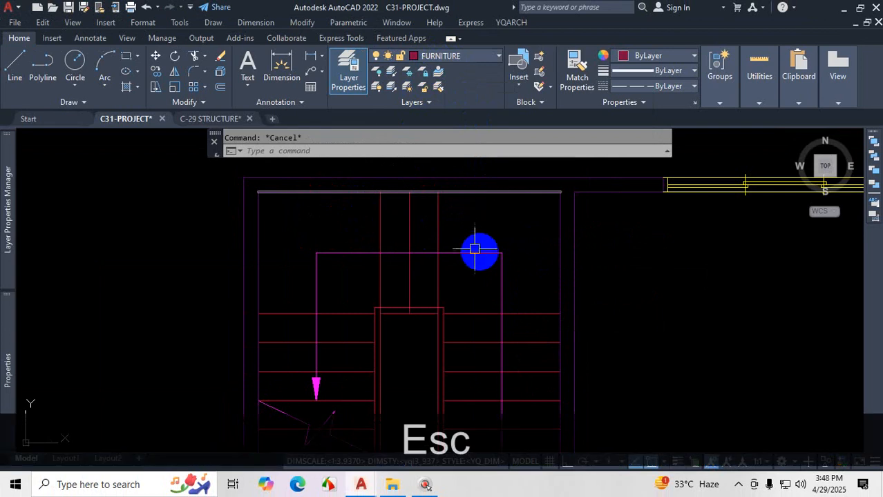
mouse_move(481, 251)
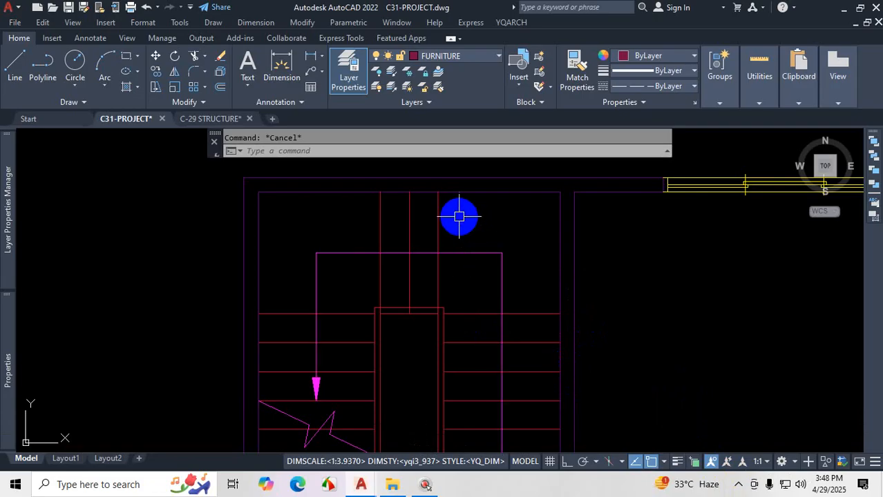
key(ctrl+z)
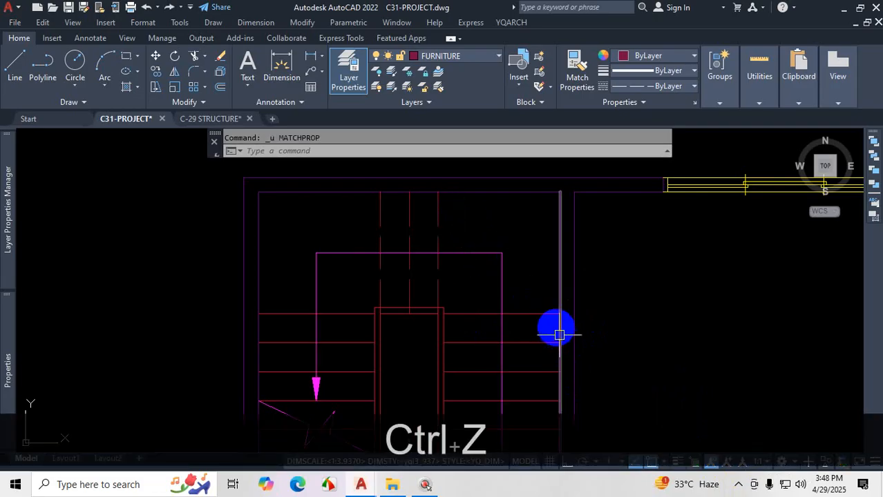
Step: Set the color of the top right-hand stair tread to Green and reselect it to check its color property
click(546, 314)
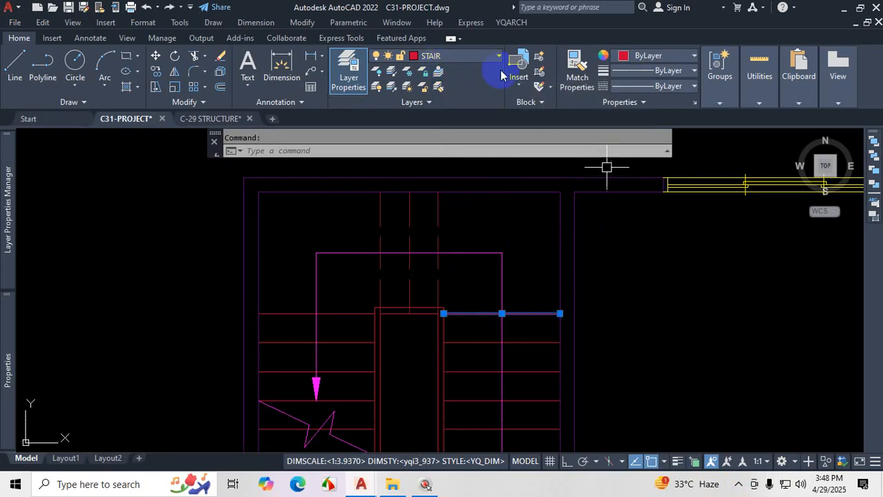
click(676, 55)
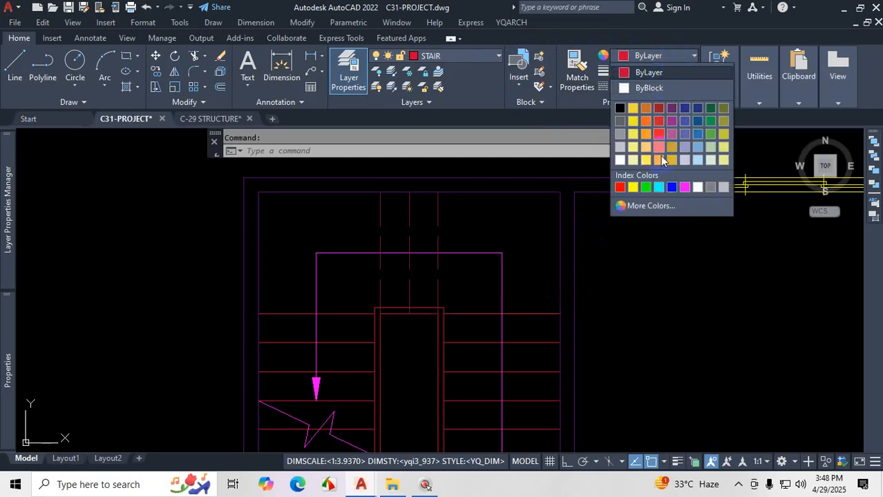
click(645, 188)
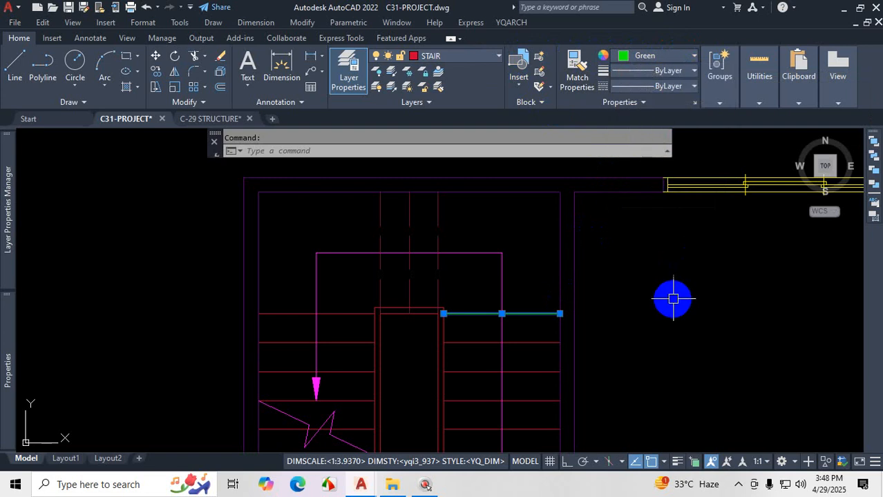
key(Escape)
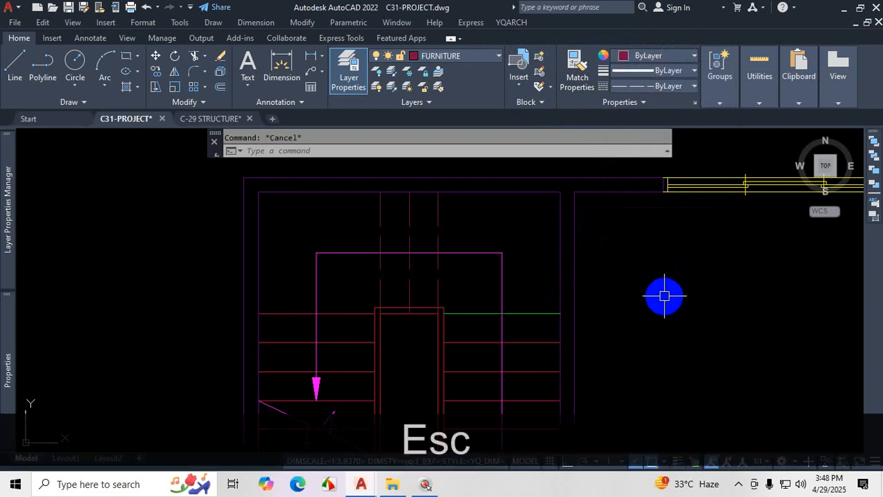
click(527, 314)
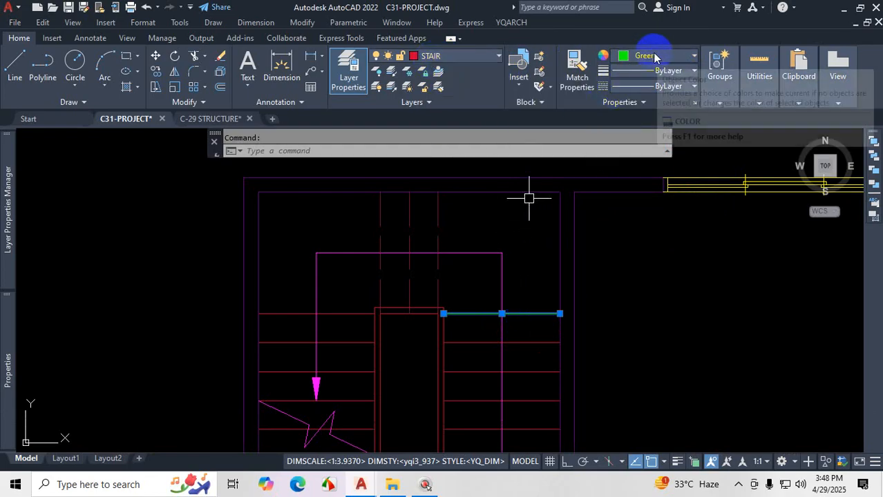
key(Escape)
key(Escape)
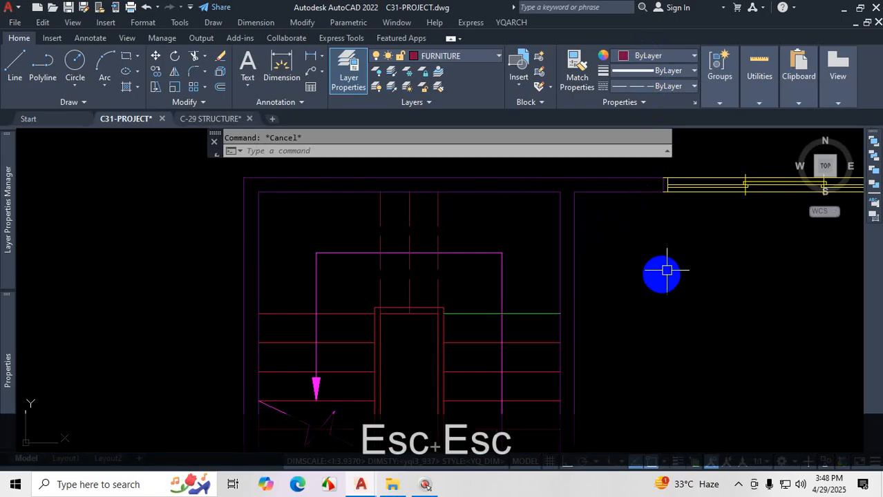
Step: Try matching the three landing lines to the green tread's layer with LAYMCH, compare the objects, and undo the match
click(438, 88)
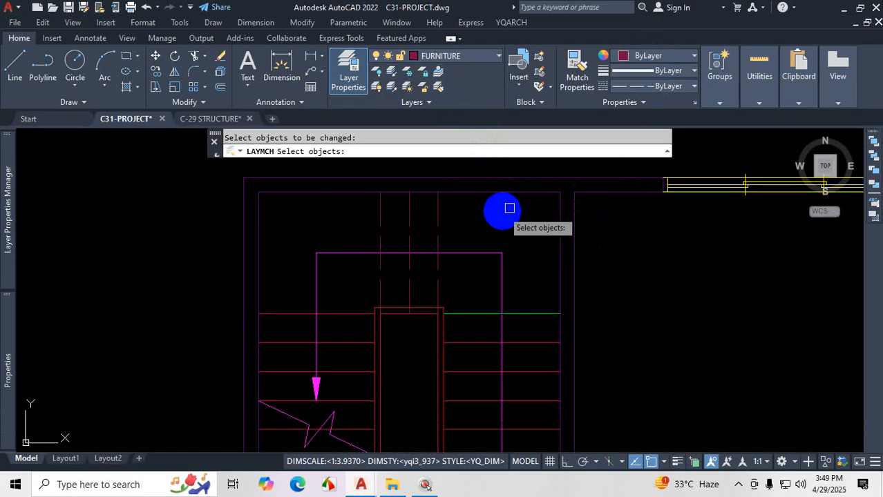
click(459, 208)
click(338, 225)
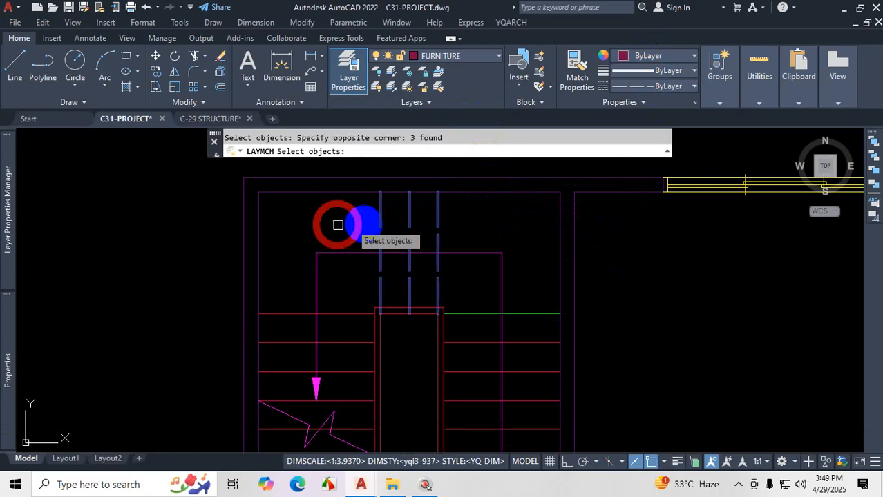
key(Return)
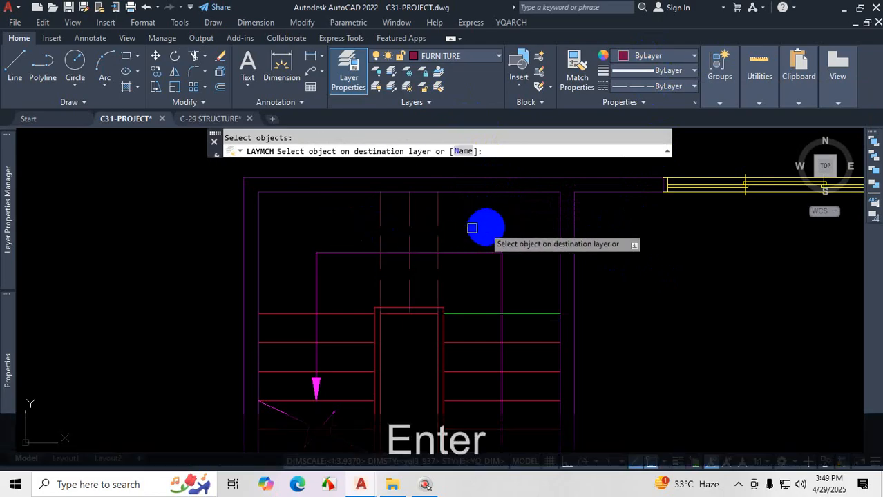
click(533, 315)
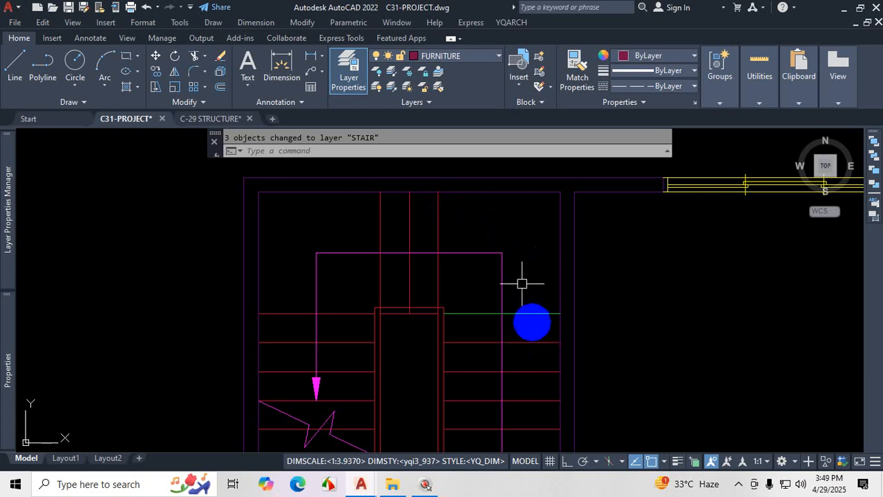
key(Escape)
click(533, 319)
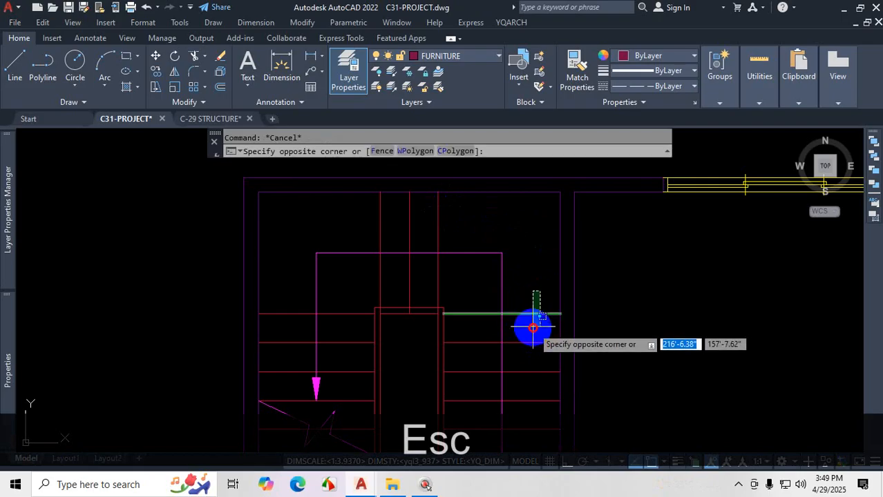
click(506, 273)
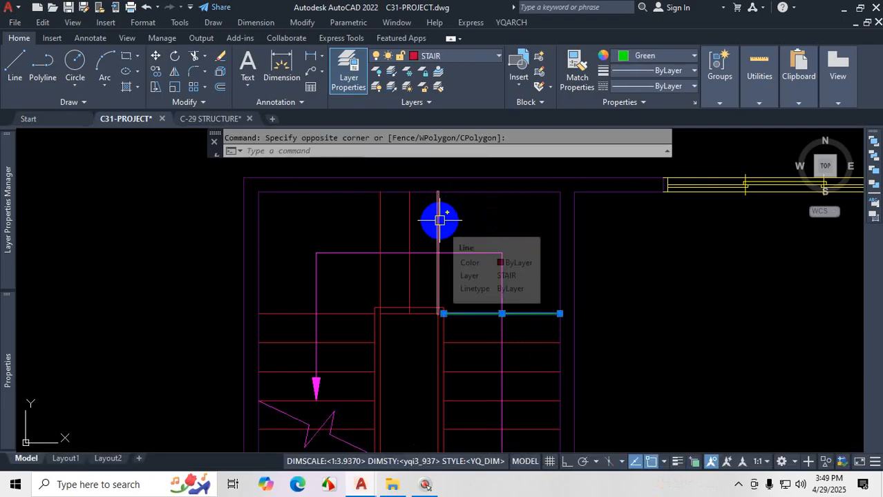
key(Escape)
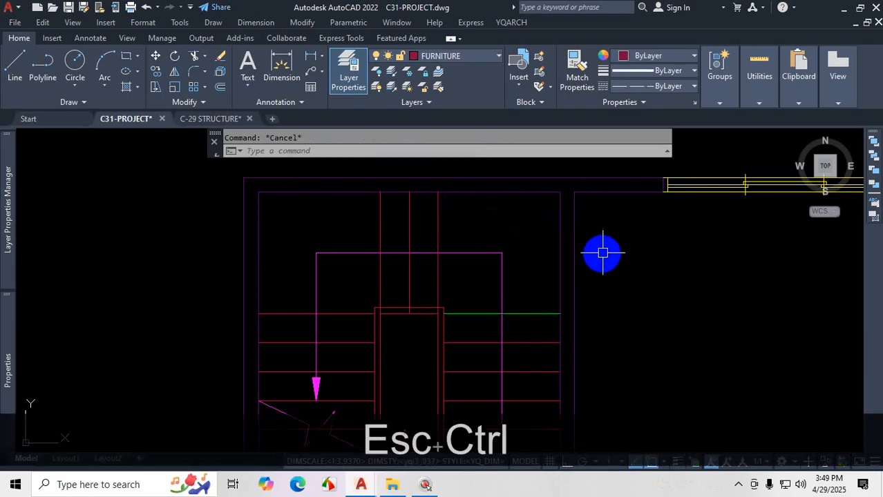
key(ctrl+z)
Step: Match the three vertical landing lines to the green stair tread with Match Properties, and select them to check their layer and color
click(584, 66)
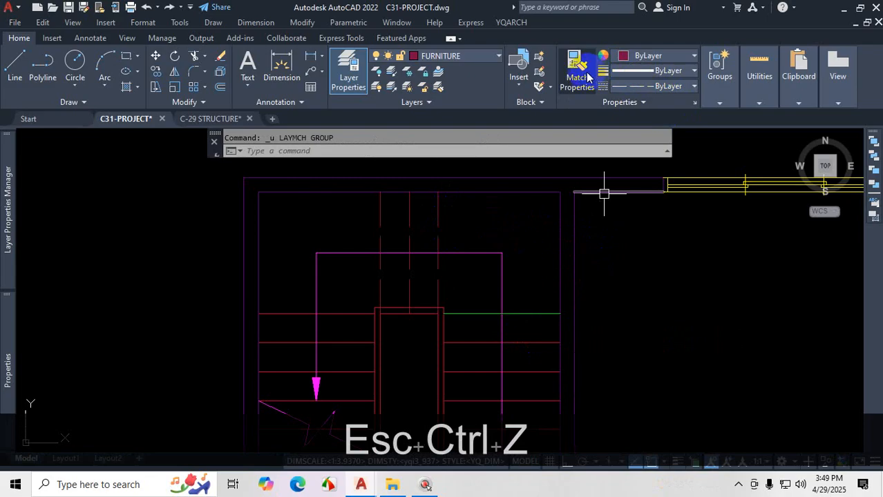
click(586, 75)
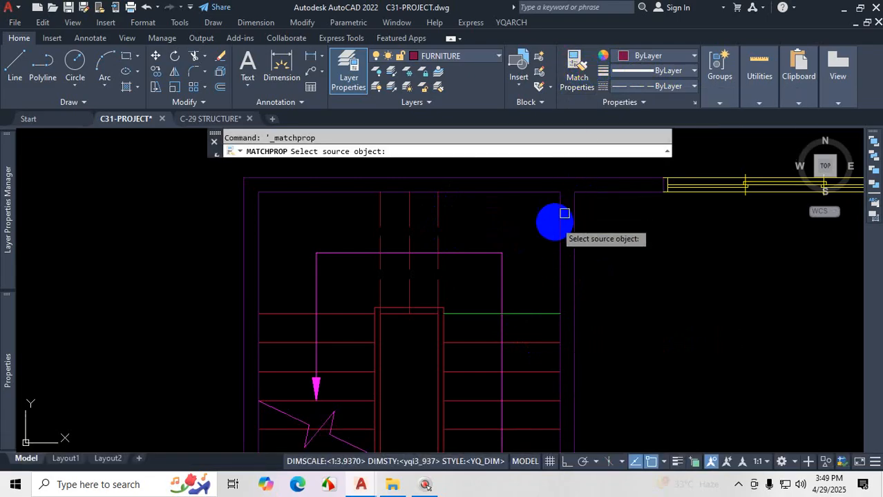
click(536, 313)
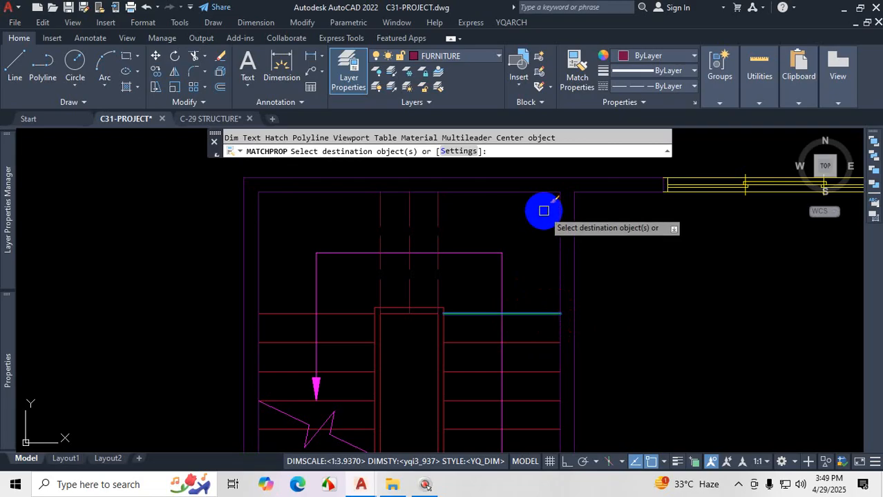
click(545, 209)
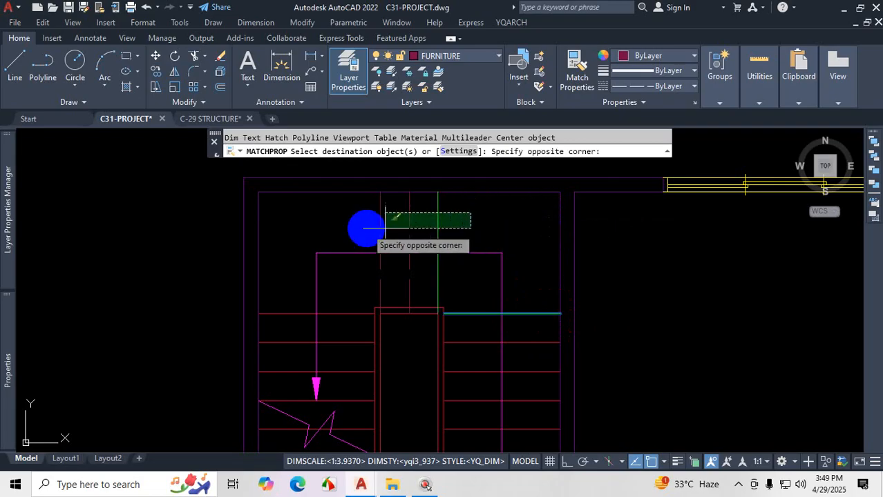
click(349, 225)
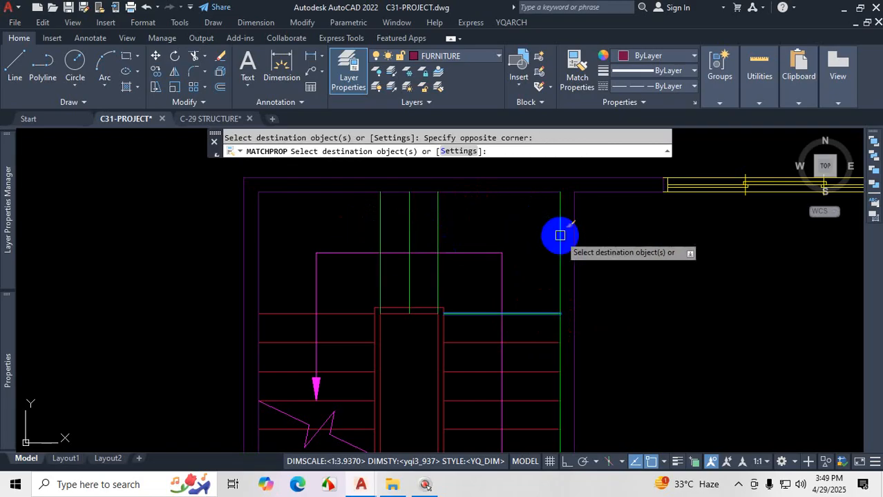
key(Escape)
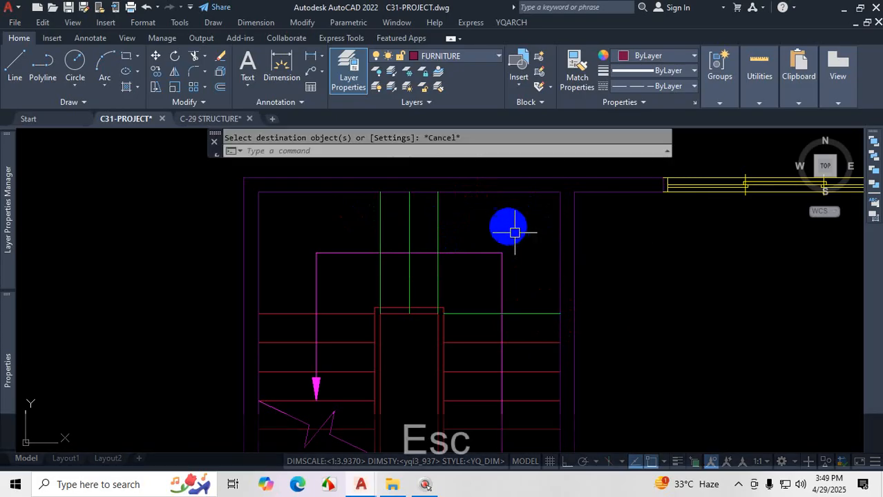
click(449, 210)
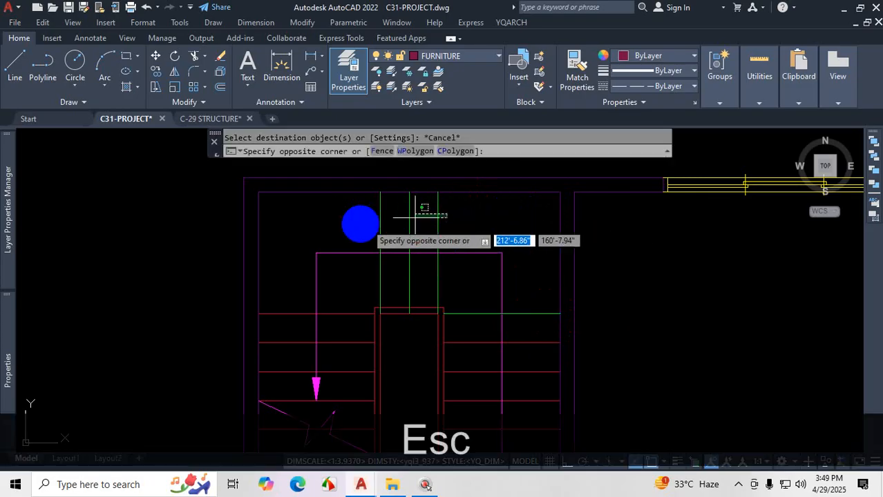
click(347, 221)
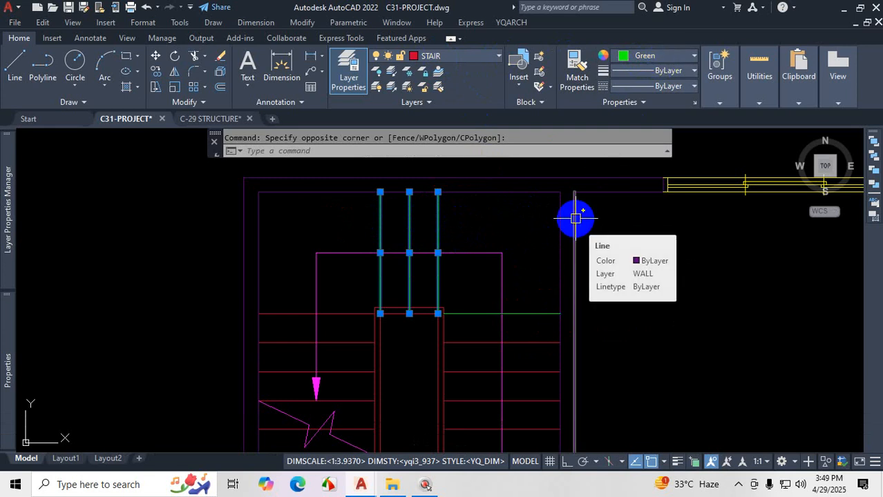
key(Escape)
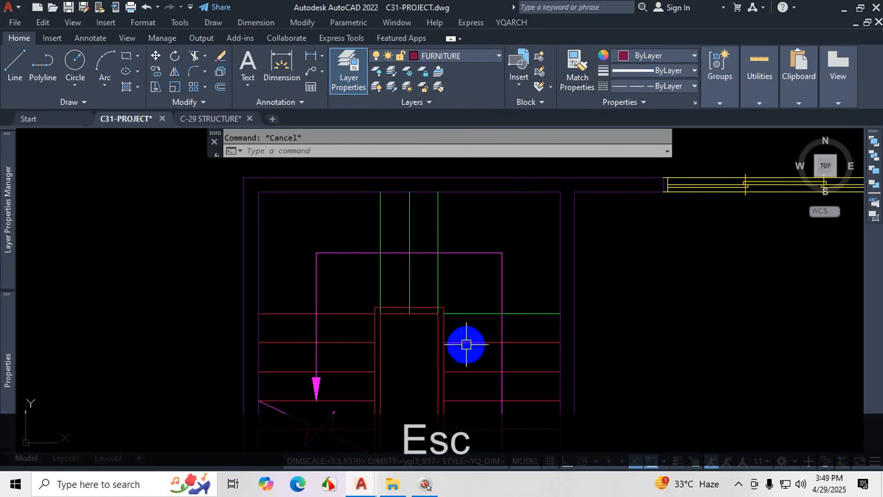
Step: Select the second stair tread of the right-hand flight and check its color and layer properties
mouse_move(2, 324)
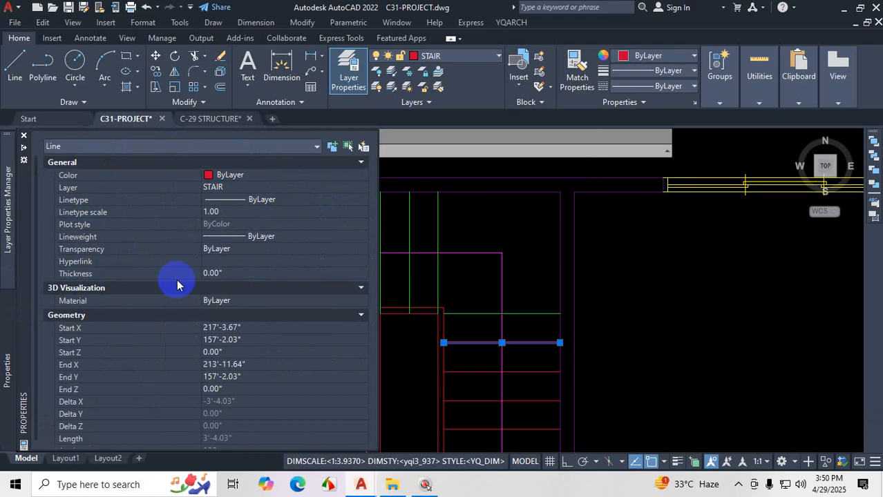
key(Escape)
click(498, 227)
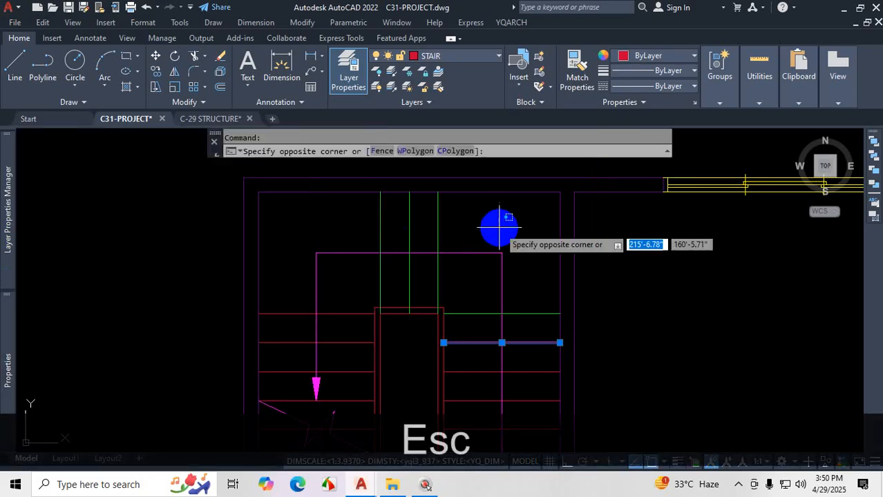
key(Escape)
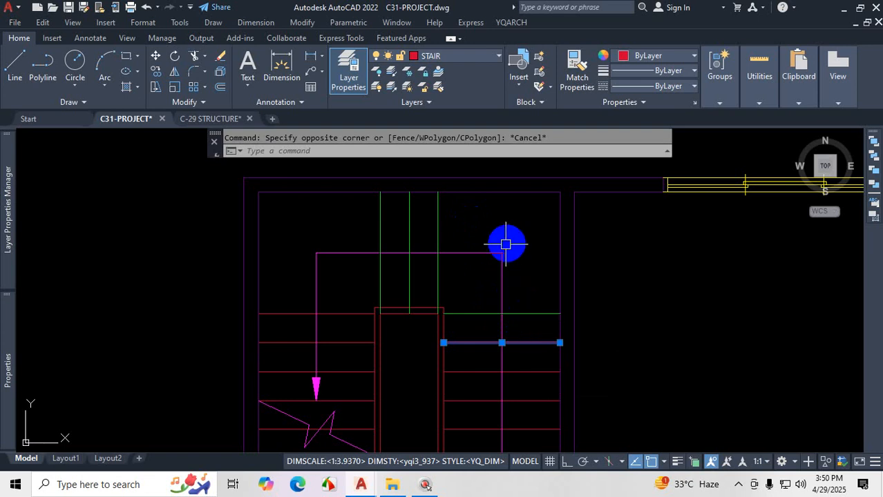
Step: Undo the property match on the three vertical landing lines and the green color of the top right-hand stair tread
key(ctrl+z)
key(ctrl+z)
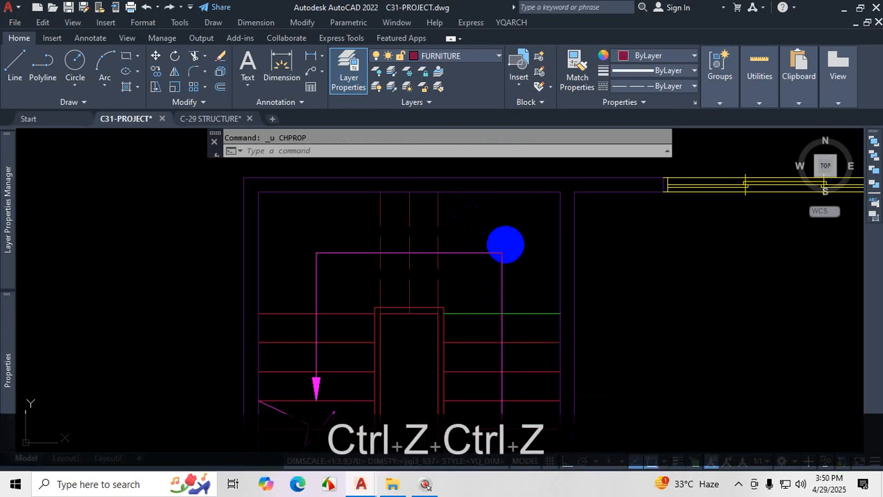
key(ctrl+z)
key(ctrl+z)
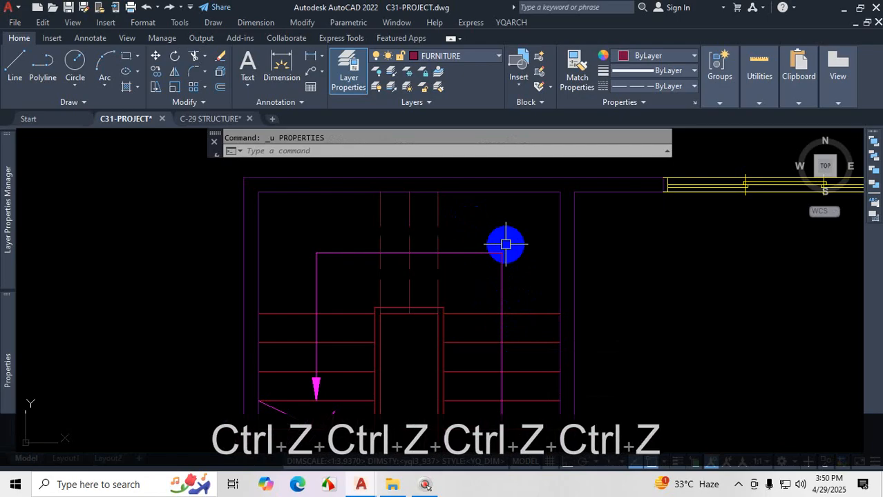
key(ctrl+z)
key(ctrl+z)
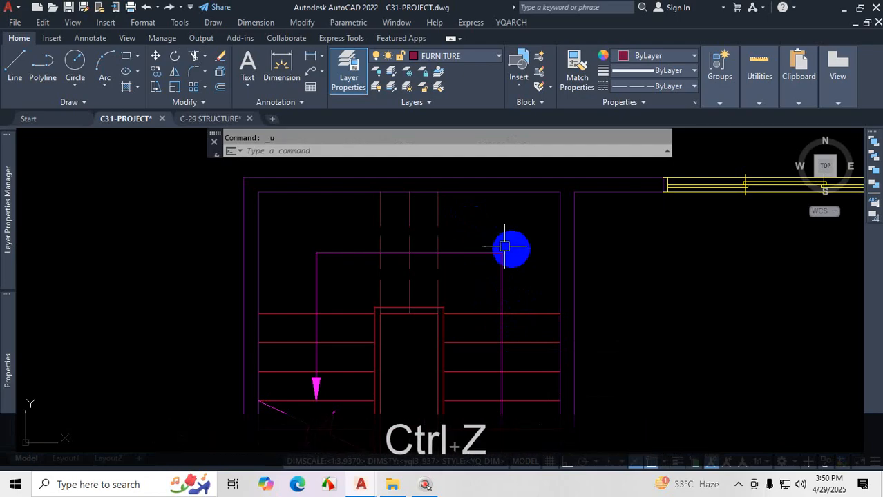
click(739, 485)
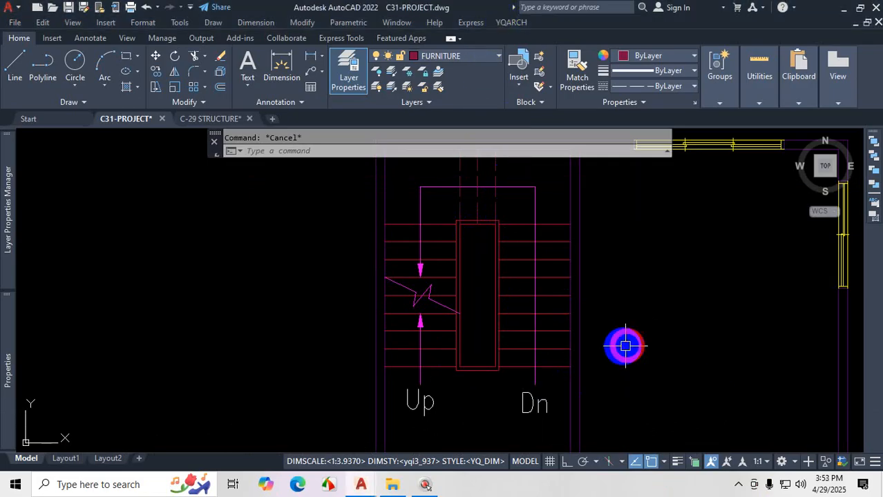
Step: Examine the Up and Dn labels below the staircase and compare the staircases in the two neighbouring floor plans
key(Escape)
scroll(512, 414, down, 5)
scroll(514, 354, up, 5)
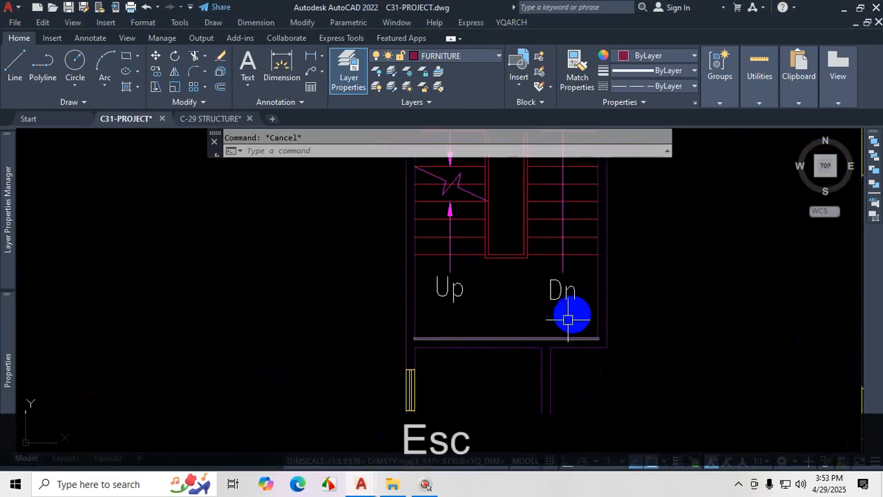
scroll(547, 315, up, 2)
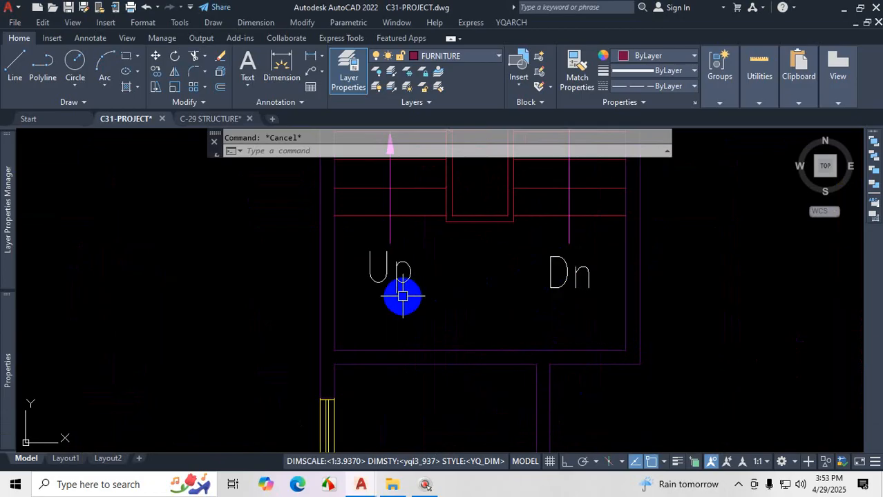
key(ctrl+1)
click(403, 296)
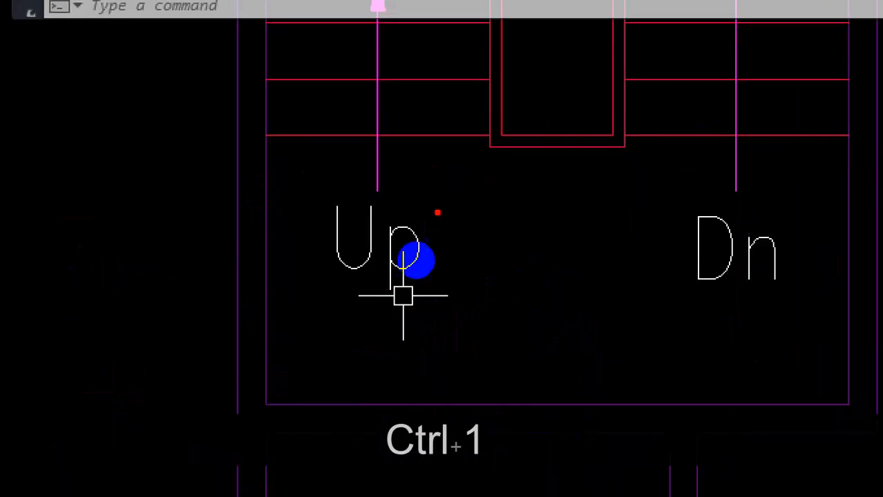
drag(420, 248, 345, 256)
drag(283, 243, 417, 216)
mouse_move(772, 196)
mouse_down()
mouse_move(734, 195)
mouse_move(740, 321)
mouse_move(794, 207)
mouse_move(771, 197)
mouse_up()
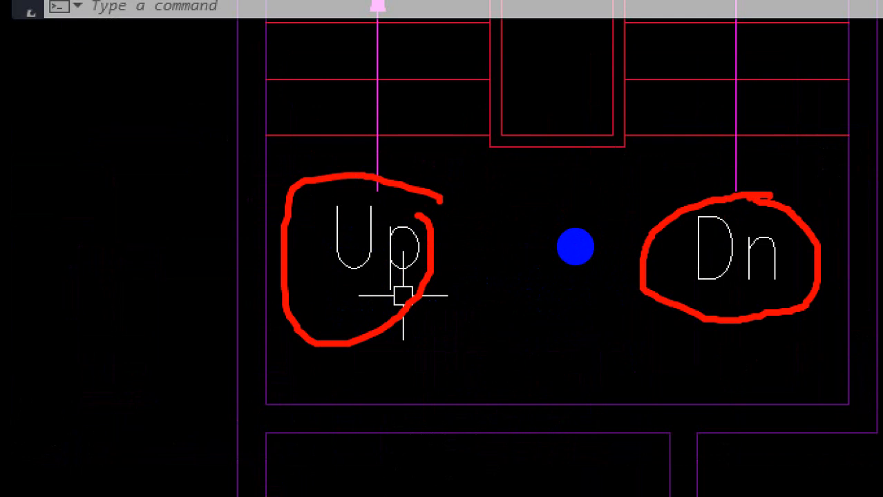
key(Escape)
scroll(649, 320, down, 4)
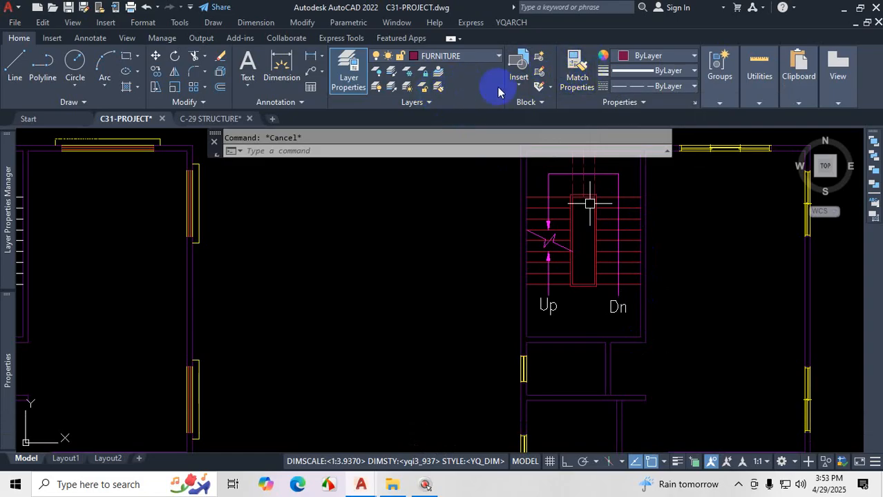
scroll(510, 305, down, 2)
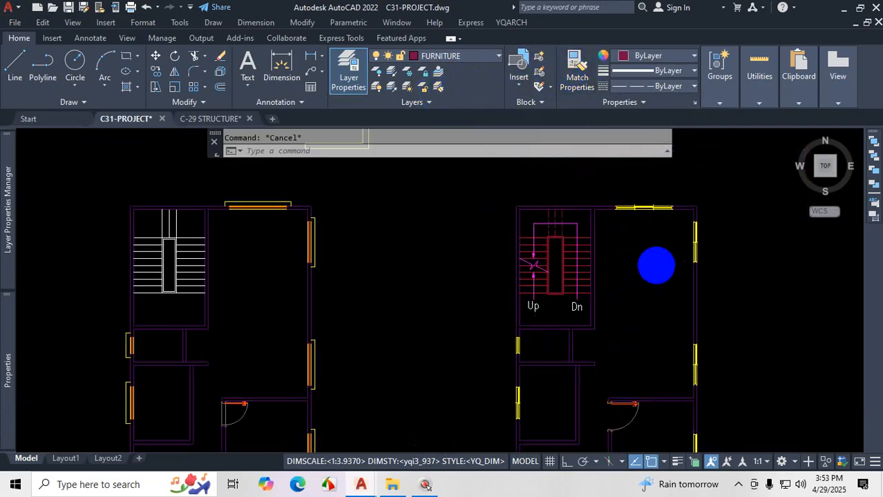
scroll(656, 265, up, 2)
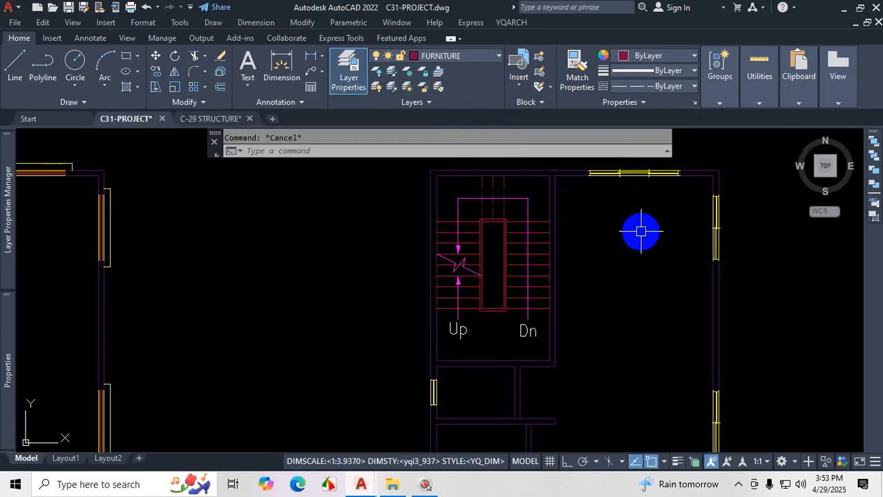
Step: Match the three vertical landing lines to the top right-hand stair tread with Match Properties
click(584, 63)
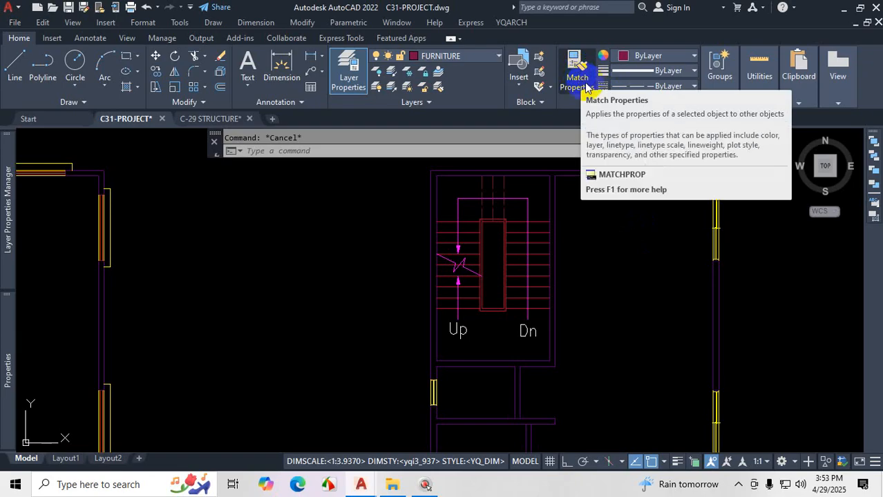
click(533, 190)
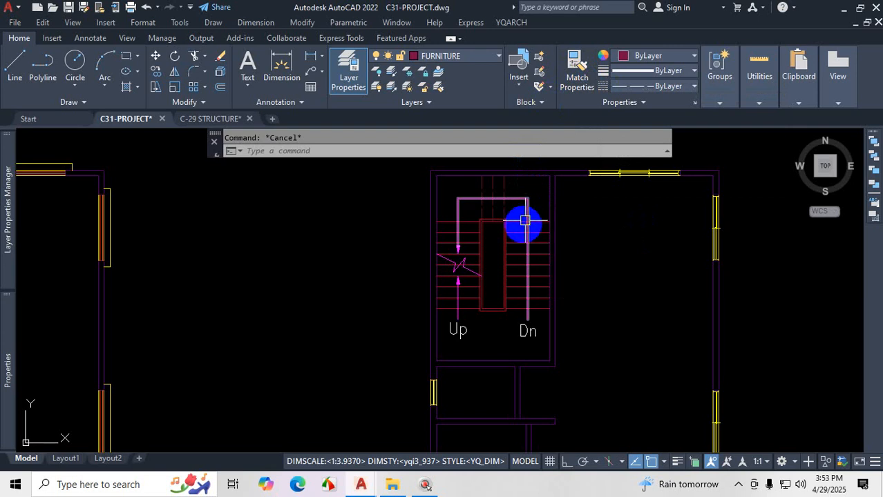
scroll(500, 192, up, 4)
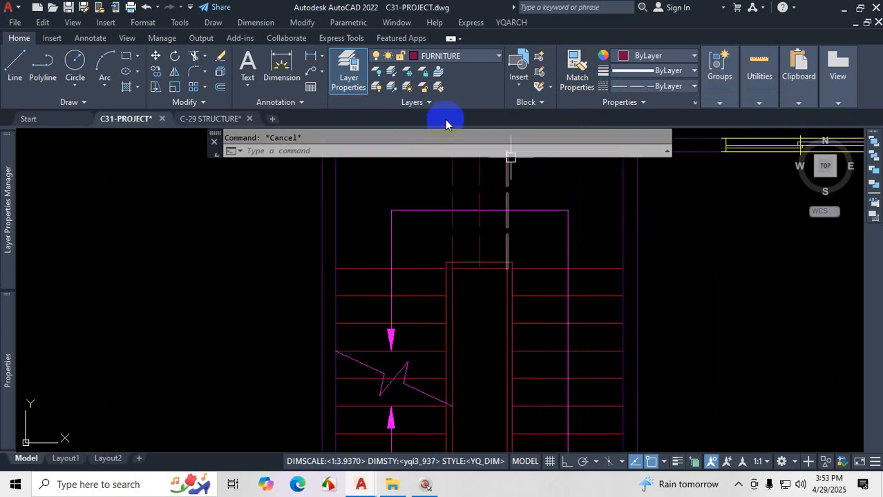
click(576, 71)
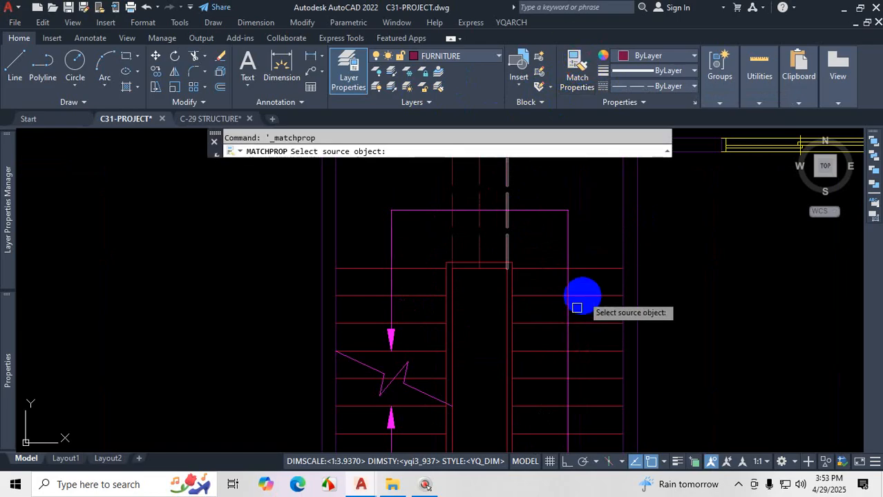
click(596, 269)
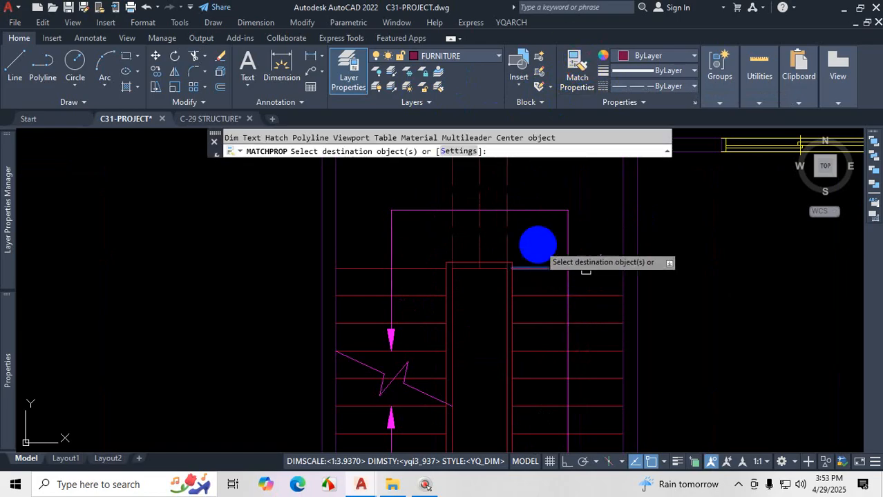
click(528, 234)
click(425, 230)
key(Escape)
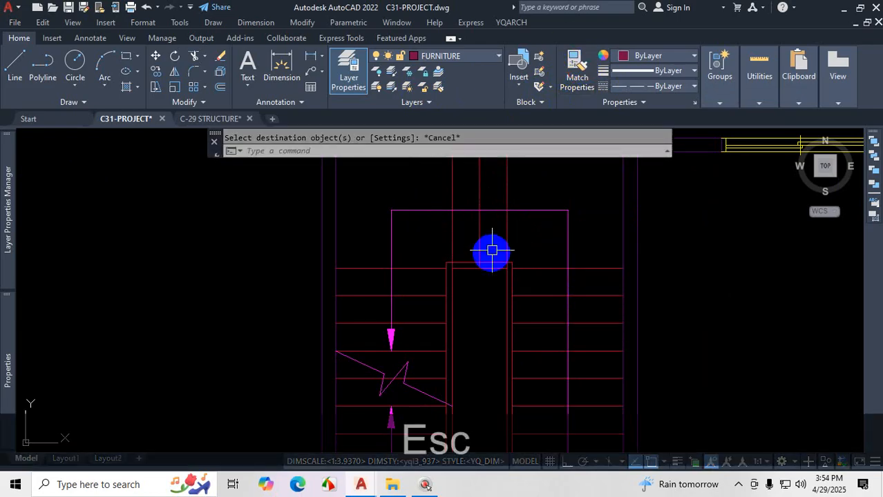
Step: Save the C31-PROJECT drawing
scroll(511, 266, down, 3)
scroll(526, 283, up, 1)
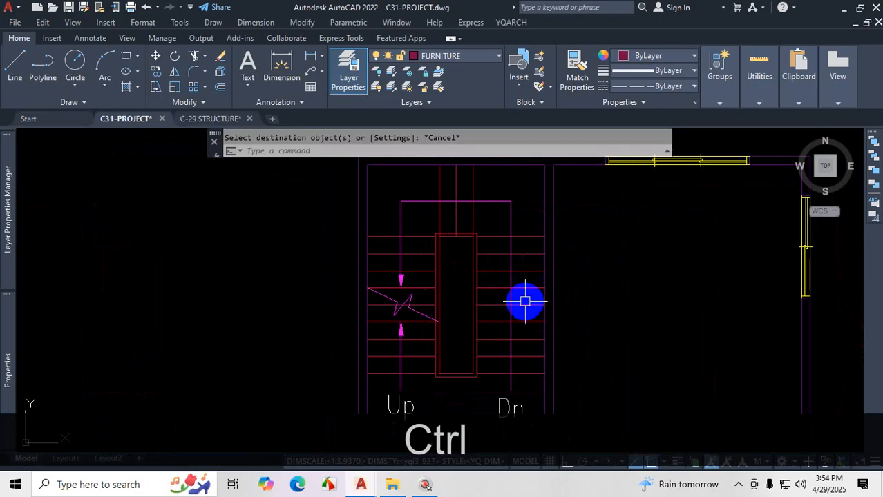
key(ctrl+s)
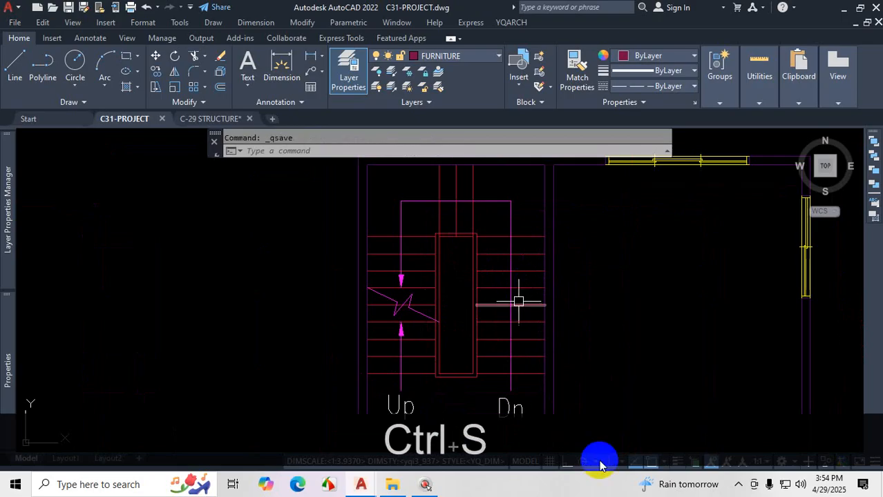
click(739, 486)
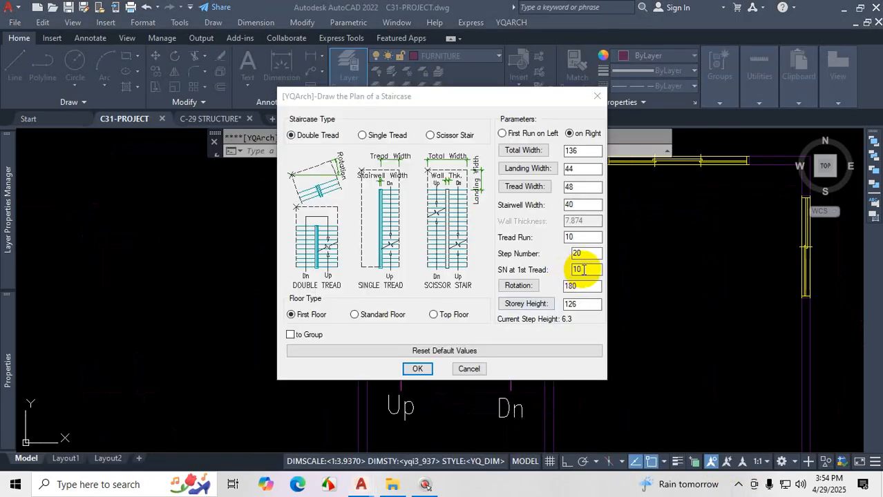
Step: Set SN at 1st Tread to 12 for the YQArch double-tread, first-floor staircase and study its Up and Dn preview
drag(584, 270, 564, 274)
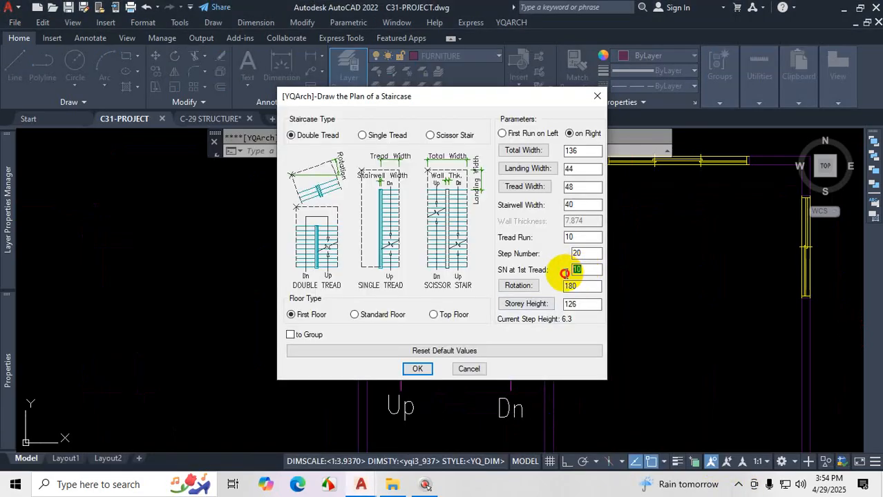
text(12)
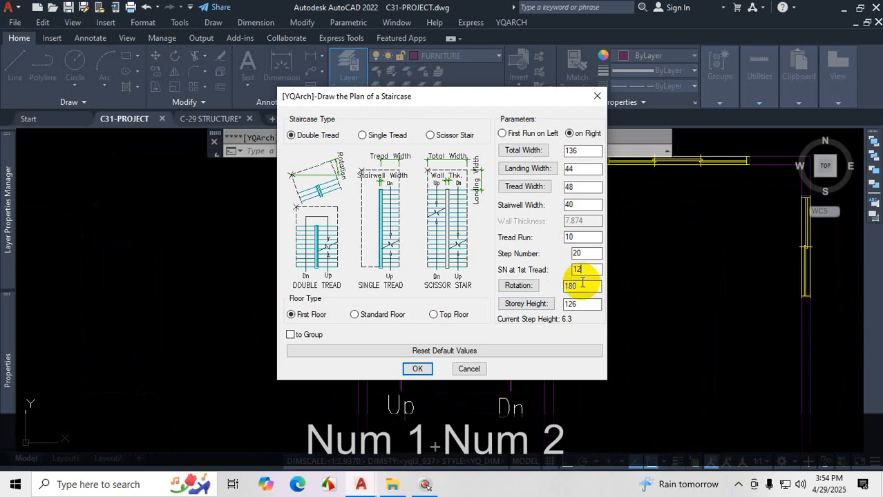
key(ctrl)
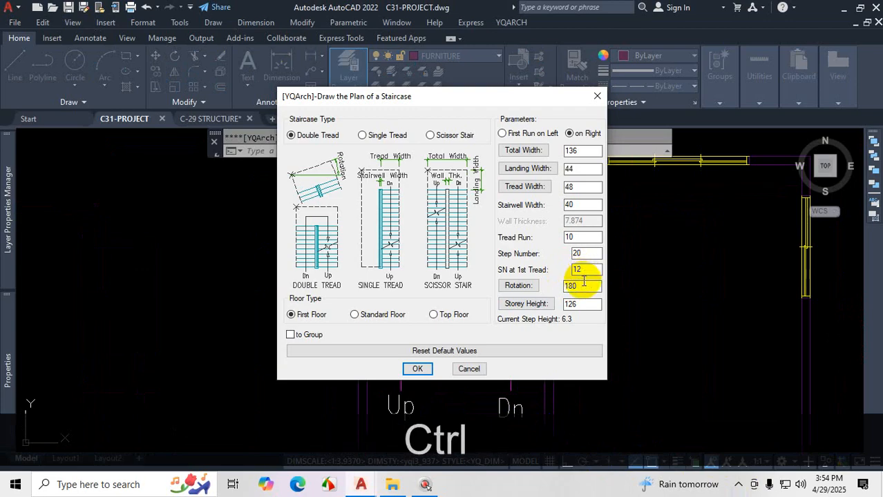
key(ctrl+1)
key(ctrl+1)
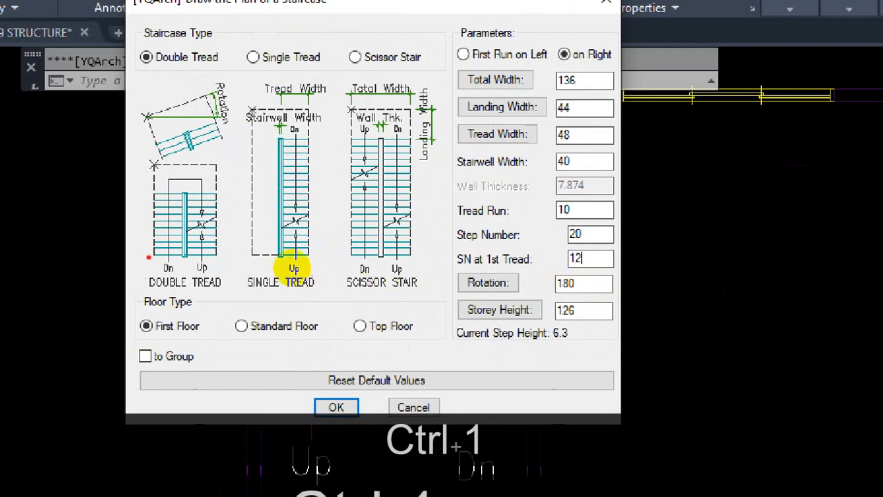
drag(168, 260, 173, 144)
drag(212, 197, 213, 281)
key(Escape)
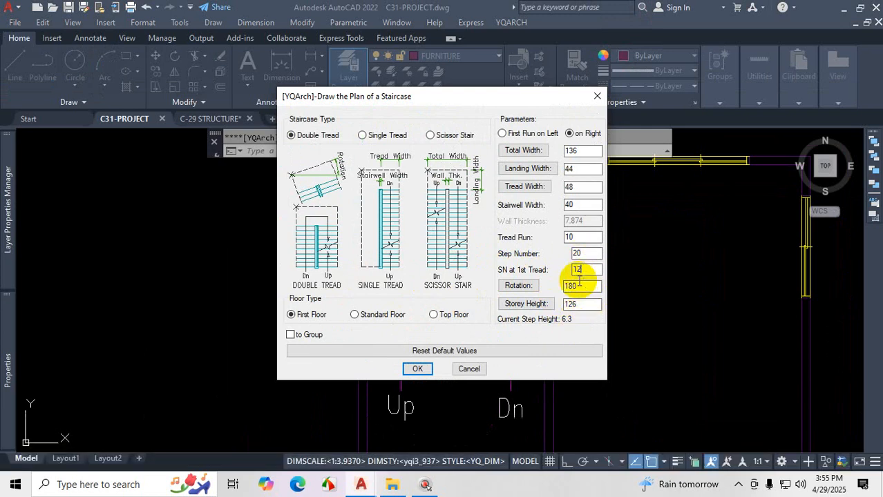
Step: Insert the first-floor staircase plan in the empty space between the two floor plans and inspect the drawn flight
click(418, 368)
scroll(455, 344, down, 3)
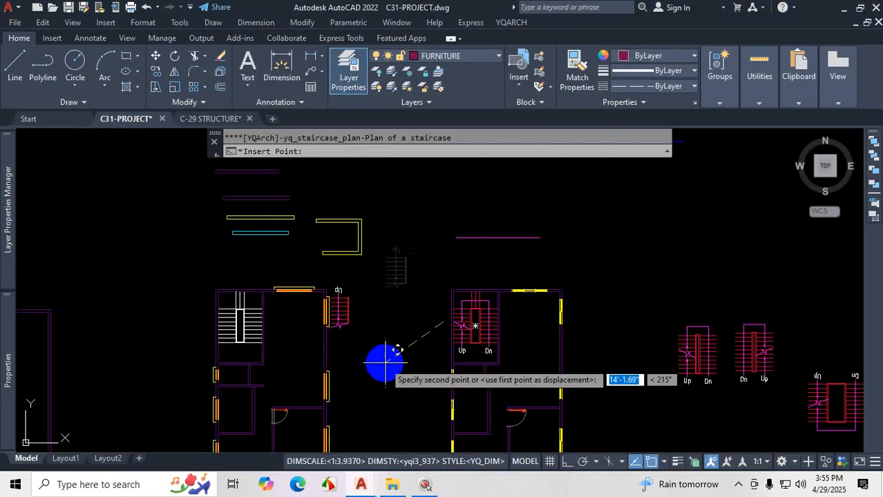
scroll(419, 364, up, 5)
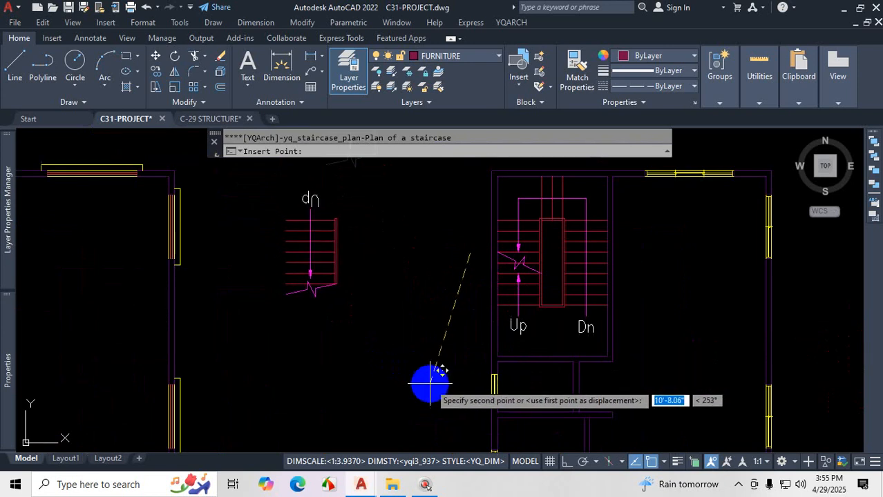
click(431, 382)
scroll(434, 378, down, 2)
scroll(378, 319, up, 5)
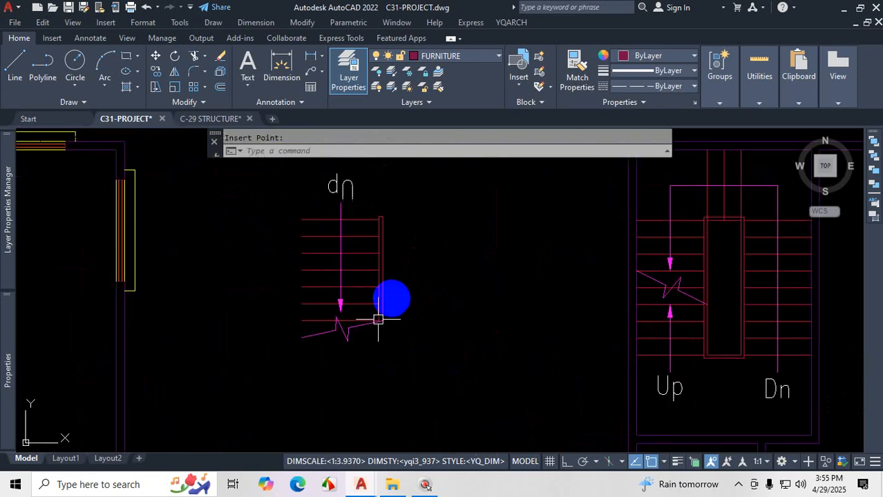
scroll(388, 296, down, 3)
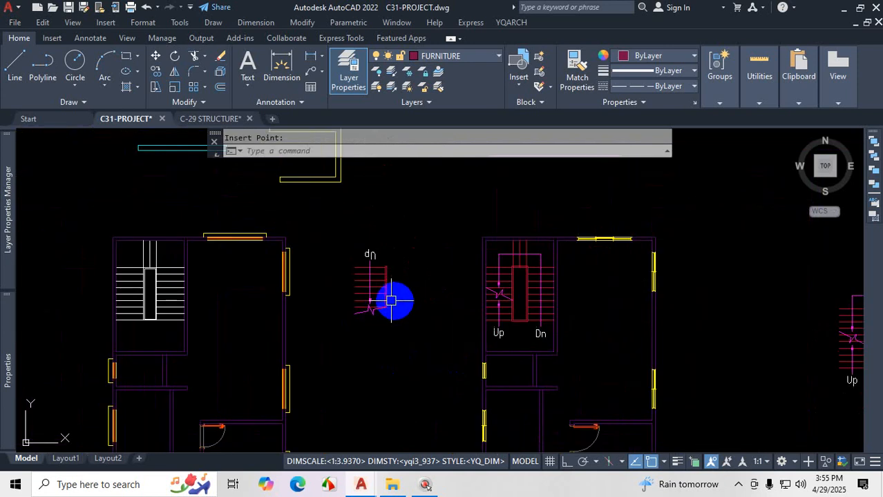
scroll(373, 308, up, 2)
scroll(384, 251, up, 2)
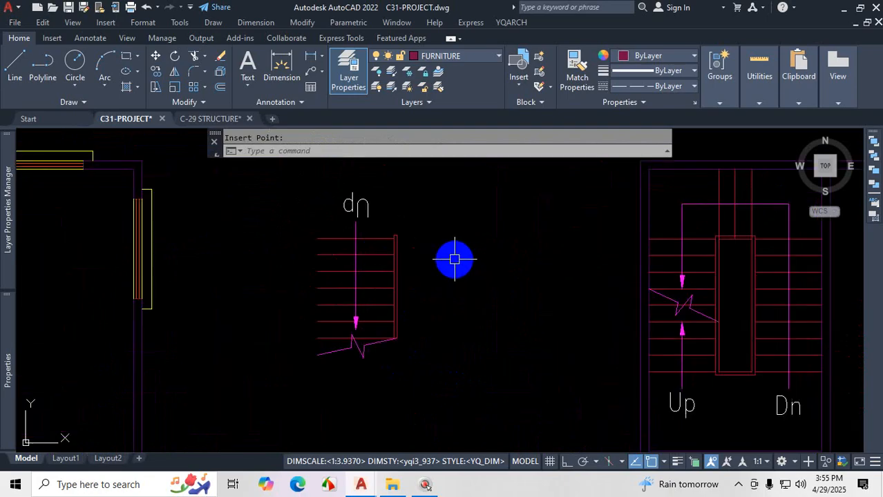
Step: Insert a double-tread, standard-floor staircase plan in the empty space below the first-floor flight, between the two floor plans
click(511, 22)
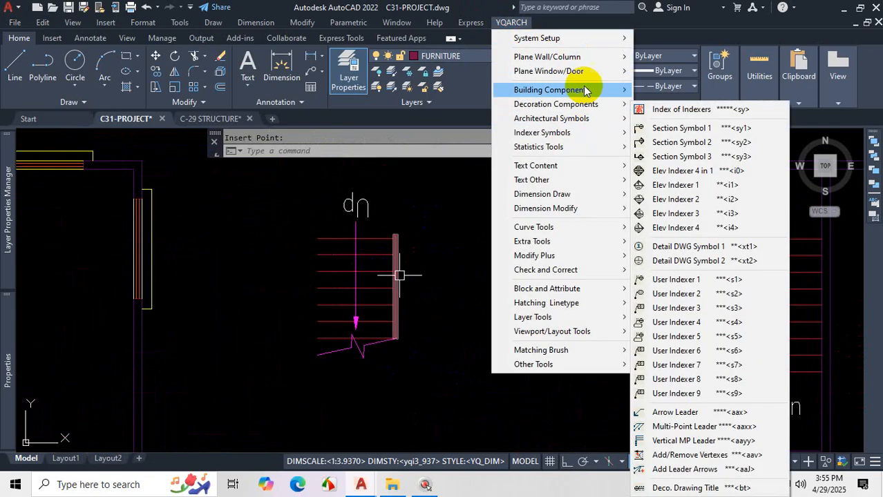
mouse_move(590, 90)
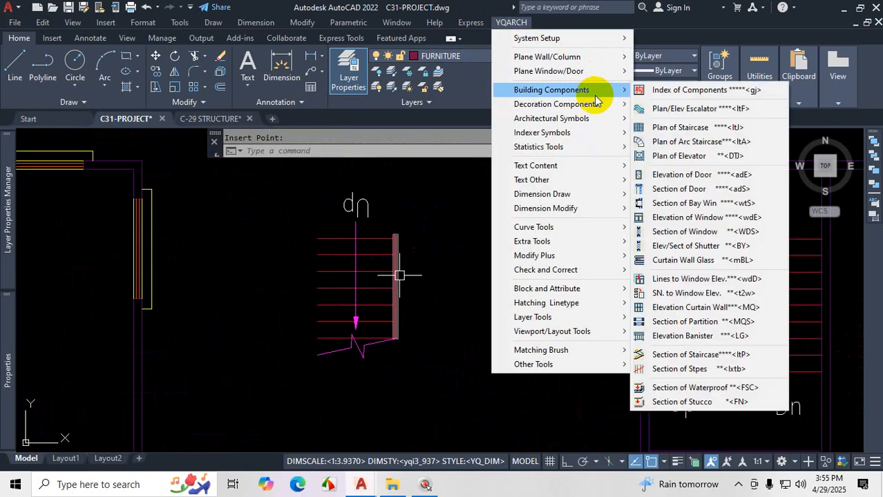
click(658, 128)
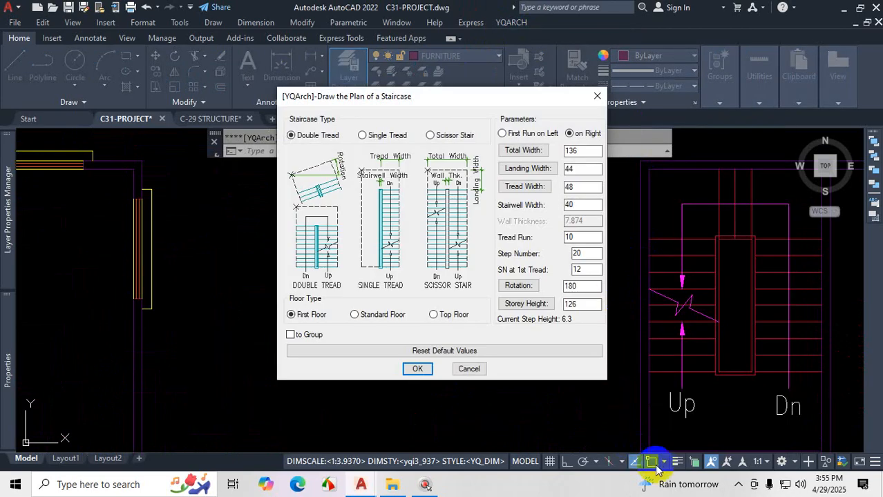
click(375, 315)
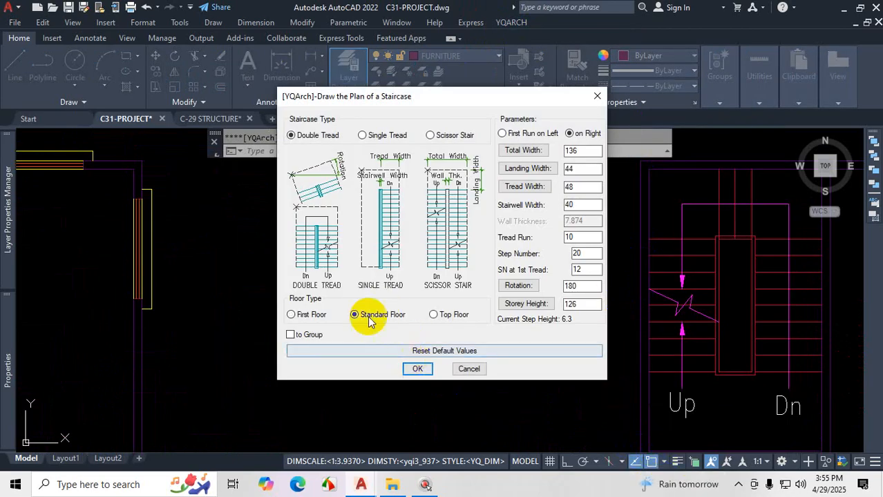
click(417, 369)
scroll(515, 373, up, 3)
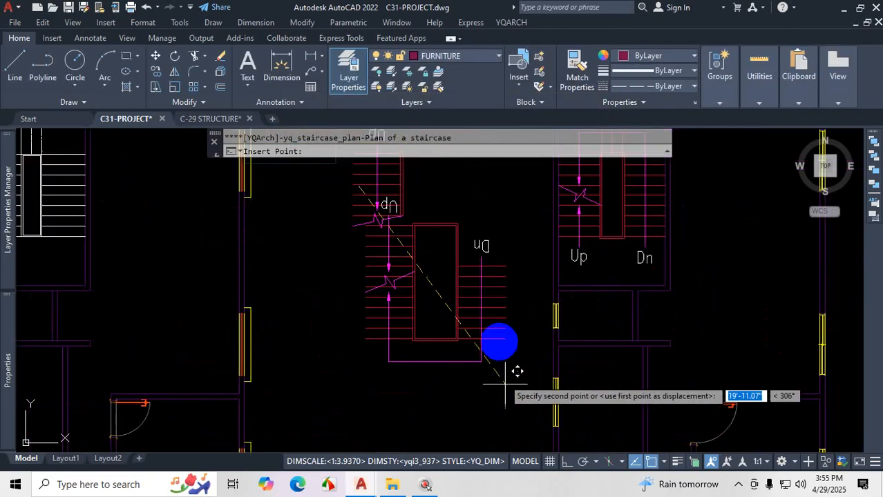
scroll(507, 366, down, 4)
scroll(506, 386, up, 3)
click(491, 392)
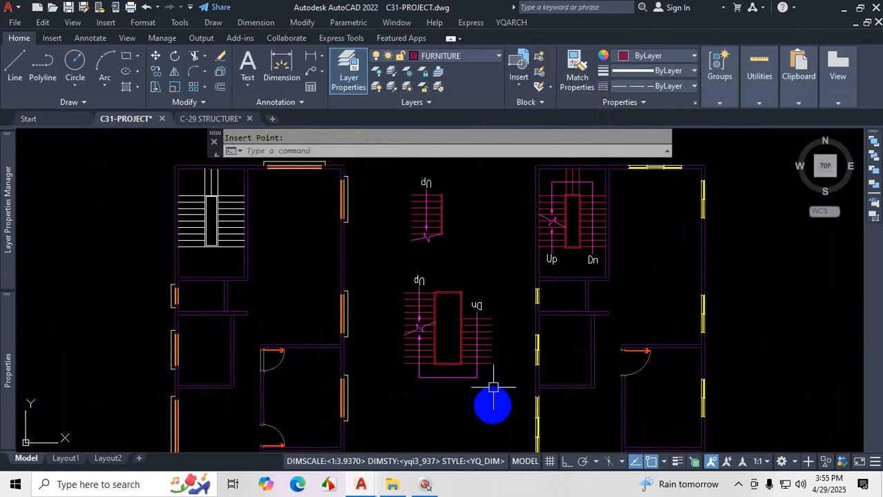
Step: Compare the treads of the Up and Dn flights in the inserted standard-floor staircase
key(ctrl+1)
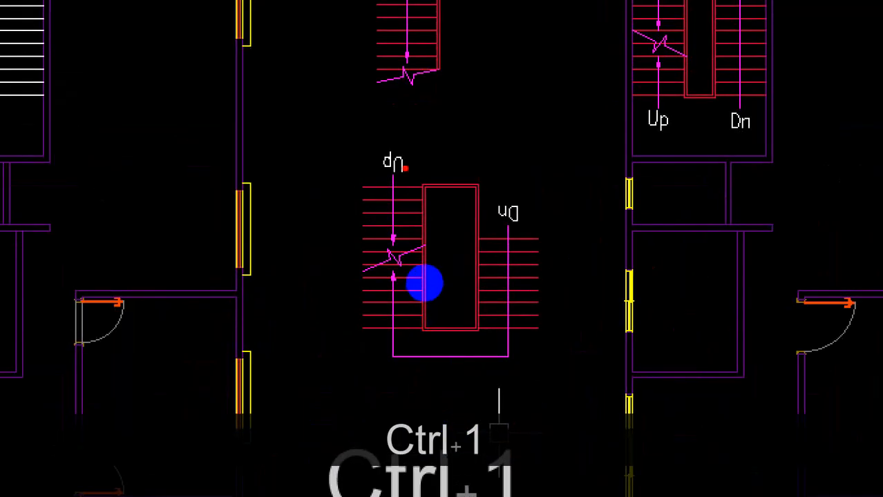
drag(425, 288, 424, 355)
drag(481, 315, 479, 361)
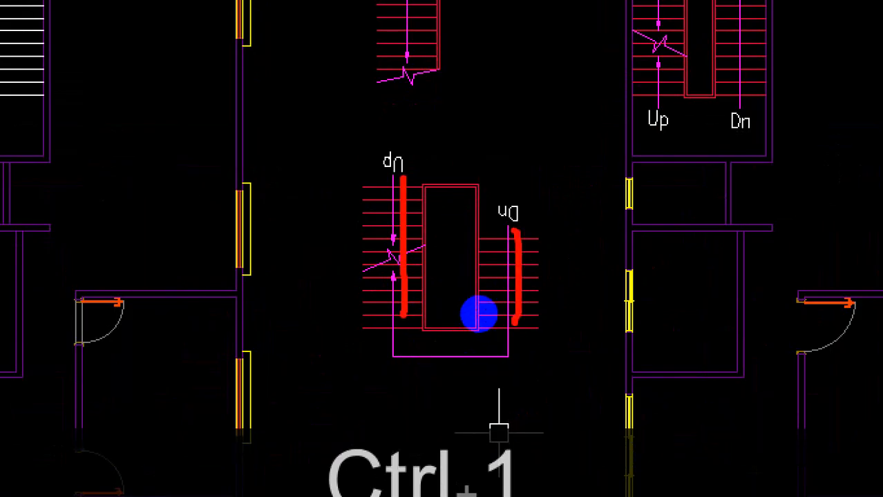
key(Escape)
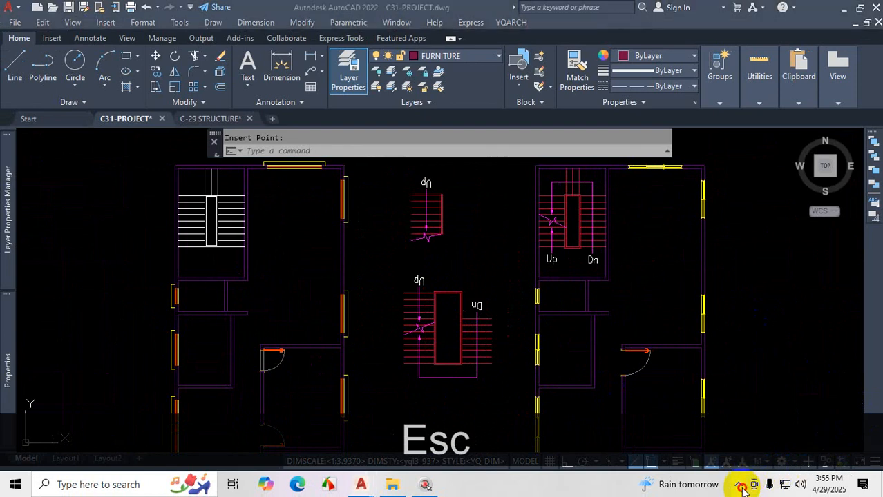
click(738, 484)
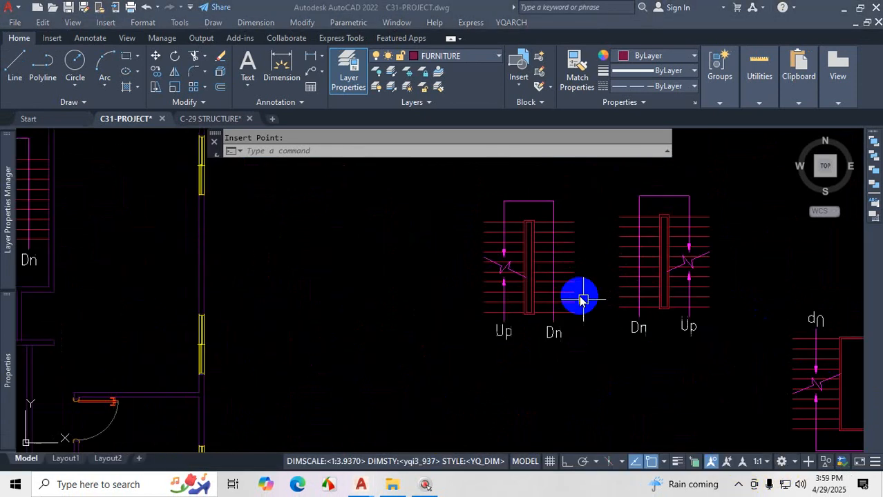
Step: Count the treads of the Dn flight up to the landing on the left-hand standalone double-tread staircase
scroll(582, 301, up, 2)
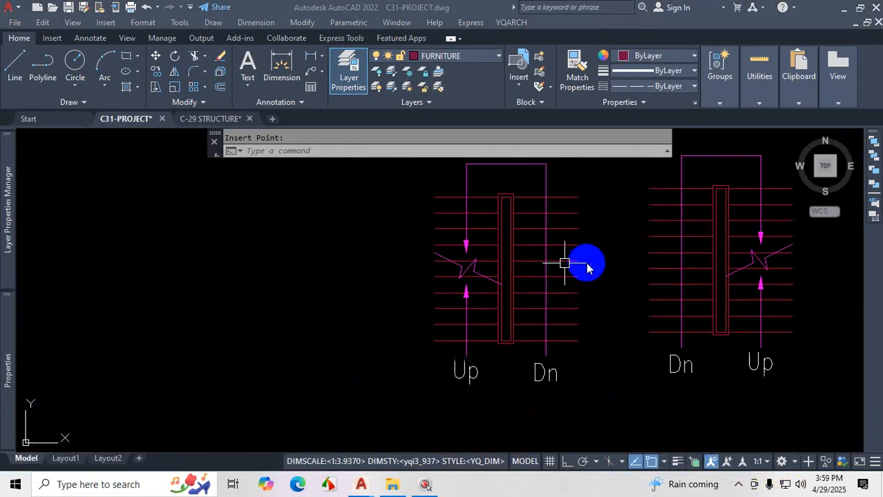
key(ctrl+1)
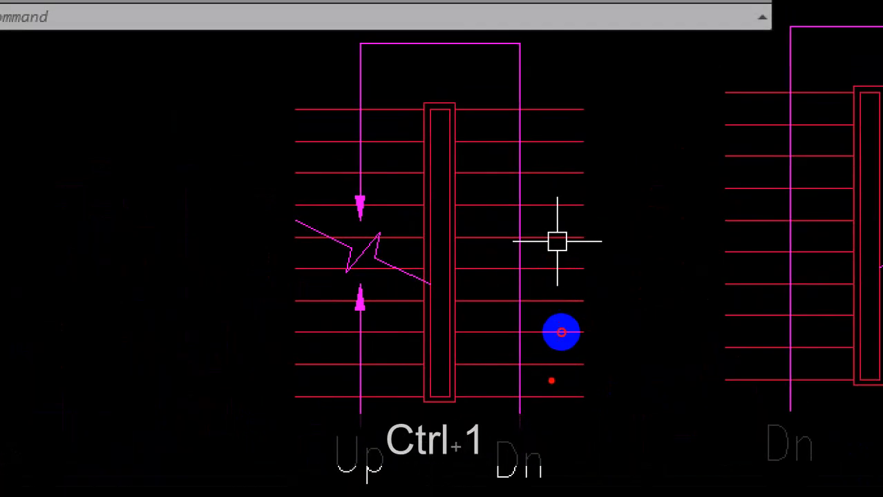
mouse_move(551, 378)
mouse_down()
mouse_move(567, 64)
mouse_move(547, 71)
mouse_move(555, 86)
mouse_up()
drag(403, 142, 376, 435)
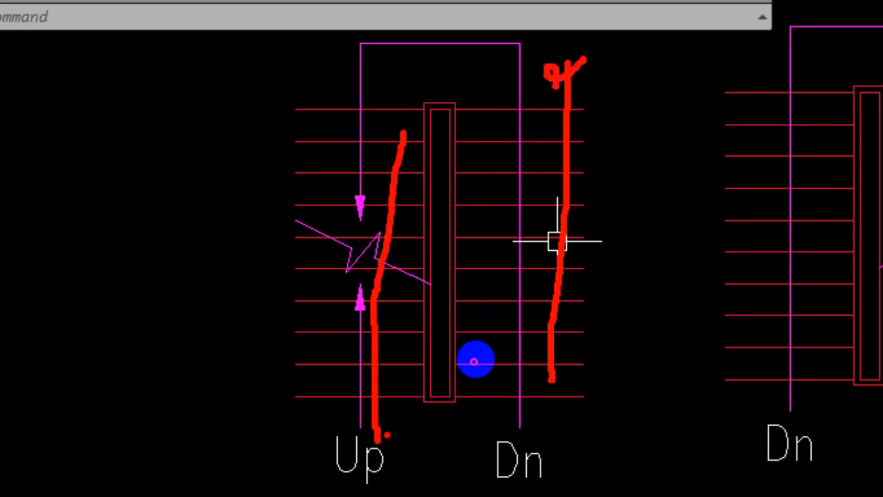
click(522, 310)
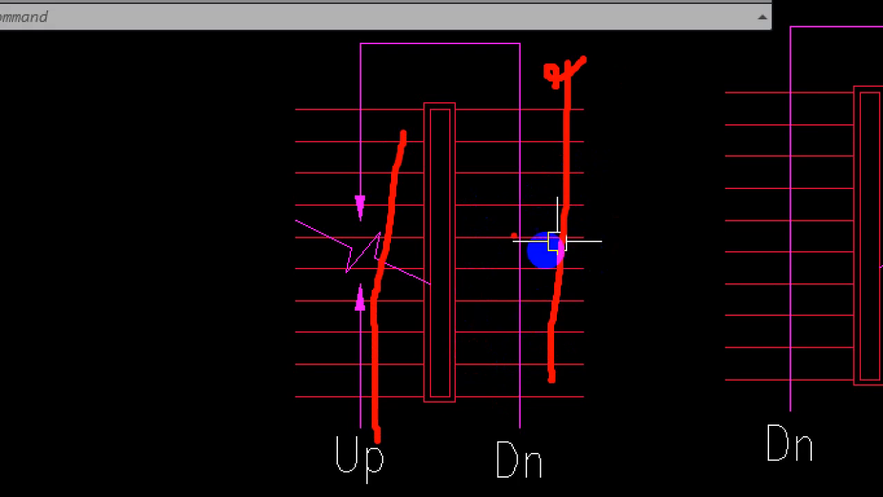
drag(490, 378, 492, 384)
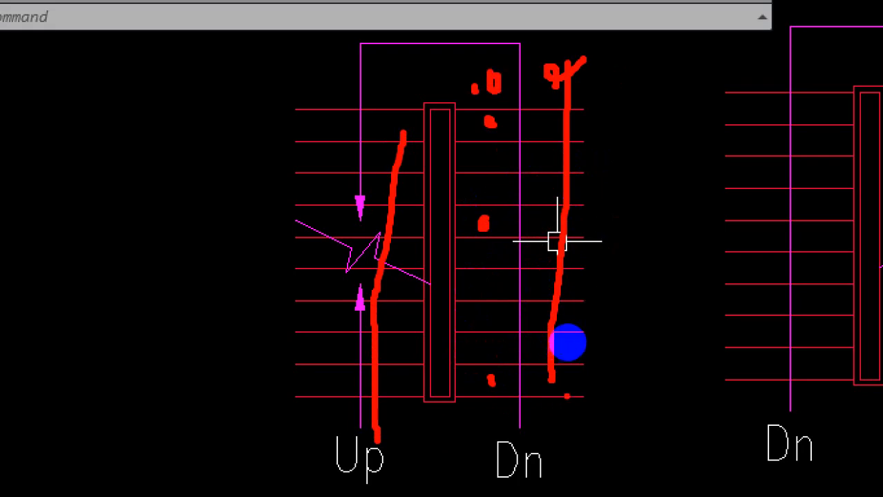
drag(584, 390, 577, 407)
drag(585, 368, 578, 382)
drag(595, 324, 577, 344)
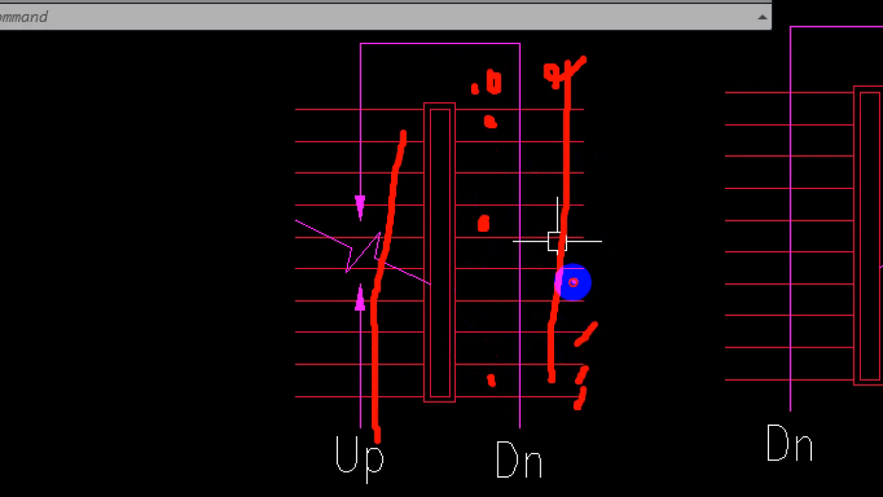
drag(573, 280, 555, 318)
drag(538, 268, 525, 284)
drag(500, 224, 493, 242)
drag(510, 204, 506, 216)
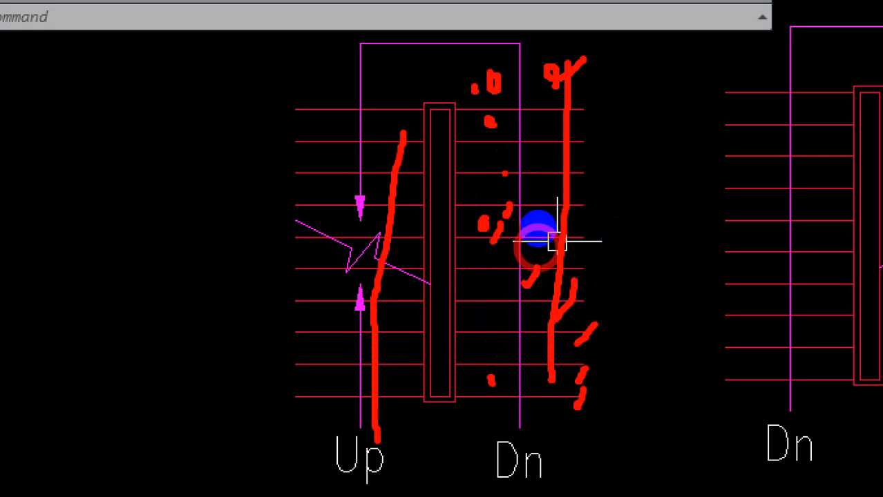
drag(505, 170, 500, 178)
drag(509, 140, 503, 155)
click(513, 108)
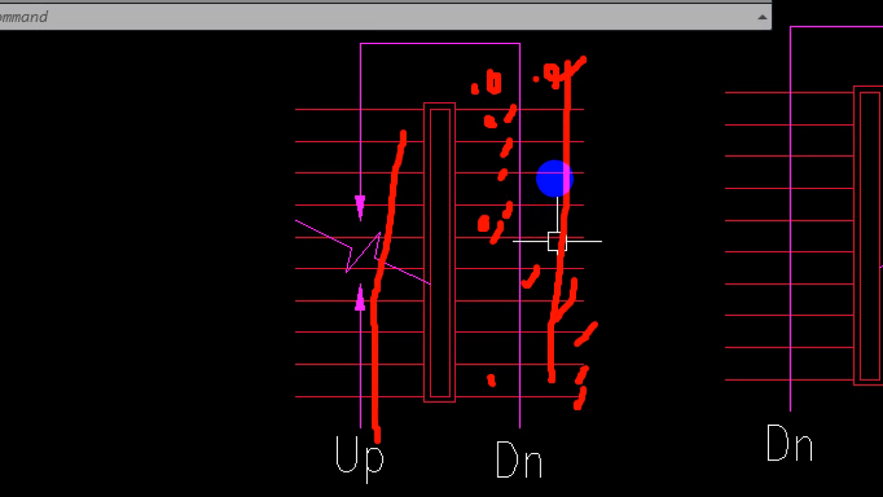
drag(450, 48, 460, 96)
drag(492, 45, 477, 51)
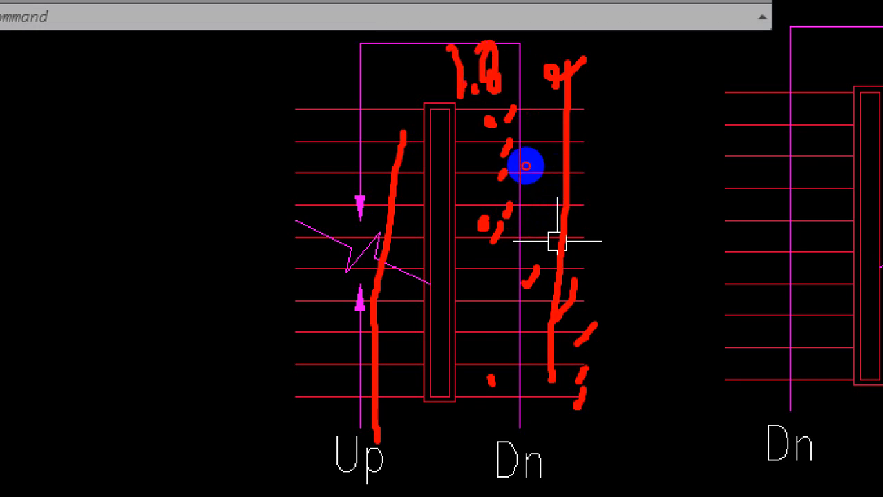
click(590, 141)
mouse_move(589, 127)
mouse_down()
mouse_move(605, 122)
mouse_move(600, 131)
mouse_up()
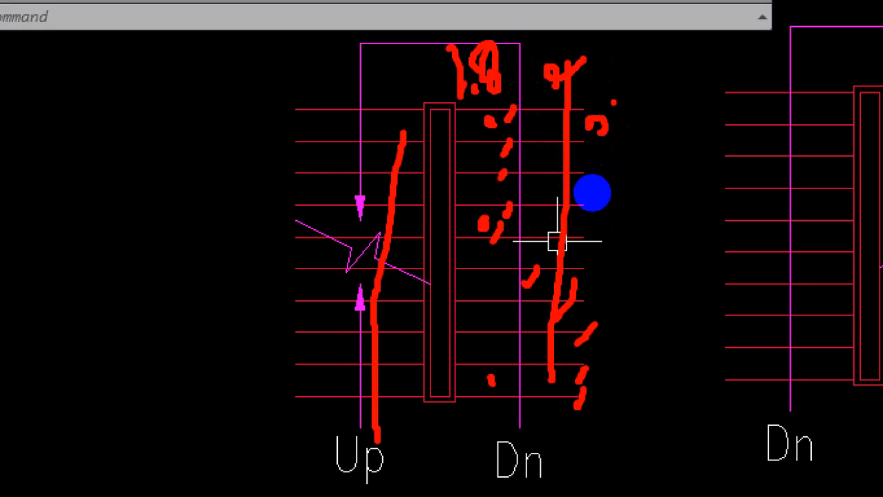
key(Escape)
Step: Mark the upper landing as L-10 on the same standalone staircase and count the Up flight's treads to the opposite landing
key(ctrl+1)
click(585, 227)
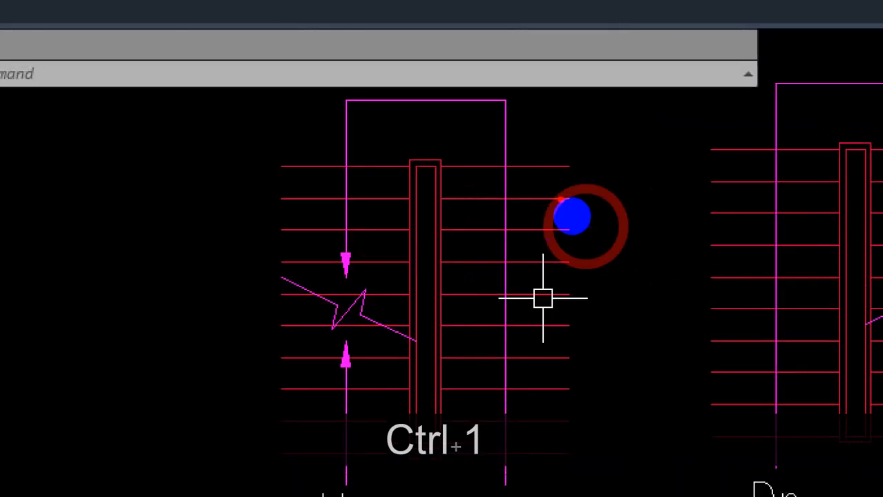
click(582, 204)
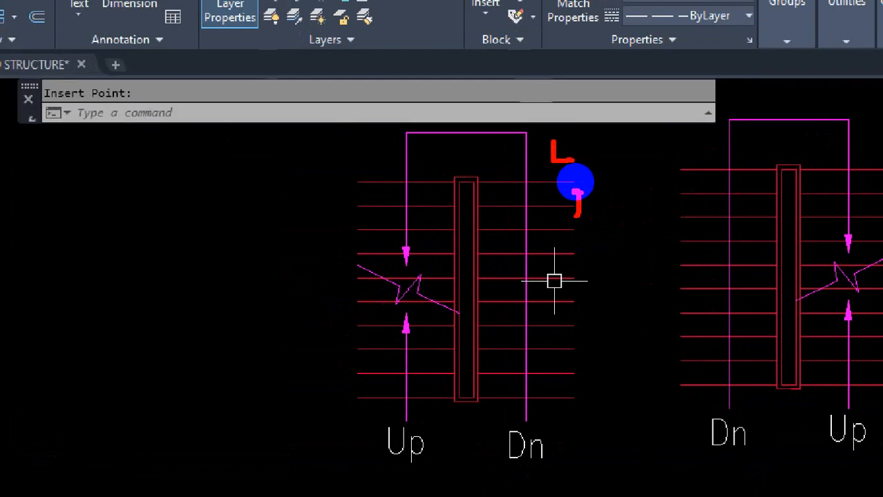
mouse_move(579, 173)
mouse_down()
mouse_move(596, 184)
mouse_move(613, 176)
mouse_move(606, 168)
mouse_up()
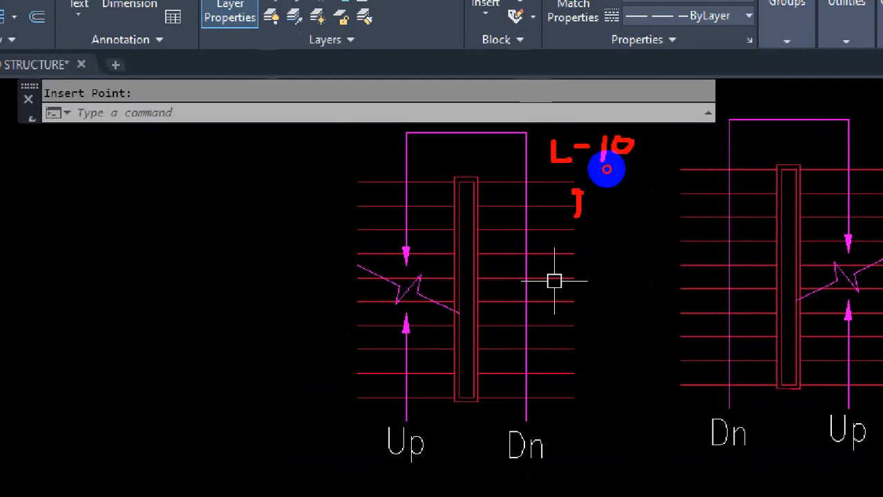
click(622, 170)
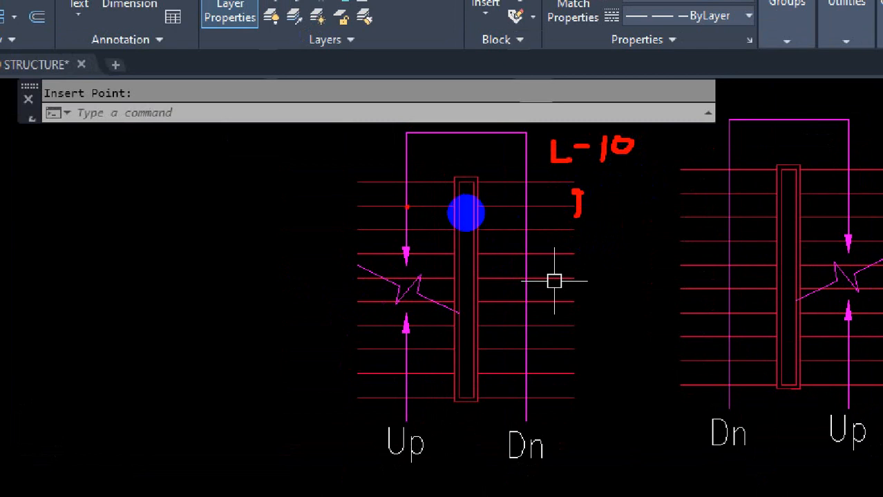
drag(376, 182, 377, 404)
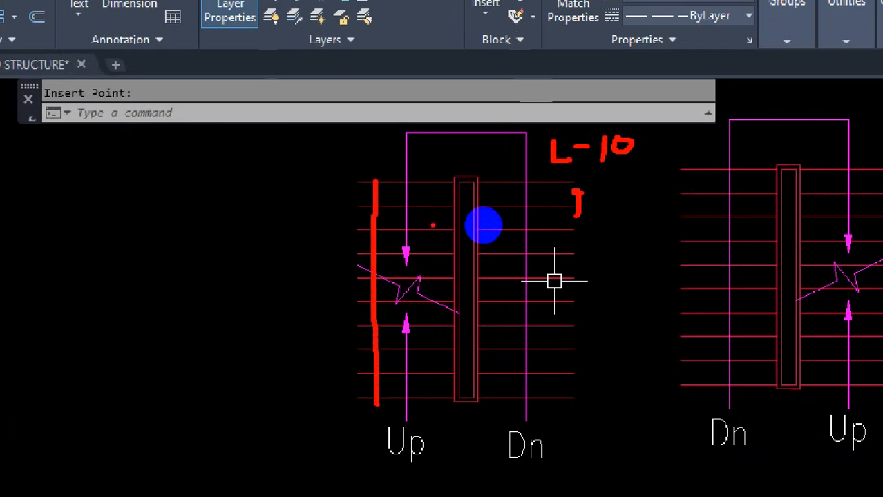
drag(439, 231, 421, 243)
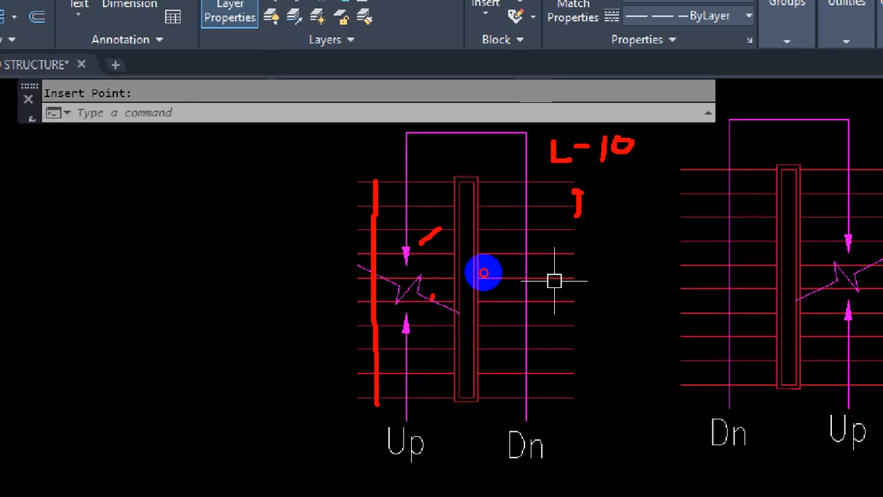
drag(433, 297, 418, 307)
drag(427, 367, 418, 404)
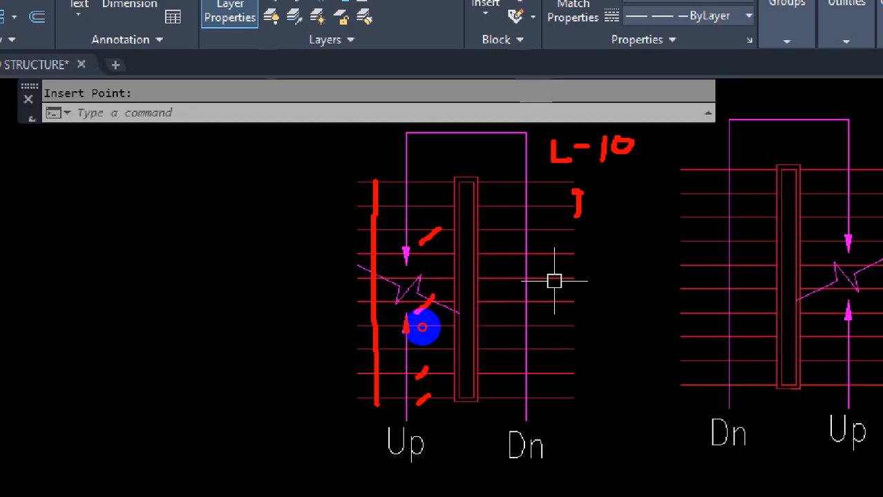
mouse_move(340, 374)
mouse_down()
mouse_move(339, 396)
mouse_move(375, 418)
mouse_move(351, 482)
mouse_move(563, 466)
mouse_move(576, 400)
mouse_up()
mouse_move(438, 433)
mouse_down()
mouse_move(435, 455)
mouse_move(458, 429)
mouse_move(451, 424)
mouse_up()
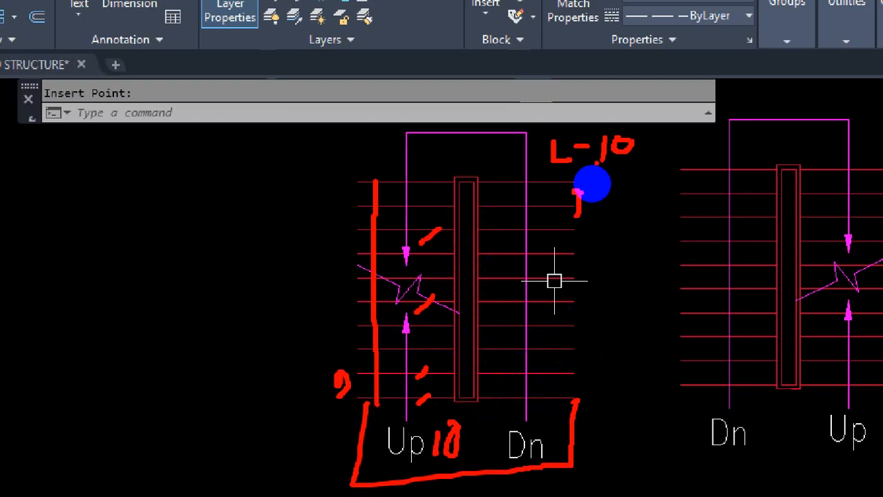
drag(590, 166, 632, 166)
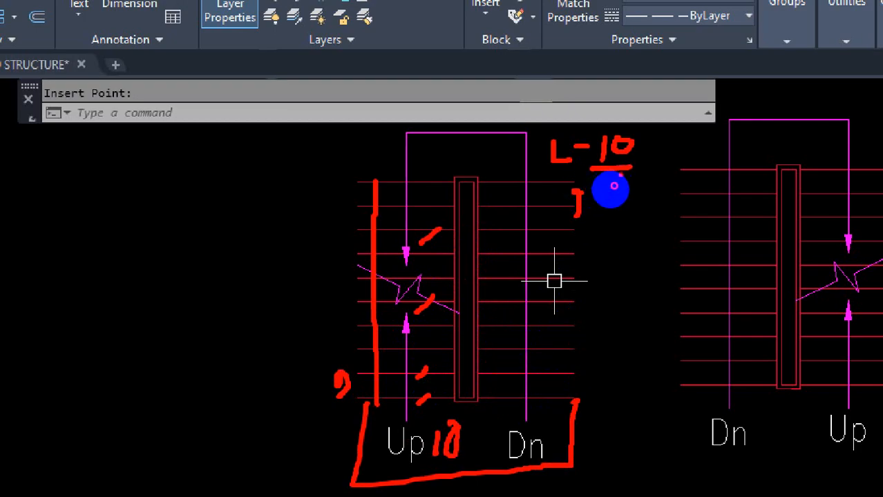
mouse_move(470, 434)
mouse_down()
mouse_move(401, 439)
mouse_move(486, 443)
mouse_move(460, 440)
mouse_up()
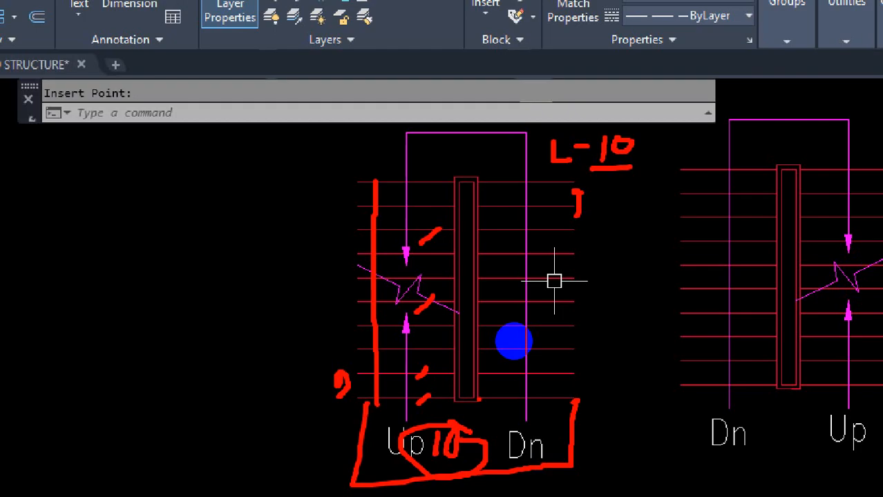
key(ctrl+1)
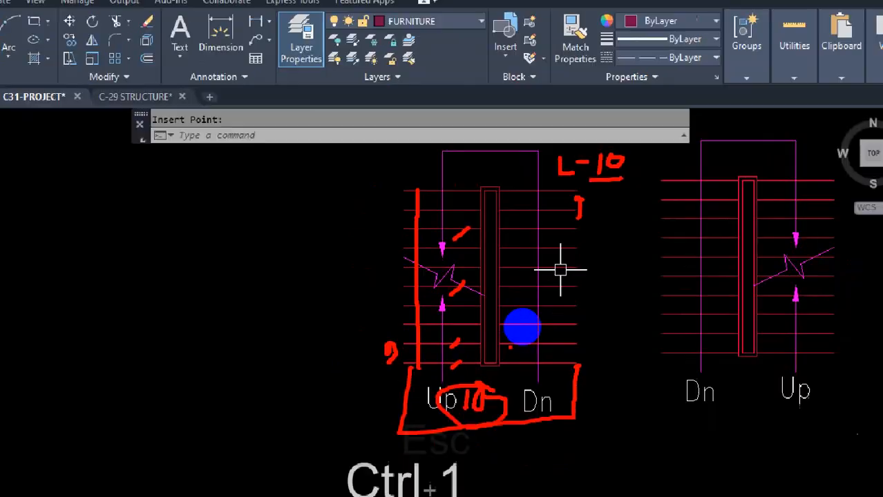
key(Escape)
Step: Count the treads of both flights and the winder treads across the landing of the floor plan's staircase
scroll(523, 325, down, 2)
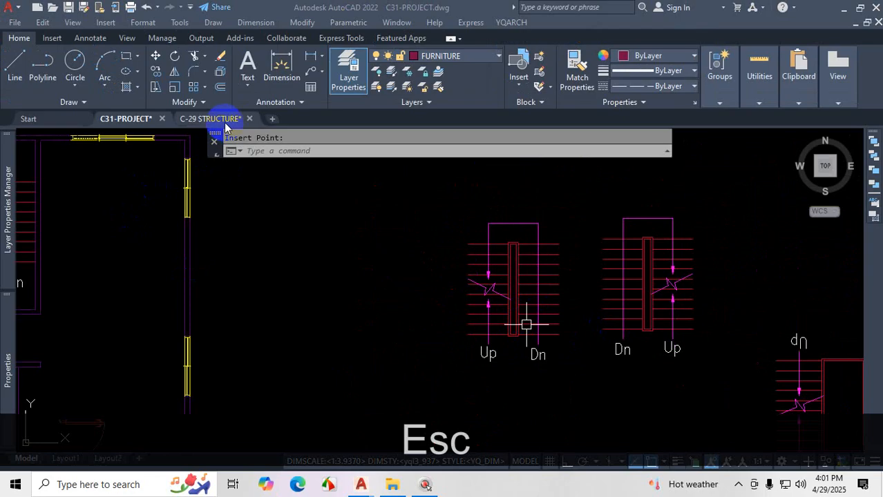
scroll(415, 331, down, 4)
scroll(387, 339, up, 6)
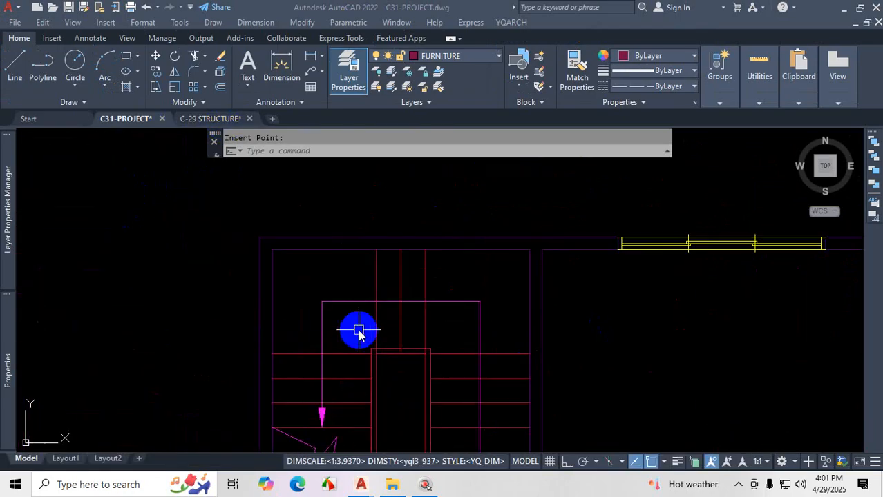
key(ctrl+1)
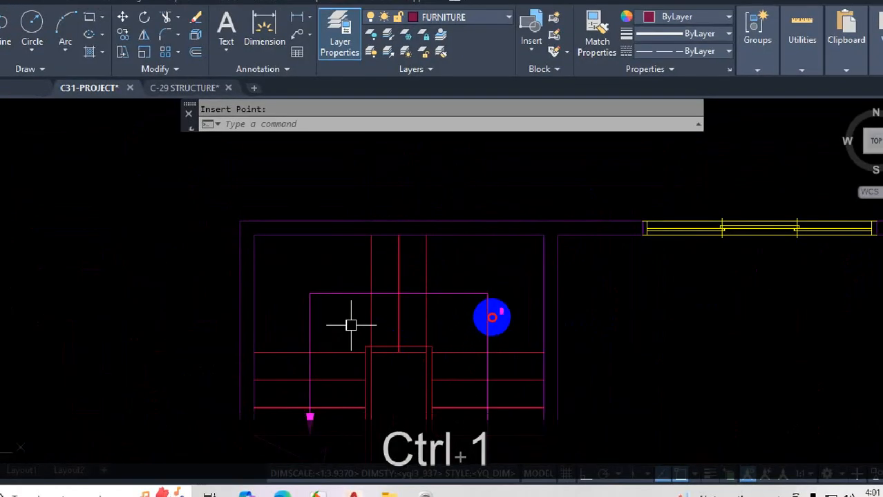
drag(492, 317, 489, 329)
mouse_move(335, 359)
mouse_down()
mouse_move(339, 429)
mouse_move(366, 433)
mouse_move(358, 441)
mouse_up()
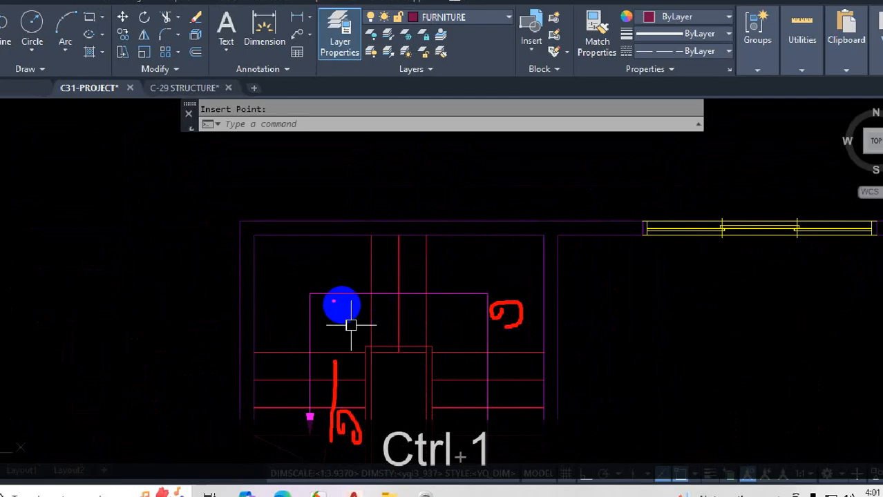
mouse_move(333, 277)
mouse_down()
mouse_move(347, 289)
mouse_move(311, 300)
mouse_up()
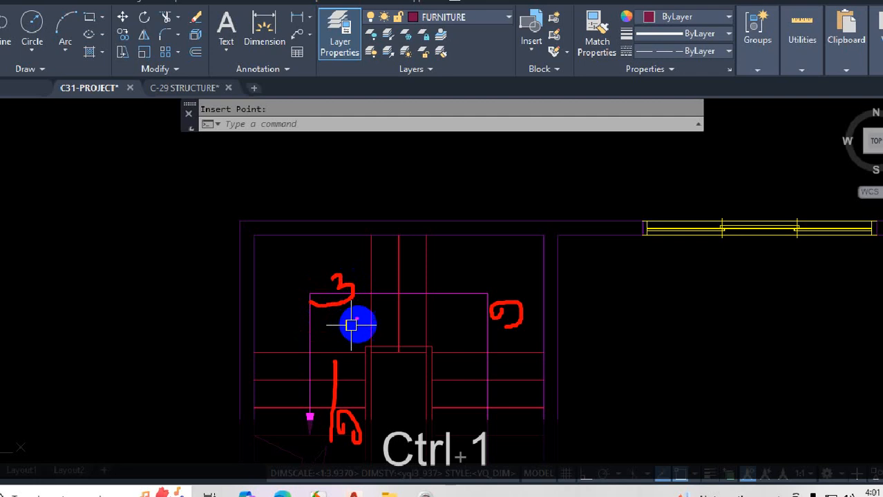
drag(408, 302, 415, 319)
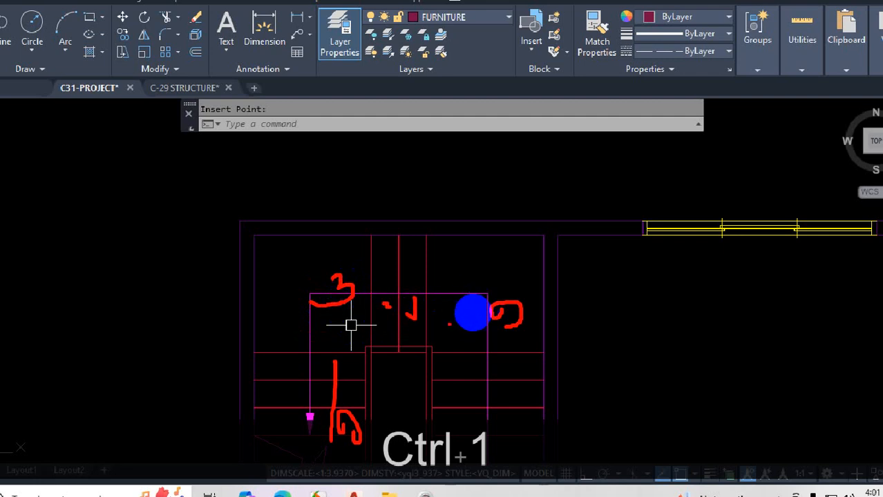
mouse_move(351, 271)
mouse_down()
mouse_move(392, 321)
mouse_move(355, 270)
mouse_move(362, 280)
mouse_up()
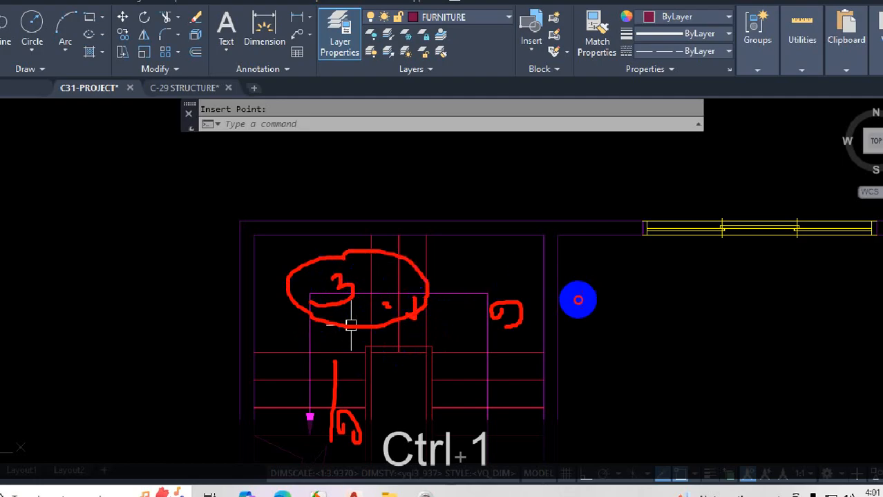
Step: Note 21 – 21 beside the same staircase as its step totals, underline the note and leave the markup
mouse_move(595, 292)
mouse_down()
mouse_move(599, 319)
mouse_move(629, 319)
mouse_up()
mouse_move(634, 276)
mouse_down()
mouse_move(650, 315)
mouse_move(695, 290)
mouse_up()
mouse_move(697, 268)
mouse_down()
mouse_move(727, 298)
mouse_move(742, 296)
mouse_up()
drag(734, 262, 741, 287)
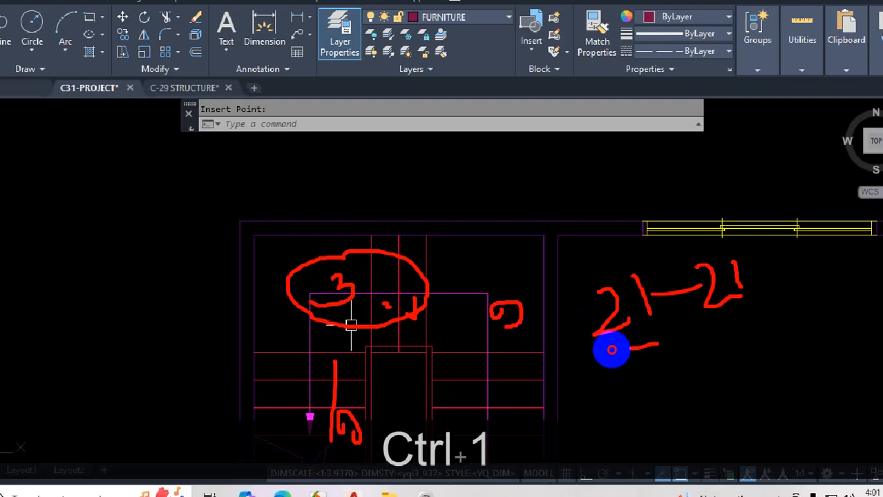
drag(611, 350, 726, 330)
key(Escape)
scroll(506, 291, down, 3)
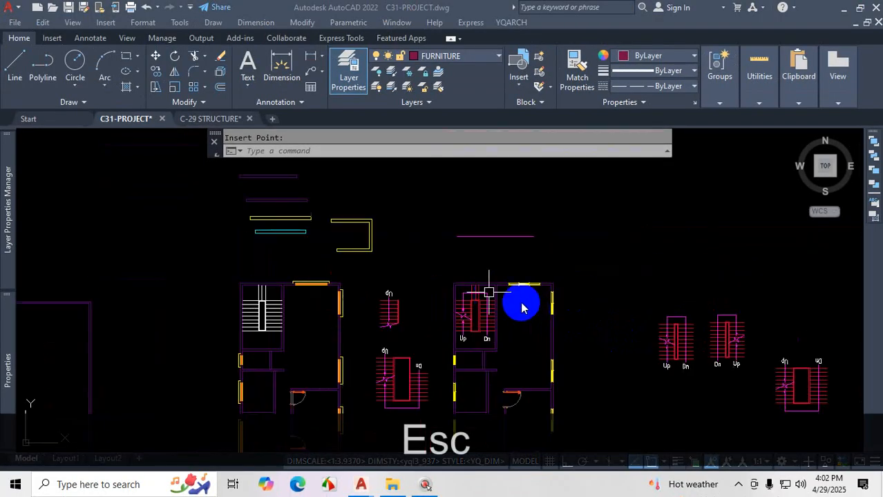
Step: Open YQArch's Draw the Plan of a Staircase dialog and examine how the 180 Rotation value relates to the stair's orientation
scroll(489, 292, down, 2)
scroll(700, 357, up, 5)
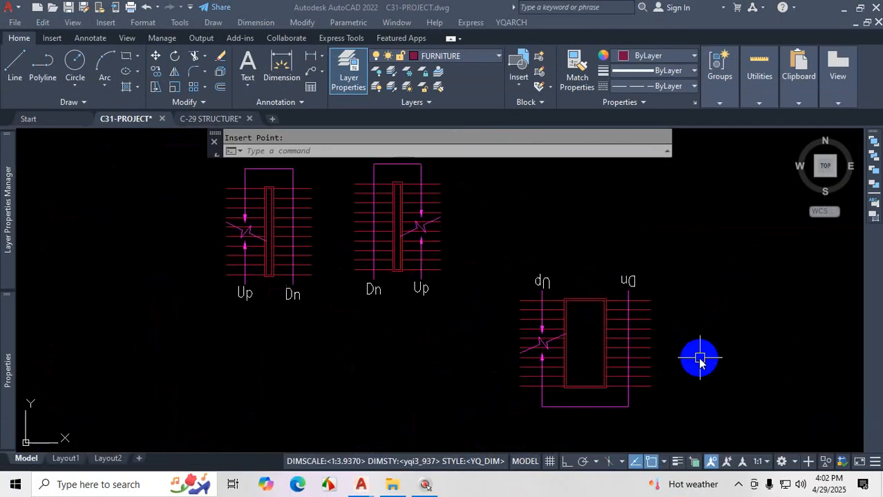
scroll(627, 325, down, 3)
scroll(552, 304, up, 5)
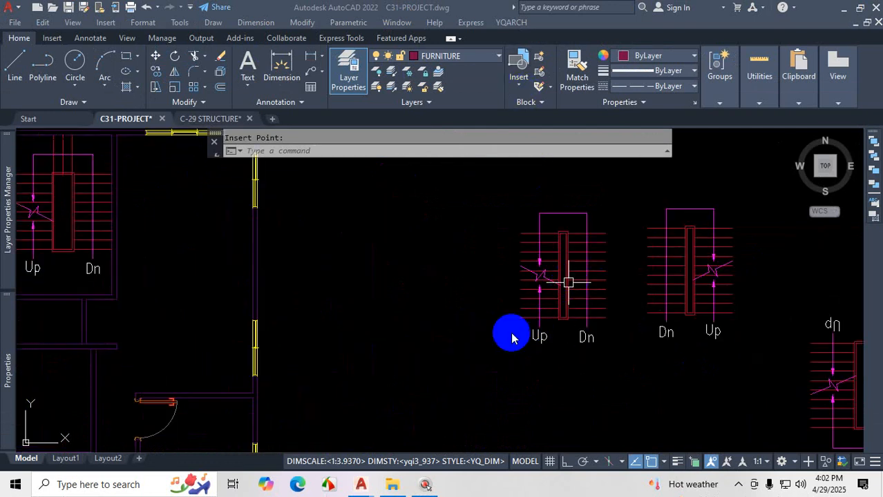
click(738, 486)
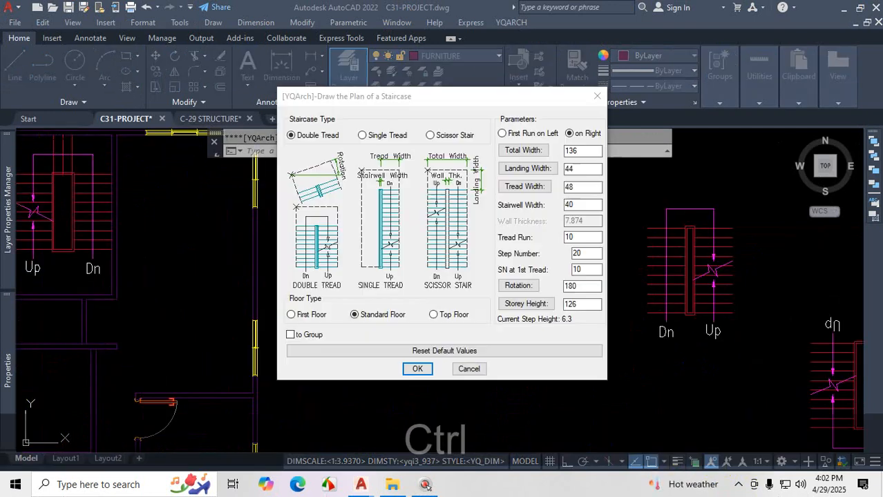
key(ctrl+1)
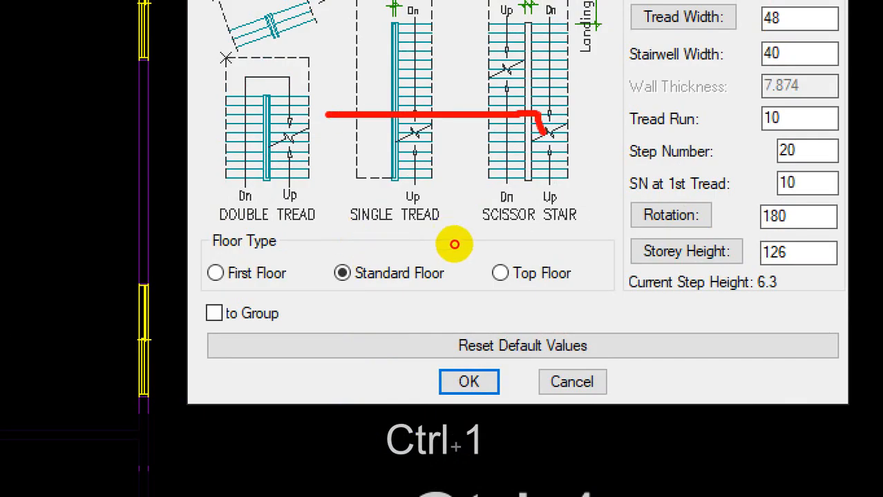
drag(455, 327, 347, 336)
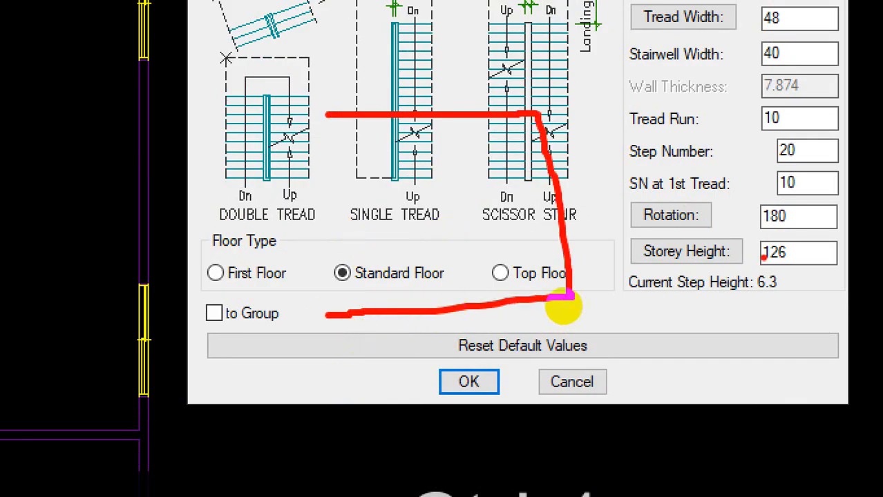
mouse_move(582, 276)
mouse_down()
mouse_move(583, 292)
mouse_move(558, 281)
mouse_up()
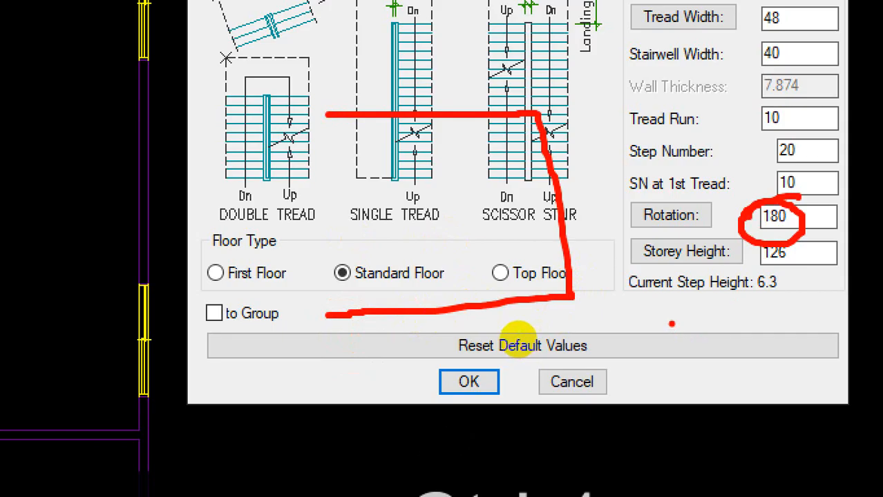
Step: Sketch U-shaped stair outlines in different orientations over the staircase dialog, clear the markup and close the dialog without inserting anything
mouse_move(482, 388)
mouse_down()
mouse_move(533, 311)
mouse_move(533, 363)
mouse_up()
mouse_move(560, 223)
mouse_down()
mouse_move(506, 270)
mouse_move(575, 273)
mouse_up()
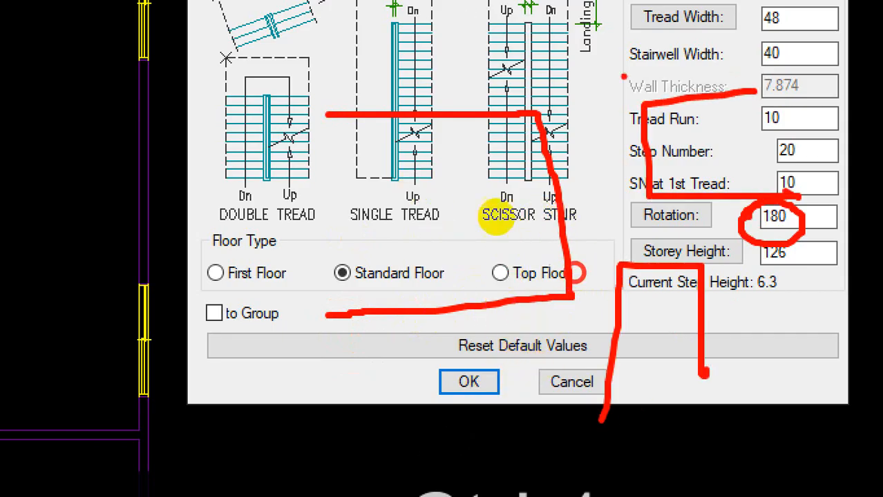
mouse_move(461, 181)
mouse_down()
mouse_move(457, 228)
mouse_move(503, 179)
mouse_move(501, 186)
mouse_up()
mouse_move(367, 280)
mouse_down()
mouse_move(406, 279)
mouse_move(399, 265)
mouse_up()
mouse_move(316, 271)
mouse_down()
mouse_move(333, 293)
mouse_move(404, 256)
mouse_move(394, 253)
mouse_up()
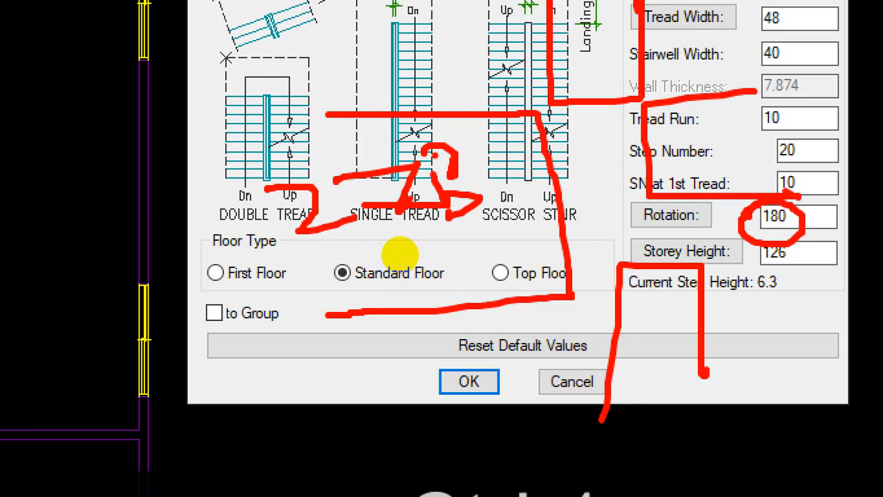
key(Escape)
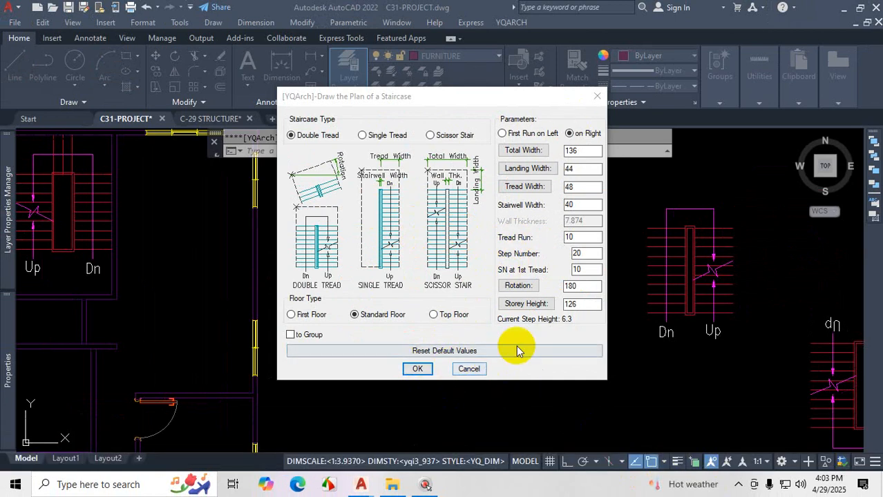
click(596, 100)
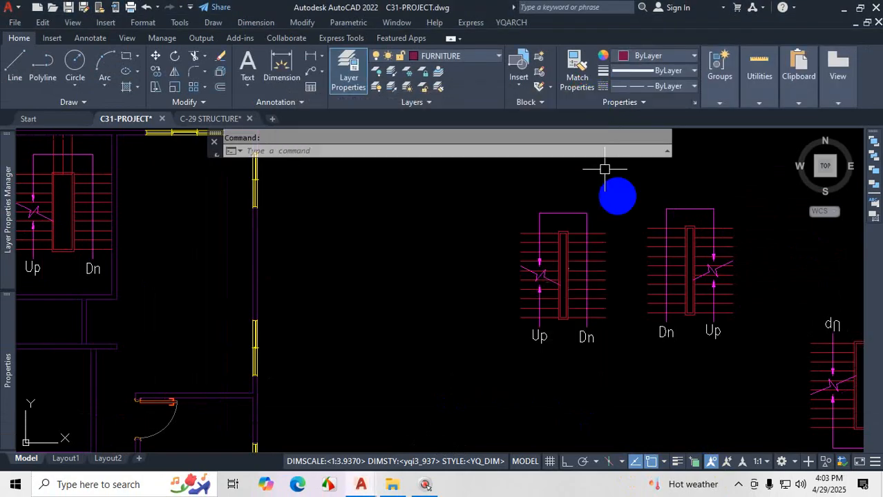
Step: Switch to Chrome's U-Shaped Curved Stairs page, mark the semicircular stair's base line and sketch a quarter-circle stair beside it
click(739, 486)
click(717, 462)
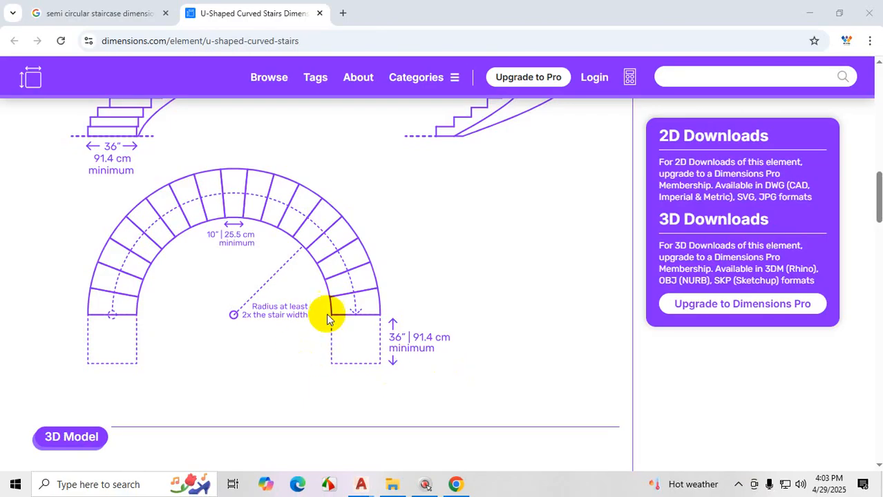
key(ctrl+1)
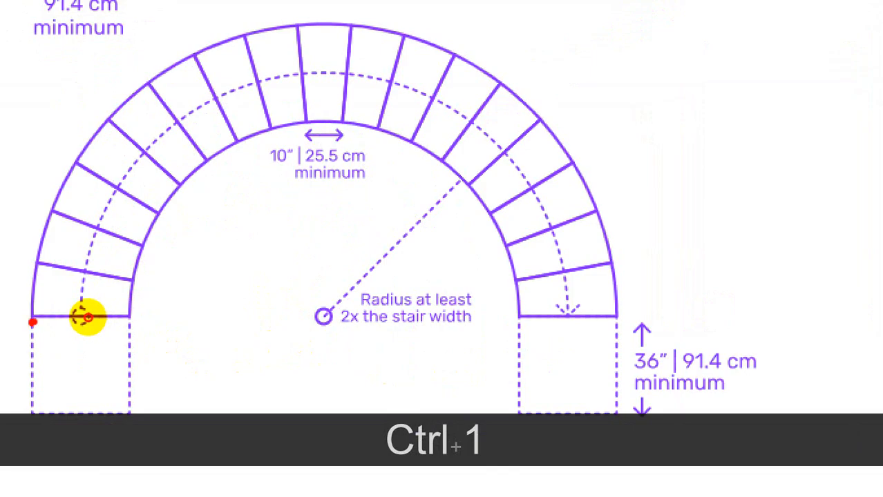
shift+drag(33, 322, 634, 321)
key(ctrl+1)
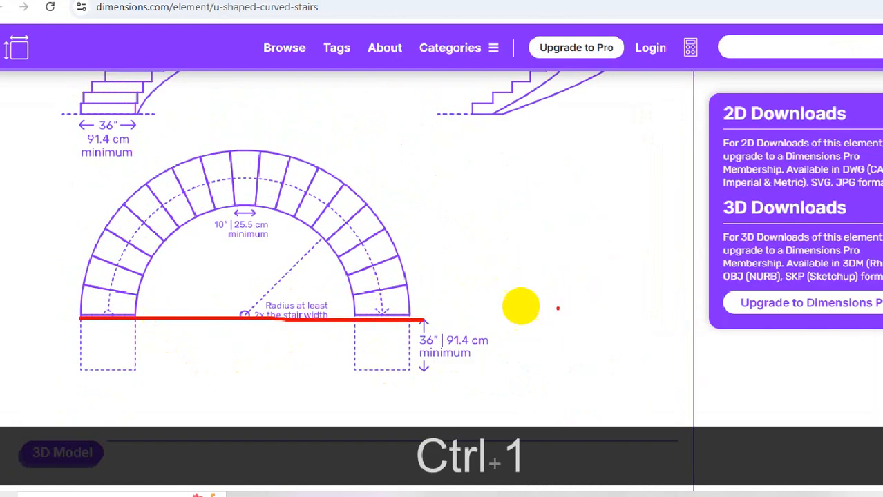
mouse_move(522, 308)
mouse_down()
mouse_move(634, 312)
mouse_move(476, 209)
mouse_up()
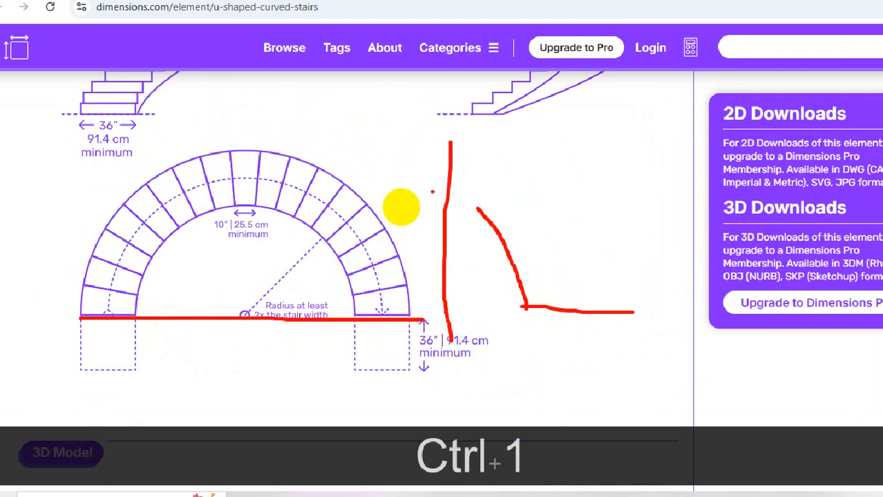
mouse_move(433, 178)
mouse_down()
mouse_move(498, 323)
mouse_move(544, 325)
mouse_up()
mouse_move(617, 314)
mouse_down()
mouse_move(534, 217)
mouse_move(448, 141)
mouse_up()
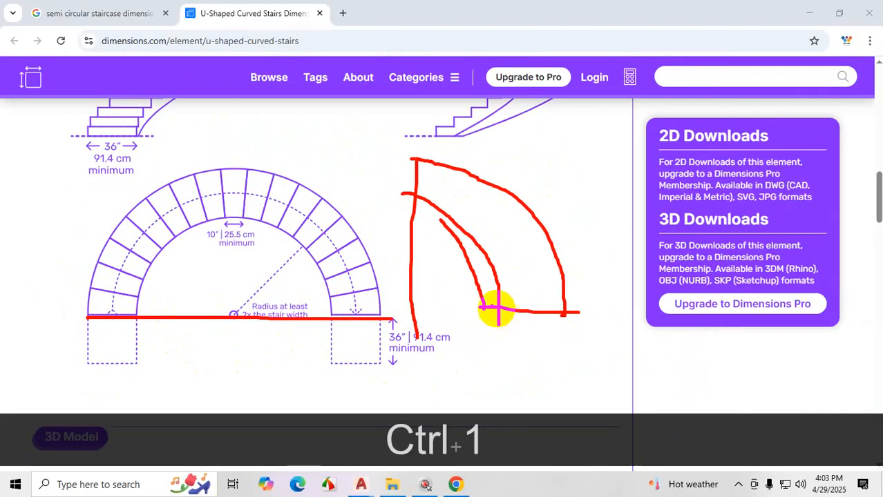
Step: Clear the markup and sketch a three-quarter-turn curved stair and a full circular stair, adding the walking line and tread divisions
key(Escape)
key(ctrl+1)
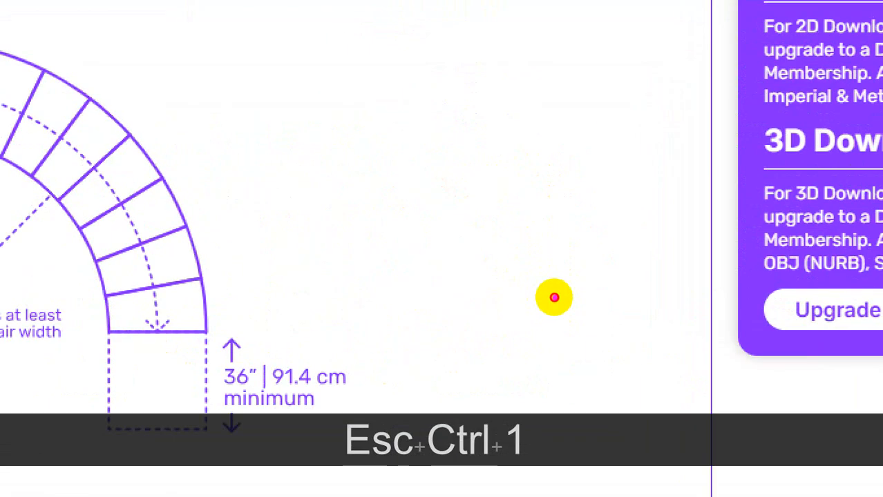
mouse_move(544, 261)
mouse_down()
mouse_move(610, 265)
mouse_move(596, 194)
mouse_move(430, 185)
mouse_move(451, 323)
mouse_move(502, 337)
mouse_up()
mouse_move(457, 376)
mouse_down()
mouse_move(468, 283)
mouse_move(355, 187)
mouse_move(528, 142)
mouse_move(532, 225)
mouse_up()
mouse_move(617, 329)
mouse_down()
mouse_move(516, 331)
mouse_move(614, 411)
mouse_move(586, 294)
mouse_move(557, 310)
mouse_move(577, 314)
mouse_up()
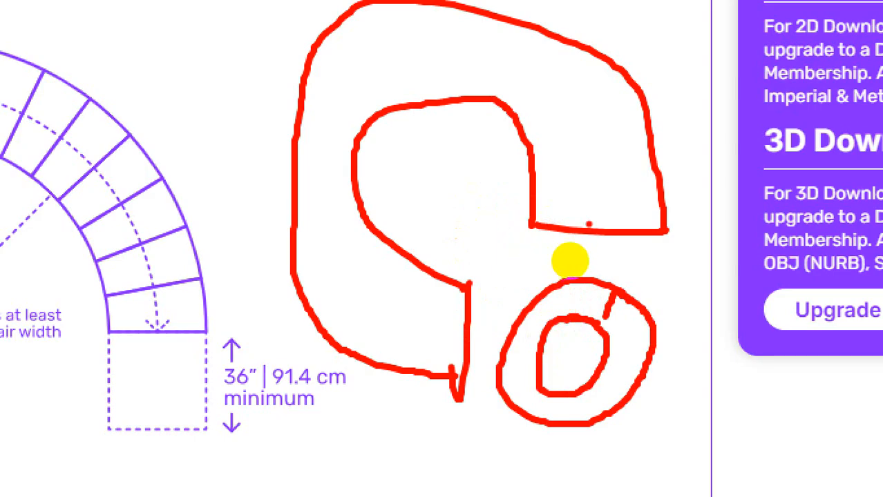
drag(592, 221, 427, 80)
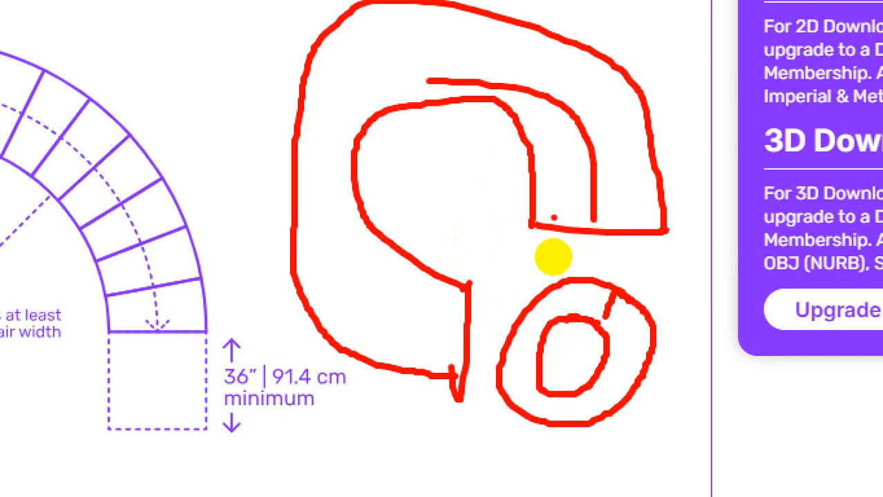
drag(425, 250, 295, 340)
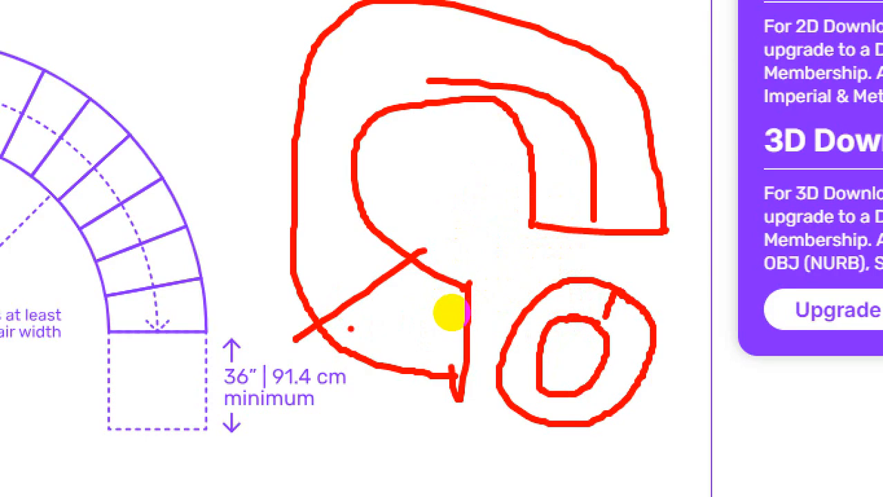
Step: Examine the U-shaped curved stairs plan for the inner radius required relative to the stair width
key(Escape)
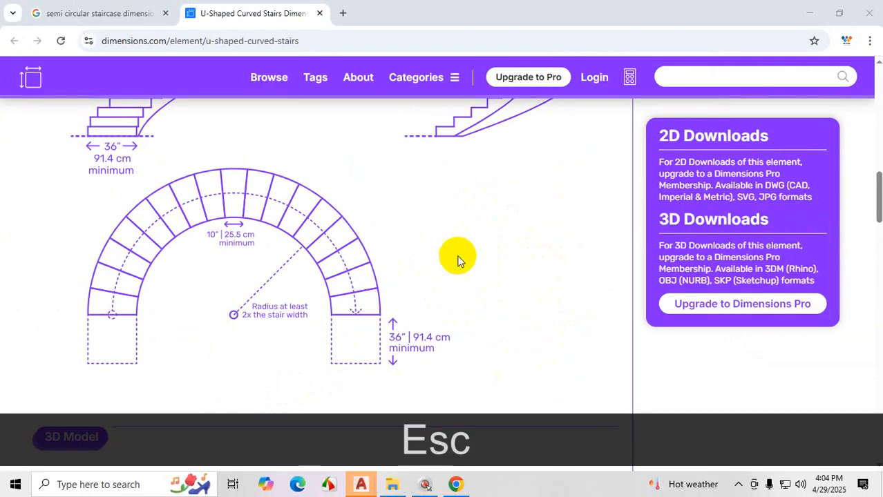
key(ctrl+1)
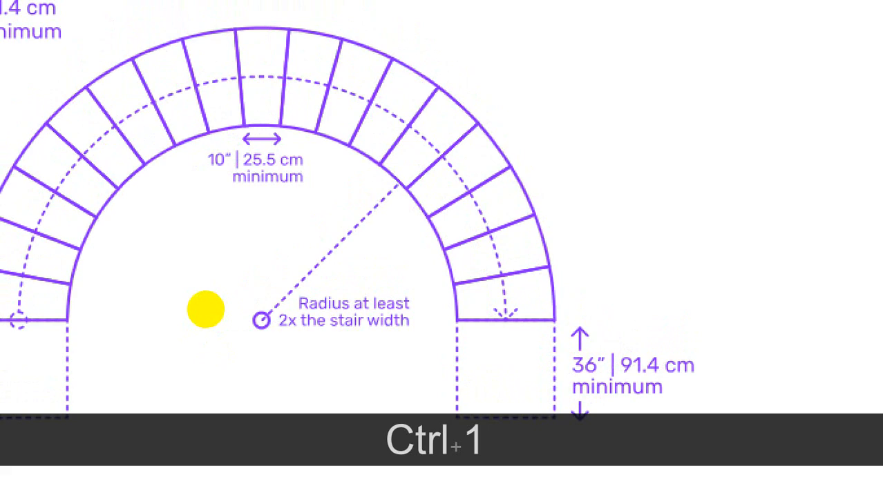
key(ctrl+1)
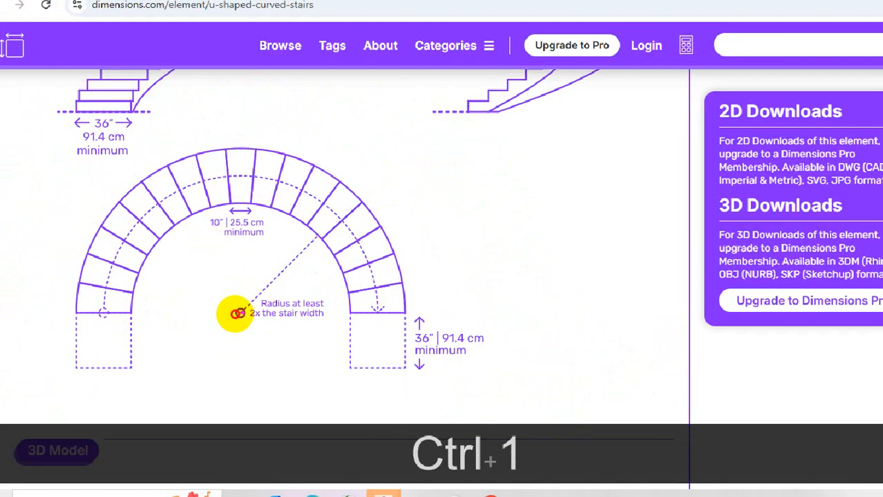
mouse_move(237, 313)
mouse_down()
mouse_move(315, 312)
mouse_move(342, 278)
mouse_move(250, 212)
mouse_move(166, 263)
mouse_move(171, 334)
mouse_up()
mouse_move(399, 241)
mouse_down()
mouse_move(266, 148)
mouse_move(122, 222)
mouse_move(109, 280)
mouse_up()
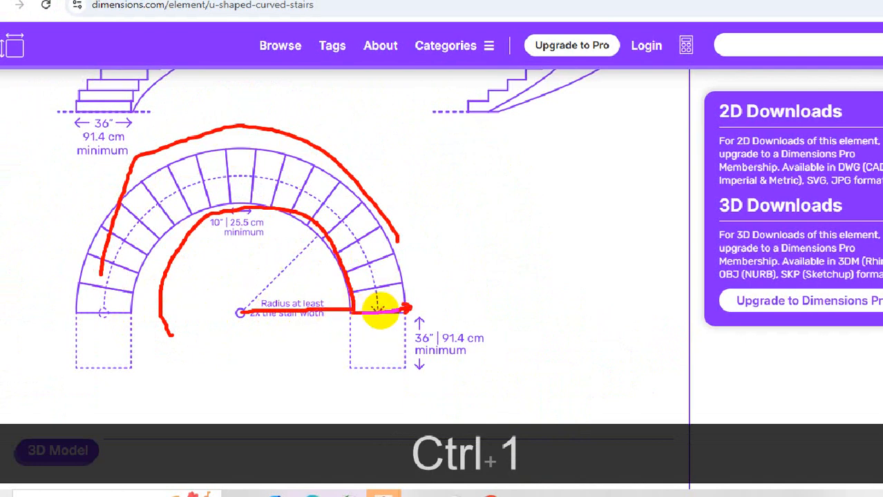
click(367, 305)
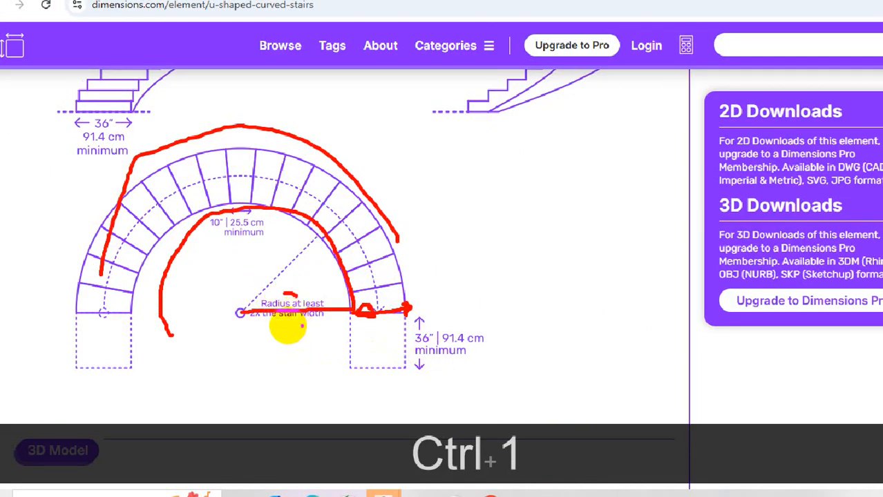
key(Escape)
key(ctrl+1)
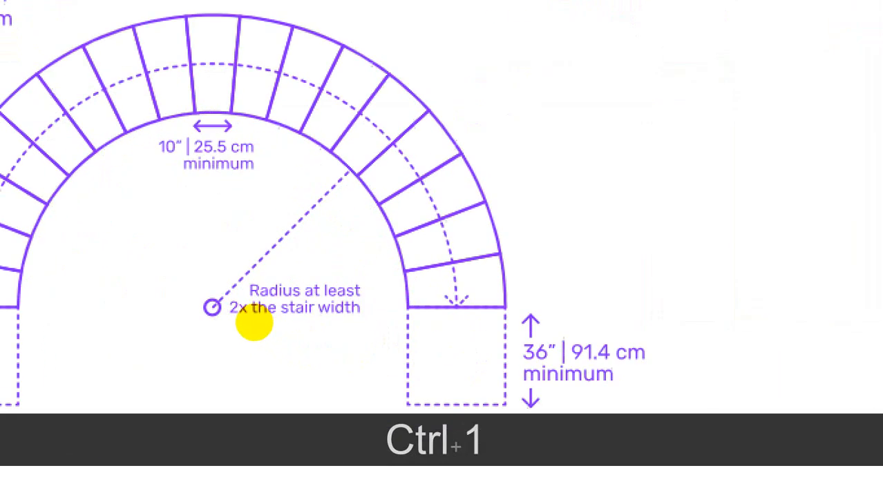
drag(228, 325, 305, 332)
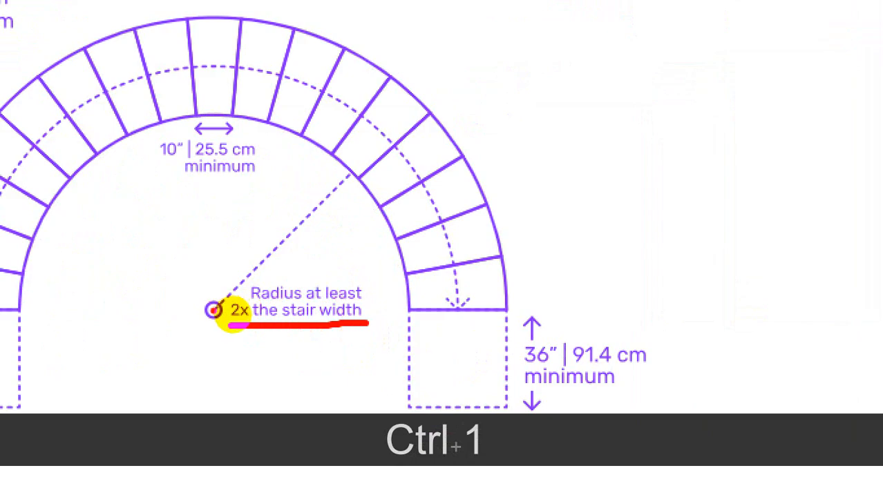
mouse_move(214, 310)
mouse_down()
mouse_move(241, 286)
mouse_move(292, 265)
mouse_up()
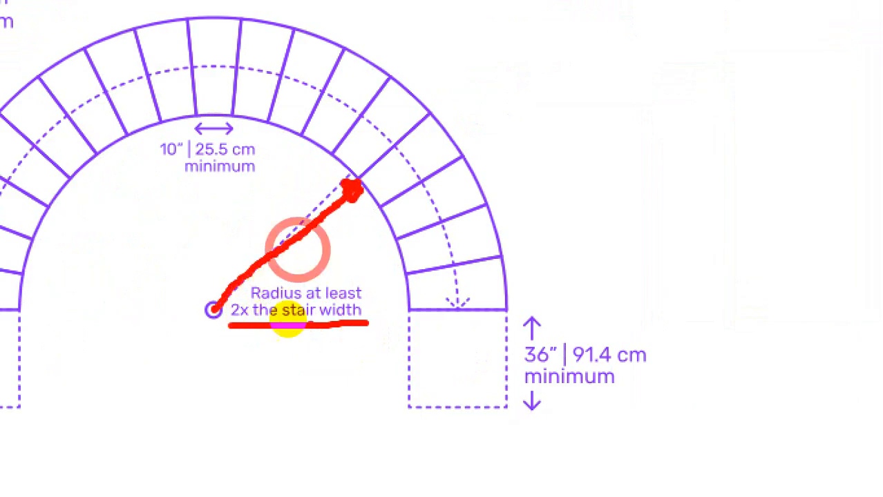
drag(228, 338, 355, 323)
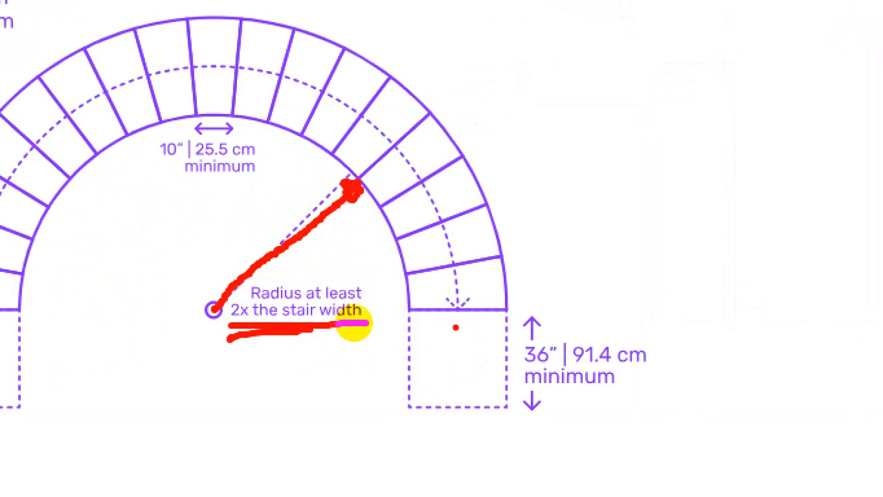
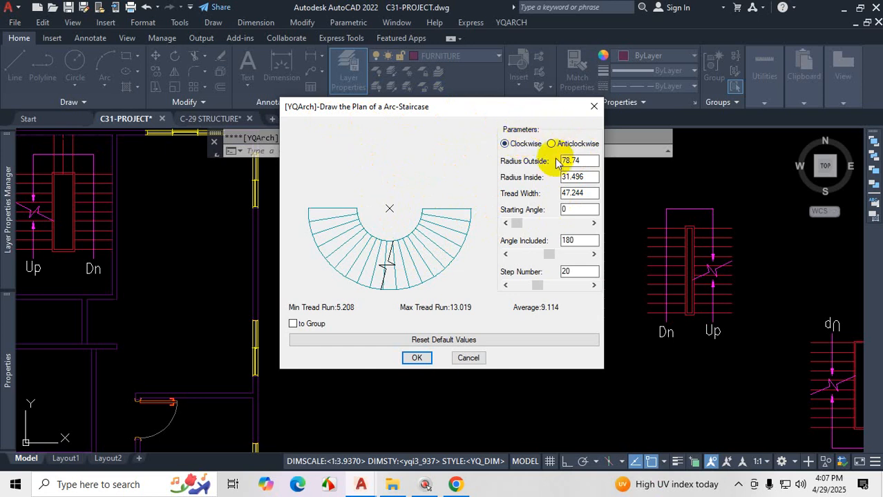
key(ctrl+1)
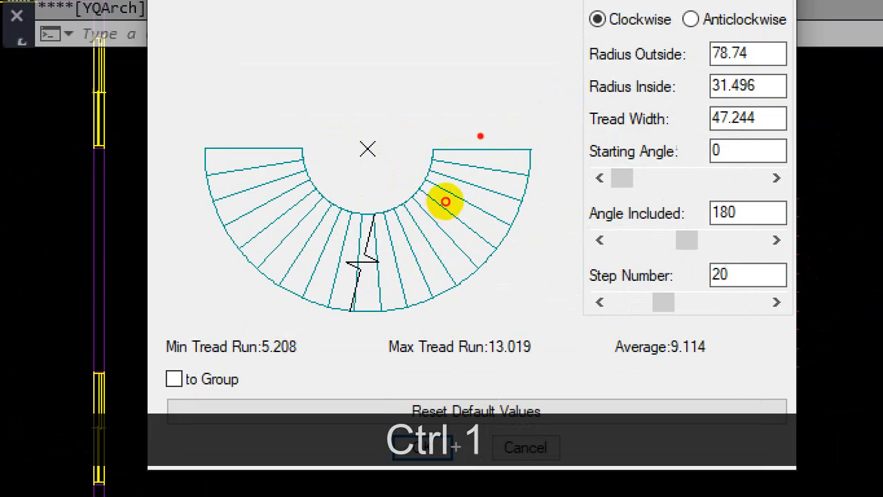
mouse_move(445, 201)
mouse_down()
mouse_move(403, 269)
mouse_move(444, 208)
mouse_move(387, 277)
mouse_move(447, 228)
mouse_up()
drag(561, 148, 593, 146)
mouse_move(447, 184)
mouse_down()
mouse_move(381, 145)
mouse_move(395, 170)
mouse_move(387, 138)
mouse_up()
key(Escape)
Step: Compare both direction options of the arc staircase and set it to Anticlockwise
click(552, 144)
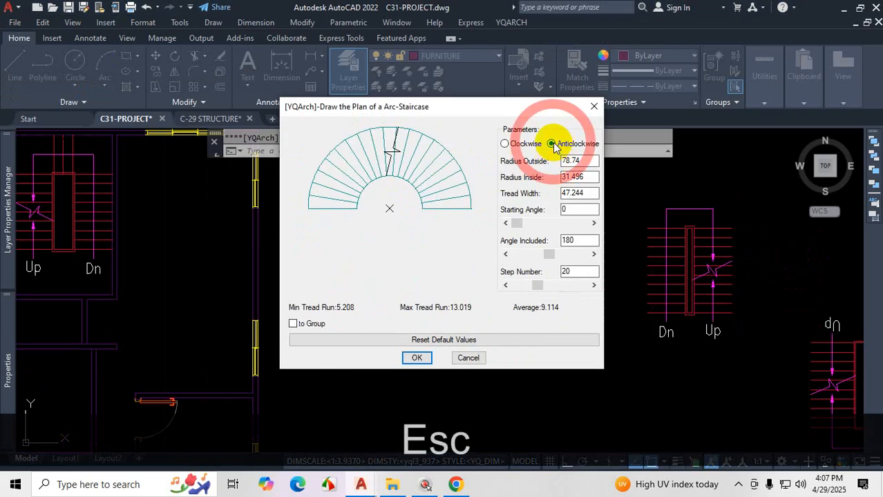
click(509, 143)
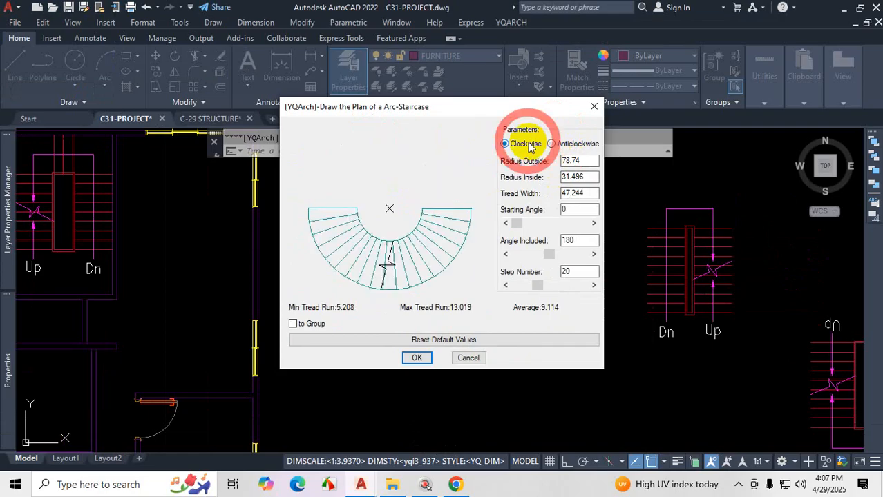
click(555, 144)
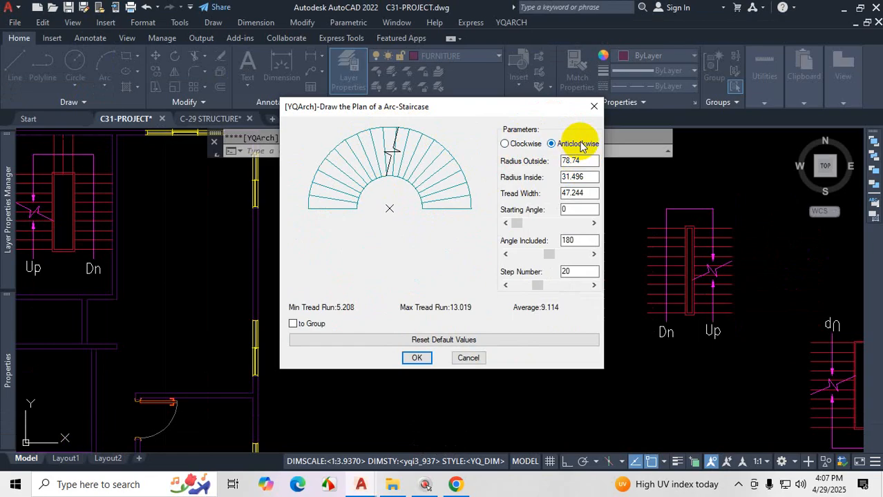
key(ctrl+1)
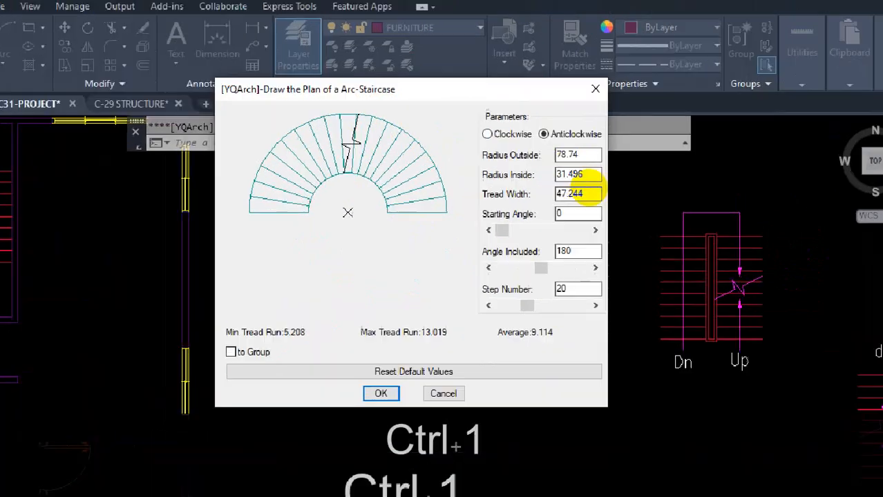
drag(437, 150, 567, 159)
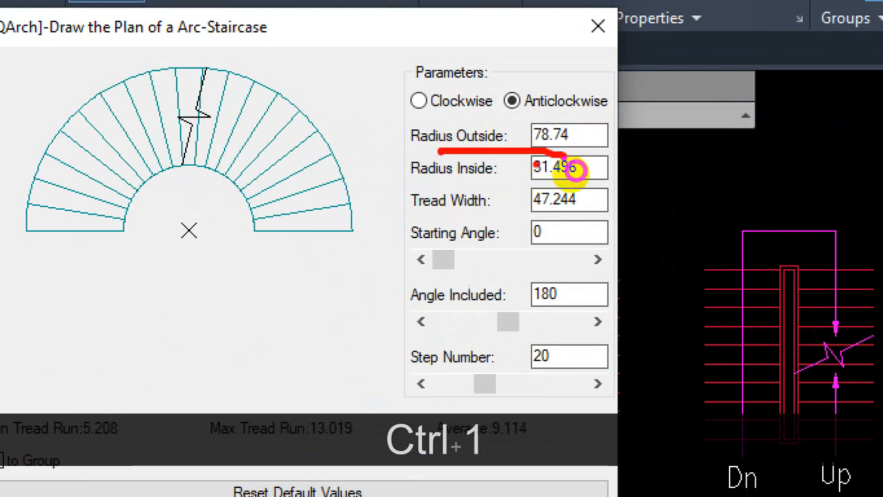
drag(421, 179, 553, 181)
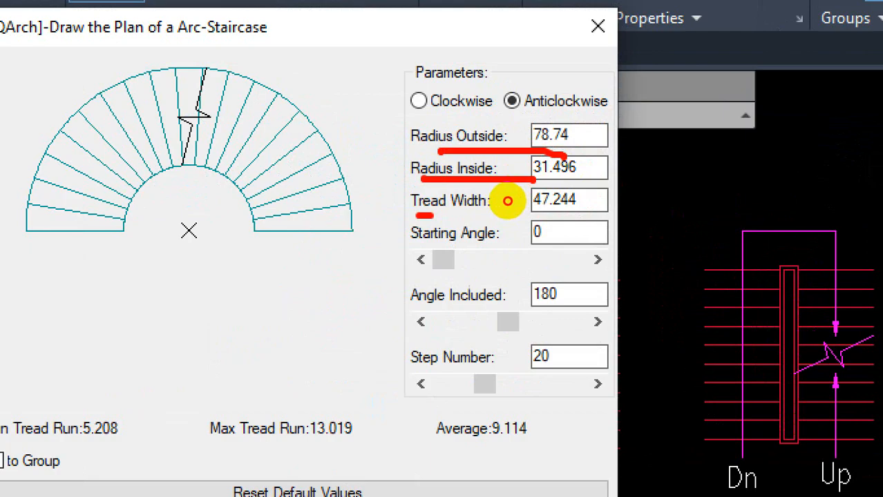
drag(433, 215, 494, 215)
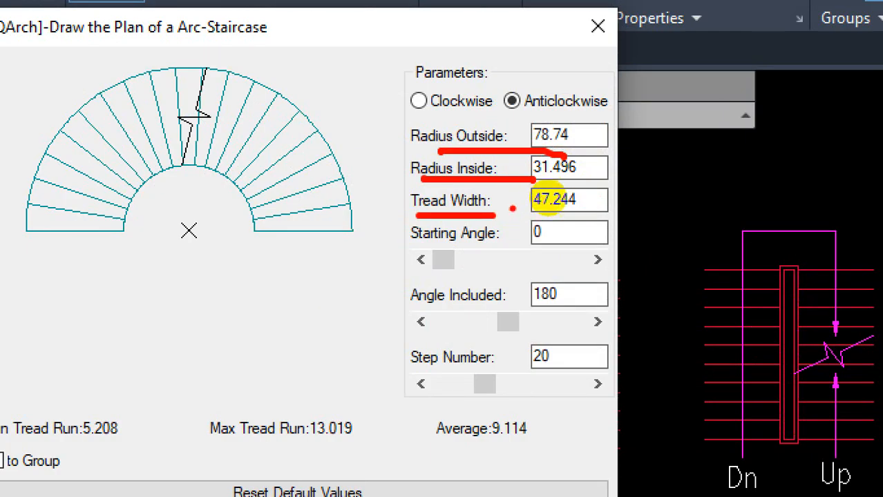
key(Escape)
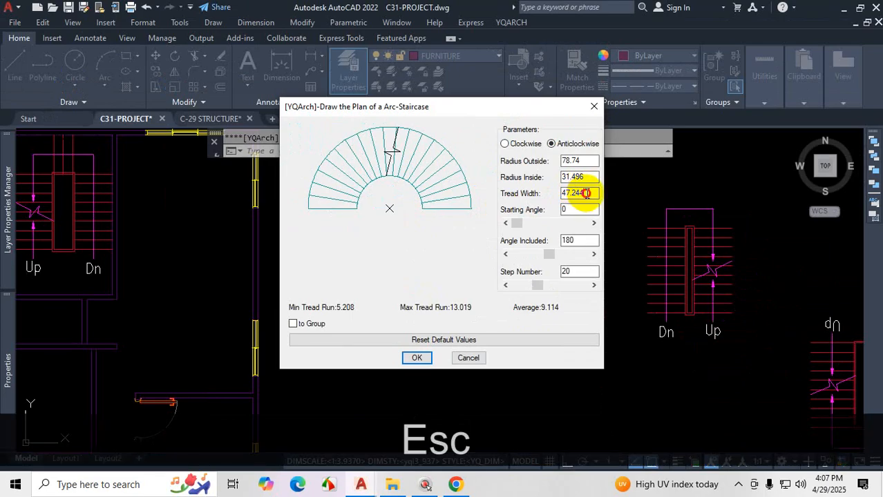
Step: Set the arc staircase's tread width to 42 and its inside radius to 54
drag(586, 194, 557, 192)
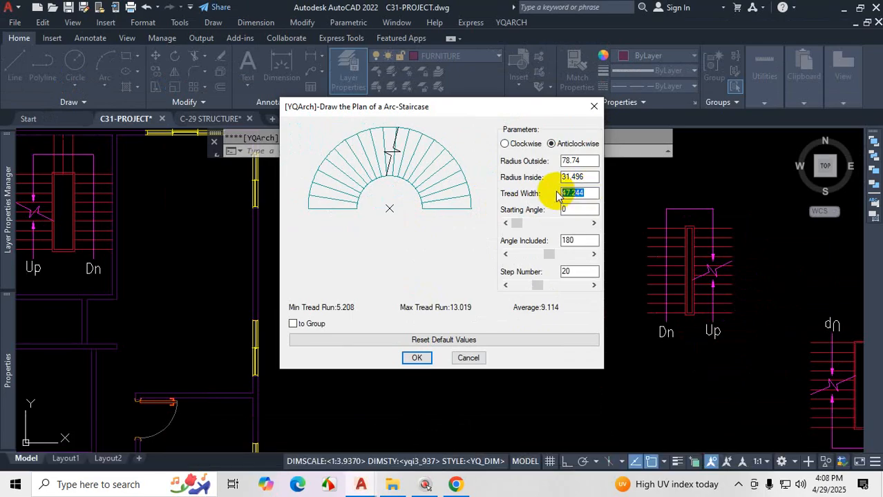
text(42)
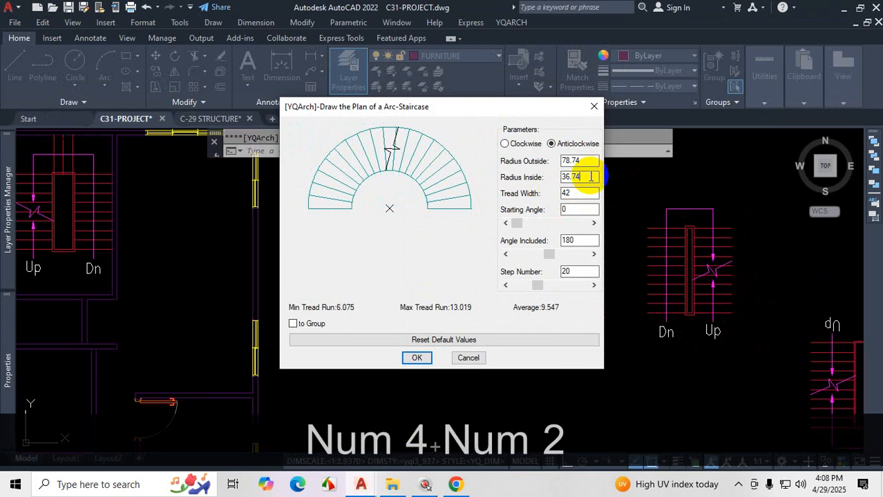
drag(591, 177, 553, 180)
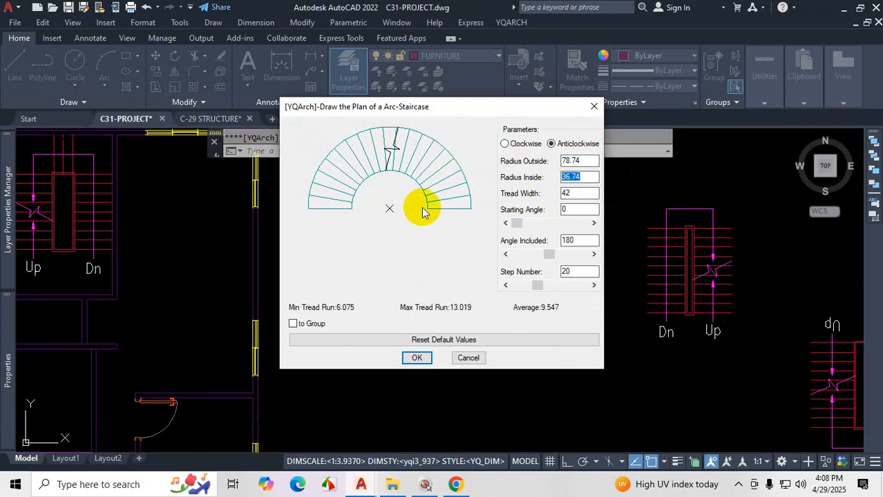
text(54)
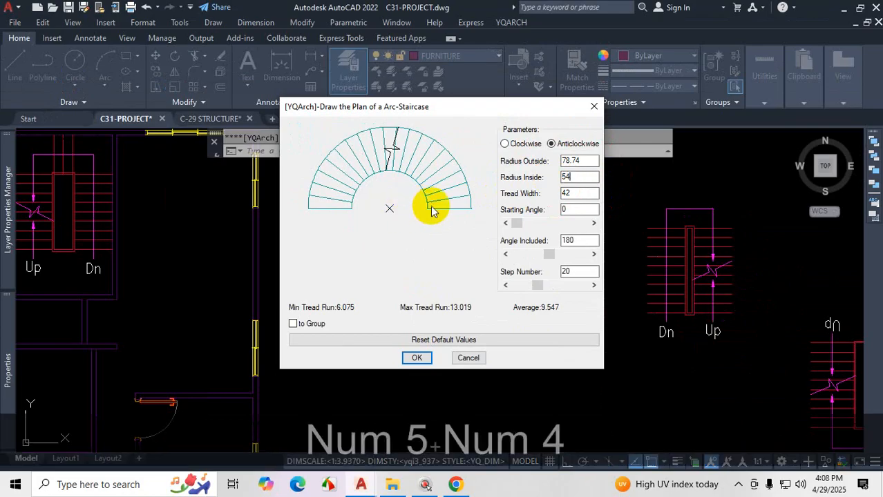
click(595, 161)
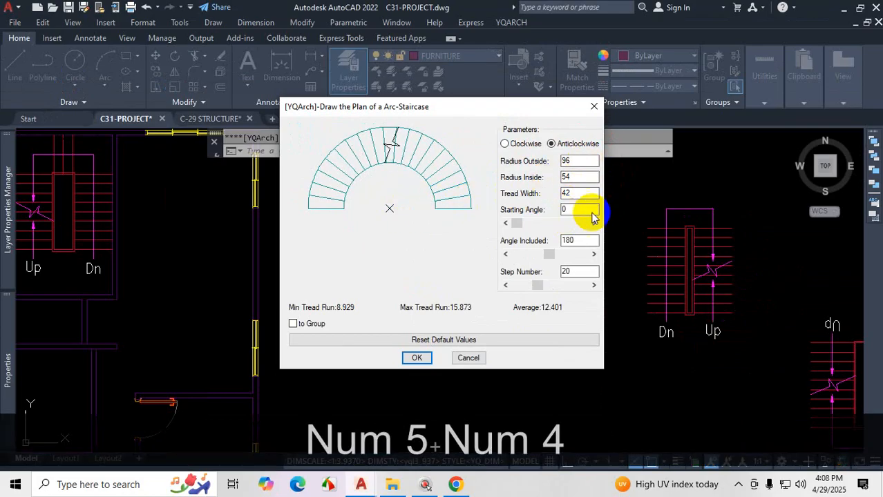
Step: Check in the arc staircase parameters and preview how the inside radius and tread width make up the outside radius
key(ctrl+1)
click(585, 167)
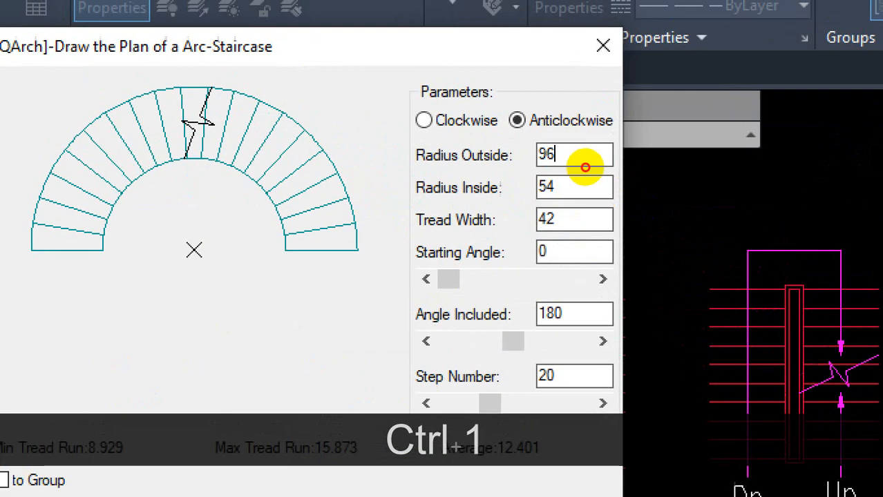
mouse_move(586, 141)
mouse_down()
mouse_move(502, 143)
mouse_move(585, 156)
mouse_move(585, 143)
mouse_up()
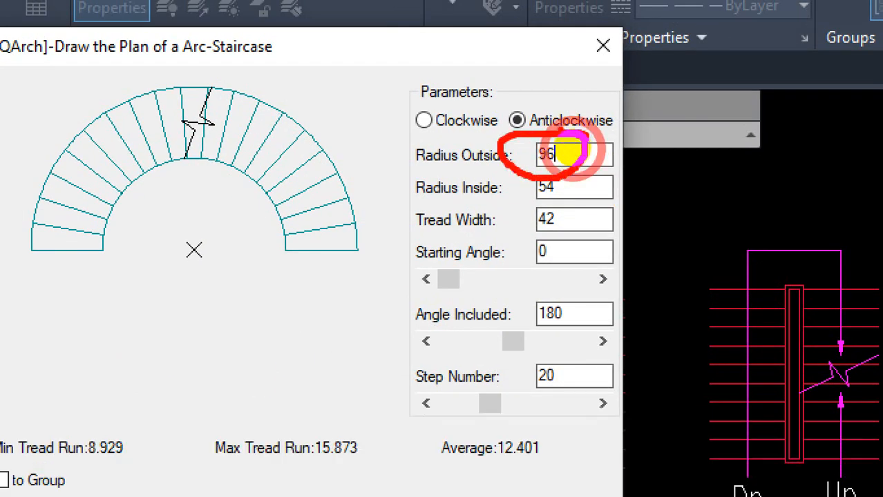
drag(590, 223, 581, 166)
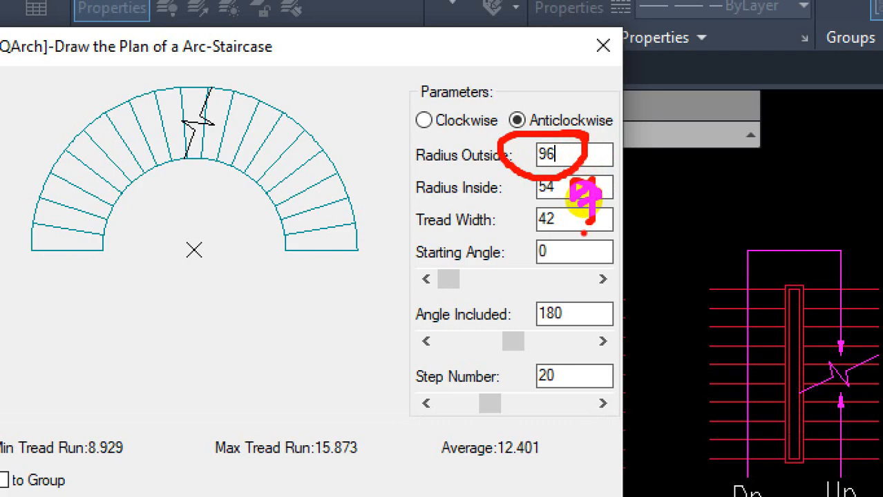
mouse_move(570, 167)
mouse_down()
mouse_move(558, 195)
mouse_move(572, 185)
mouse_move(565, 169)
mouse_up()
key(Escape)
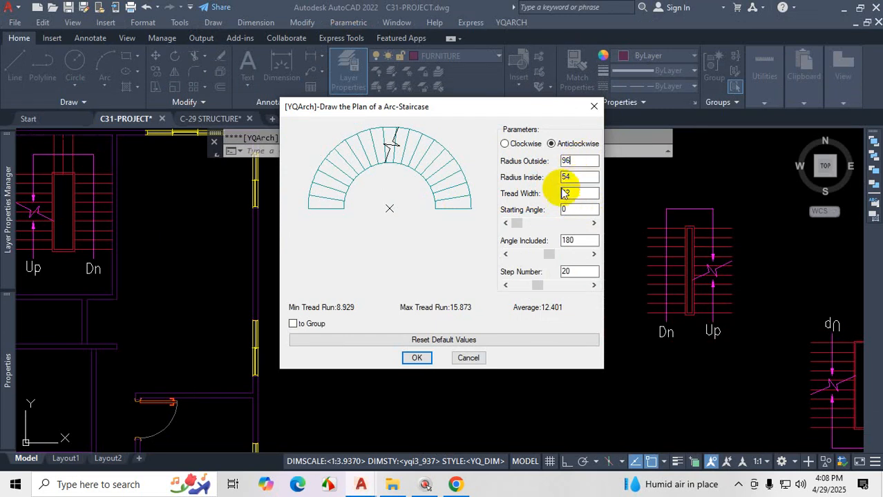
key(ctrl+1)
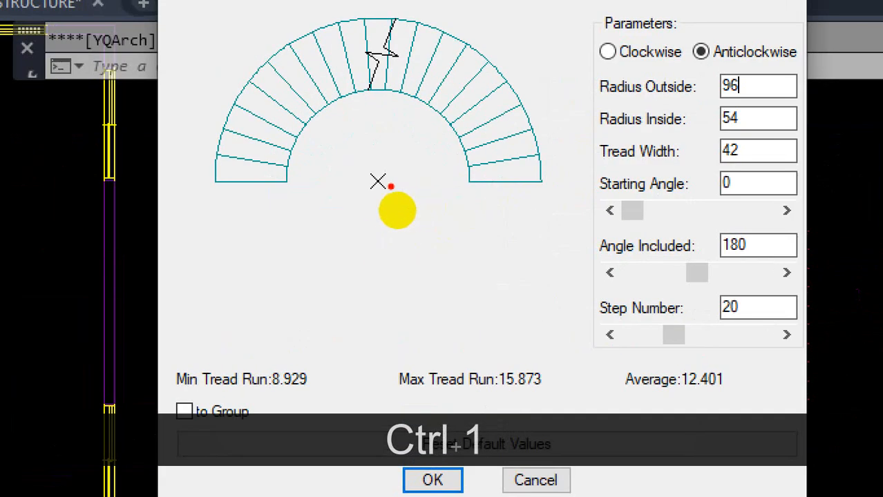
mouse_move(378, 181)
mouse_down()
mouse_move(428, 170)
mouse_move(482, 184)
mouse_move(541, 184)
mouse_up()
mouse_move(406, 198)
mouse_down()
mouse_move(412, 237)
mouse_move(434, 201)
mouse_up()
drag(444, 199, 476, 231)
mouse_move(507, 201)
mouse_down()
mouse_move(523, 203)
mouse_move(519, 226)
mouse_up()
mouse_move(532, 201)
mouse_down()
mouse_move(555, 203)
mouse_move(568, 222)
mouse_up()
drag(586, 179, 623, 197)
drag(407, 261, 553, 253)
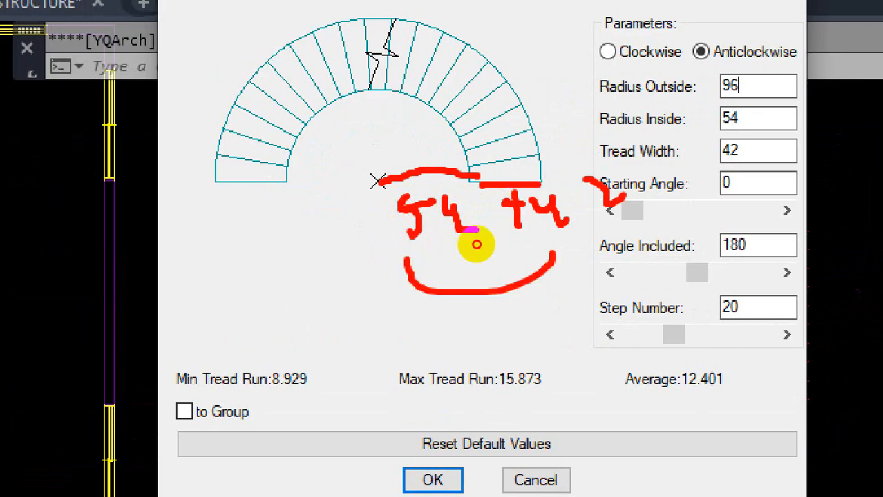
mouse_move(473, 235)
mouse_down()
mouse_move(498, 160)
mouse_move(585, 169)
mouse_up()
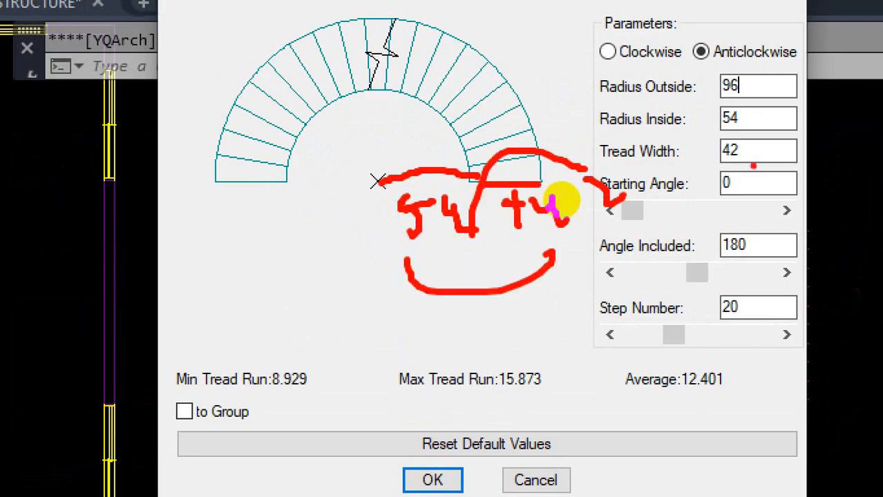
mouse_move(475, 183)
mouse_down()
mouse_move(364, 184)
mouse_move(476, 61)
mouse_up()
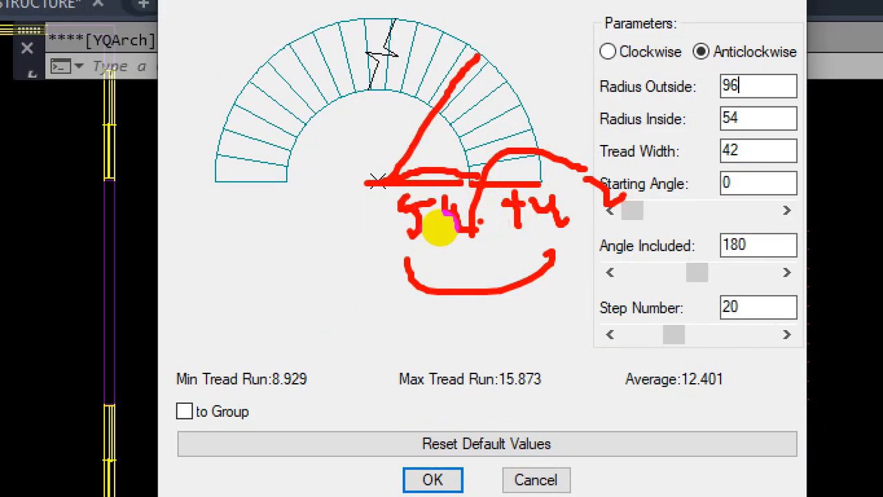
key(Escape)
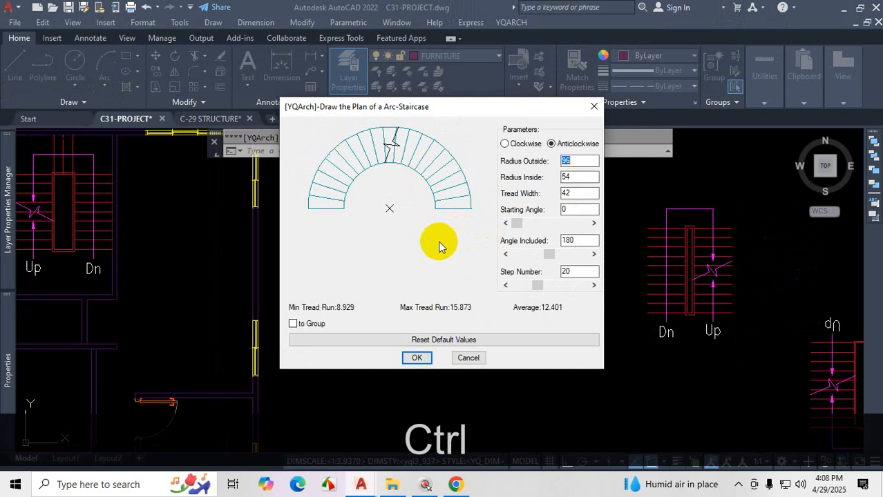
key(ctrl+1)
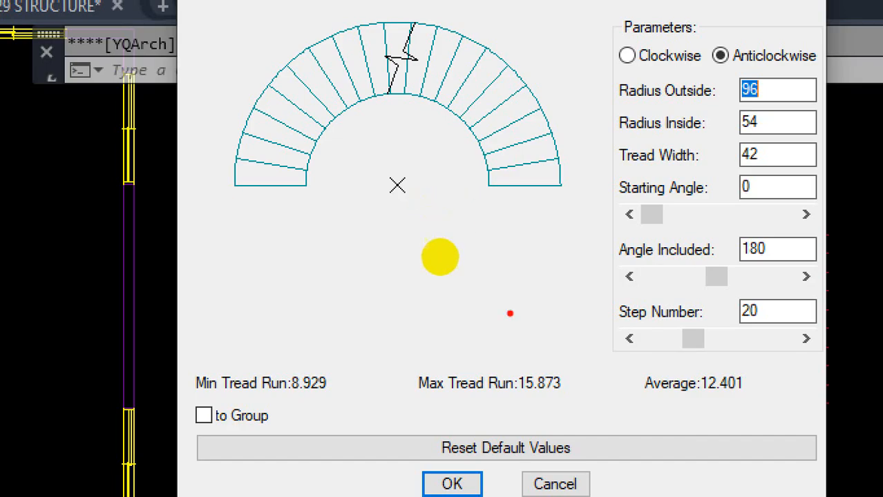
mouse_move(512, 137)
mouse_down()
mouse_move(526, 157)
mouse_move(527, 145)
mouse_up()
click(454, 188)
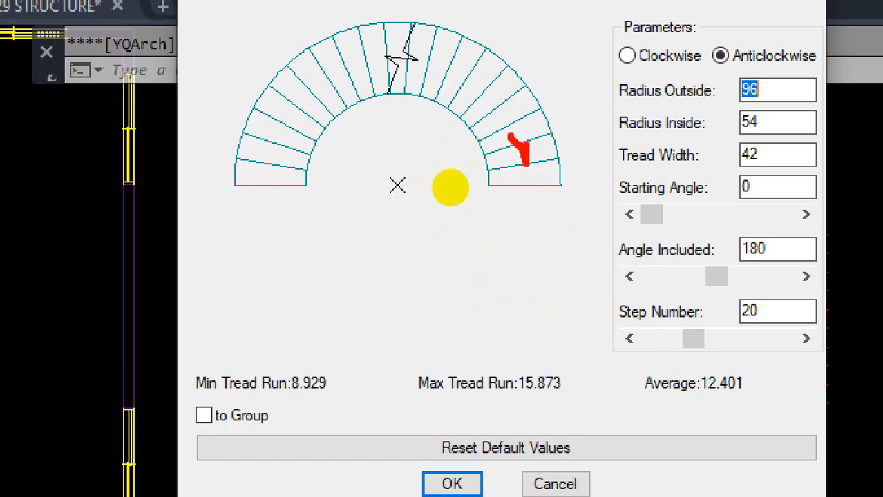
Step: Compare the arc staircase's tread width setting with the distance between the inner and outer arcs in the preview
key(Escape)
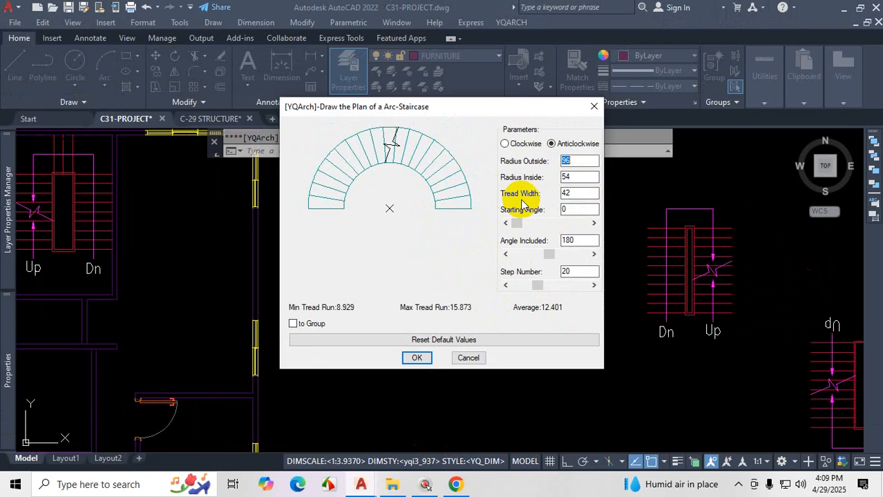
key(ctrl)
key(ctrl+1)
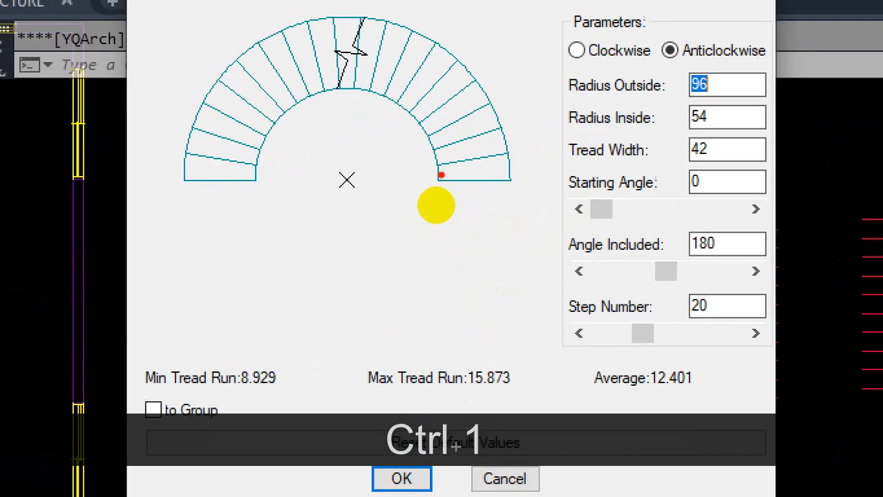
drag(438, 205, 435, 218)
mouse_move(512, 167)
mouse_down()
mouse_move(503, 209)
mouse_move(464, 157)
mouse_up()
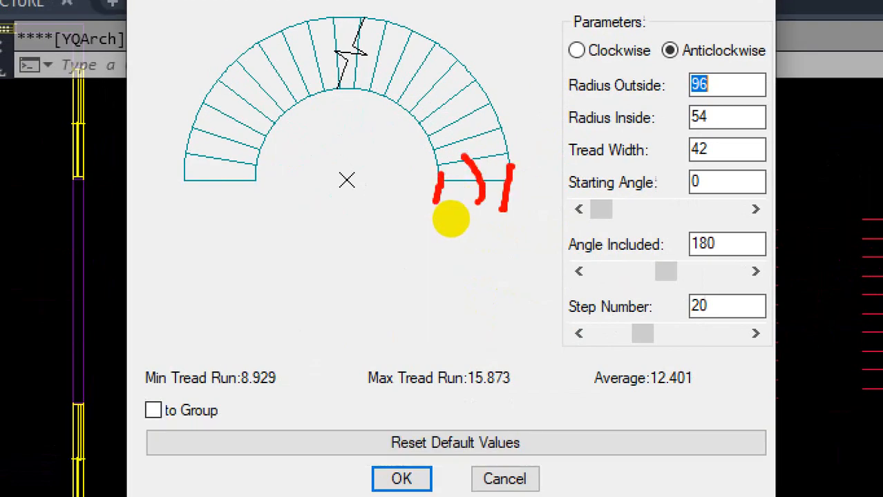
mouse_move(719, 140)
mouse_down()
mouse_move(686, 153)
mouse_move(703, 134)
mouse_up()
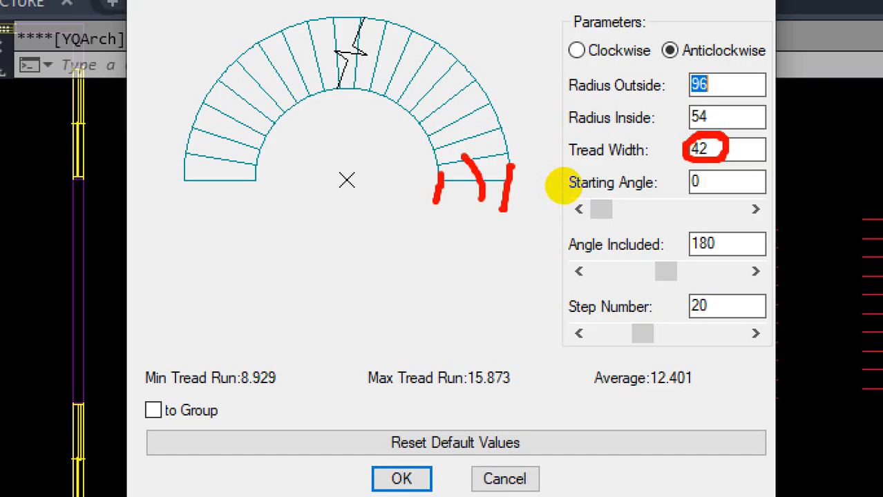
key(Escape)
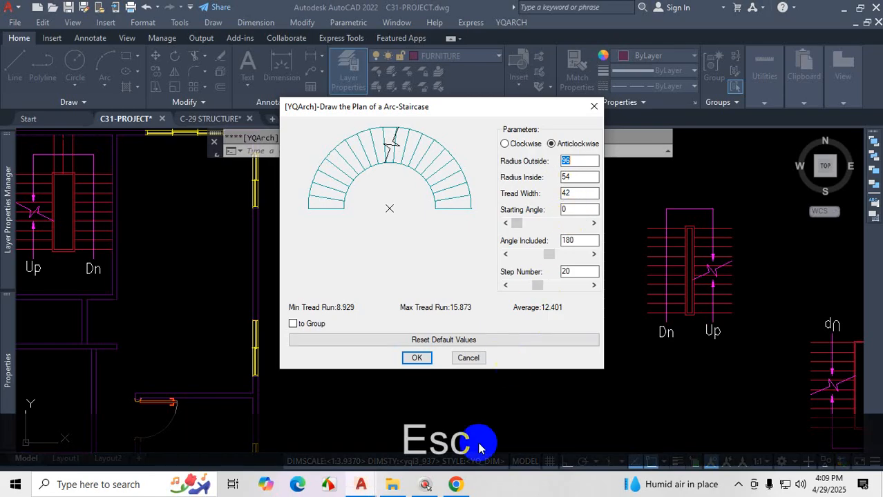
Step: Switch to Chrome and examine the U-shaped curved stairs plan and elevation for the minimum stair width
mouse_move(457, 487)
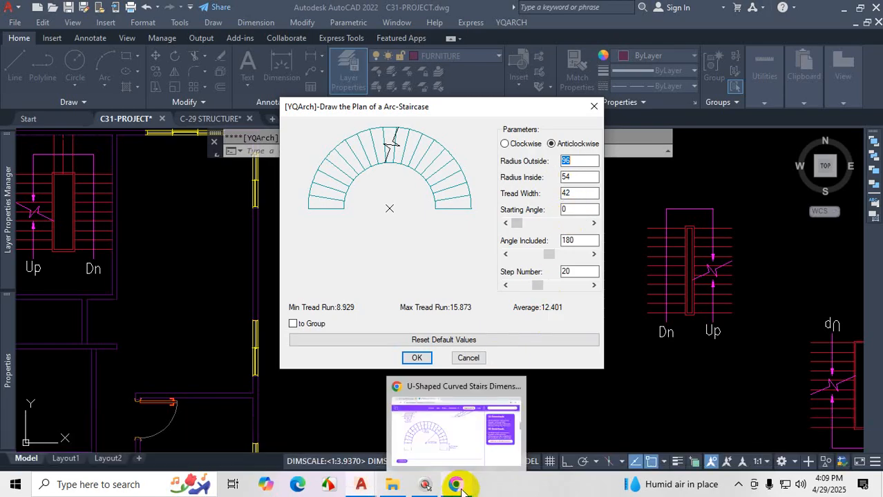
click(462, 489)
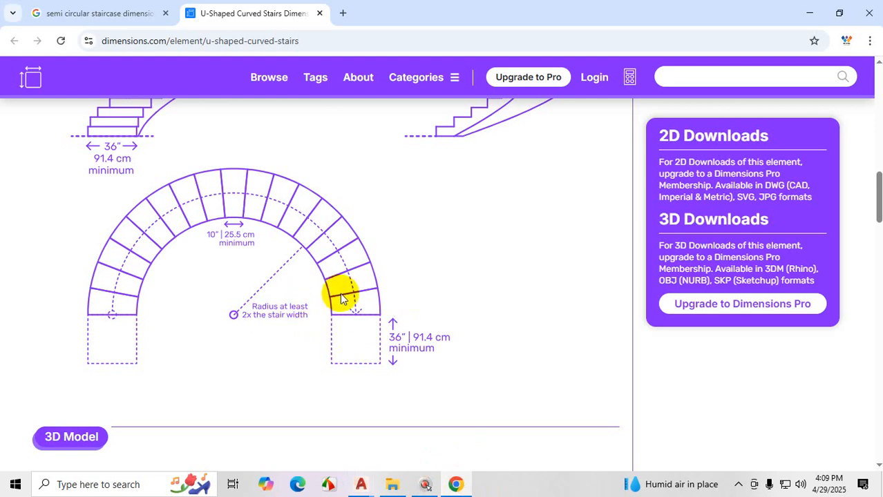
scroll(343, 297, up, 2)
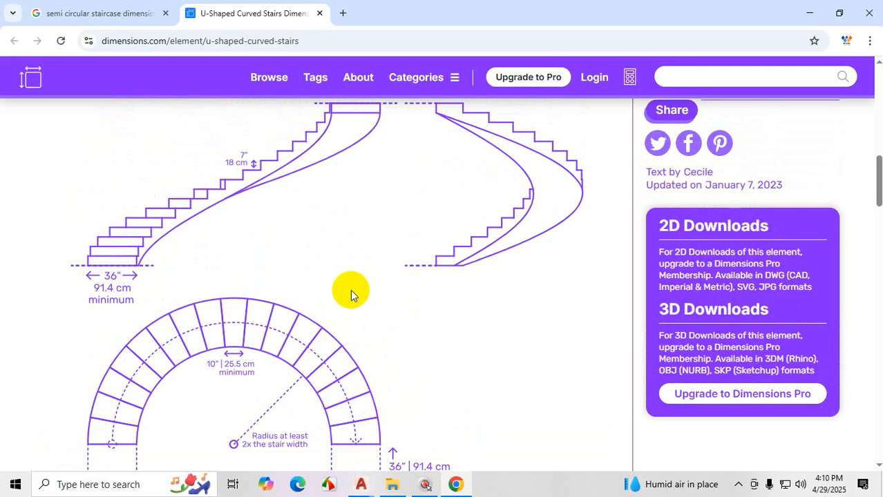
scroll(350, 289, down, 2)
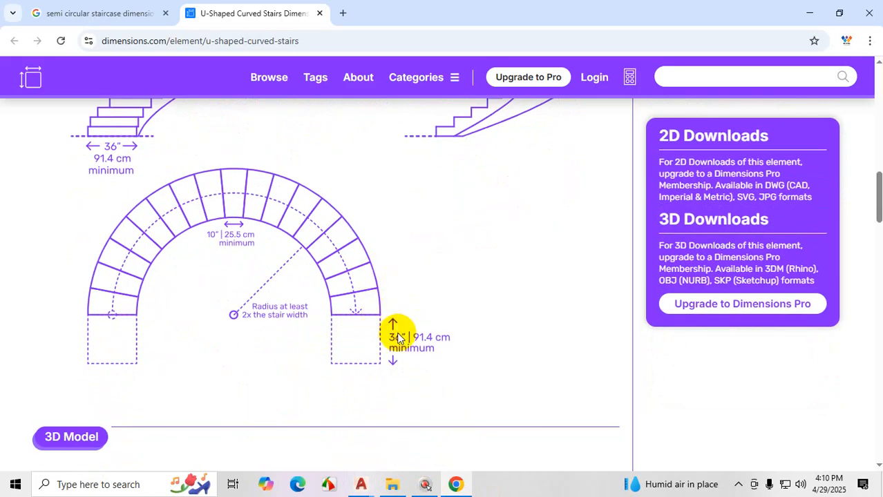
key(ctrl+1)
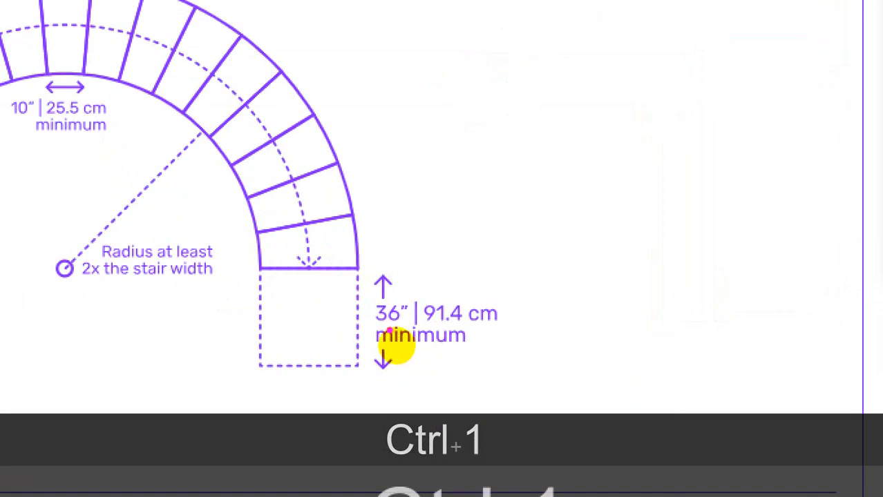
drag(364, 328, 407, 328)
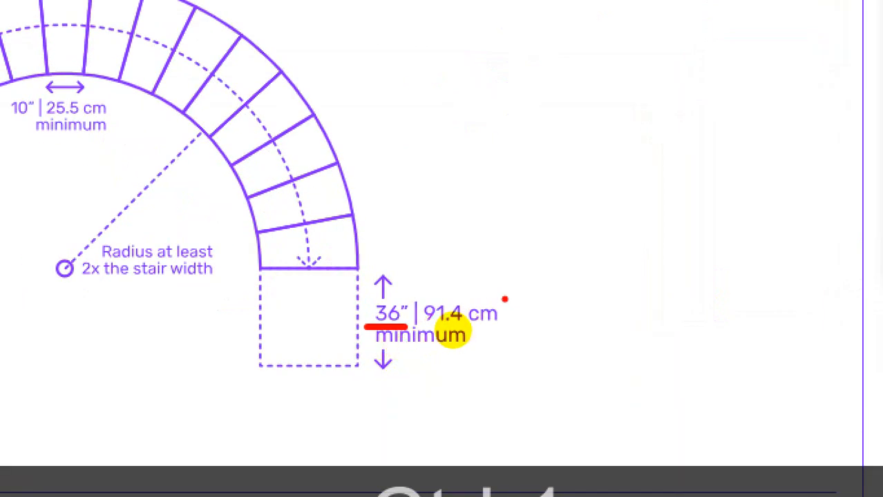
key(ctrl+1)
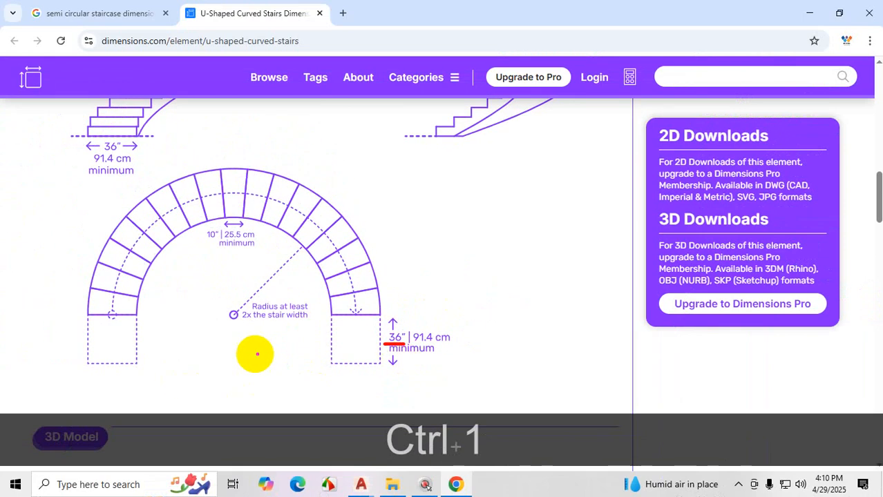
key(Escape)
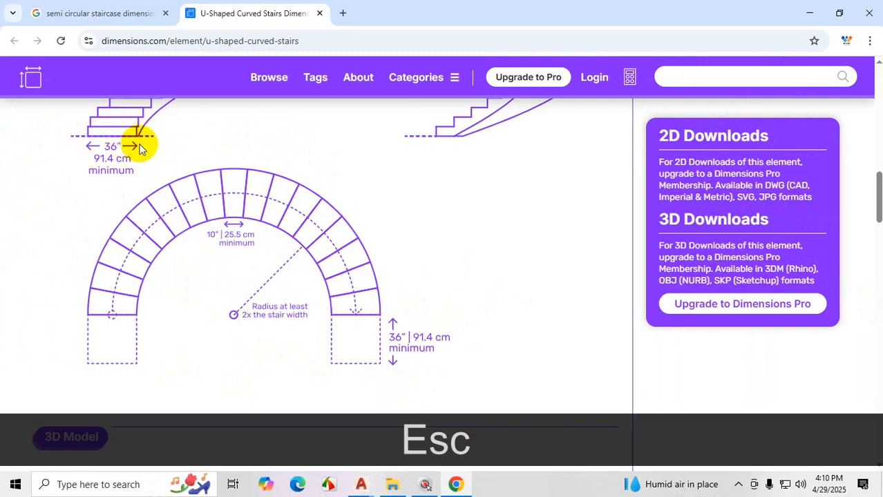
Step: Look through the rest of the U-shaped curved stairs page, including its overview drawing and the related stair types
scroll(291, 245, up, 10)
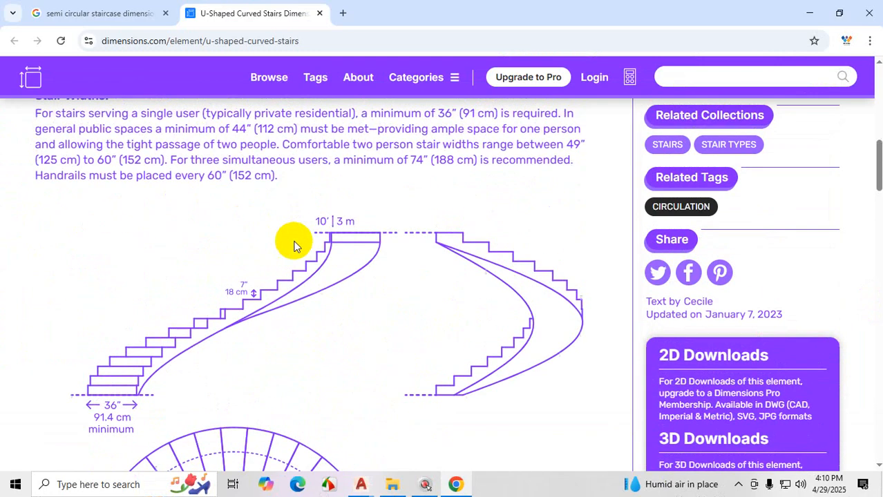
scroll(331, 253, up, 5)
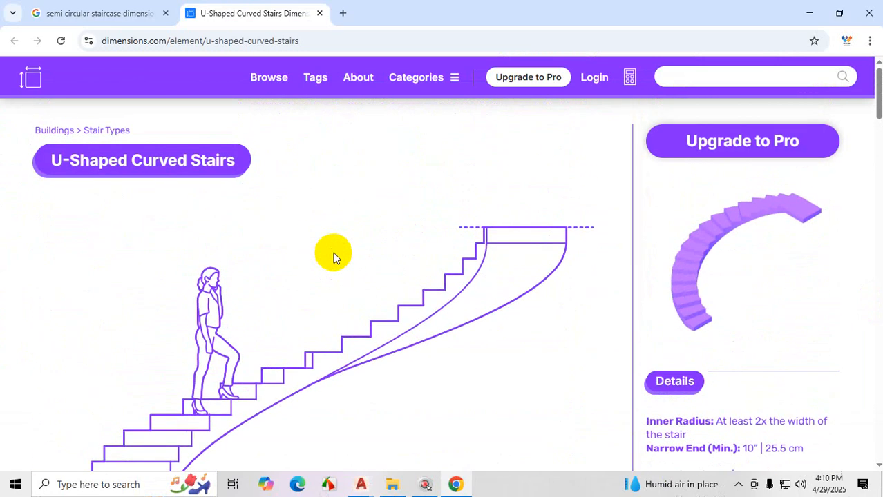
scroll(333, 252, down, 7)
scroll(333, 252, down, 20)
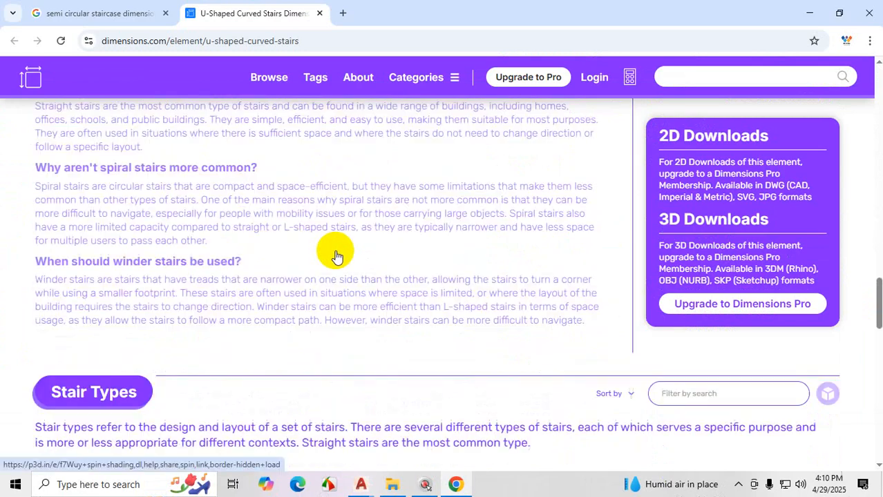
scroll(335, 255, down, 3)
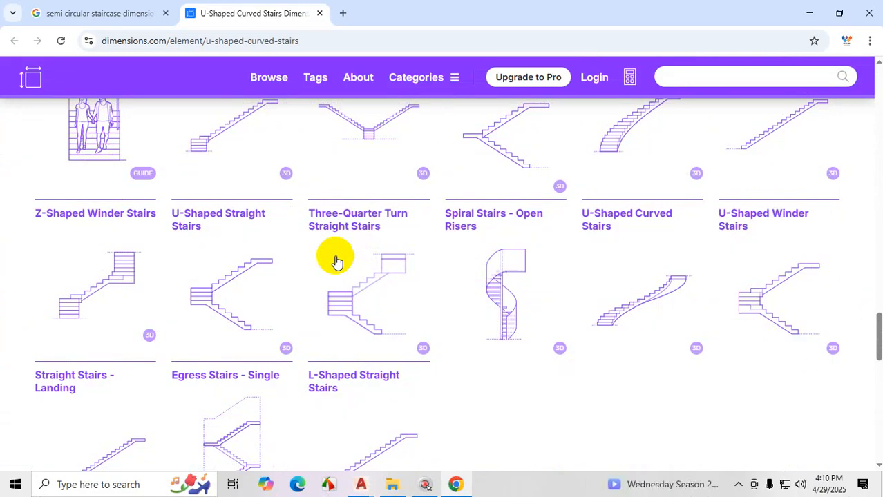
key(Escape)
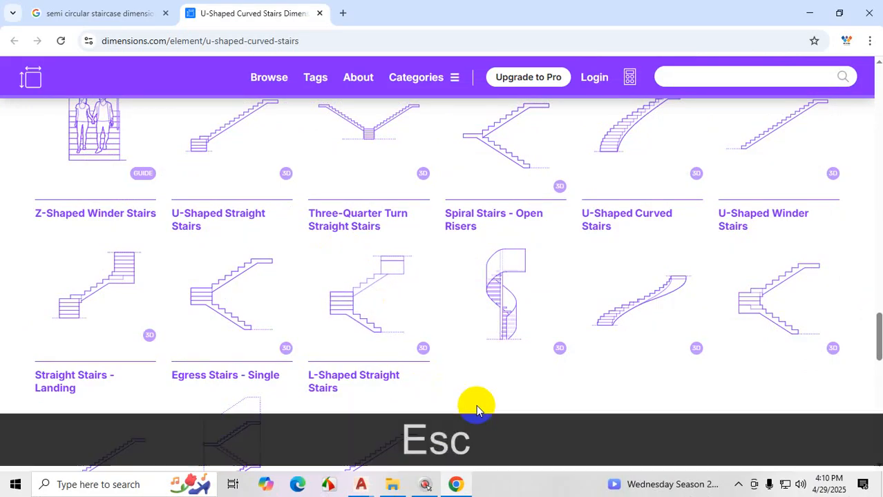
click(738, 484)
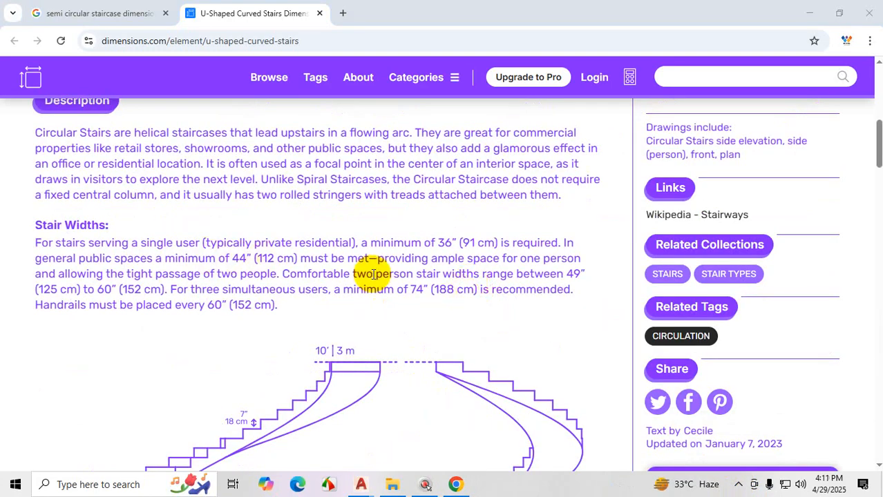
Step: Read the Stair Widths section for the minimum widths required in private residential and general public spaces
key(ctrl+1)
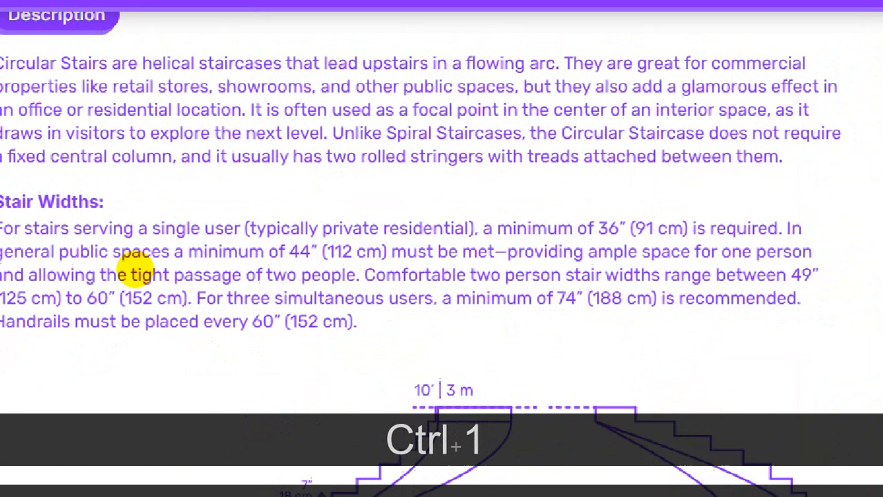
drag(148, 252, 255, 252)
key(ctrl+1)
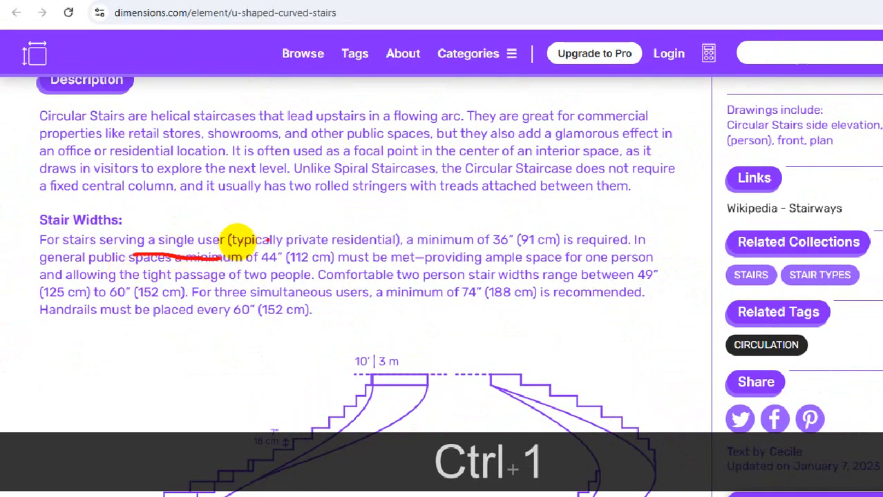
drag(267, 245, 321, 246)
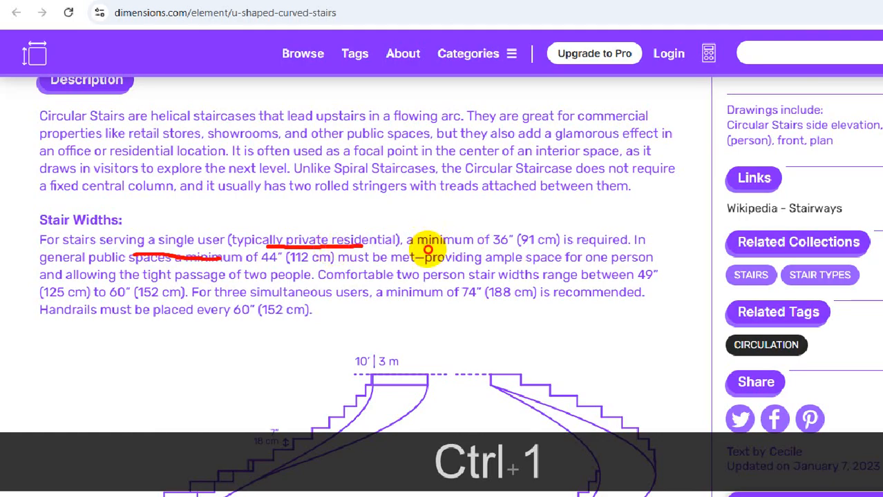
drag(480, 252, 536, 251)
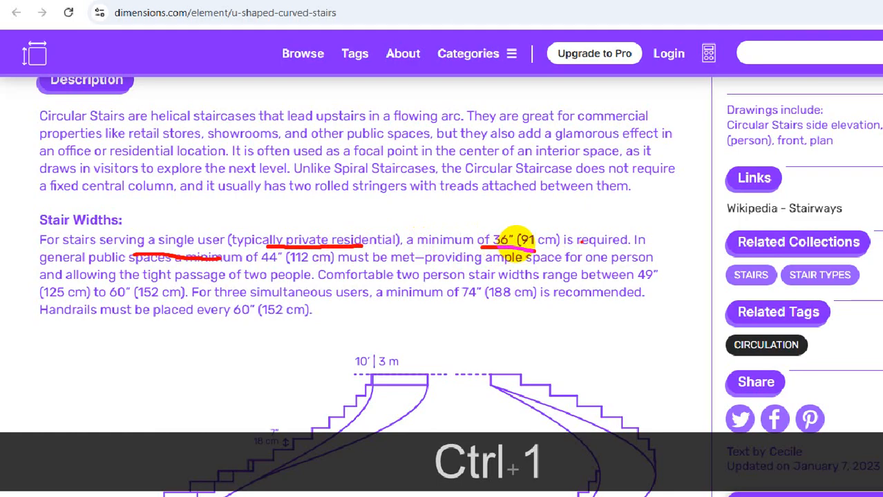
mouse_move(143, 266)
mouse_down()
mouse_move(280, 266)
mouse_move(290, 278)
mouse_up()
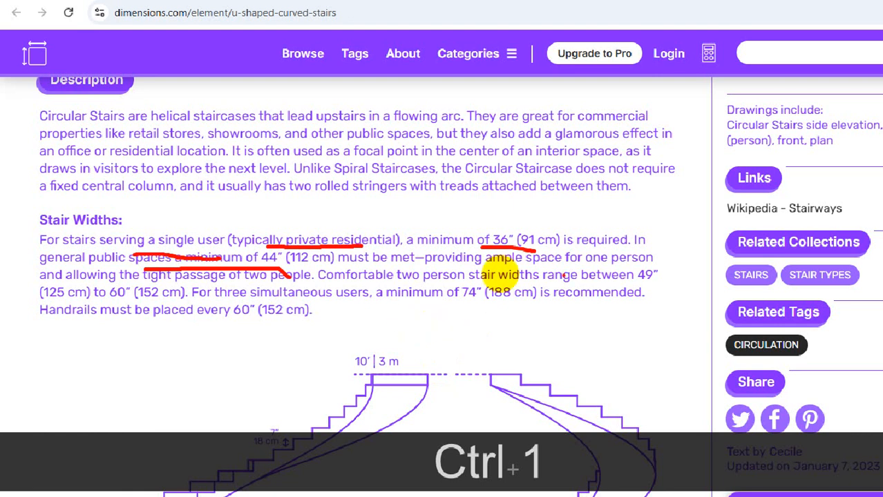
drag(266, 270, 306, 277)
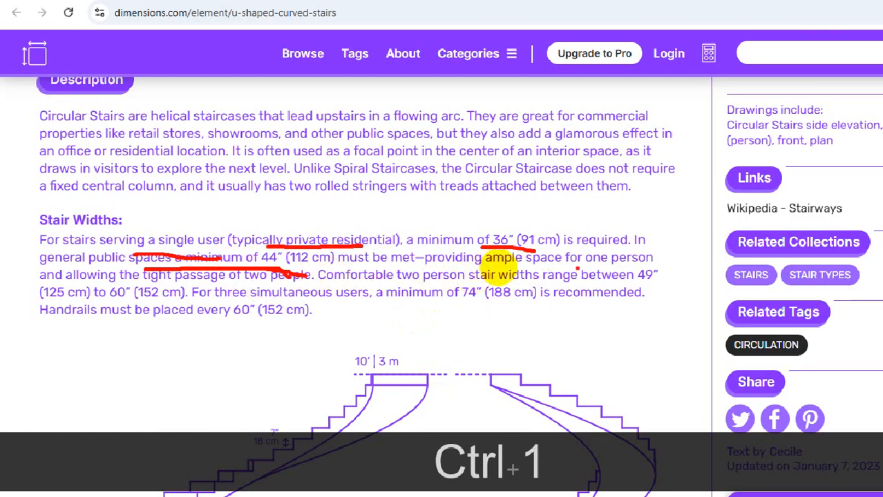
drag(585, 263, 617, 264)
drag(164, 293, 272, 284)
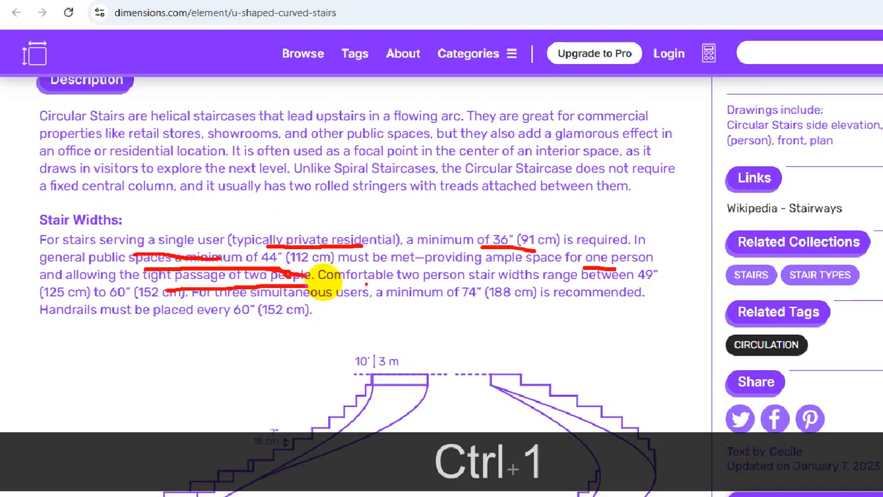
Step: Read the Stair Widths section for the comfortable two-person width range and the minimum for three simultaneous users
drag(363, 282, 611, 281)
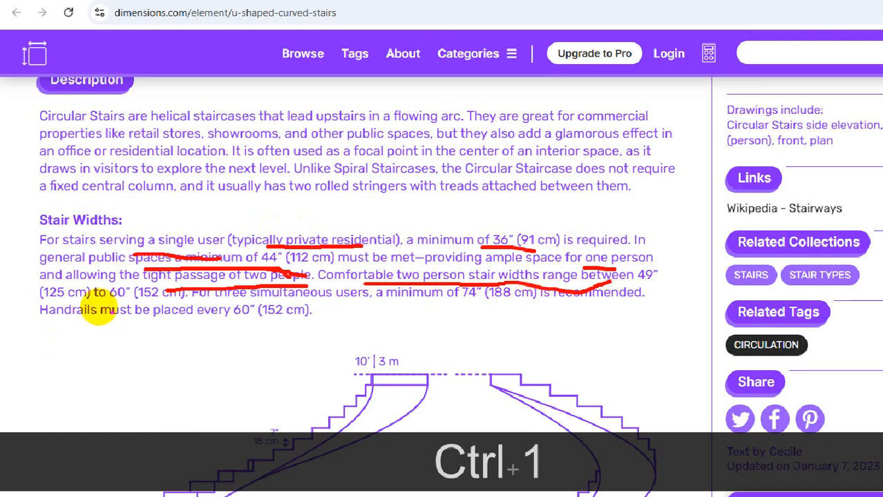
drag(112, 301, 156, 302)
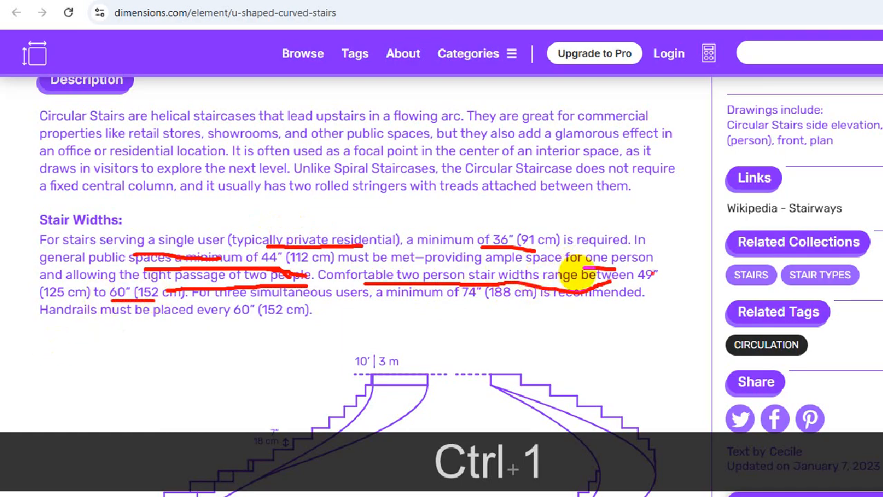
drag(667, 244, 670, 260)
mouse_move(118, 288)
mouse_down()
mouse_move(105, 277)
mouse_move(134, 282)
mouse_move(128, 273)
mouse_move(118, 298)
mouse_up()
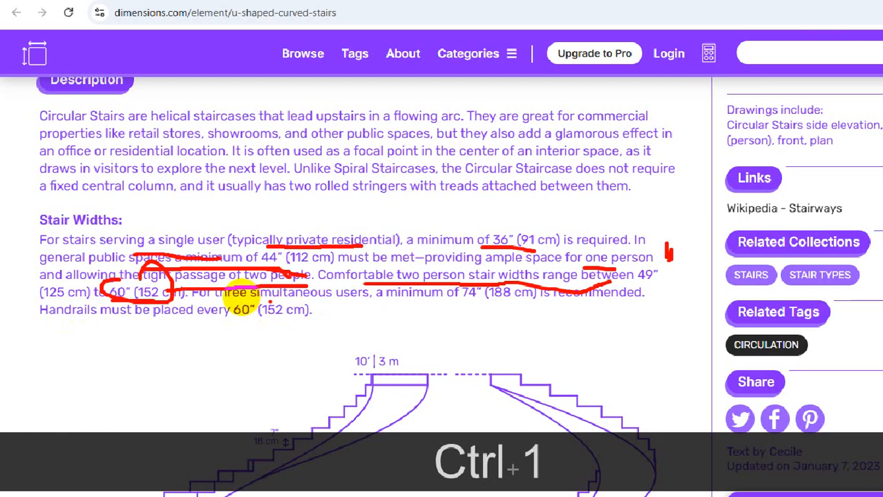
drag(235, 307, 362, 304)
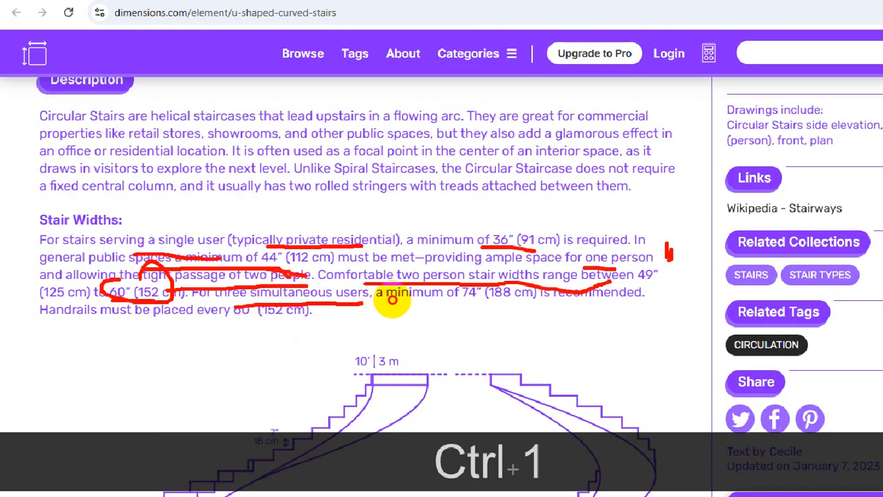
drag(442, 305, 533, 318)
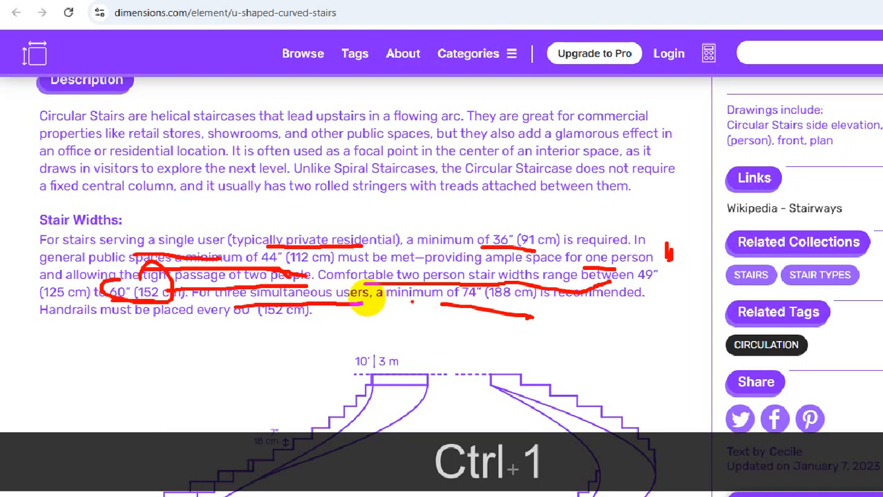
key(Escape)
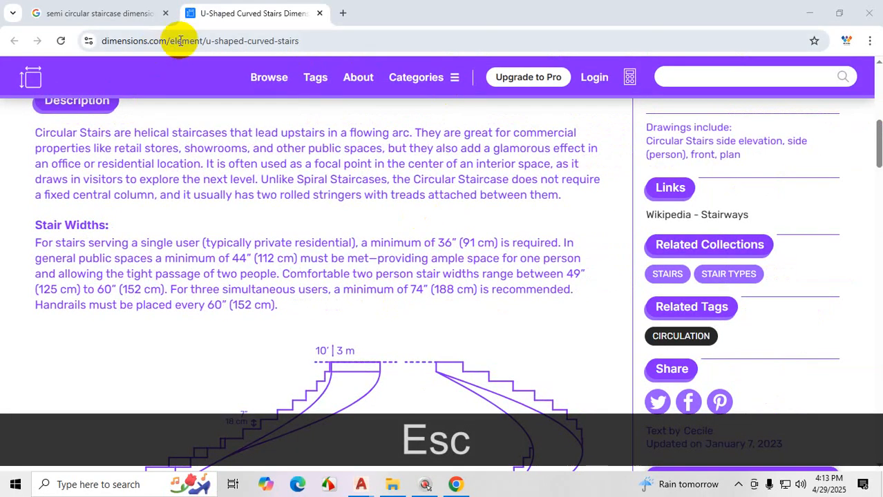
Step: Return to AutoCAD and check in the arc staircase preview where the starting angle of 0 places the first step
click(809, 14)
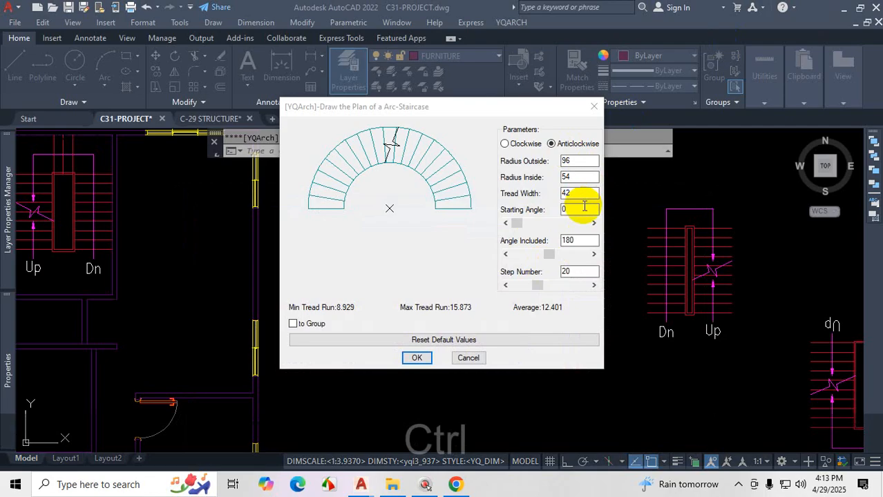
key(ctrl+1)
drag(588, 123, 587, 206)
drag(458, 234, 549, 239)
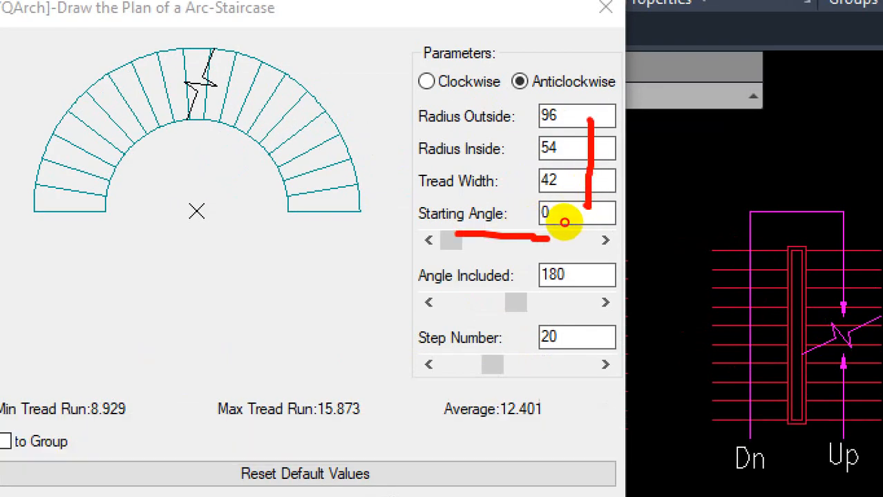
drag(286, 213, 358, 212)
mouse_move(387, 194)
mouse_down()
mouse_move(369, 221)
mouse_move(402, 209)
mouse_move(397, 200)
mouse_up()
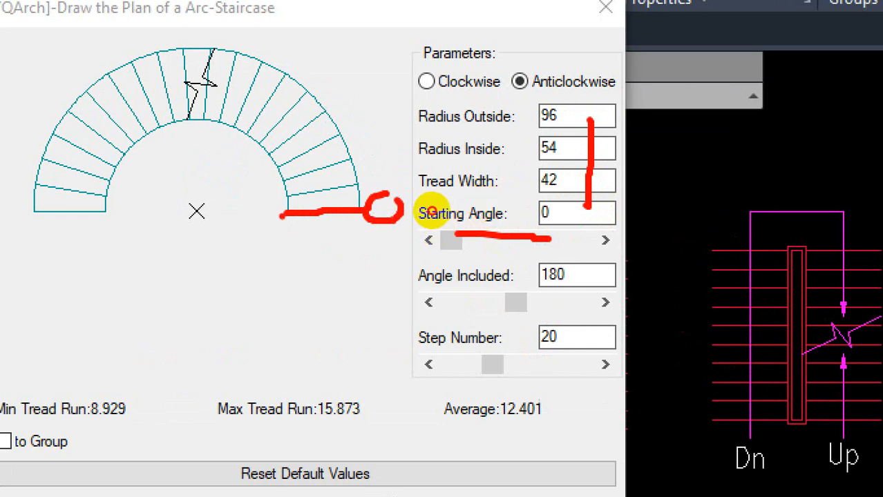
Step: Examine in the arc staircase preview how the included angle of 180 sets the sweep from the starting side
mouse_move(282, 216)
mouse_down()
mouse_move(353, 214)
mouse_move(400, 198)
mouse_move(396, 212)
mouse_move(394, 194)
mouse_up()
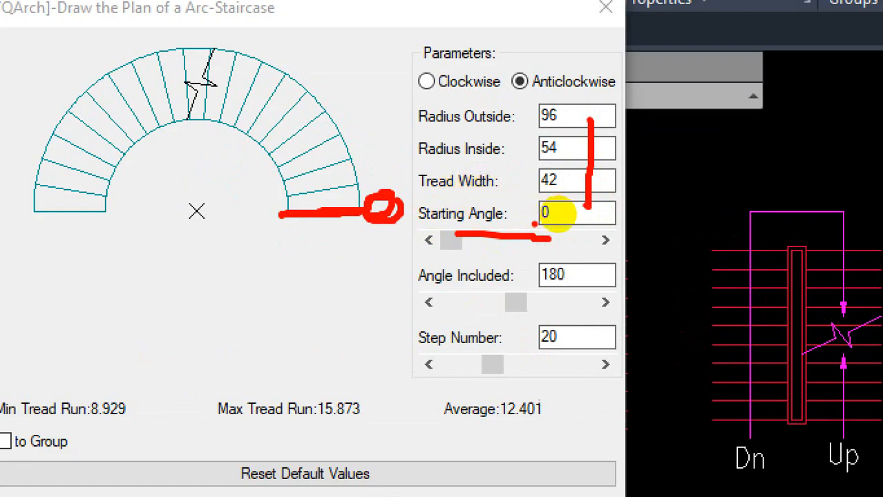
mouse_move(460, 289)
mouse_down()
mouse_move(442, 290)
mouse_move(533, 284)
mouse_move(555, 259)
mouse_move(583, 251)
mouse_move(575, 223)
mouse_move(561, 221)
mouse_up()
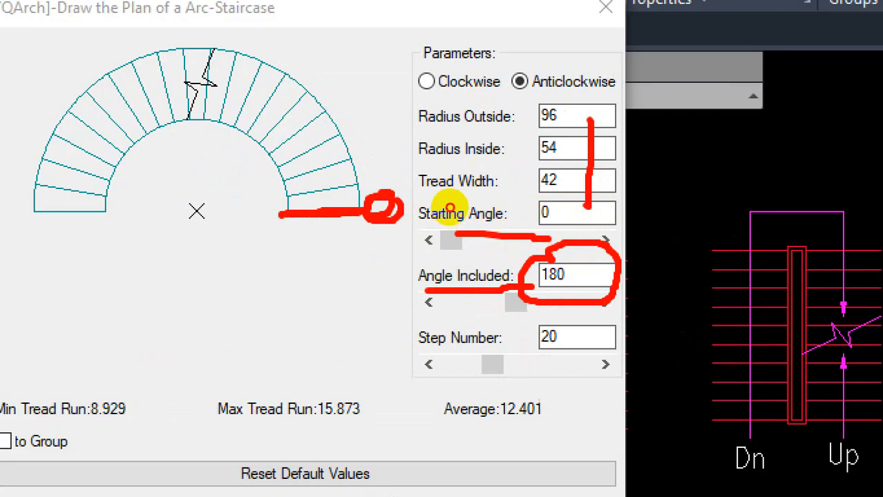
mouse_move(450, 208)
mouse_down()
mouse_move(419, 148)
mouse_move(354, 178)
mouse_move(351, 210)
mouse_move(462, 216)
mouse_up()
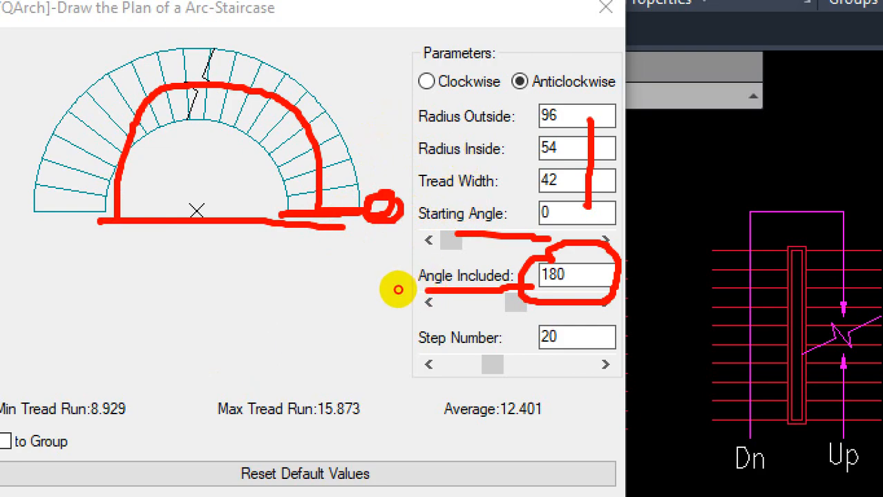
mouse_move(398, 289)
mouse_down()
mouse_move(472, 298)
mouse_move(418, 274)
mouse_move(377, 232)
mouse_move(373, 268)
mouse_up()
click(380, 216)
mouse_move(385, 210)
mouse_down()
mouse_move(447, 237)
mouse_move(461, 295)
mouse_up()
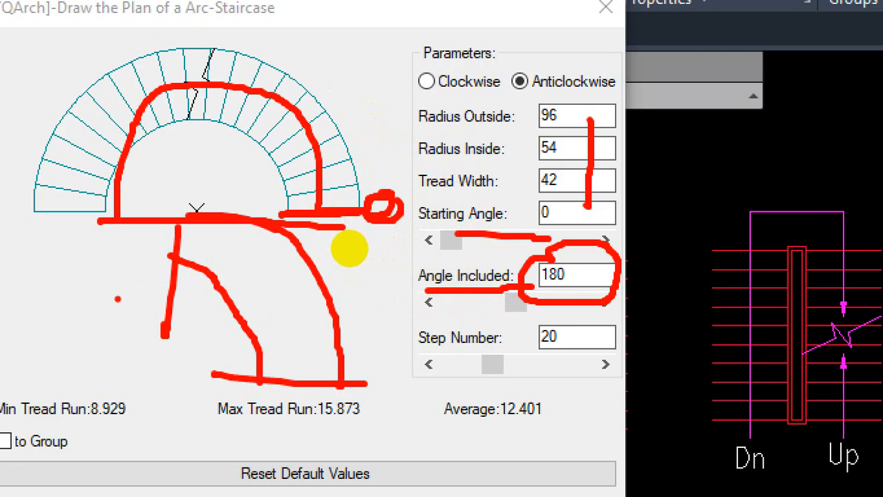
mouse_move(384, 217)
mouse_down()
mouse_move(384, 268)
mouse_move(311, 230)
mouse_move(308, 212)
mouse_move(397, 244)
mouse_up()
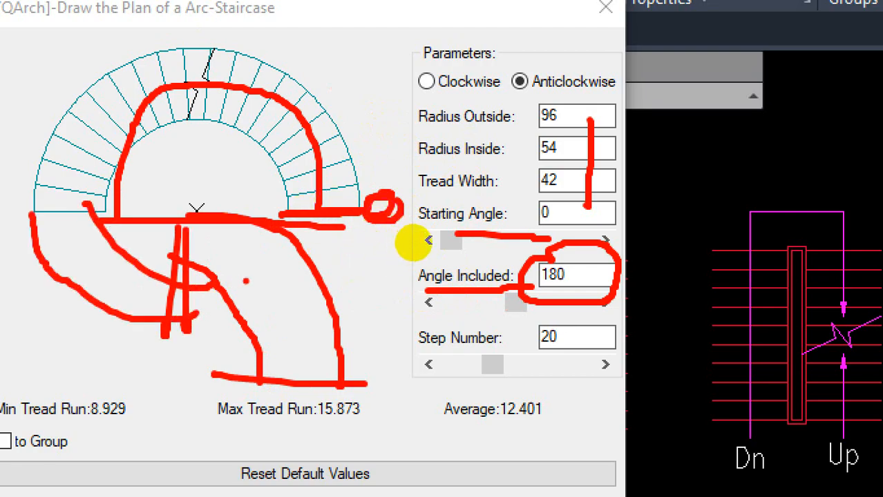
key(Escape)
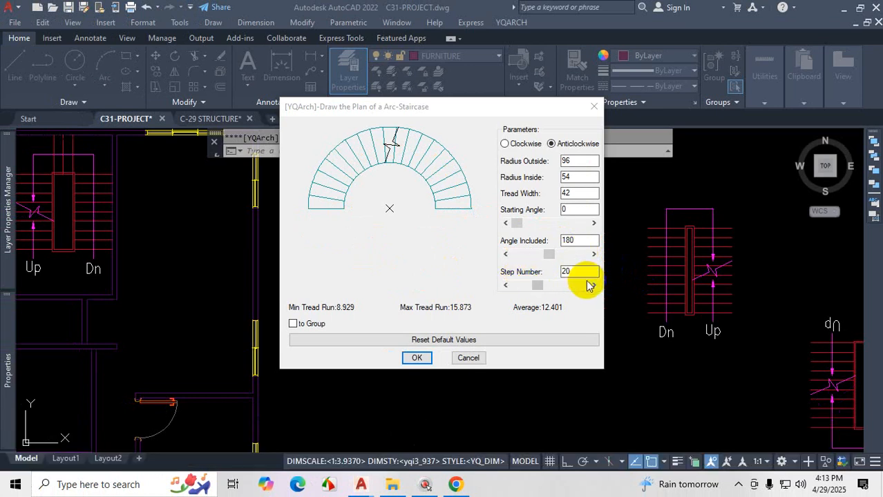
Step: Check the step number of 20 against the first and last steps in the preview and the included angle
key(ctrl+1)
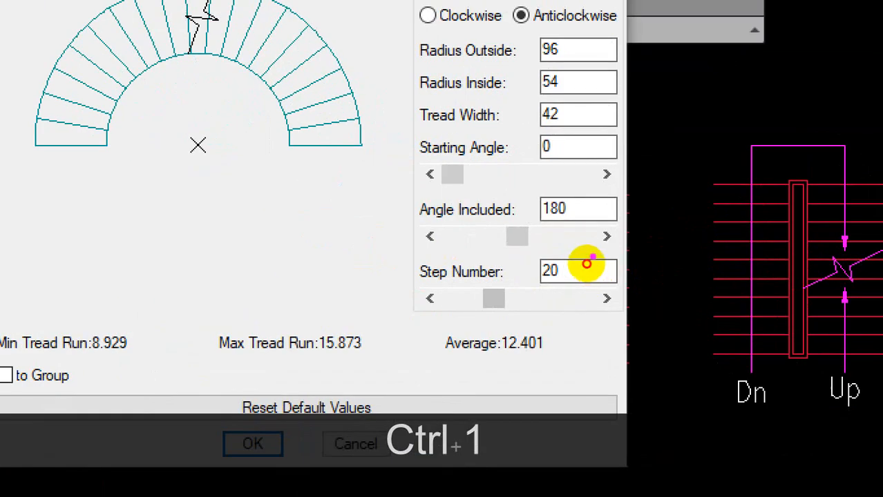
drag(588, 263, 575, 273)
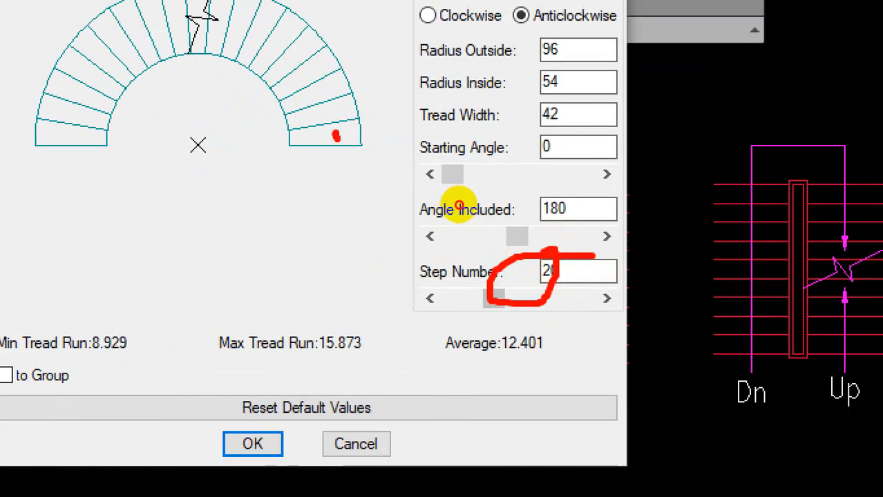
mouse_move(51, 172)
mouse_down()
mouse_move(65, 173)
mouse_move(71, 187)
mouse_move(90, 185)
mouse_up()
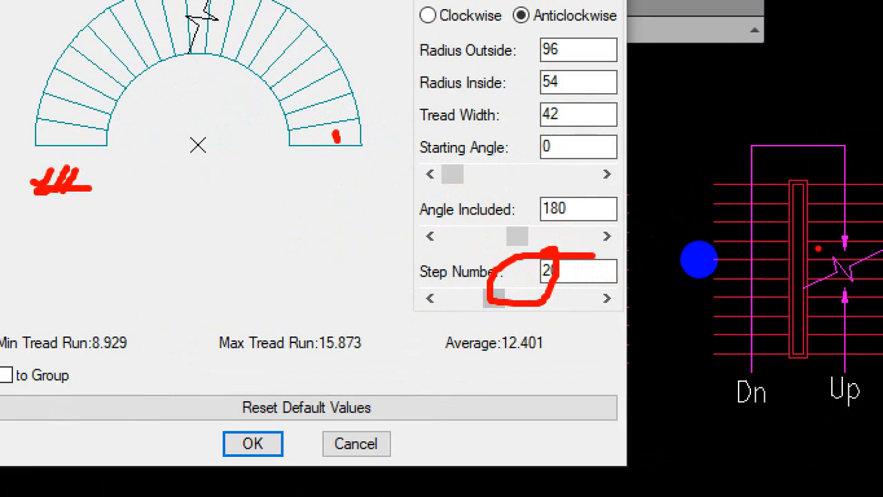
mouse_move(589, 196)
mouse_down()
mouse_move(532, 235)
mouse_move(583, 185)
mouse_up()
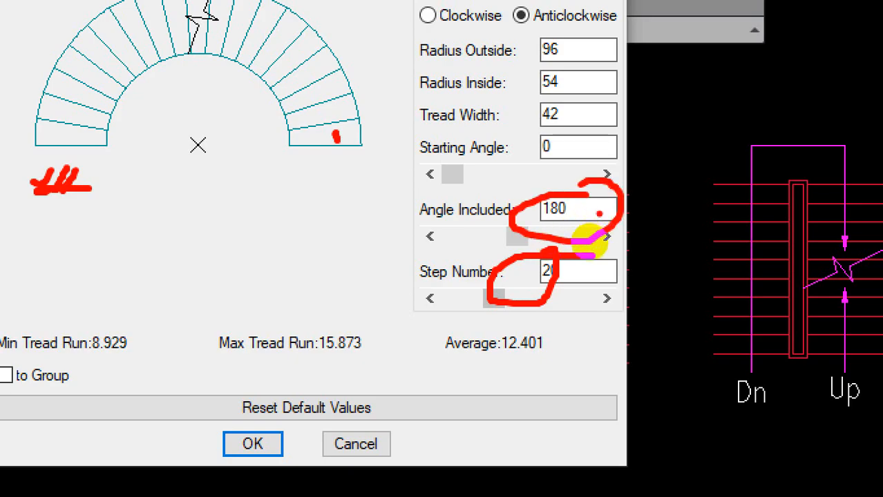
key(Escape)
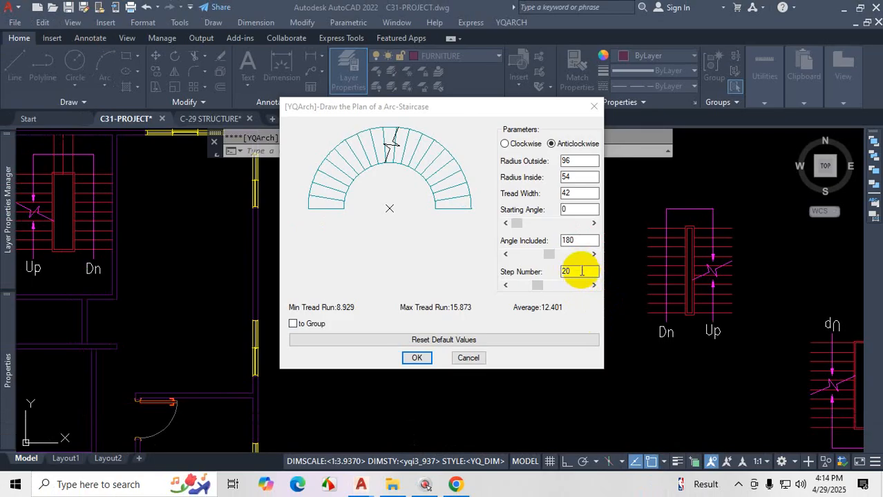
Step: Accept the arc staircase settings and insert the plan in the empty space below the existing Up/Dn stair plans
click(421, 362)
scroll(435, 331, down, 4)
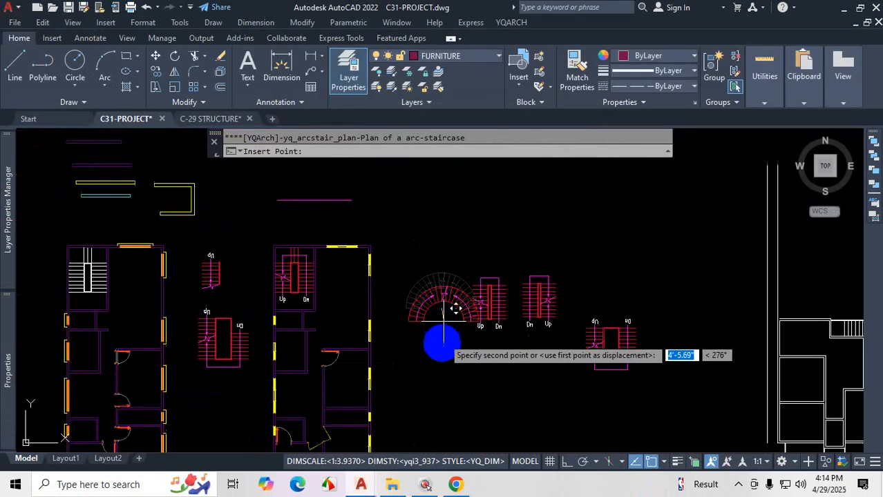
scroll(443, 368, up, 4)
click(444, 365)
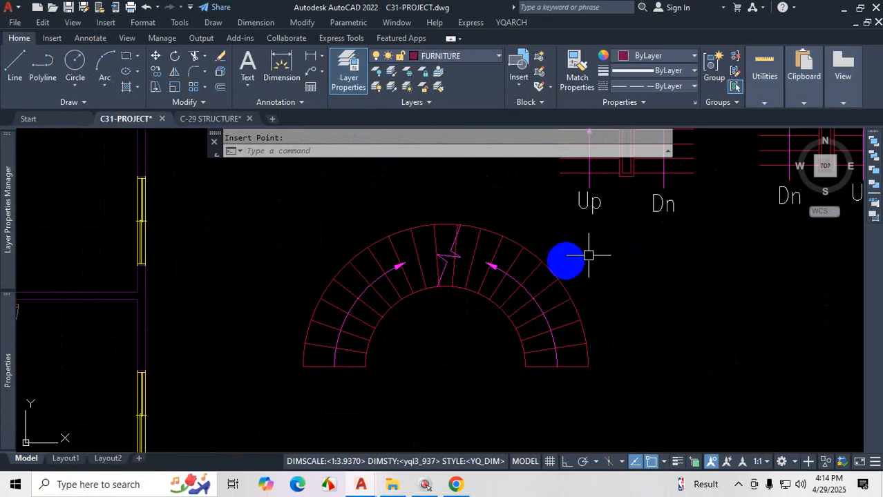
Step: Examine the first step of the inserted arc staircase, comparing its run along the inner edge, walking line and outer edge
scroll(581, 364, up, 1)
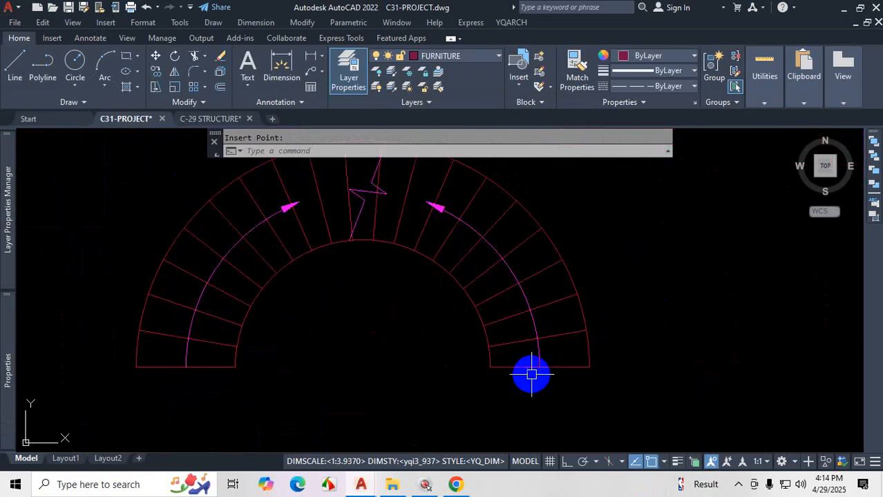
scroll(533, 371, up, 2)
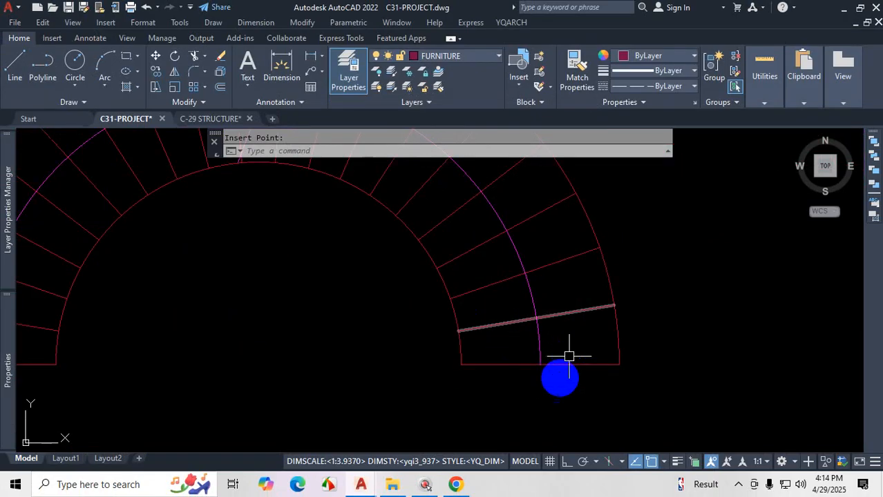
key(ctrl+1)
click(477, 392)
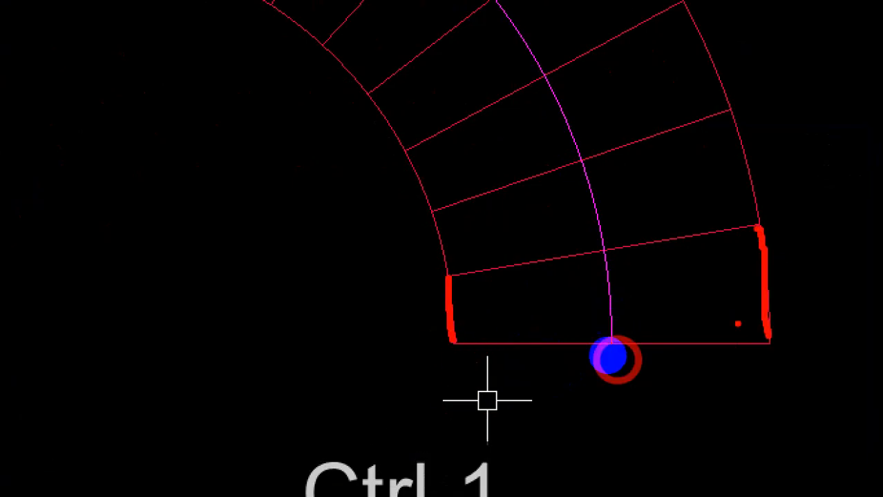
mouse_move(614, 262)
mouse_down()
mouse_move(626, 326)
mouse_move(636, 323)
mouse_up()
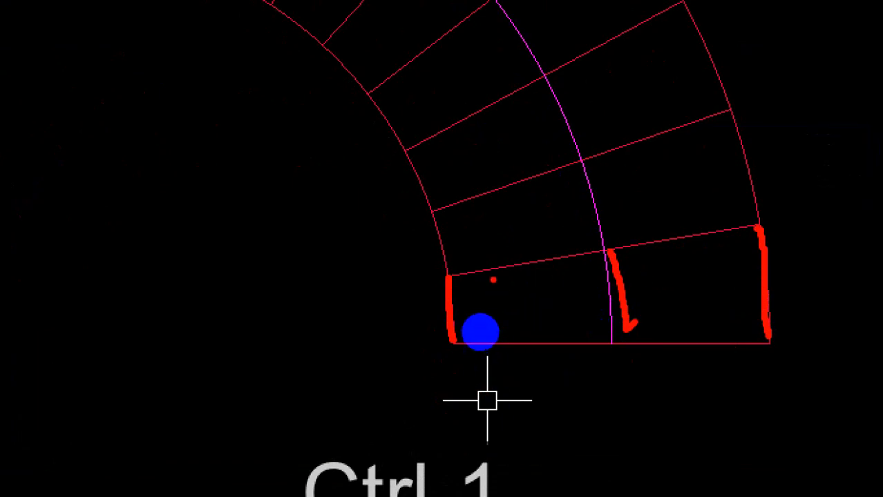
mouse_move(494, 280)
mouse_down()
mouse_move(489, 335)
mouse_move(528, 336)
mouse_move(532, 283)
mouse_move(498, 280)
mouse_up()
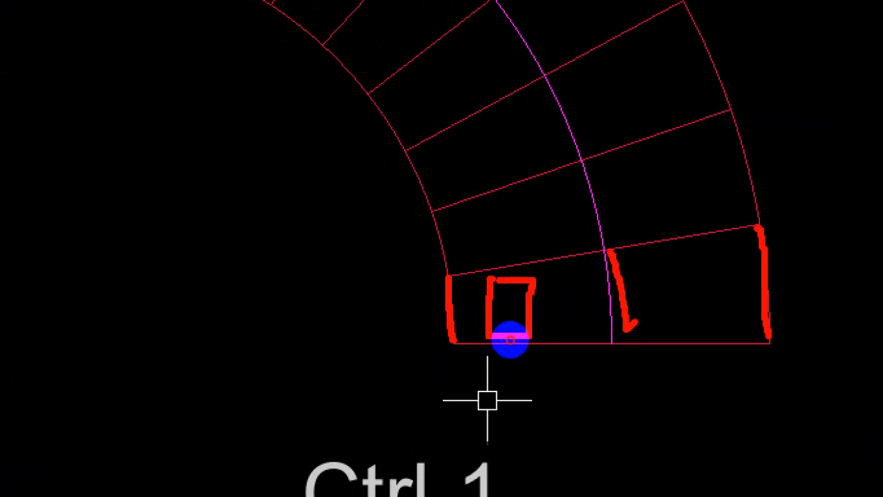
mouse_move(542, 297)
mouse_down()
mouse_move(558, 312)
mouse_move(540, 327)
mouse_move(516, 315)
mouse_move(479, 347)
mouse_move(567, 282)
mouse_up()
mouse_move(585, 1)
mouse_down()
mouse_move(709, 122)
mouse_move(708, 352)
mouse_up()
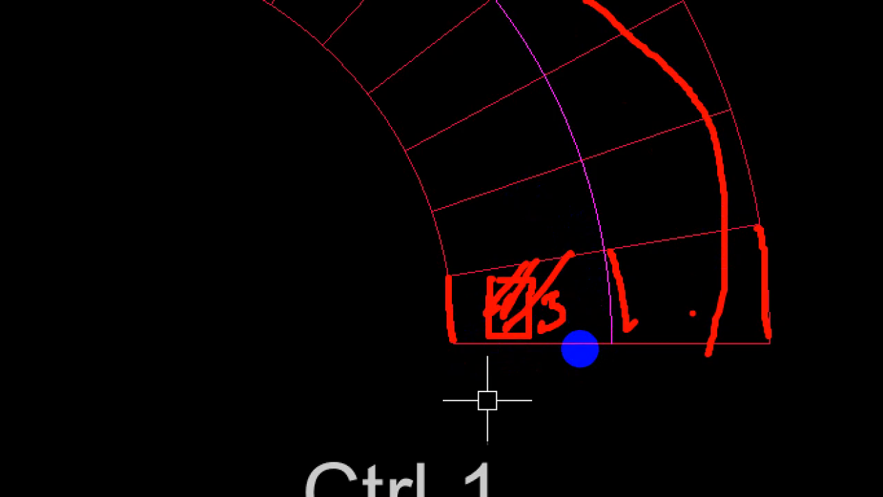
mouse_move(462, 109)
mouse_down()
mouse_move(503, 237)
mouse_move(525, 236)
mouse_up()
key(Escape)
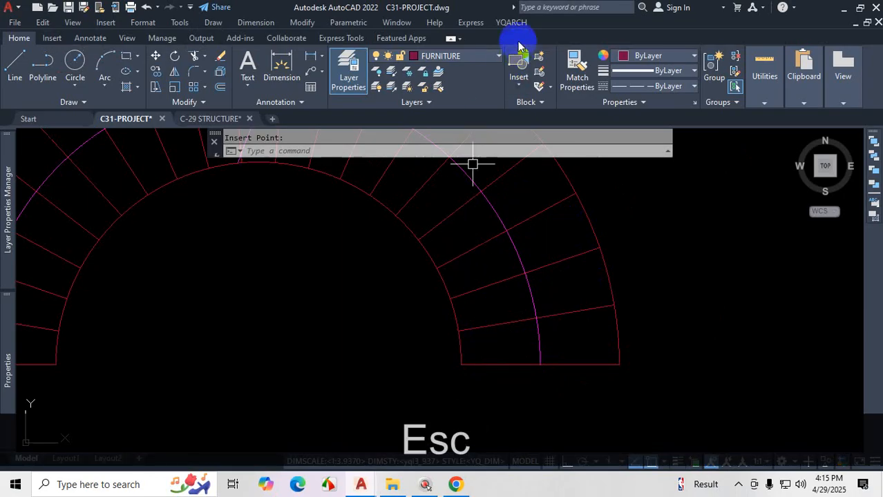
Step: Start another YQArch arc staircase plan and compare its minimum and maximum tread runs with the first step's inner and outer edges
click(515, 22)
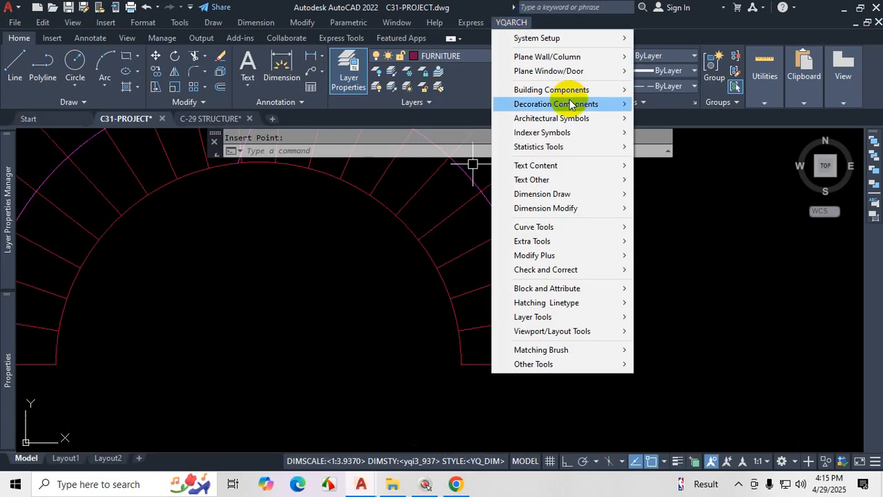
mouse_move(597, 90)
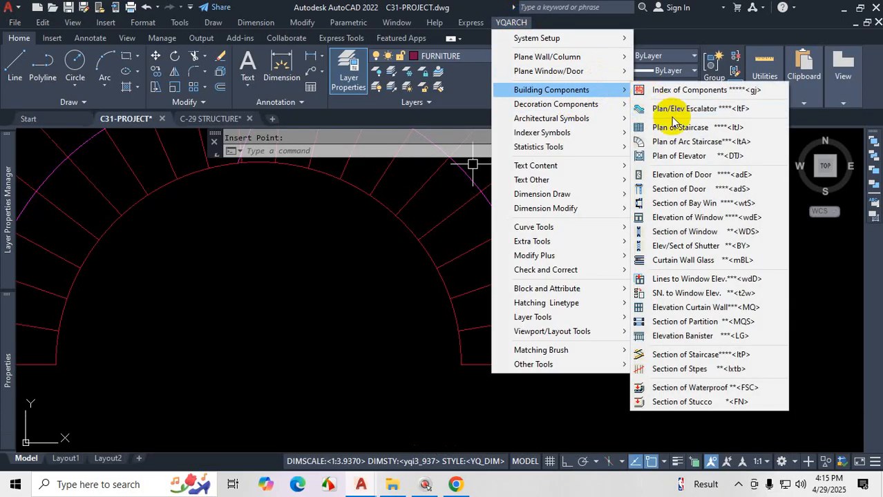
click(674, 140)
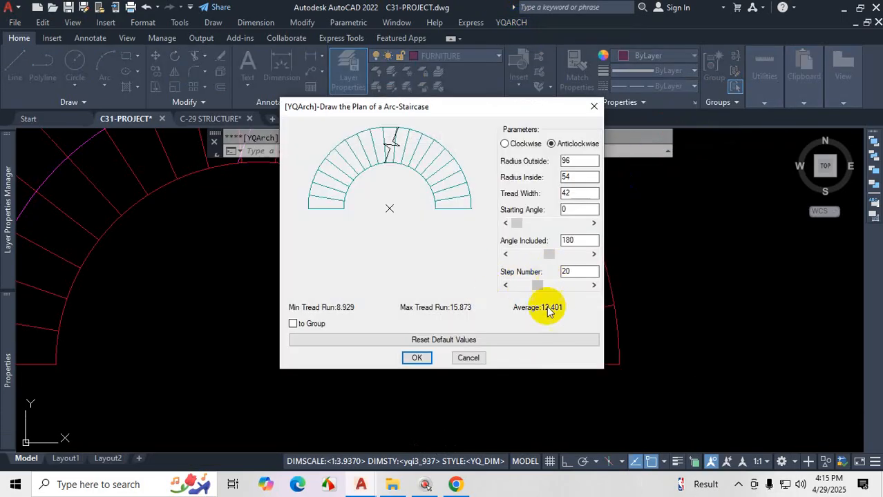
key(ctrl+1)
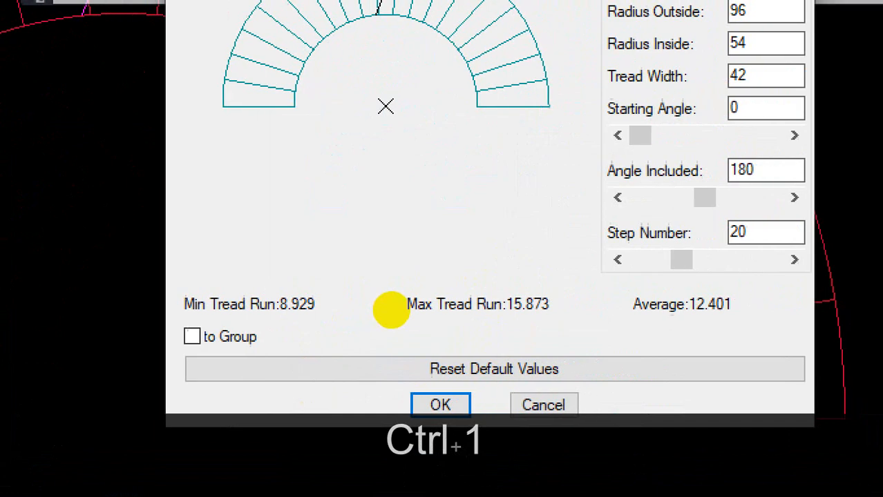
scroll(394, 308, down, 2)
click(394, 306)
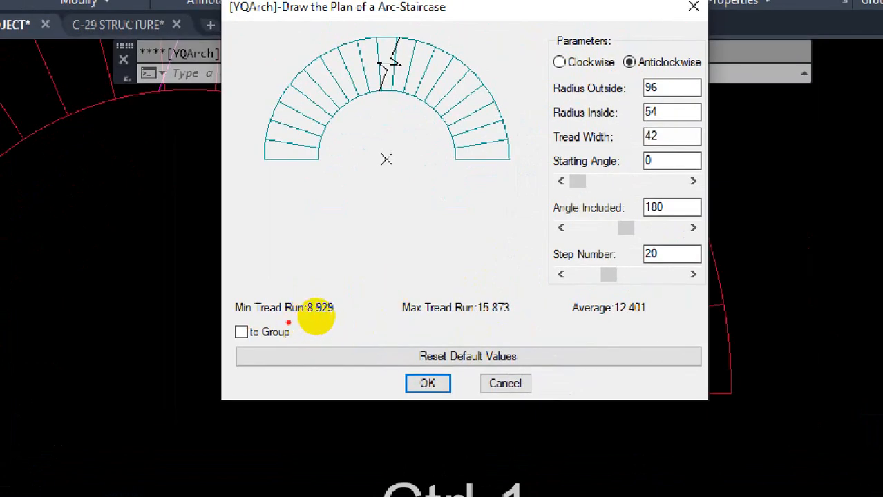
drag(303, 322, 337, 317)
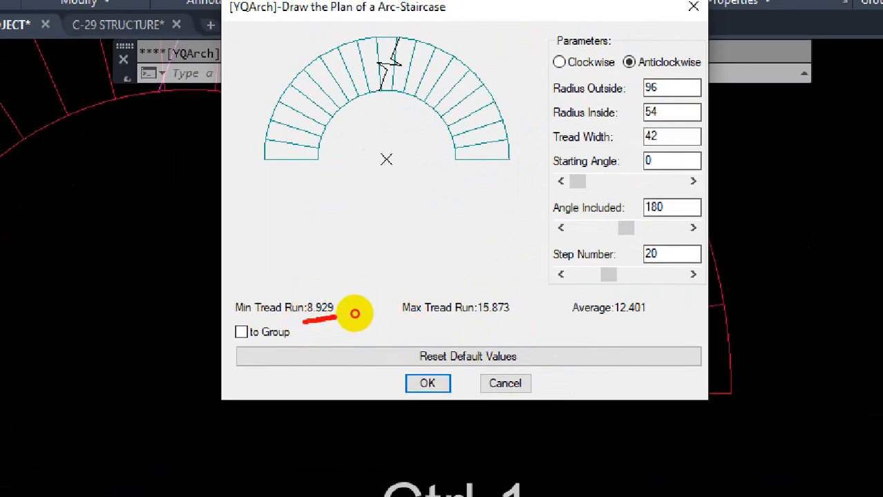
drag(453, 145, 454, 159)
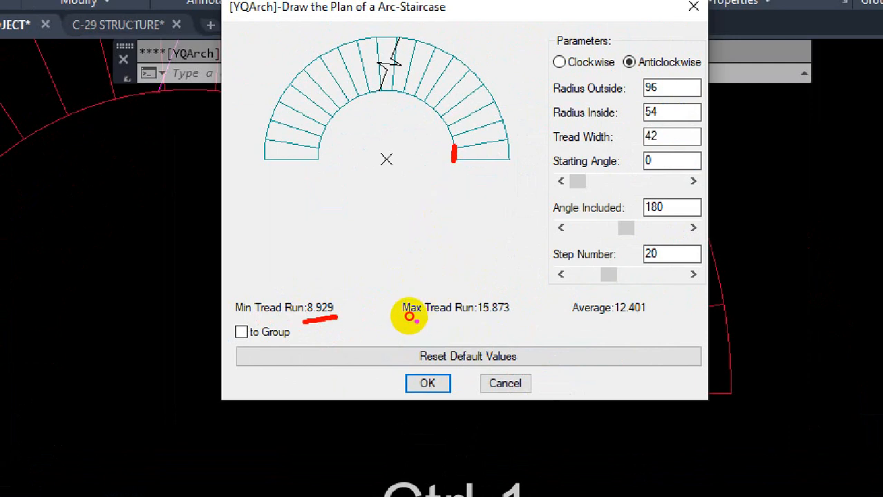
drag(404, 321, 461, 319)
drag(510, 141, 509, 161)
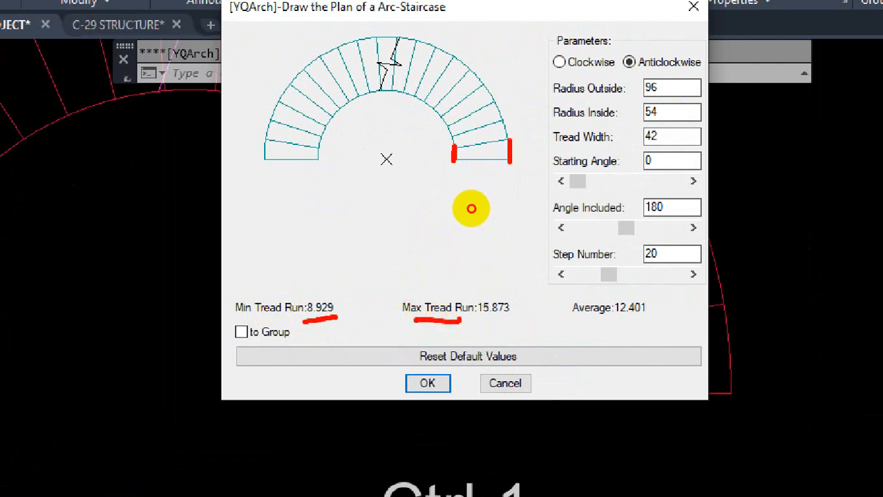
Step: Check the average tread run at the middle of the first step and review the minimum run at its inner edge
drag(603, 320, 635, 319)
click(478, 142)
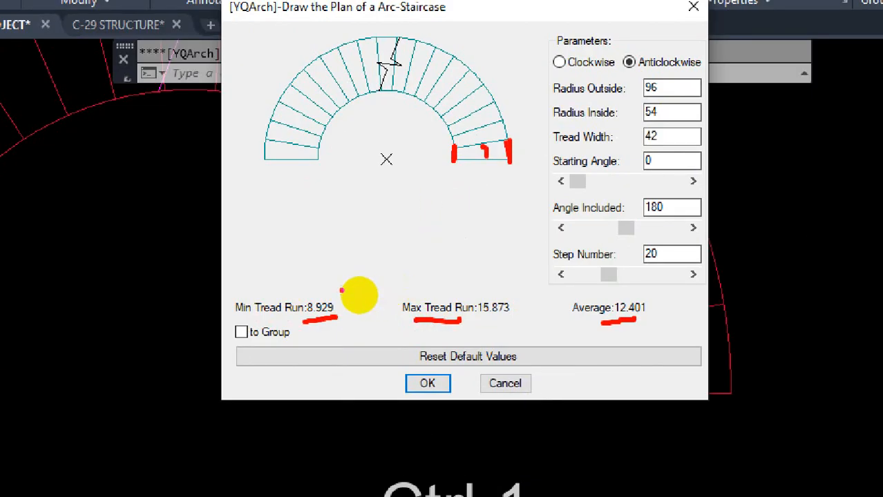
mouse_move(330, 292)
mouse_down()
mouse_move(335, 319)
mouse_move(367, 300)
mouse_move(352, 299)
mouse_up()
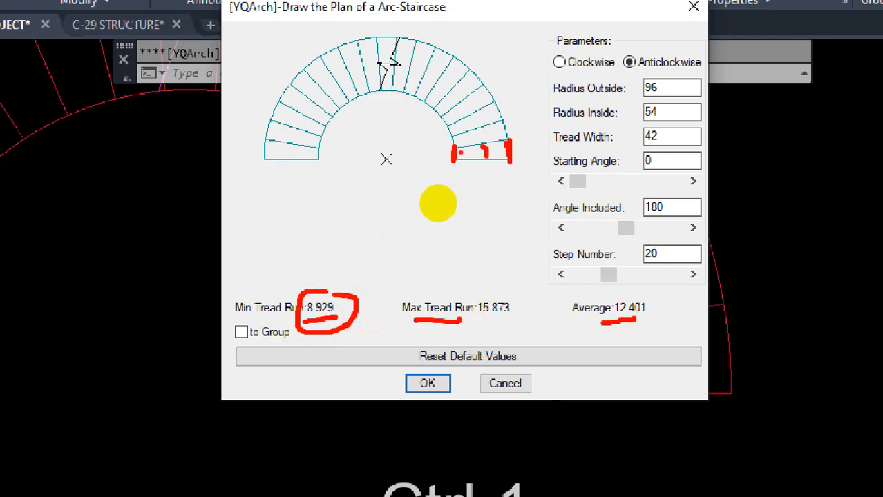
mouse_move(460, 141)
mouse_down()
mouse_move(440, 150)
mouse_move(449, 142)
mouse_up()
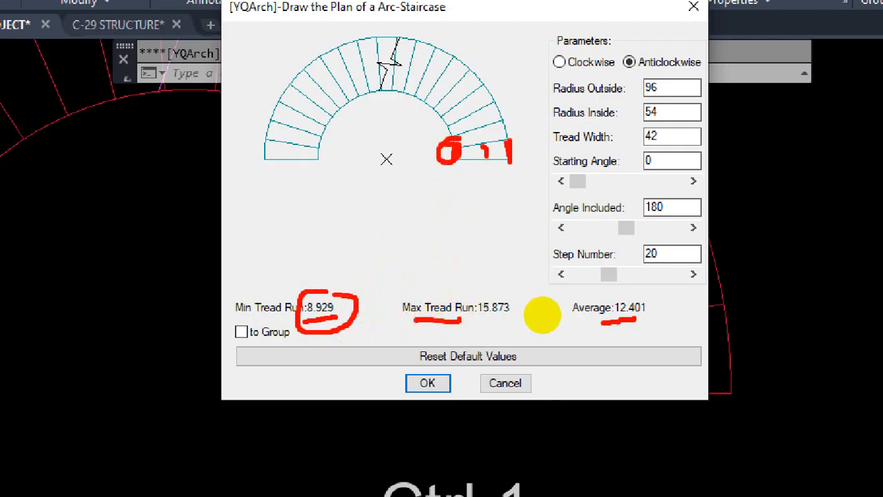
drag(621, 322, 659, 319)
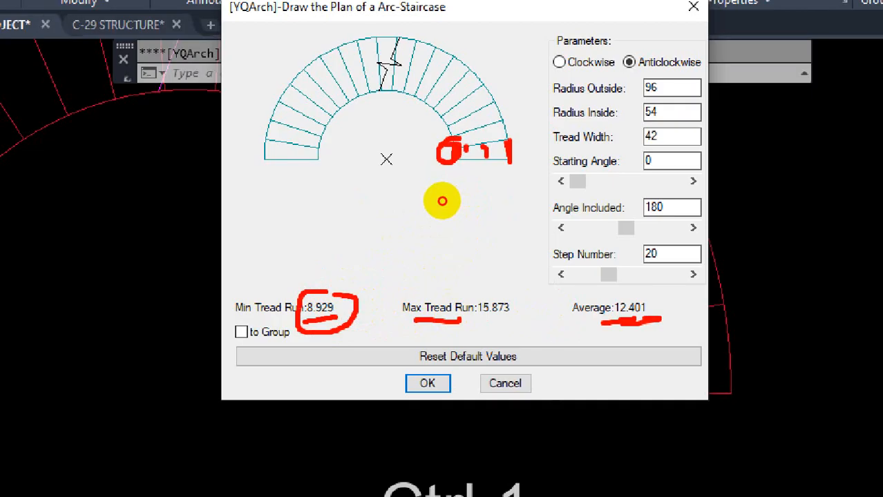
drag(466, 149, 468, 160)
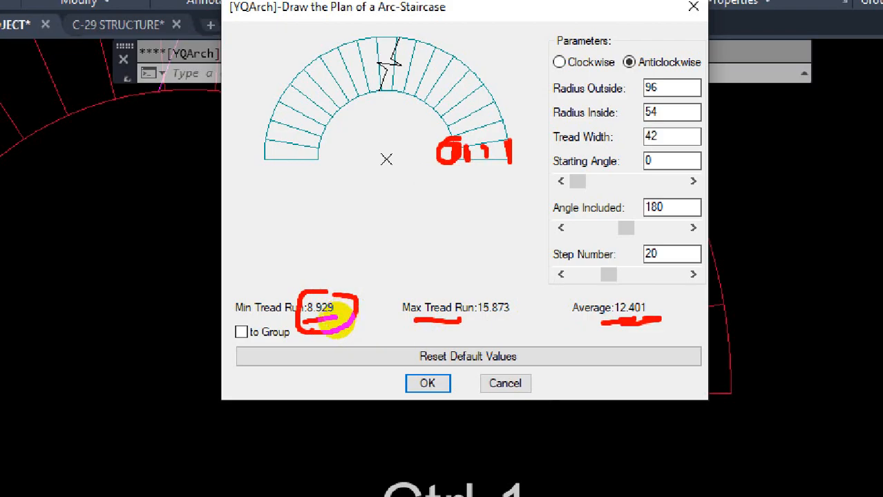
key(Escape)
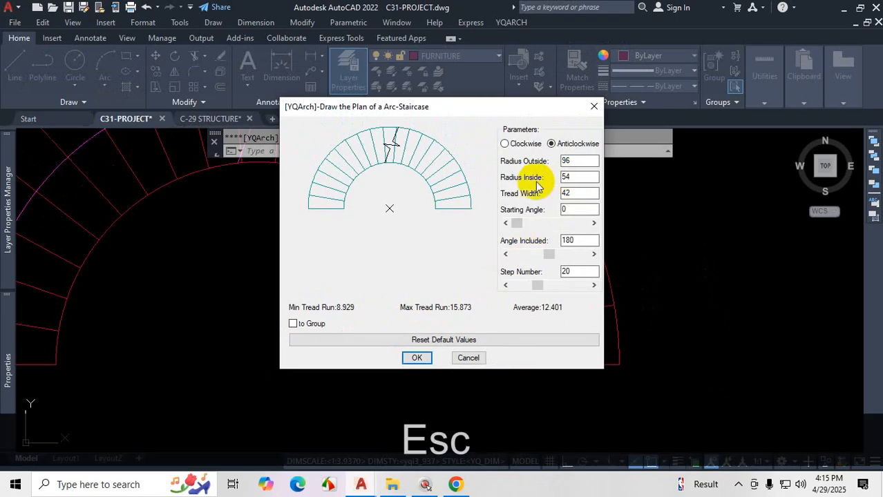
Step: Set the arc staircase's inside radius to 84 and apply it to the preview
drag(574, 177, 547, 181)
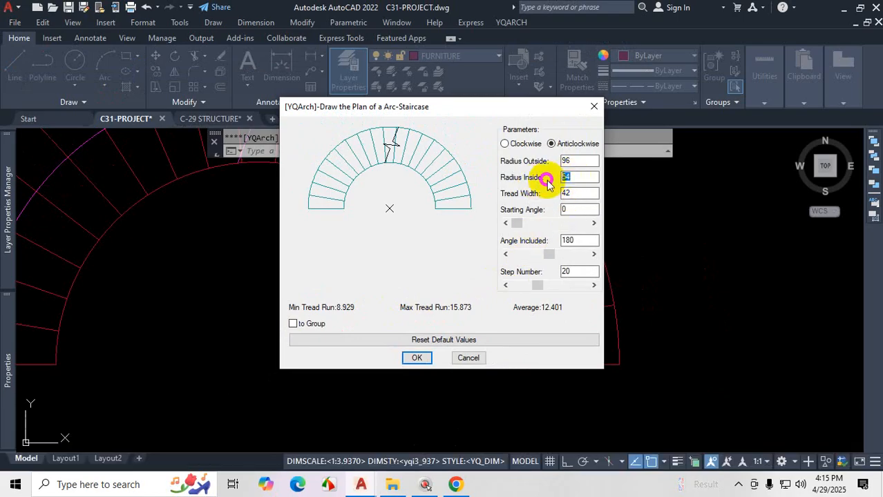
text(84)
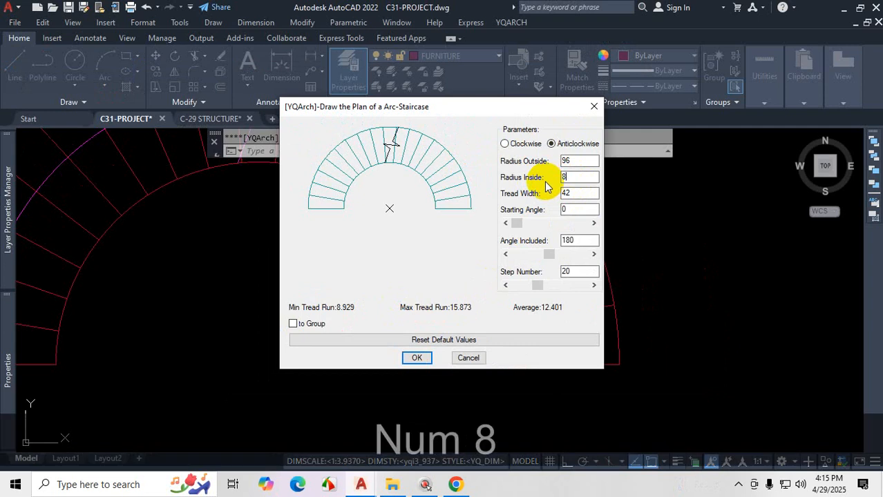
click(571, 193)
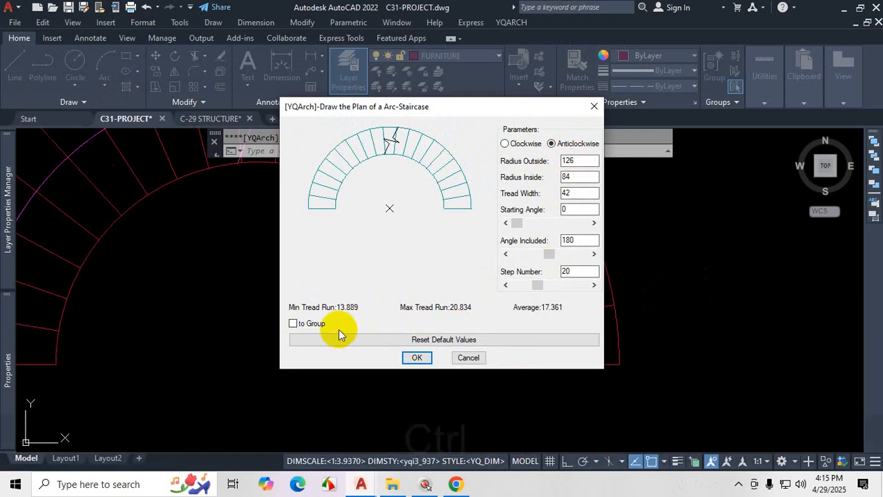
Step: Compare the minimum and maximum tread runs with the inner and outer edges of the first step in the preview
key(ctrl+1)
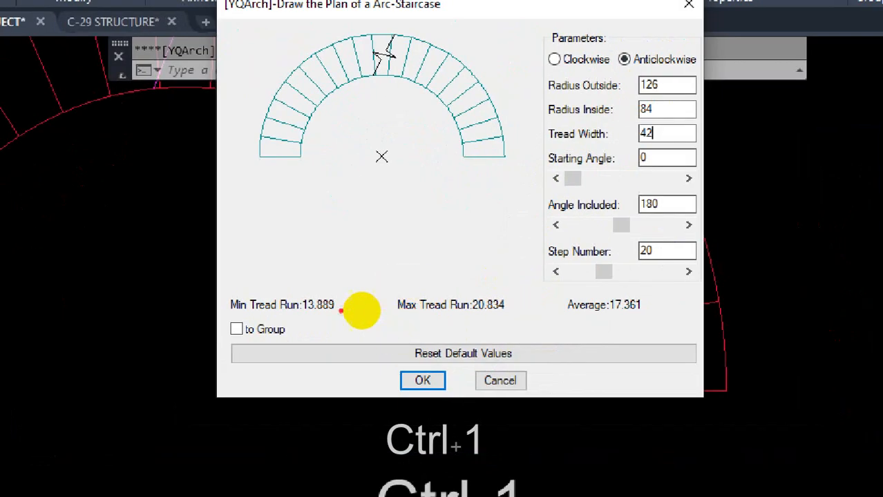
drag(271, 318, 342, 313)
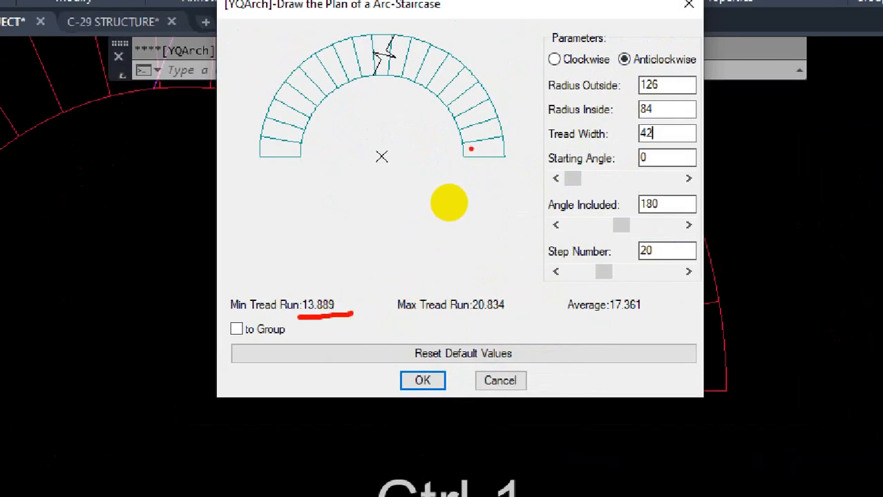
drag(462, 146, 463, 160)
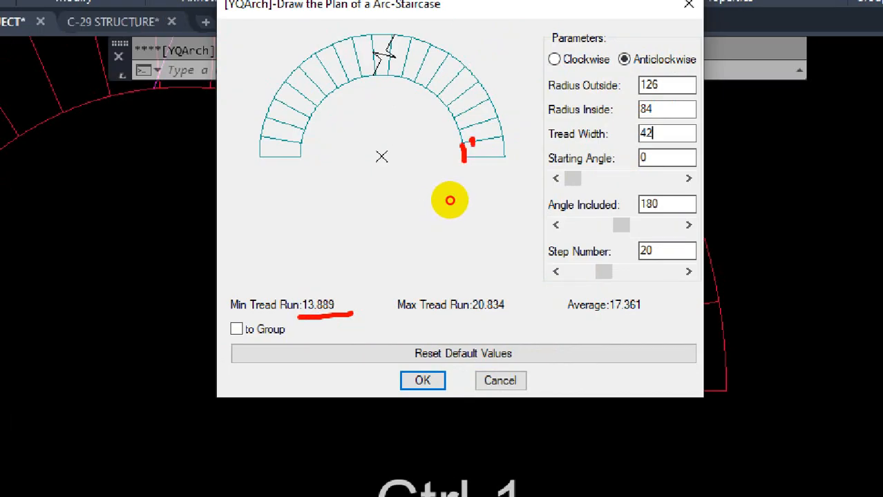
drag(472, 142, 474, 158)
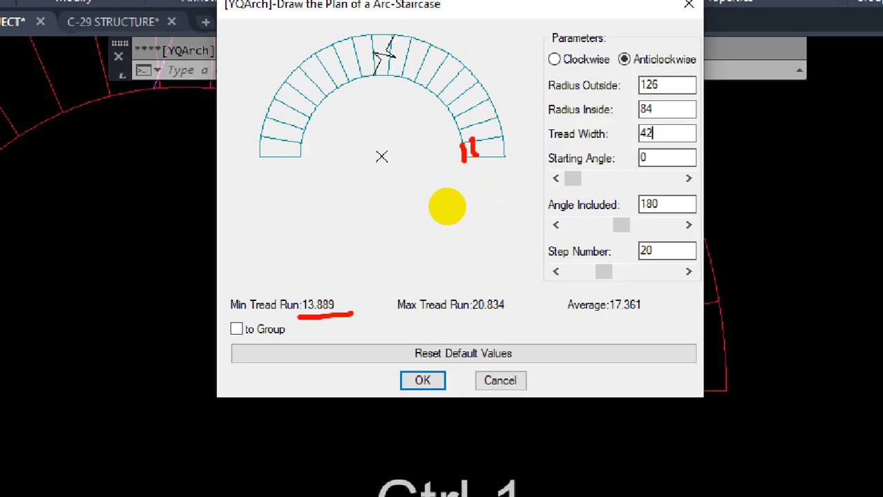
drag(482, 321, 532, 317)
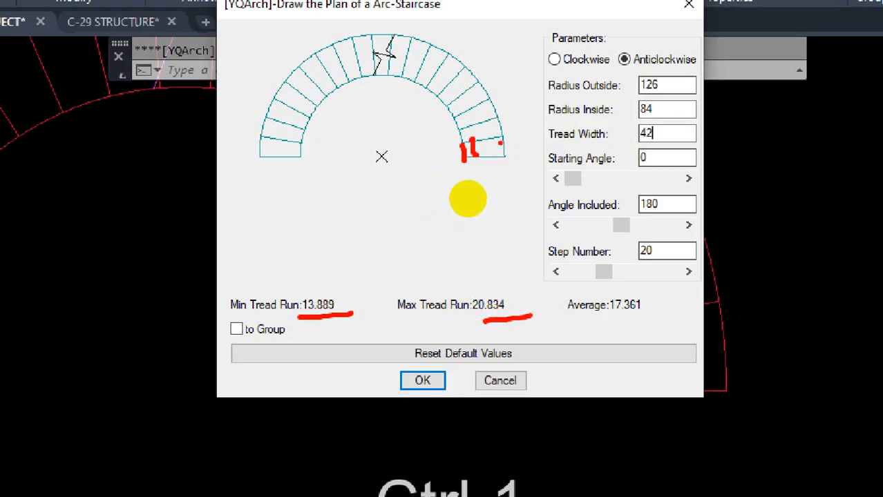
drag(502, 143, 501, 152)
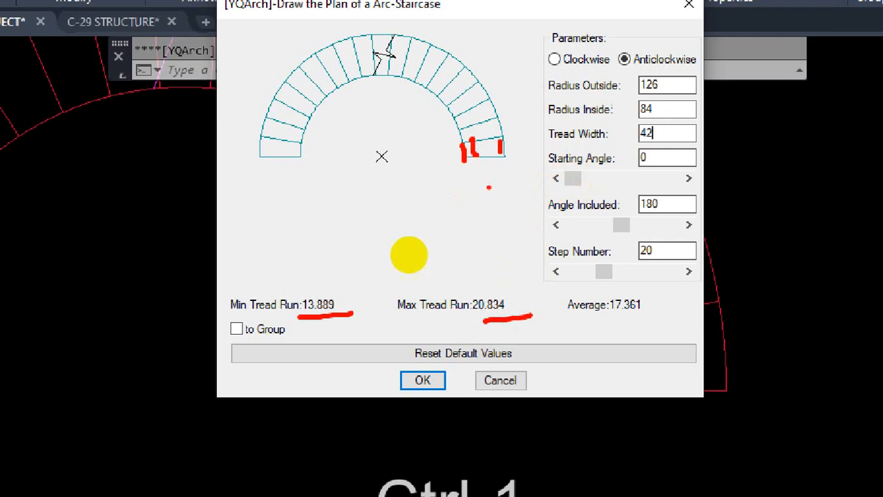
mouse_move(355, 266)
mouse_down()
mouse_move(323, 271)
mouse_move(324, 319)
mouse_move(509, 328)
mouse_move(601, 304)
mouse_move(373, 276)
mouse_up()
key(Escape)
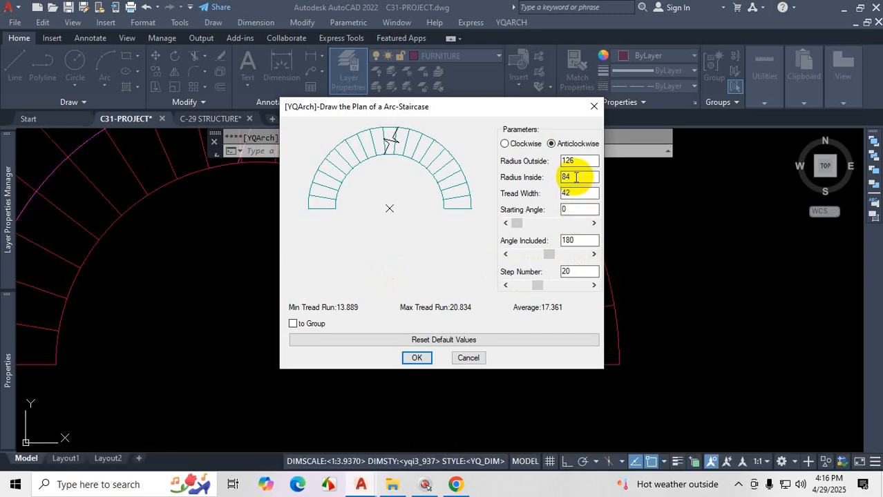
Step: Set the inside radius to 54 and the included angle to 90 for a quarter-circle staircase
double_click(574, 177)
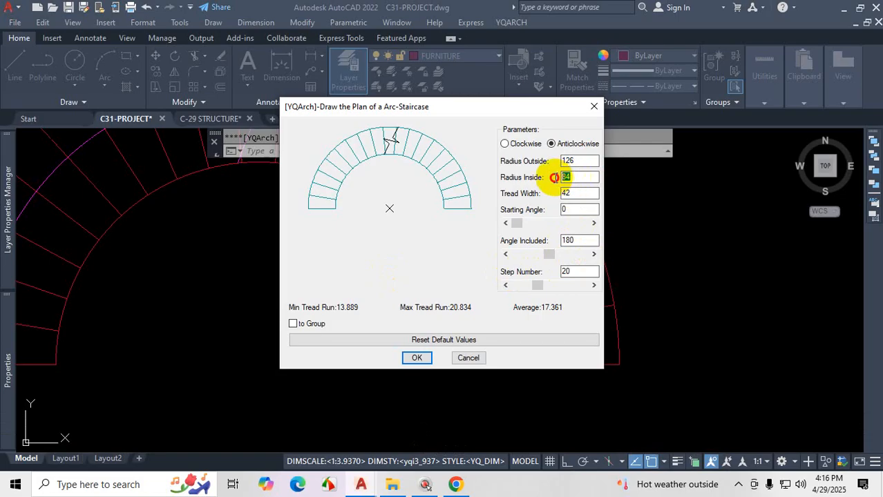
text(5)
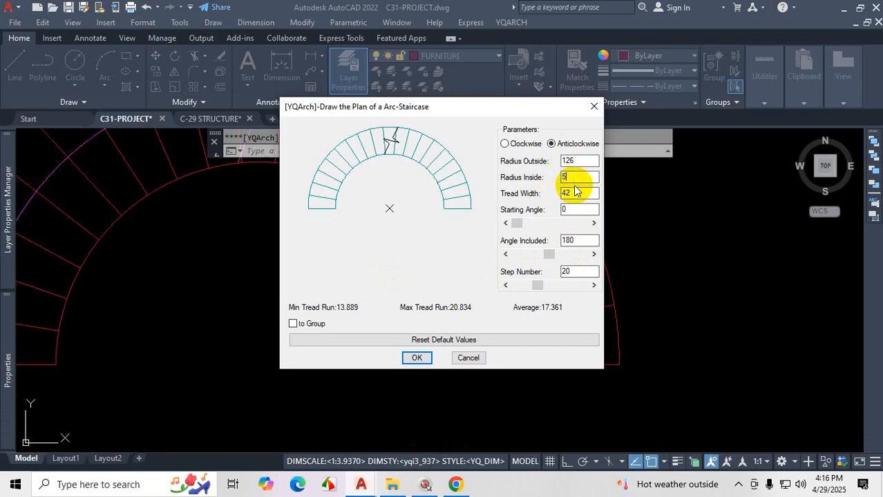
text(4)
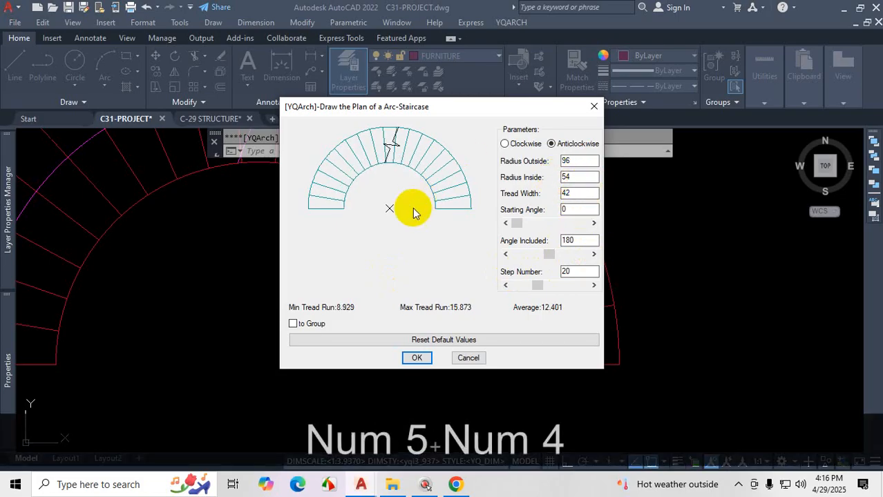
click(574, 240)
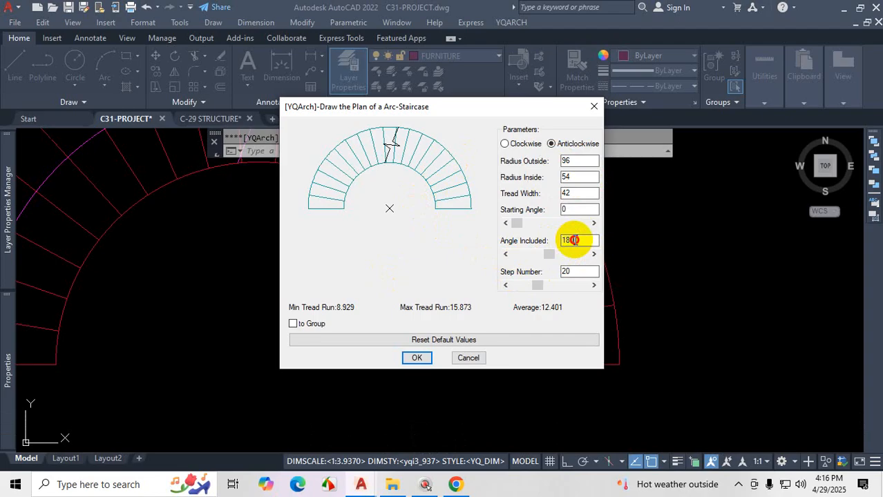
double_click(574, 240)
text(90)
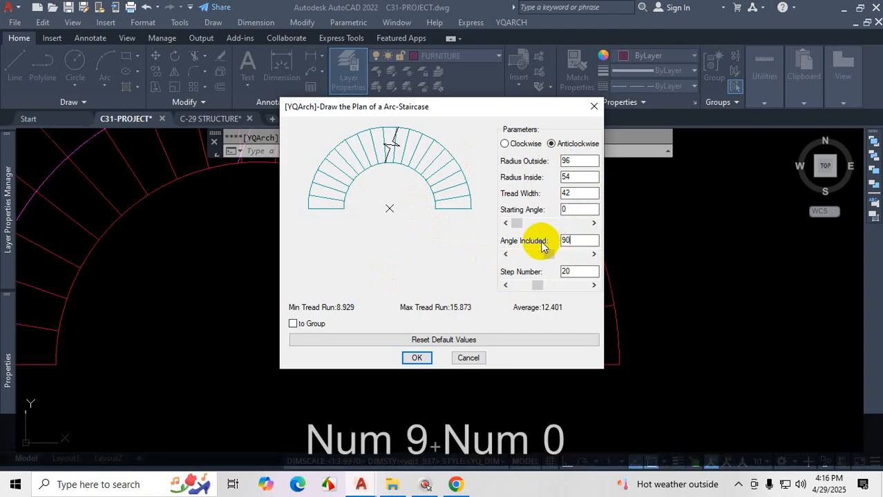
click(584, 272)
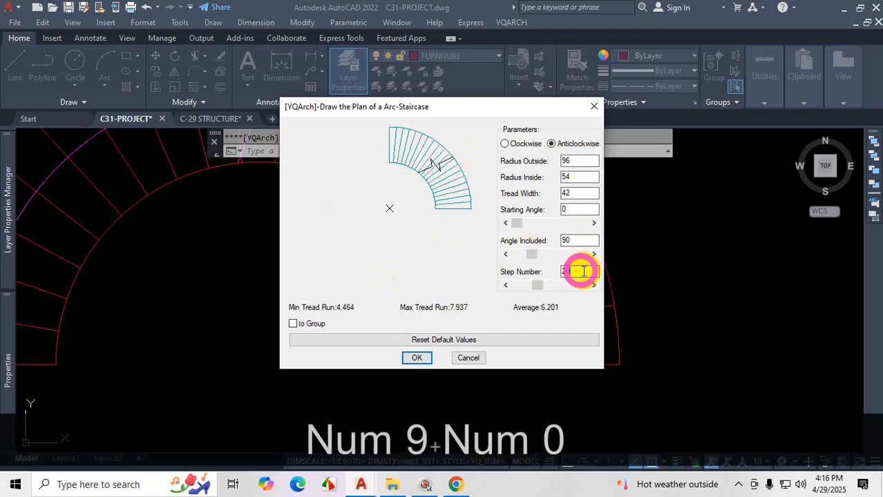
Step: Review the quarter-circle staircase's walking line and its minimum, maximum and average tread runs against the step number, included angle and inside radius
key(ctrl+1)
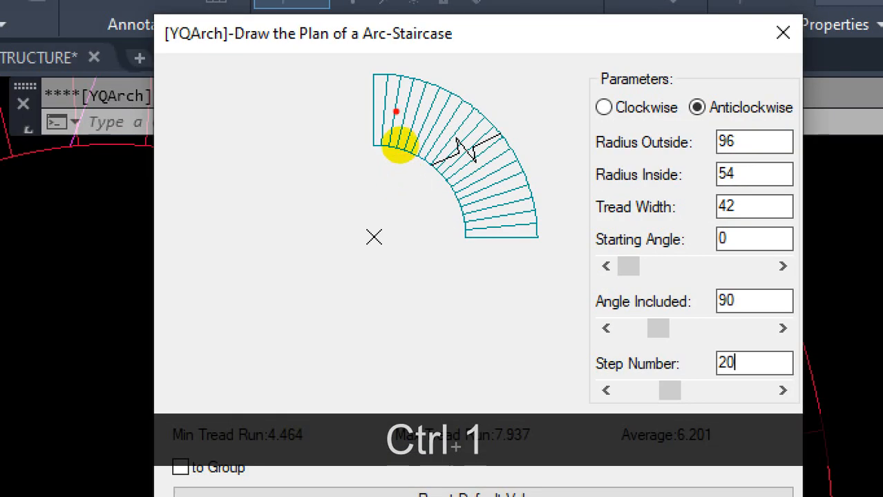
mouse_move(491, 242)
mouse_down()
mouse_move(454, 154)
mouse_move(378, 108)
mouse_up()
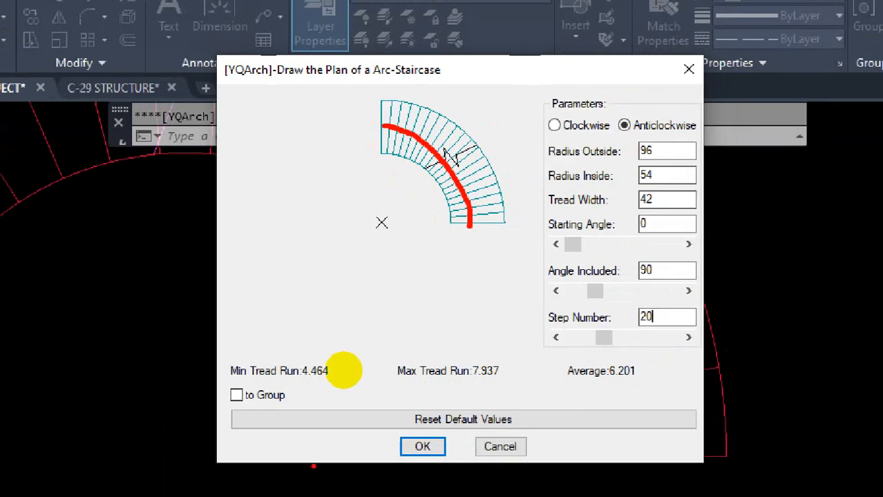
mouse_move(343, 377)
mouse_down()
mouse_move(315, 386)
mouse_move(304, 358)
mouse_move(340, 374)
mouse_up()
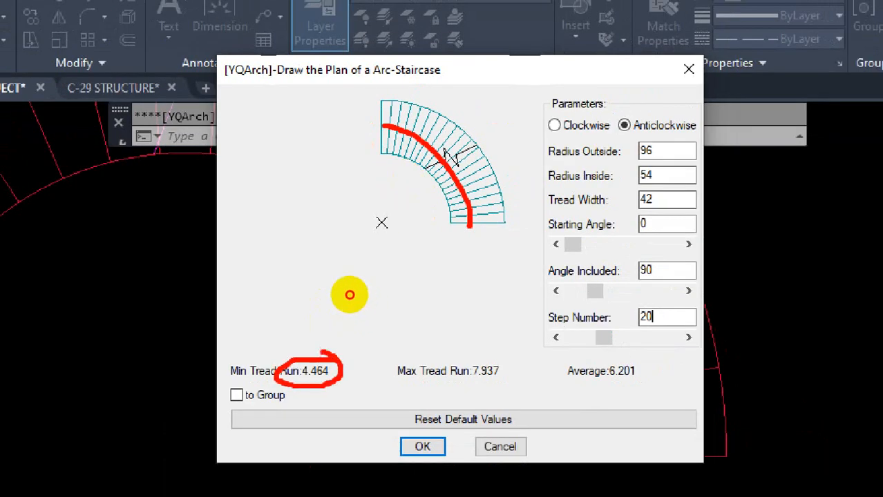
mouse_move(484, 352)
mouse_down()
mouse_move(467, 375)
mouse_move(511, 378)
mouse_up()
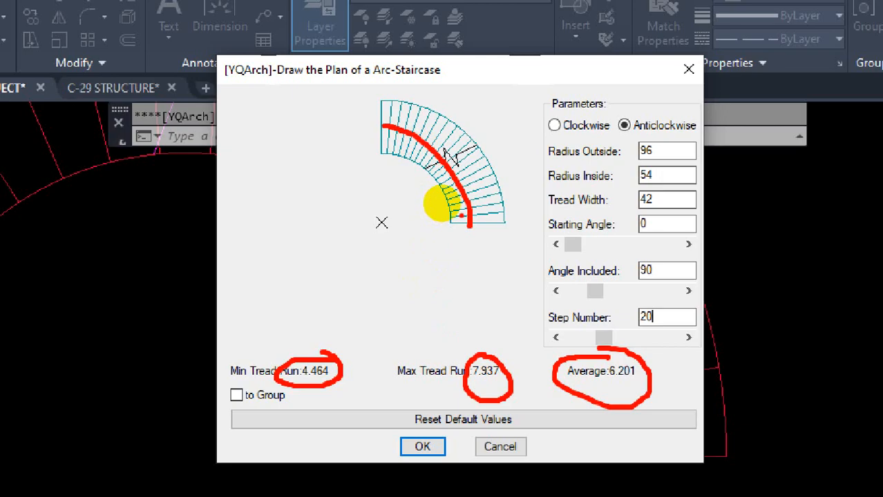
mouse_move(302, 380)
mouse_down()
mouse_move(442, 395)
mouse_move(643, 398)
mouse_up()
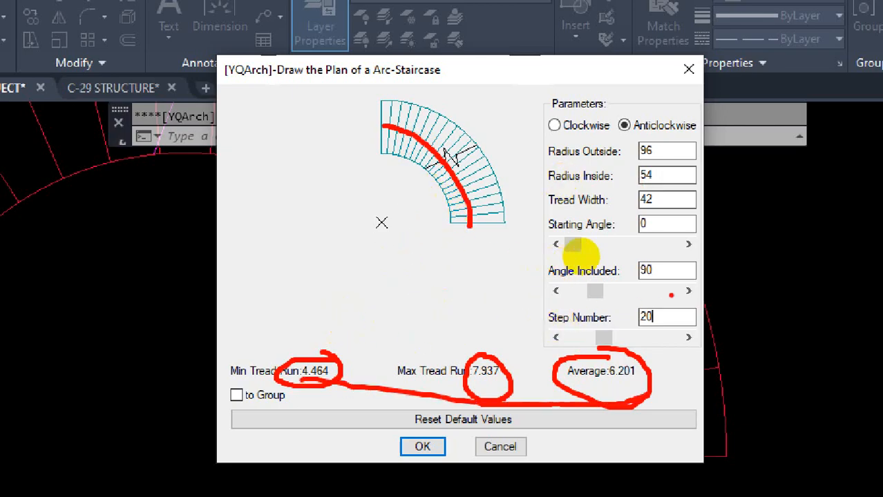
mouse_move(657, 304)
mouse_down()
mouse_move(615, 319)
mouse_move(667, 309)
mouse_move(643, 300)
mouse_up()
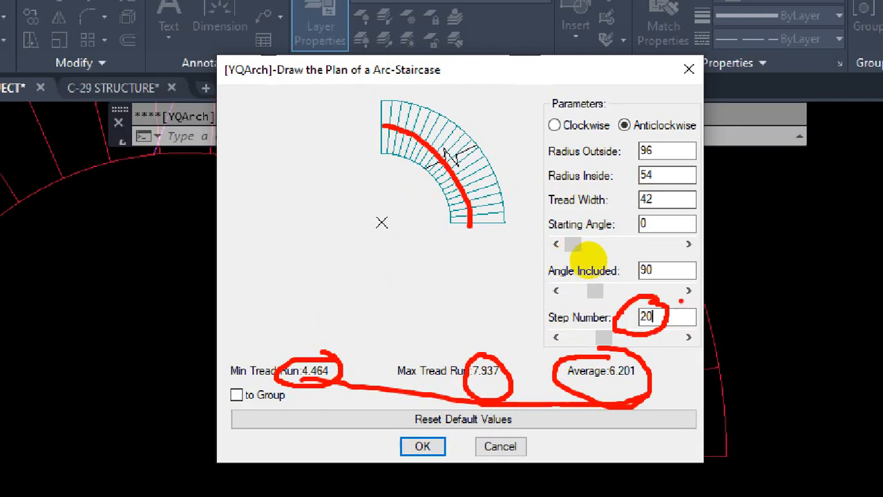
mouse_move(673, 312)
mouse_down()
mouse_move(673, 322)
mouse_move(702, 297)
mouse_move(706, 260)
mouse_up()
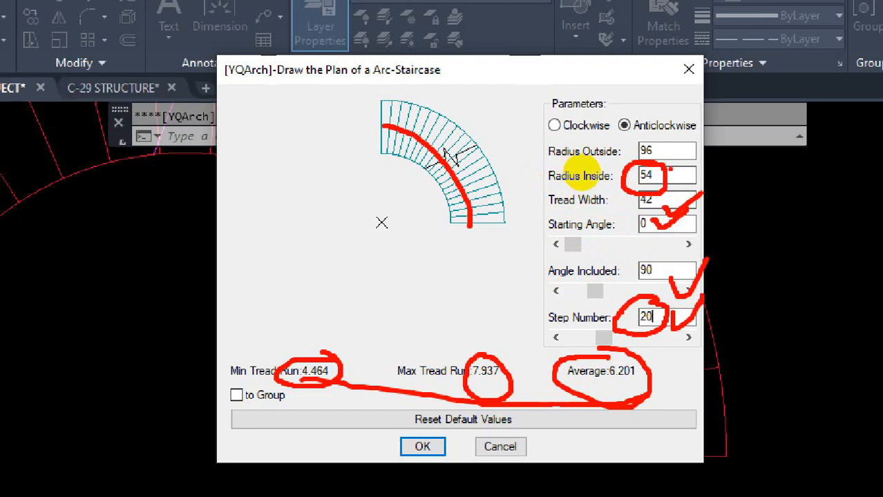
key(ctrl+1)
key(Escape)
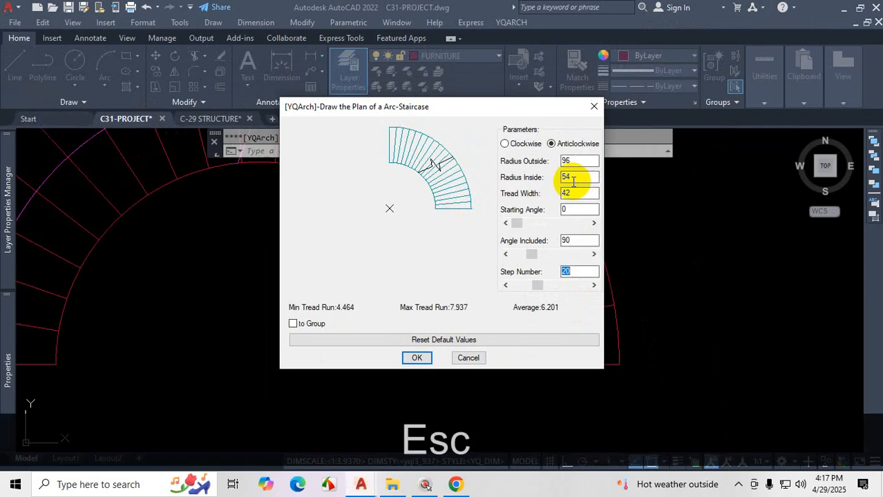
Step: Try an inside radius of 84 for the quarter-circle staircase and replace it with 96
double_click(644, 180)
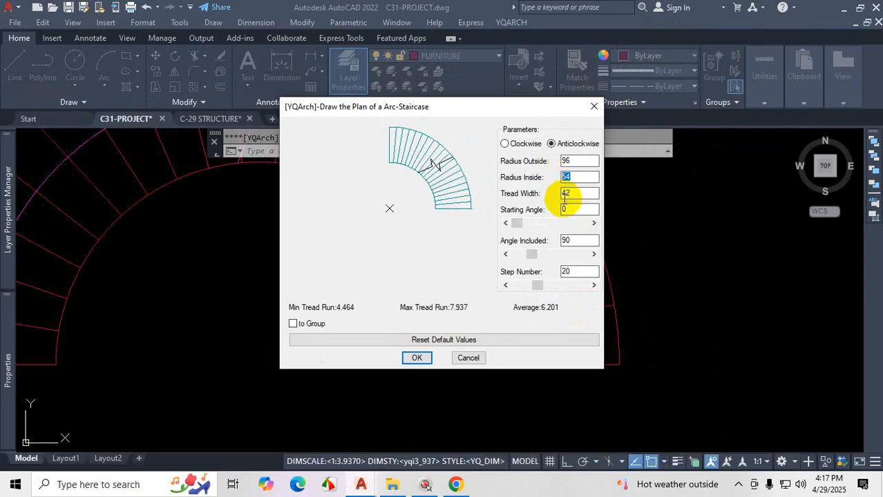
text(84)
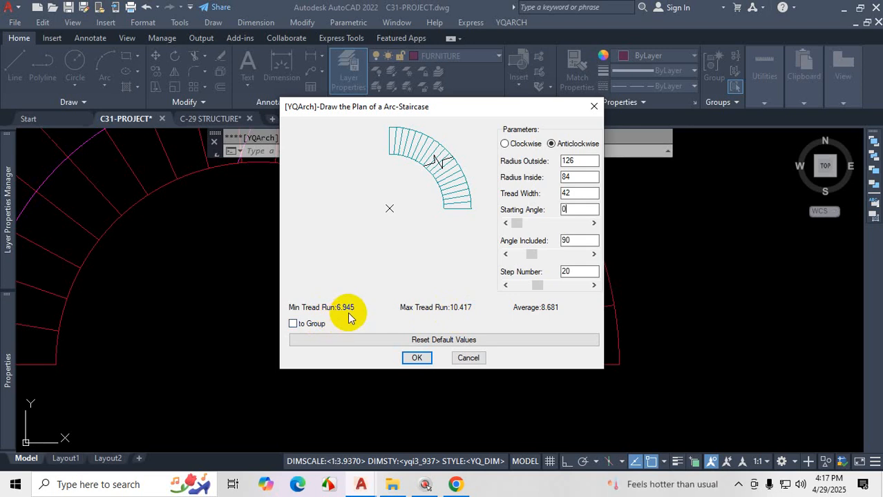
double_click(576, 176)
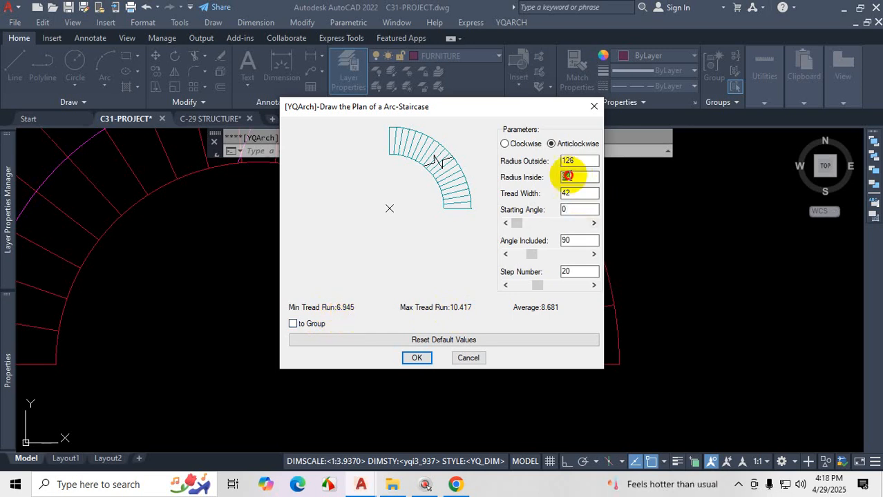
text(96)
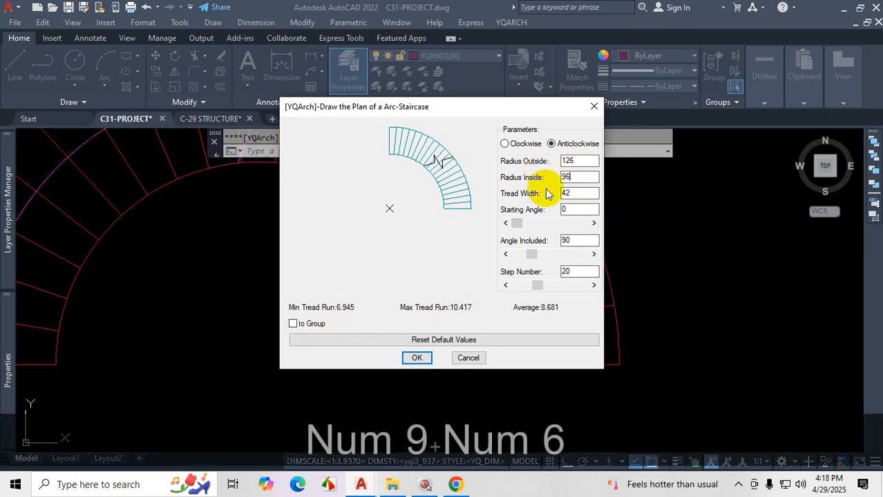
click(588, 195)
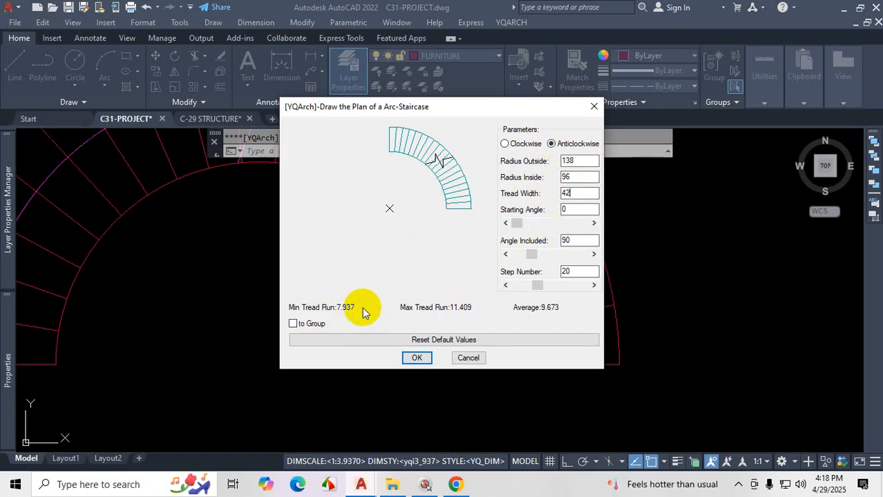
Step: Check the enlarged quarter-circle staircase's minimum, maximum and average tread runs, relating the minimum to the first step's inner side
key(ctrl+1)
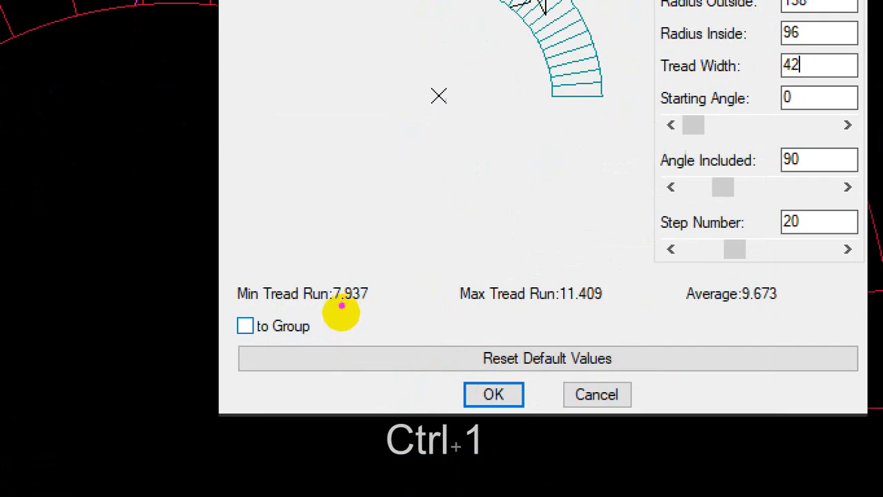
mouse_move(354, 314)
mouse_down()
mouse_move(321, 310)
mouse_move(365, 307)
mouse_move(381, 286)
mouse_up()
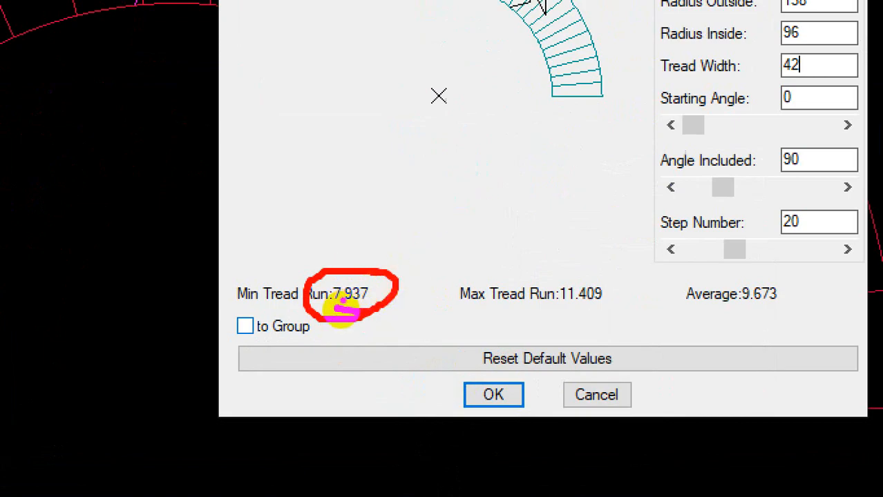
drag(355, 270, 347, 261)
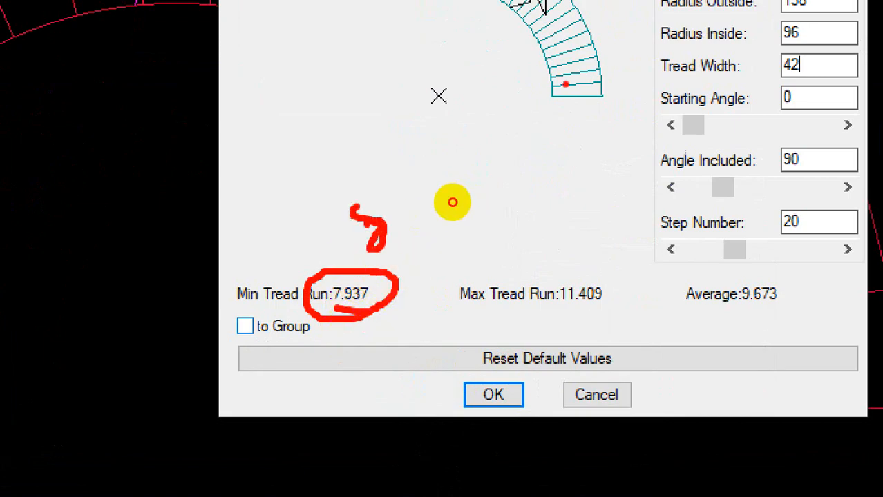
drag(566, 84, 569, 96)
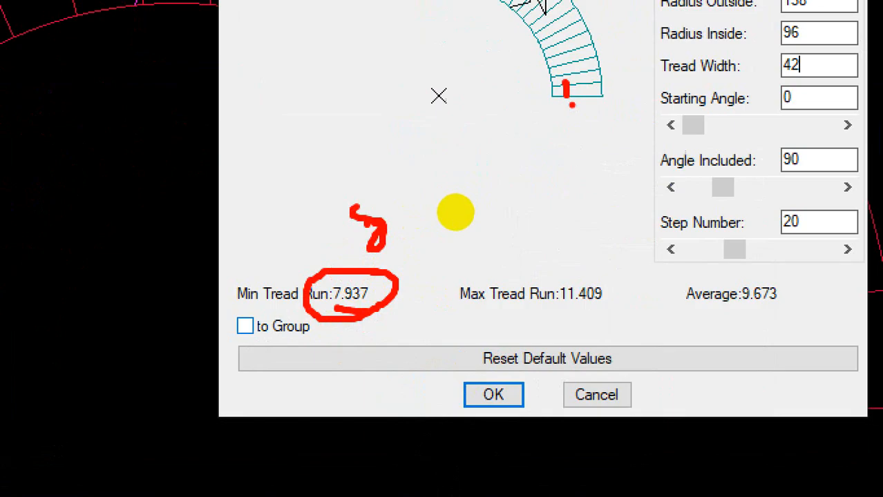
key(ctrl+1)
mouse_move(551, 308)
mouse_down()
mouse_move(624, 308)
mouse_move(671, 282)
mouse_move(605, 294)
mouse_move(643, 314)
mouse_up()
click(650, 310)
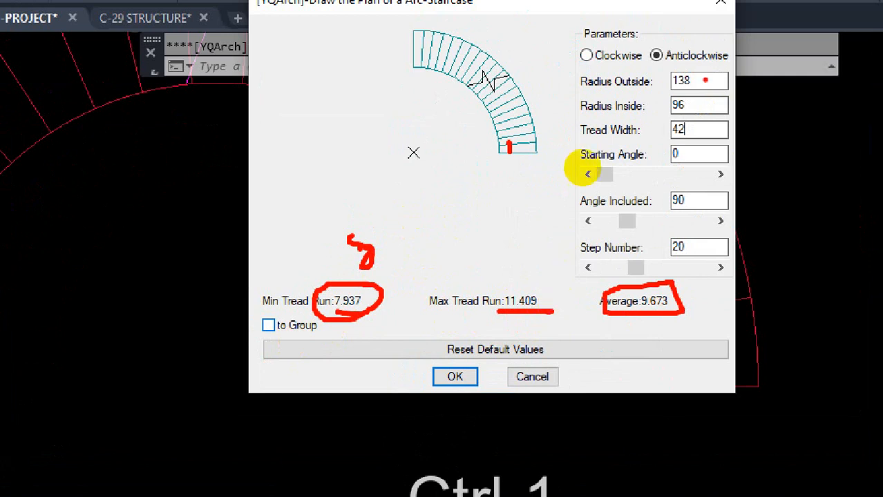
key(Escape)
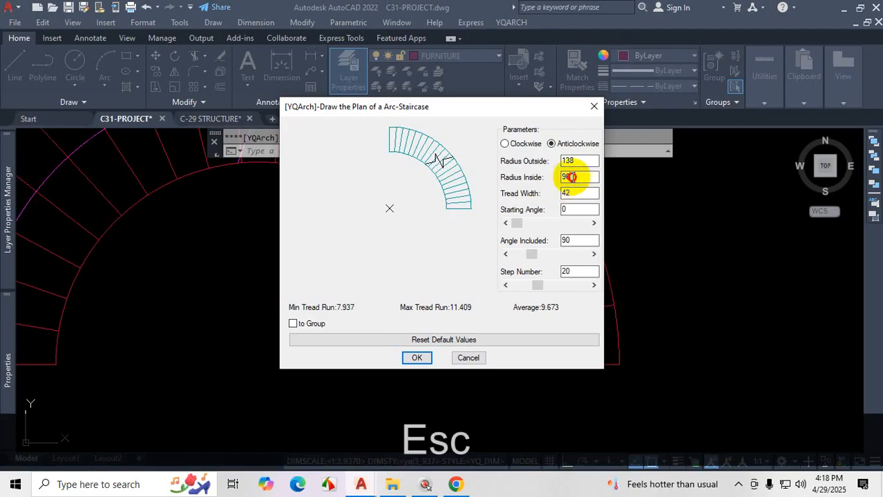
Step: Set the arc staircase's inside radius to 104 and its included angle to 270
double_click(572, 177)
text(104)
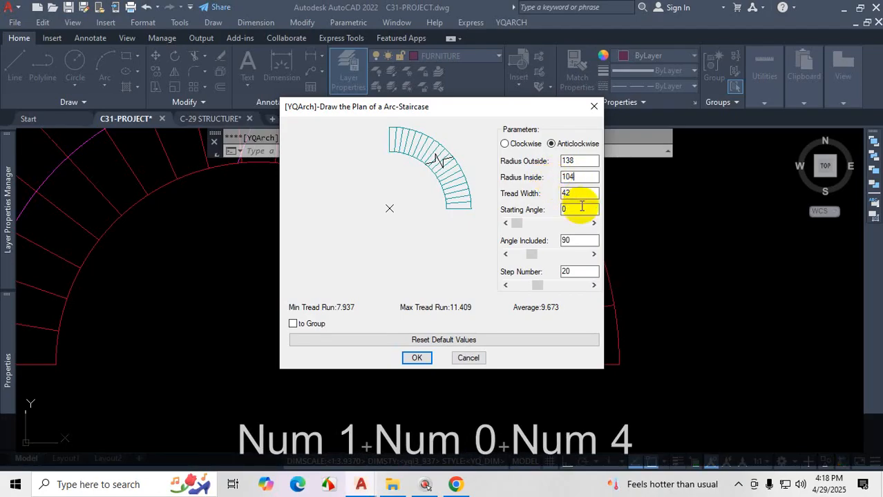
click(580, 193)
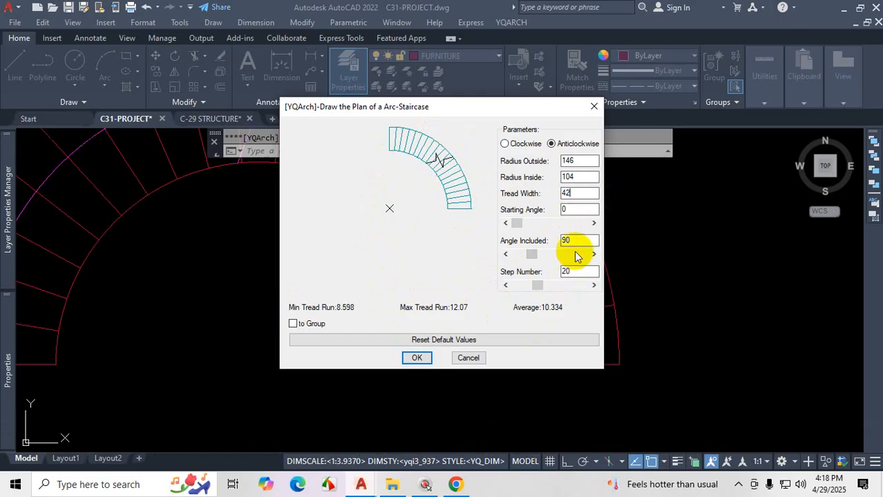
drag(579, 239, 544, 242)
text(270)
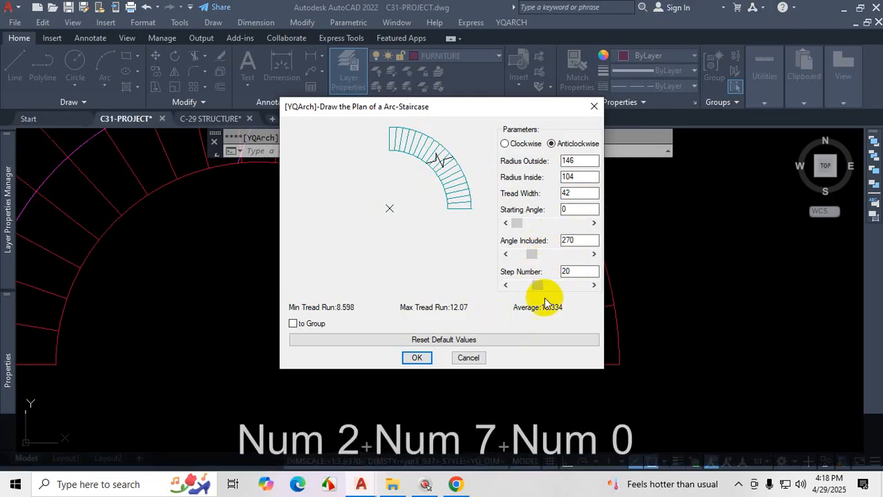
click(575, 272)
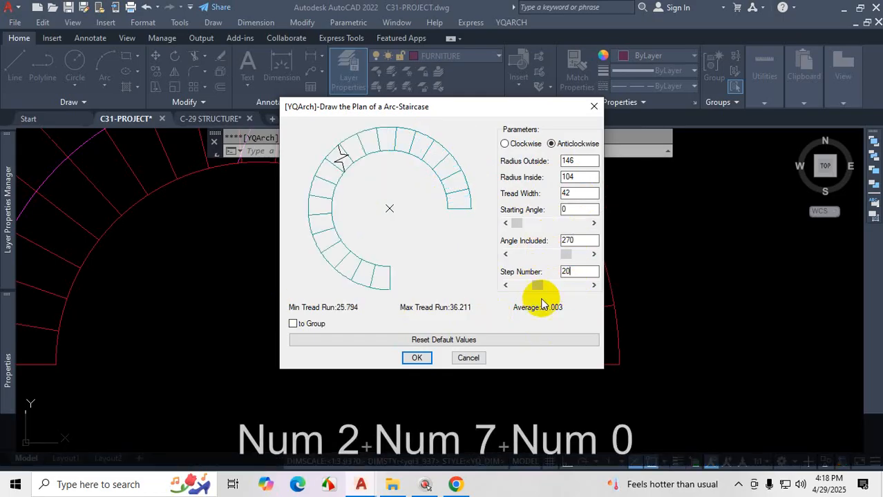
Step: Check the three-quarter-circle staircase's minimum, maximum and average tread runs and its overall width across the plan
key(ctrl+1)
click(320, 341)
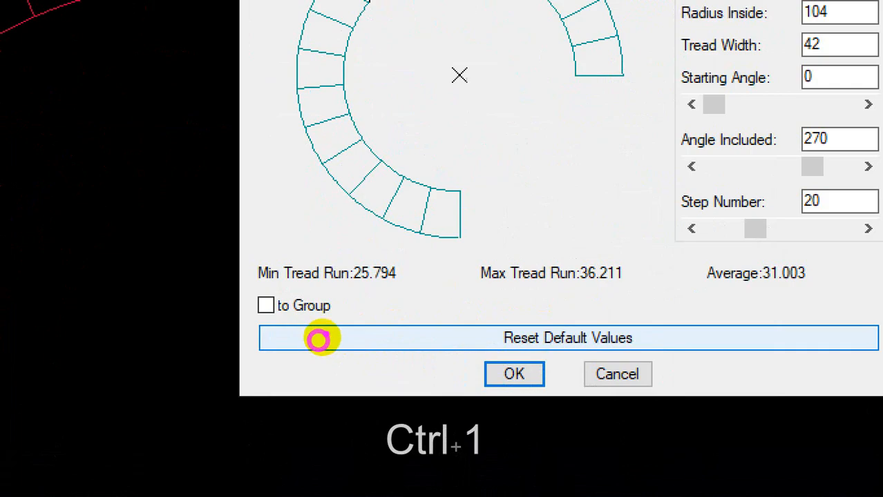
drag(332, 322, 480, 318)
drag(763, 279, 831, 277)
key(ctrl+1)
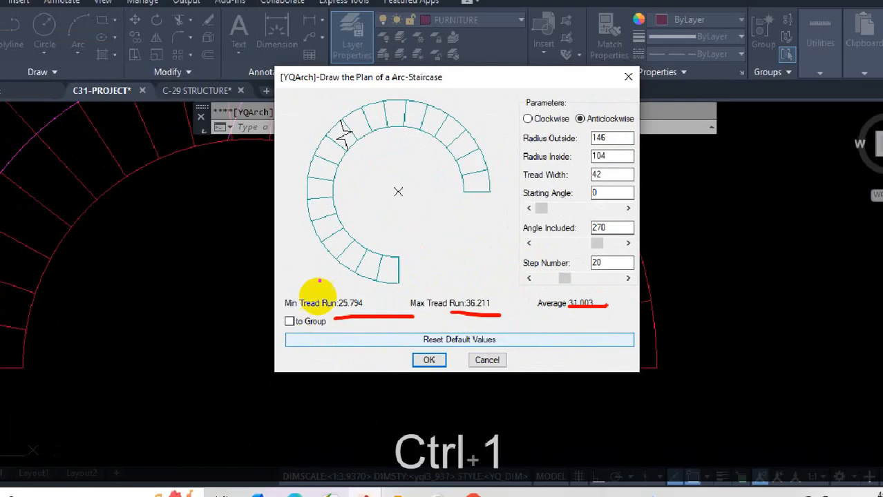
drag(307, 184, 479, 175)
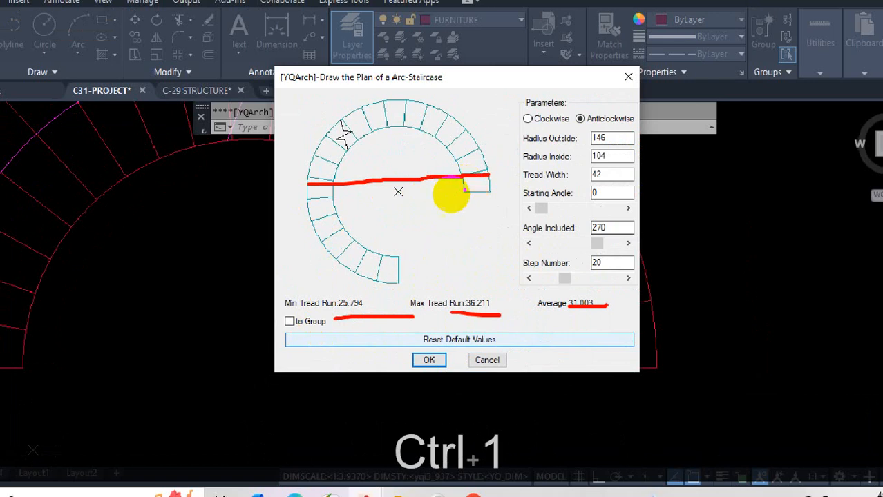
key(Escape)
Step: Reduce the three-quarter-circle staircase's inside radius to 48
double_click(583, 177)
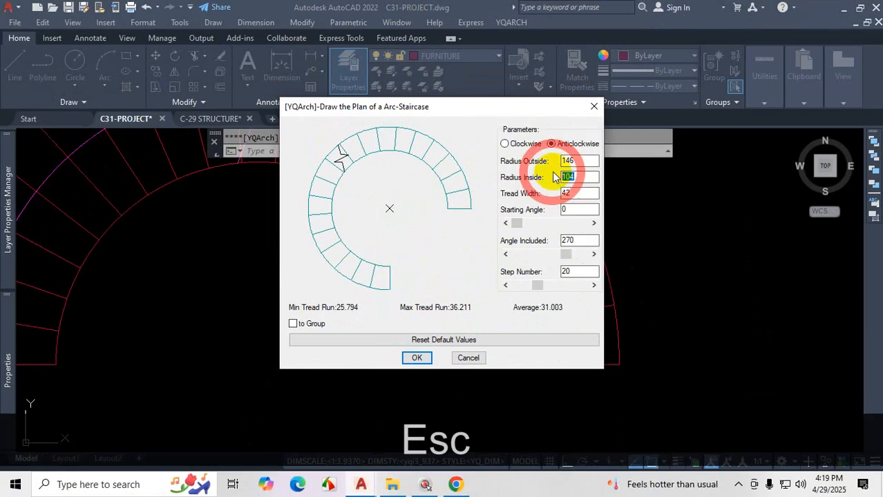
text(48)
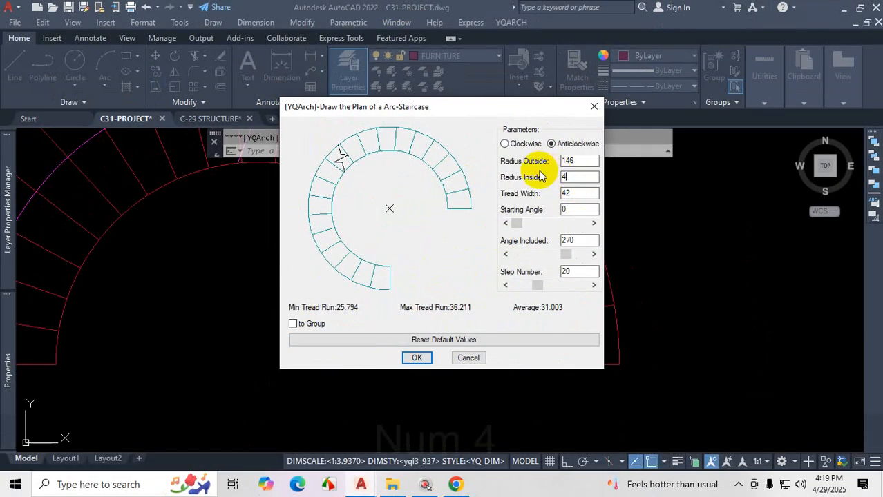
click(574, 208)
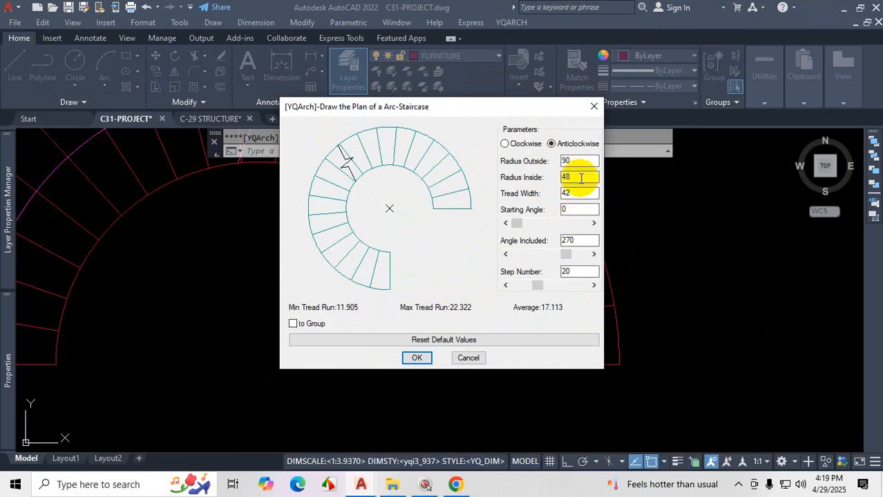
Step: Review the smaller staircase's walking line and overall diameter, comparing its outside radius with the minimum, maximum and average tread runs
key(ctrl+1)
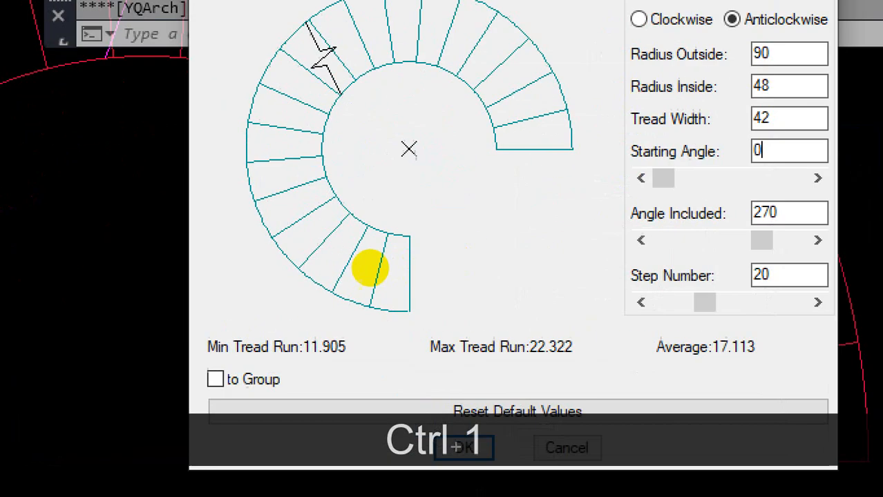
mouse_move(551, 147)
mouse_down()
mouse_move(548, 108)
mouse_move(311, 48)
mouse_move(345, 262)
mouse_move(387, 279)
mouse_up()
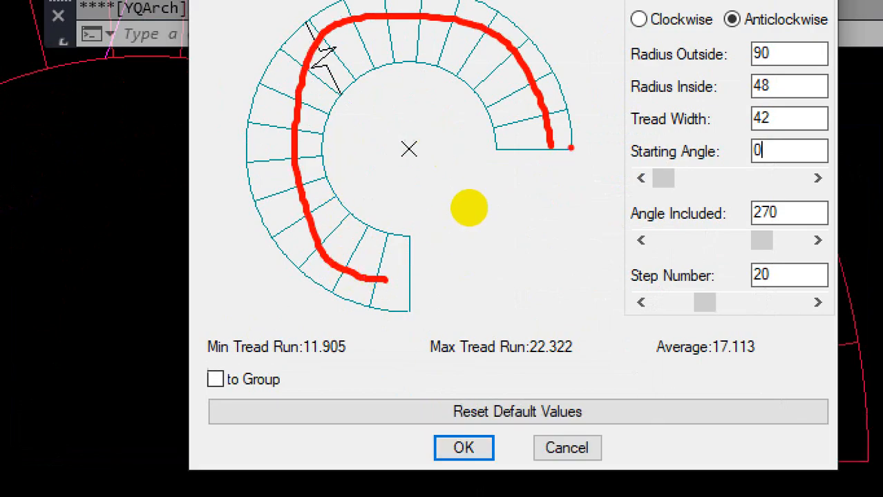
mouse_move(575, 149)
mouse_down()
mouse_move(239, 157)
mouse_move(258, 142)
mouse_up()
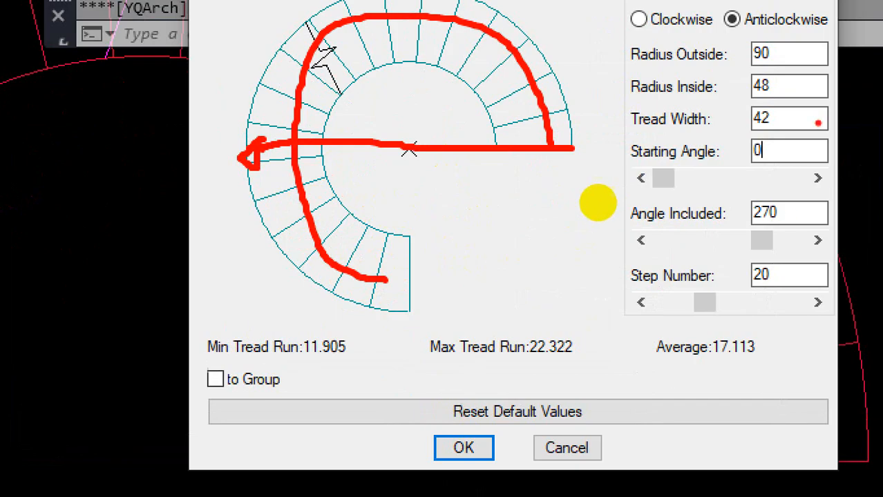
mouse_move(777, 45)
mouse_down()
mouse_move(722, 57)
mouse_move(774, 67)
mouse_move(763, 35)
mouse_up()
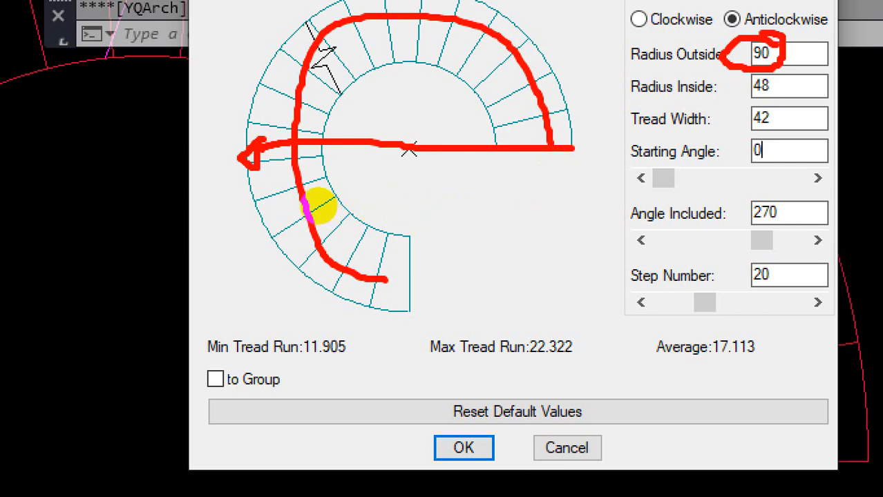
mouse_move(370, 173)
mouse_down()
mouse_move(378, 192)
mouse_move(395, 195)
mouse_move(410, 161)
mouse_move(436, 145)
mouse_up()
mouse_move(322, 349)
mouse_down()
mouse_move(794, 383)
mouse_move(449, 335)
mouse_move(480, 327)
mouse_up()
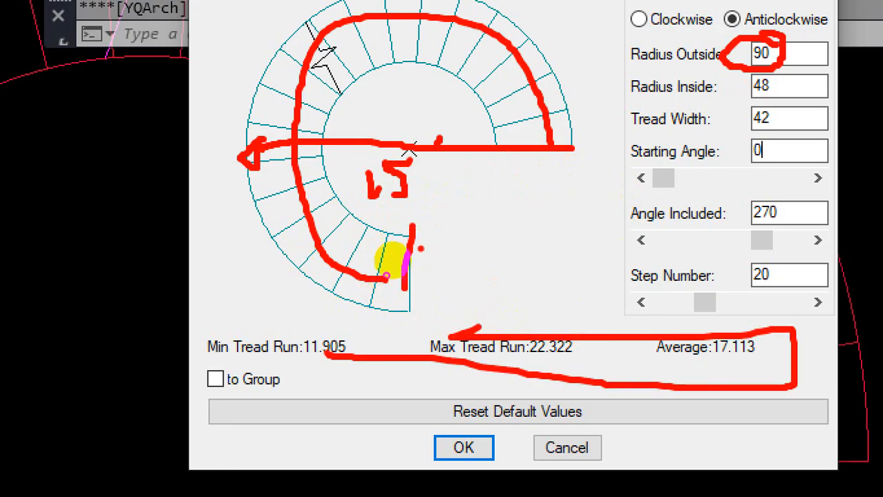
drag(404, 288, 412, 228)
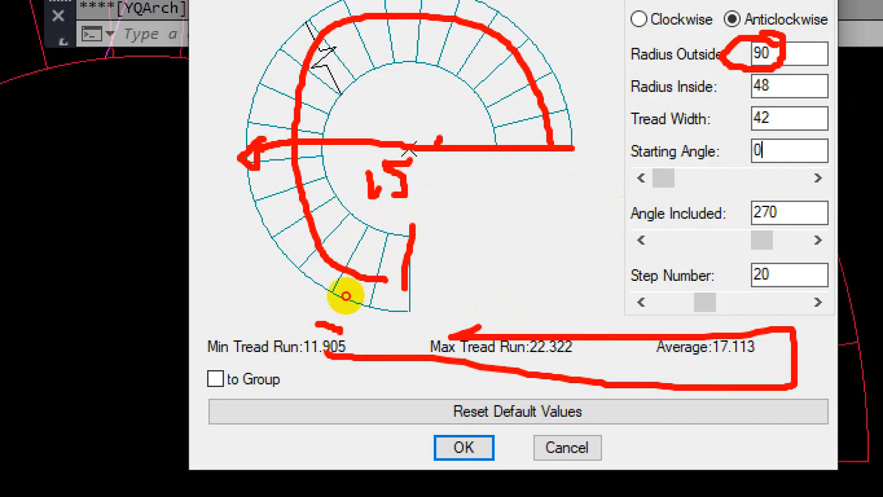
mouse_move(344, 296)
mouse_down()
mouse_move(380, 317)
mouse_move(379, 262)
mouse_up()
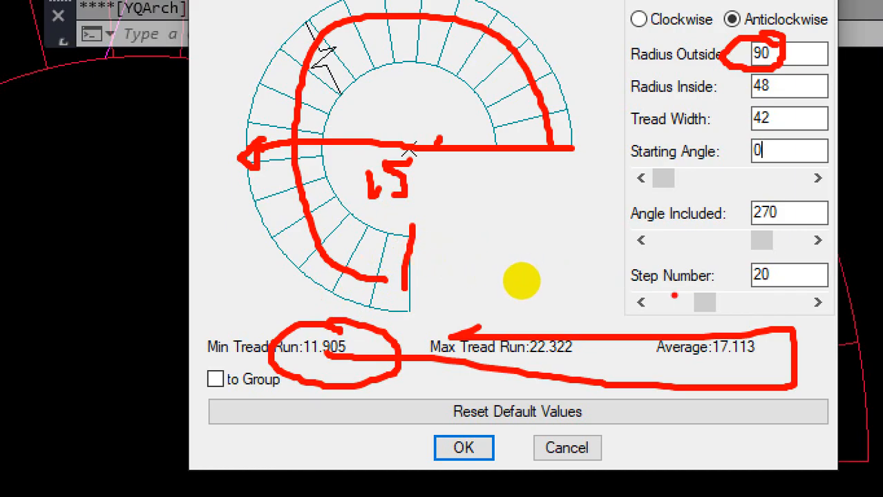
mouse_move(545, 297)
mouse_down()
mouse_move(504, 313)
mouse_move(538, 297)
mouse_up()
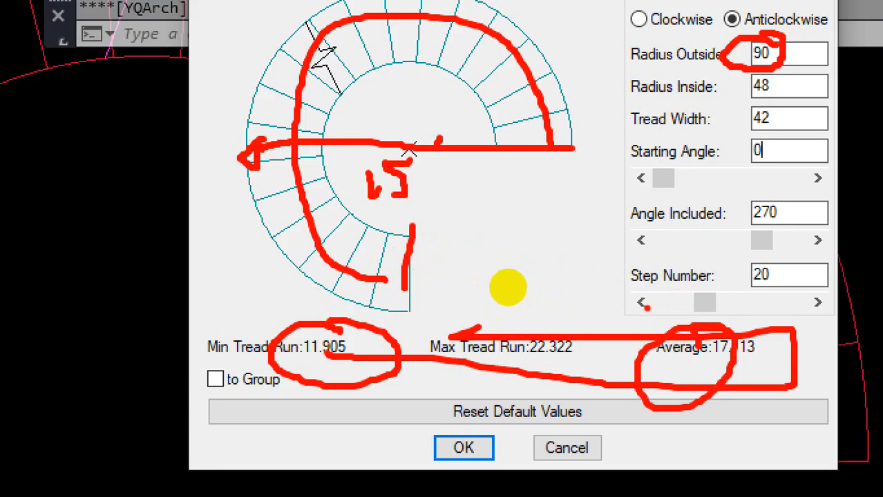
drag(807, 72, 798, 197)
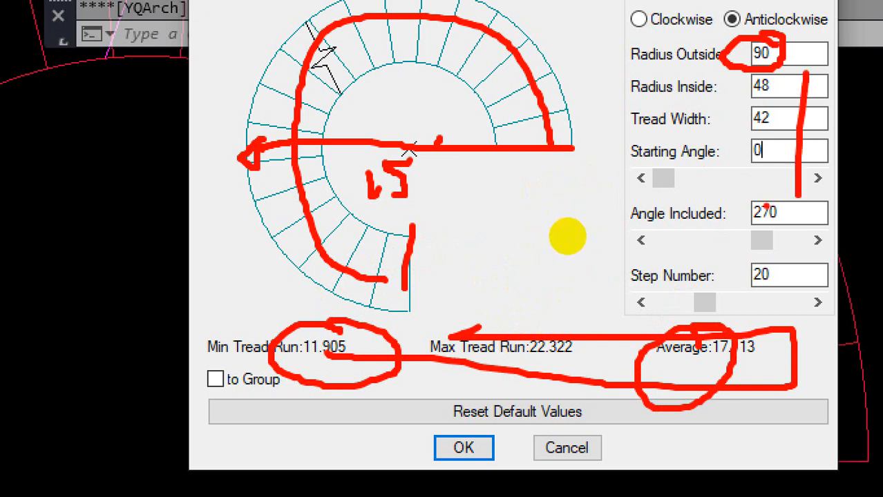
key(Escape)
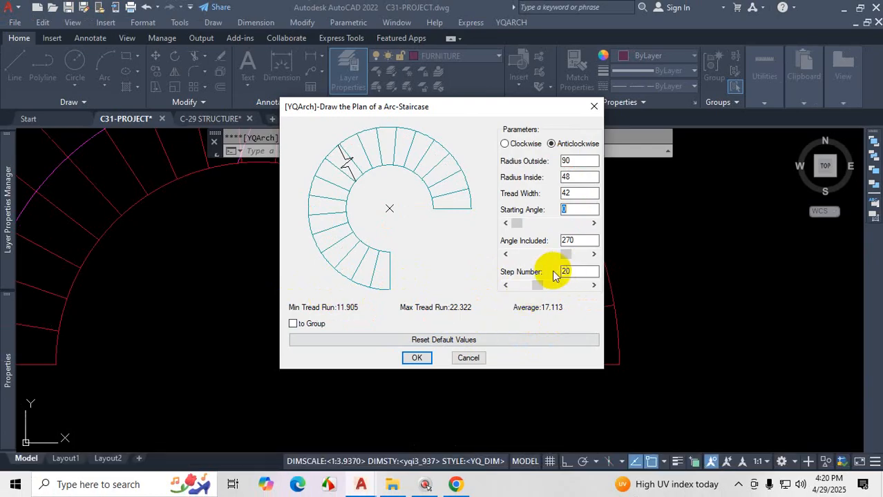
Step: Insert the 270-degree arc staircase plan between the semicircular staircase and the mirrored straight-flight staircase
click(417, 358)
scroll(411, 314, down, 5)
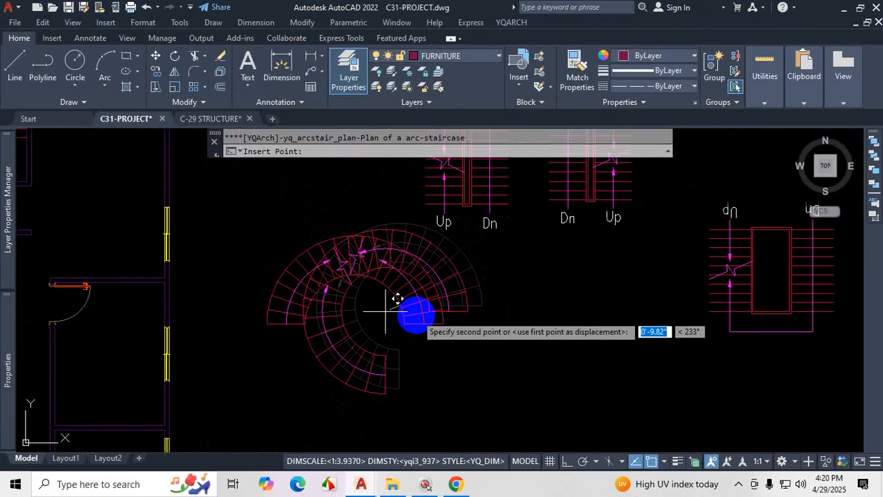
click(492, 313)
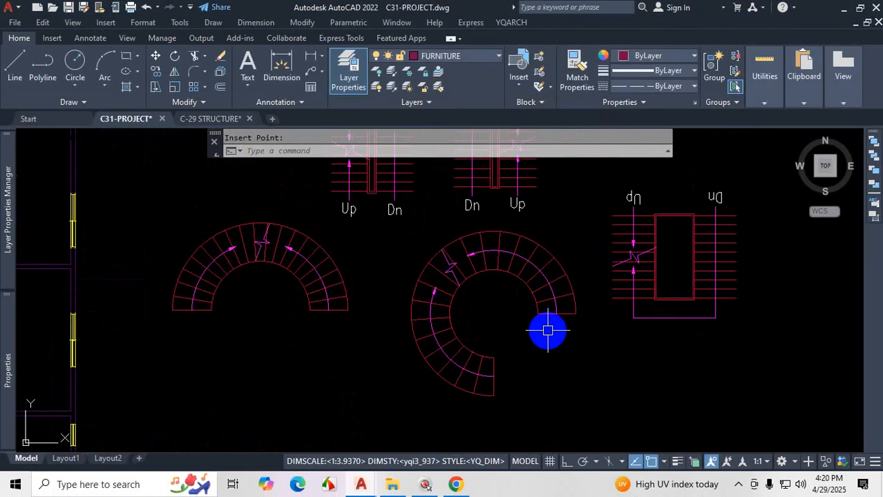
key(Escape)
Step: Examine the first step of the inserted 270-degree staircase, comparing its inner and outer edges and the angle it spans from the centre
key(ctrl+1)
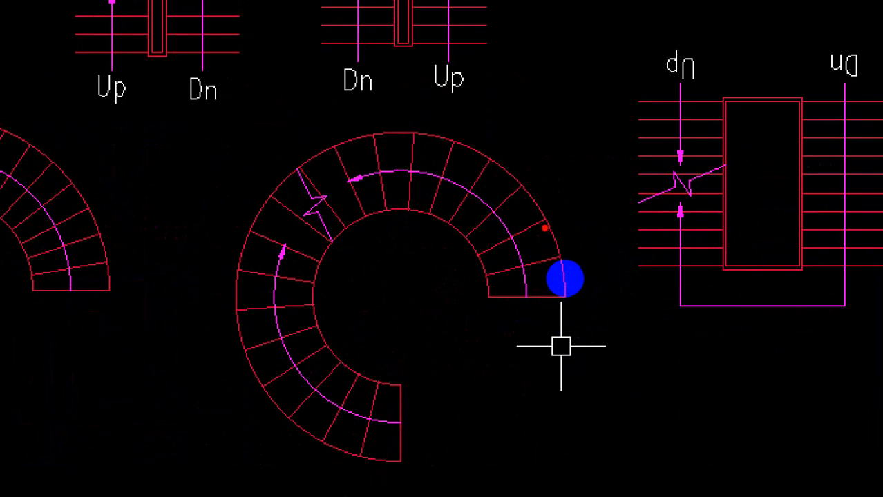
drag(561, 252, 511, 288)
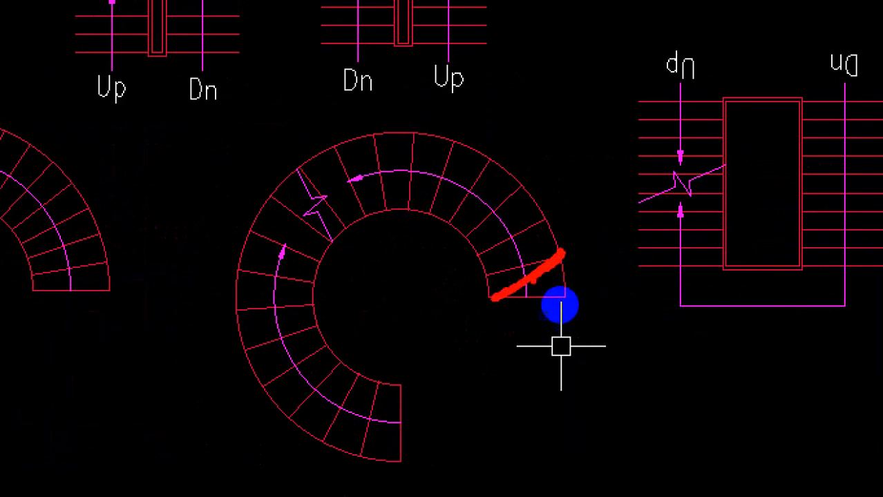
drag(480, 297, 635, 304)
drag(558, 262, 573, 299)
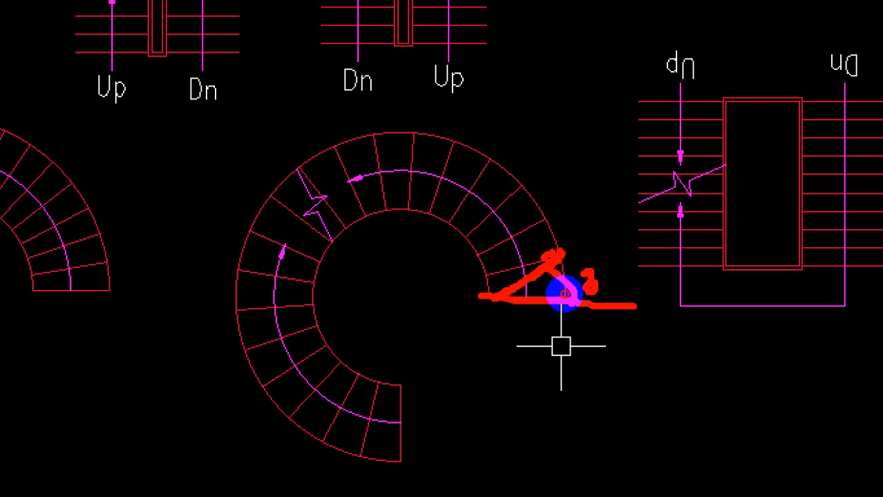
mouse_move(560, 255)
mouse_down()
mouse_move(414, 277)
mouse_move(403, 282)
mouse_move(409, 295)
mouse_move(385, 290)
mouse_move(577, 302)
mouse_move(475, 273)
mouse_move(387, 286)
mouse_up()
drag(512, 263, 505, 302)
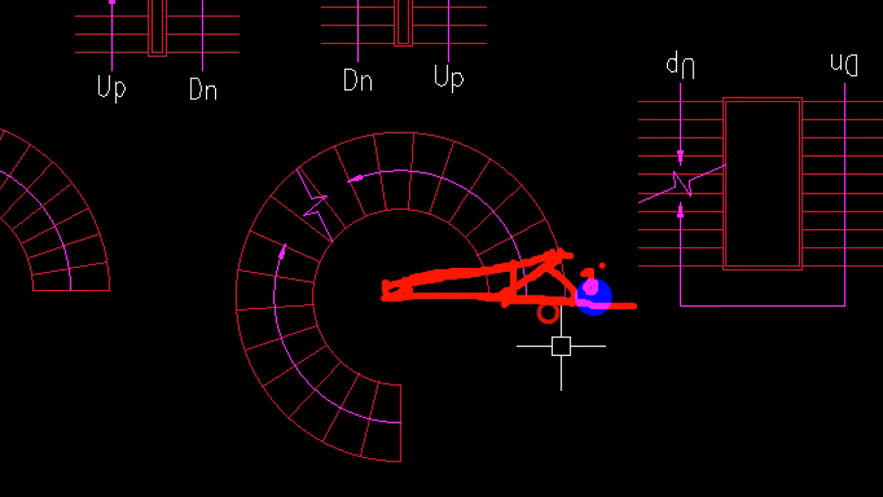
drag(607, 262, 605, 289)
mouse_move(610, 239)
mouse_down()
mouse_move(617, 252)
mouse_move(611, 235)
mouse_up()
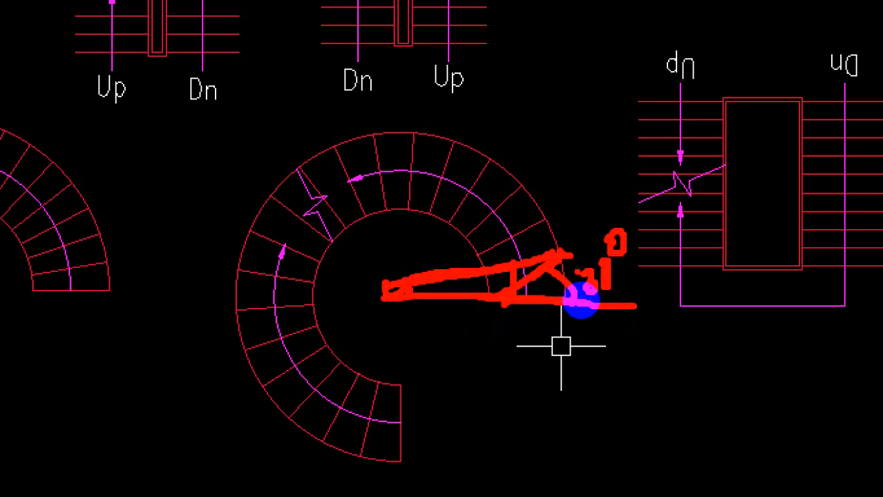
key(Escape)
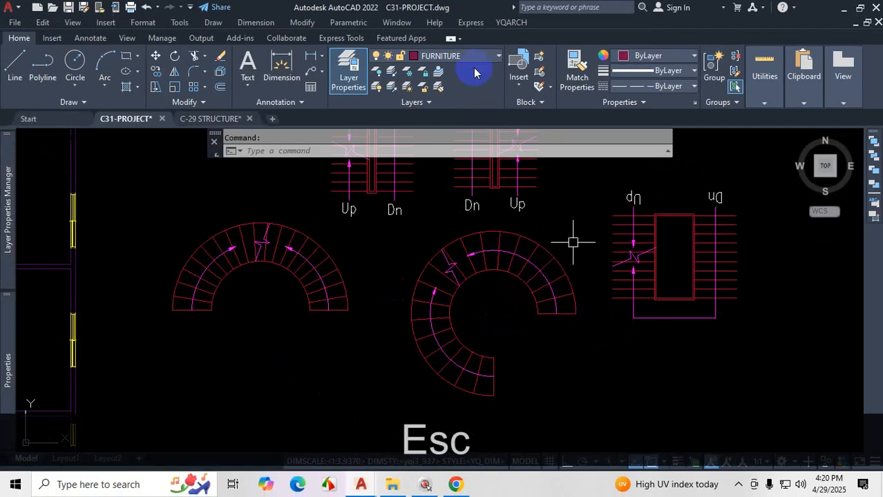
Step: Start another arc staircase plan and set its starting angle to 30
click(511, 23)
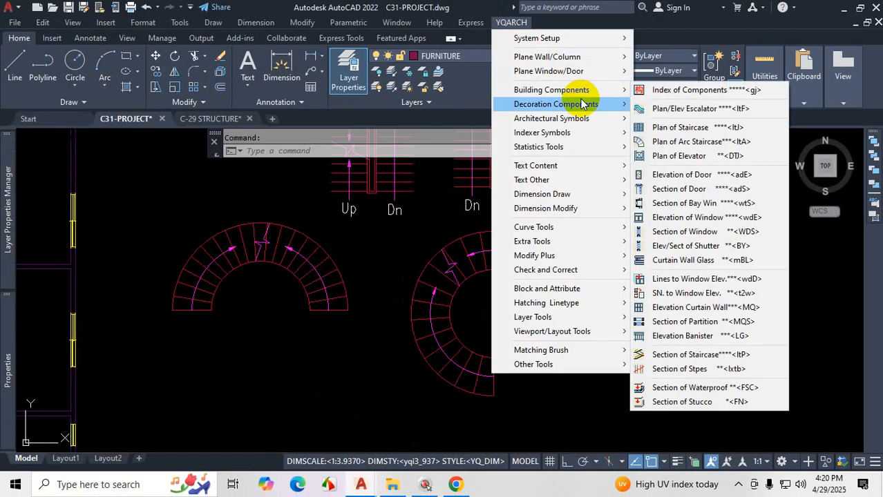
mouse_move(622, 90)
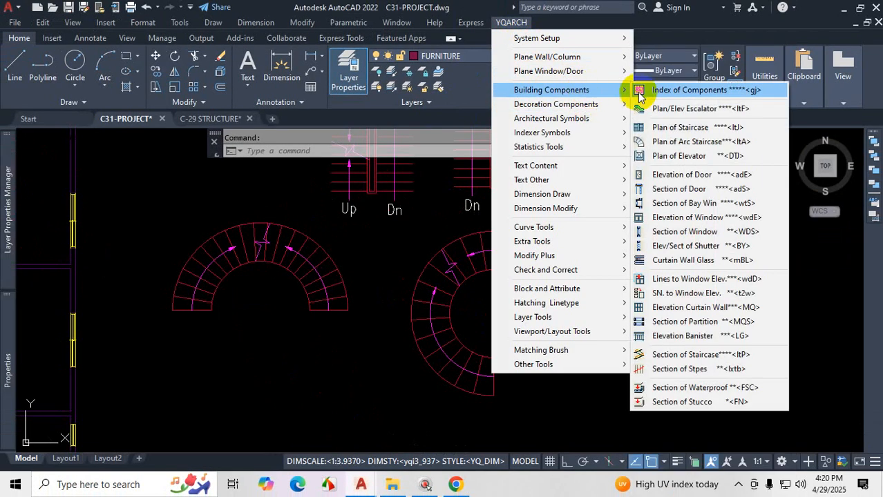
click(666, 140)
double_click(569, 210)
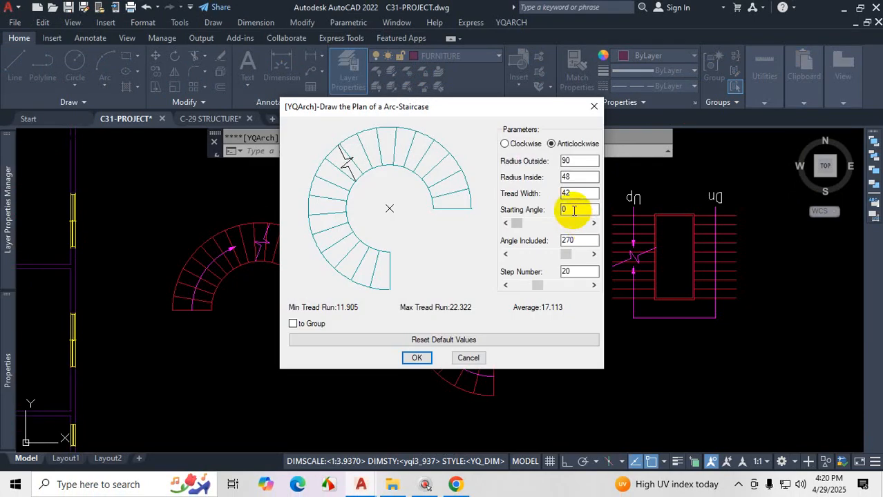
text(30)
click(571, 240)
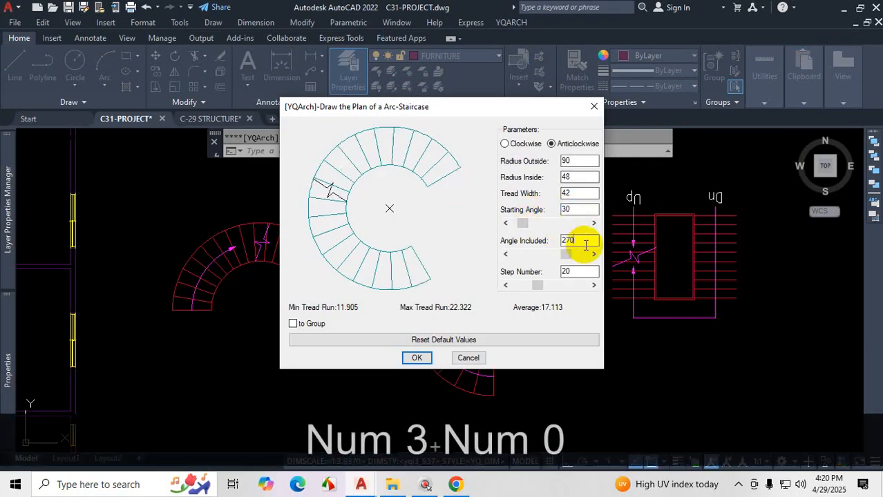
Step: Examine in the preview how the 30-degree starting angle and the included angle fix the staircase's first step and its end on the horizontal axis
key(ctrl+1)
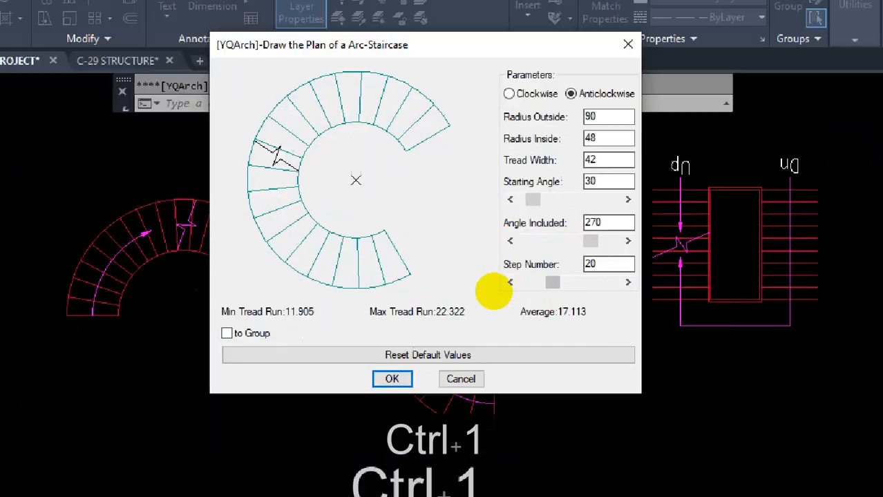
click(330, 184)
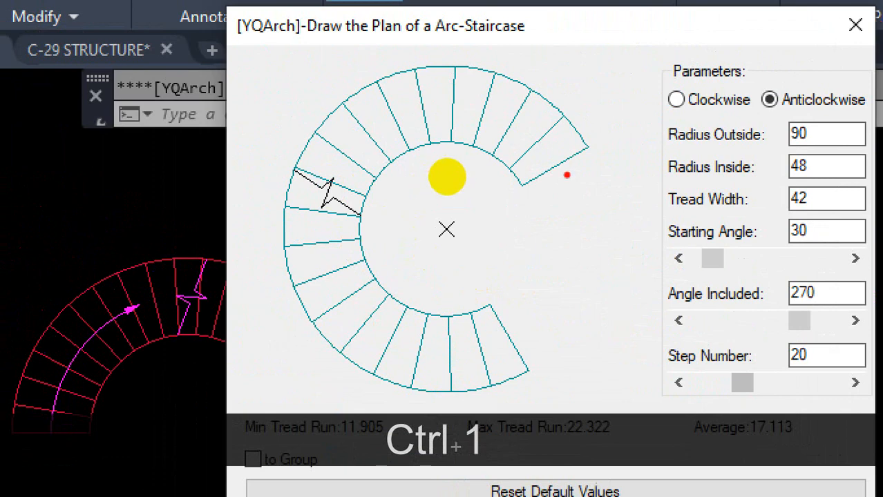
mouse_move(588, 189)
mouse_down()
mouse_move(574, 170)
mouse_move(545, 170)
mouse_move(557, 141)
mouse_up()
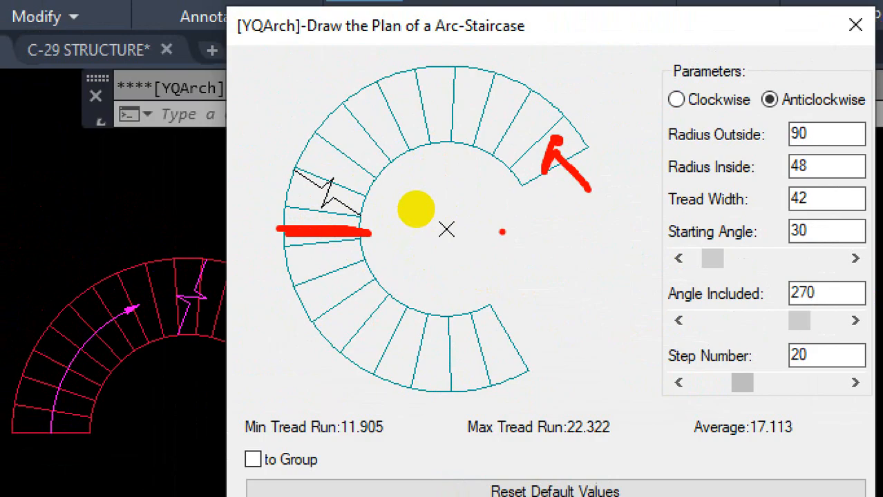
drag(445, 228, 628, 222)
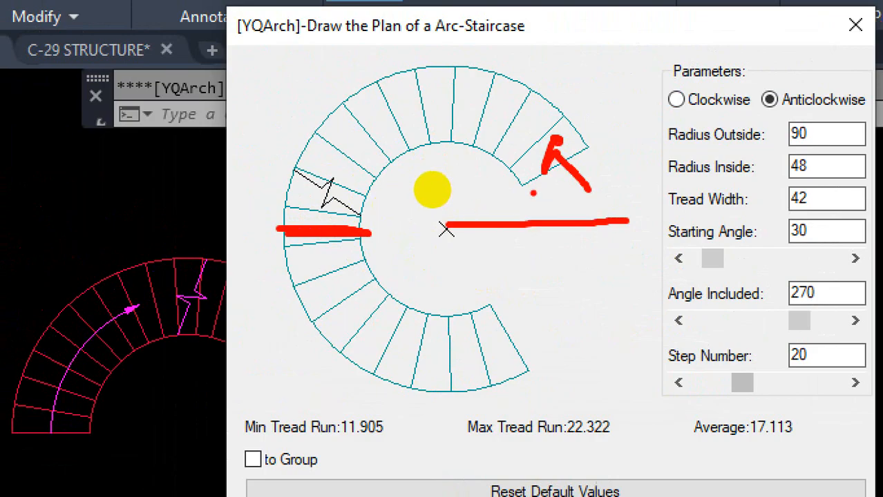
drag(446, 226, 509, 197)
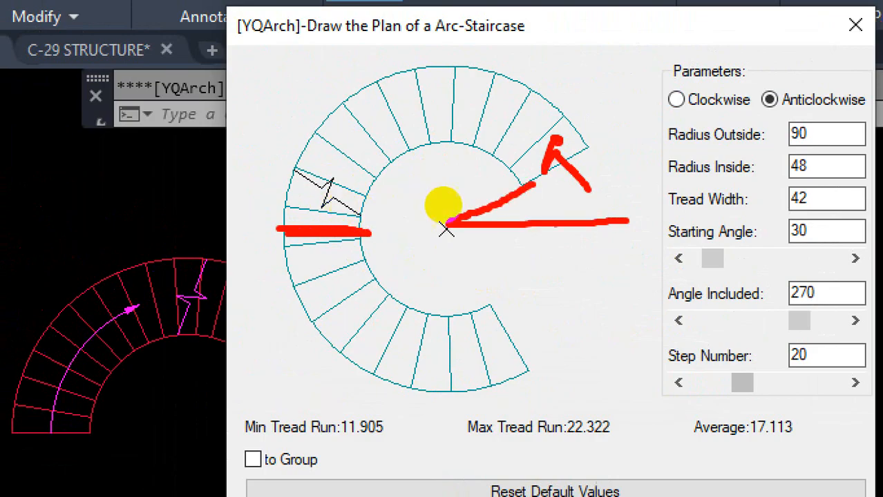
mouse_move(648, 223)
mouse_down()
mouse_move(571, 99)
mouse_move(335, 167)
mouse_move(336, 209)
mouse_up()
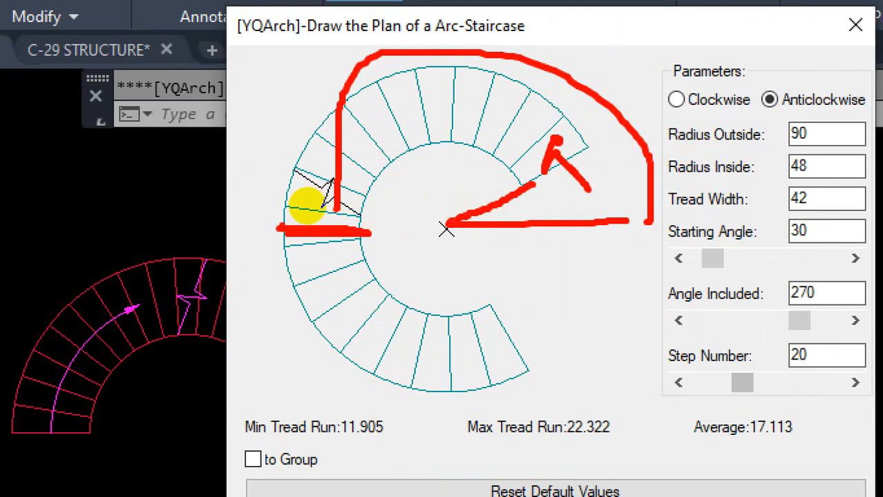
mouse_move(299, 208)
mouse_down()
mouse_move(375, 205)
mouse_move(293, 207)
mouse_up()
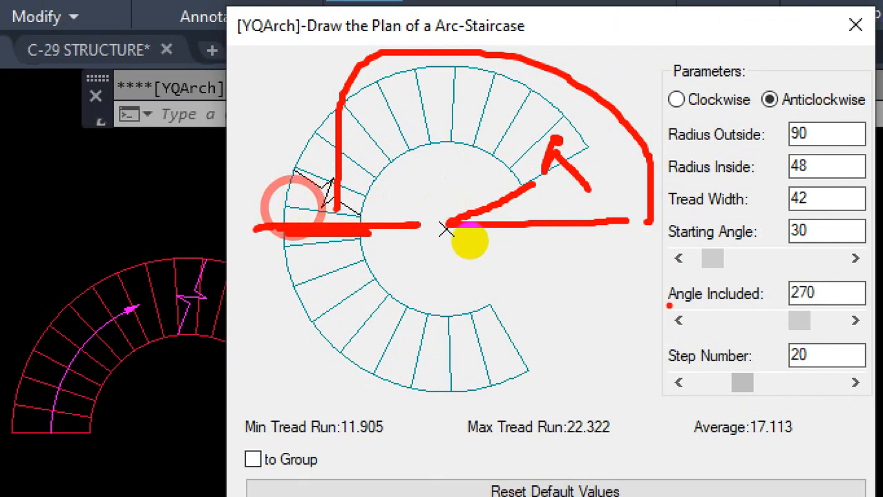
mouse_move(829, 271)
mouse_down()
mouse_move(742, 287)
mouse_move(860, 277)
mouse_up()
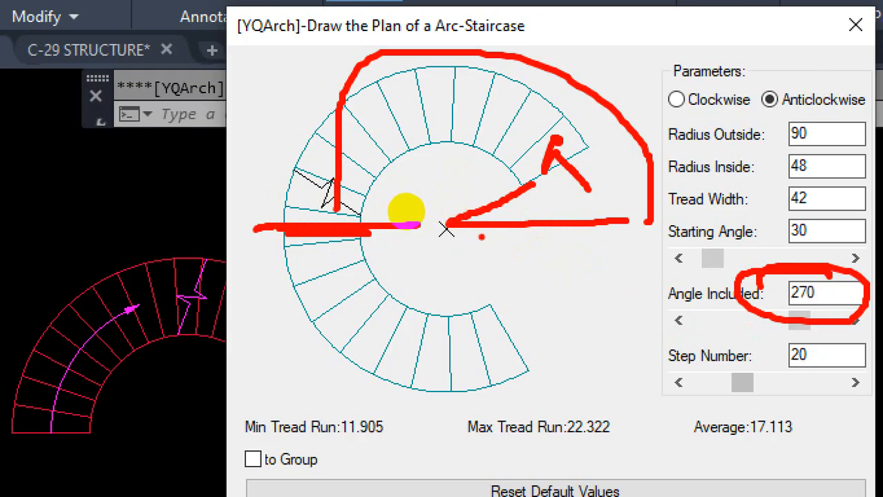
mouse_move(602, 216)
mouse_down()
mouse_move(411, 103)
mouse_move(346, 248)
mouse_up()
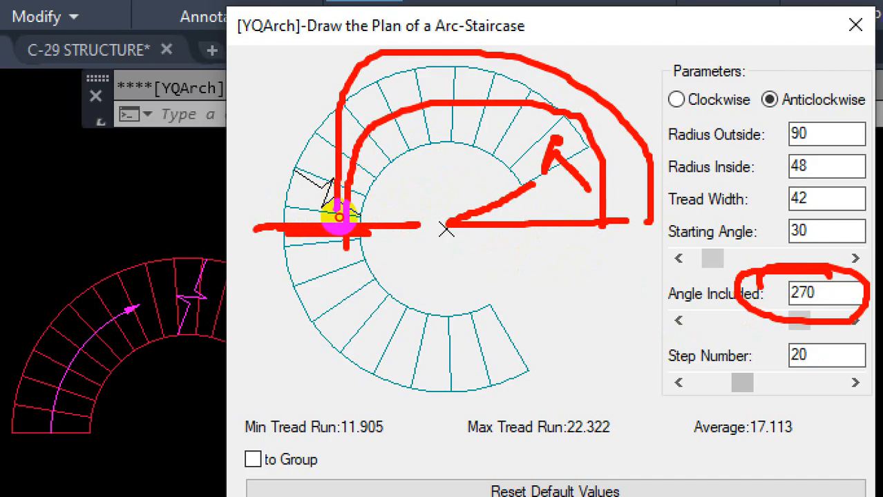
drag(590, 142, 451, 223)
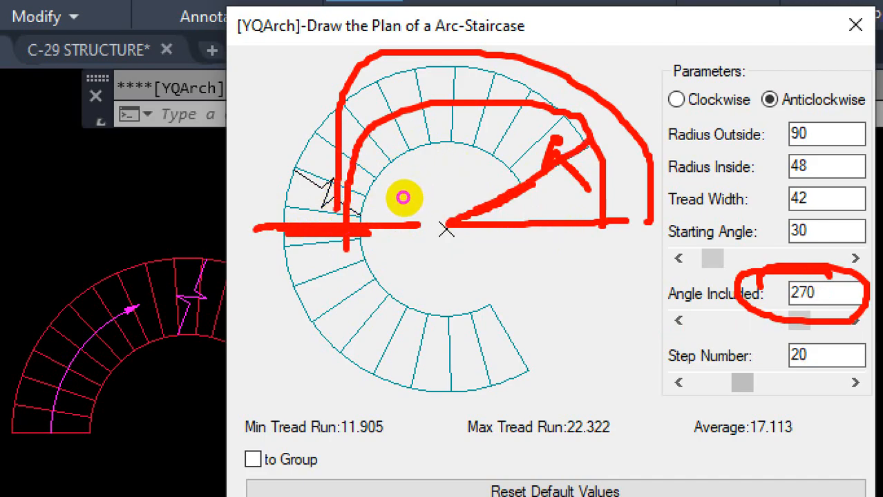
mouse_move(530, 183)
mouse_down()
mouse_move(474, 146)
mouse_move(404, 198)
mouse_move(399, 221)
mouse_up()
drag(381, 135, 387, 168)
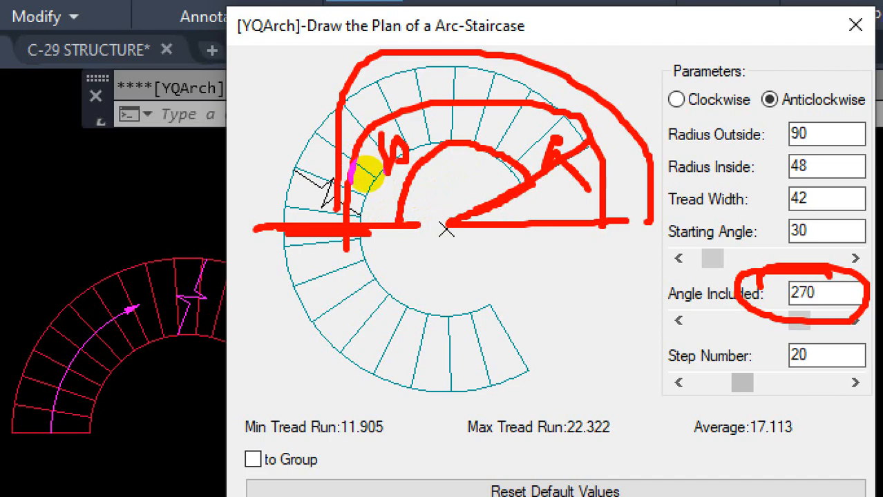
drag(393, 139, 442, 130)
key(ctrl+1)
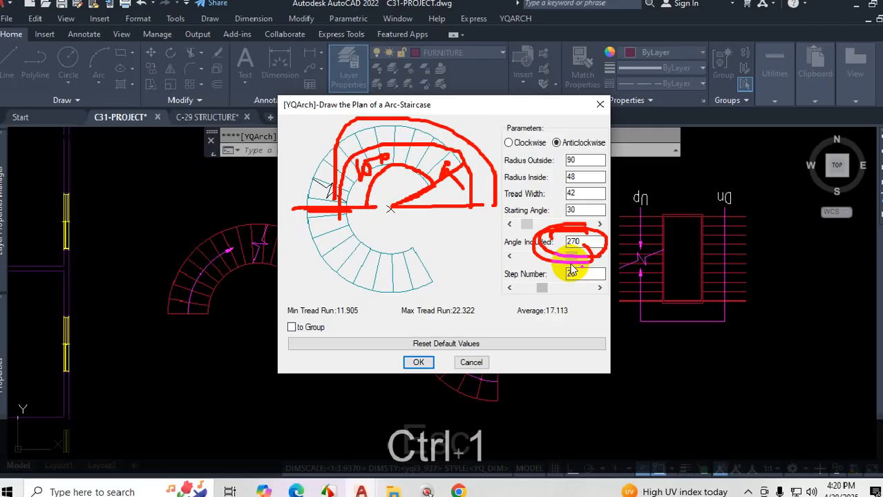
key(Escape)
Step: Set the included angle to 150 and insert the arc staircase plan to the right of the mirrored straight-flight staircase
double_click(591, 241)
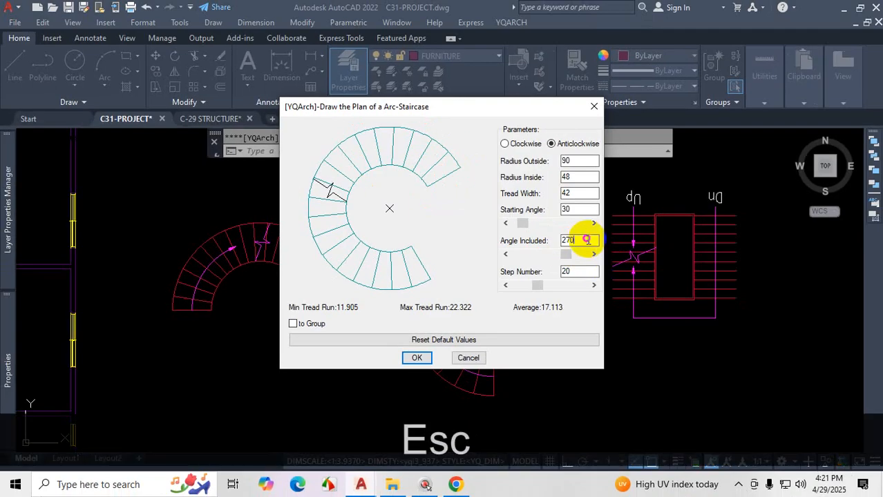
drag(587, 240, 549, 241)
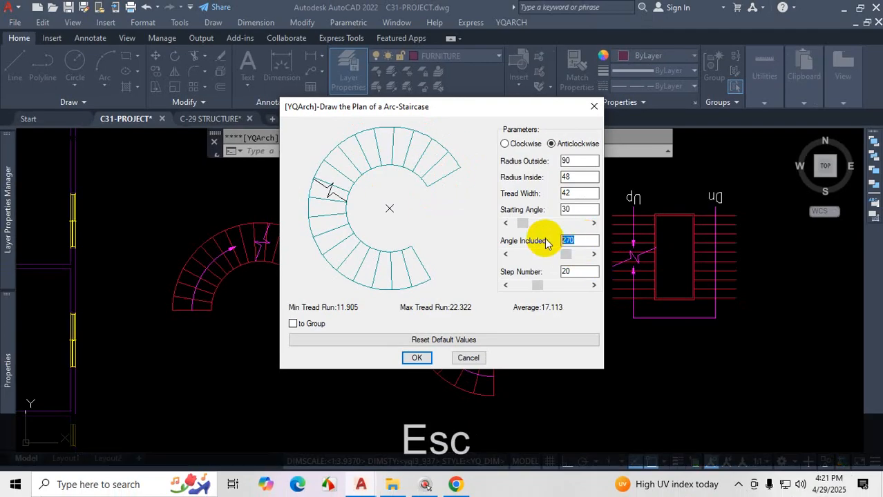
text(150)
click(572, 271)
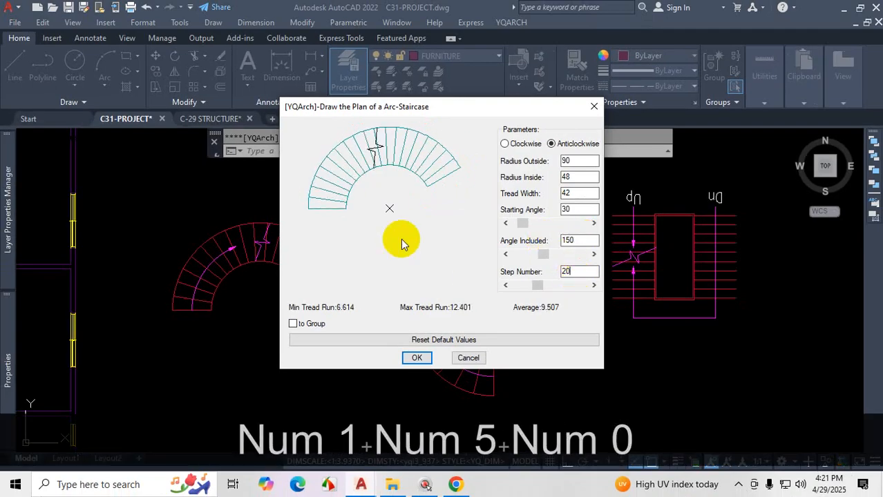
click(417, 357)
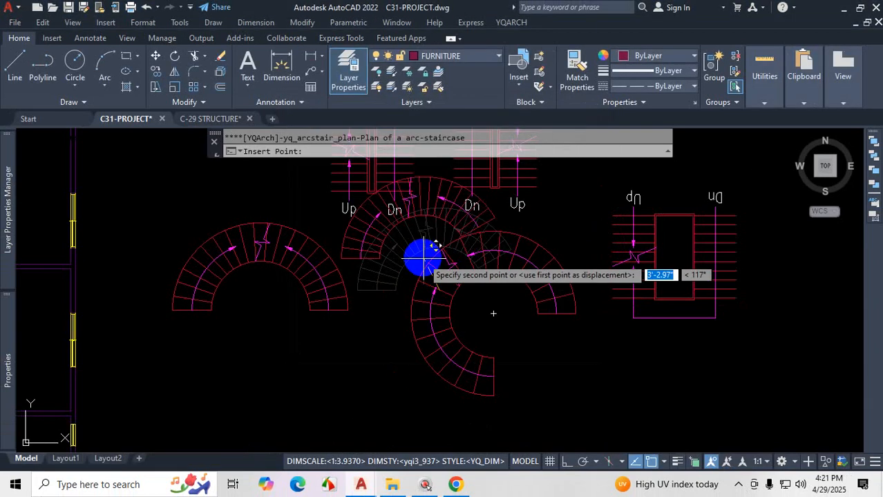
scroll(469, 290, down, 3)
scroll(591, 305, up, 3)
click(591, 307)
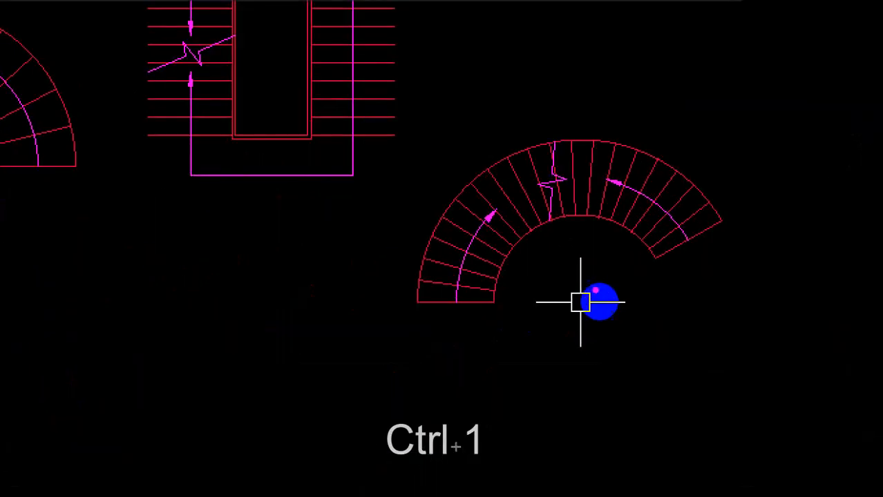
Step: Examine the inserted 150-degree staircase, comparing its first step's angle from the centre's horizontal axis with its end and a start below that axis
drag(595, 307, 660, 268)
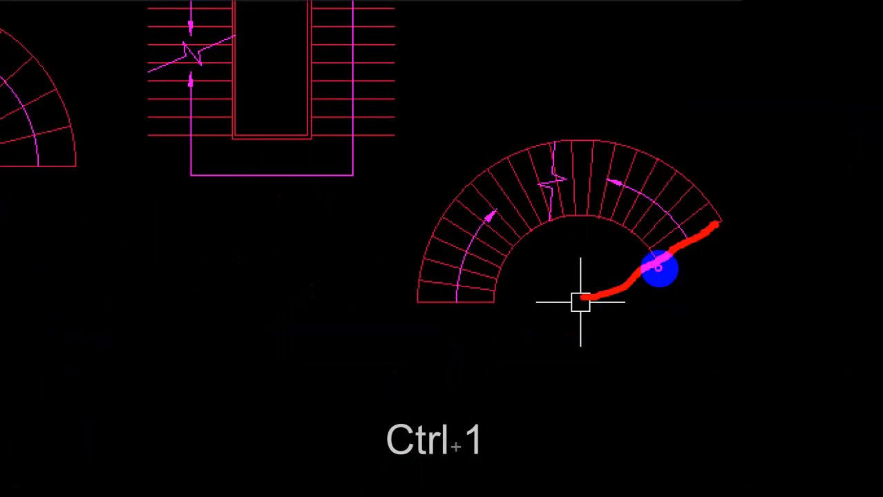
drag(597, 301, 733, 296)
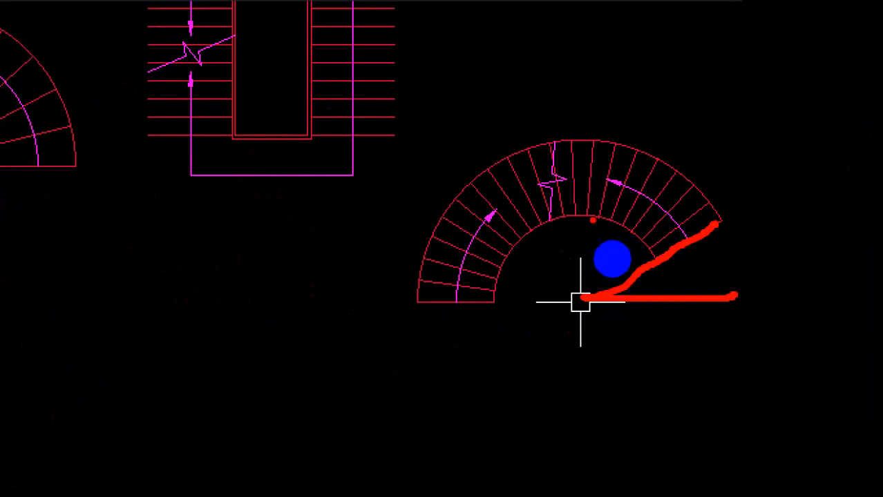
drag(514, 311, 552, 308)
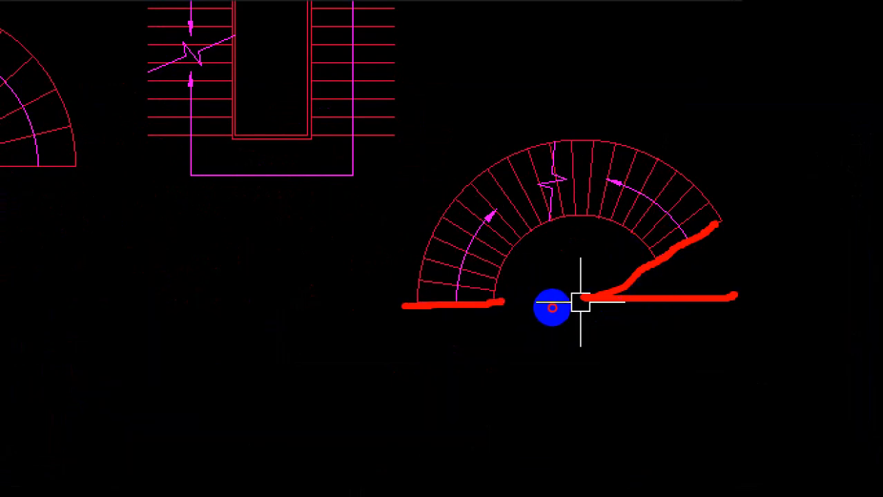
key(Escape)
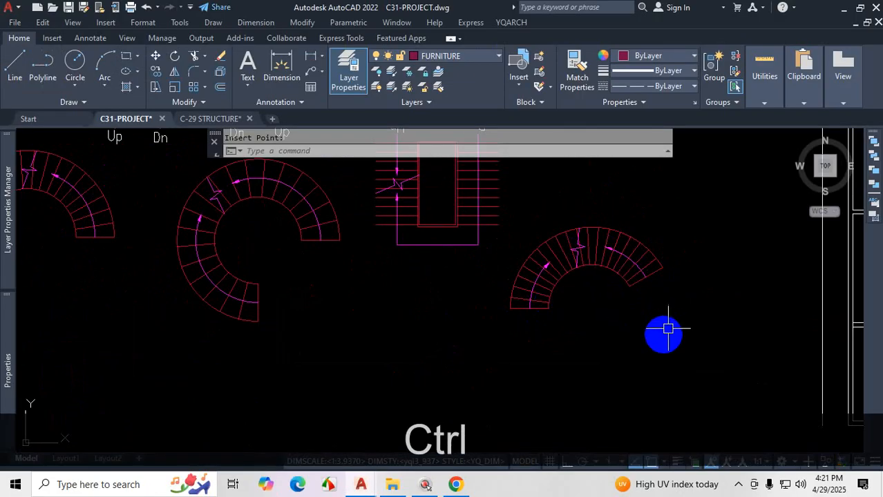
key(ctrl+1)
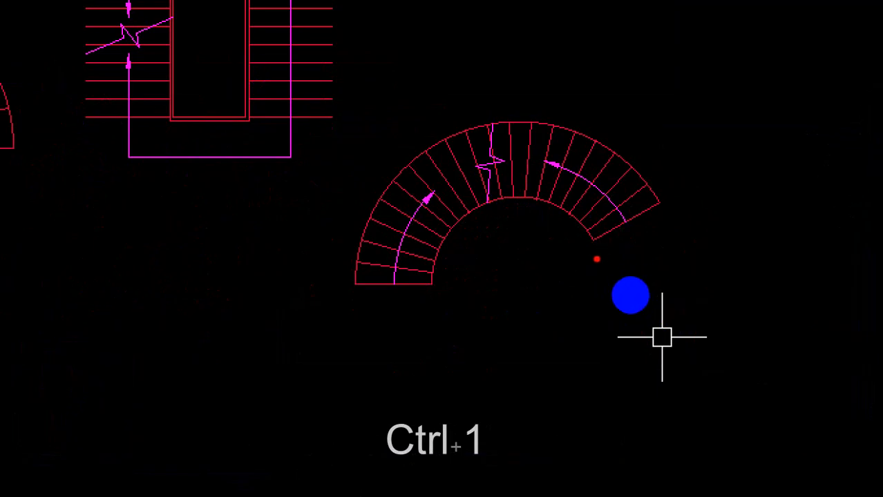
drag(591, 268, 698, 263)
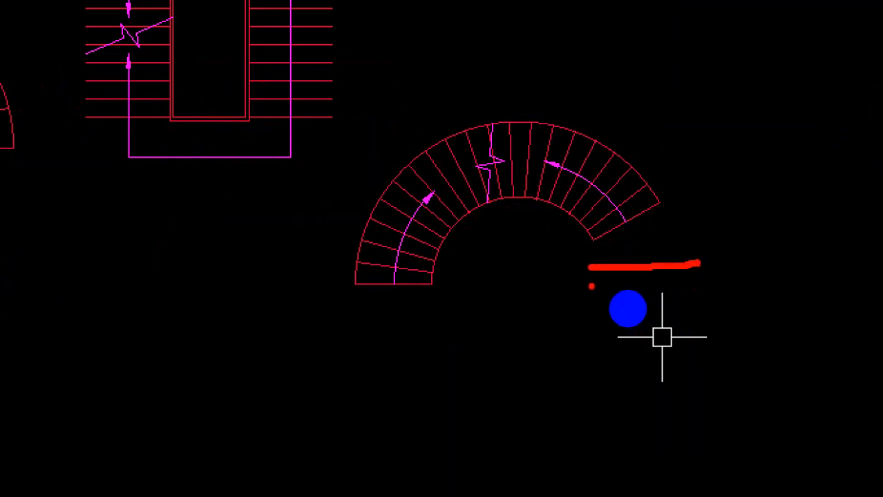
drag(524, 274, 703, 319)
drag(650, 208, 523, 267)
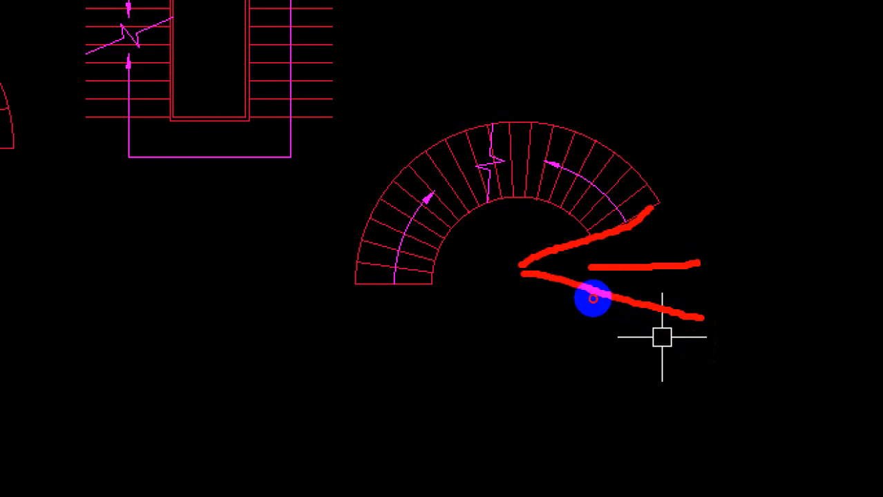
key(Escape)
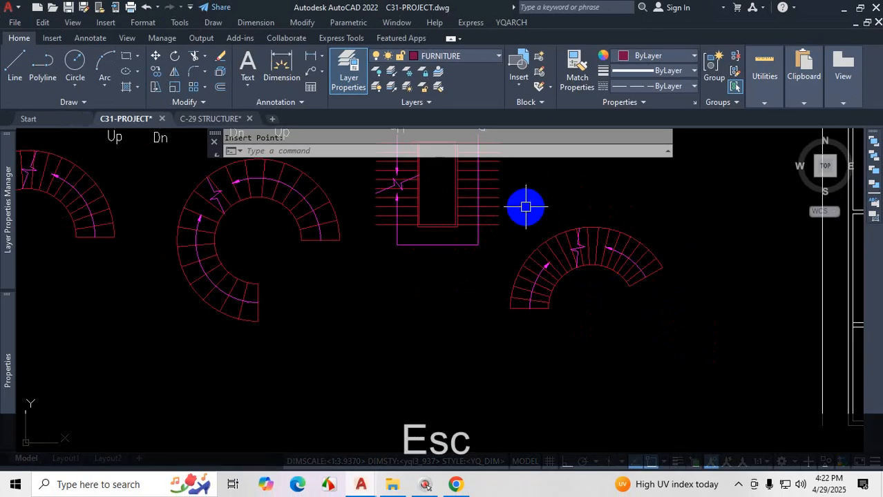
Step: Start another arc staircase plan
click(515, 22)
mouse_move(566, 90)
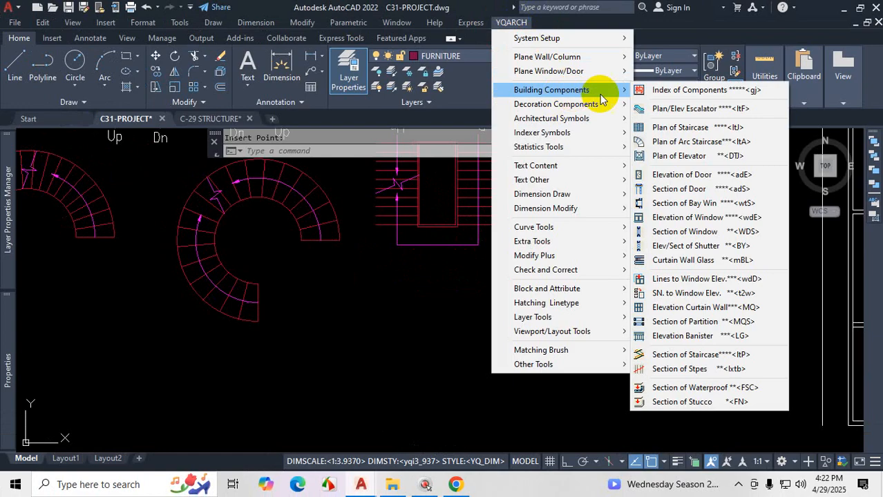
click(667, 141)
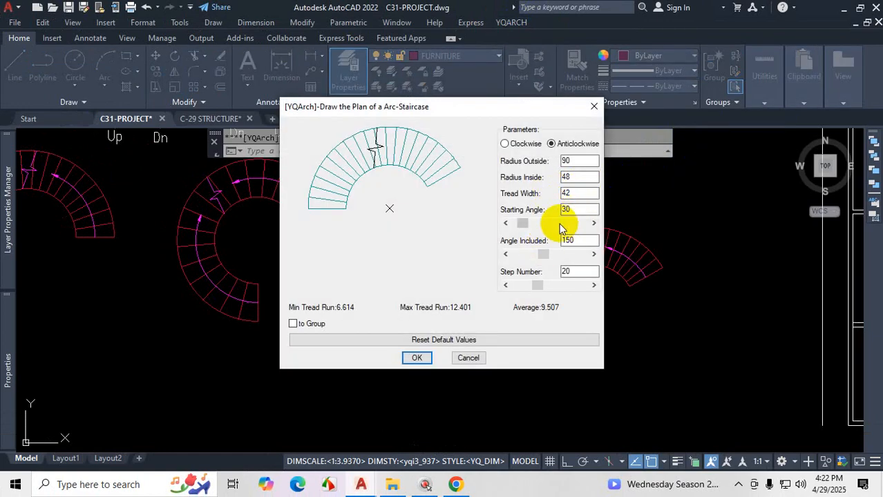
Step: Examine in the preview where the inner and outer arcs would reach if the staircase started below the horizontal axis
key(ctrl+1)
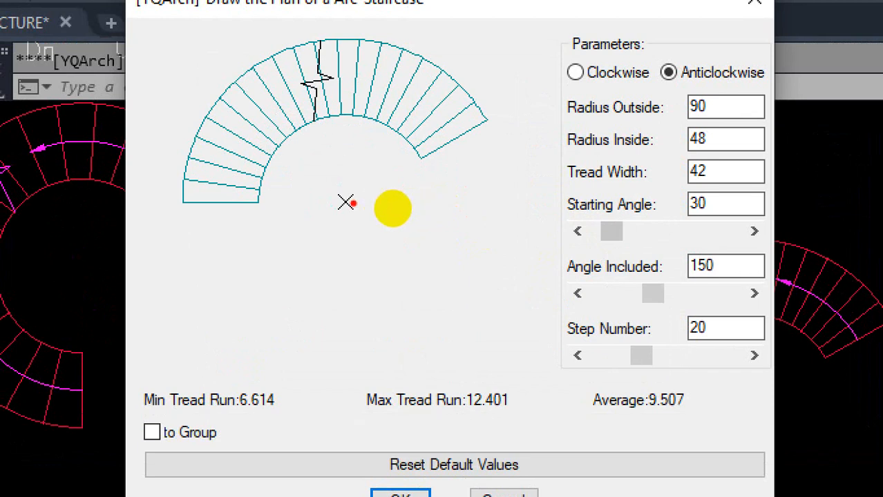
drag(349, 205, 569, 199)
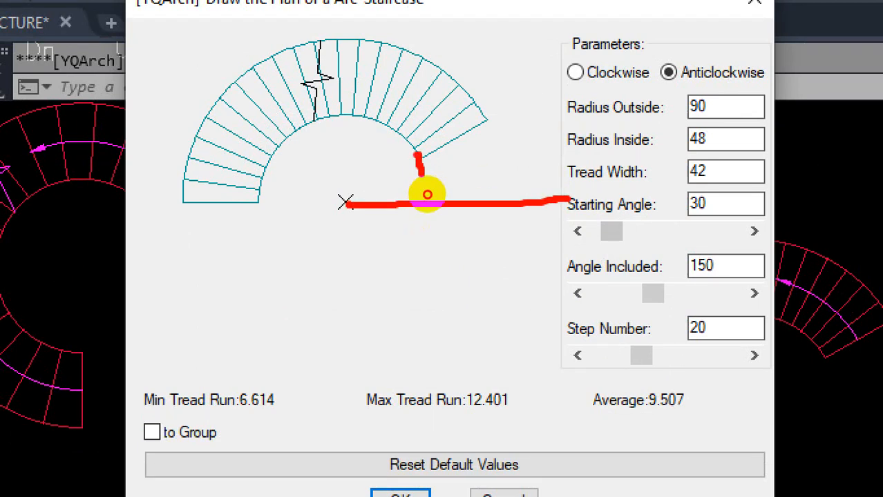
drag(339, 206, 506, 282)
click(489, 160)
mouse_move(477, 102)
mouse_down()
mouse_move(492, 162)
mouse_move(496, 250)
mouse_up()
mouse_move(406, 244)
mouse_down()
mouse_move(502, 261)
mouse_move(346, 220)
mouse_up()
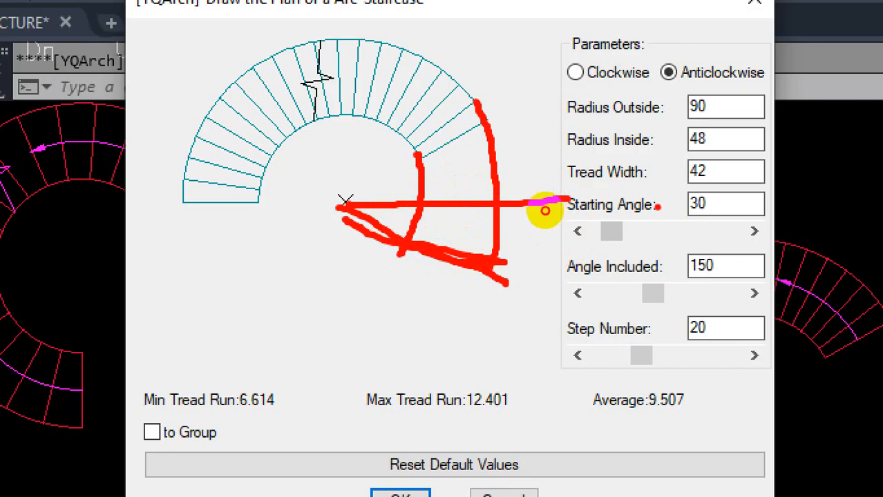
key(ctrl+1)
key(Escape)
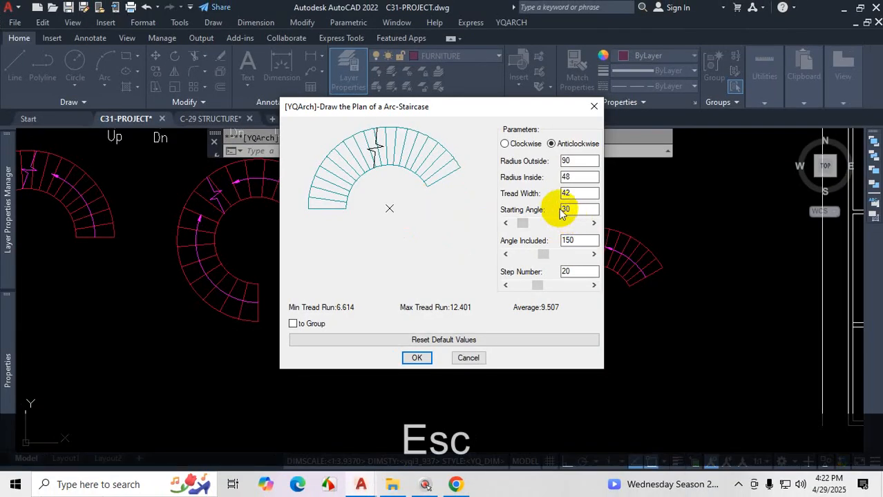
Step: Set the arc staircase's starting angle to 330 and its included angle to 210
text(3)
click(590, 241)
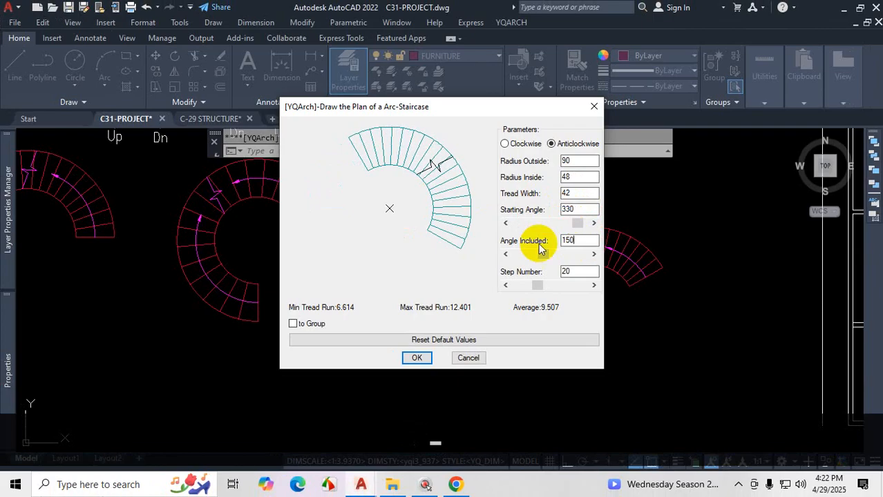
key(ctrl+1)
click(332, 208)
mouse_move(271, 208)
mouse_down()
mouse_move(378, 212)
mouse_move(288, 208)
mouse_move(357, 199)
mouse_move(343, 207)
mouse_up()
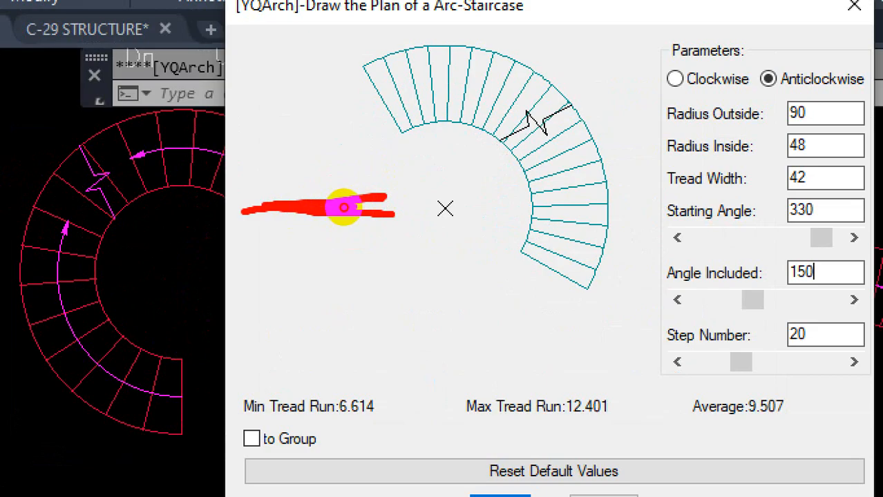
key(Escape)
double_click(565, 240)
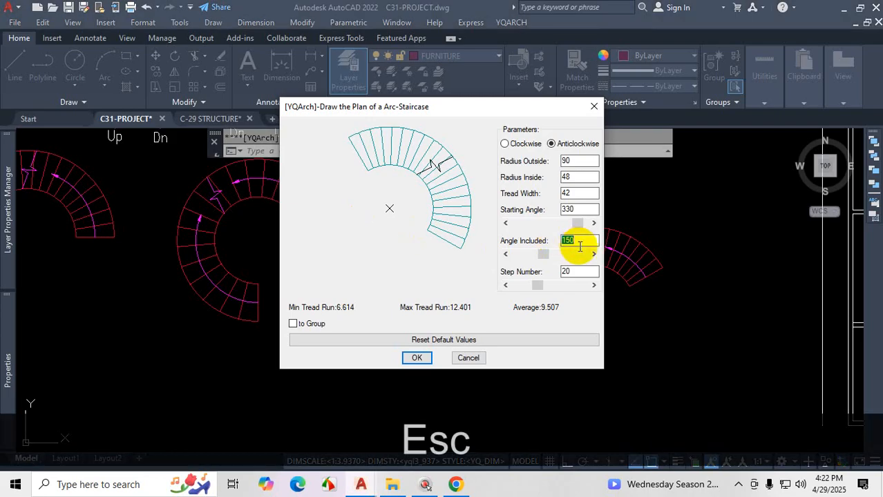
click(581, 246)
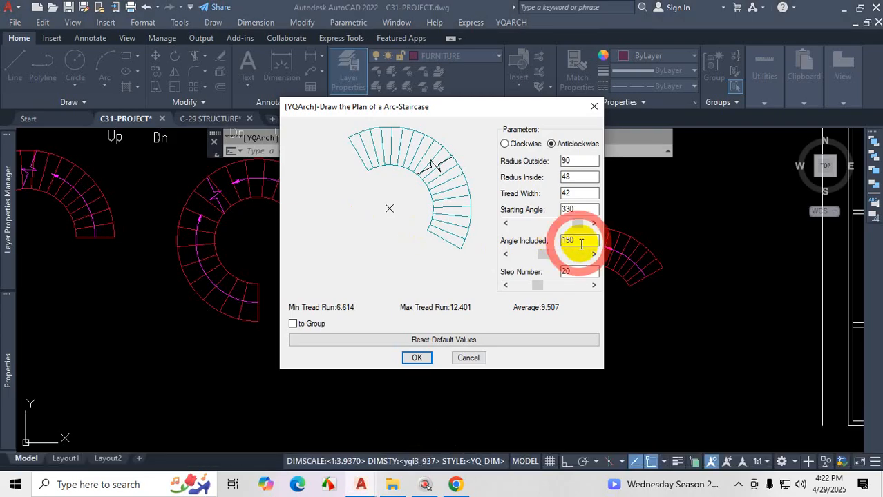
drag(580, 243, 549, 247)
text(210)
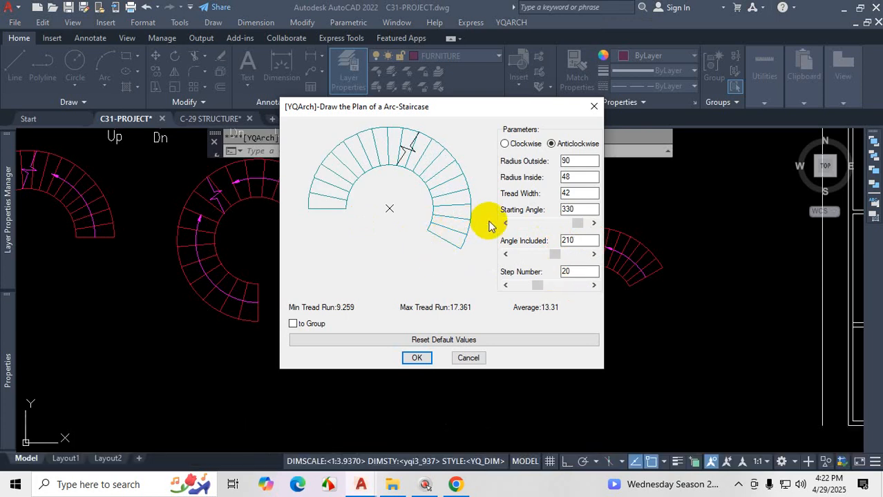
Step: Examine in the preview how the starting angle is measured anticlockwise from the centre's horizontal axis round to the first step below it
key(ctrl+1)
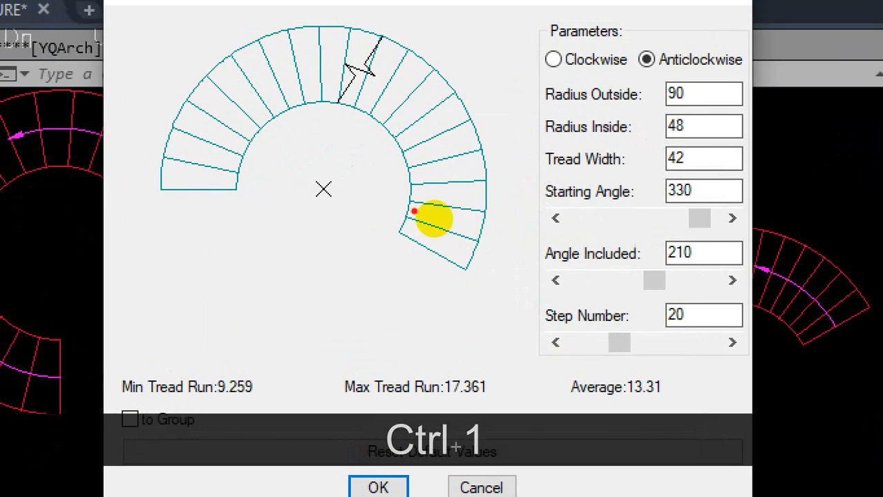
mouse_move(323, 188)
mouse_down()
mouse_move(489, 188)
mouse_move(379, 82)
mouse_move(214, 156)
mouse_move(261, 257)
mouse_move(398, 278)
mouse_up()
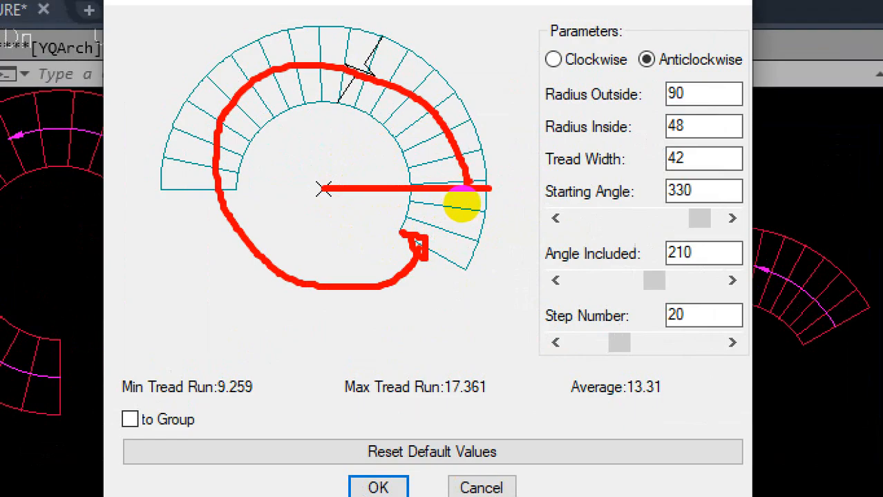
mouse_move(323, 188)
mouse_down()
mouse_move(453, 242)
mouse_move(496, 271)
mouse_up()
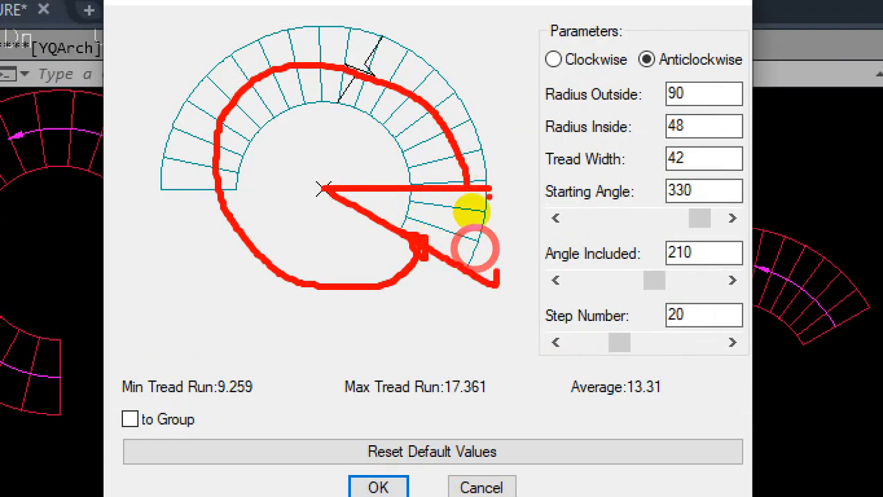
drag(465, 228, 460, 264)
drag(508, 209, 508, 206)
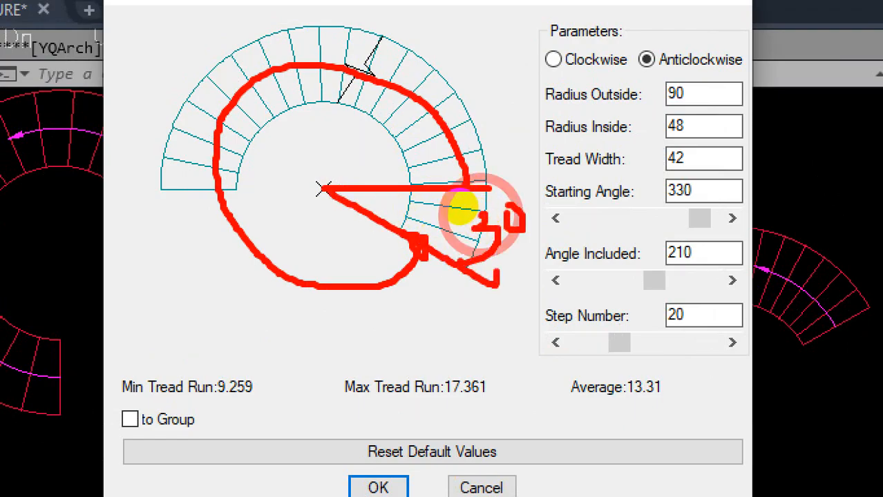
click(459, 203)
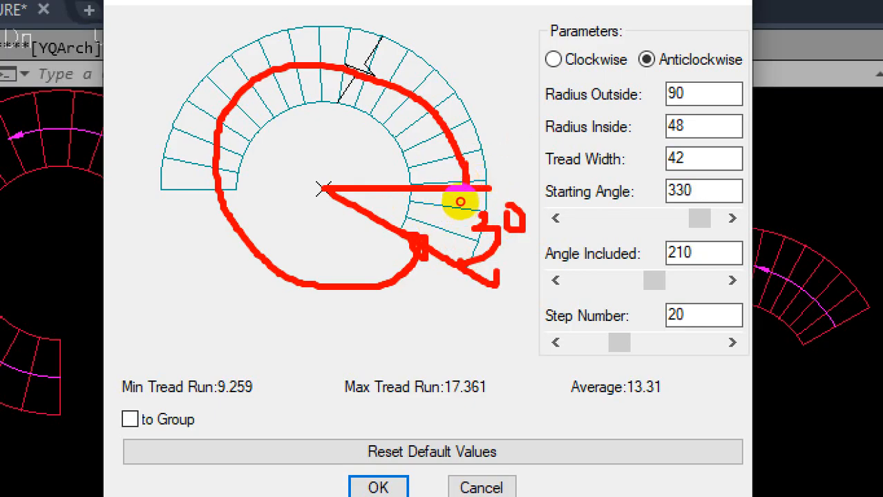
drag(467, 185, 440, 111)
mouse_move(402, 148)
mouse_down()
mouse_move(315, 197)
mouse_move(404, 247)
mouse_move(429, 241)
mouse_up()
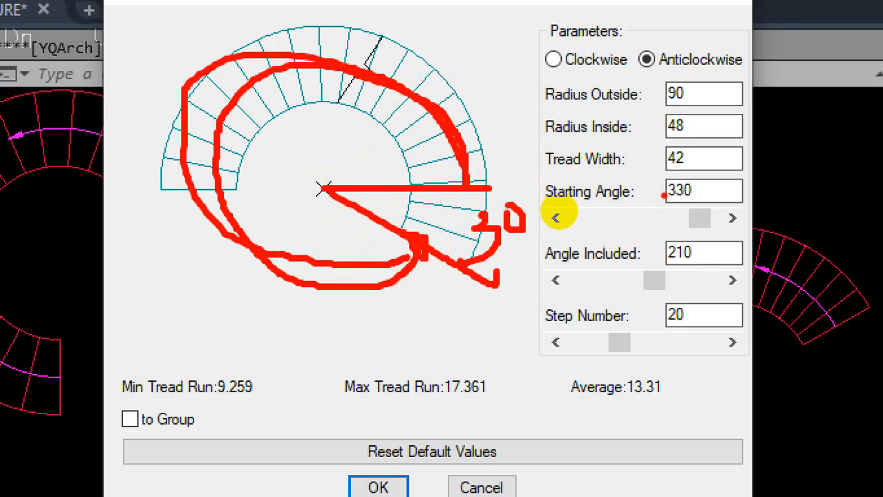
drag(322, 176, 576, 82)
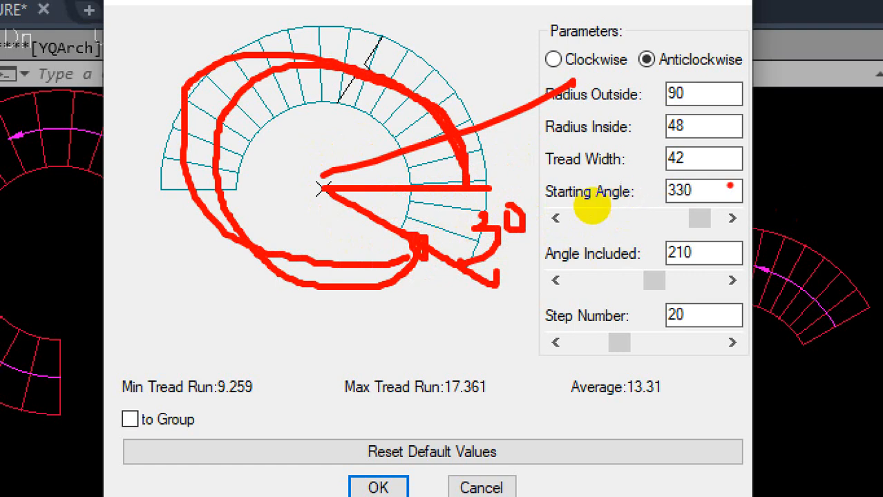
drag(698, 188, 726, 194)
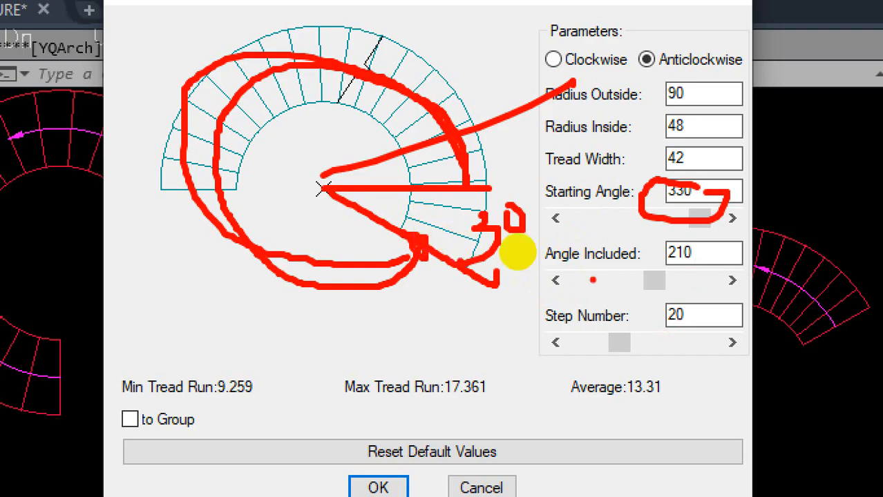
key(Escape)
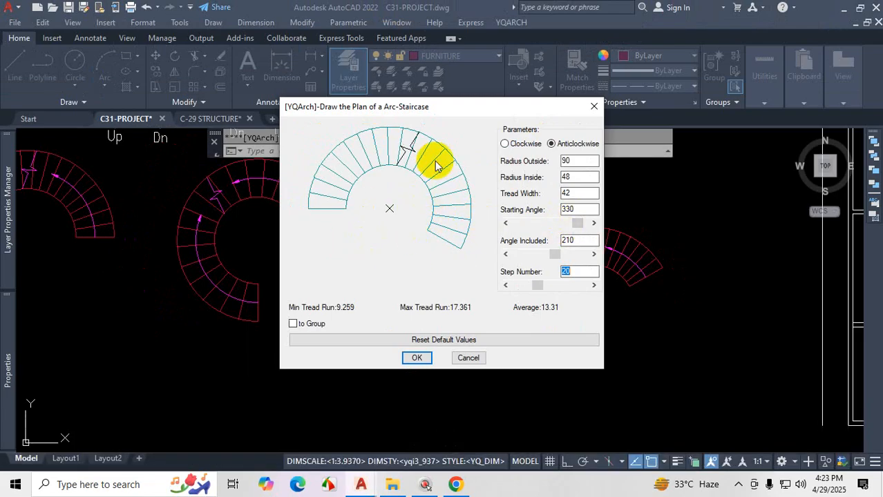
Step: Set the starting angle to 0 and the included angle to 360, and insert the full-circle staircase below the other arc staircases
drag(593, 213, 521, 215)
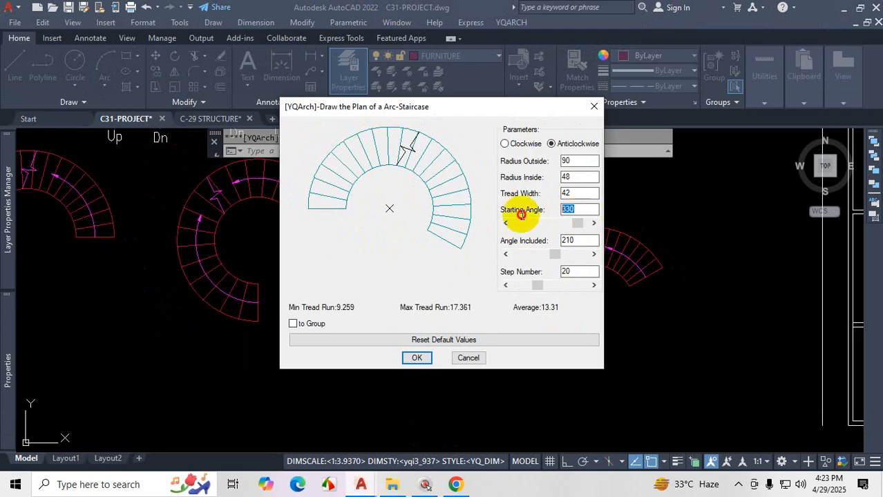
text(0)
drag(571, 237, 538, 250)
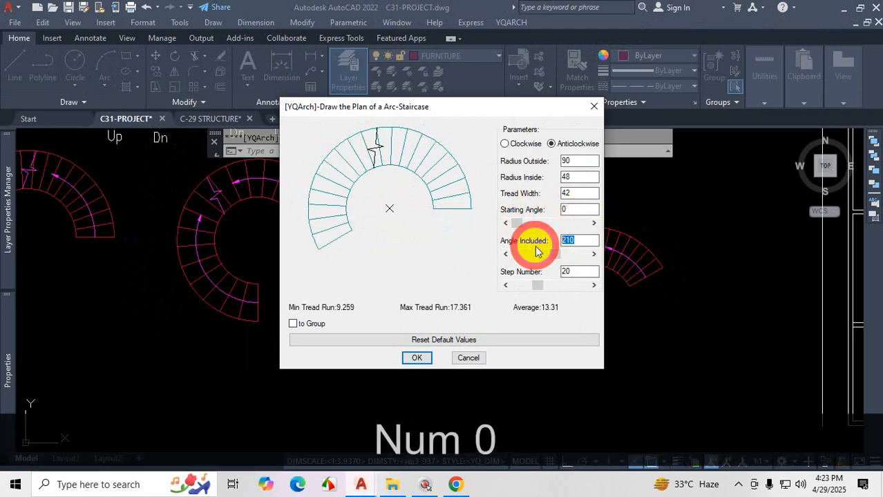
text(360)
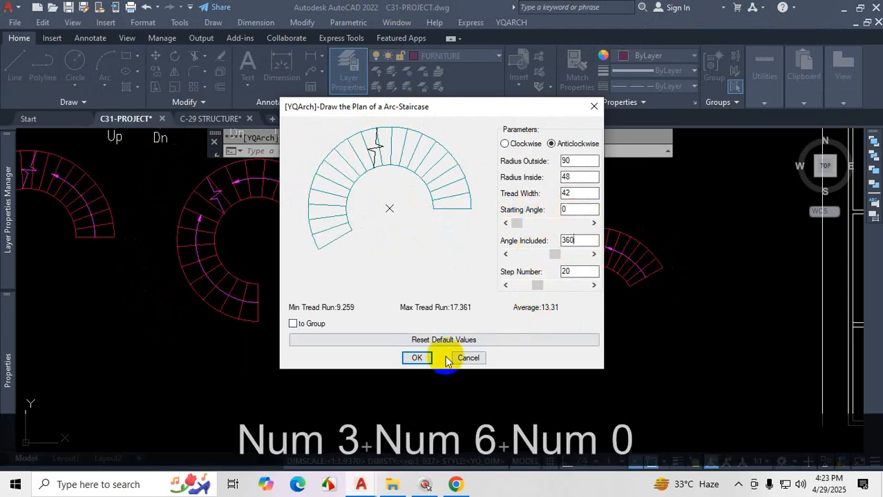
click(419, 356)
scroll(499, 291, down, 4)
scroll(543, 325, up, 4)
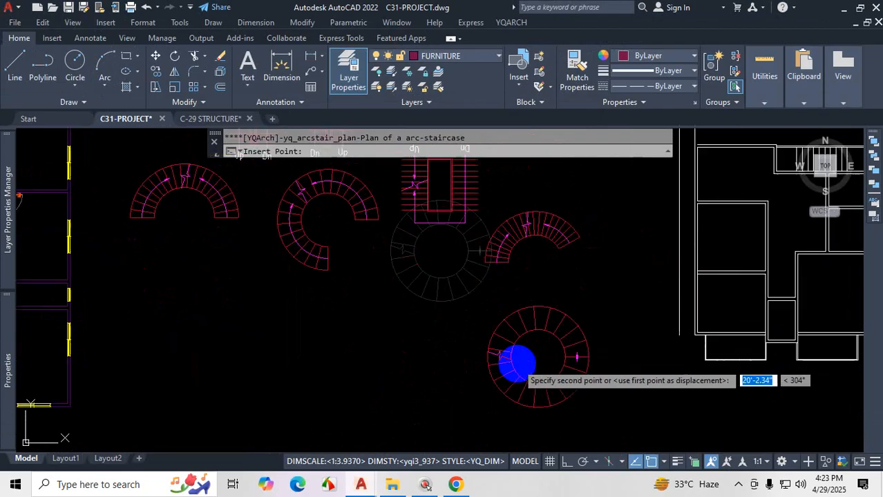
click(453, 358)
key(Escape)
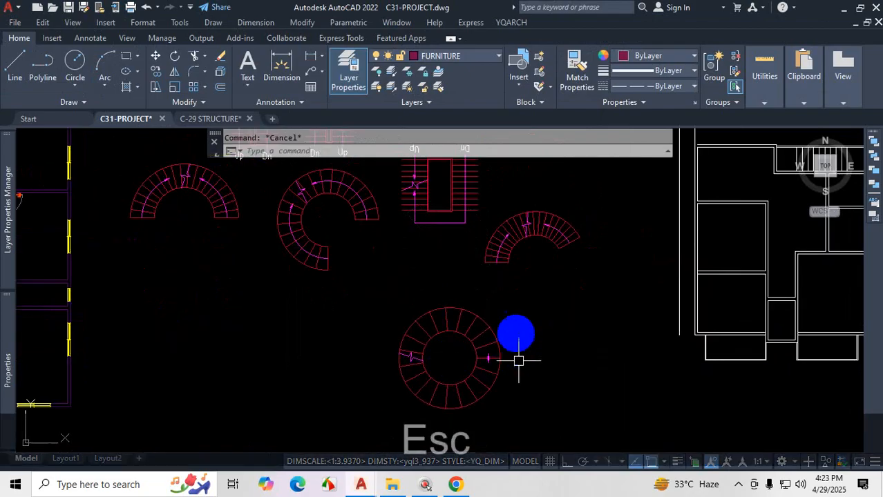
scroll(518, 334, down, 2)
scroll(497, 366, up, 2)
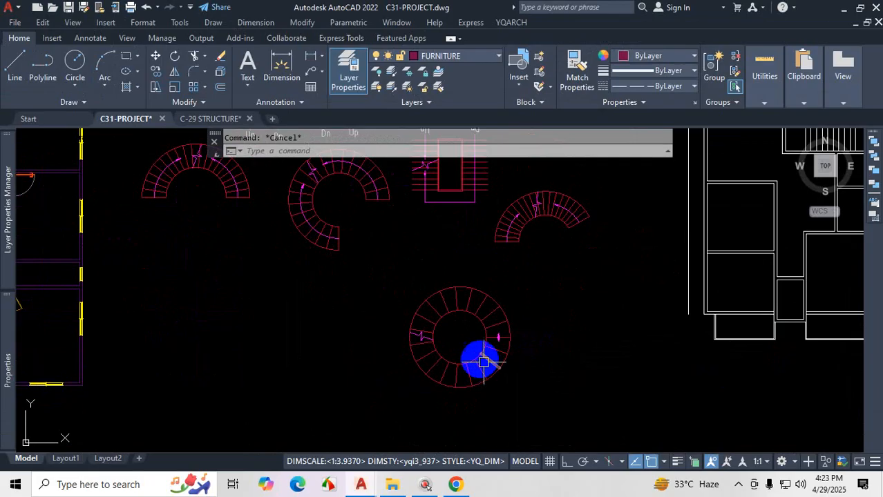
click(739, 487)
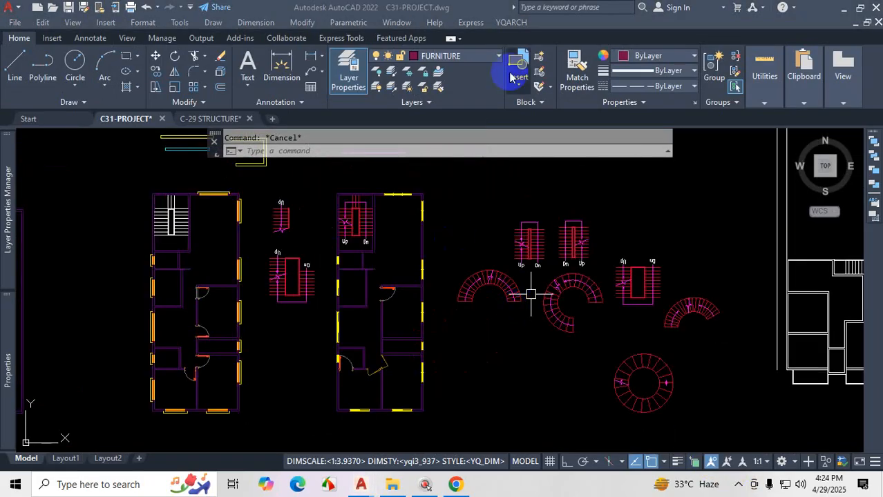
Step: Insert a clockwise arc staircase plan with an included angle of 180 between the furnished floor plan and the full-circle staircase
click(520, 23)
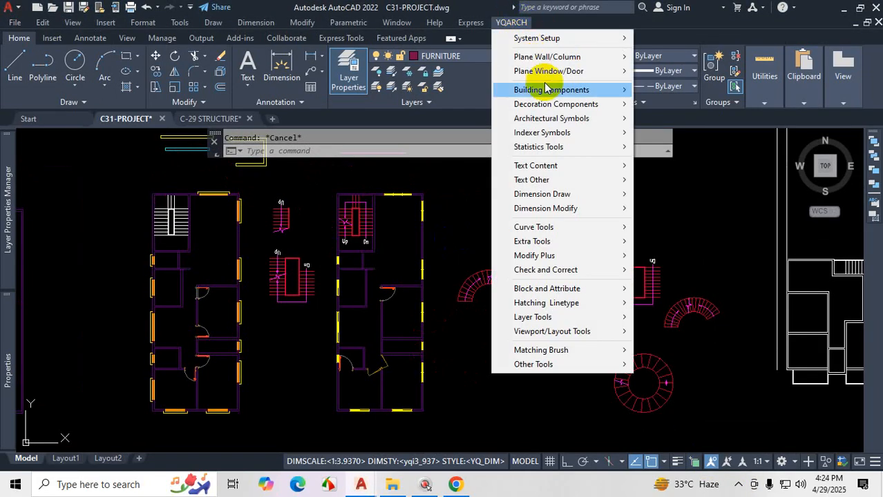
mouse_move(564, 91)
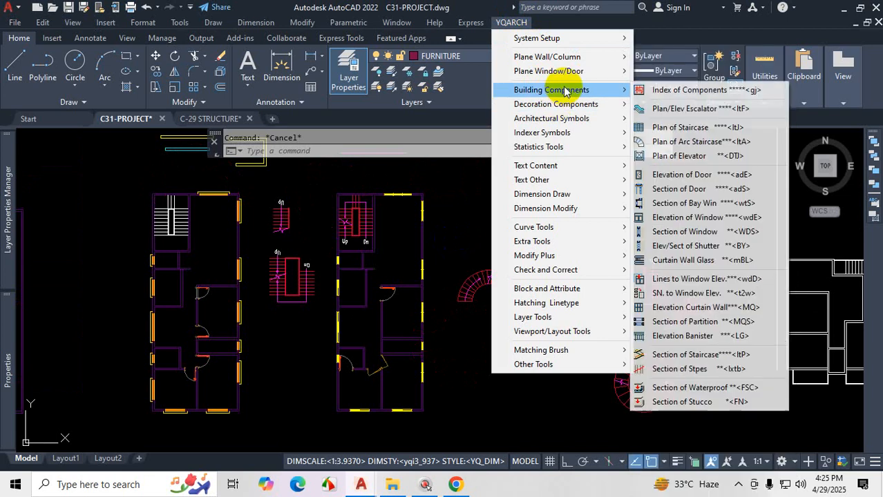
click(698, 142)
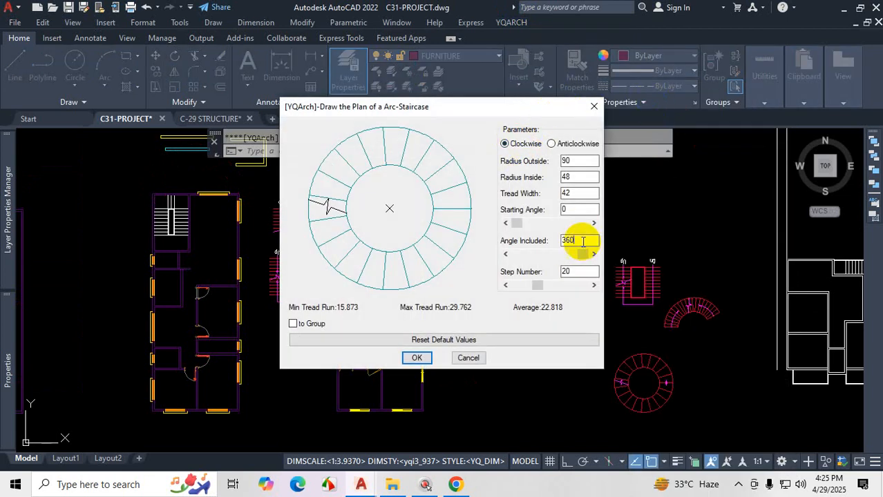
drag(582, 241, 567, 241)
text(180)
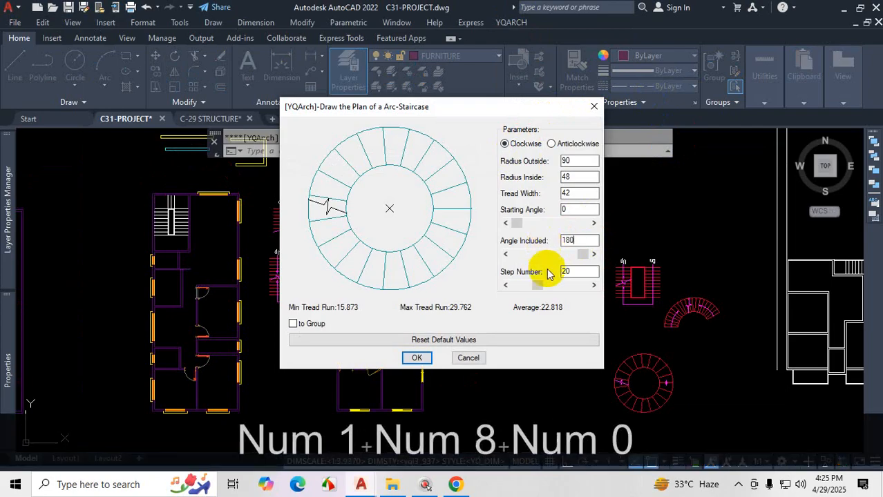
click(417, 358)
scroll(469, 329, down, 3)
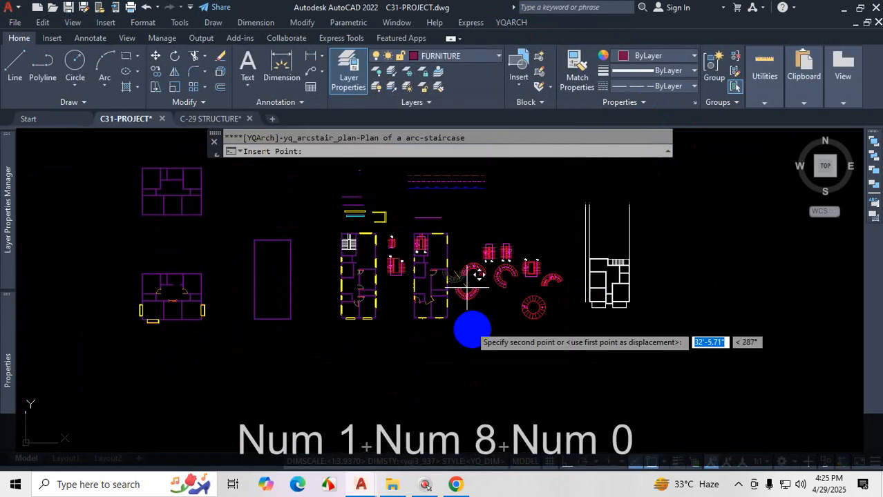
scroll(477, 305, up, 5)
click(482, 269)
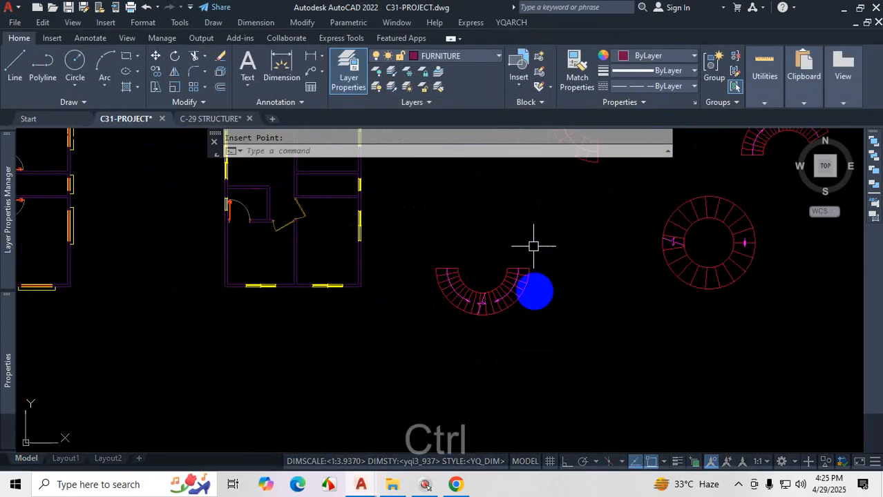
key(ctrl+1)
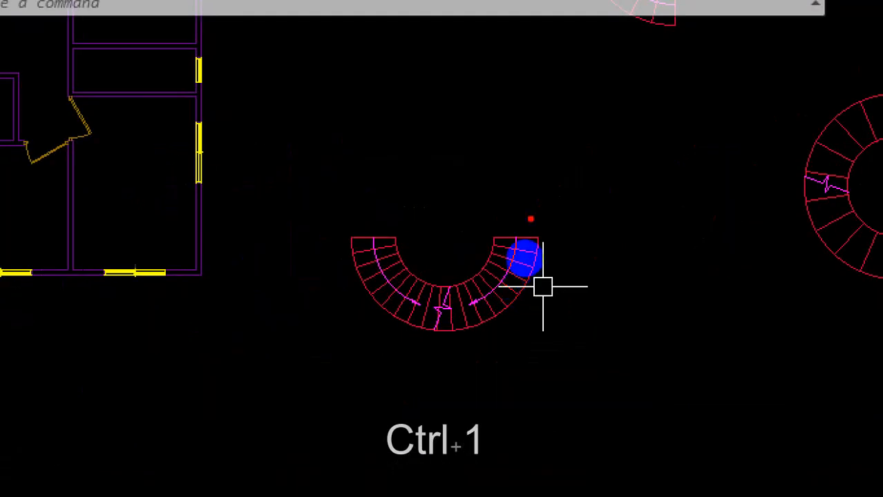
mouse_move(530, 219)
mouse_down()
mouse_move(515, 290)
mouse_move(370, 243)
mouse_up()
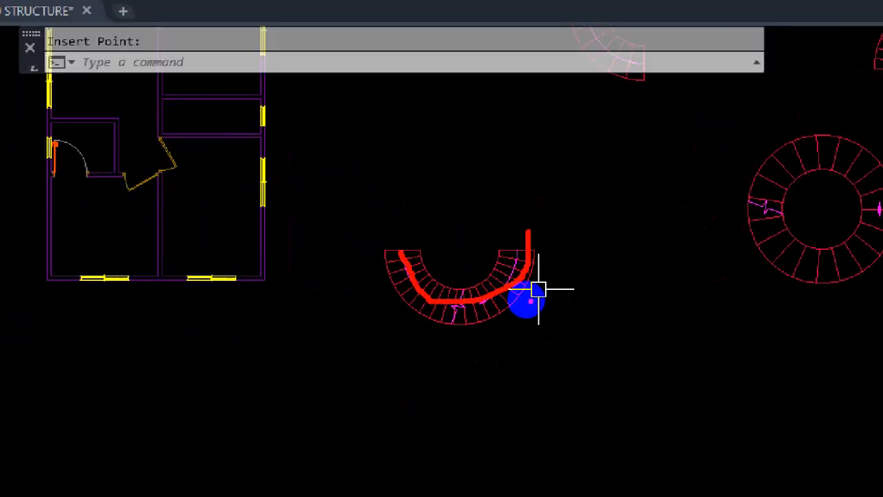
key(Escape)
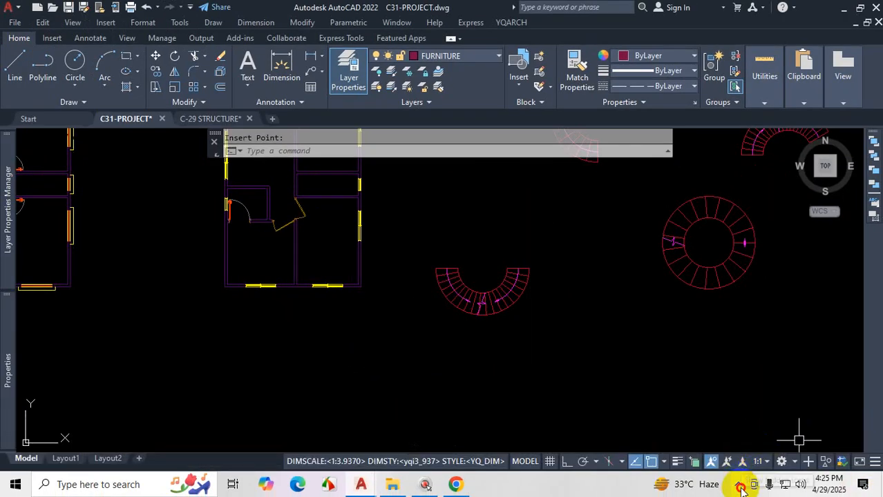
click(739, 485)
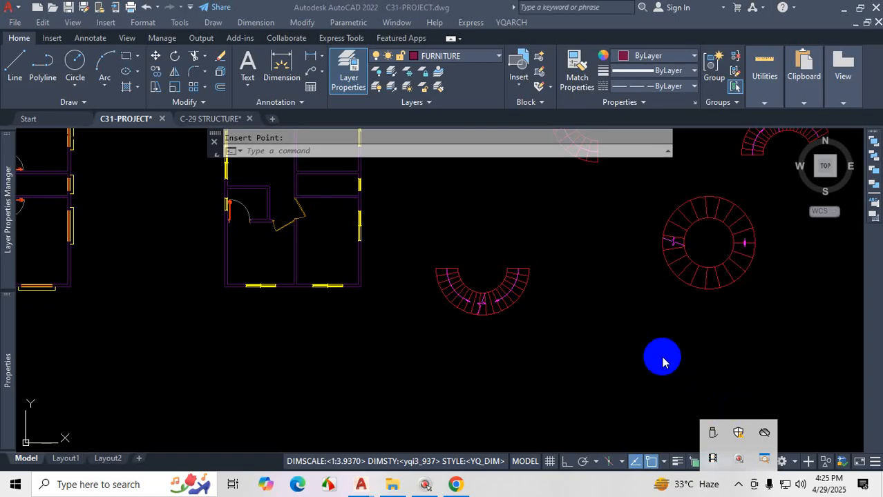
click(589, 341)
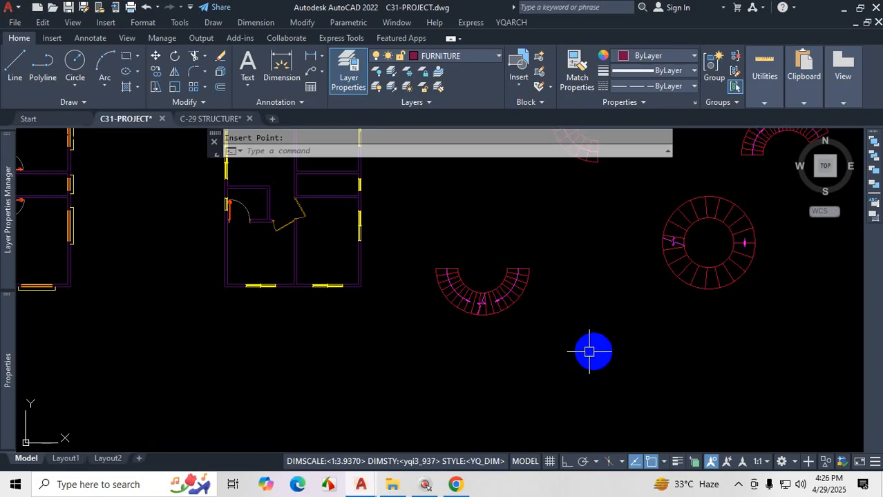
Step: Examine the inner radius and outer extent of the upper semicircular arc staircase beside the furnished floor plan, reading them from its centre
scroll(591, 354, down, 4)
scroll(593, 347, up, 8)
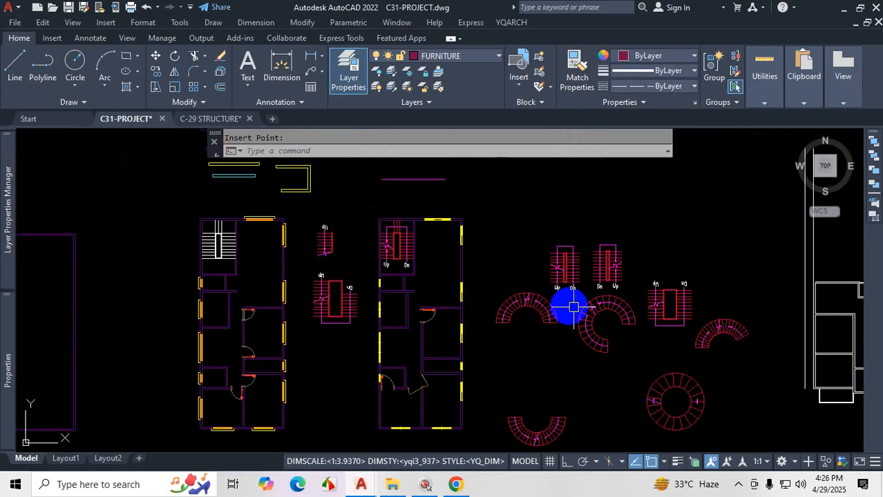
key(ctrl+1)
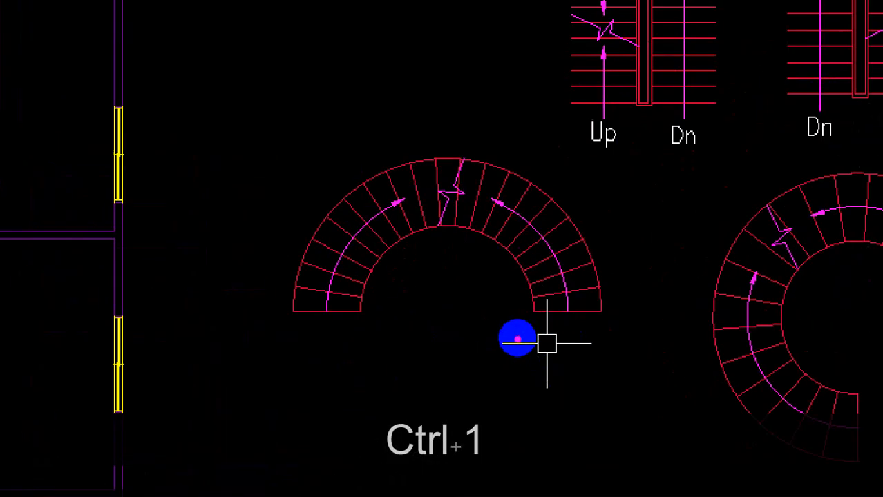
mouse_move(415, 331)
mouse_down()
mouse_move(420, 355)
mouse_move(481, 326)
mouse_move(520, 323)
mouse_move(520, 310)
mouse_move(532, 313)
mouse_up()
drag(449, 293, 446, 337)
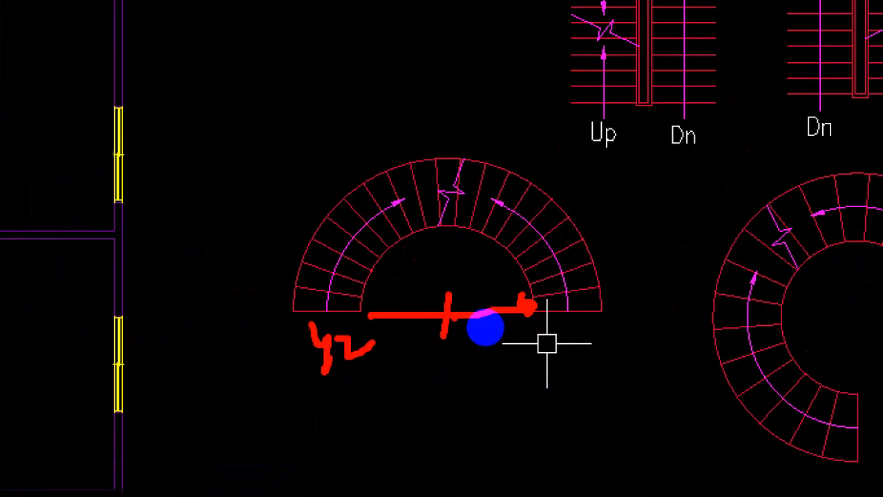
mouse_move(448, 317)
mouse_down()
mouse_move(509, 261)
mouse_move(506, 285)
mouse_up()
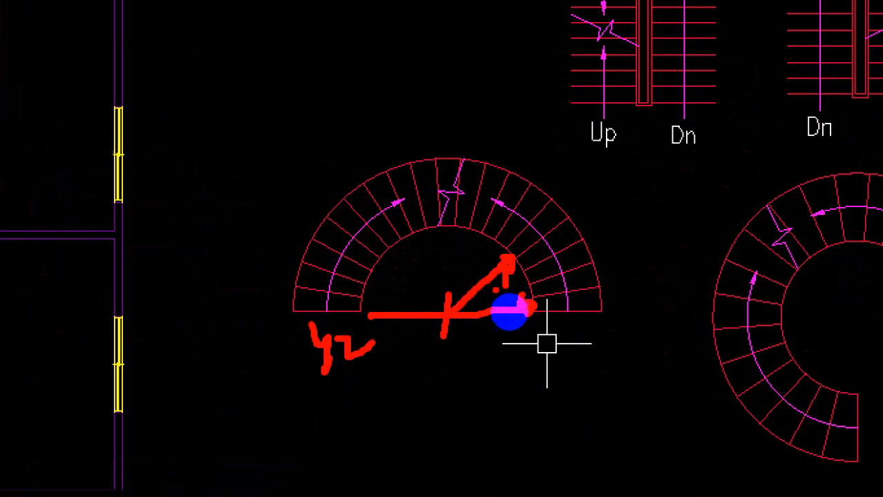
mouse_move(459, 318)
mouse_down()
mouse_move(608, 305)
mouse_move(599, 323)
mouse_up()
drag(586, 293, 588, 317)
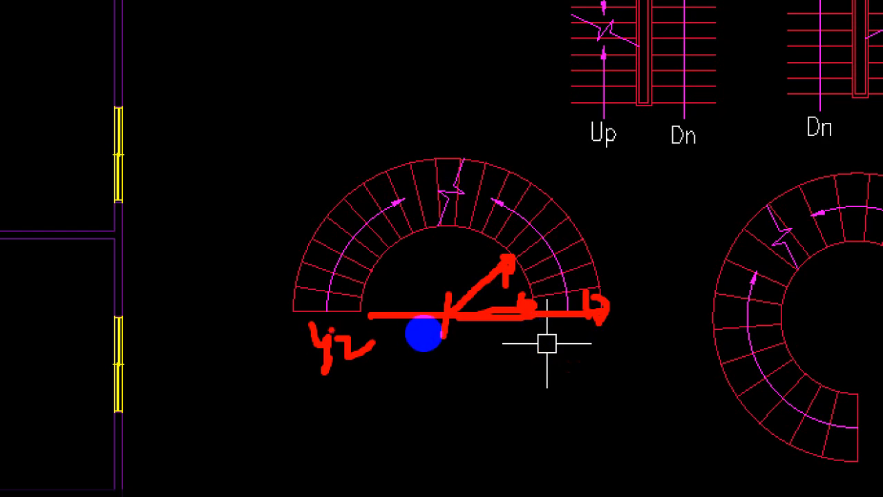
mouse_move(318, 327)
mouse_down()
mouse_move(384, 385)
mouse_move(381, 347)
mouse_up()
drag(371, 315, 293, 315)
drag(297, 306, 295, 308)
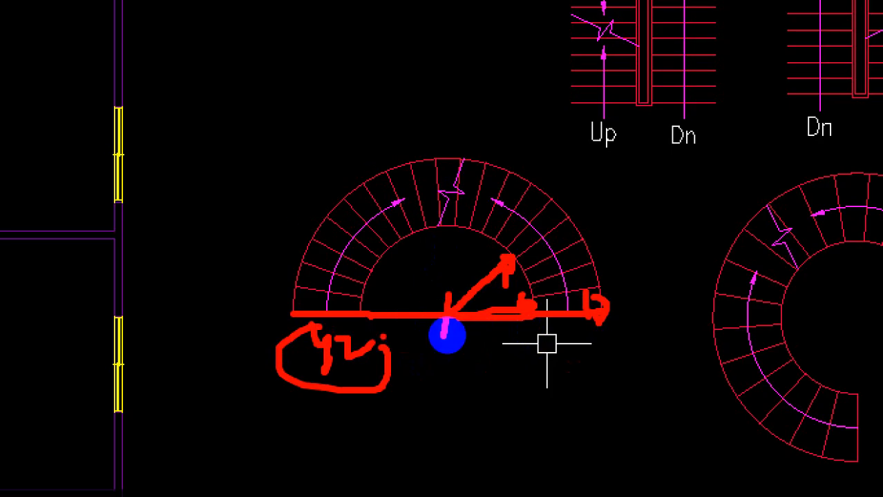
drag(491, 324, 513, 303)
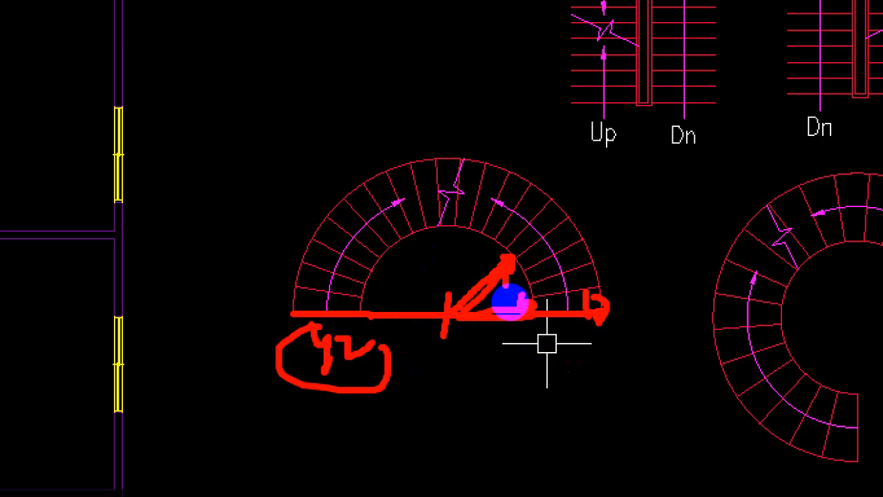
key(ctrl+1)
key(Escape)
Step: Erase the lower semicircular arc staircase between the furnished floor plan and the full-circle staircase
scroll(547, 343, down, 5)
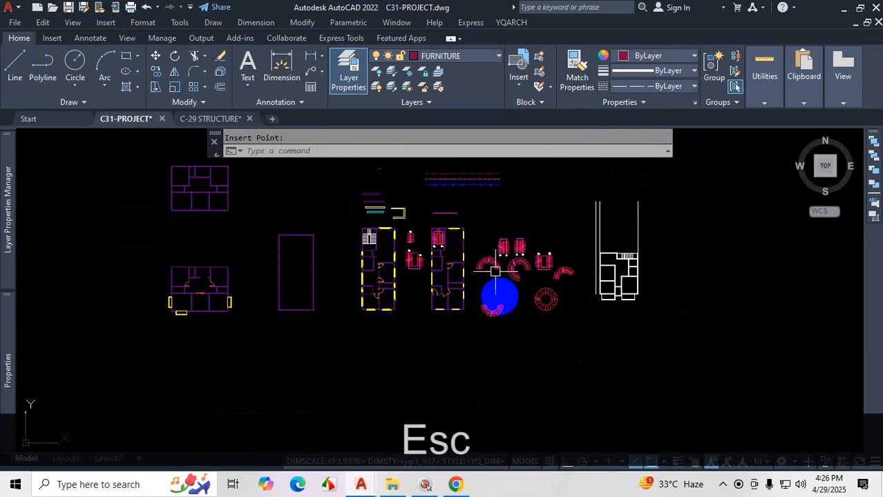
scroll(492, 324, up, 4)
click(535, 257)
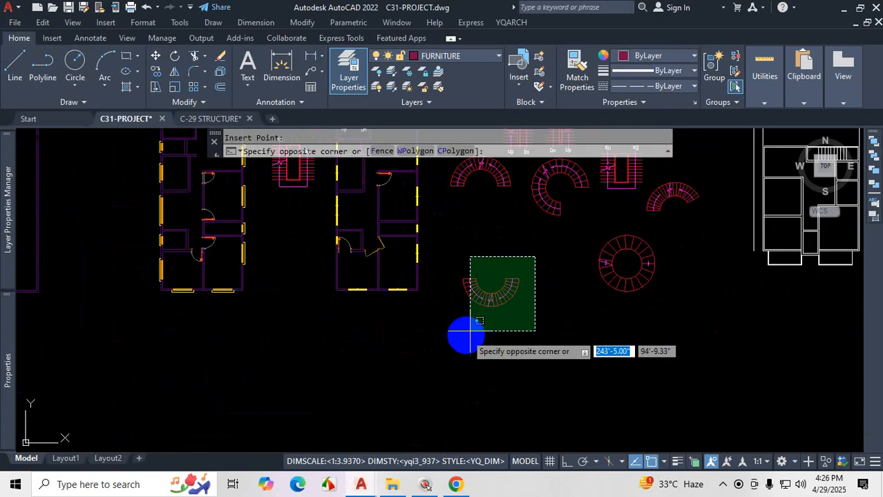
click(456, 339)
key(Delete)
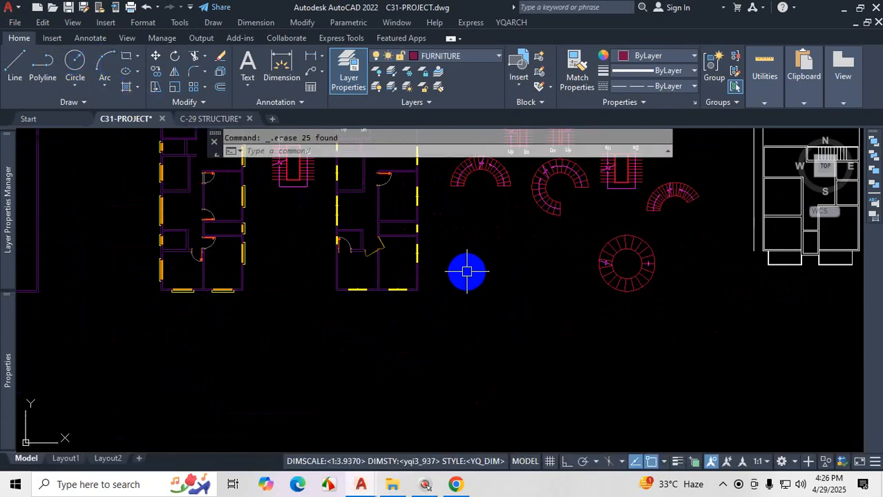
Step: Review the Circle tool's Center, Radius and Center, Diameter creation methods
scroll(482, 273, up, 2)
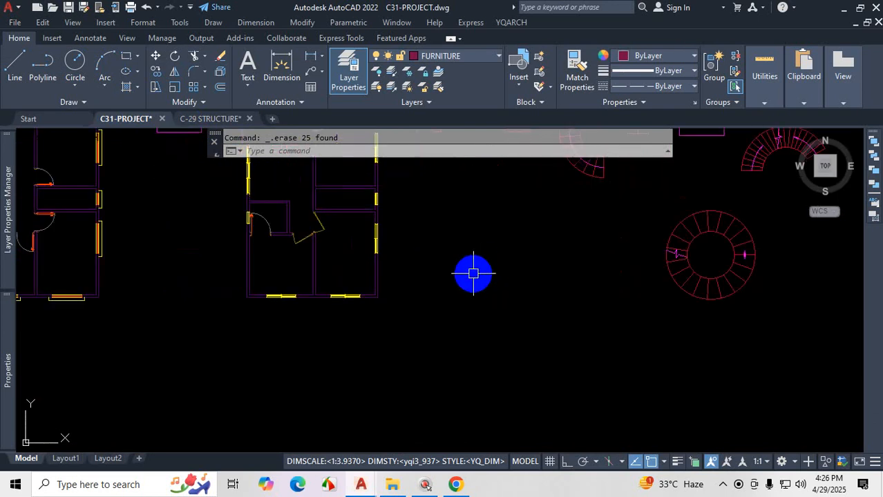
text(c)
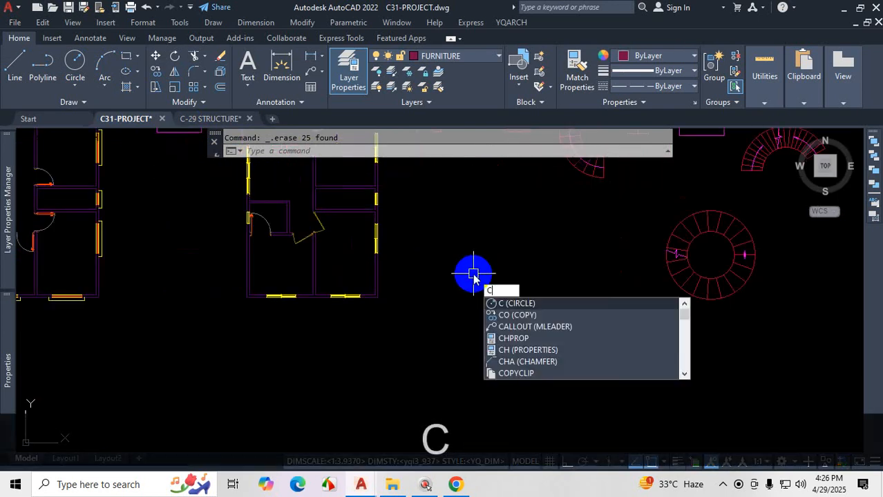
key(Return)
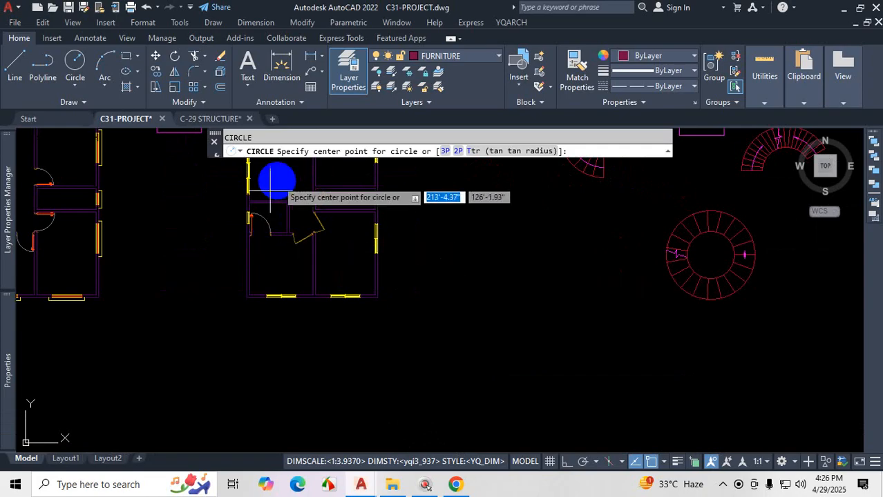
click(76, 89)
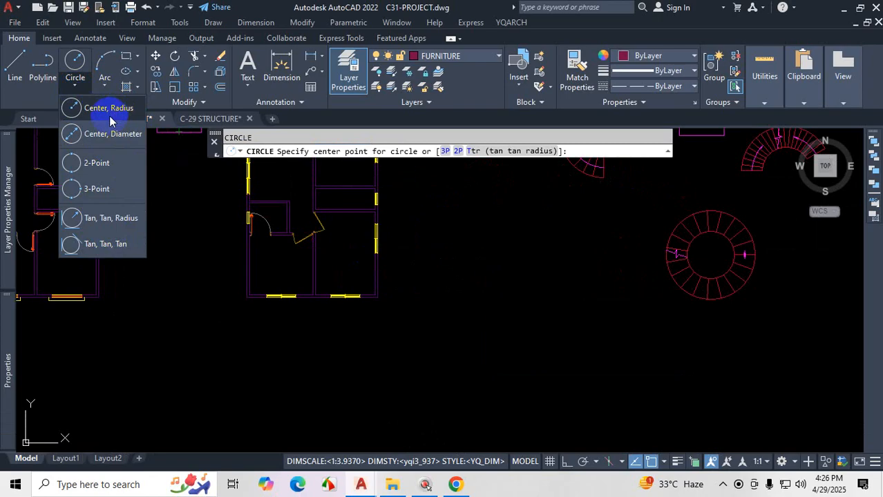
key(ctrl+1)
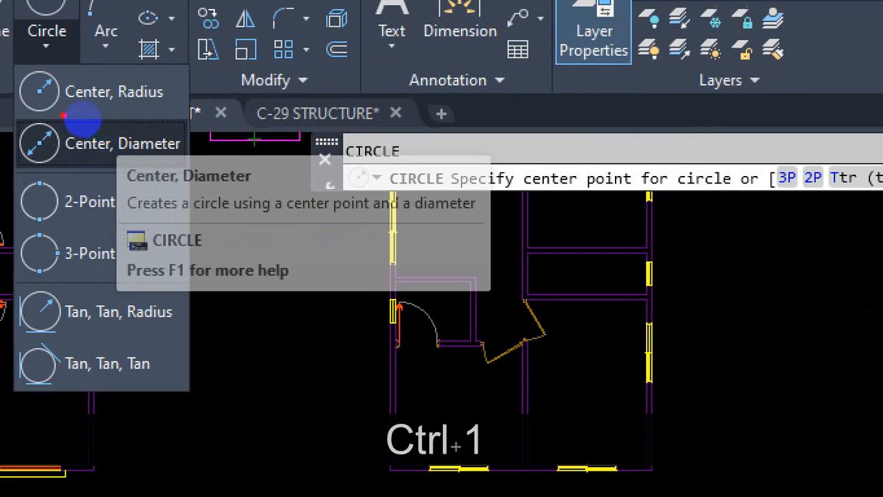
mouse_move(64, 116)
mouse_down()
mouse_move(139, 114)
mouse_move(32, 149)
mouse_move(177, 184)
mouse_move(199, 72)
mouse_move(21, 79)
mouse_move(41, 166)
mouse_up()
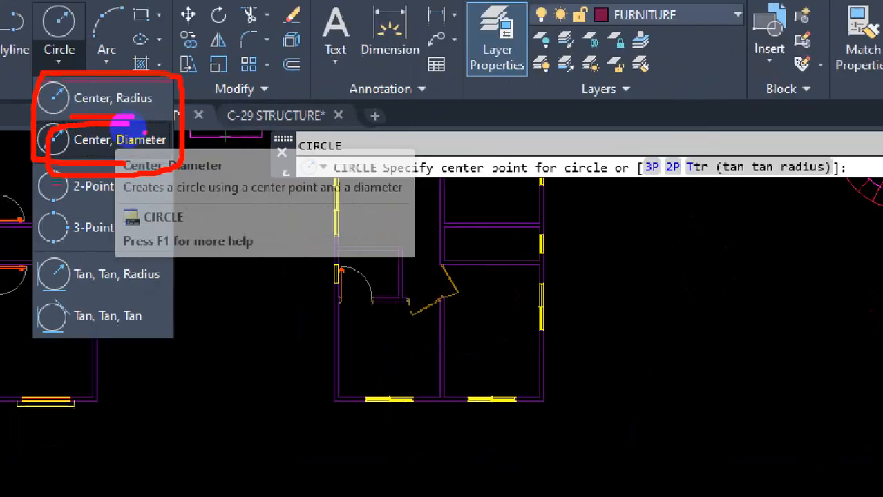
key(Escape)
key(Escape)
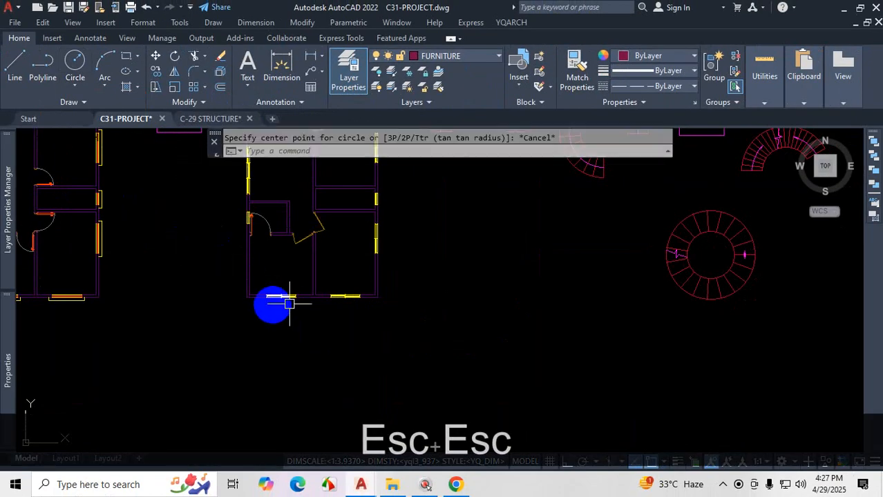
scroll(290, 304, down, 4)
scroll(453, 355, up, 2)
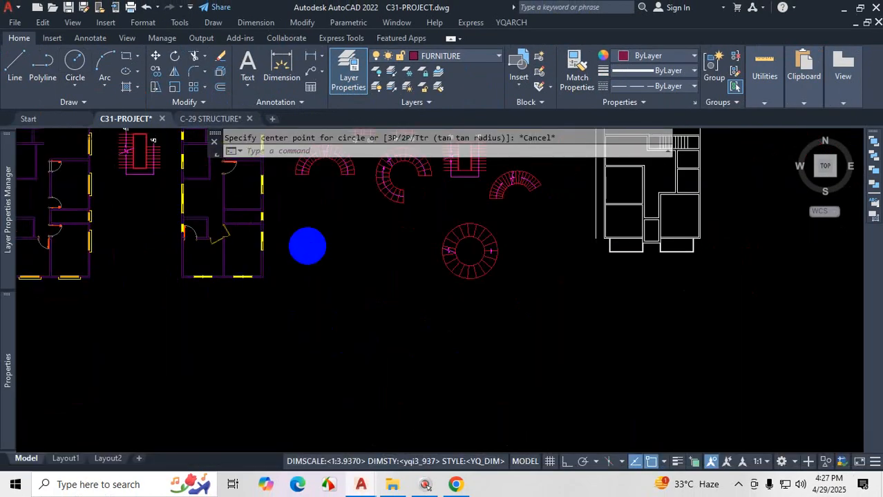
Step: Draw a circle with a radius of 54 in the empty area between the furnished floor plan and the full-circle staircase
scroll(307, 246, up, 4)
text(c)
key(Return)
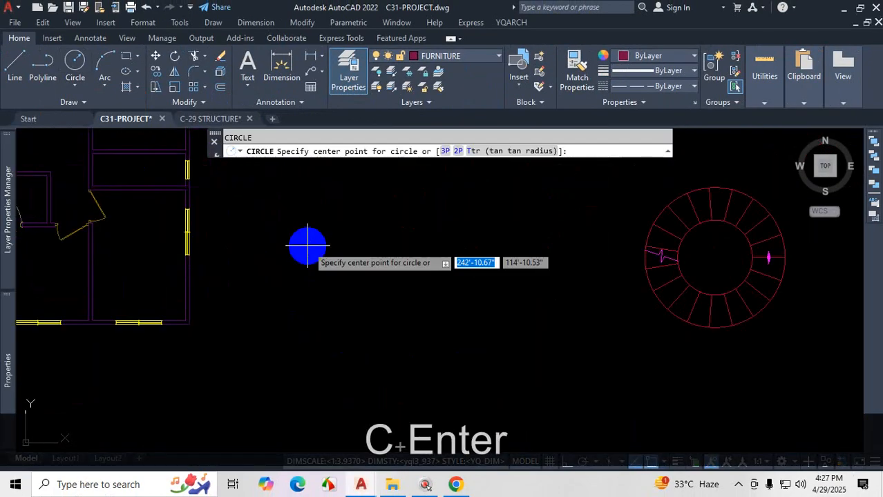
key(ctrl+1)
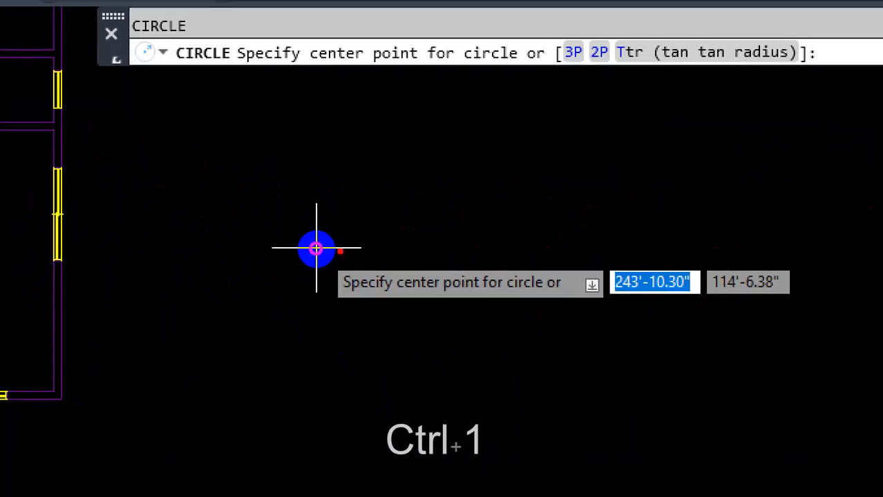
mouse_move(518, 228)
mouse_down()
mouse_move(430, 228)
mouse_move(315, 315)
mouse_move(590, 297)
mouse_move(511, 229)
mouse_up()
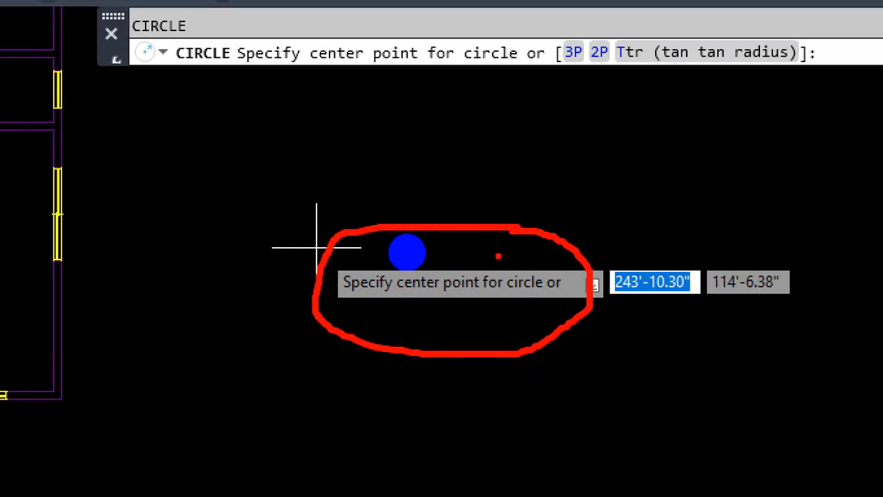
key(Escape)
scroll(441, 277, down, 3)
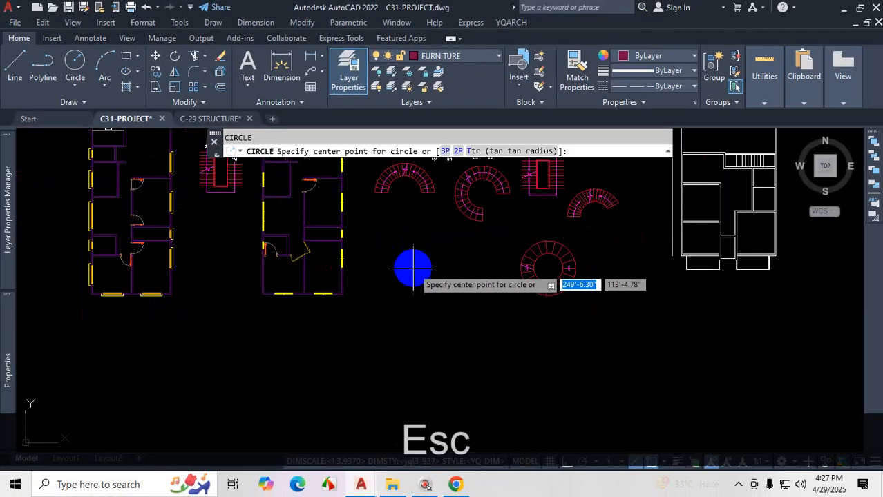
click(413, 267)
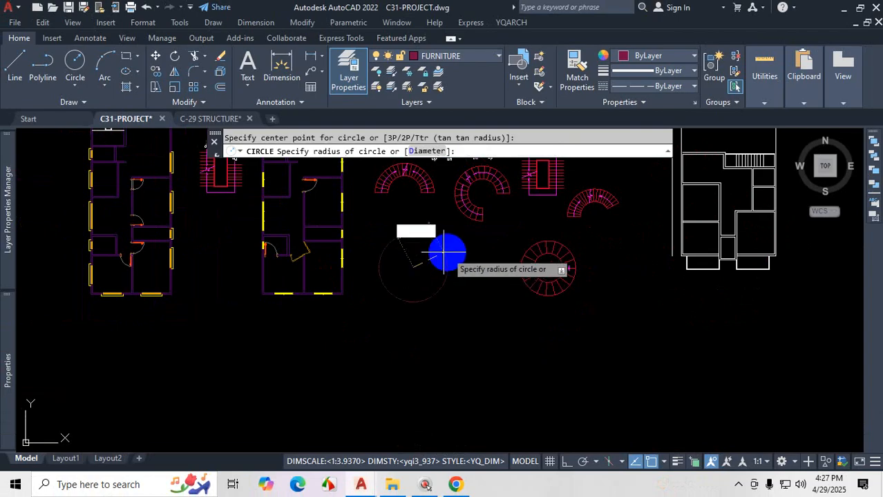
scroll(461, 250, up, 2)
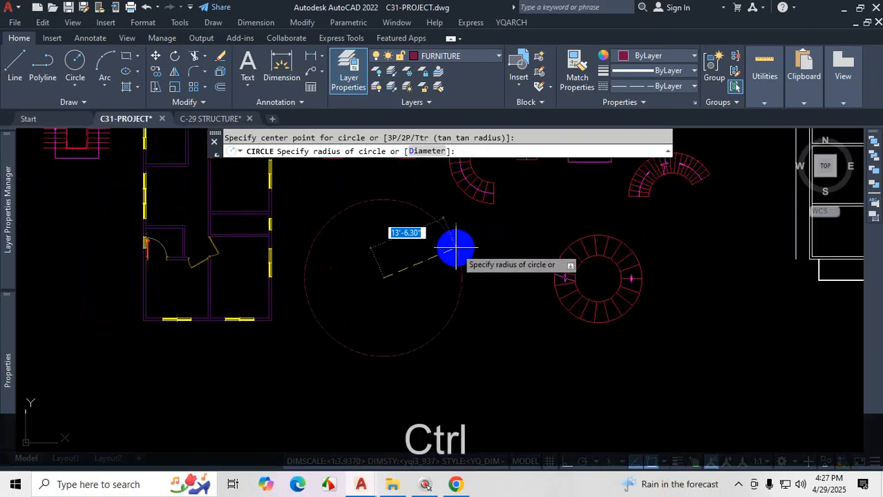
key(ctrl+1)
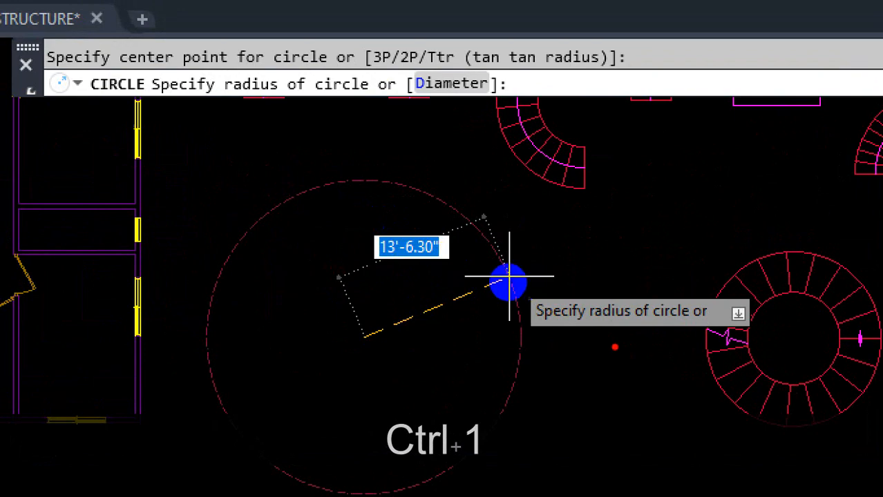
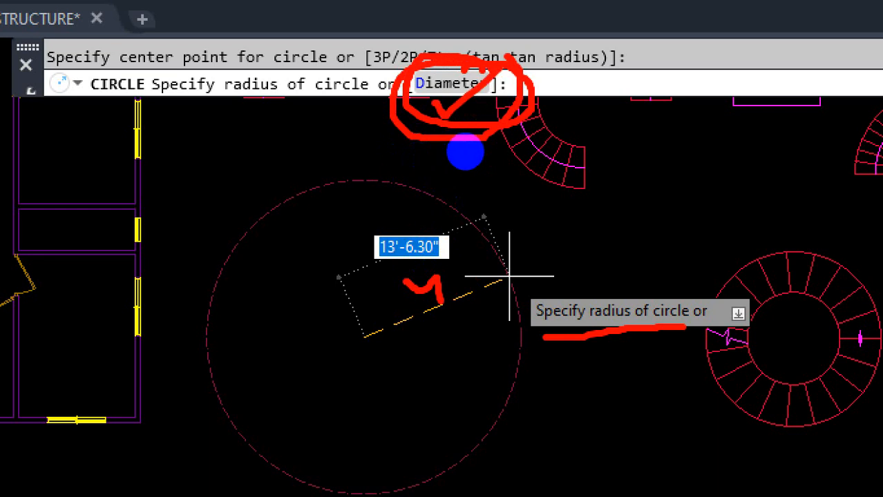
key(Escape)
scroll(437, 300, up, 2)
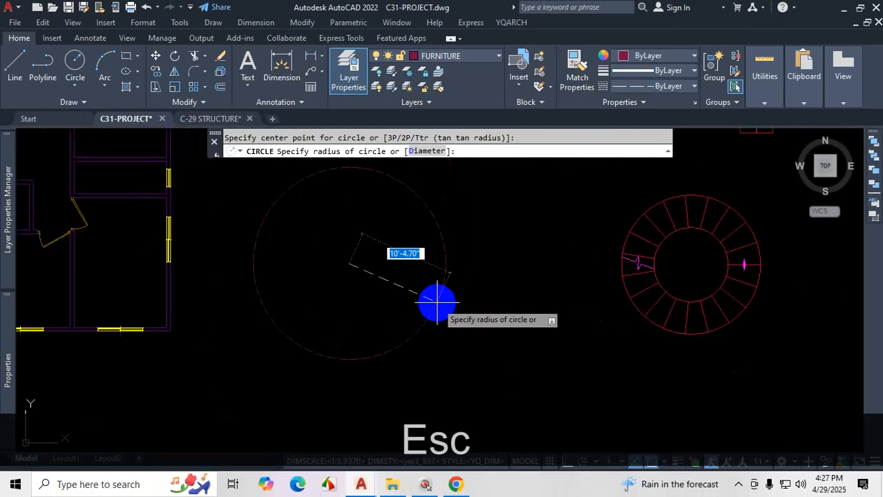
scroll(448, 297, up, 3)
scroll(459, 293, down, 3)
scroll(459, 256, up, 2)
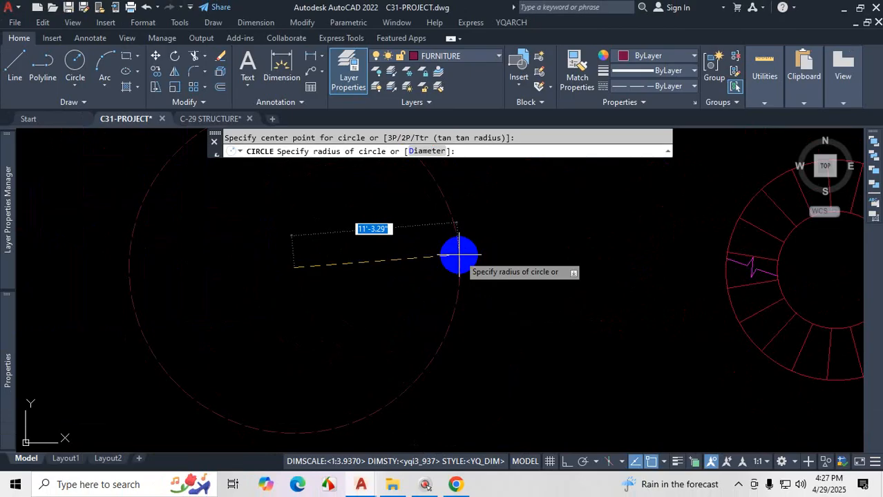
text(54)
key(Return)
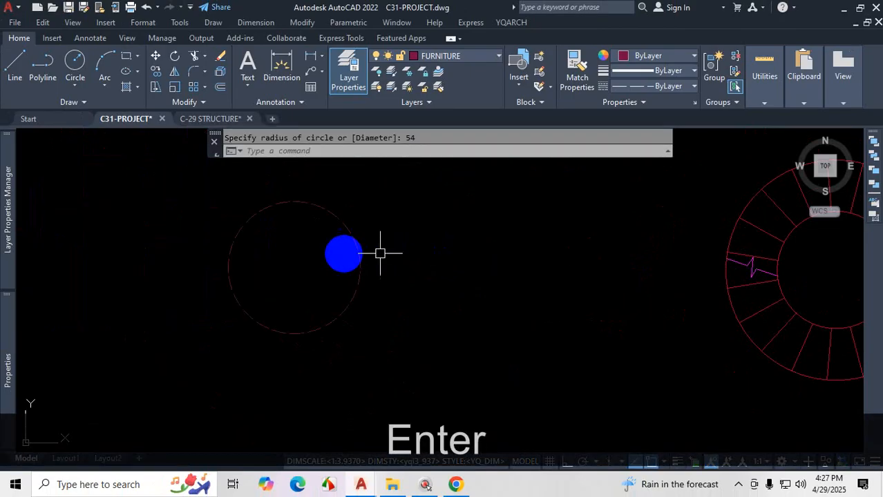
scroll(342, 235, up, 4)
scroll(352, 228, down, 4)
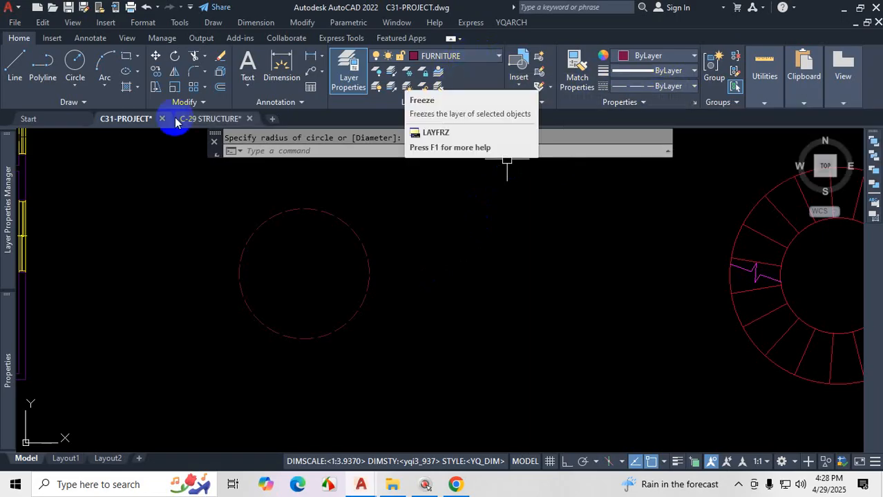
Step: Change the FURNITURE layer's linetype to Continuous
mouse_move(8, 211)
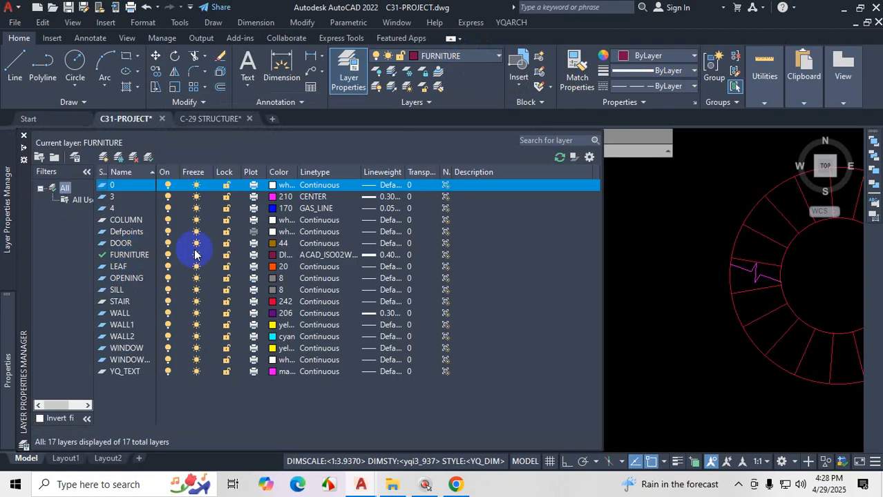
click(343, 255)
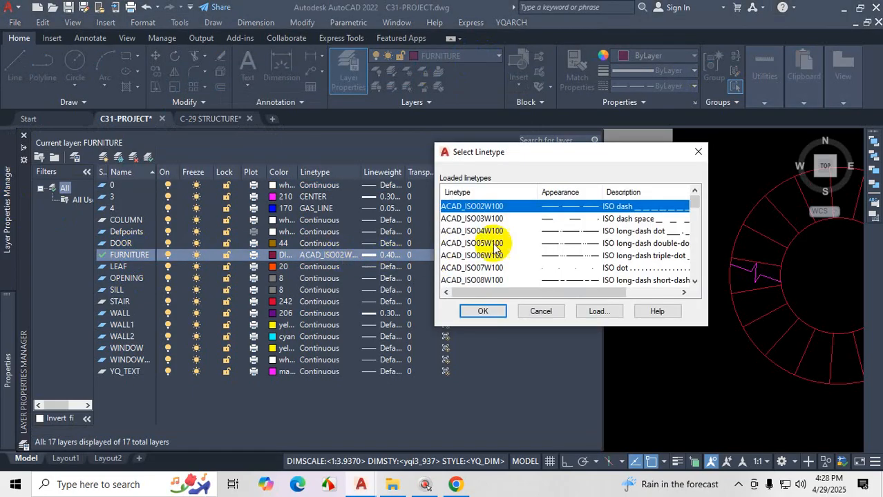
scroll(515, 228, down, 5)
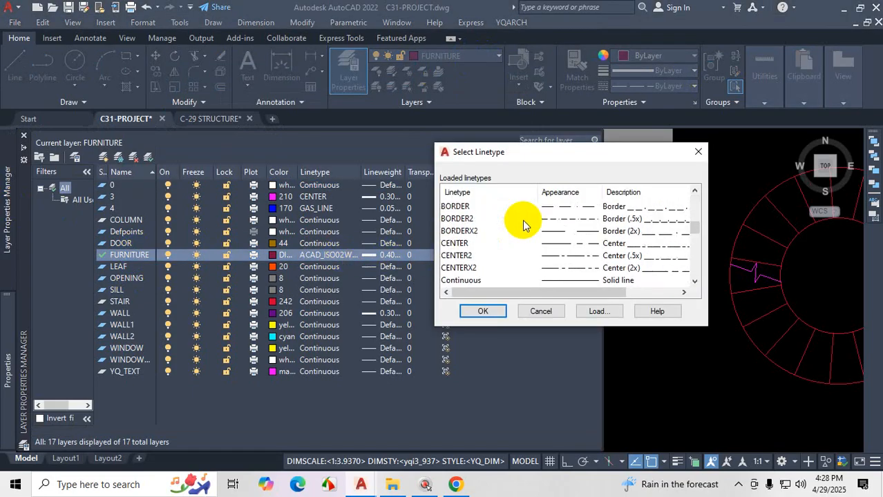
click(474, 281)
click(483, 312)
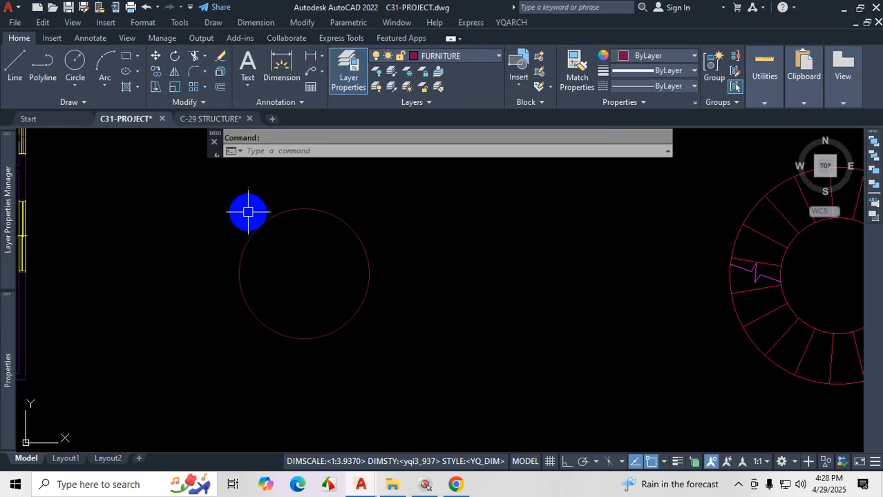
scroll(247, 208, up, 2)
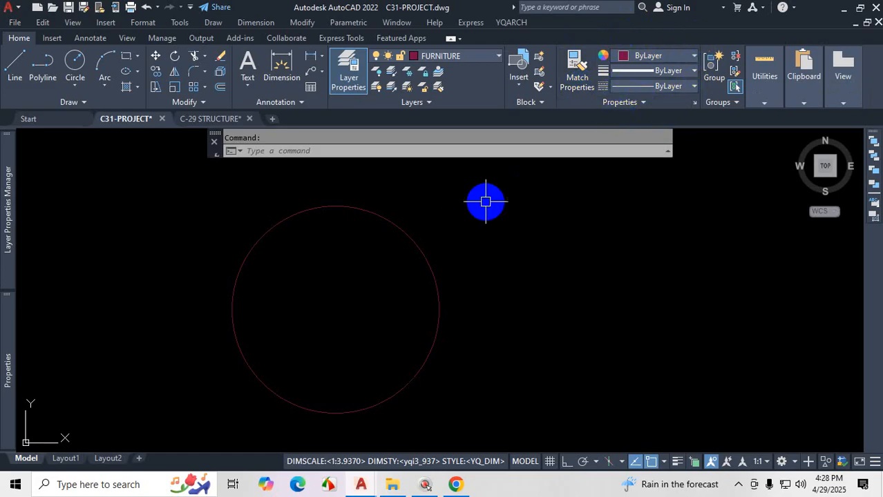
Step: Offset the circle of radius 54 outward by a distance of 42
scroll(477, 221, down, 4)
scroll(398, 295, up, 3)
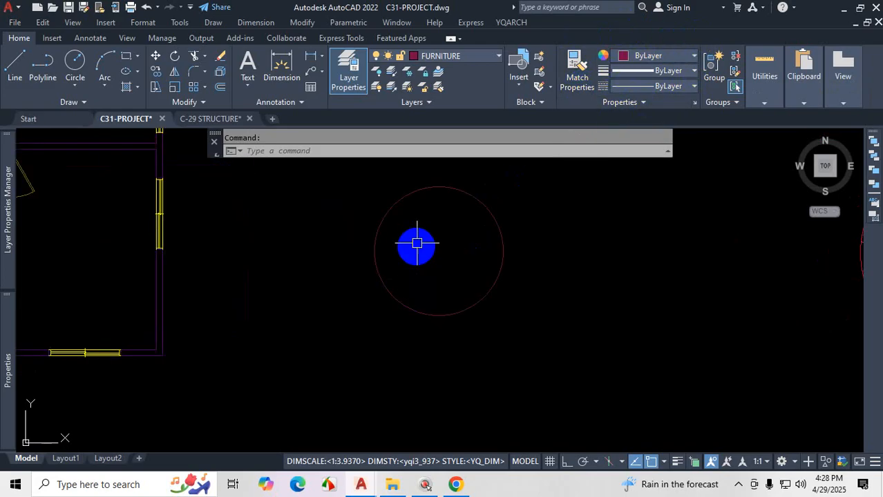
scroll(467, 205, down, 2)
scroll(472, 209, up, 2)
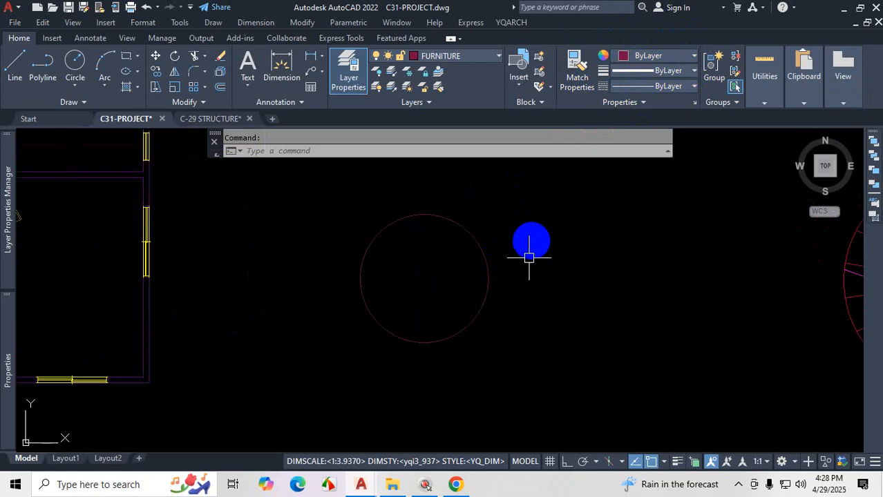
text(o)
key(Return)
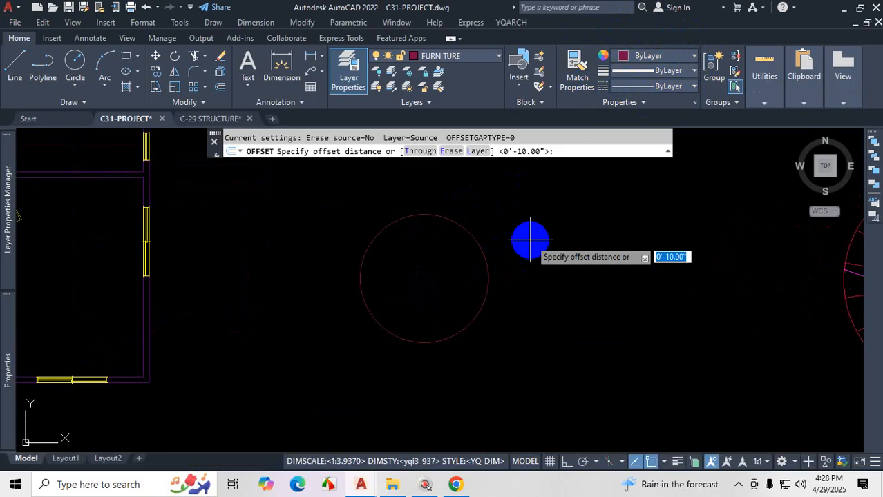
text(42)
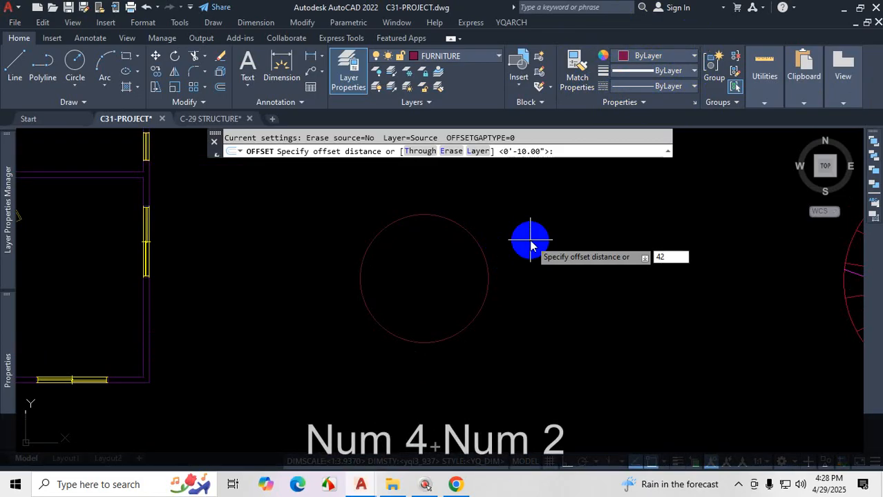
key(Return)
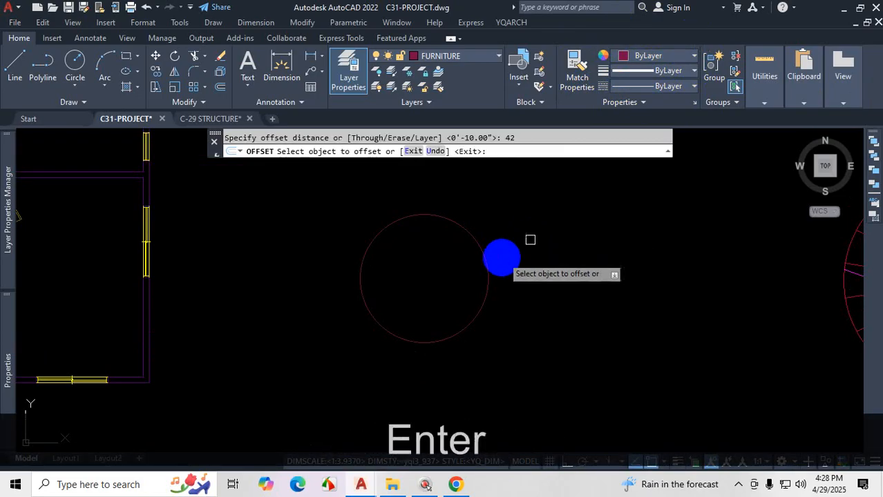
click(486, 264)
click(534, 270)
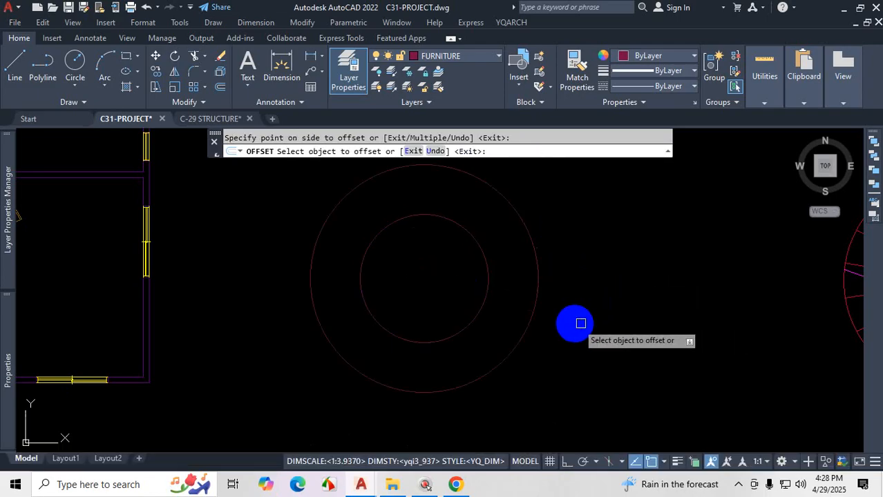
key(Escape)
Step: Erase the full-circle arc staircase beside the two concentric circles
scroll(470, 311, down, 4)
scroll(524, 321, up, 2)
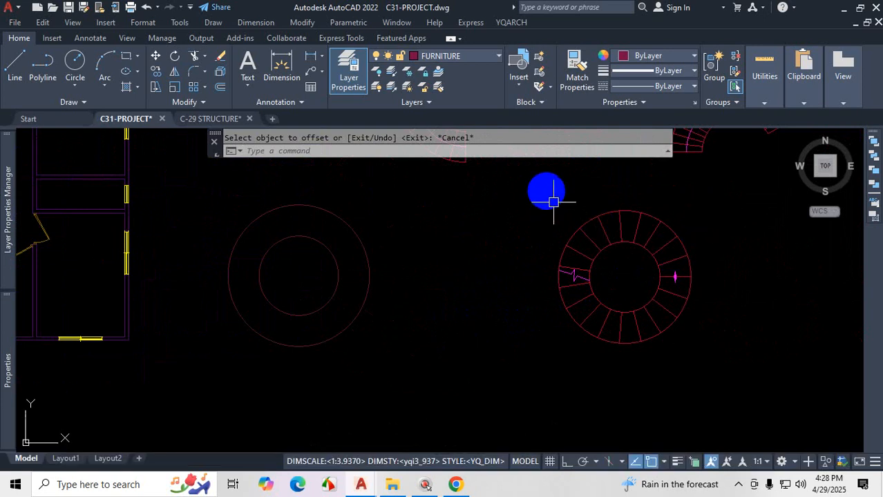
click(542, 183)
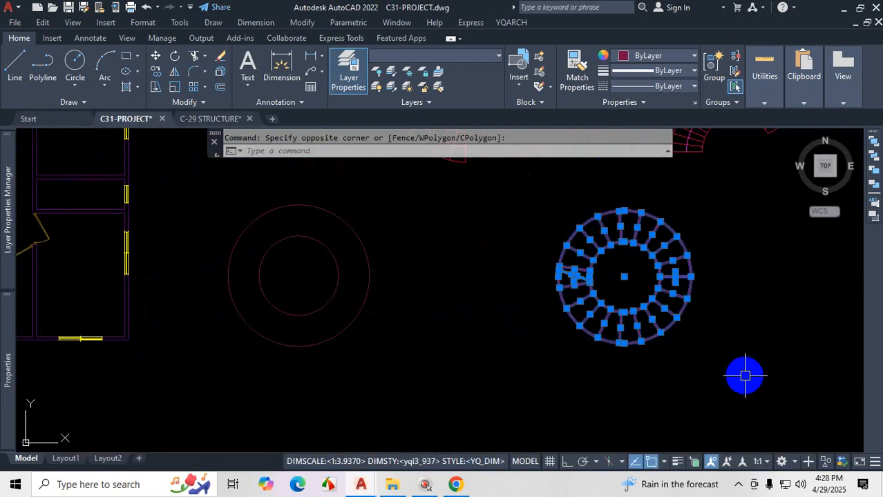
key(Delete)
Step: Draw a circle using the Diameter option with a diameter of 108 in the empty area beside the concentric circles
text(c)
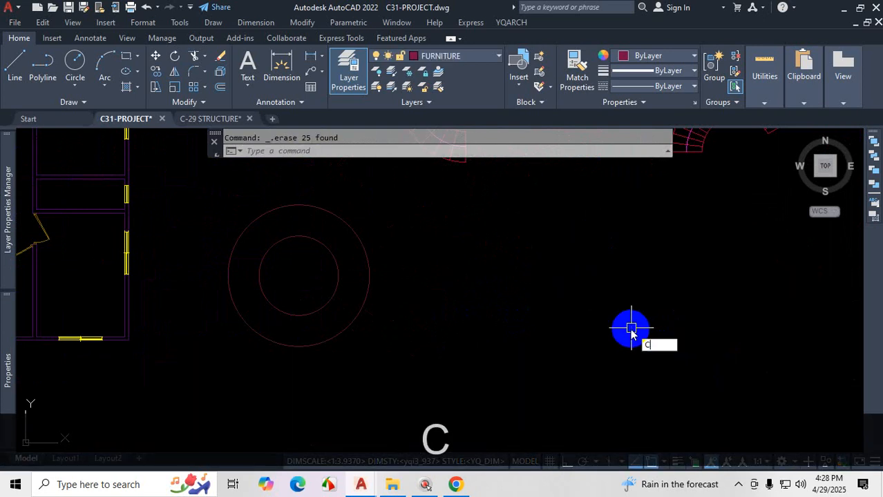
key(Return)
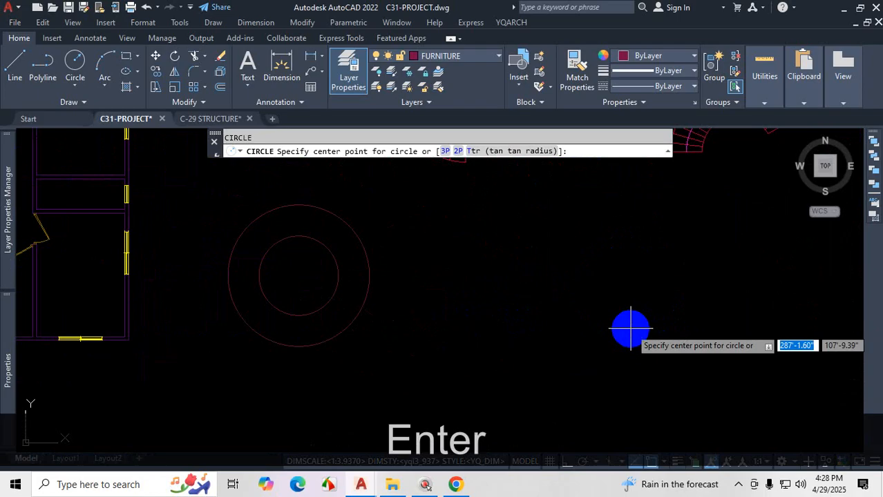
click(552, 284)
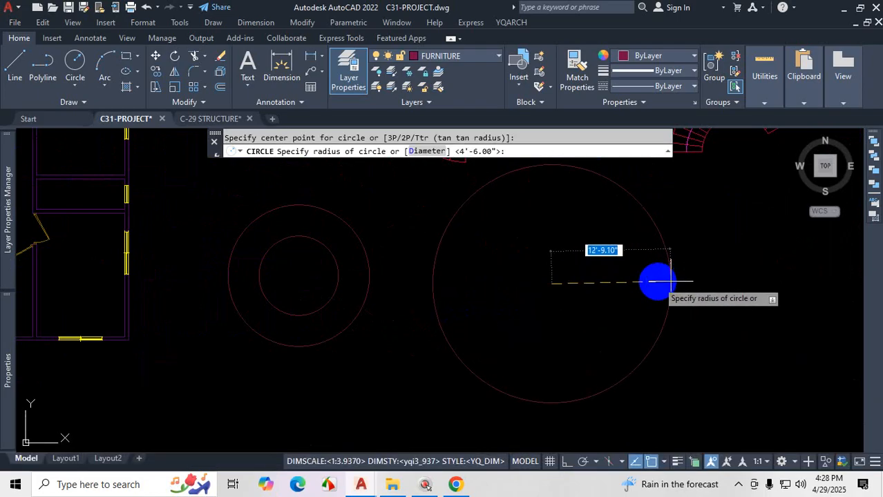
key(ctrl+1)
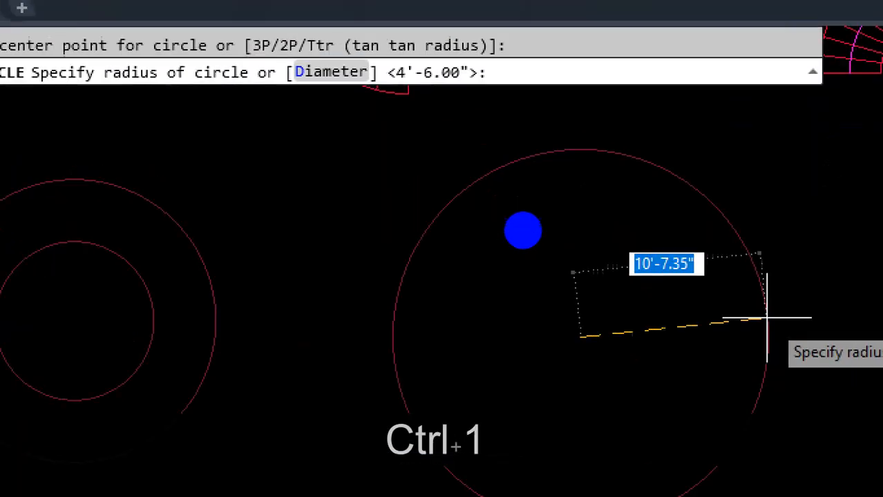
click(344, 74)
mouse_move(374, 54)
mouse_down()
mouse_move(304, 37)
mouse_move(364, 108)
mouse_up()
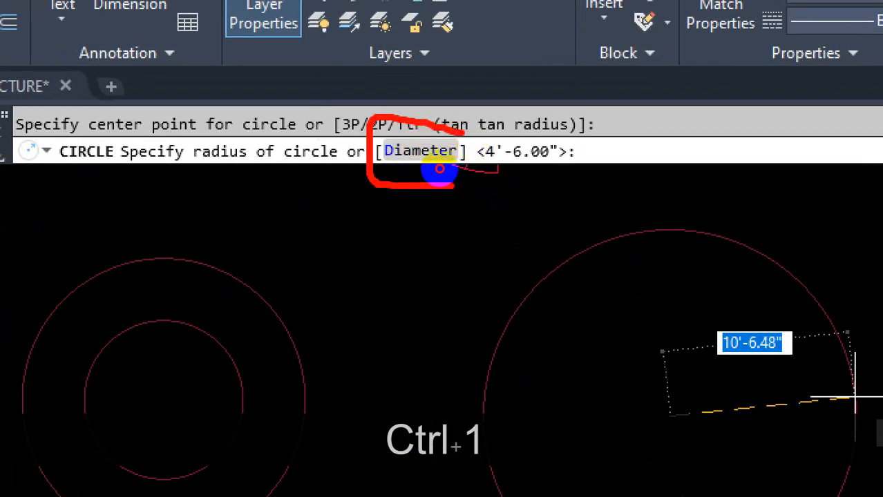
drag(439, 168, 429, 135)
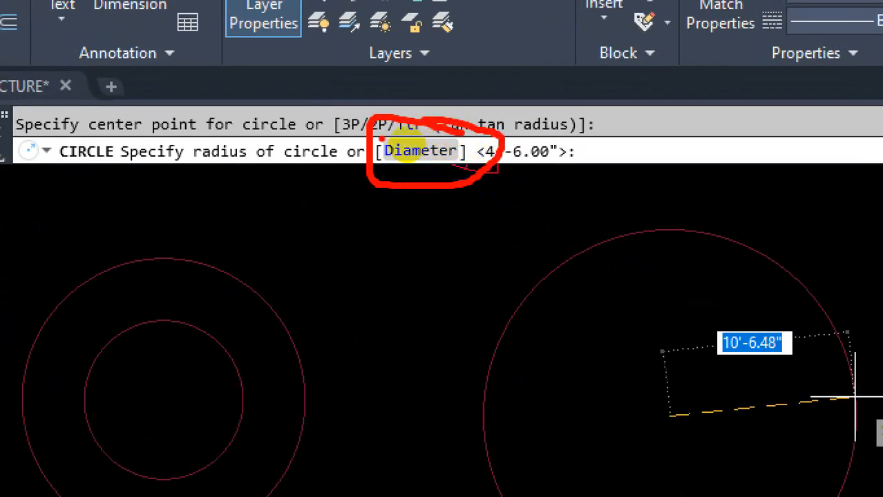
mouse_move(421, 153)
mouse_down()
mouse_move(514, 69)
mouse_move(517, 100)
mouse_up()
key(Escape)
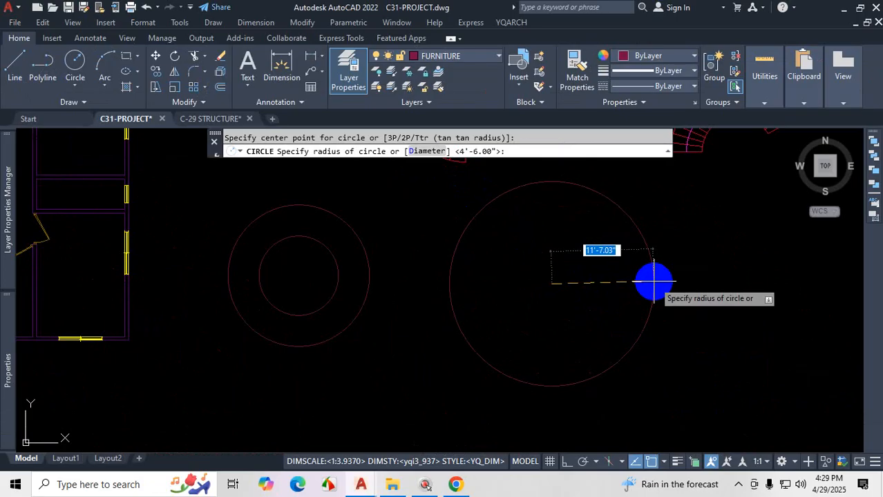
text(D)
key(Return)
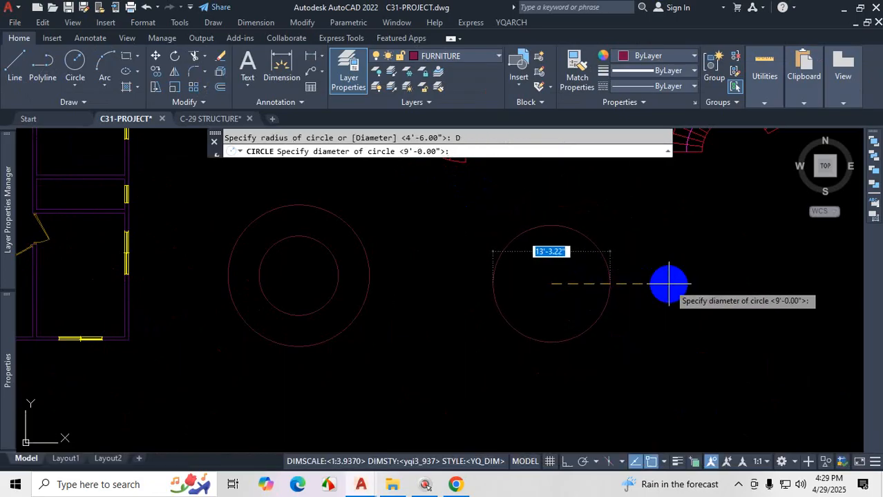
text(108)
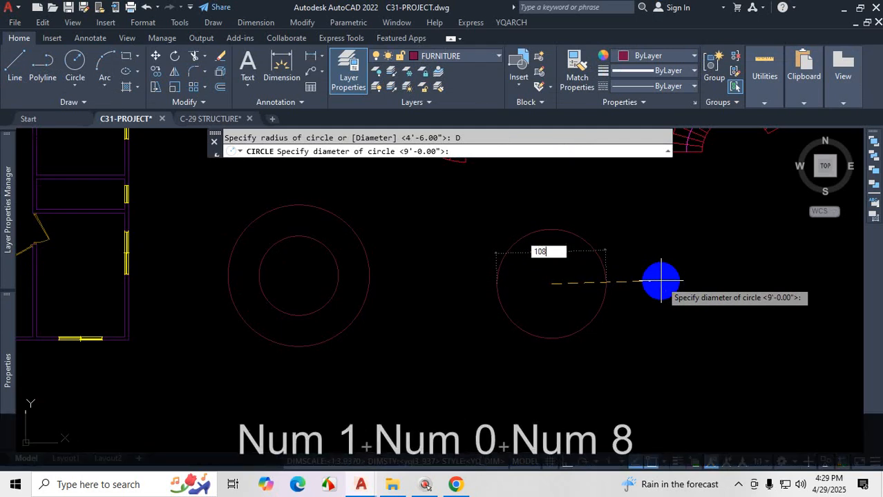
key(Return)
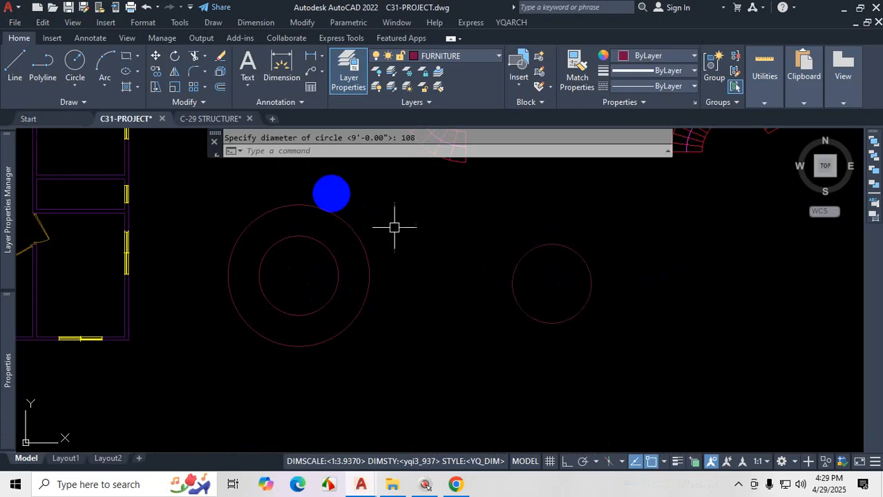
Step: Start a Center, Diameter circle near the separate 108-diameter circle and check which object snap modes are enabled
click(74, 87)
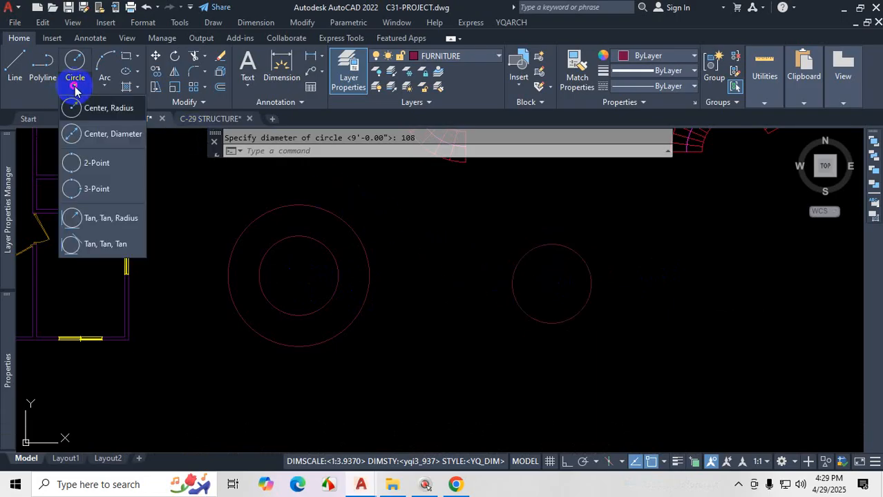
click(122, 137)
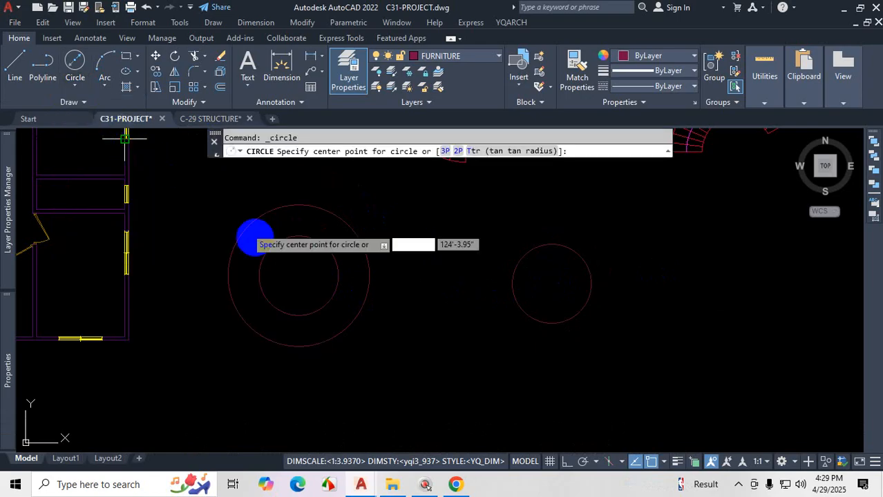
scroll(402, 321, down, 5)
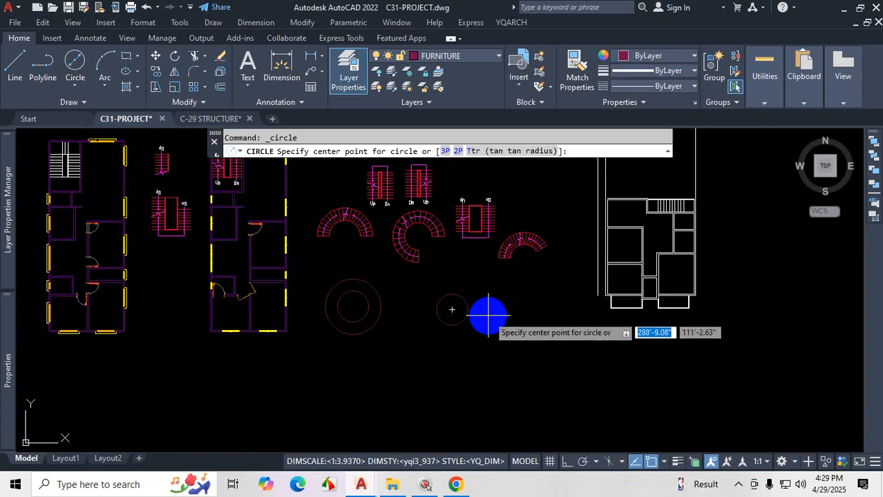
scroll(445, 307, up, 5)
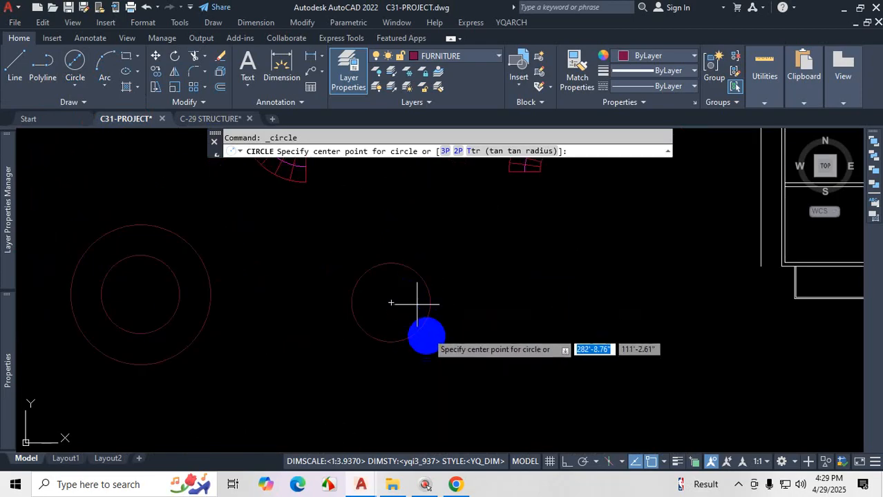
scroll(410, 295, up, 3)
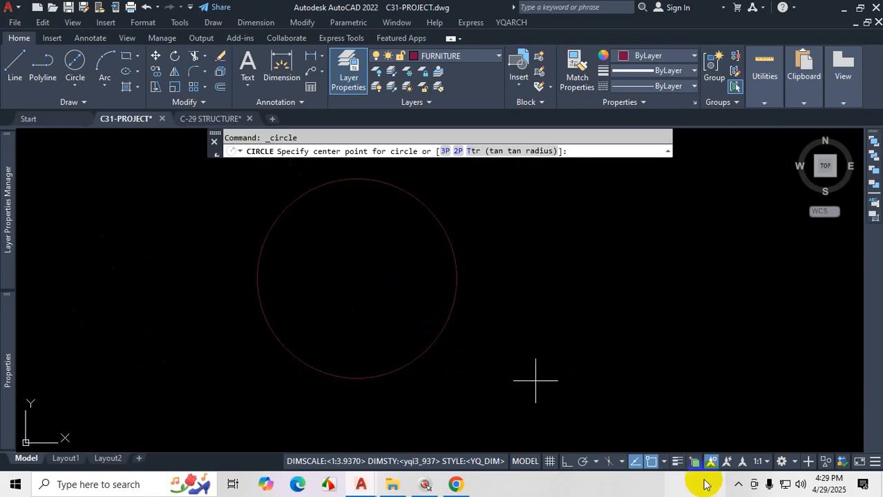
click(665, 468)
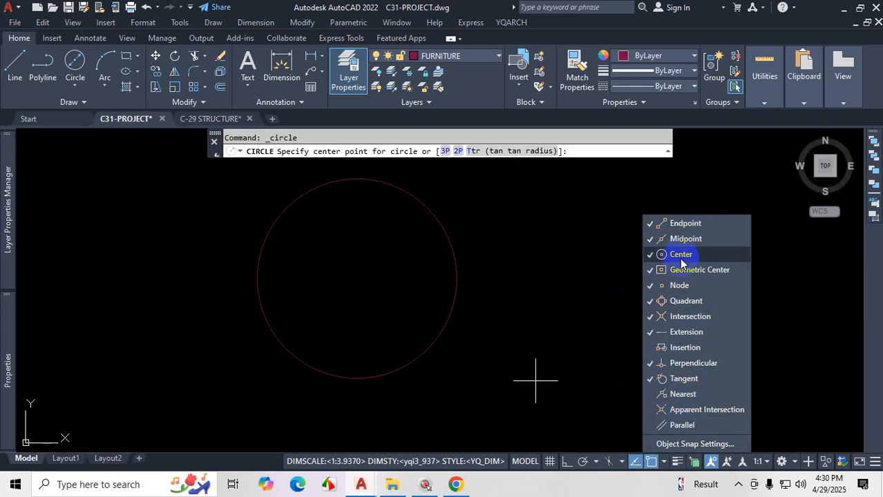
click(521, 276)
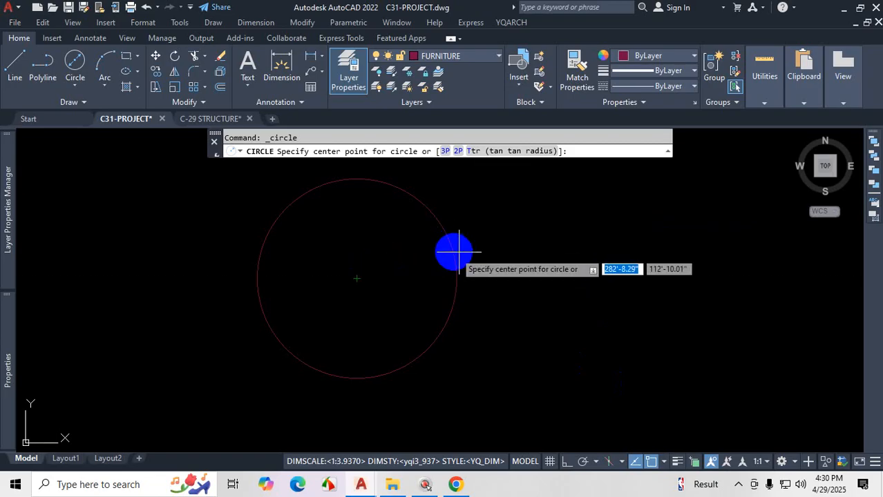
key(ctrl+1)
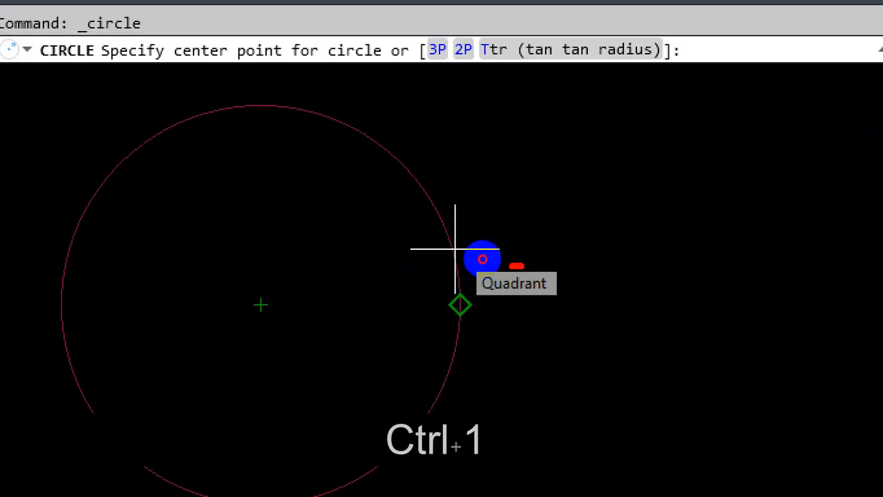
mouse_move(482, 259)
mouse_down()
mouse_move(483, 296)
mouse_move(468, 254)
mouse_up()
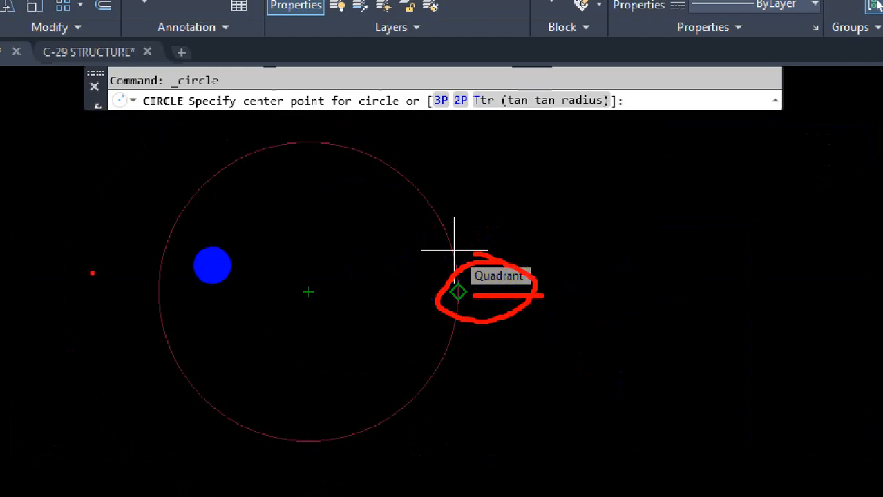
drag(108, 281, 452, 294)
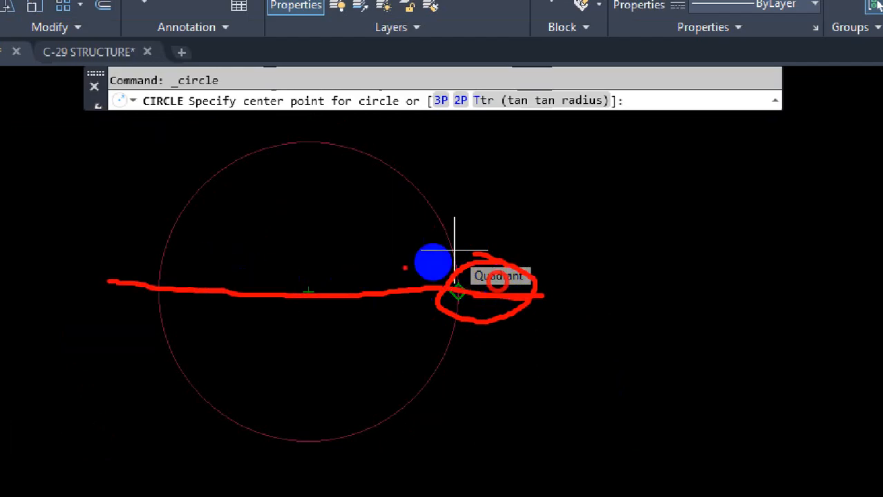
mouse_move(313, 107)
mouse_down()
mouse_move(297, 494)
mouse_move(319, 461)
mouse_up()
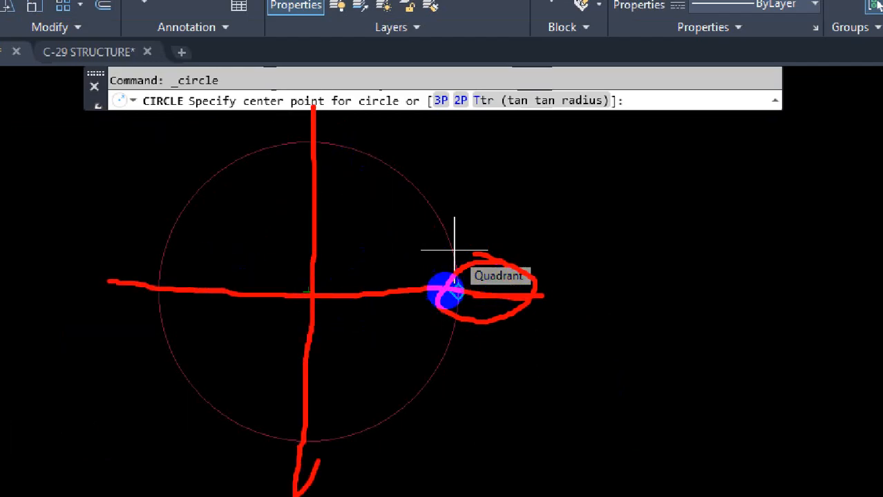
drag(443, 284, 464, 268)
mouse_move(318, 119)
mouse_down()
mouse_move(291, 149)
mouse_move(318, 131)
mouse_up()
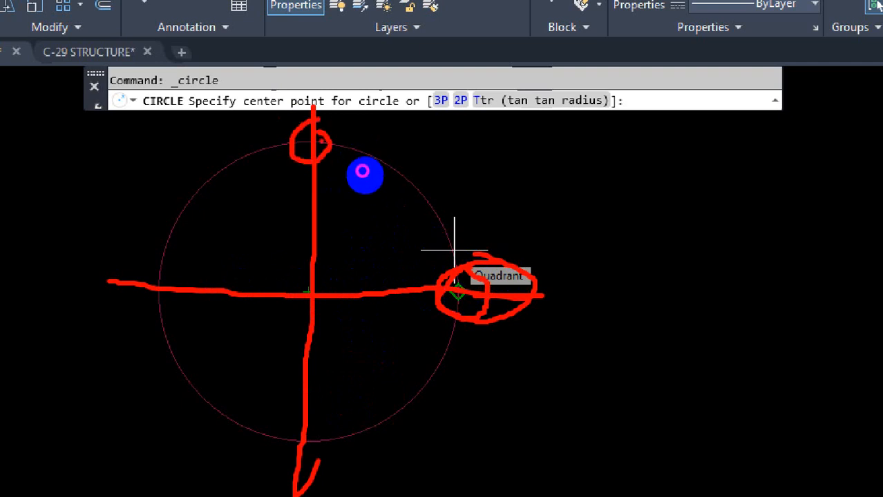
mouse_move(166, 271)
mouse_down()
mouse_move(142, 280)
mouse_move(176, 296)
mouse_up()
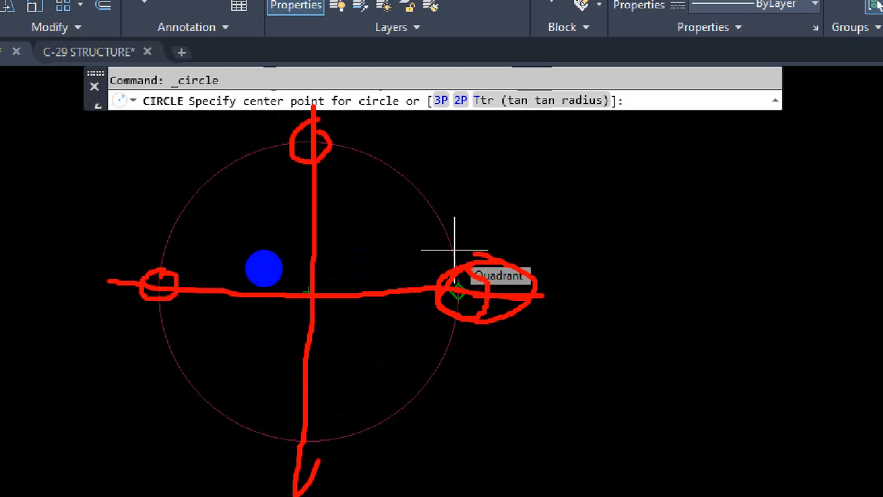
mouse_move(488, 272)
mouse_down()
mouse_move(467, 277)
mouse_move(477, 268)
mouse_up()
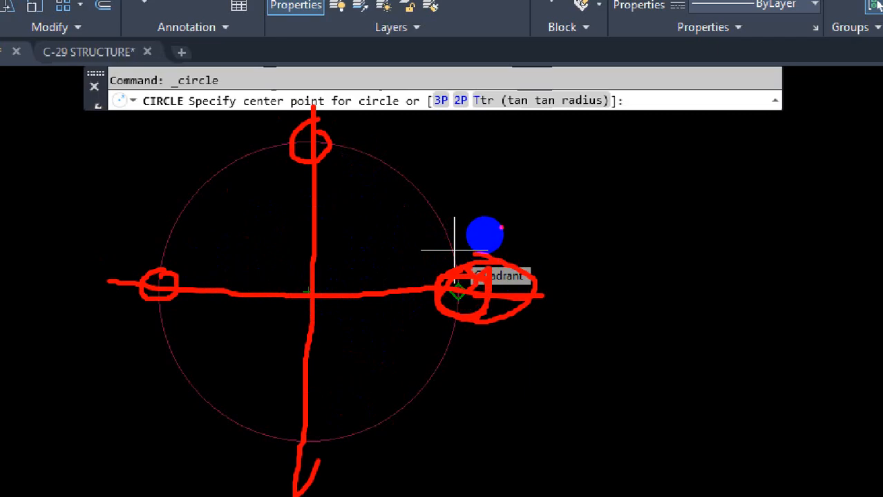
key(Escape)
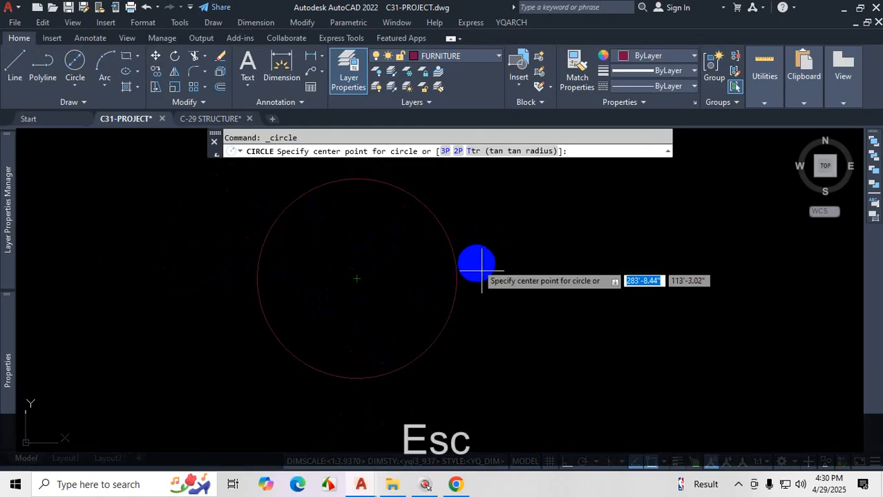
click(357, 278)
scroll(471, 308, down, 4)
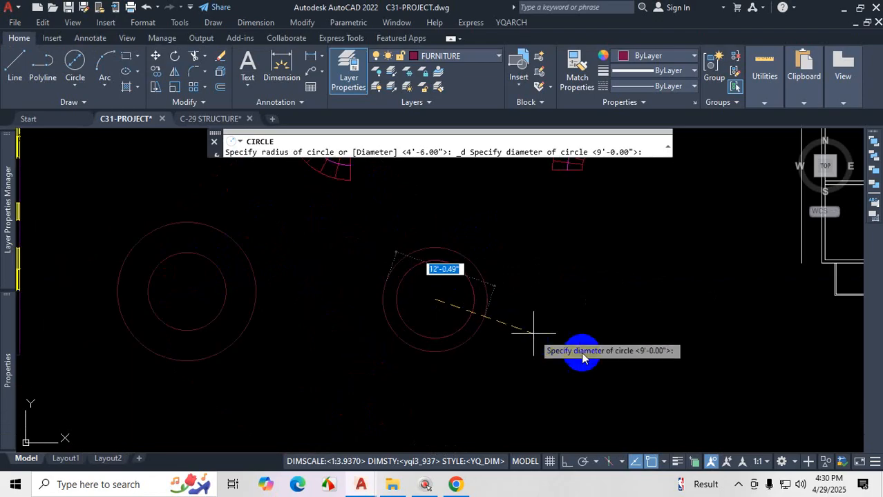
scroll(583, 357, up, 2)
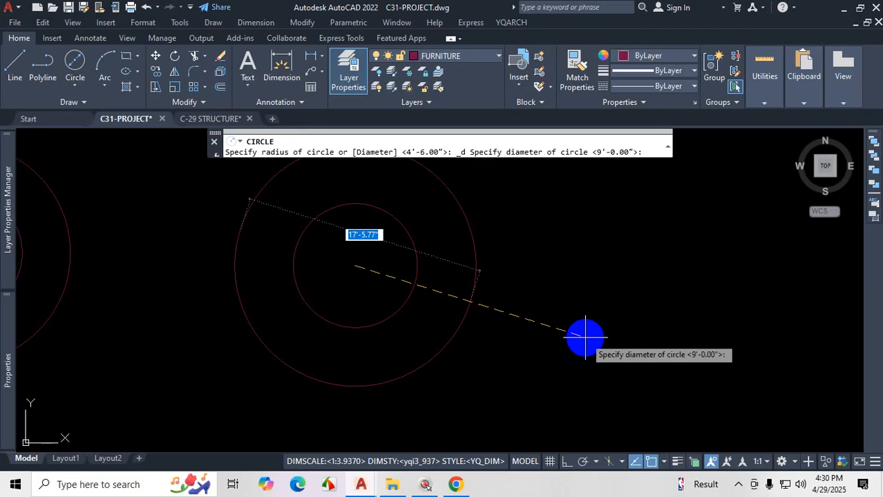
key(Escape)
click(74, 85)
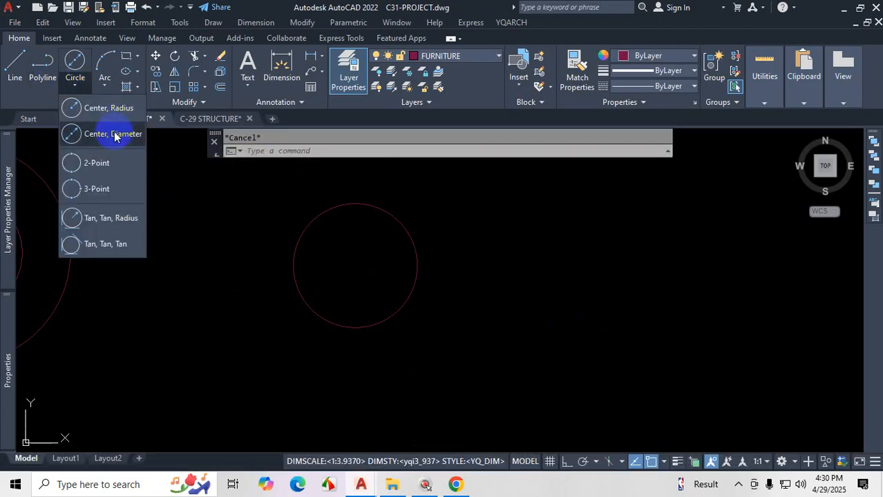
key(Escape)
text(c)
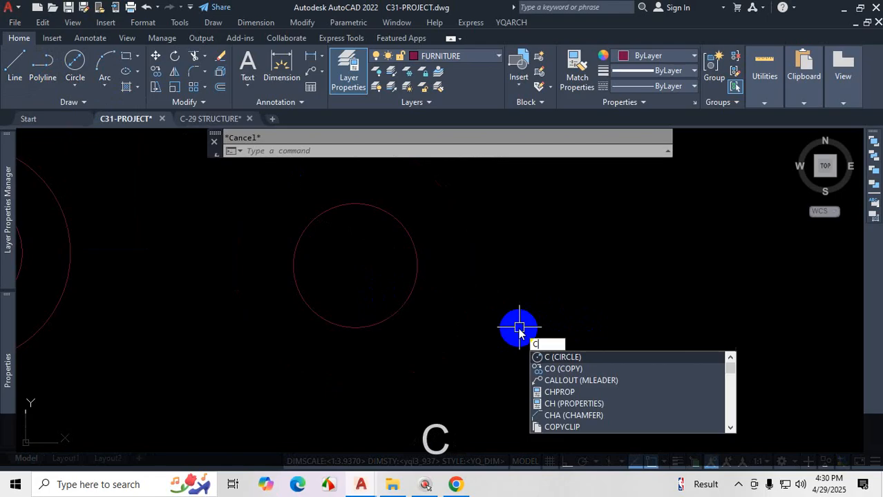
key(Return)
click(541, 260)
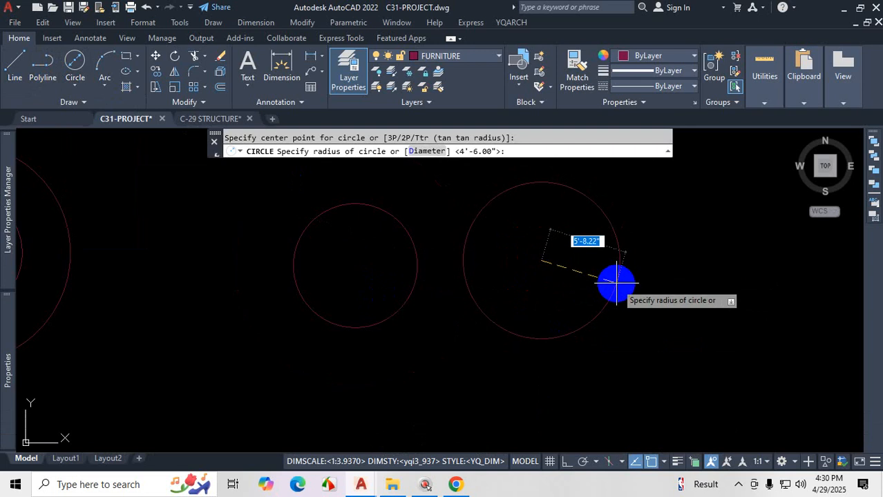
key(Escape)
Step: Draw a radial line from the inner circle's east quadrant to the outer circle's east quadrant in the concentric pair
scroll(623, 290, down, 3)
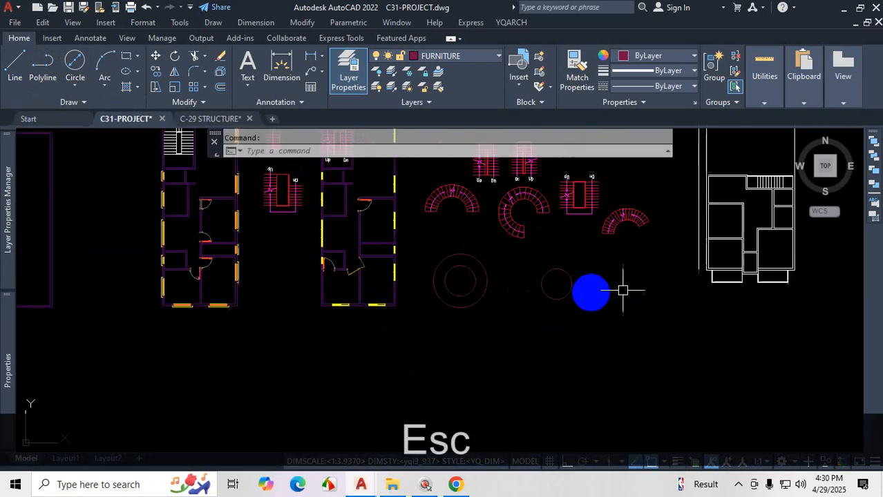
scroll(548, 281, up, 4)
scroll(559, 266, up, 2)
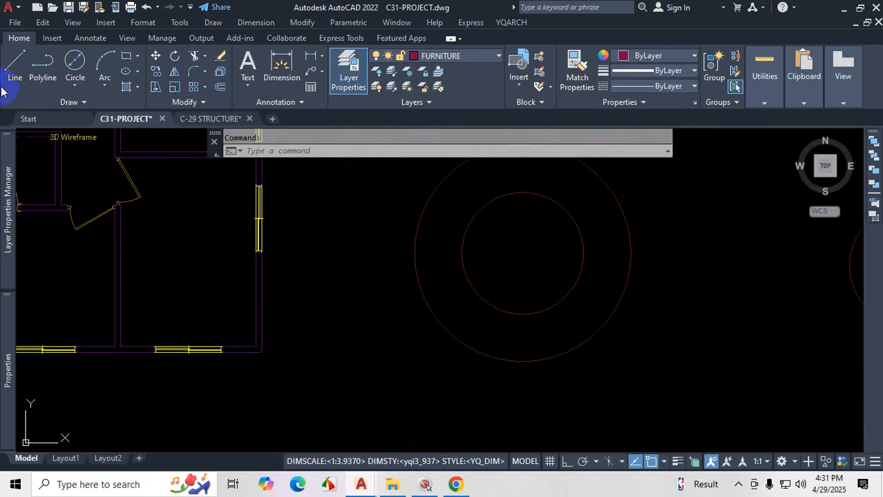
click(16, 71)
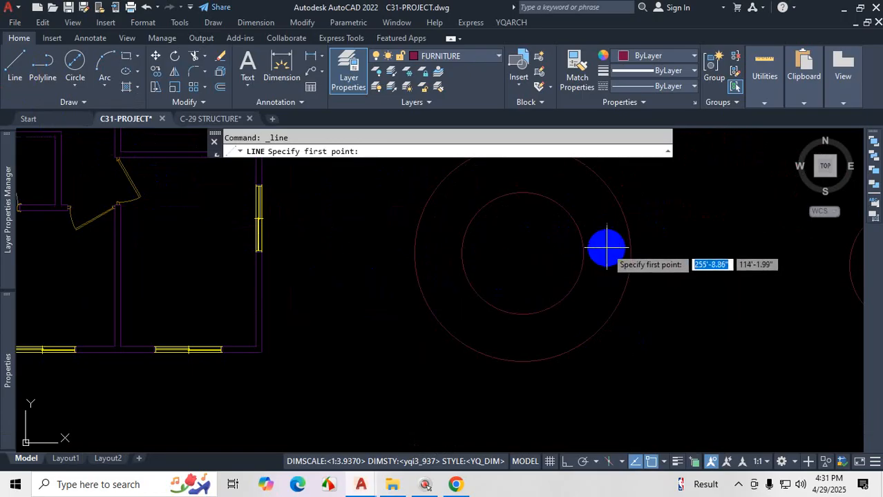
scroll(605, 250, up, 2)
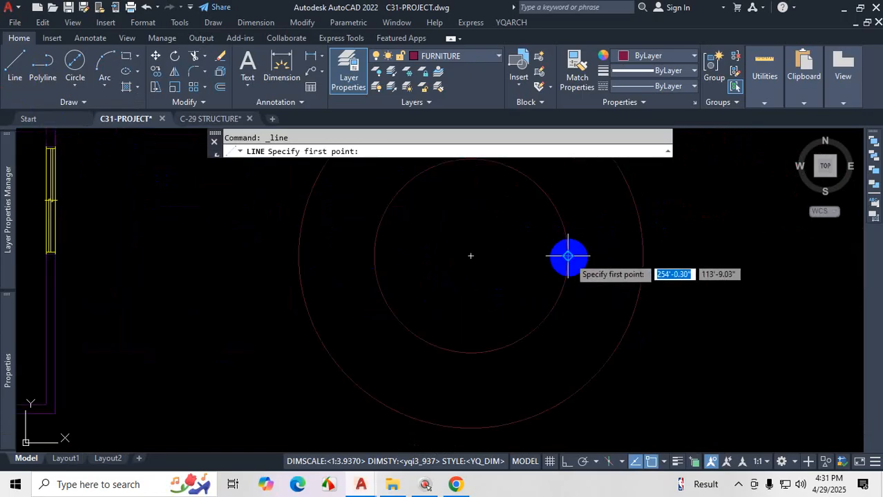
click(568, 256)
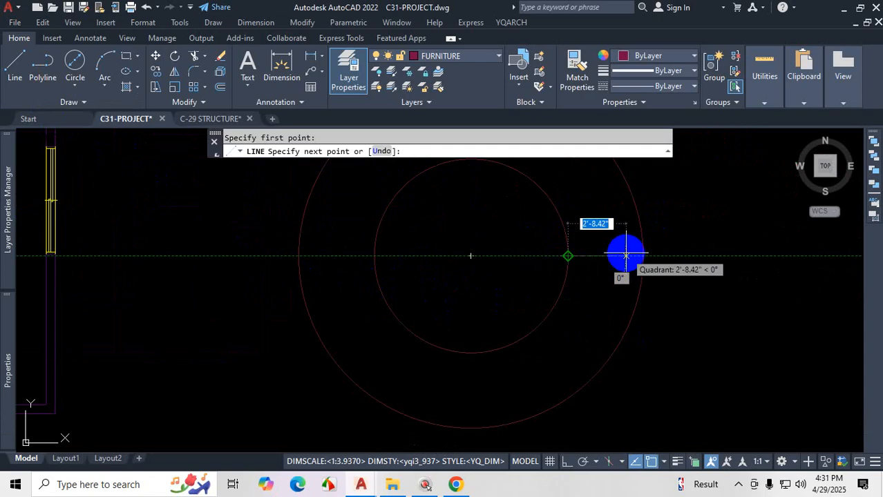
click(643, 256)
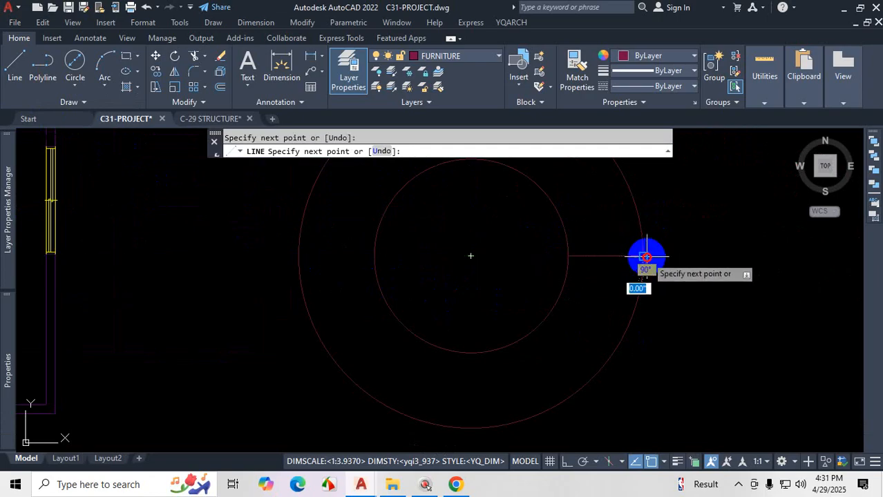
key(Escape)
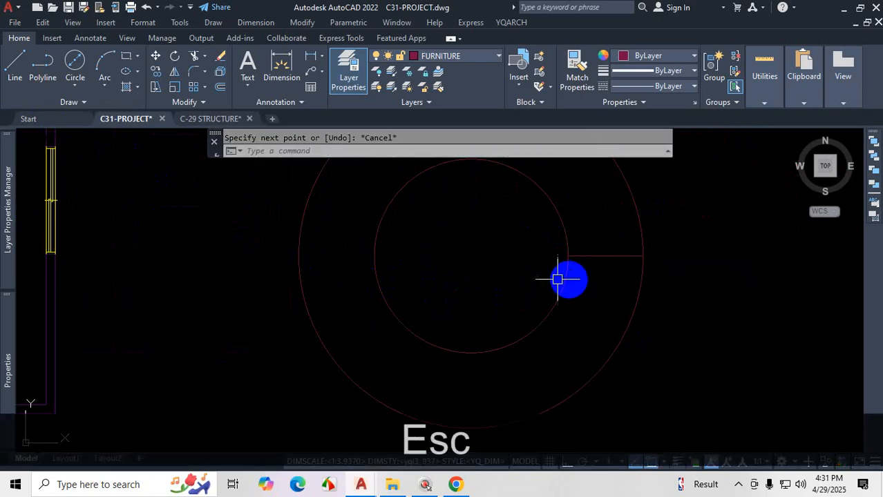
Step: Compare the radial line between the concentric circles with the straight end edge of the semicircular arc staircase
key(ctrl+1)
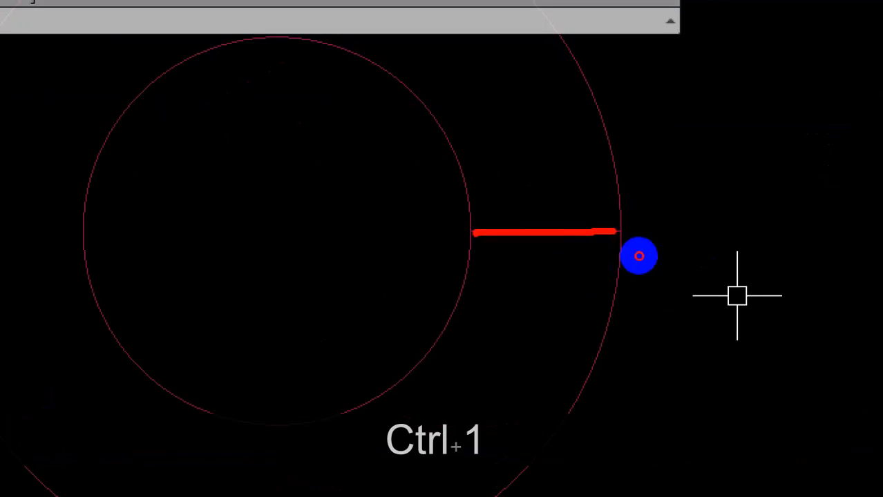
key(Escape)
scroll(623, 279, down, 7)
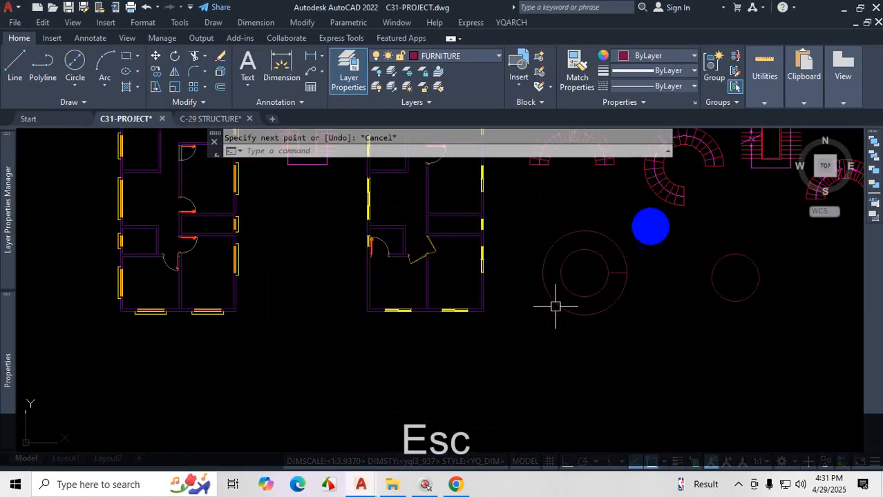
scroll(623, 296, down, 2)
scroll(617, 276, up, 8)
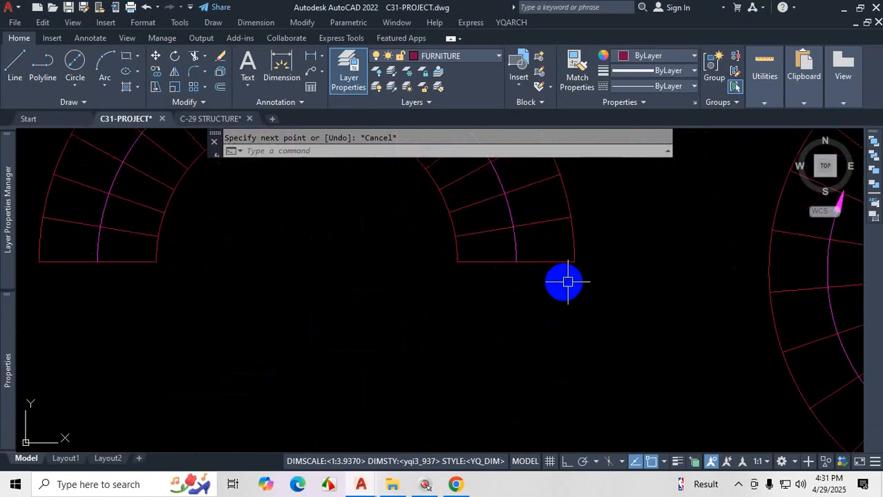
key(ctrl+1)
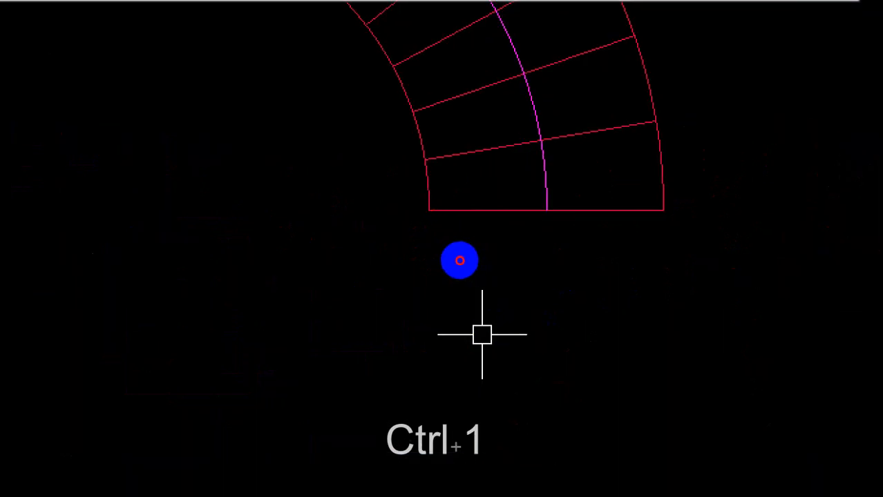
drag(460, 261, 571, 261)
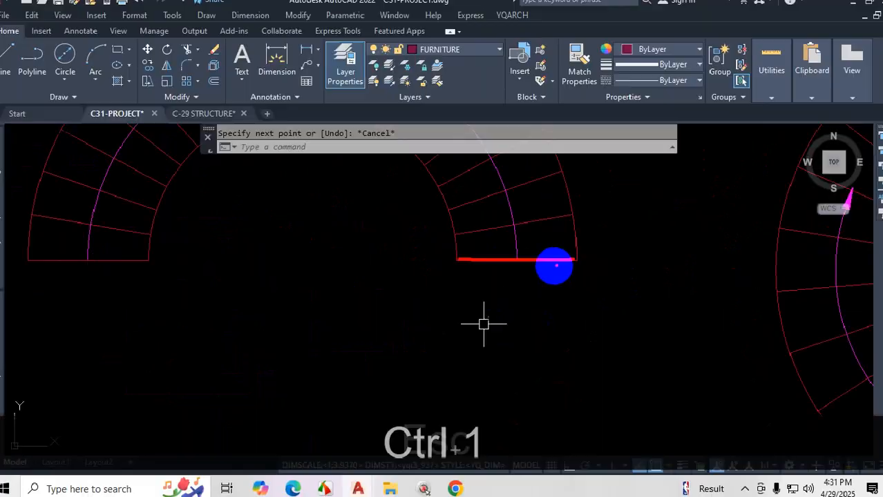
key(Escape)
scroll(556, 262, down, 6)
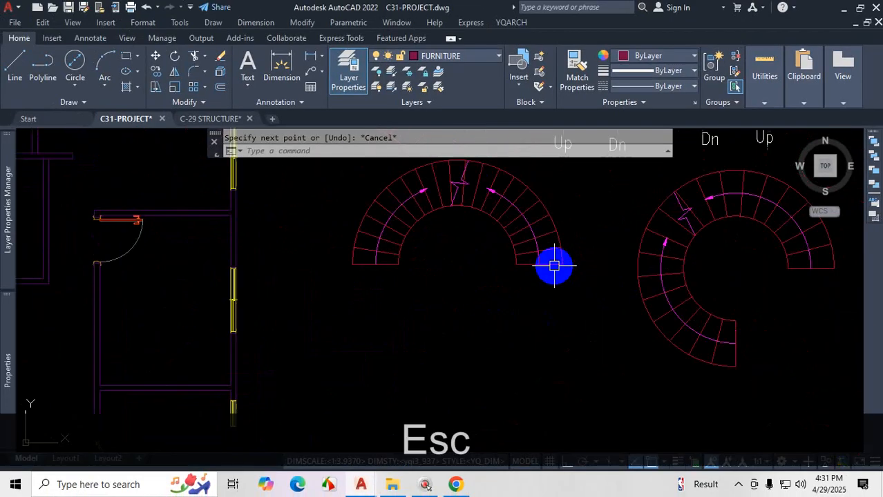
scroll(555, 350, up, 6)
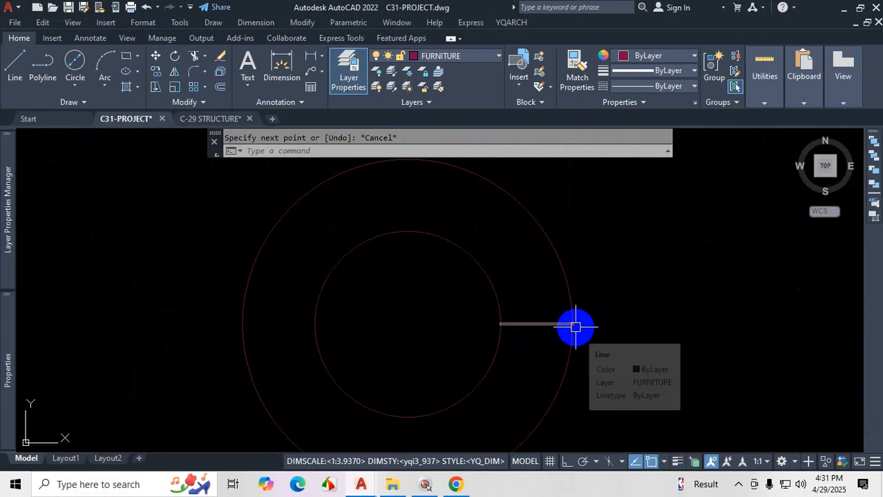
Step: Check whether the Quadrant object snap mode is enabled, and review the radial line on the concentric circles
click(667, 459)
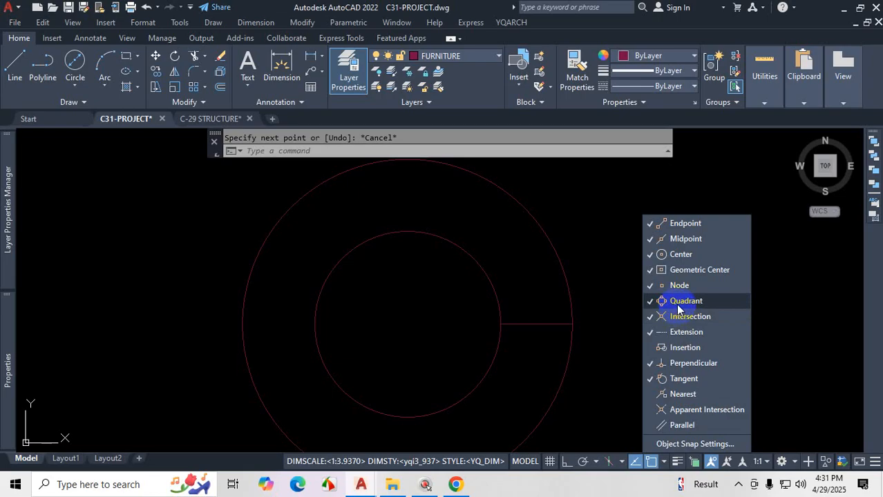
click(591, 237)
key(Escape)
scroll(617, 269, down, 4)
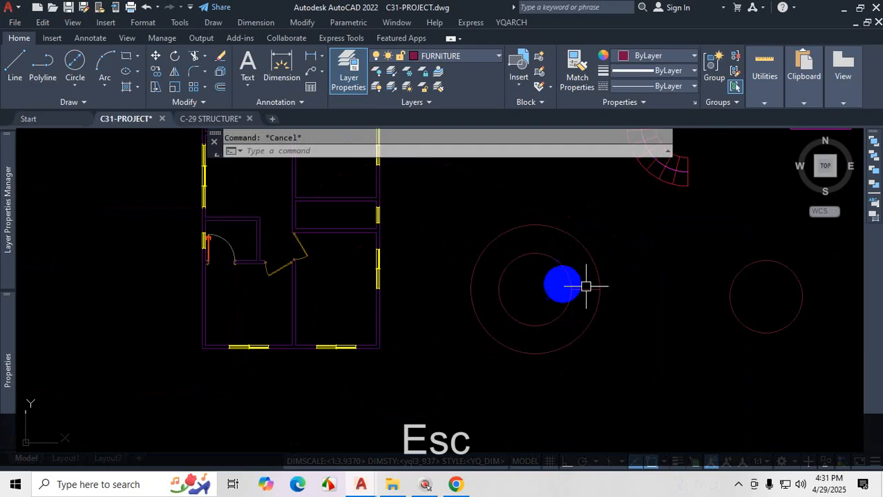
scroll(557, 282, up, 3)
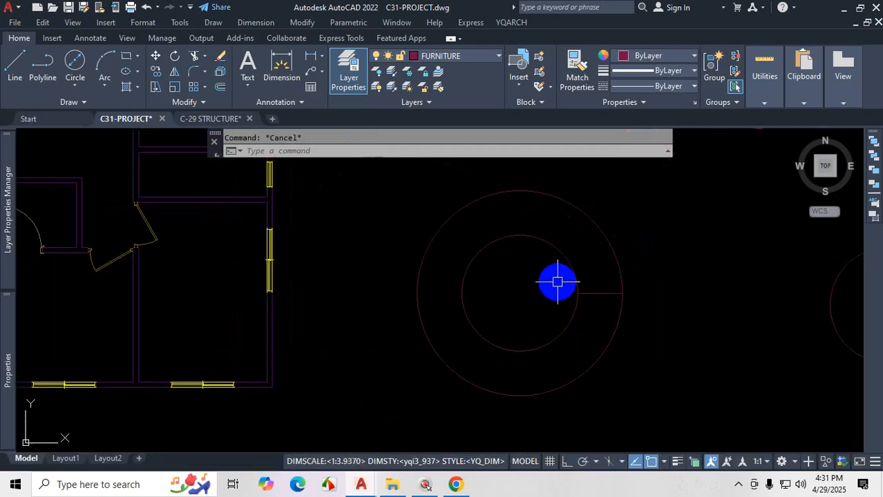
click(738, 483)
click(716, 460)
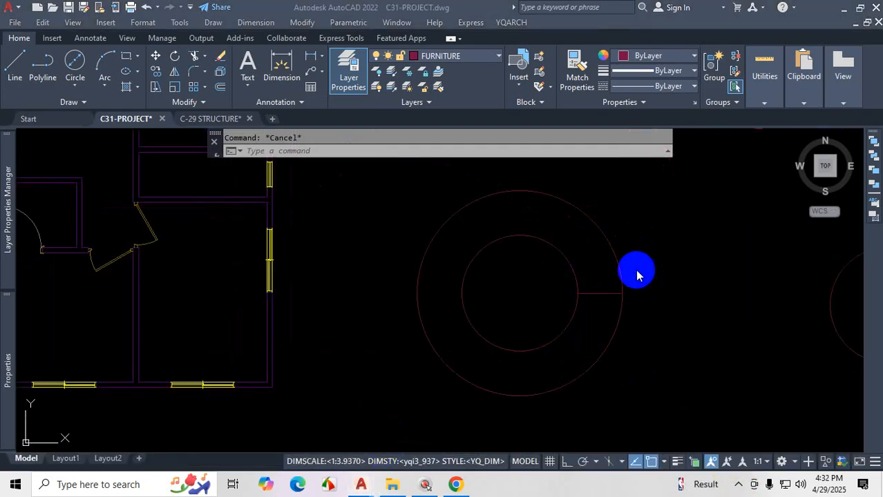
key(Escape)
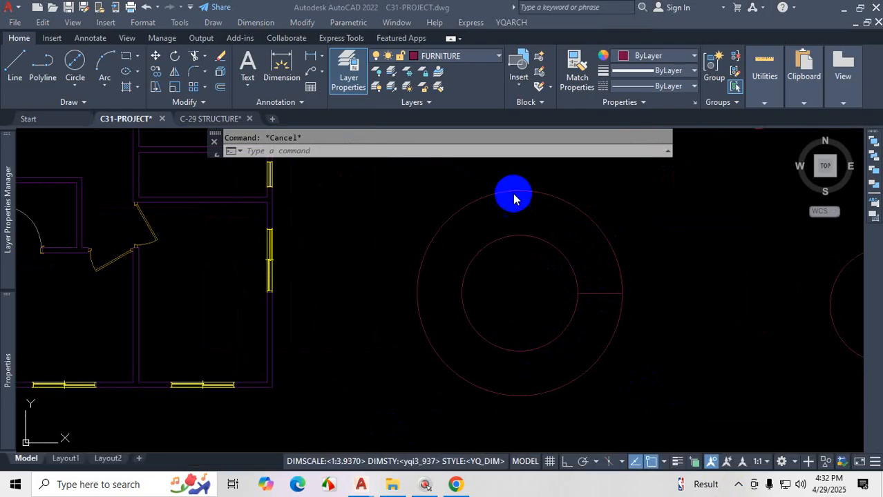
Step: Open the choice of array types
click(204, 89)
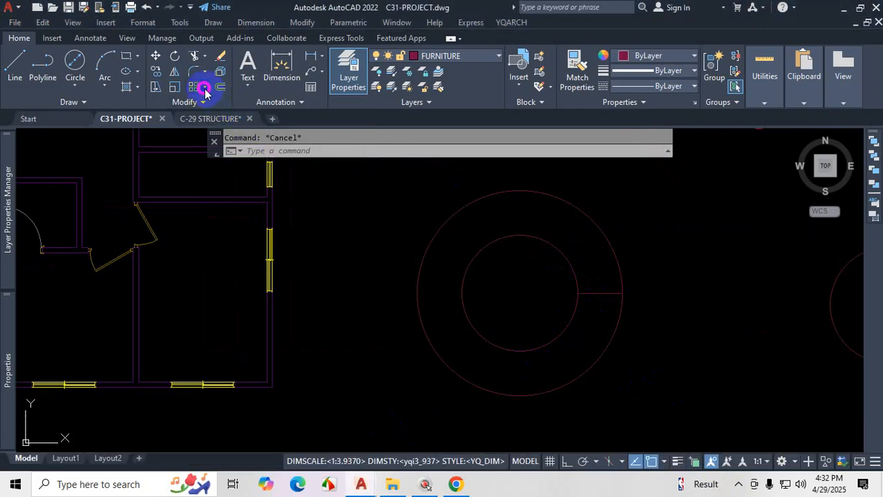
key(ctrl+1)
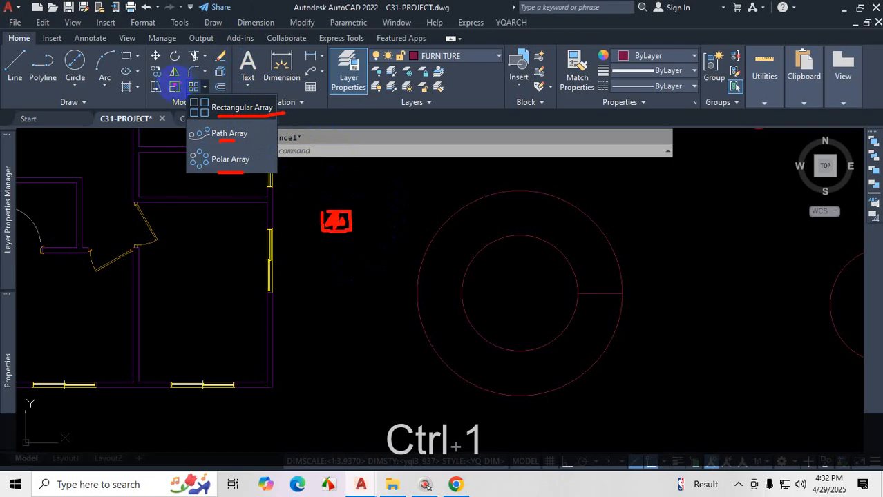
key(Escape)
Step: Draw a small horizontal rectangle in the empty space below the floor plans and staircases
click(126, 59)
scroll(390, 233, down, 5)
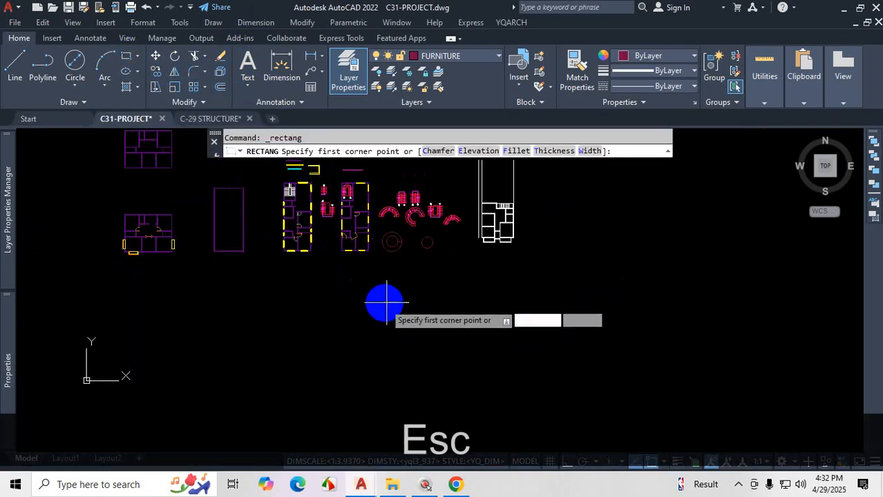
scroll(387, 303, up, 4)
click(385, 279)
scroll(395, 286, up, 5)
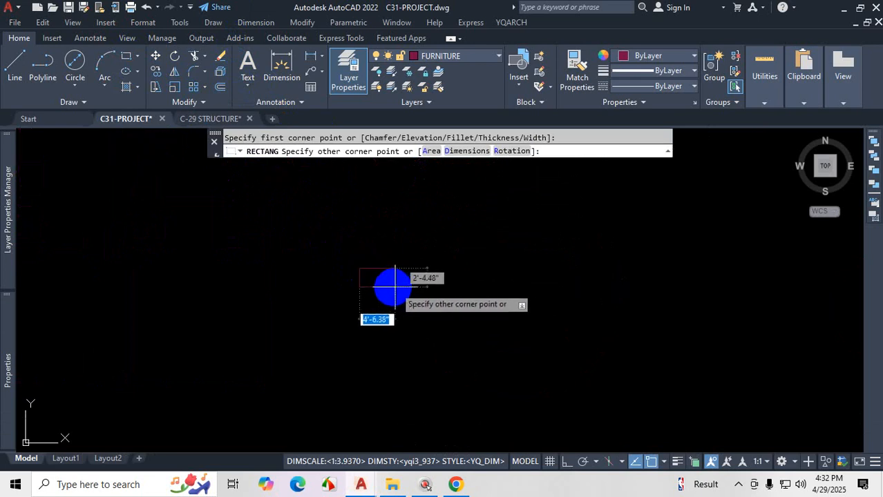
click(389, 284)
key(Escape)
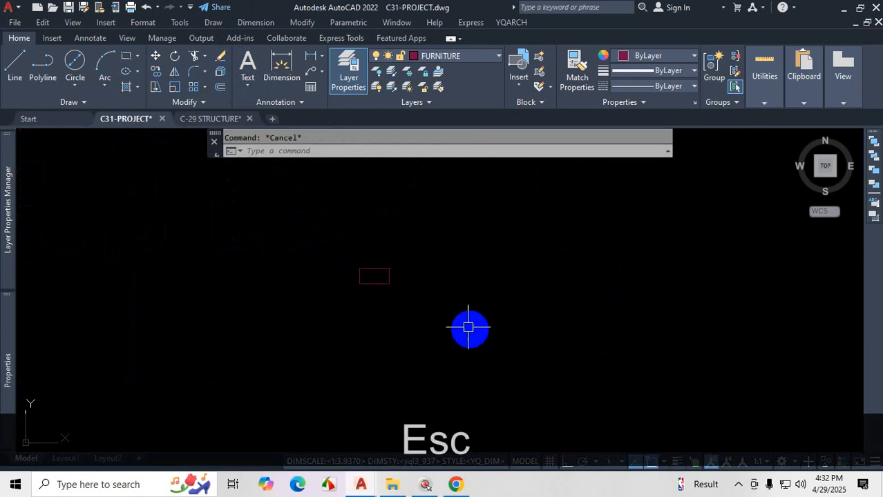
key(ctrl+1)
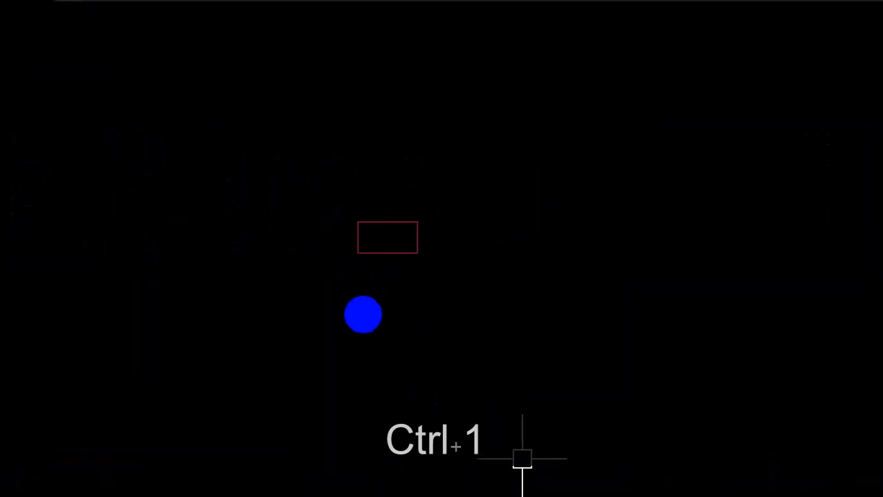
key(ctrl+1)
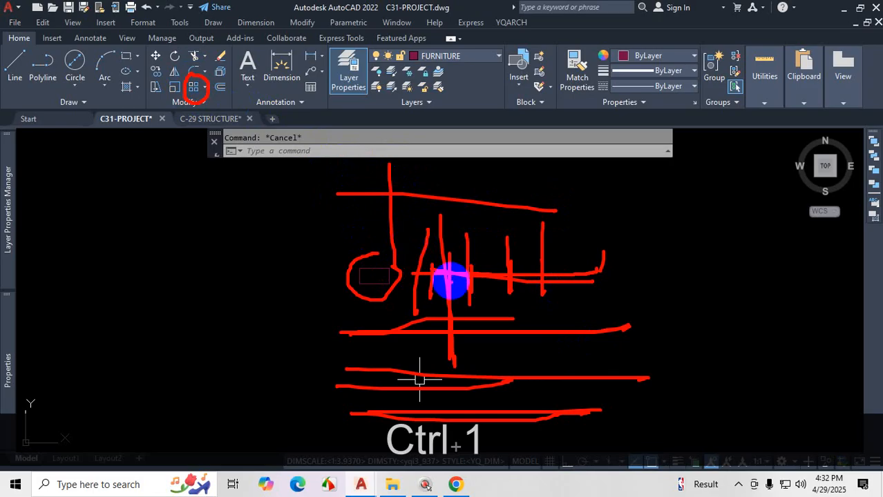
key(Escape)
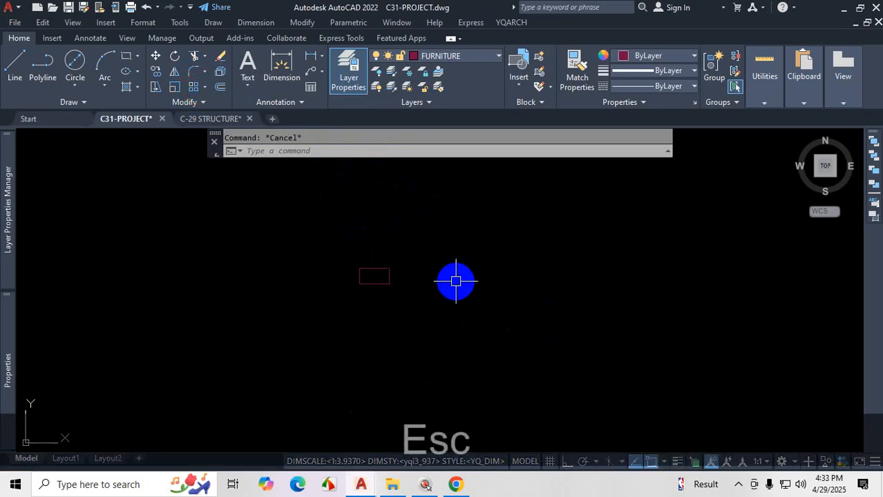
Step: Create a rectangular array of the small rectangle with 6 columns and 4 rows
click(201, 91)
click(225, 109)
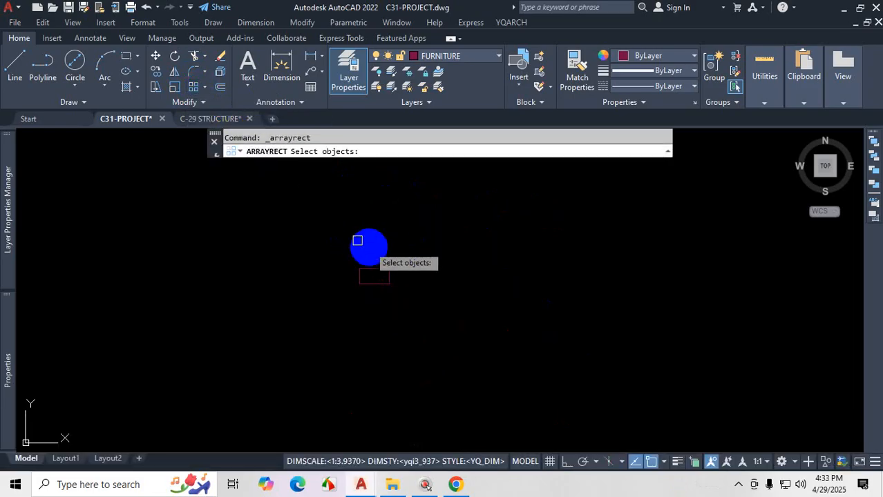
click(373, 270)
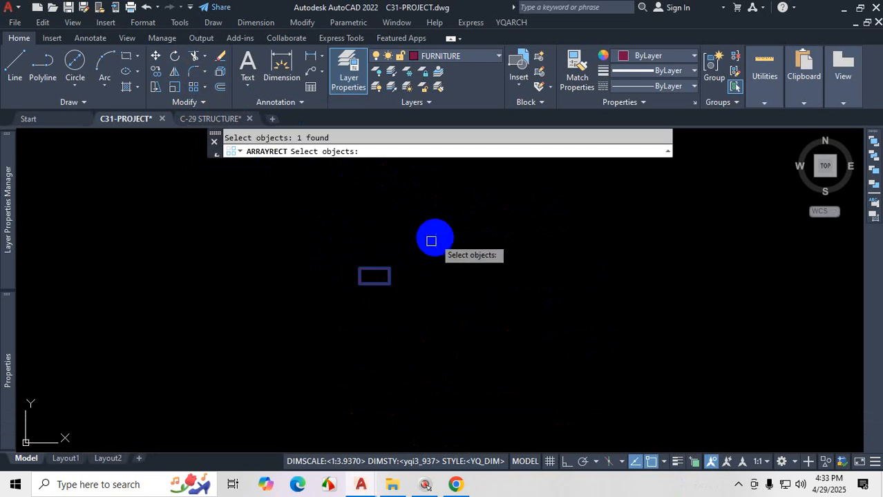
key(Return)
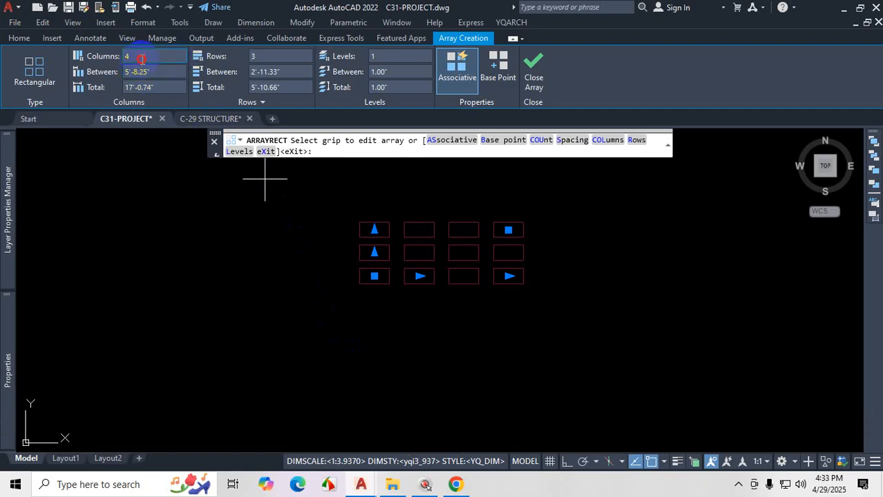
text(6)
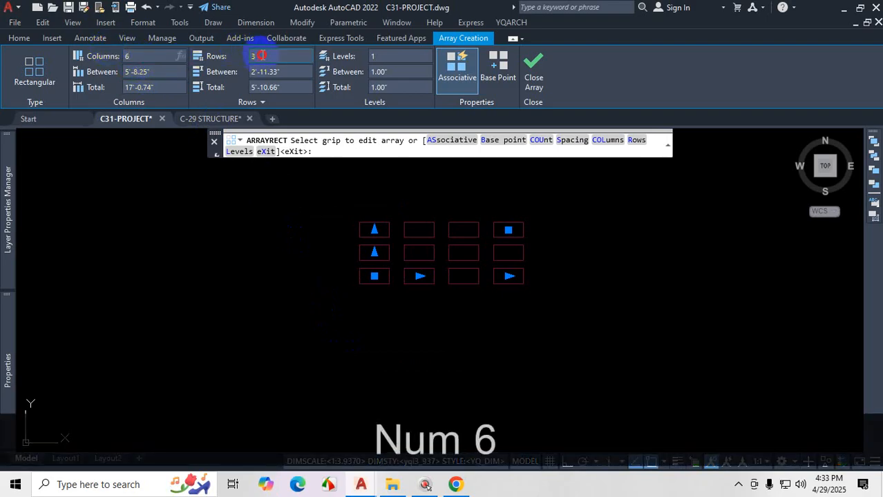
click(237, 57)
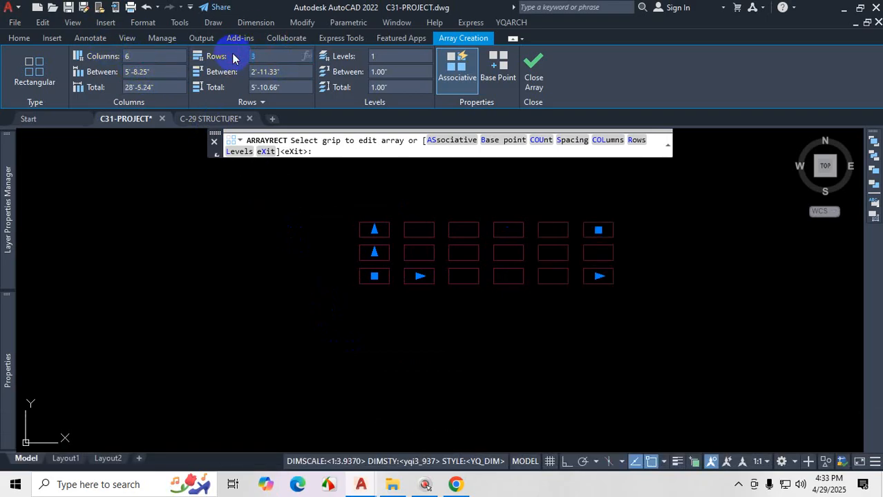
text(4)
key(Return)
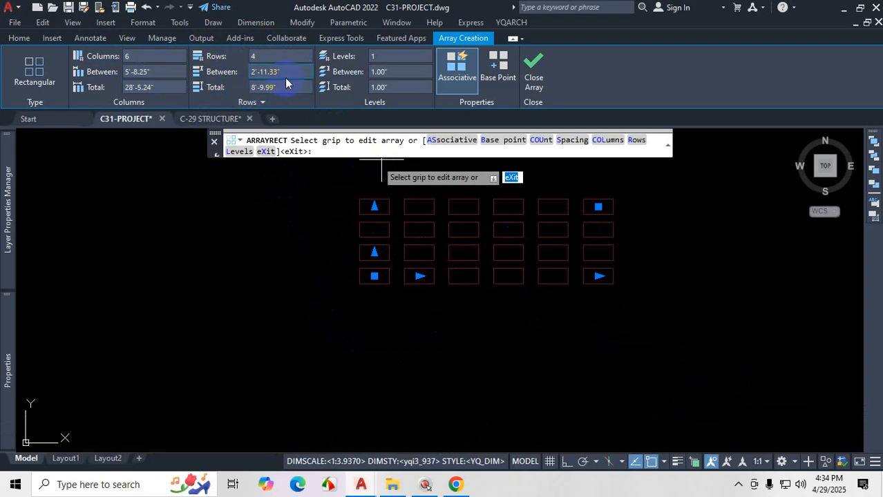
click(536, 64)
key(Escape)
scroll(393, 360, down, 8)
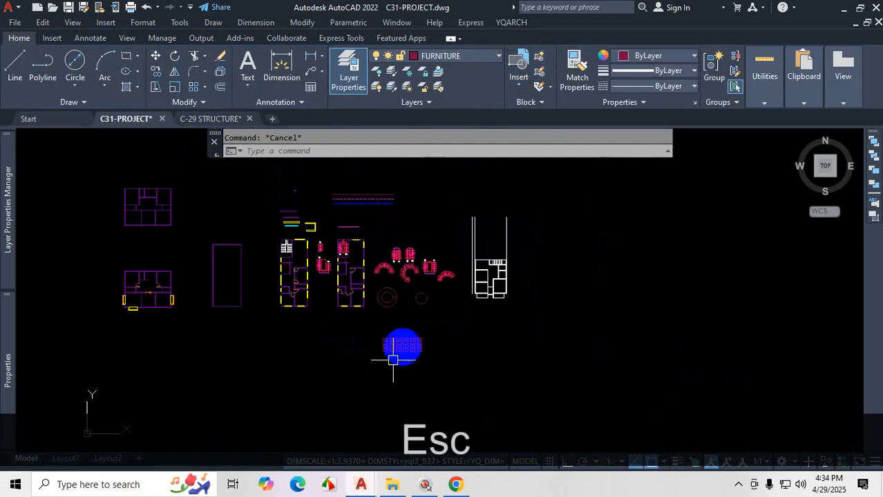
scroll(382, 297, up, 7)
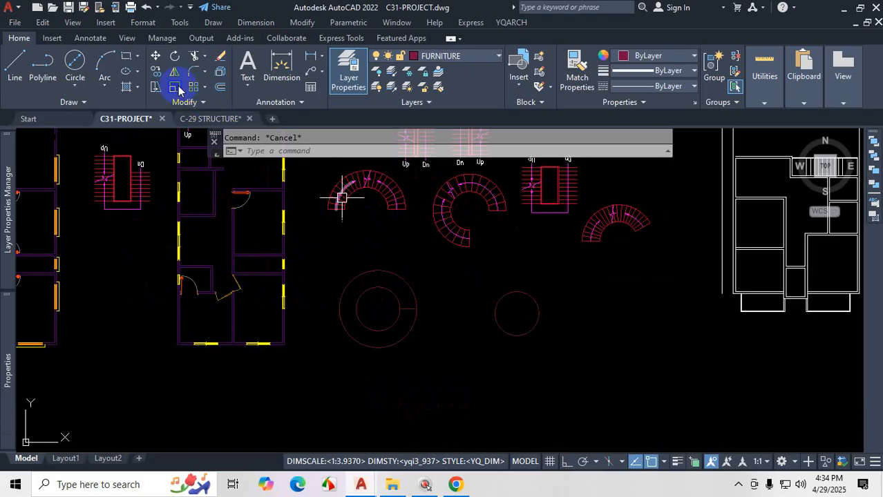
click(205, 88)
key(ctrl+1)
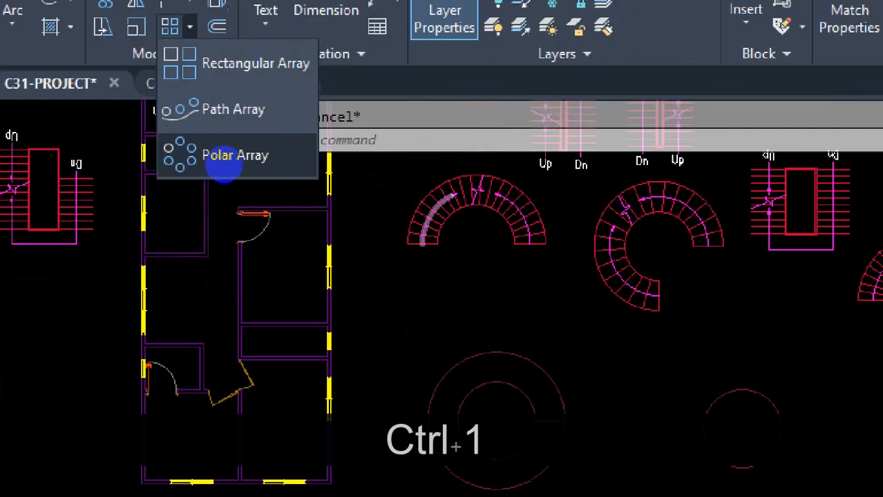
click(227, 166)
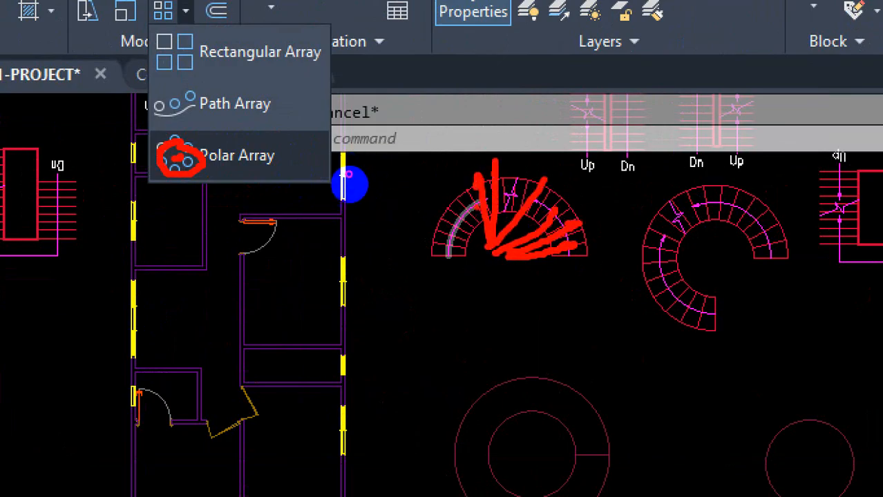
key(Escape)
key(Escape)
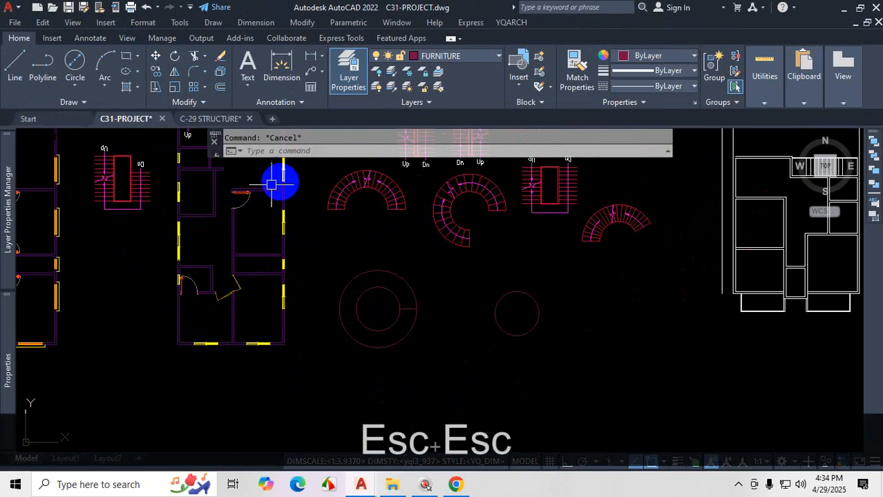
scroll(508, 222, up, 3)
scroll(511, 197, up, 2)
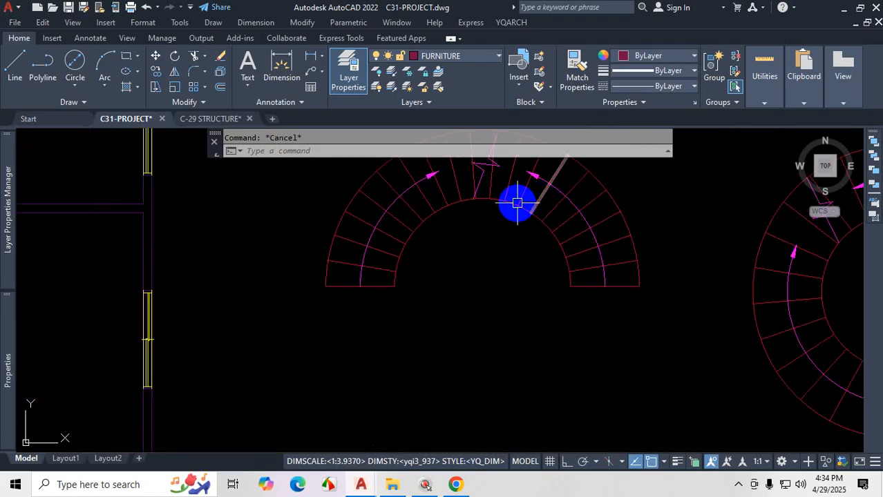
key(ctrl+1)
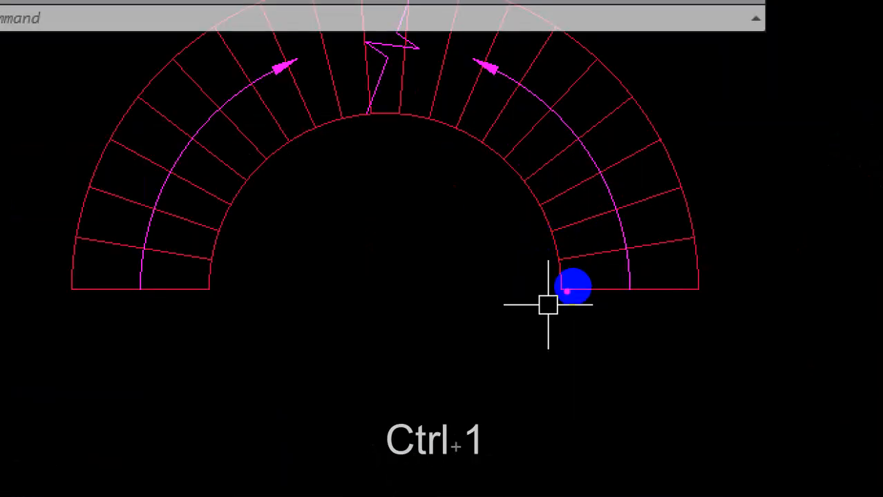
drag(565, 291, 713, 293)
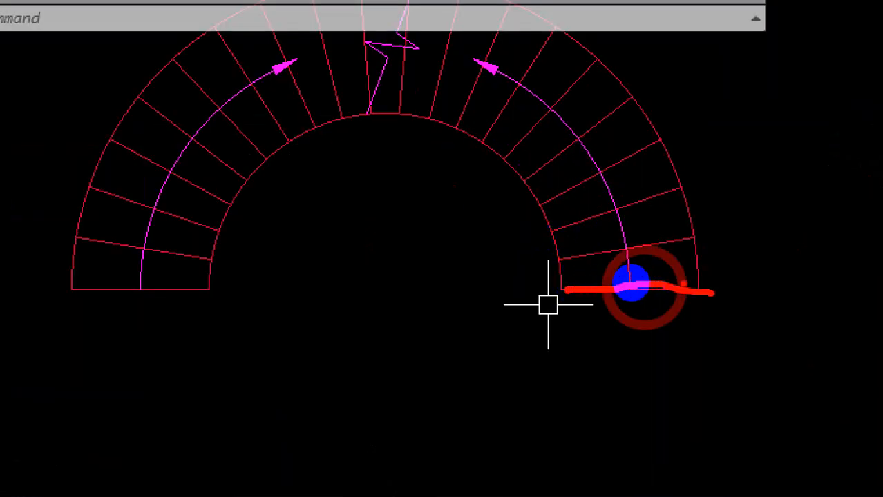
drag(371, 290, 617, 285)
mouse_move(364, 293)
mouse_down()
mouse_move(555, 284)
mouse_move(670, 258)
mouse_move(691, 234)
mouse_move(490, 270)
mouse_move(578, 262)
mouse_move(627, 243)
mouse_move(683, 199)
mouse_up()
drag(390, 277, 662, 140)
drag(421, 276, 635, 92)
drag(578, 68, 489, 185)
drag(534, 43, 485, 183)
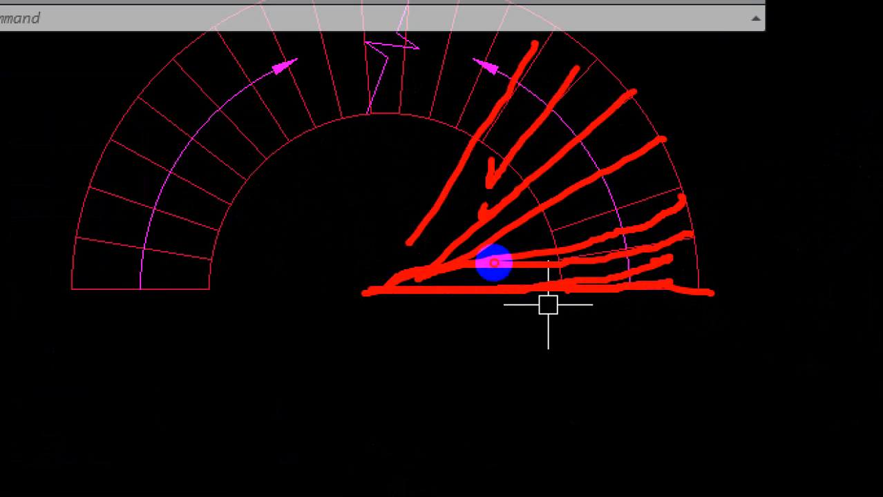
drag(464, 70, 409, 242)
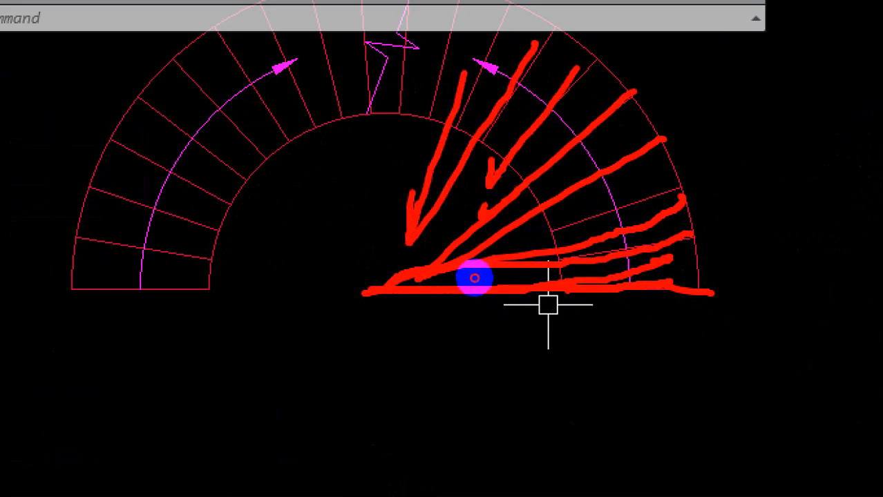
drag(371, 273, 485, 272)
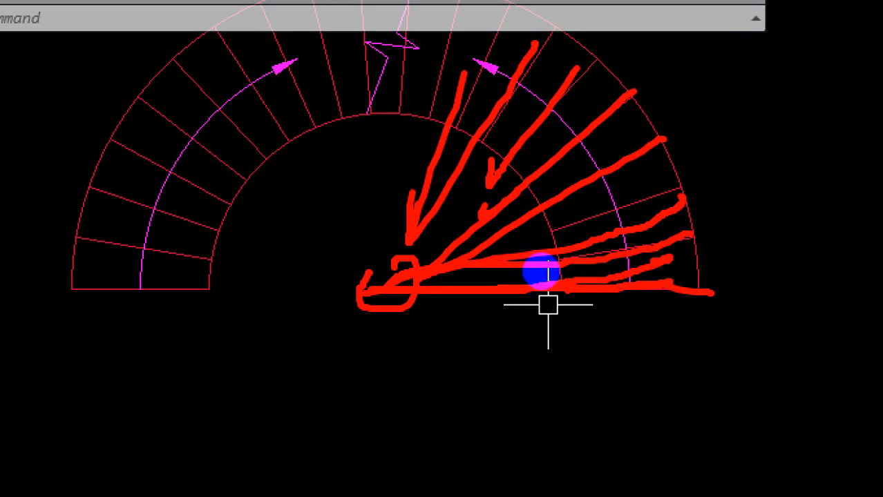
key(Escape)
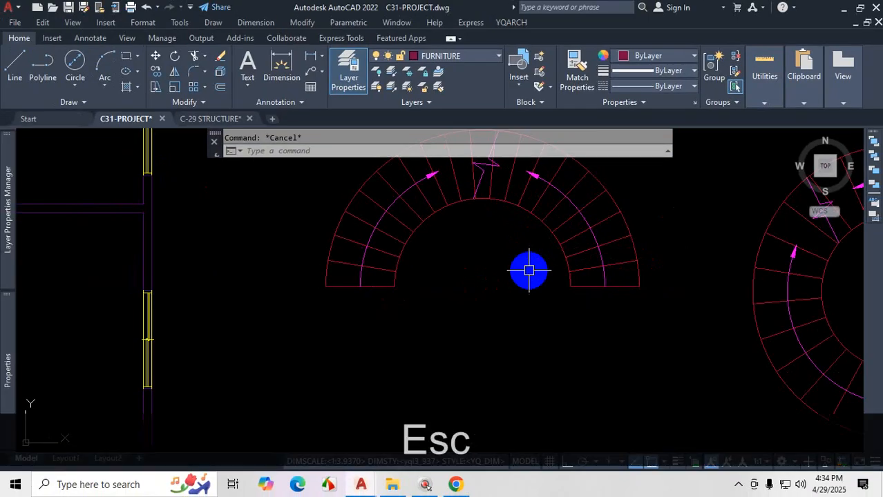
scroll(518, 235, down, 5)
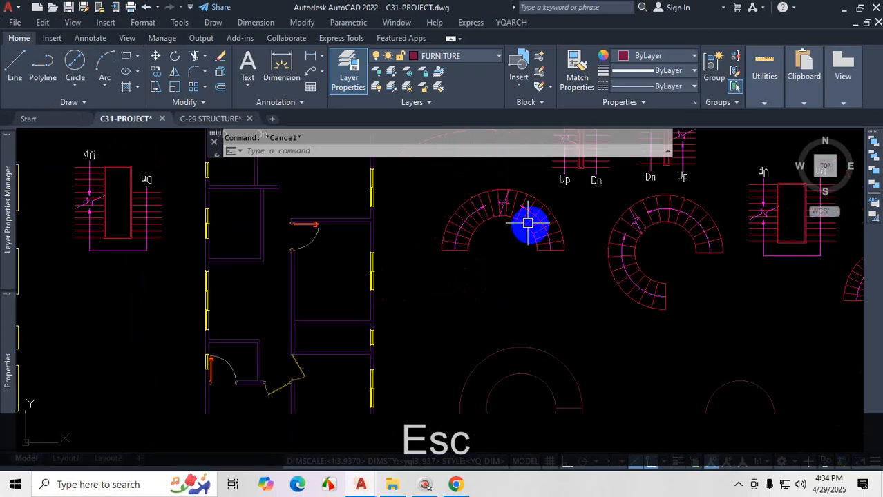
scroll(528, 223, down, 2)
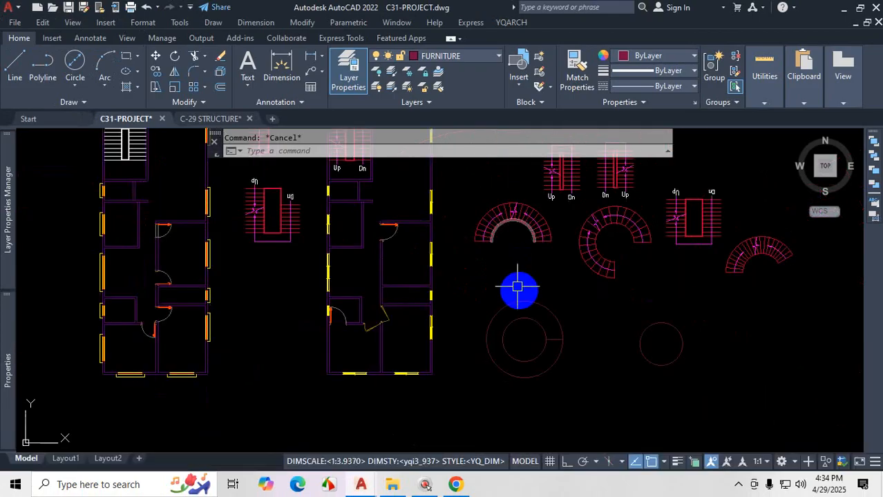
key(ctrl+1)
mouse_move(494, 232)
mouse_down()
mouse_move(505, 272)
mouse_move(529, 261)
mouse_move(567, 276)
mouse_up()
key(Escape)
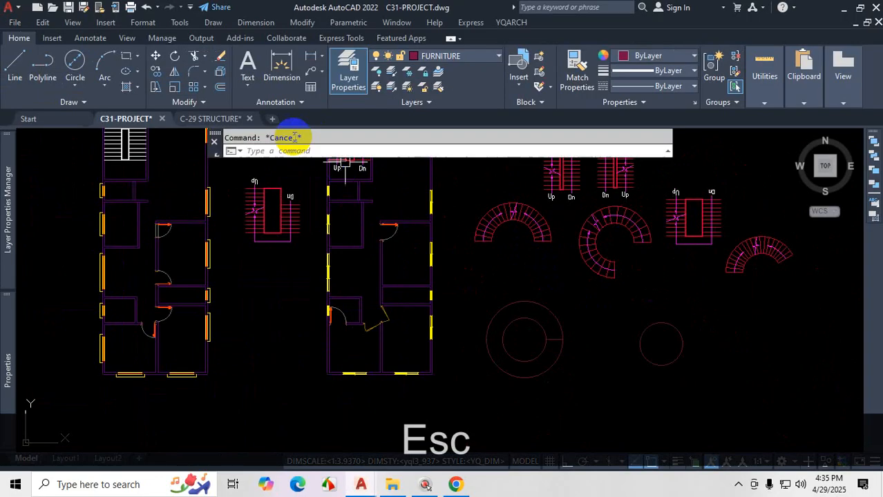
click(205, 87)
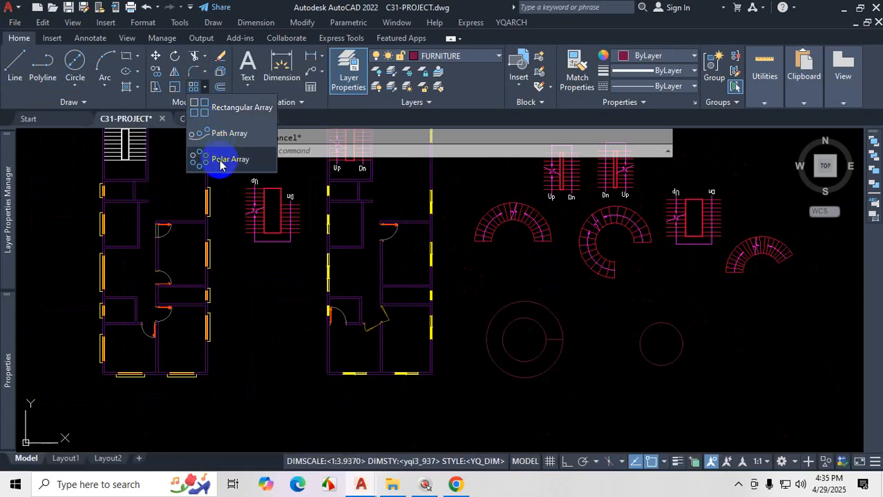
key(Escape)
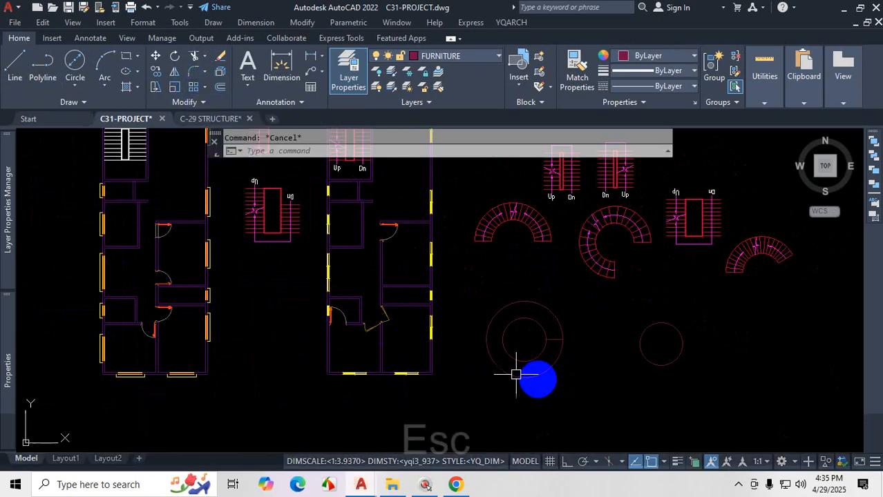
Step: Create a polar array of the radial line around the centre of the two concentric circles
scroll(632, 375, up, 4)
text(ar)
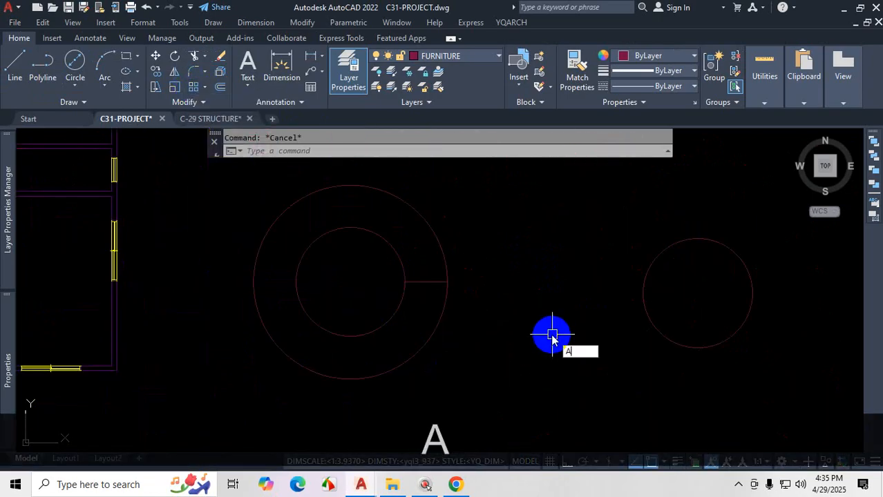
key(Return)
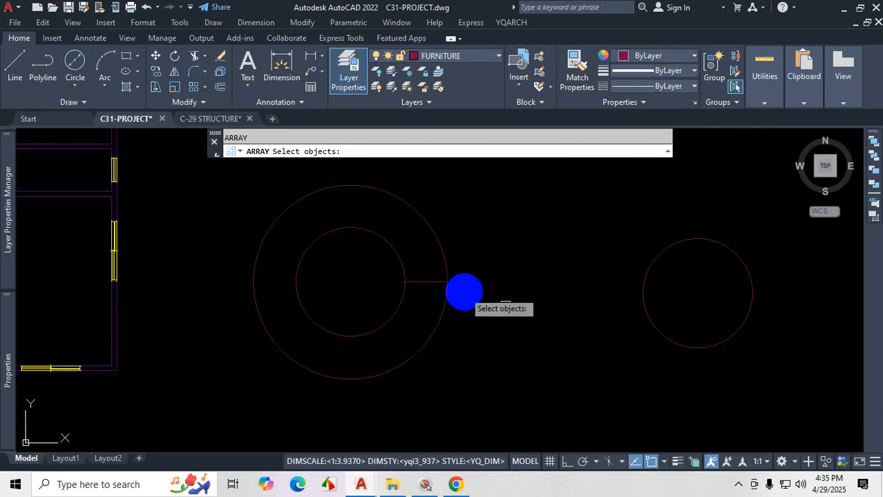
scroll(464, 291, up, 2)
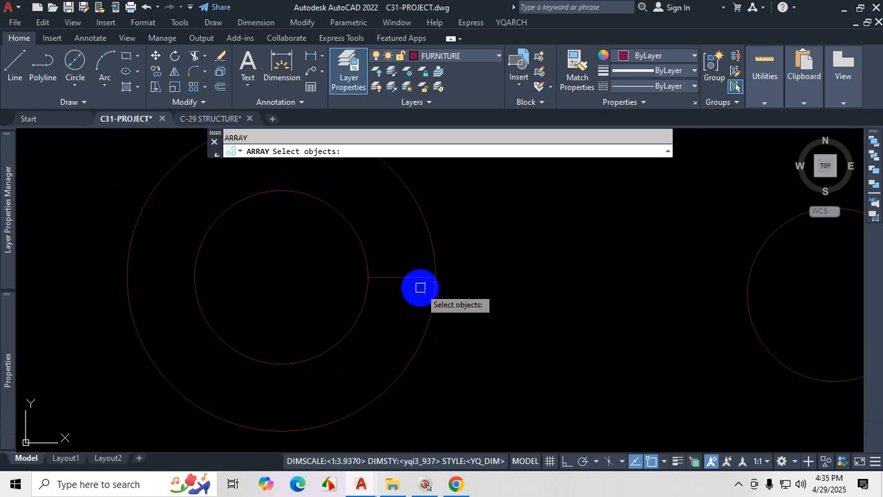
click(426, 275)
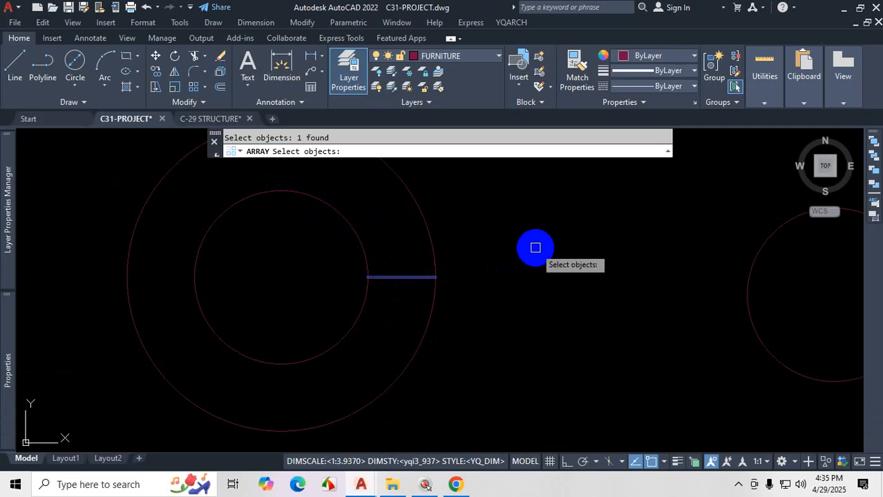
key(Return)
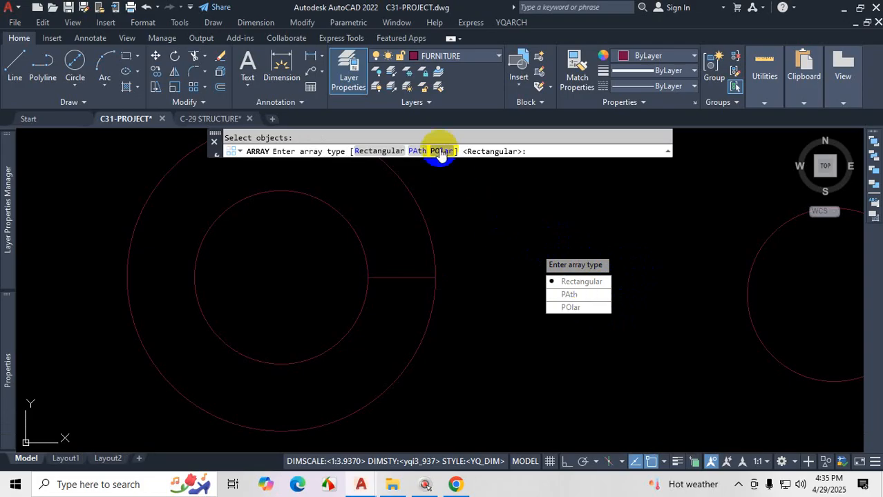
click(571, 308)
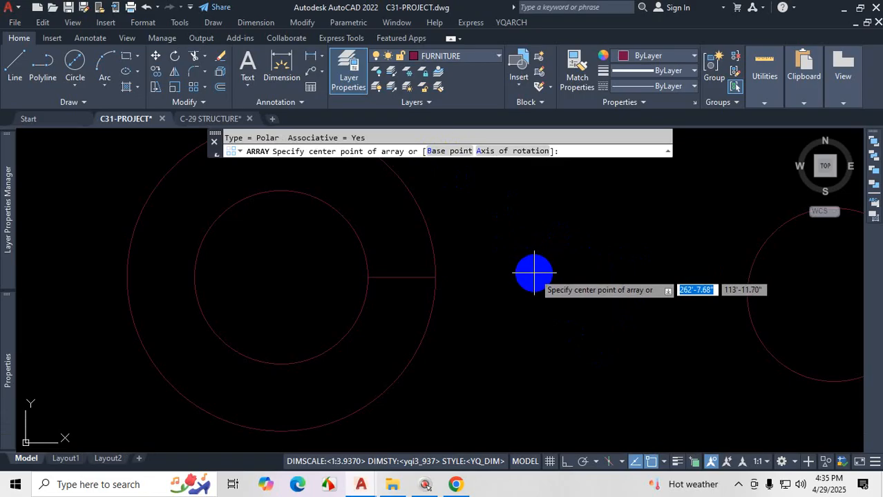
key(ctrl+1)
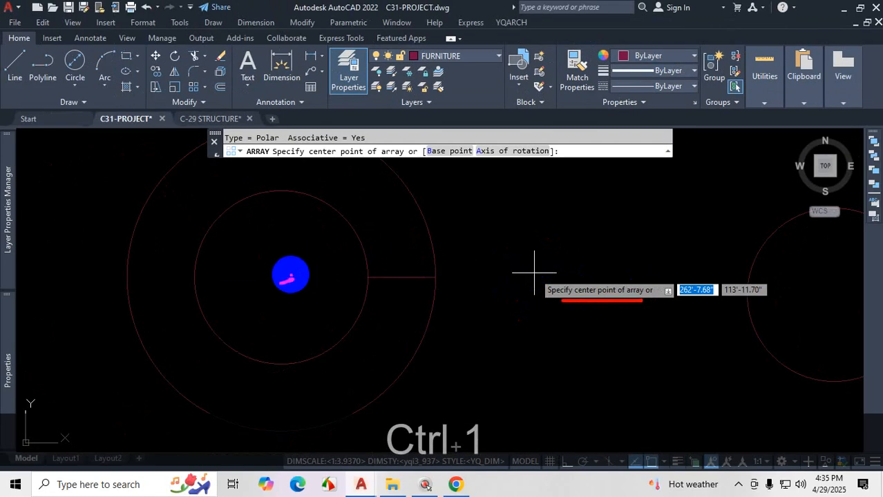
key(Escape)
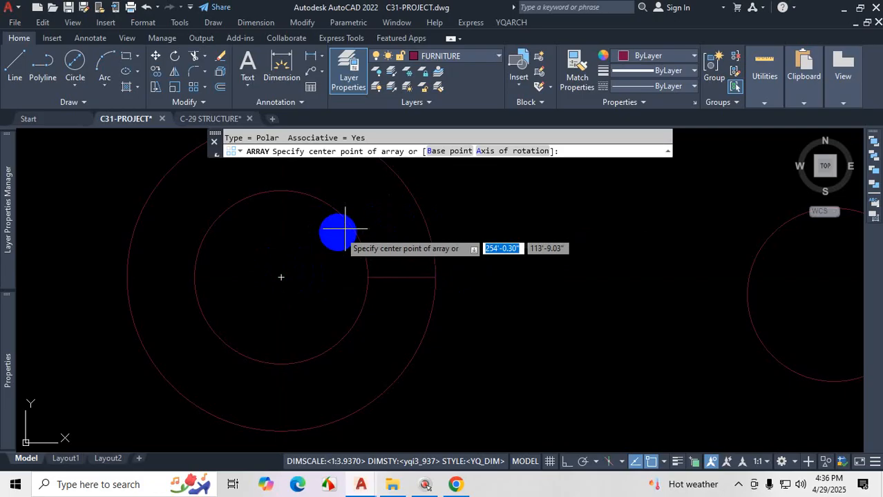
click(281, 277)
scroll(388, 345, down, 4)
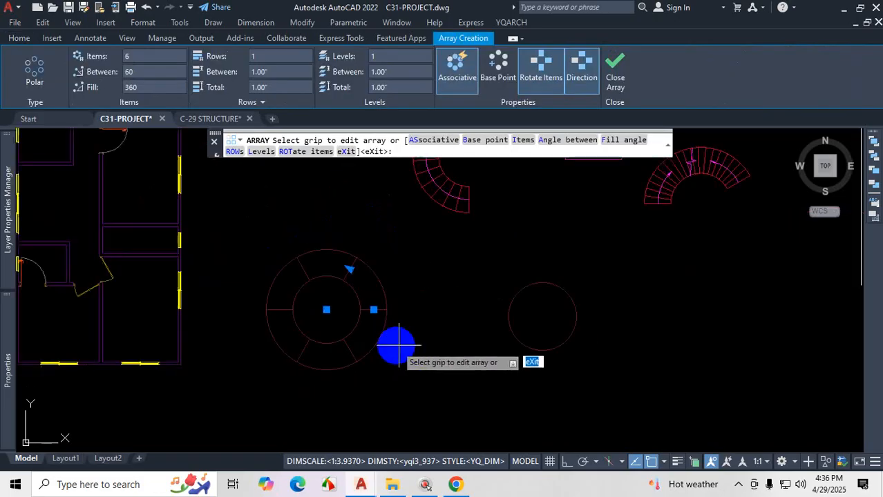
scroll(335, 340, up, 2)
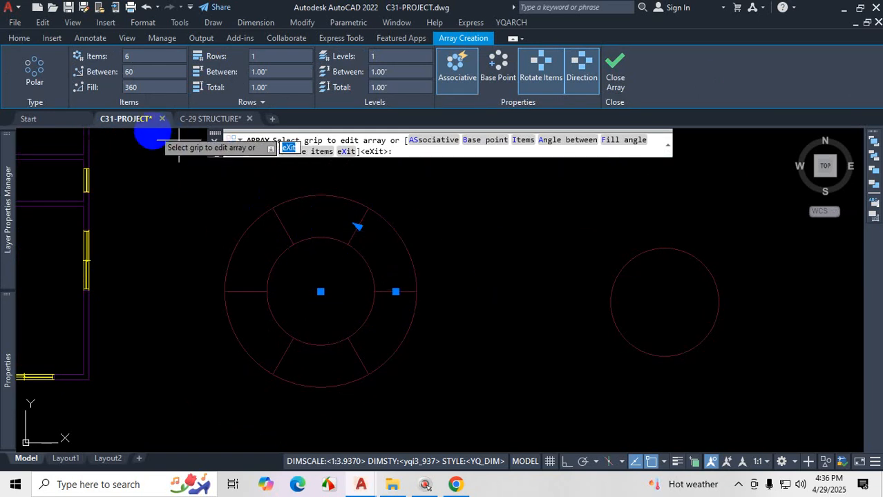
Step: Set the number of items in the polar array to 20
key(ctrl+1)
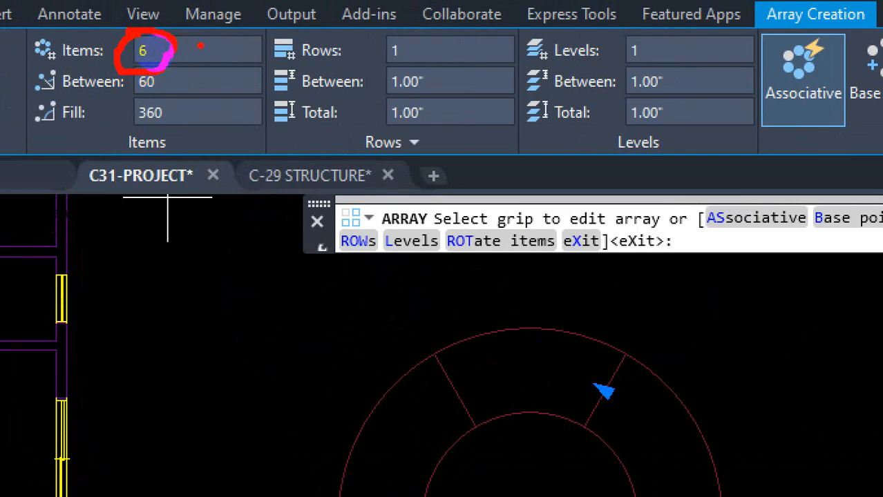
key(Escape)
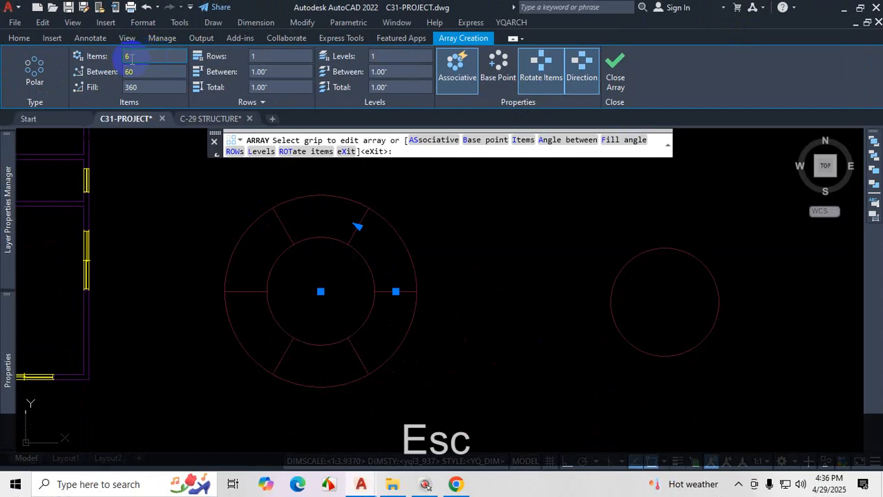
drag(143, 57, 116, 59)
text(20)
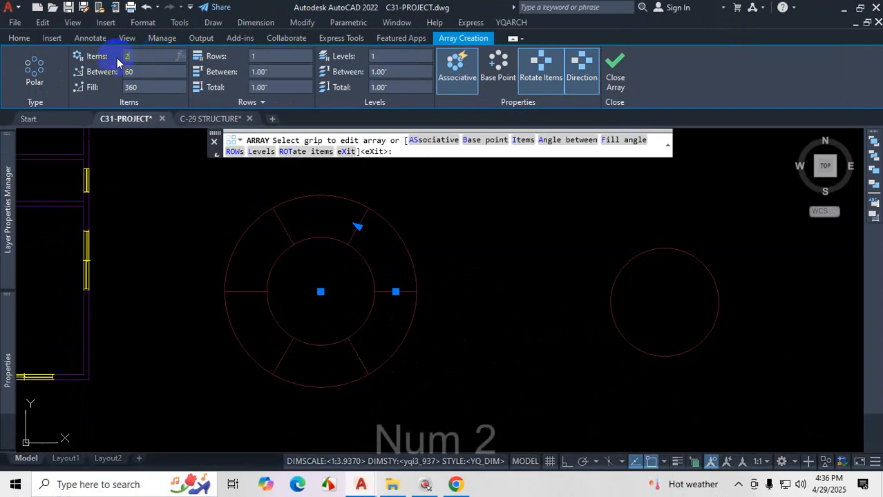
click(150, 75)
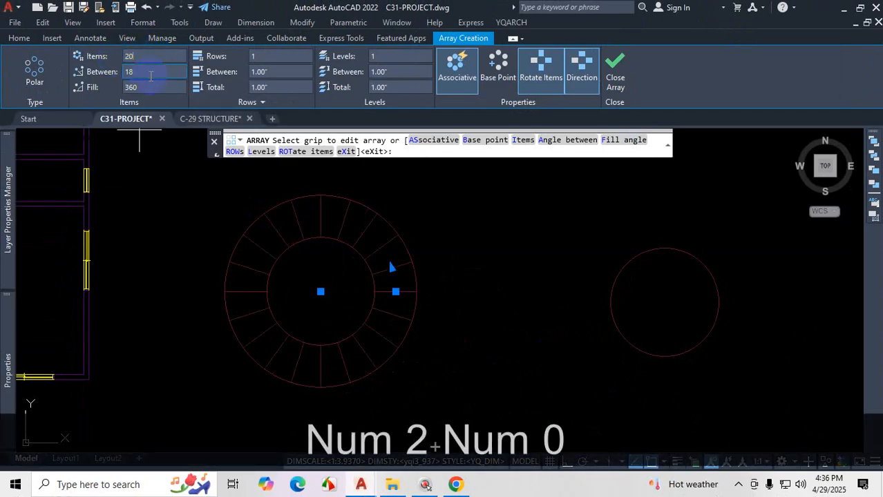
scroll(228, 280, down, 4)
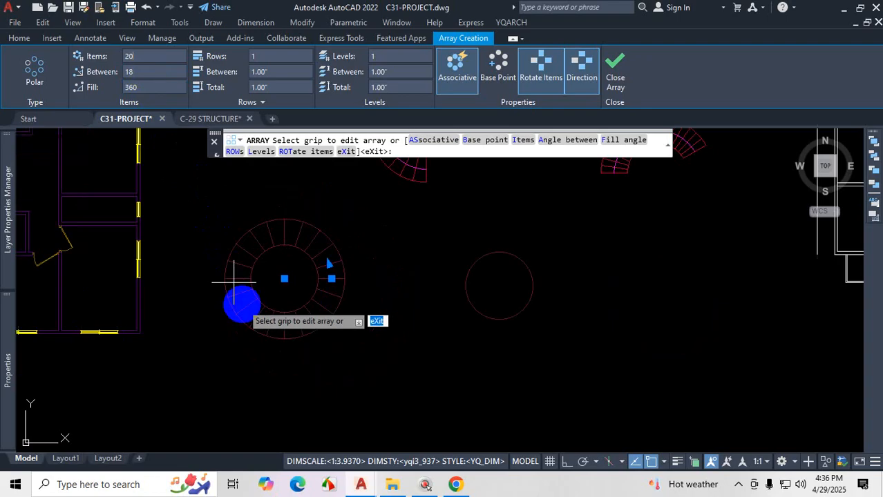
scroll(255, 177, up, 3)
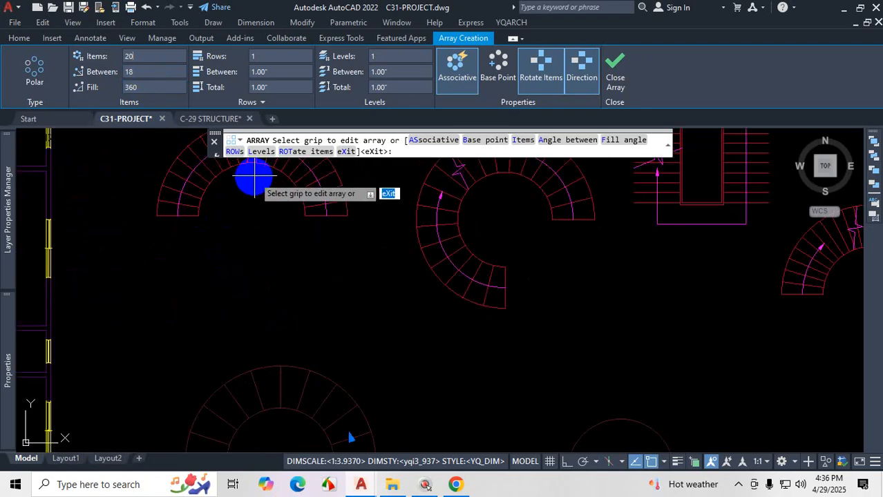
scroll(261, 185, down, 2)
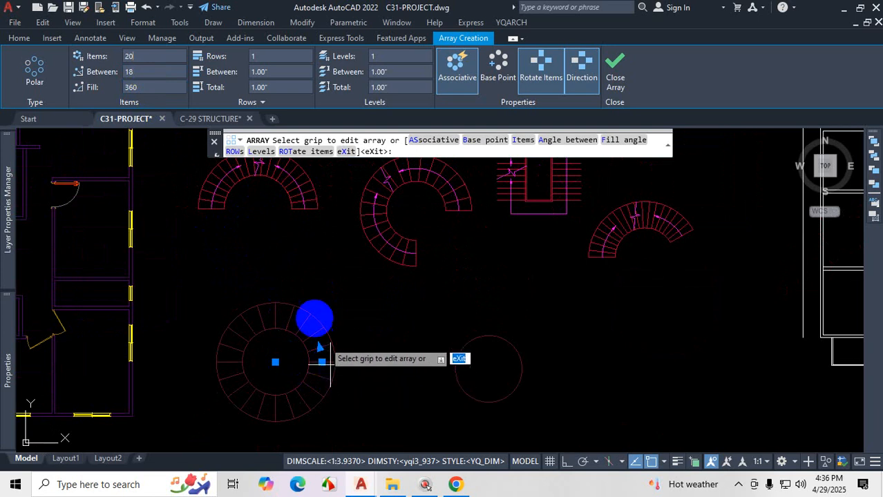
key(ctrl+1)
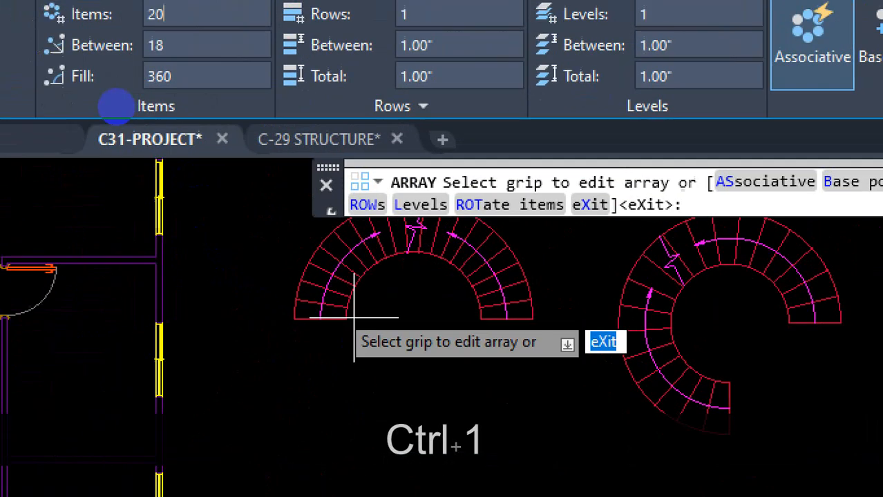
click(87, 54)
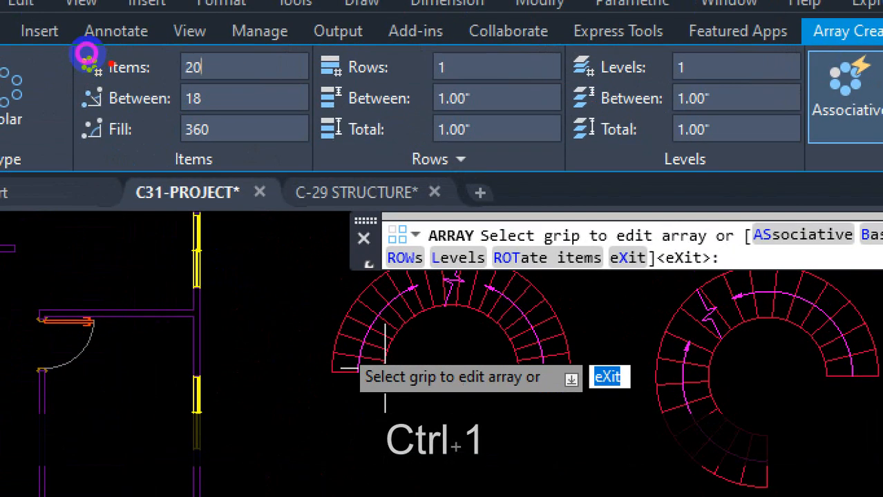
mouse_move(140, 49)
mouse_down()
mouse_move(108, 53)
mouse_move(153, 47)
mouse_move(200, 23)
mouse_up()
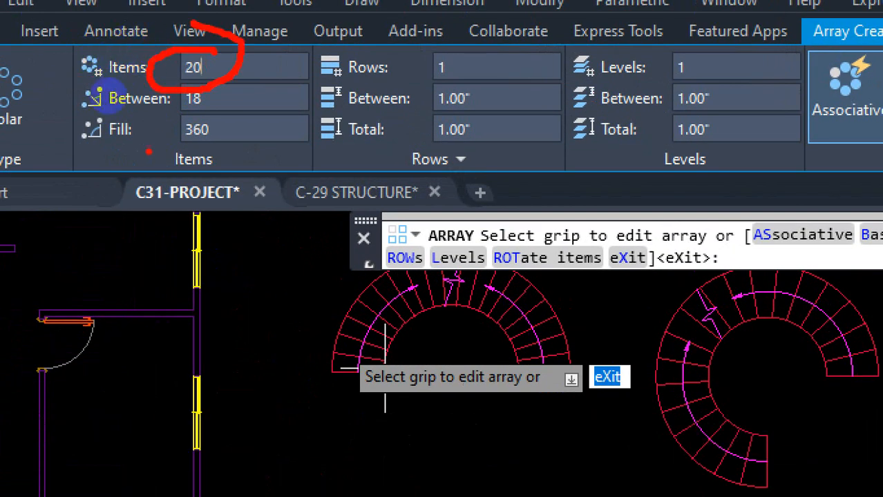
drag(146, 146, 151, 146)
mouse_move(234, 118)
mouse_down()
mouse_move(187, 110)
mouse_move(236, 159)
mouse_up()
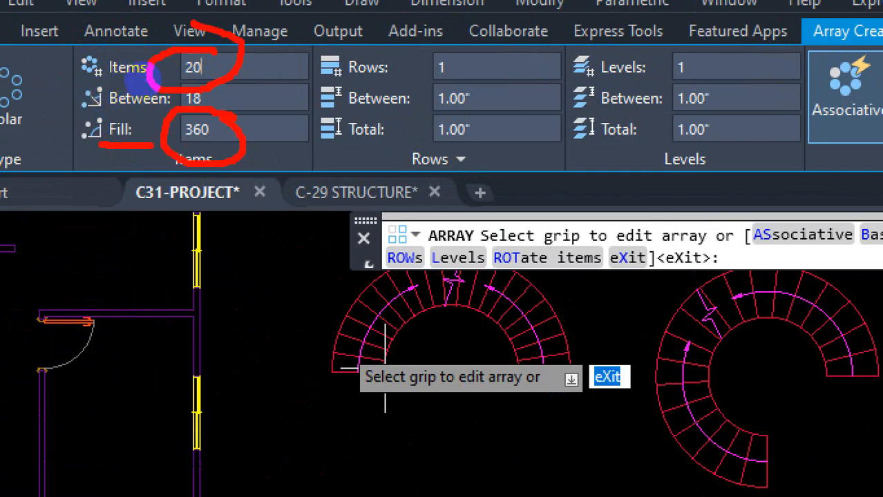
Step: Set the fill angle of the polar array to 180 degrees
key(Escape)
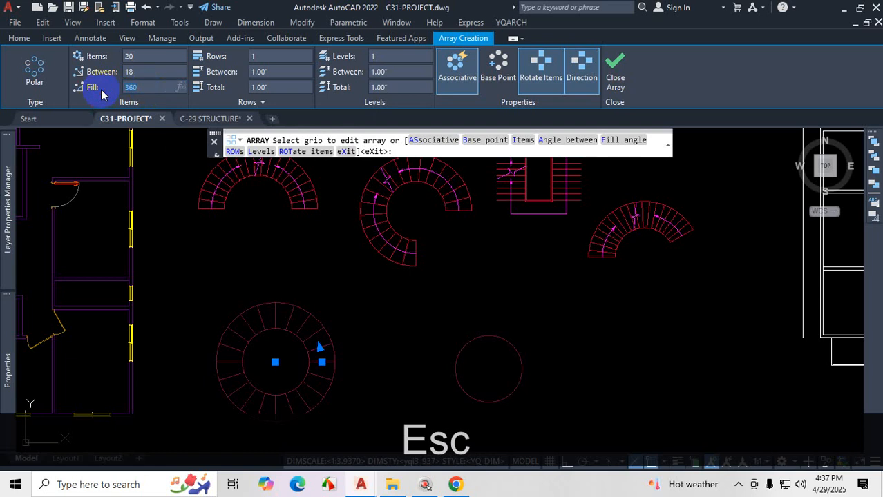
text(180)
click(150, 68)
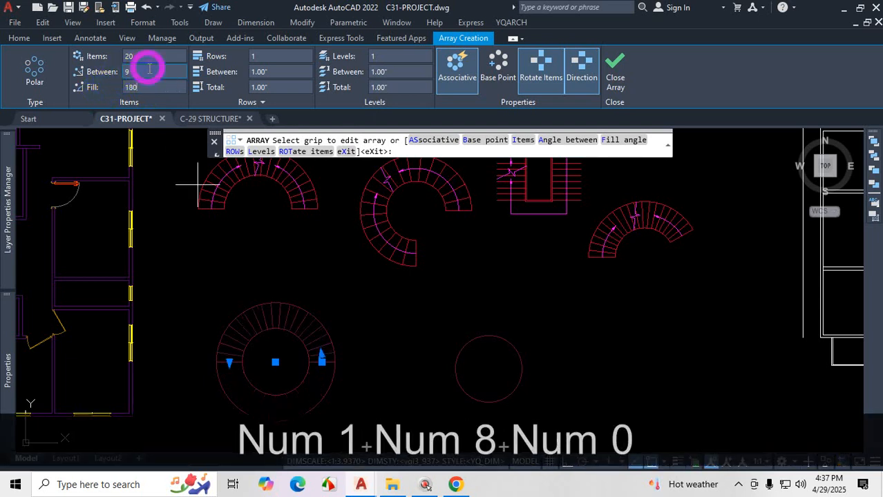
key(ctrl+1)
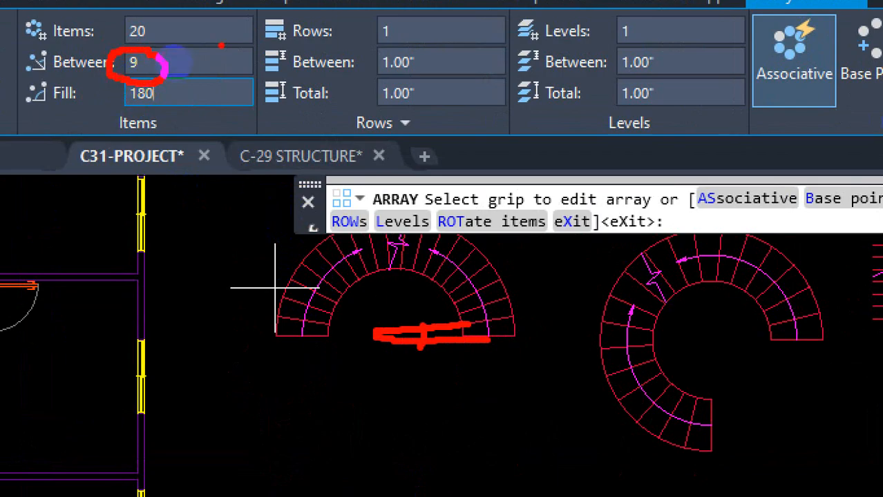
double_click(142, 92)
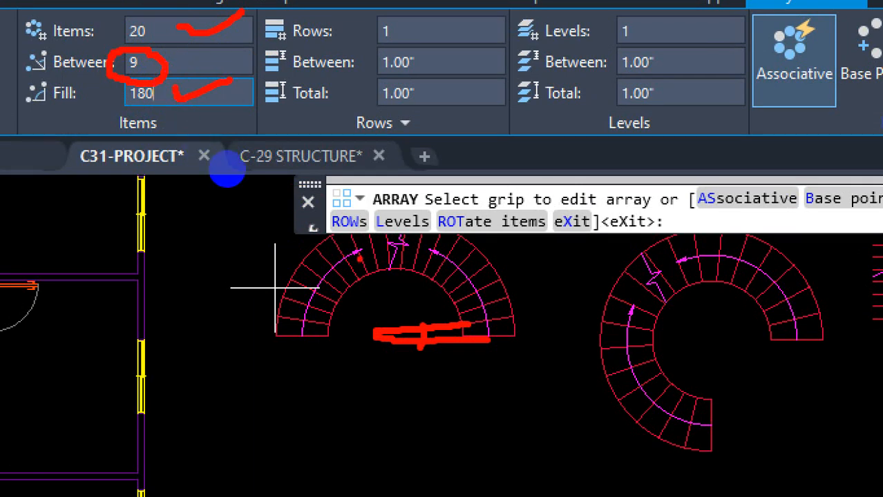
key(Escape)
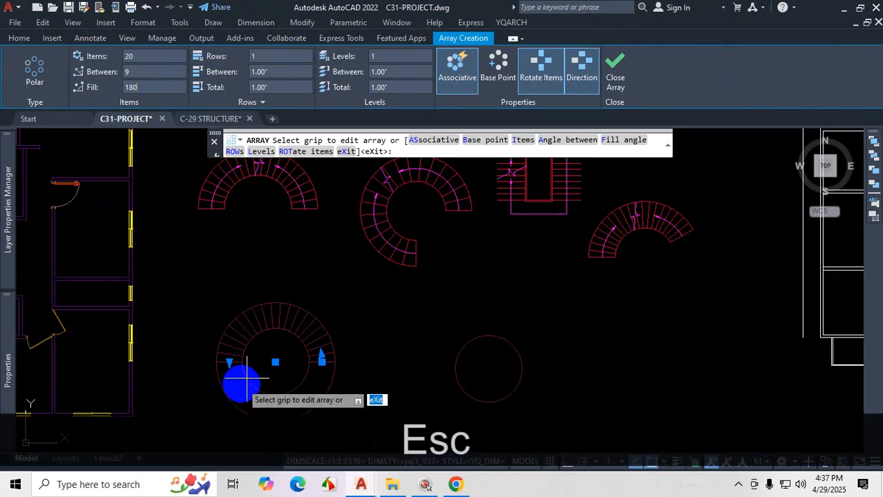
Step: Set the fill angle of the polar array to 270 degrees
scroll(247, 378, up, 3)
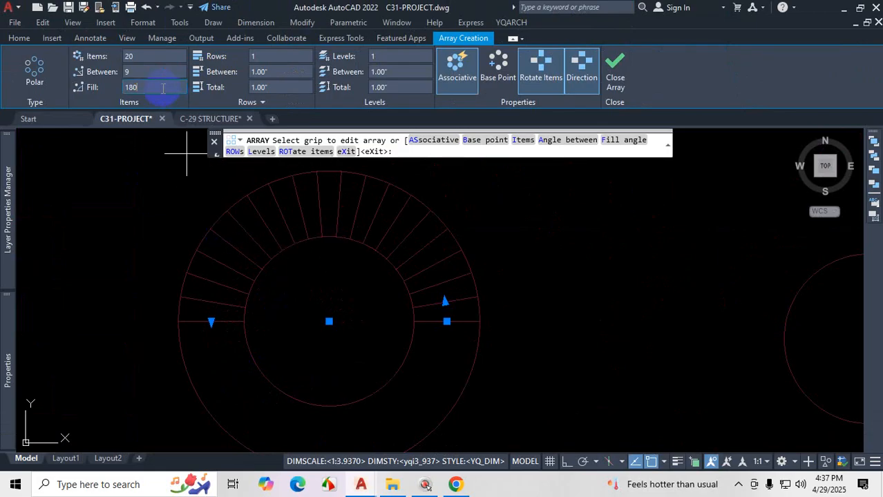
text(270)
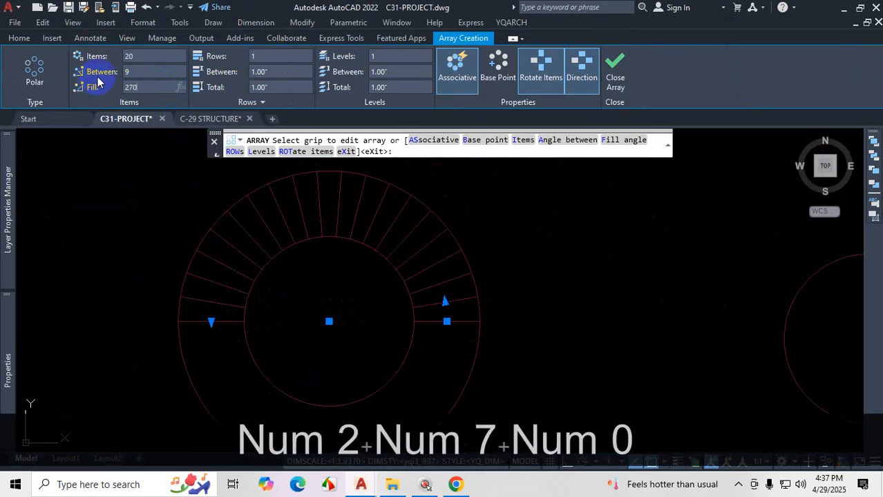
key(Return)
scroll(319, 308, down, 4)
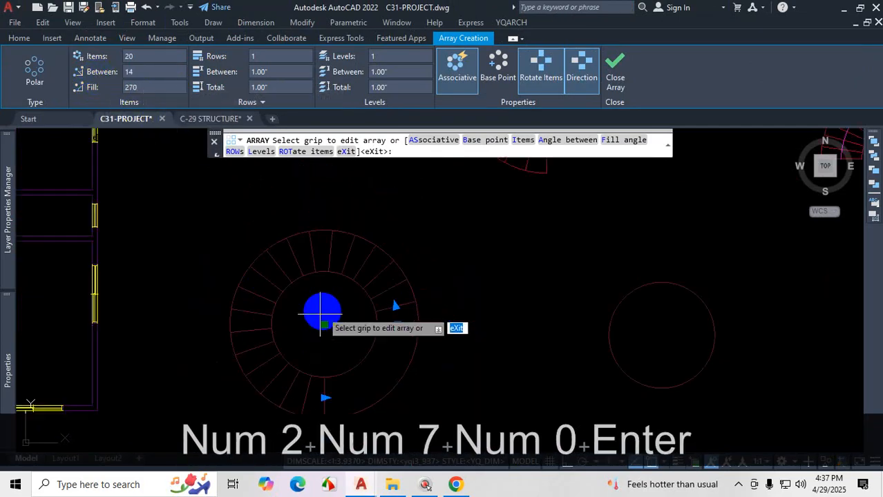
scroll(322, 365, up, 2)
scroll(335, 359, up, 2)
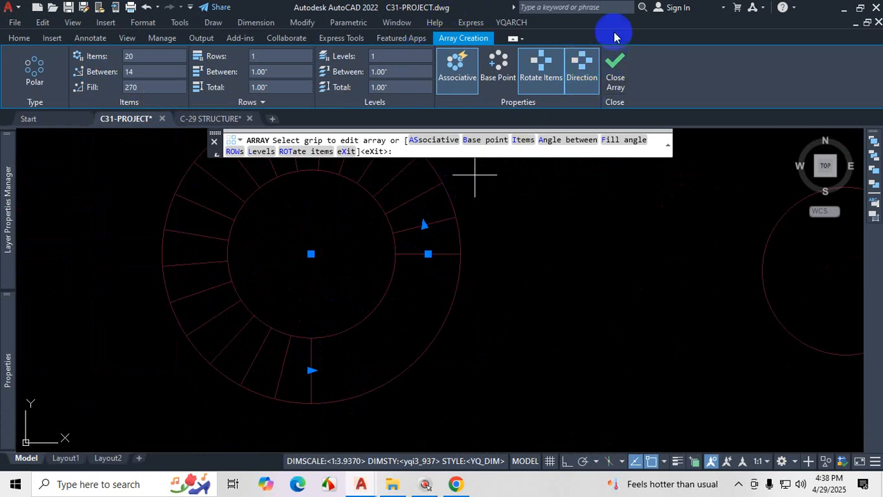
key(ctrl+1)
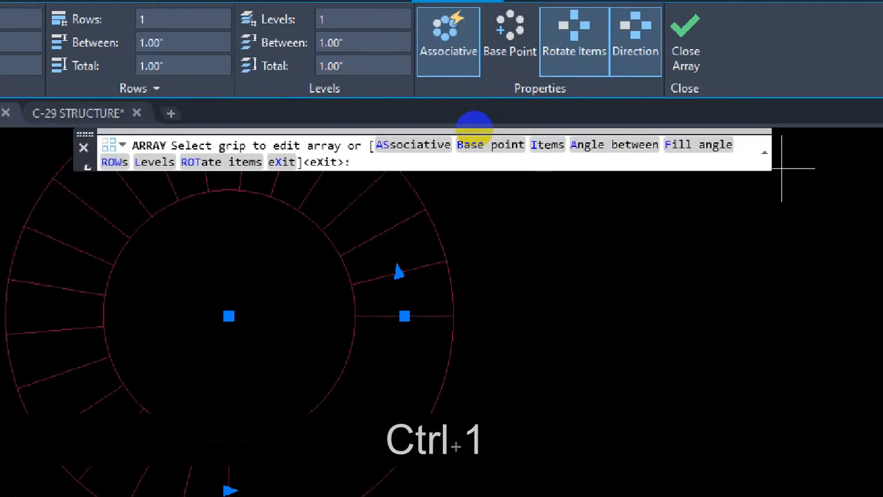
key(ctrl+1)
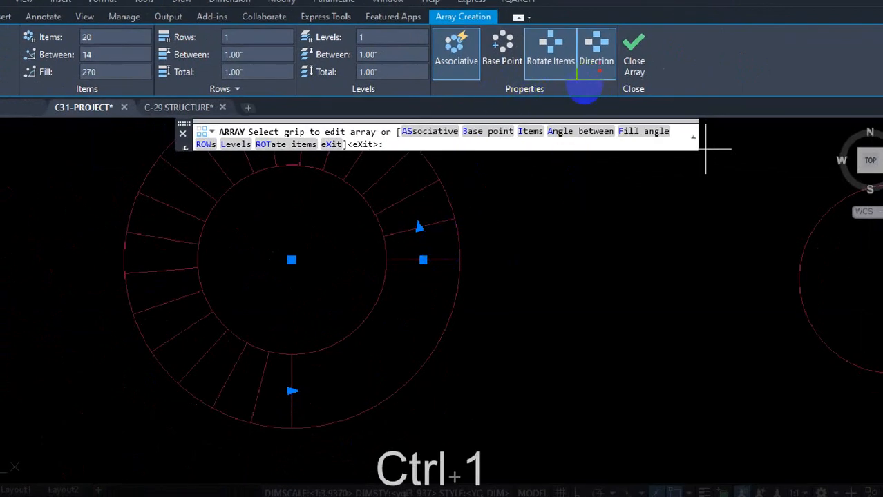
drag(593, 87, 619, 71)
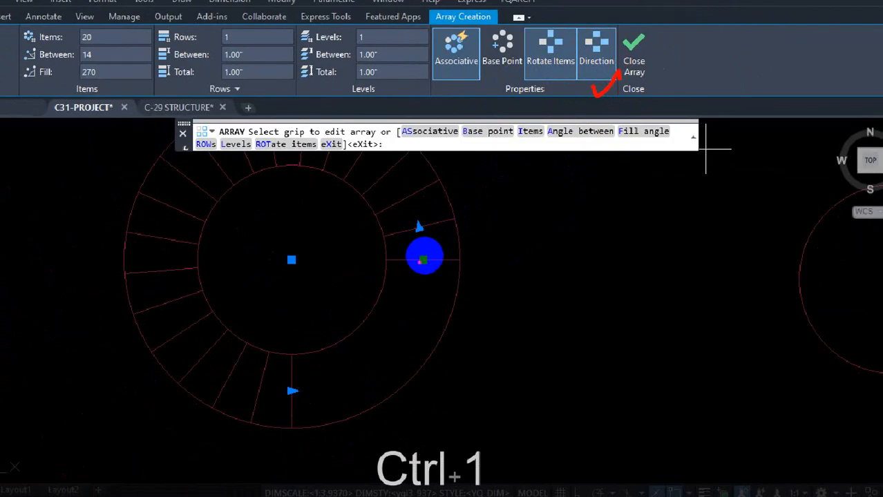
mouse_move(406, 259)
mouse_down()
mouse_move(457, 253)
mouse_move(427, 232)
mouse_move(392, 175)
mouse_move(388, 183)
mouse_move(404, 178)
mouse_move(394, 185)
mouse_up()
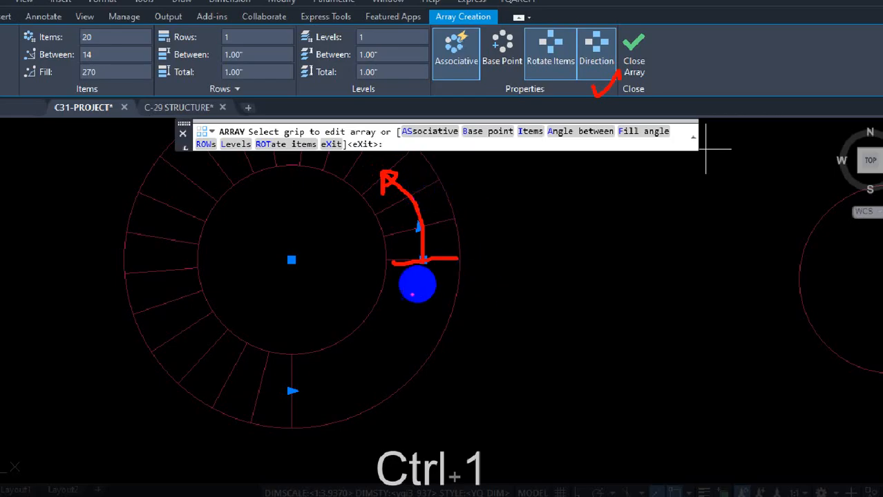
drag(432, 268, 408, 302)
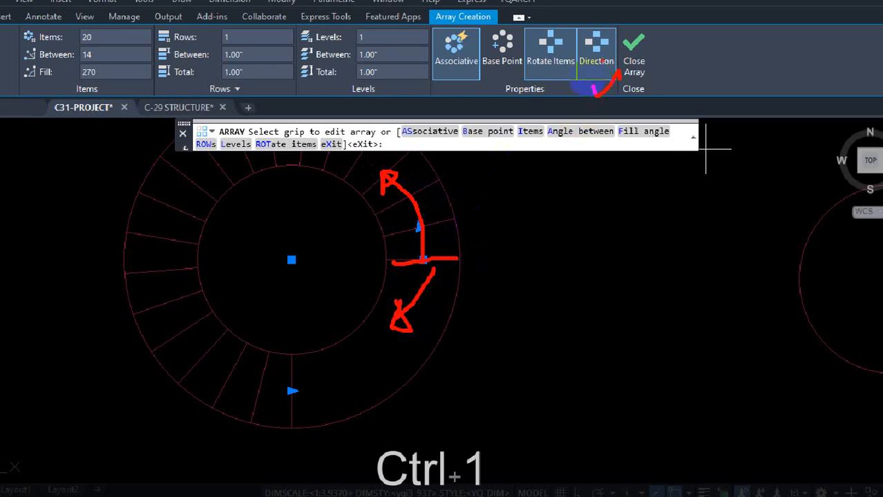
Step: Switch the polar array's direction to clockwise, back to counter-clockwise, and to clockwise again to compare the results
key(Escape)
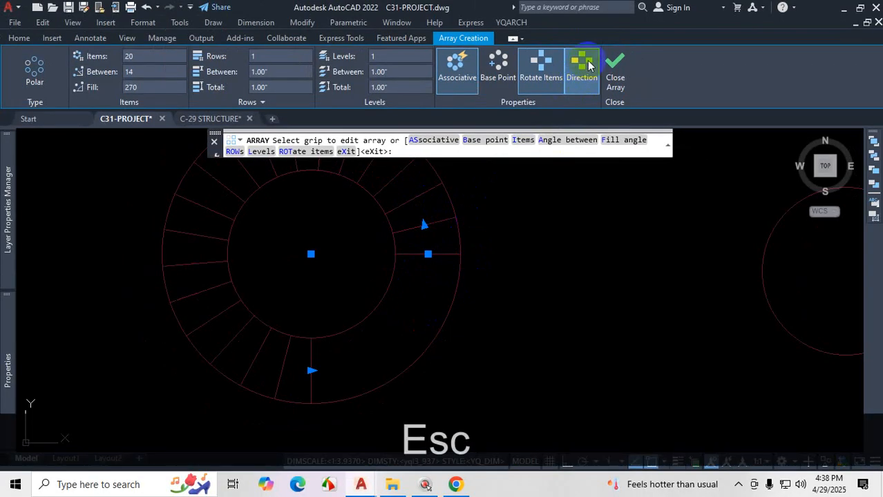
click(591, 57)
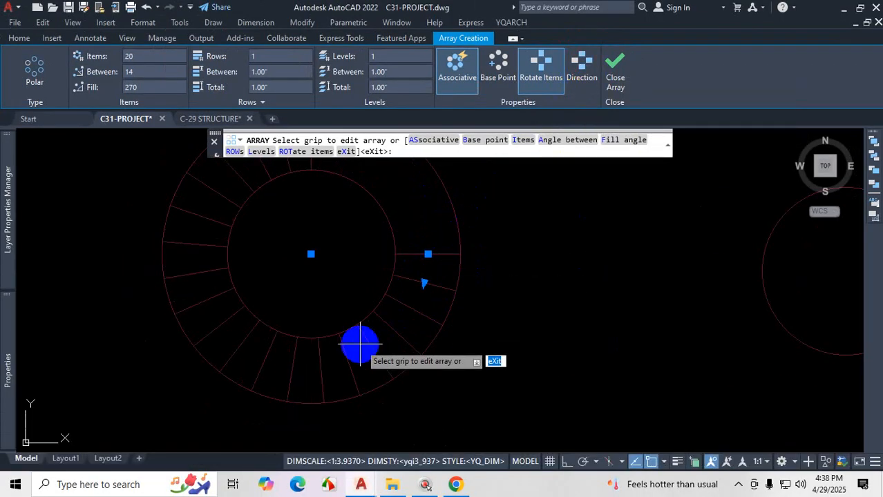
click(583, 65)
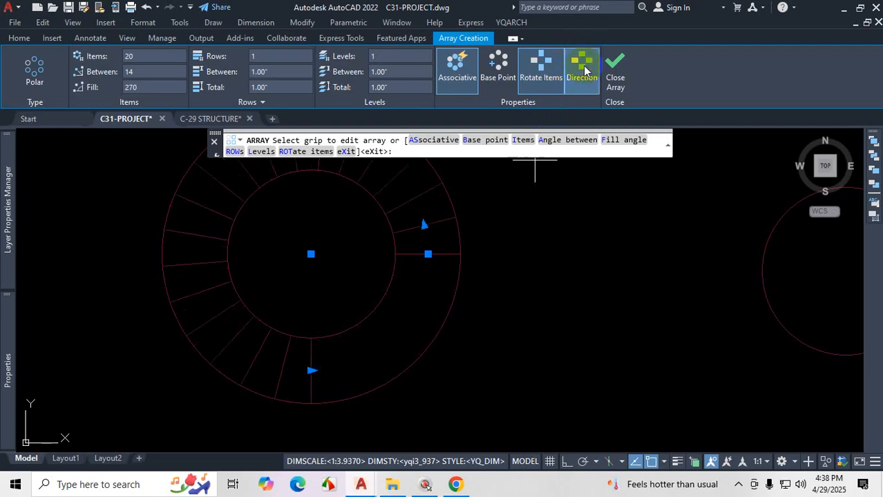
click(585, 66)
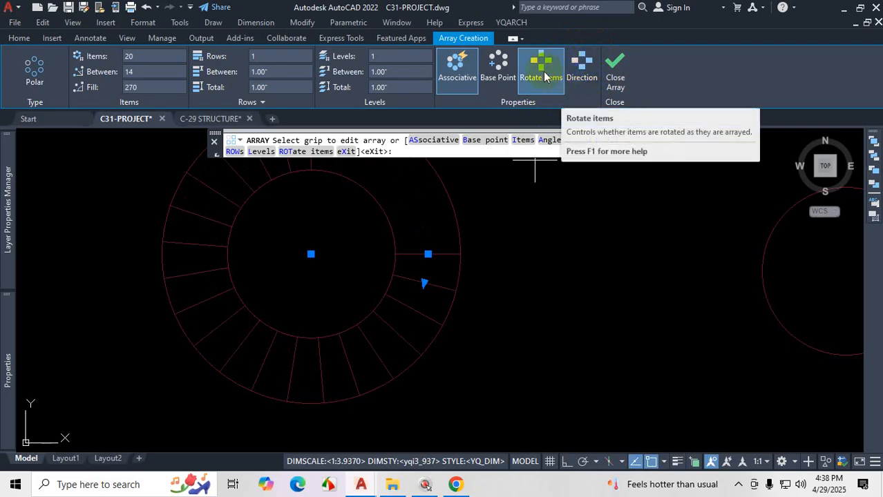
Step: Turn item rotation off, on and off again for the polar array to compare how the lines are oriented
click(545, 72)
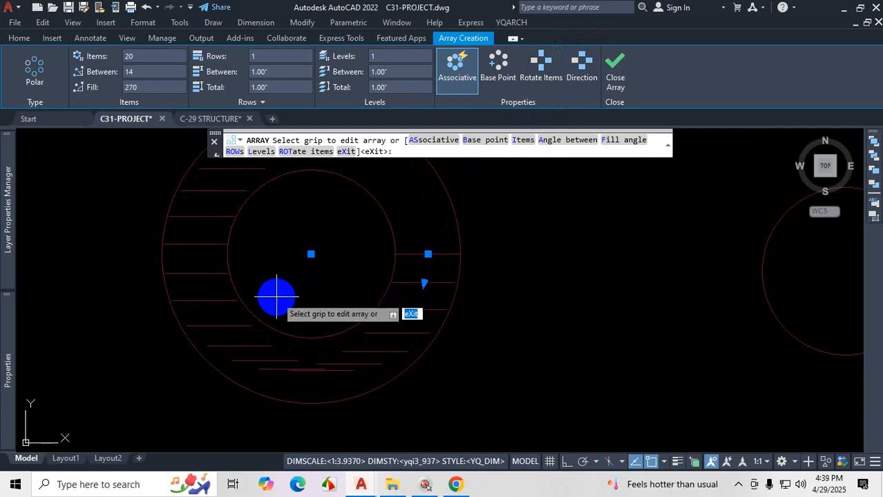
click(550, 69)
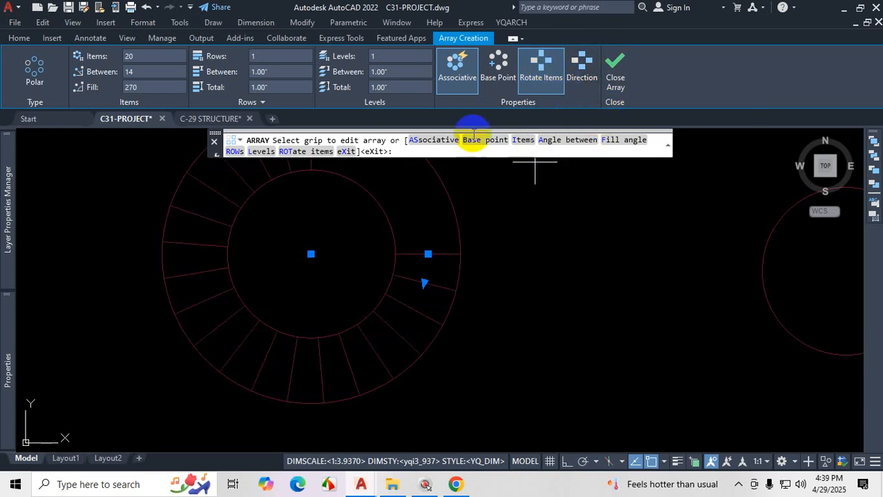
click(550, 84)
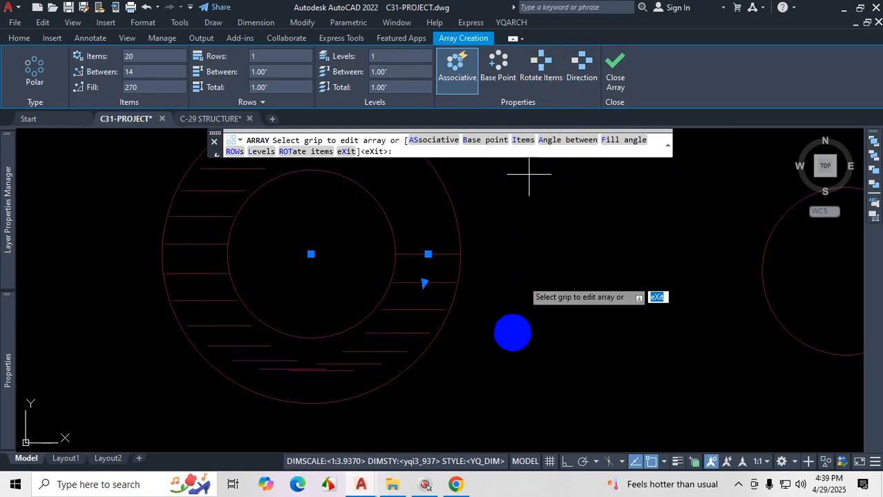
key(ctrl)
key(ctrl+1)
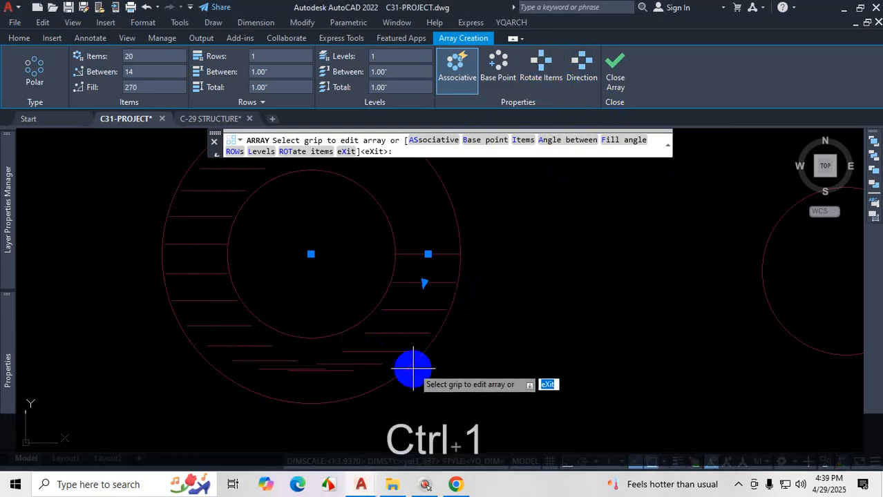
key(ctrl+1)
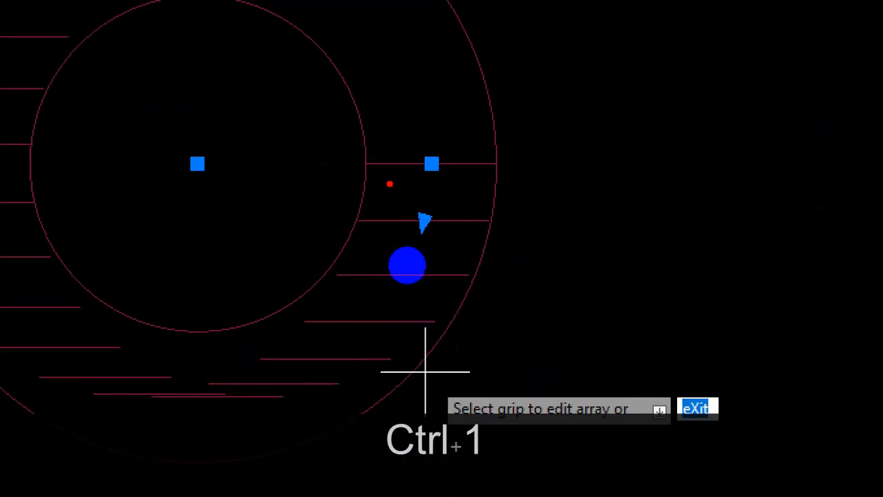
drag(373, 160, 520, 140)
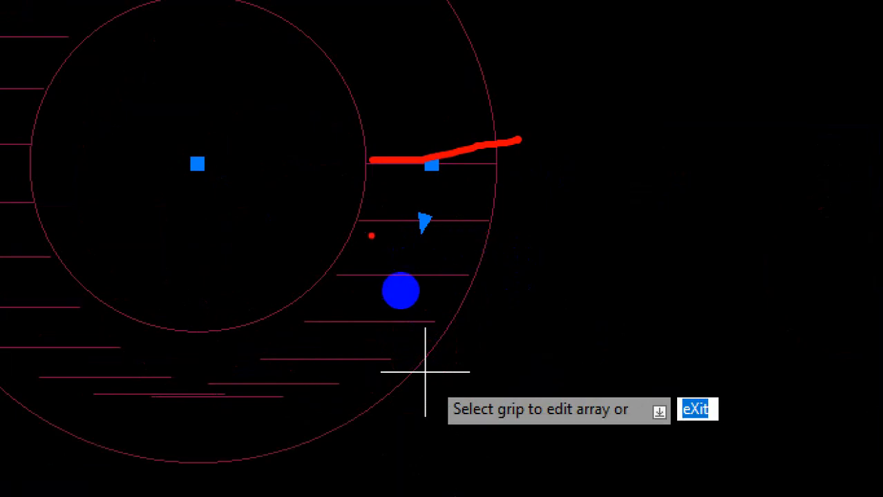
drag(369, 221, 503, 219)
drag(328, 267, 498, 271)
drag(253, 363, 430, 362)
drag(189, 419, 260, 414)
drag(129, 380, 167, 372)
drag(92, 338, 157, 332)
click(247, 317)
key(Escape)
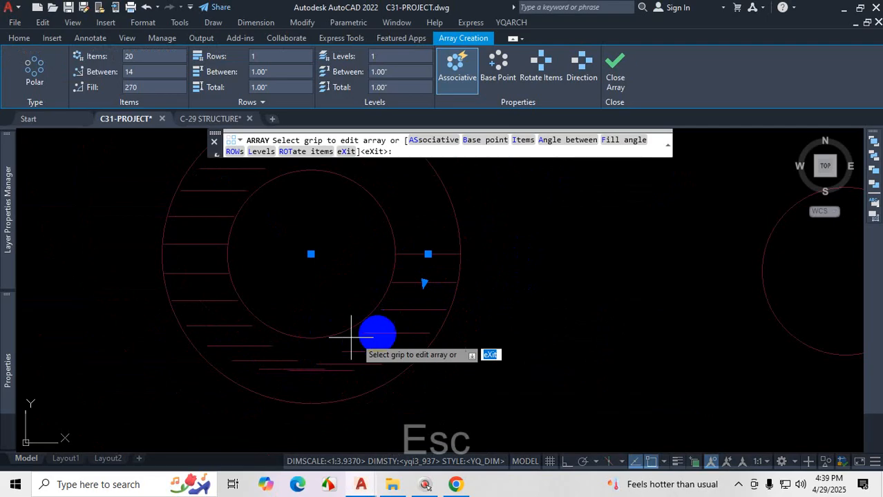
Step: Turn item rotation on for the polar array so the lines point toward the centre
click(540, 76)
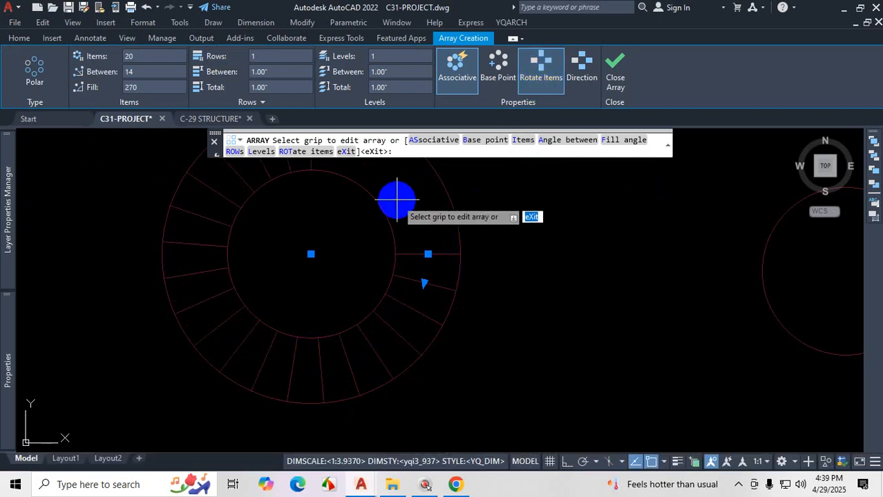
key(ctrl+1)
click(135, 72)
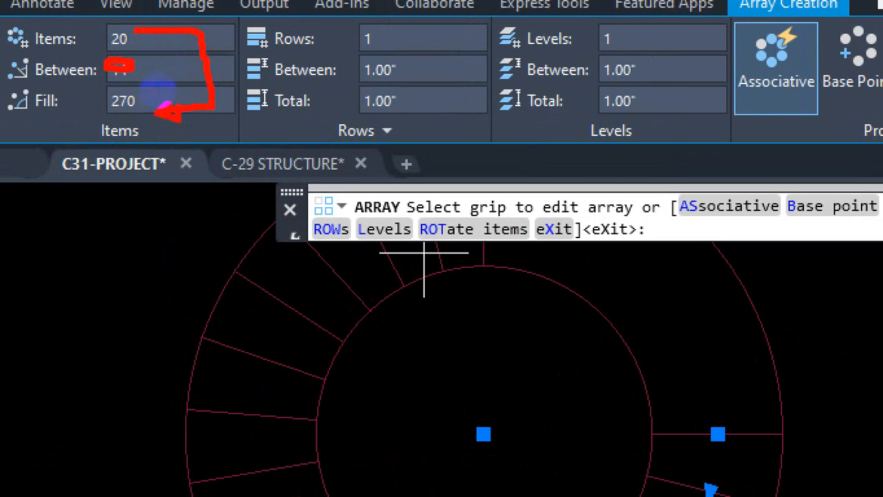
key(Escape)
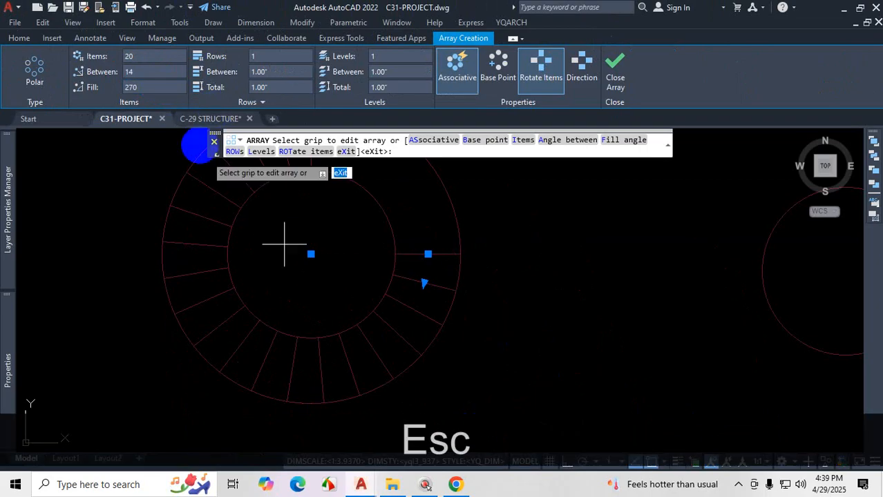
key(ctrl+1)
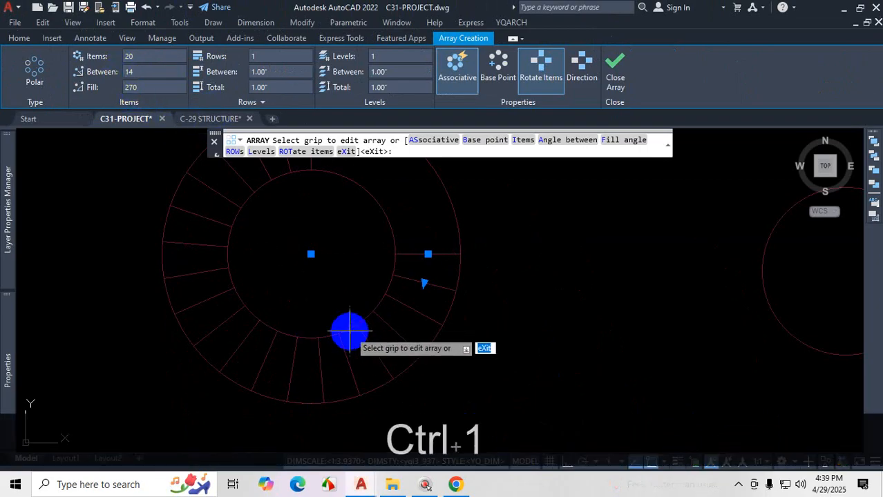
mouse_move(262, 189)
mouse_down()
mouse_move(473, 180)
mouse_move(497, 190)
mouse_up()
drag(261, 189, 550, 256)
drag(427, 184, 422, 222)
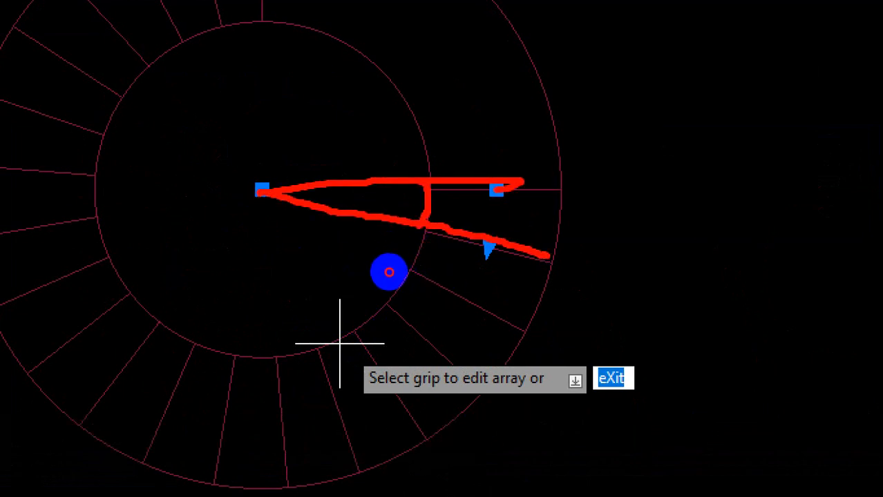
click(388, 271)
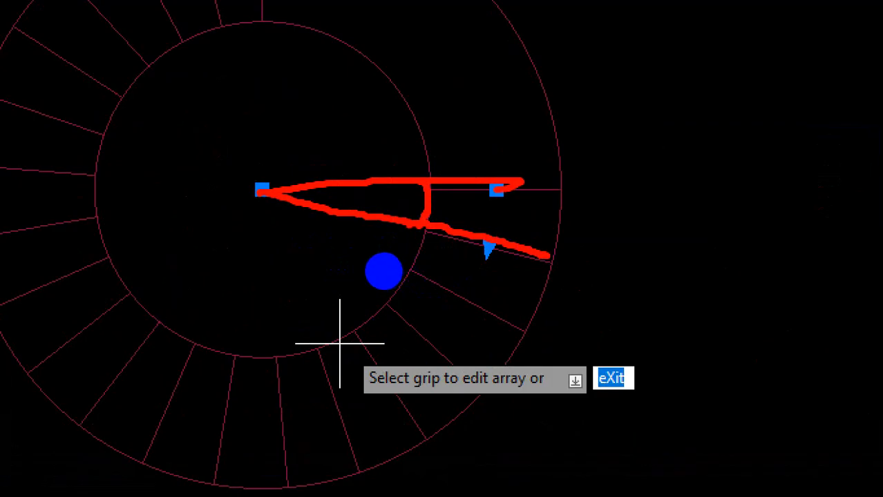
key(ctrl+1)
key(Escape)
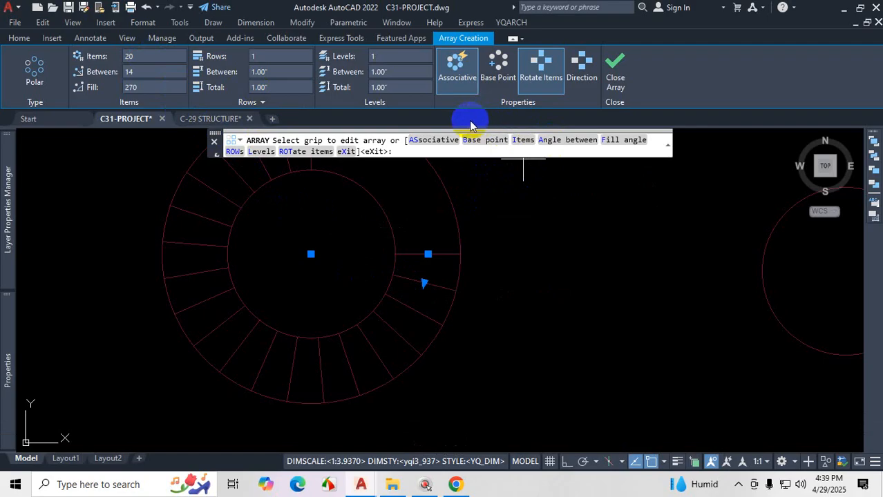
Step: Set the polar array's direction to counter-clockwise and its fill angle to 180 degrees, finishing the array
click(580, 76)
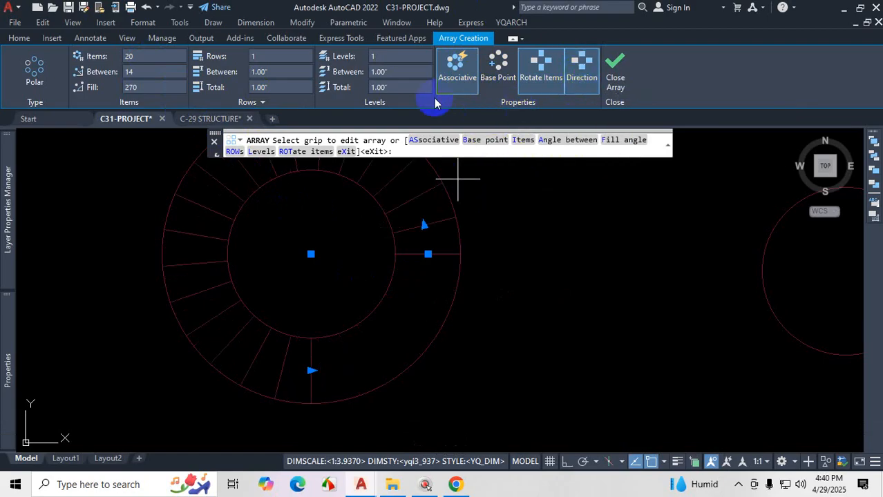
click(111, 90)
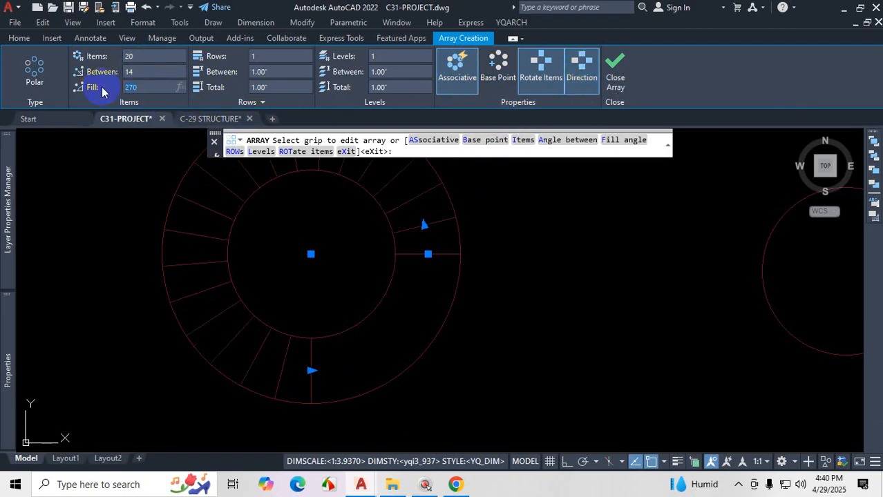
text(180)
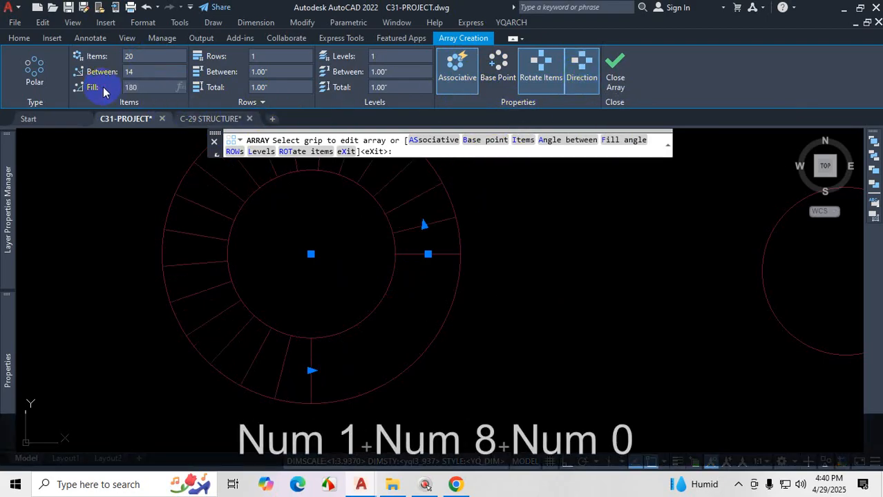
key(Return)
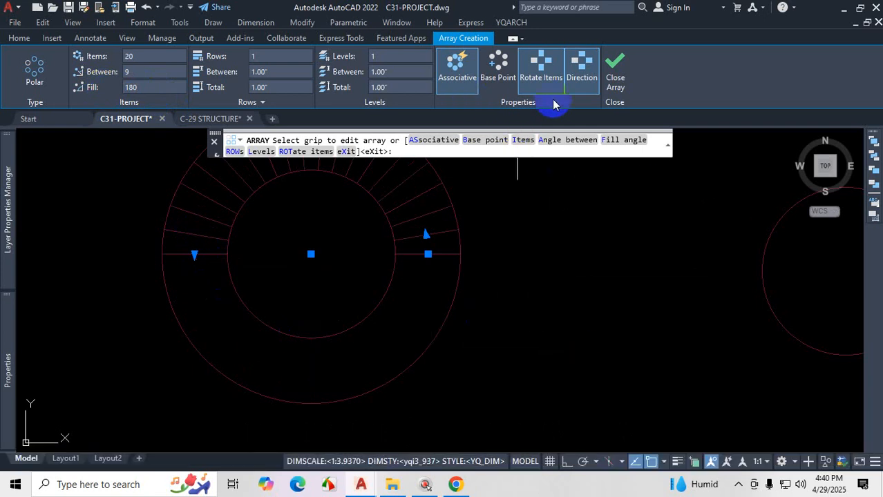
click(616, 78)
Step: Trim away the empty lower halves of the inner and outer circles with Trim, leaving a semicircular stair outline
scroll(473, 362, down, 4)
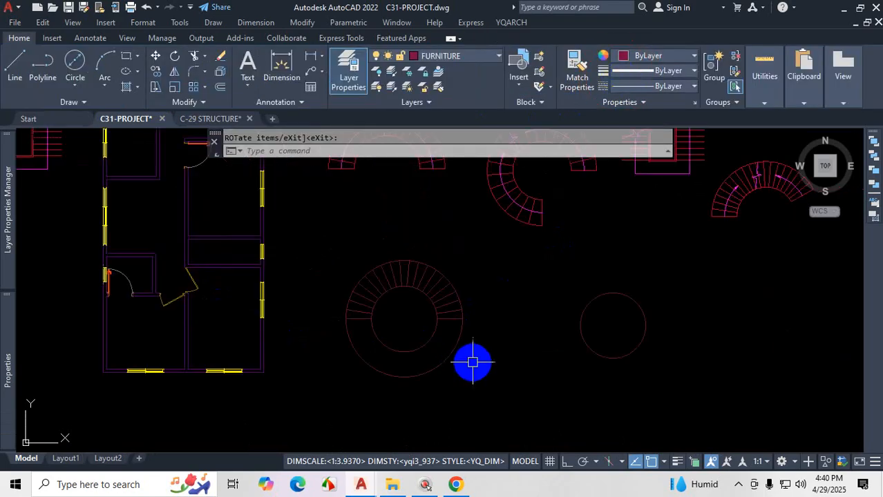
scroll(364, 347, up, 4)
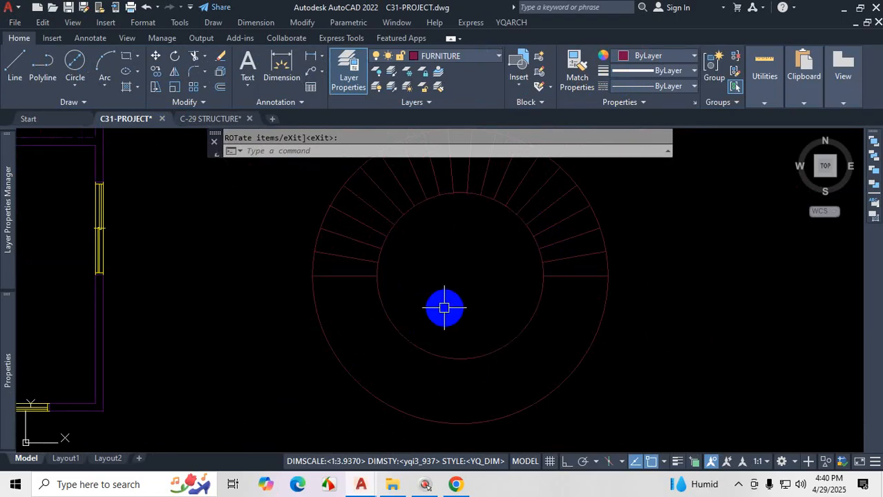
text(tr)
key(space)
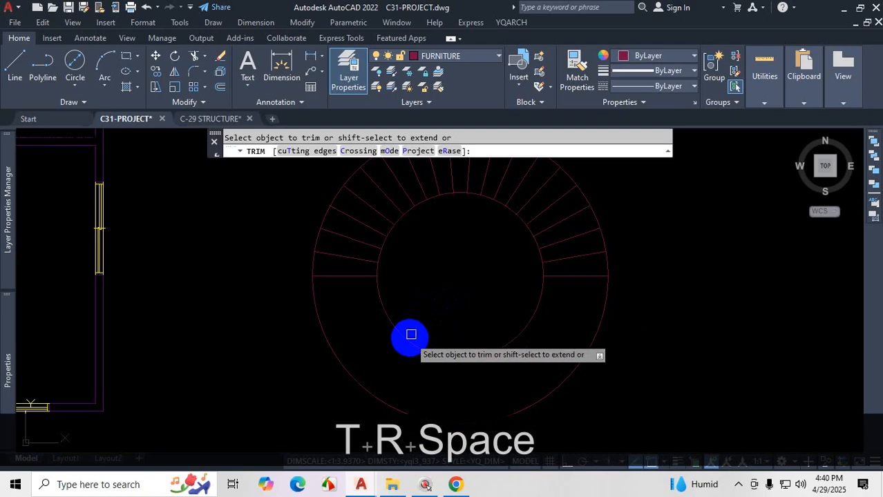
click(409, 337)
click(337, 370)
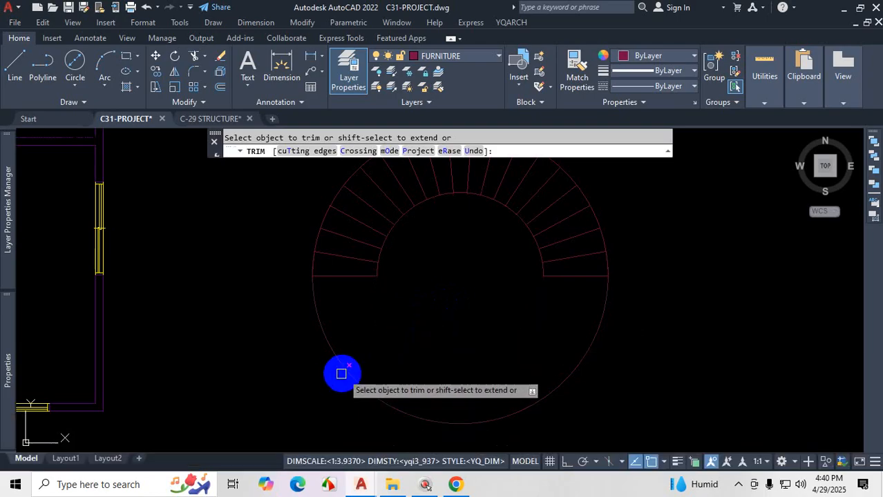
scroll(435, 371, down, 2)
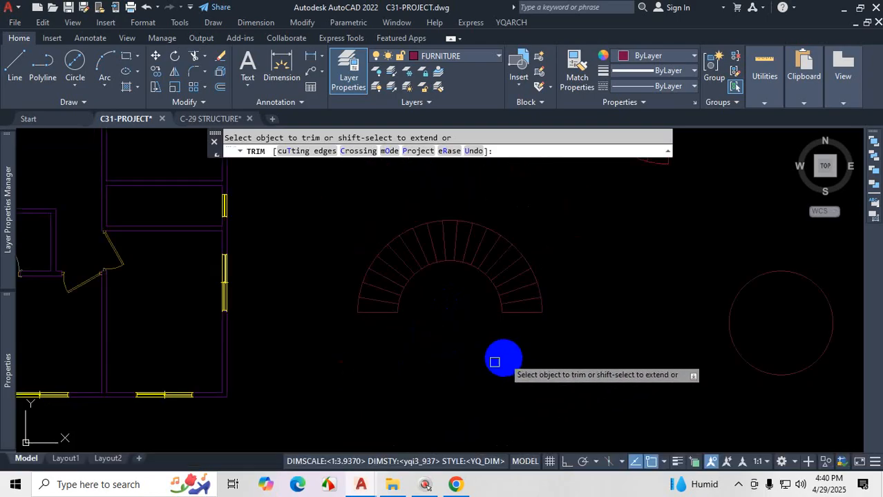
key(Escape)
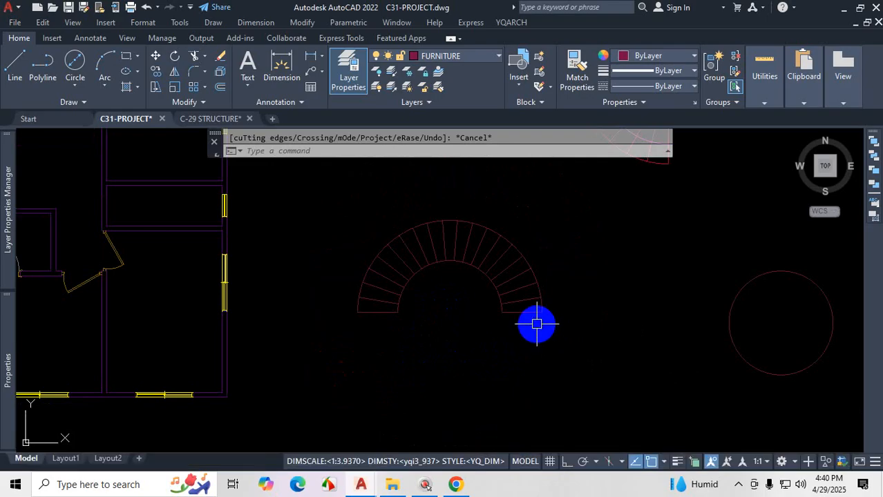
Step: Select the semicircular polar array of stair lines and set its number of items to 18
scroll(470, 310, up, 2)
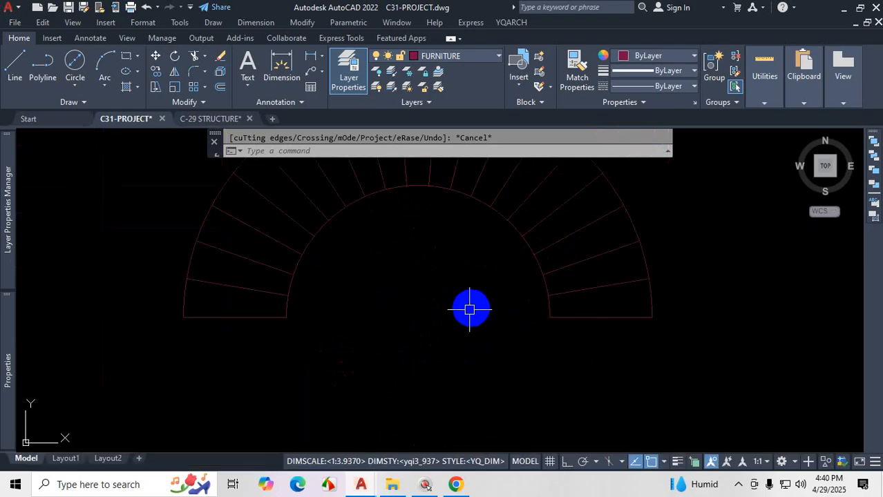
scroll(484, 308, down, 2)
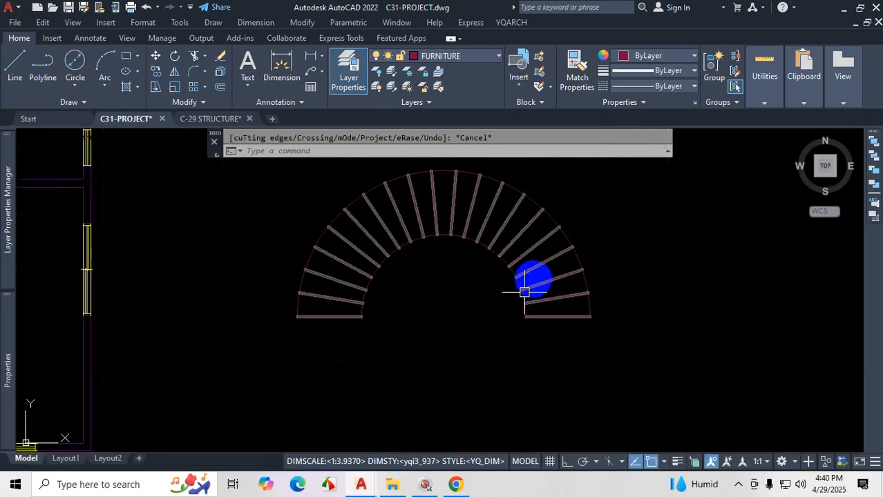
click(541, 259)
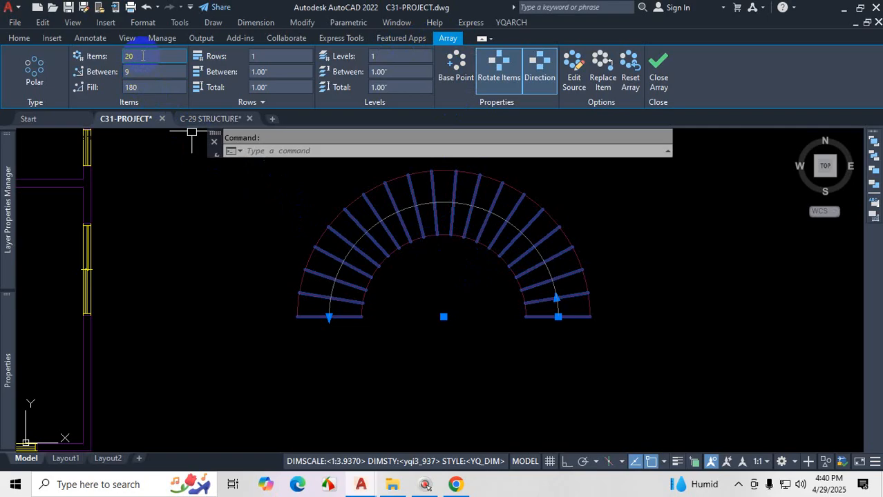
click(109, 57)
text(18)
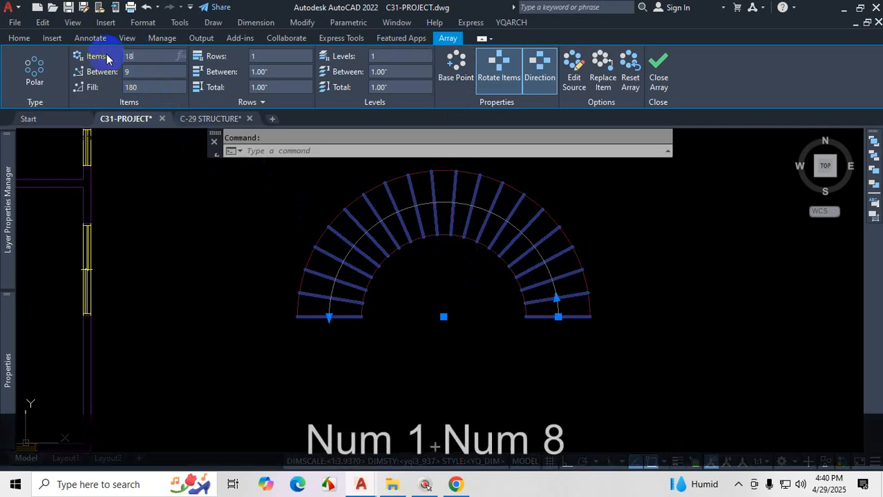
key(Return)
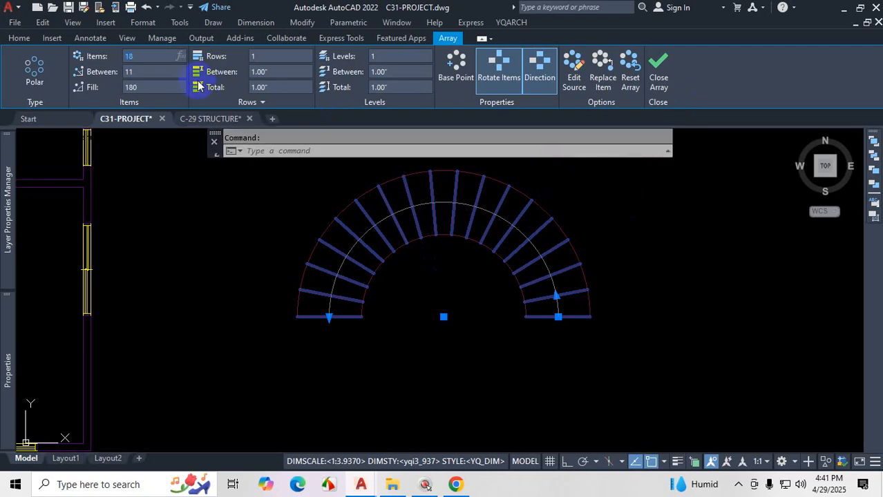
Step: Set the number of items in the semicircular stair array to 20
text(2)
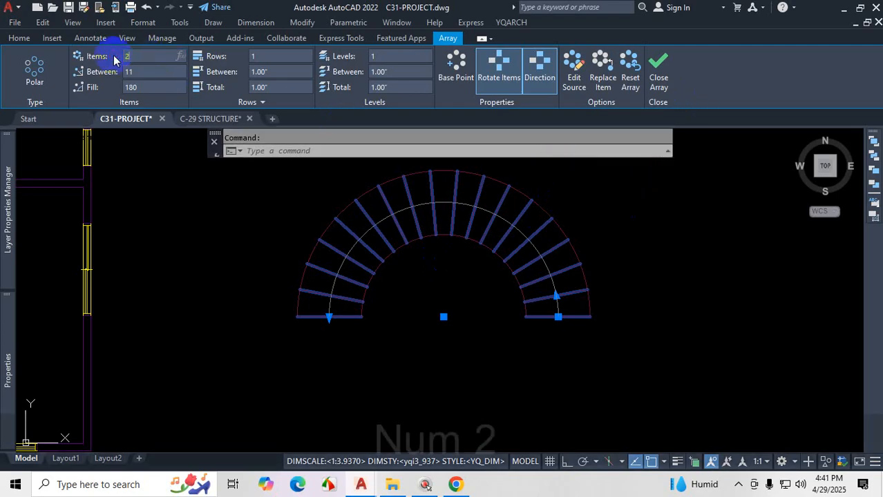
text(0)
key(Return)
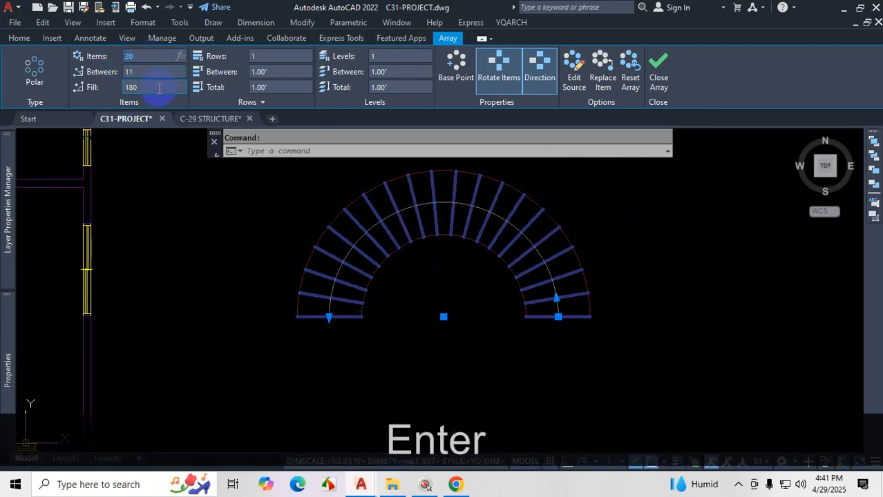
Step: Finish editing the semicircular stair array and close the array editor
click(656, 76)
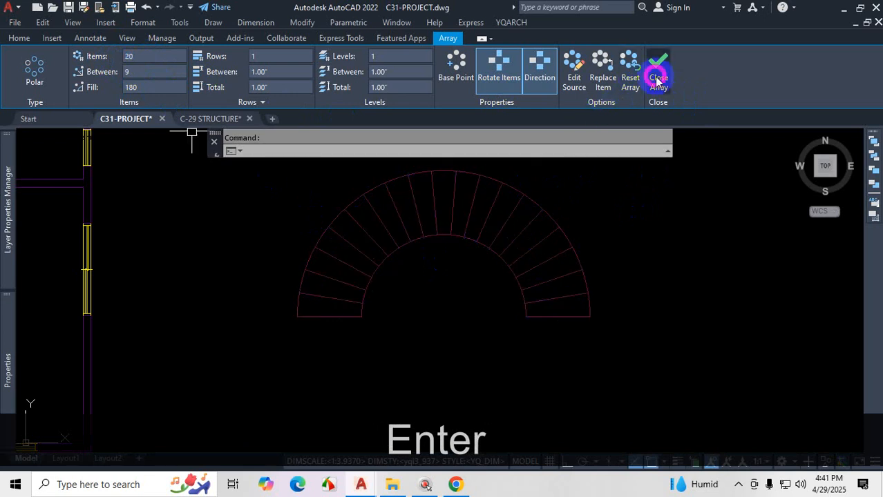
key(Escape)
Step: Examine the existing semicircular stair with direction arrows, comparing its up flight, break line and down flight
scroll(487, 274, down, 2)
scroll(487, 274, down, 3)
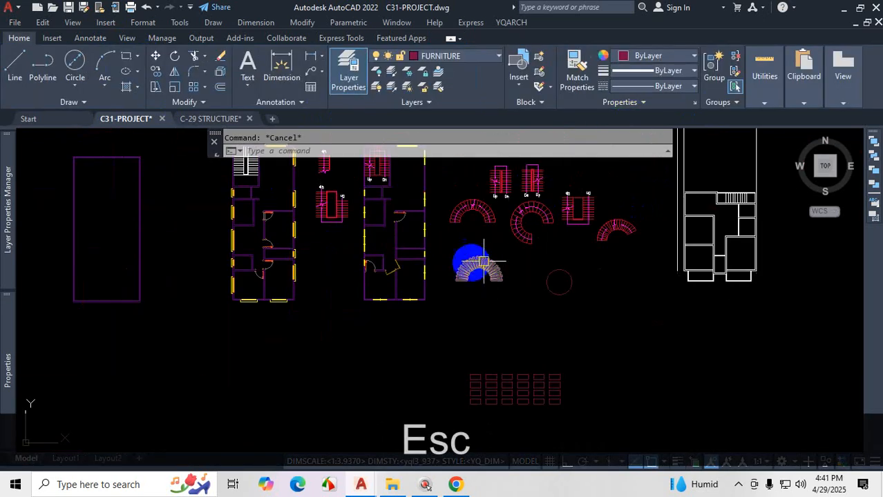
scroll(470, 266, up, 2)
scroll(472, 275, down, 2)
scroll(473, 277, up, 8)
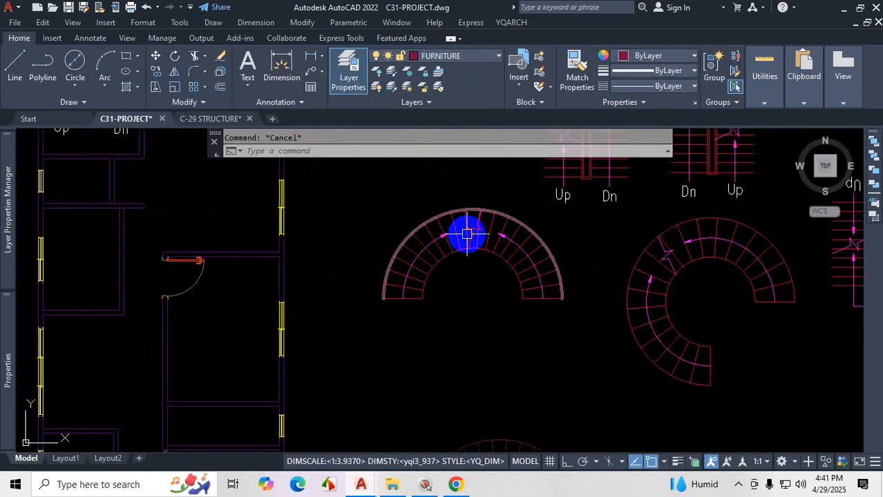
key(ctrl+1)
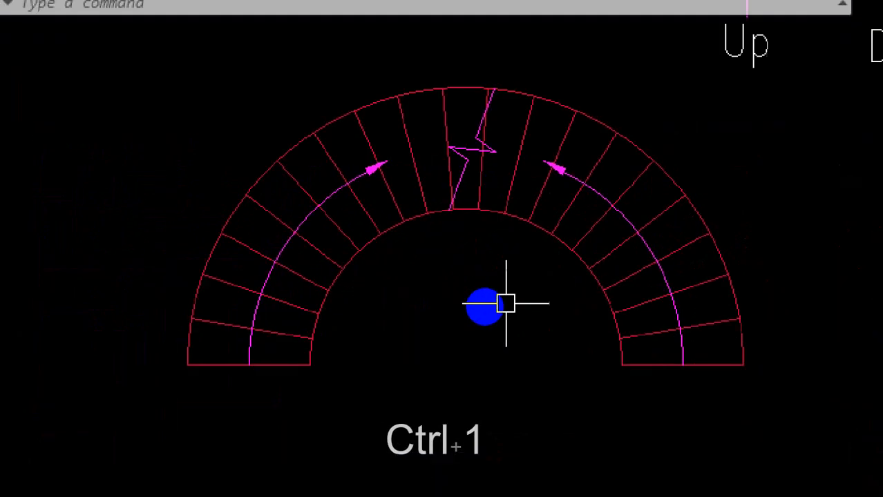
mouse_move(318, 348)
mouse_down()
mouse_move(389, 215)
mouse_move(420, 202)
mouse_up()
mouse_move(294, 372)
mouse_down()
mouse_move(298, 388)
mouse_move(312, 360)
mouse_up()
mouse_move(321, 354)
mouse_down()
mouse_move(322, 380)
mouse_move(328, 375)
mouse_up()
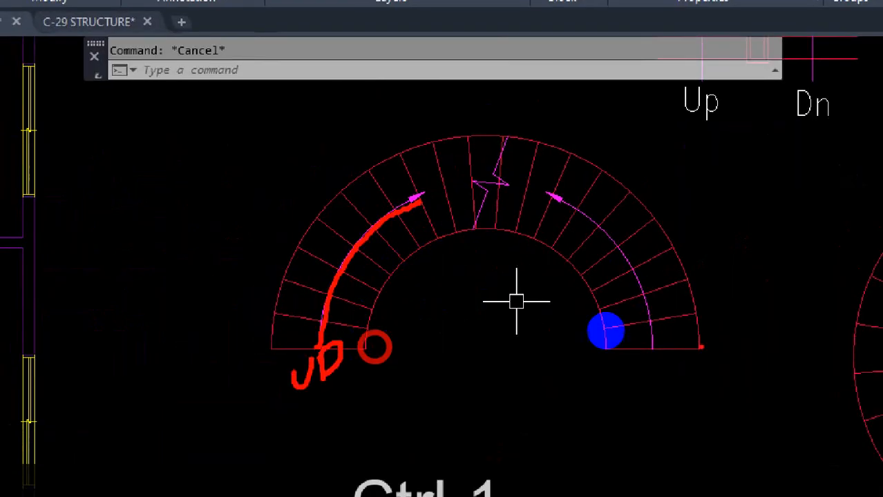
mouse_move(638, 365)
mouse_down()
mouse_move(644, 396)
mouse_move(668, 397)
mouse_move(706, 368)
mouse_up()
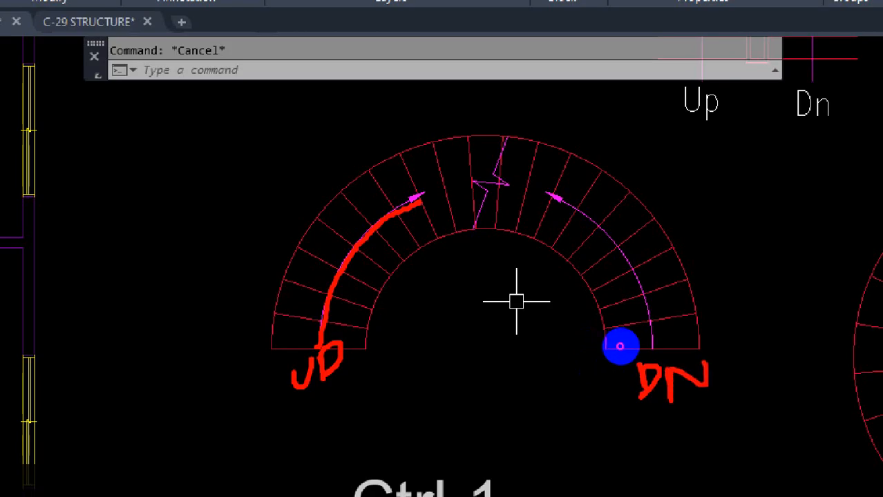
click(700, 331)
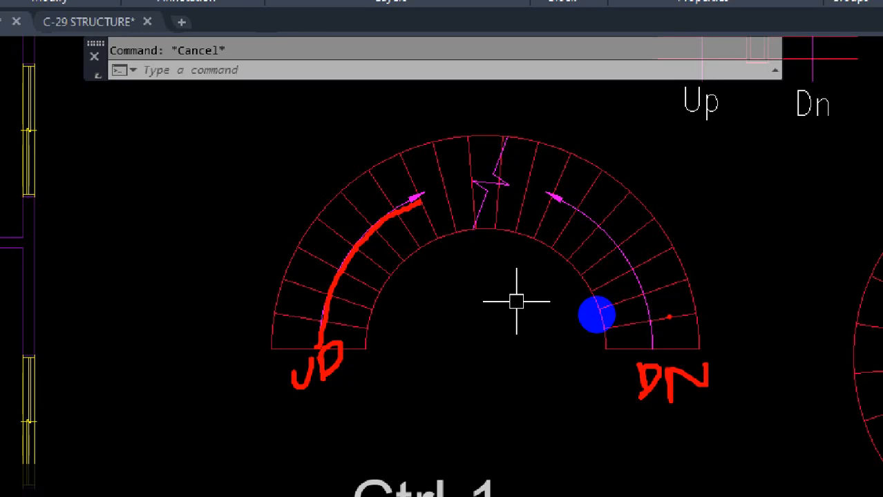
key(Escape)
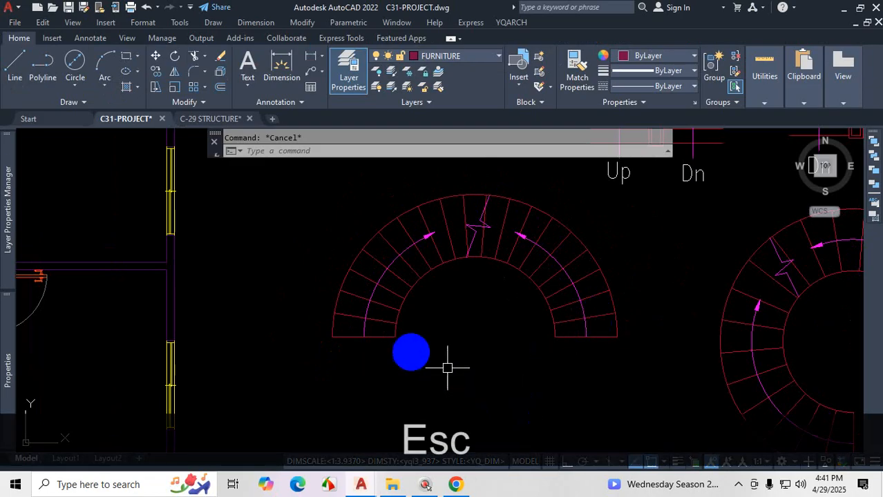
Step: Select the seven lowest tread lines on the left flight of the arrowed semicircular stair and set their linetype to ACAD_ISO02W100
scroll(392, 295, up, 4)
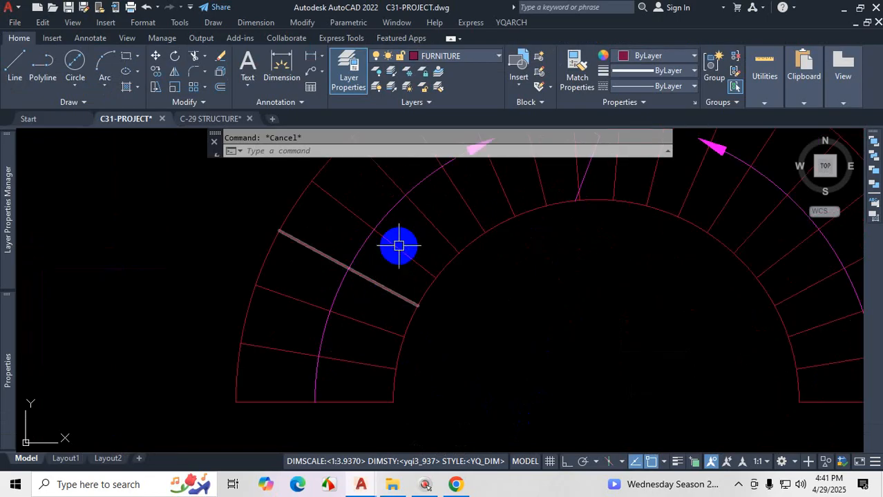
scroll(421, 247, down, 2)
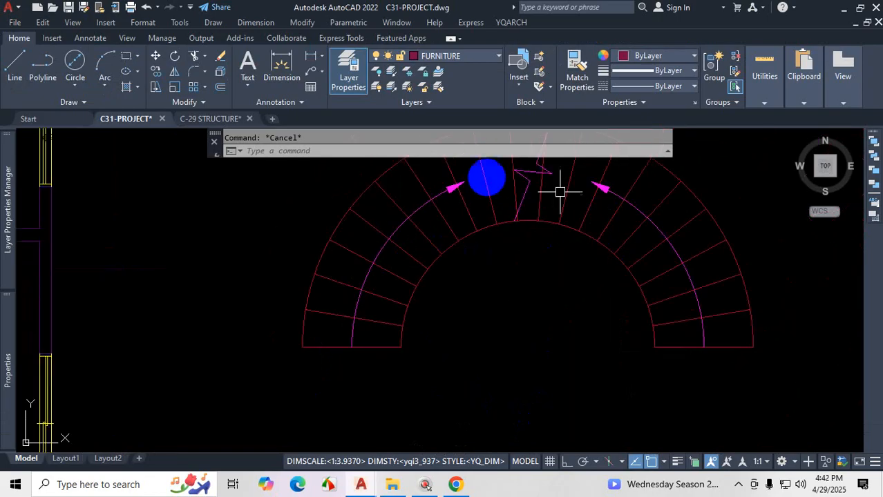
scroll(449, 217, up, 2)
click(440, 206)
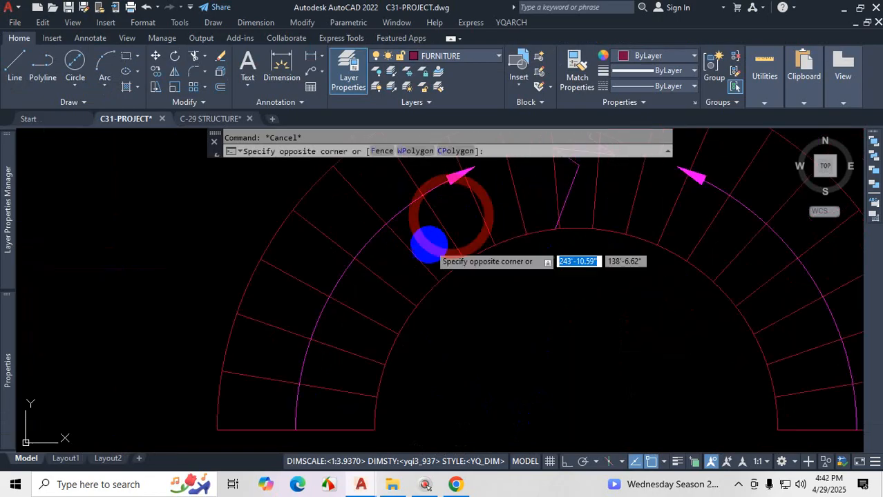
click(423, 242)
click(420, 242)
click(391, 272)
click(389, 270)
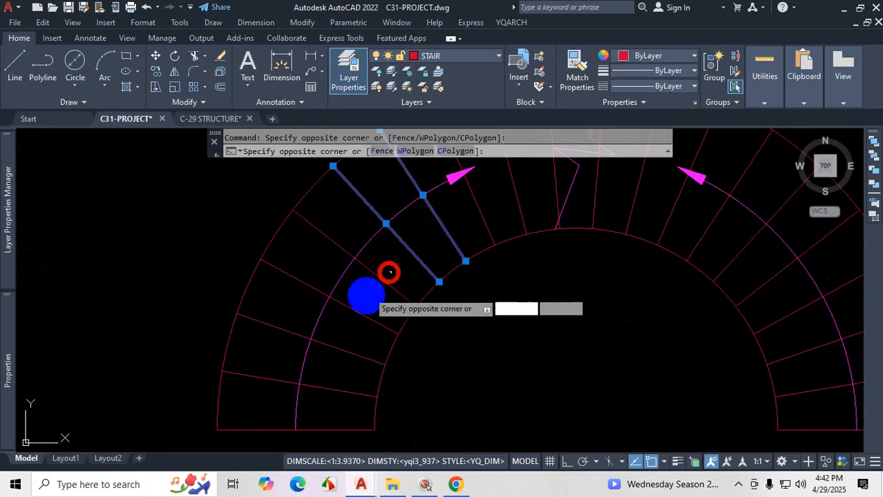
click(363, 300)
click(360, 305)
click(350, 331)
click(344, 345)
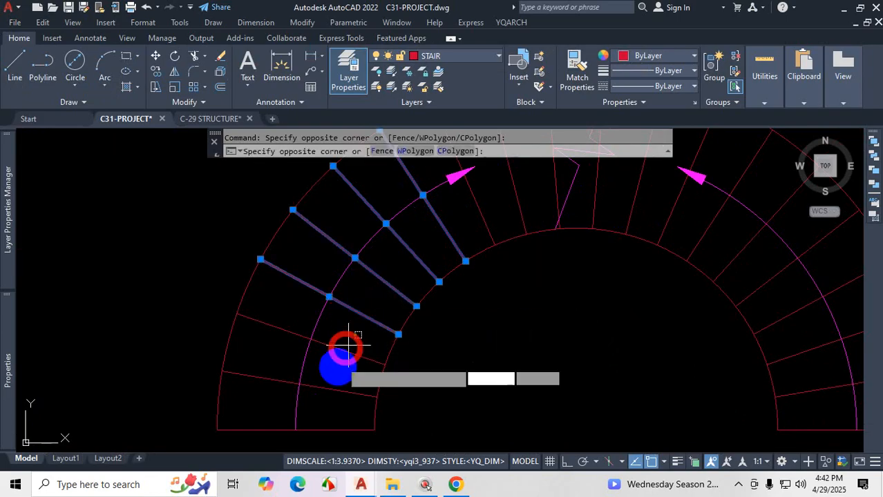
click(337, 369)
click(331, 389)
click(331, 414)
click(331, 419)
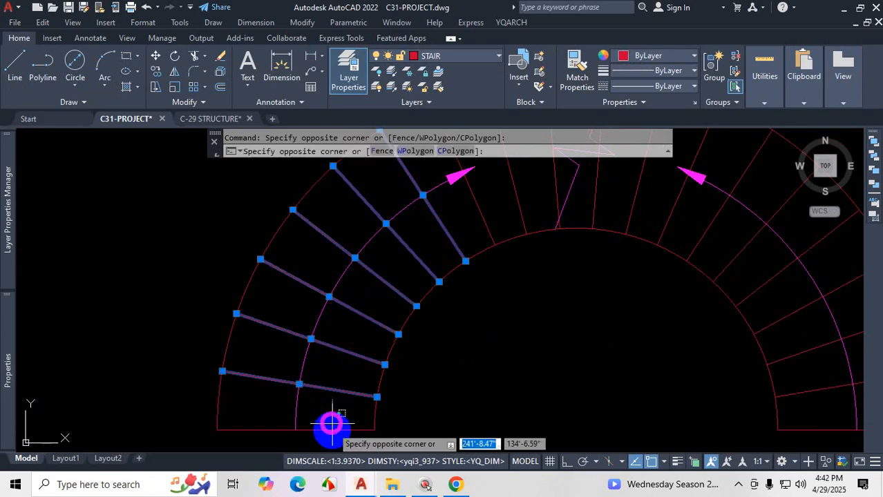
click(331, 433)
scroll(343, 400, down, 2)
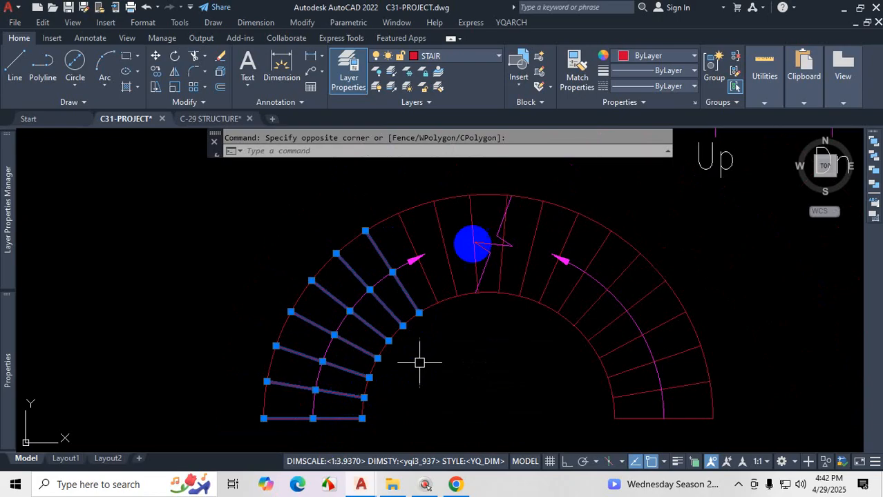
click(670, 86)
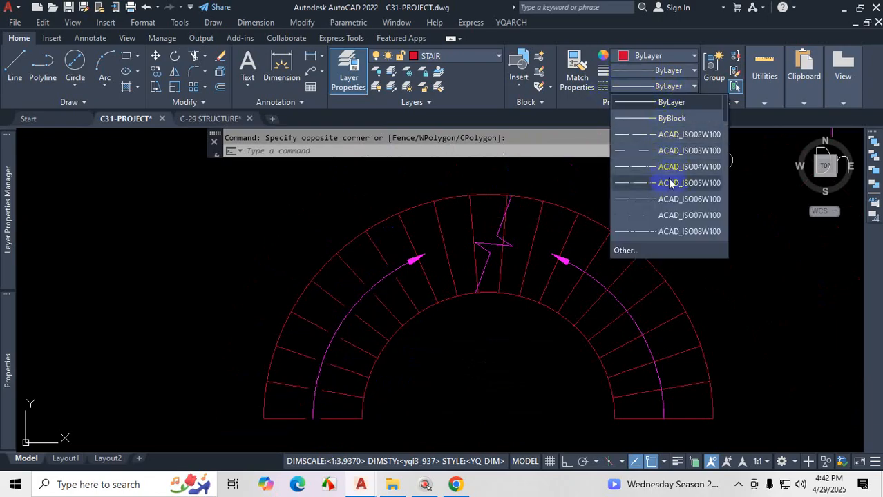
scroll(669, 218, down, 2)
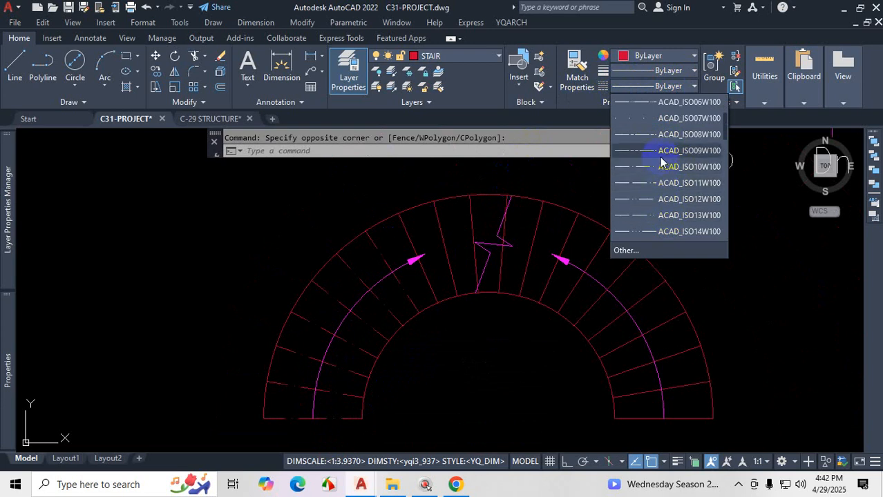
scroll(668, 114, up, 2)
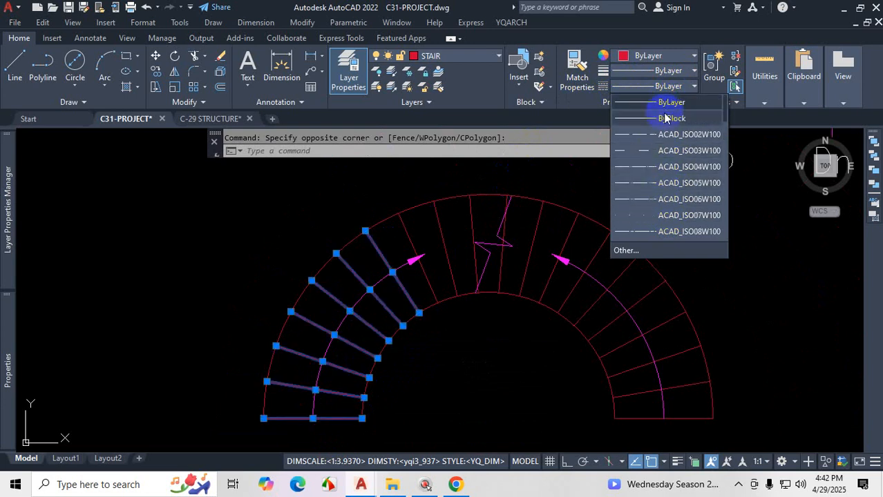
click(660, 151)
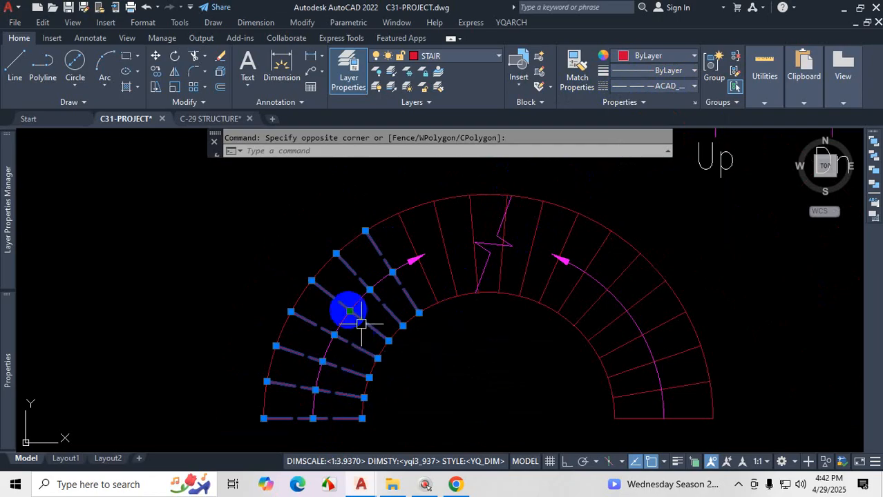
Step: Set the linetype scale of the seven selected semicircular stair treads to 0.5 and clear the selection
mouse_move(9, 358)
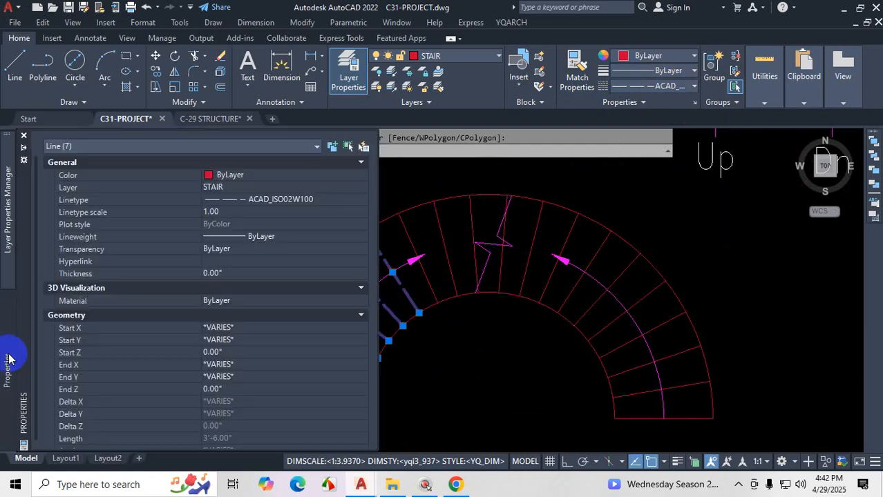
click(237, 211)
text(.5)
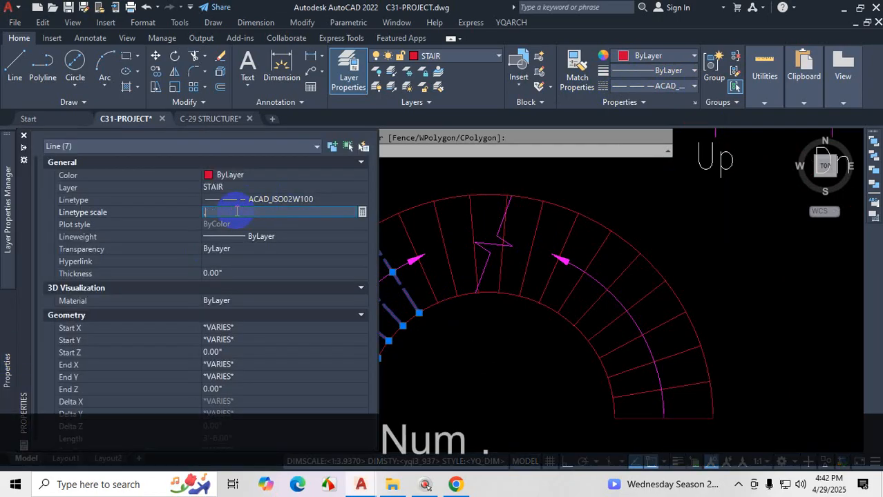
key(Return)
key(Escape)
key(Escape)
key(Escape)
key(Escape)
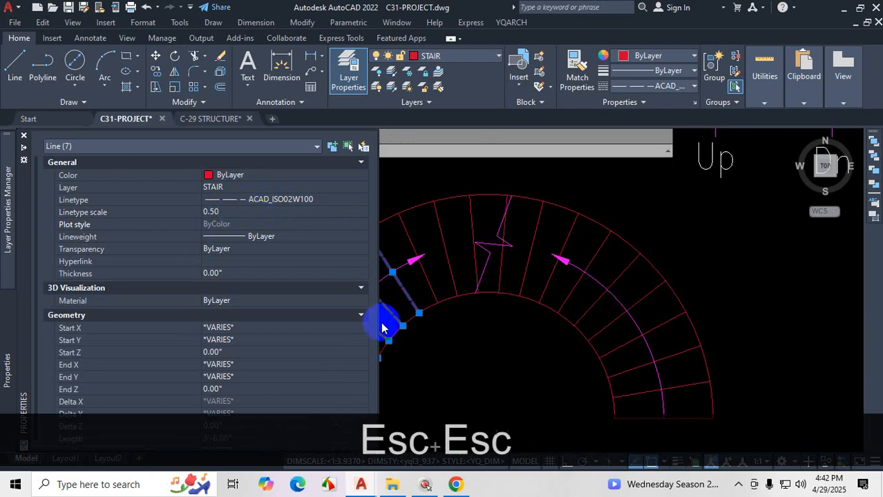
scroll(424, 308, down, 4)
scroll(402, 355, up, 4)
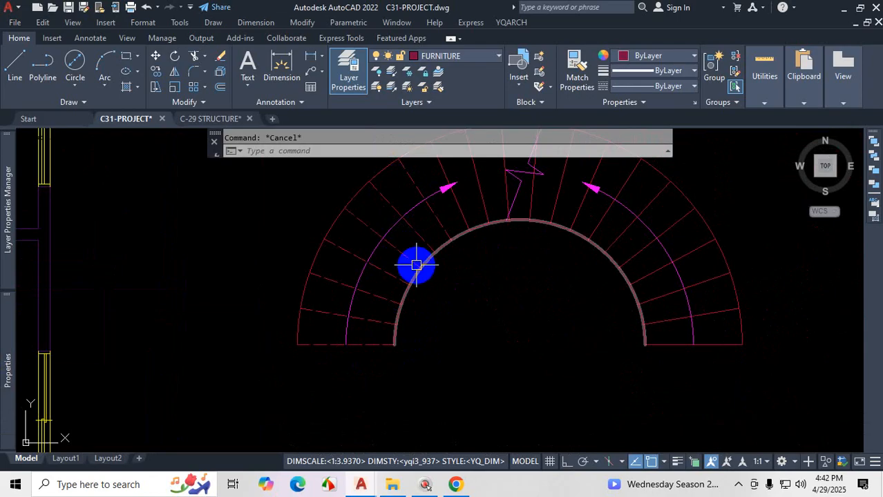
Step: Select the lower seven tread lines of the floor plan stair's Dn flight and set their linetype to ACAD_ISO02W100
scroll(449, 344, down, 5)
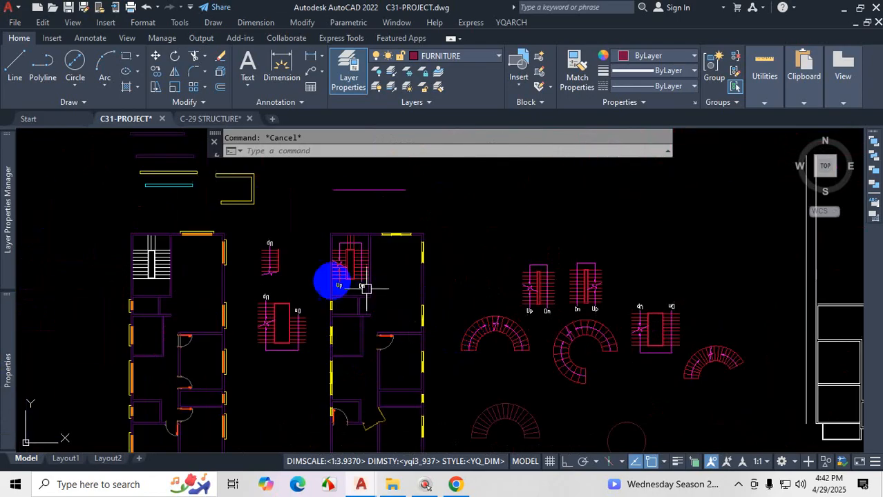
scroll(338, 263, up, 2)
scroll(337, 263, up, 4)
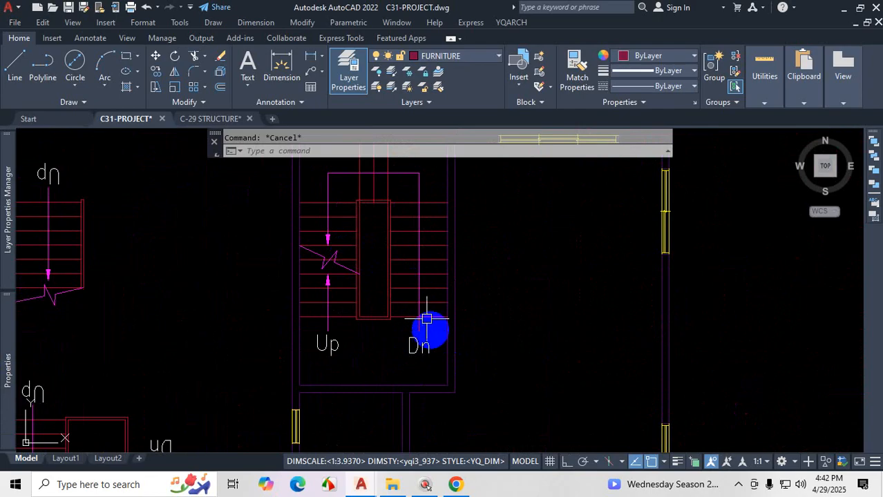
scroll(389, 179, down, 4)
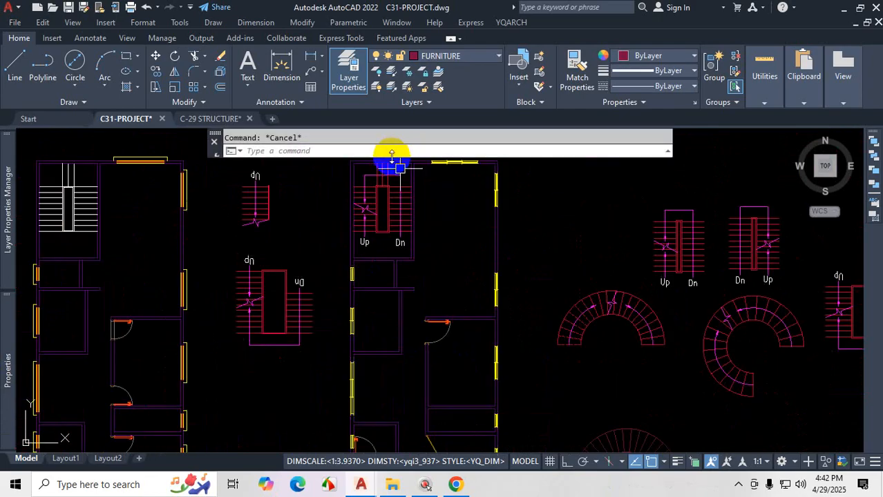
scroll(386, 163, up, 5)
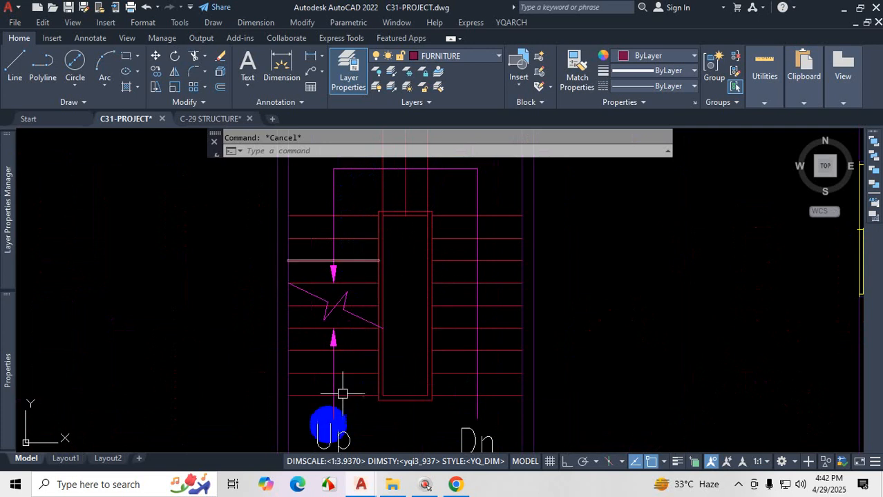
click(504, 247)
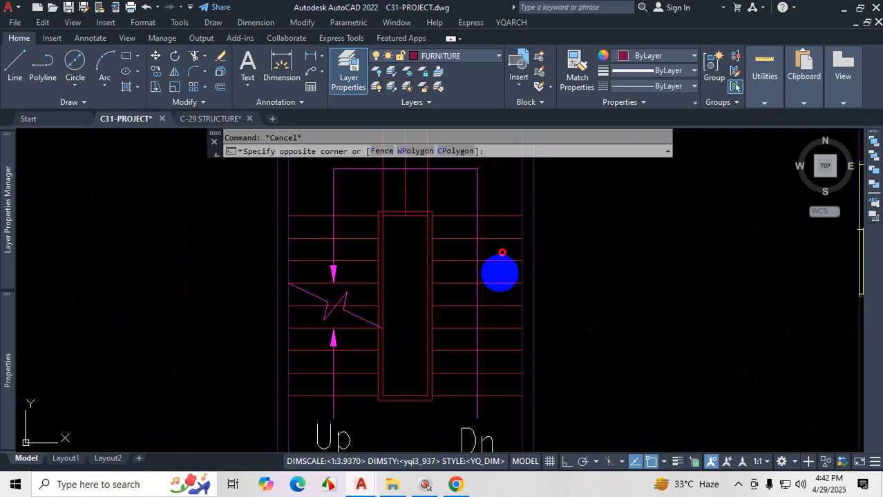
click(488, 387)
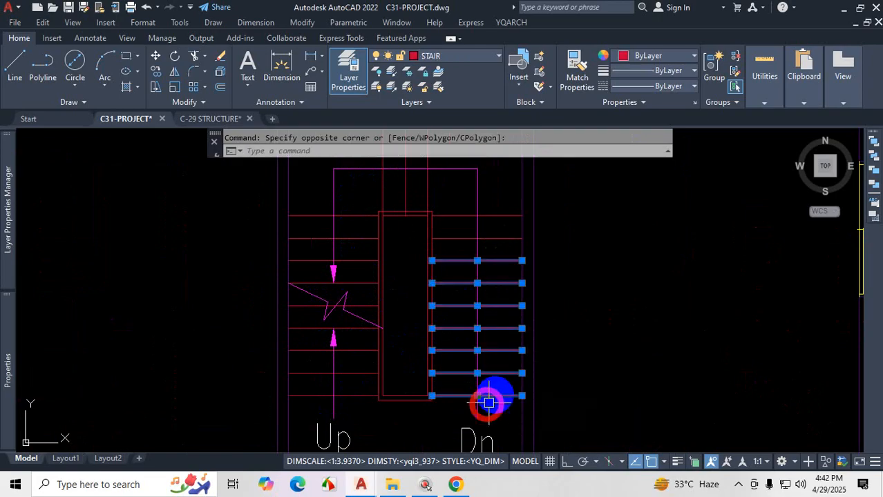
click(649, 89)
click(624, 163)
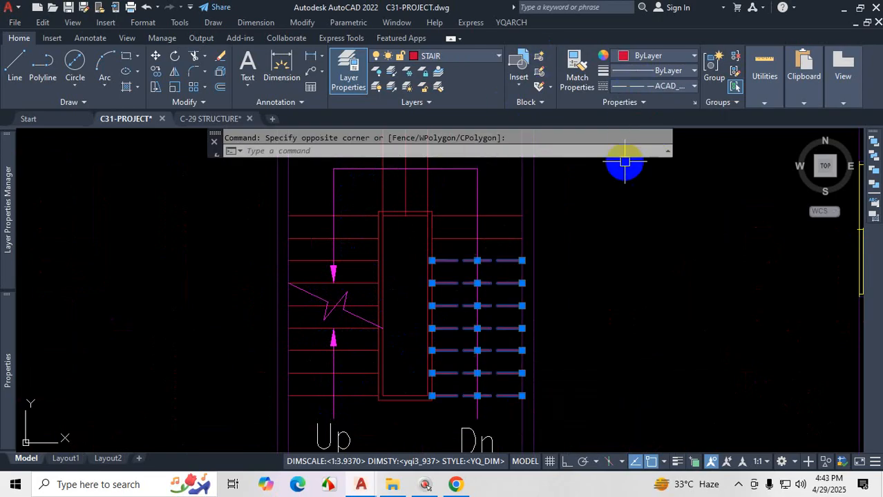
Step: Set the linetype scale of the seven selected Dn flight treads to 0.5 and clear the selection
mouse_move(7, 321)
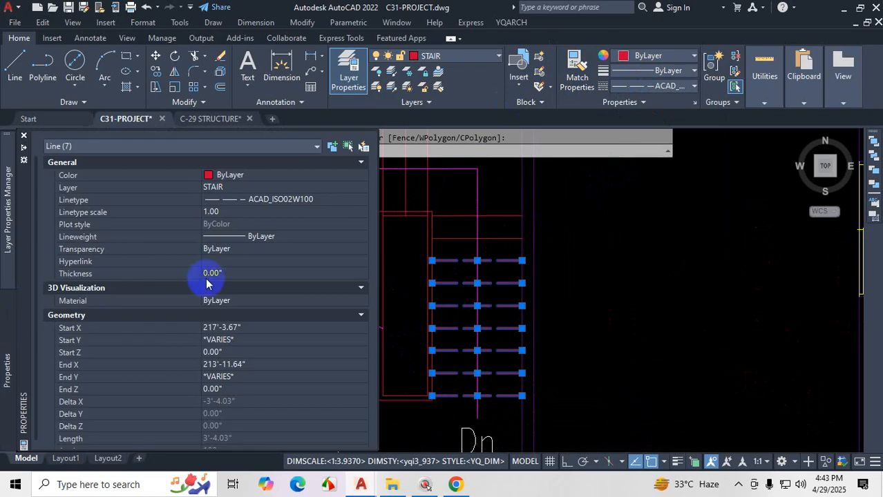
click(239, 212)
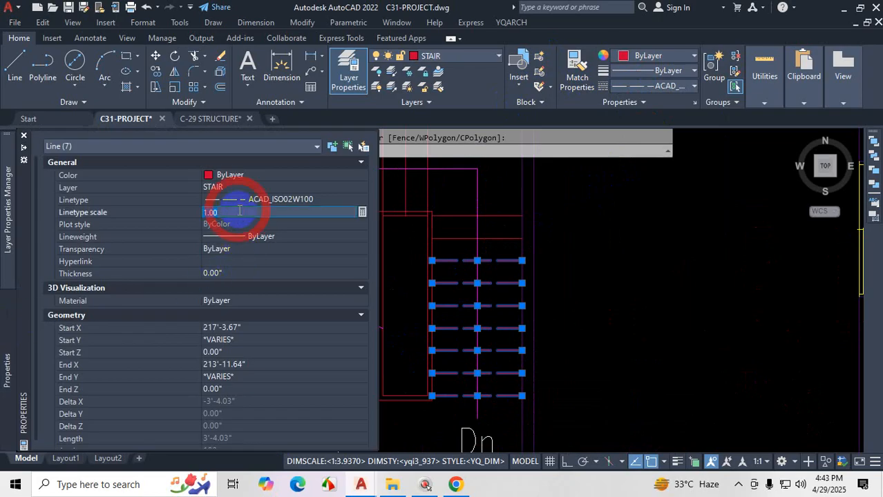
text(.5)
key(Return)
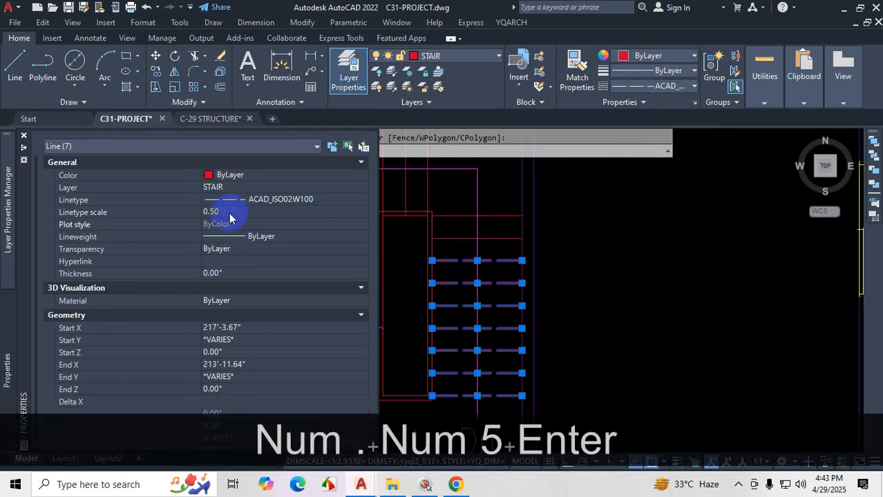
key(Escape)
key(Escape)
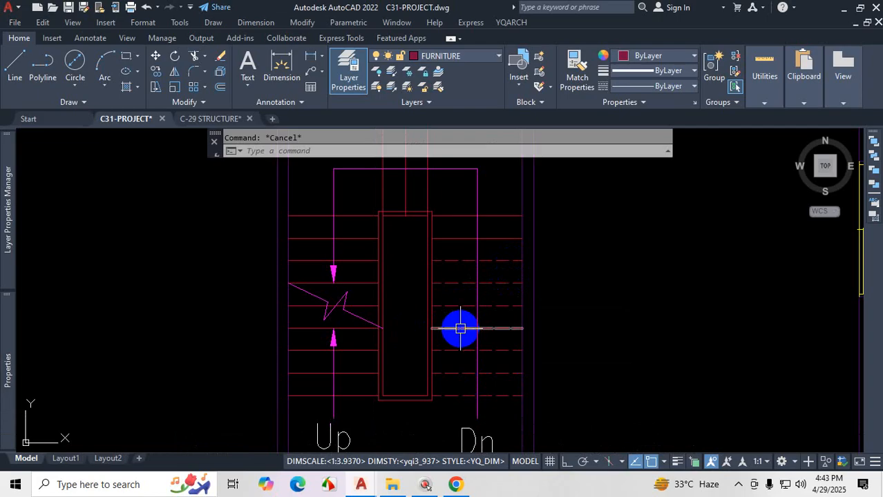
scroll(471, 316, down, 2)
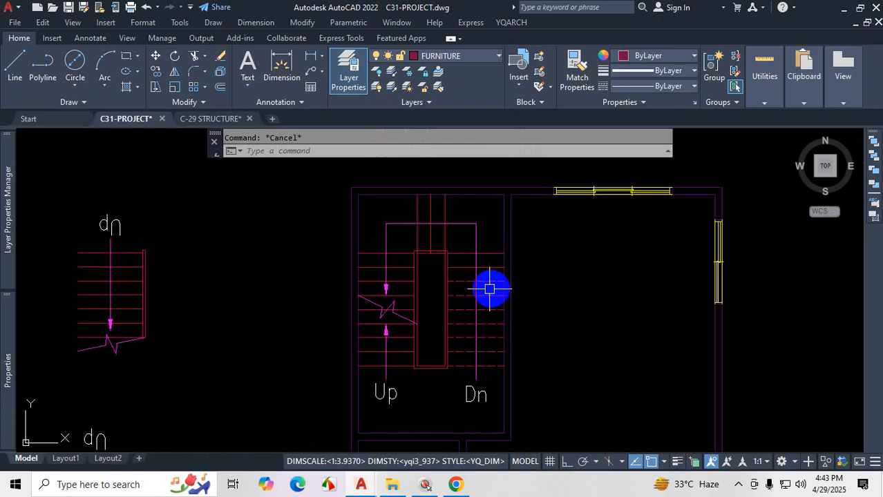
Step: Select the polar array of treads in the plain semicircular stair below the other curved stairs
scroll(477, 284, down, 4)
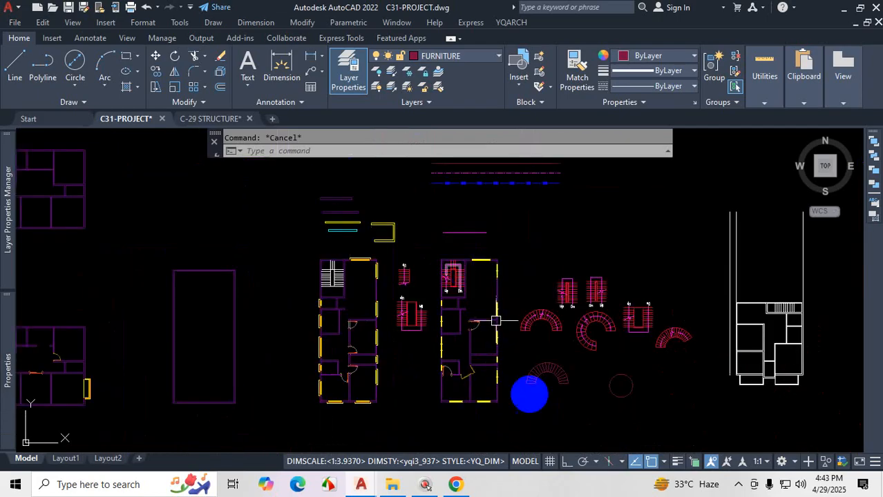
scroll(601, 401, up, 4)
scroll(489, 310, up, 5)
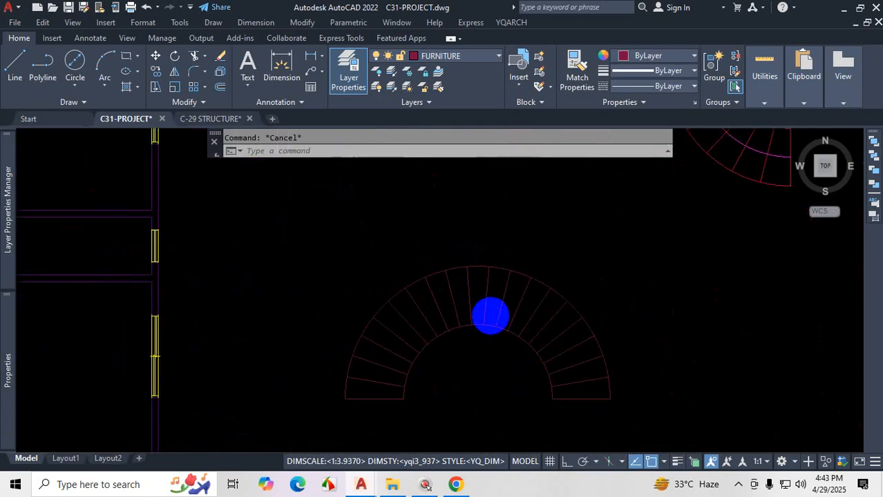
click(483, 293)
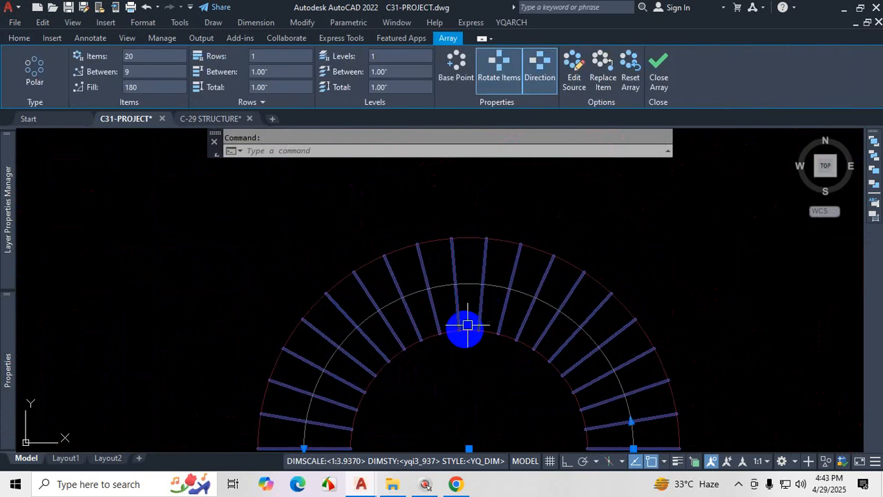
scroll(474, 324, down, 2)
scroll(473, 325, down, 2)
scroll(470, 354, up, 2)
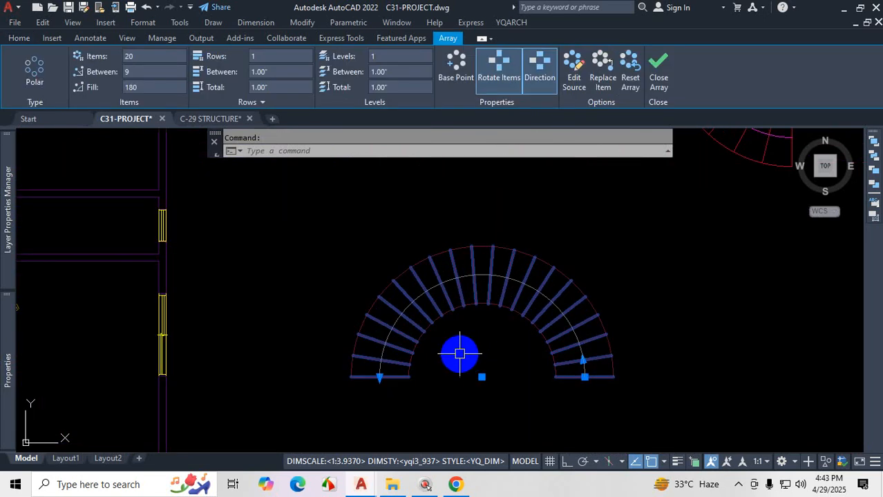
key(ctrl+1)
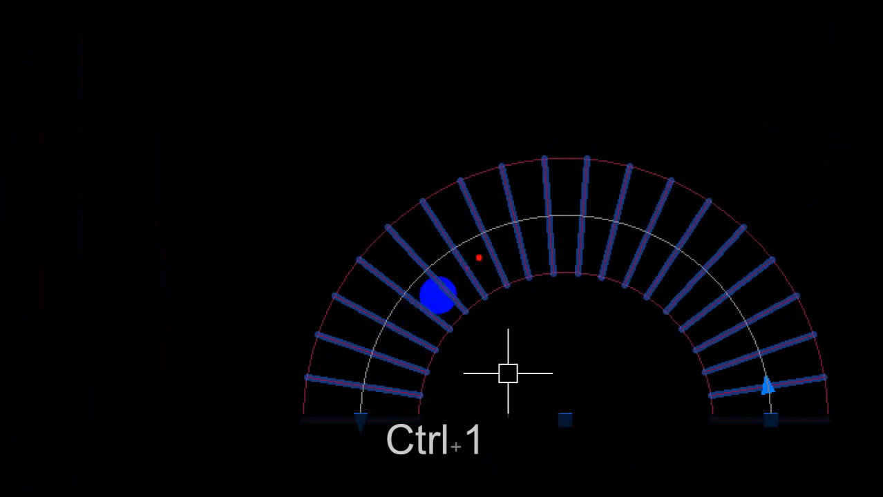
mouse_move(479, 258)
mouse_down()
mouse_move(353, 429)
mouse_move(379, 324)
mouse_move(411, 289)
mouse_up()
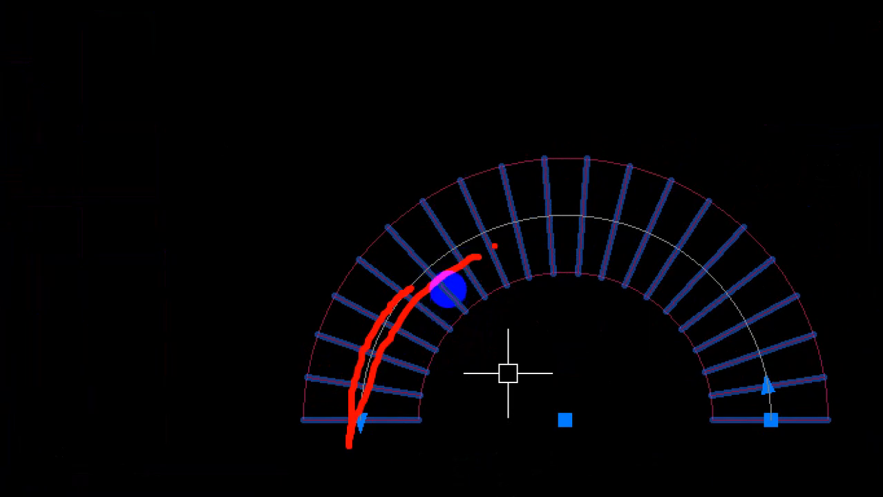
mouse_move(478, 246)
mouse_down()
mouse_move(414, 278)
mouse_move(373, 379)
mouse_up()
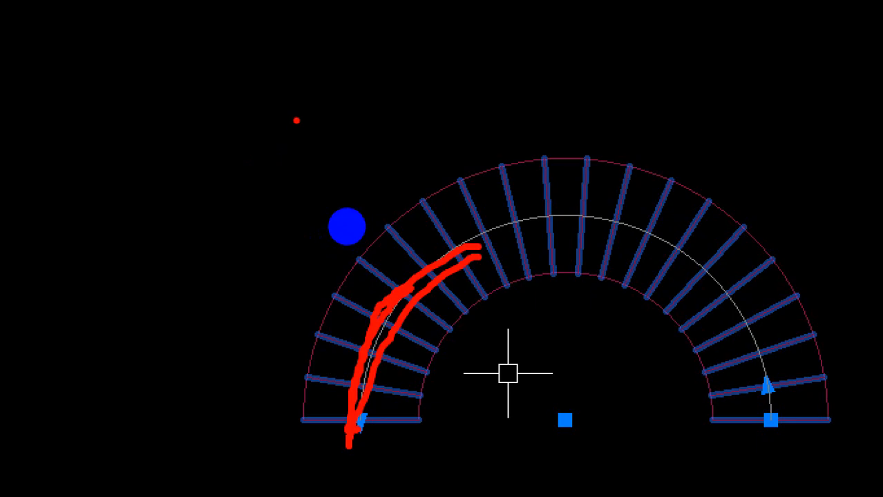
key(ctrl+1)
key(Escape)
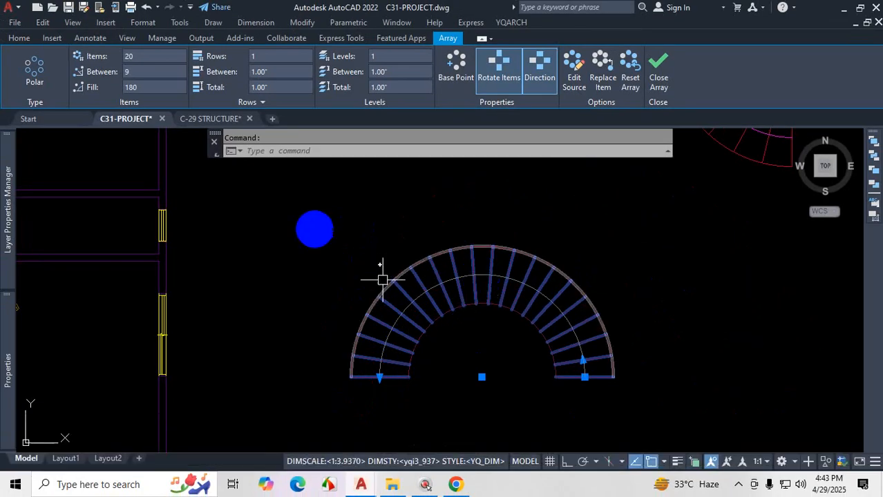
Step: Explode the selected tread array into separate lines and clear the selection
click(15, 41)
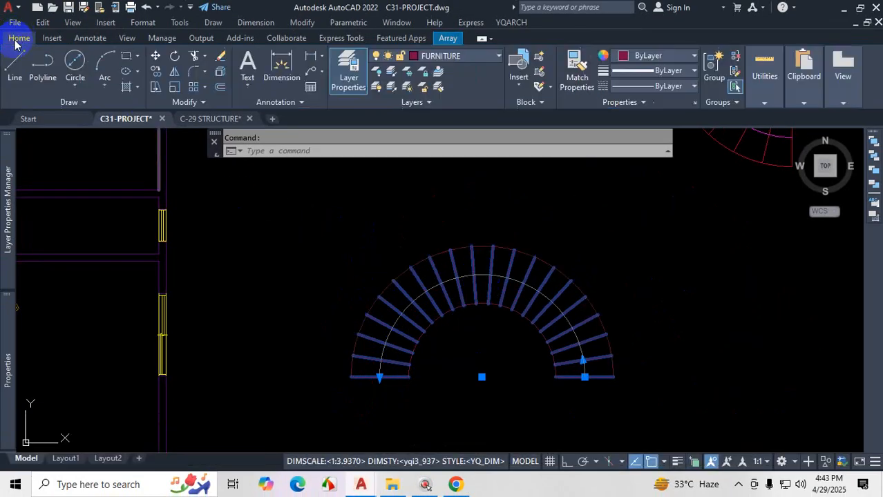
click(221, 75)
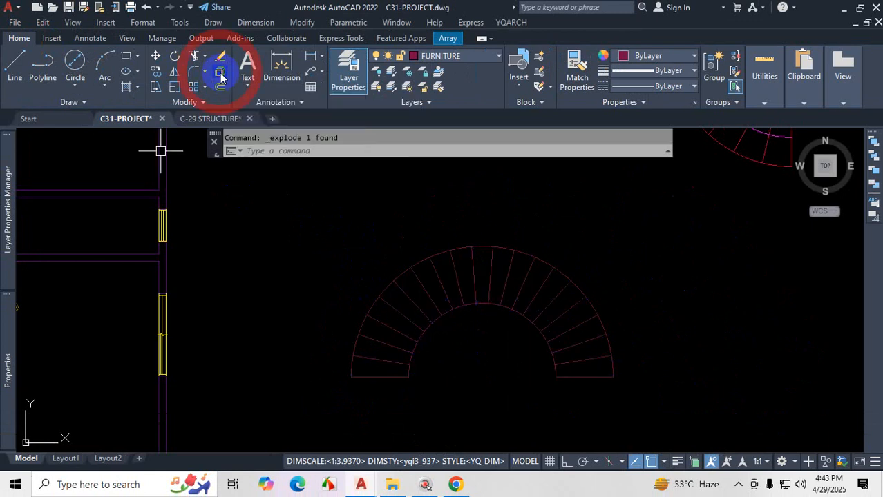
click(407, 318)
key(Escape)
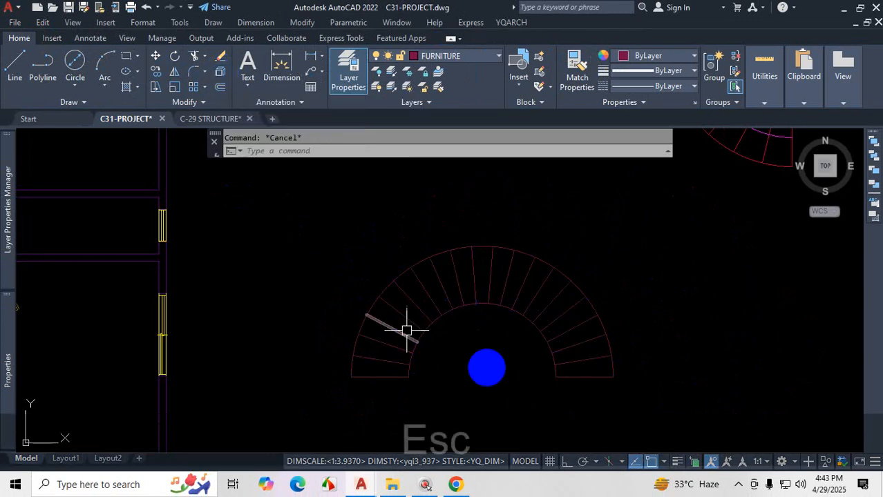
scroll(487, 366, down, 5)
scroll(518, 328, up, 2)
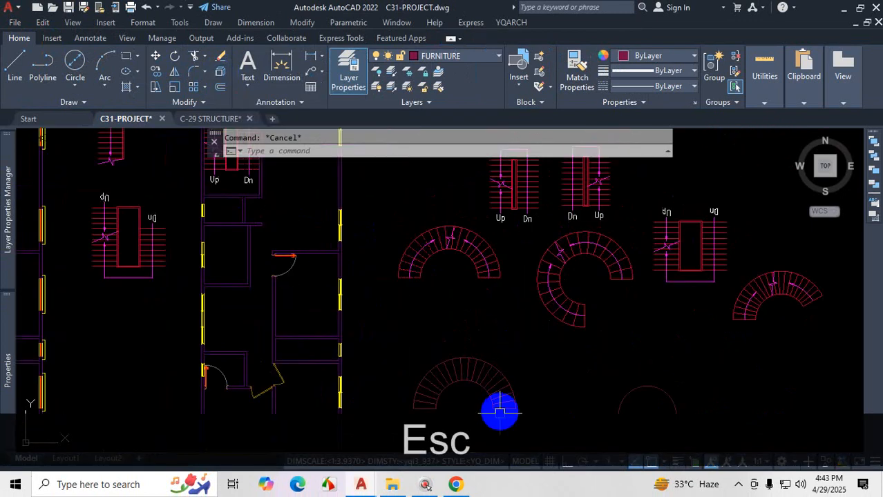
scroll(501, 365, down, 2)
scroll(443, 404, up, 5)
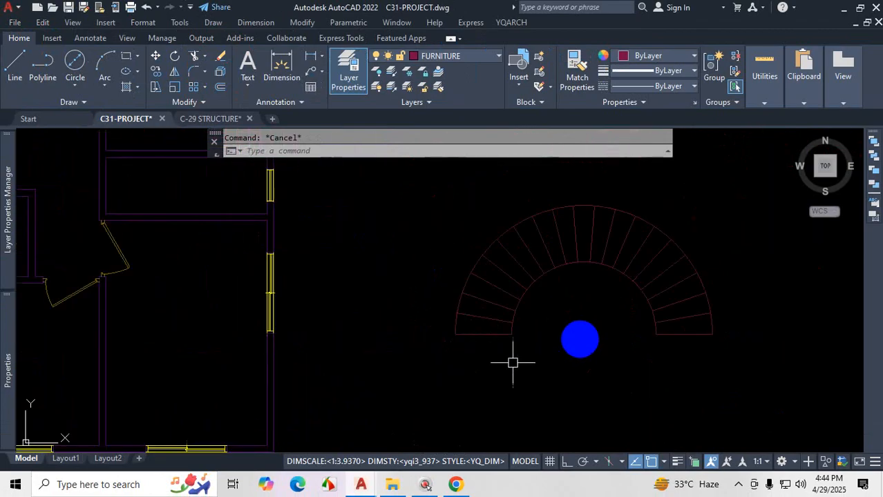
scroll(705, 339, up, 2)
scroll(656, 325, down, 3)
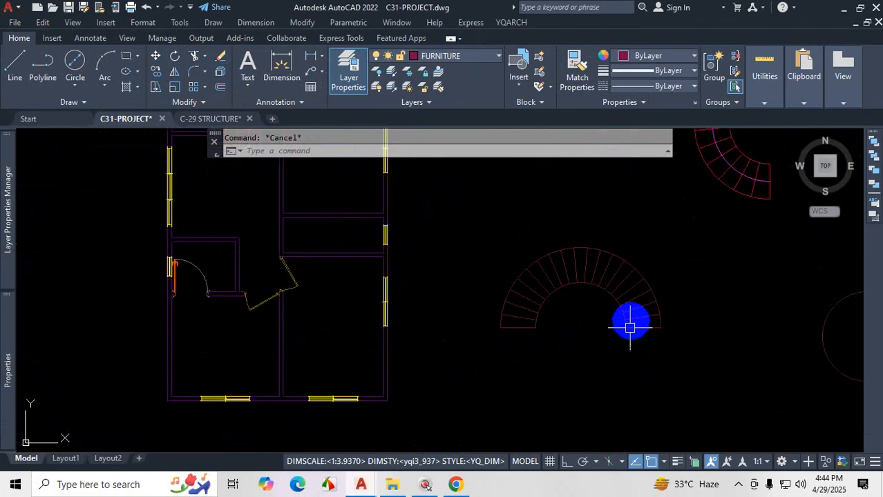
Step: Erase all tread lines of the exploded semicircular stair except the horizontal one at its right end, keeping both arcs
scroll(632, 321, up, 3)
click(656, 328)
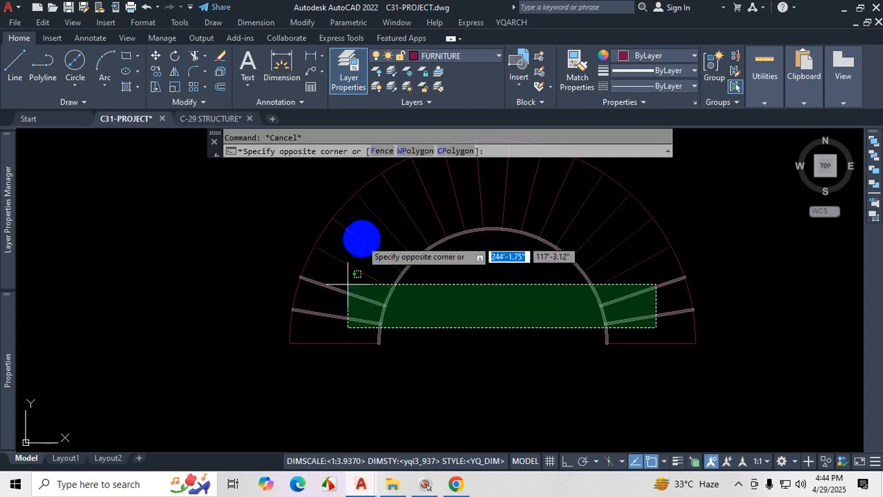
click(370, 219)
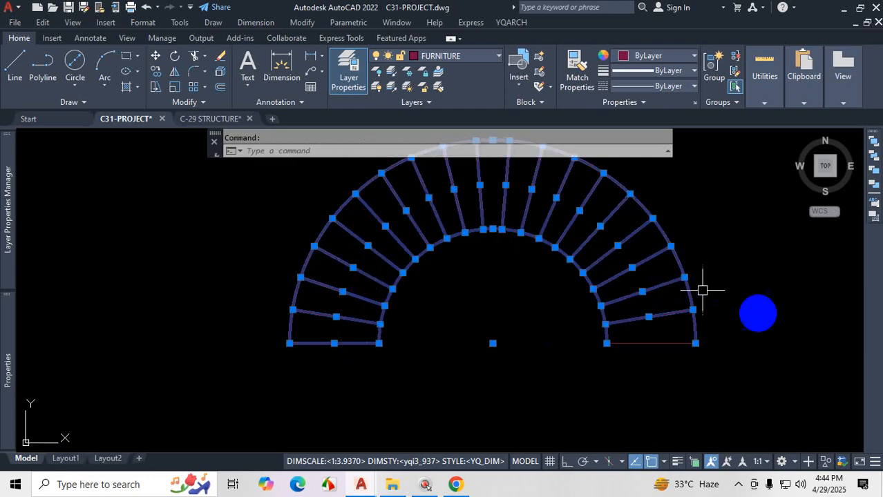
scroll(739, 314, up, 2)
shift+click(687, 268)
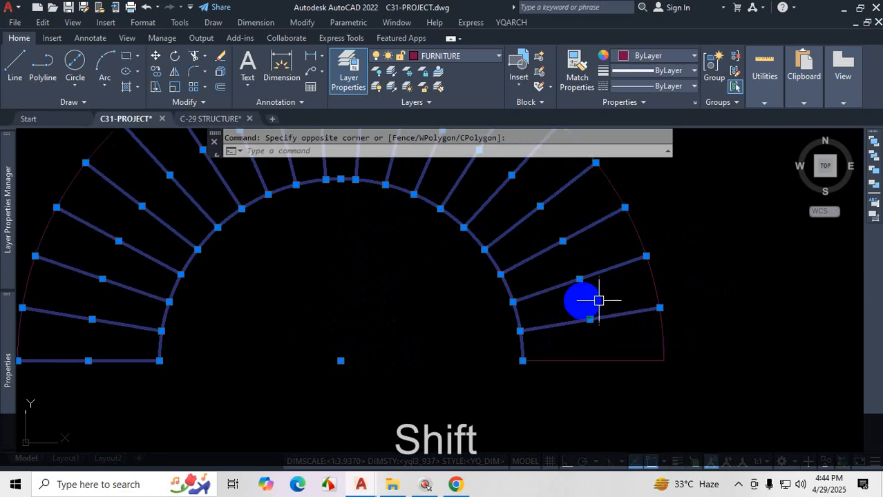
shift+click(467, 332)
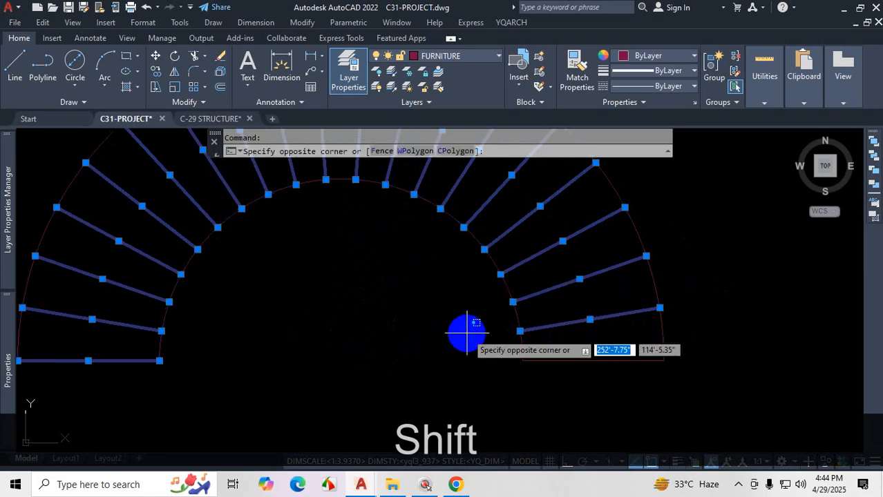
scroll(467, 332, down, 2)
key(Delete)
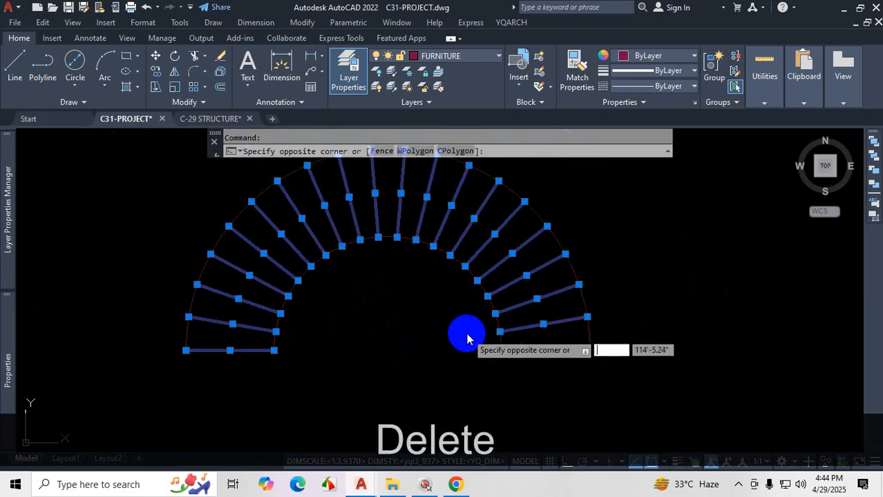
key(Delete)
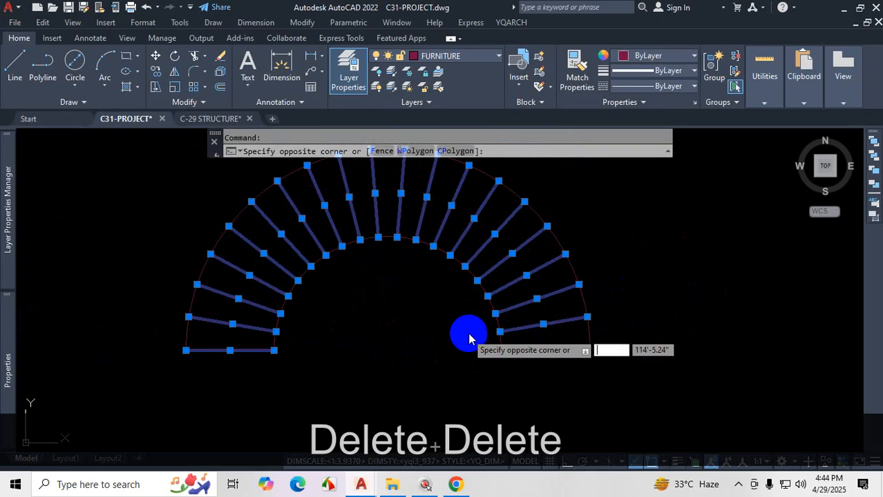
key(Delete)
scroll(478, 338, down, 1)
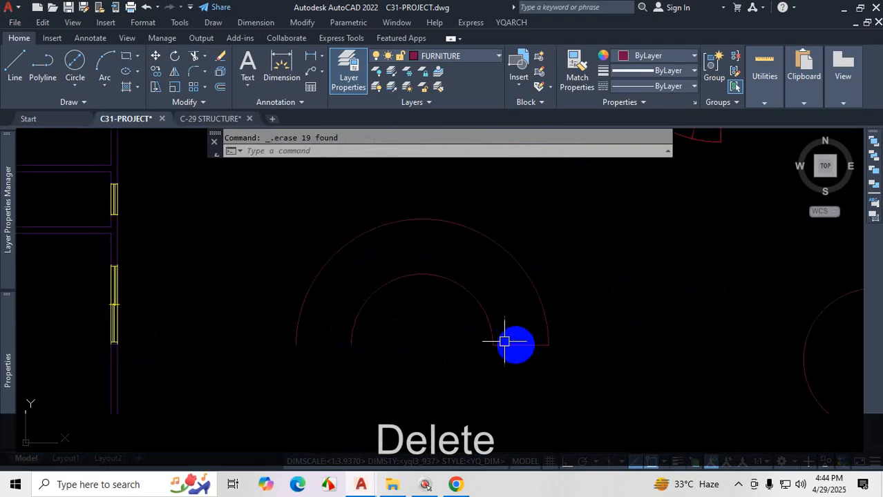
Step: Create a polar array of the remaining right-end tread line about the common centre of the two arcs
scroll(525, 344, up, 2)
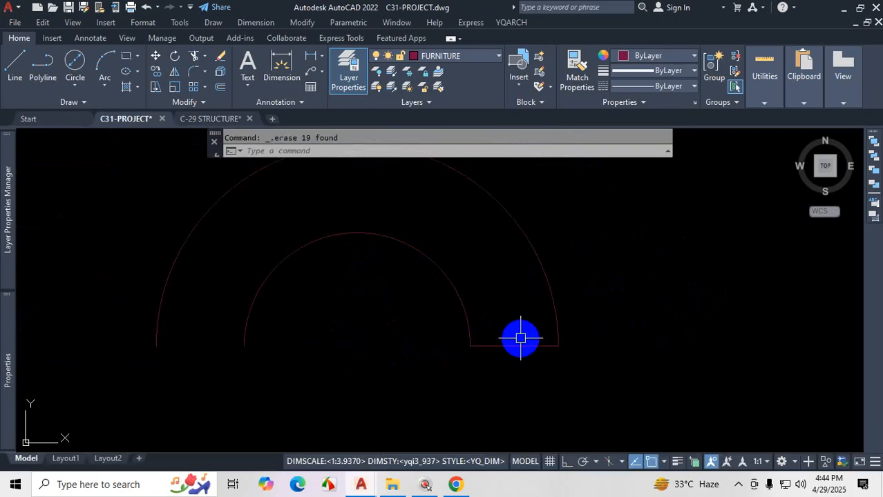
text(AR)
key(Return)
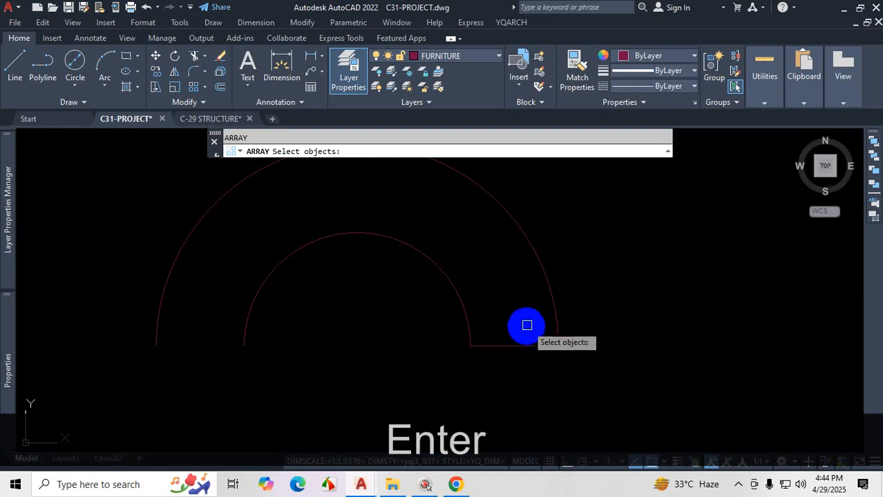
click(523, 345)
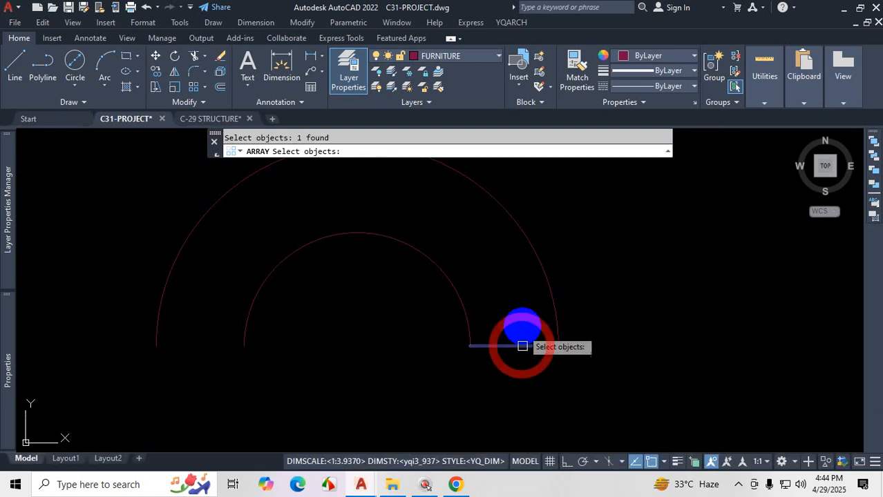
key(Return)
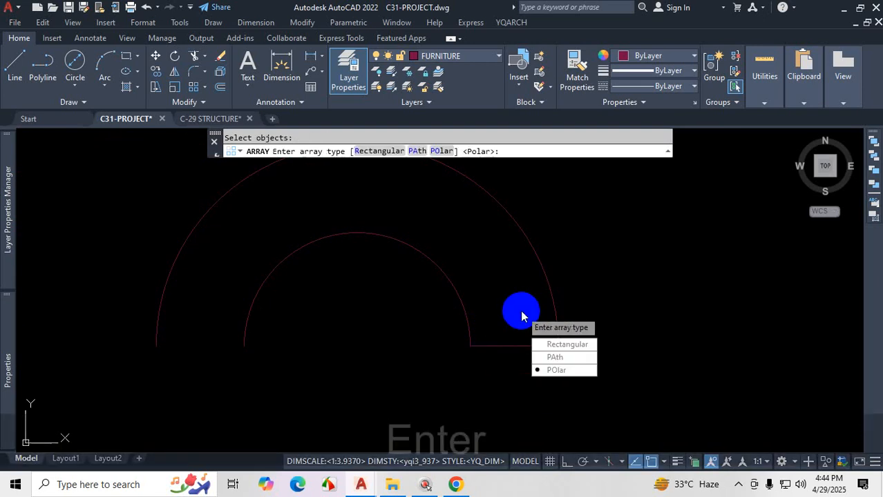
click(570, 371)
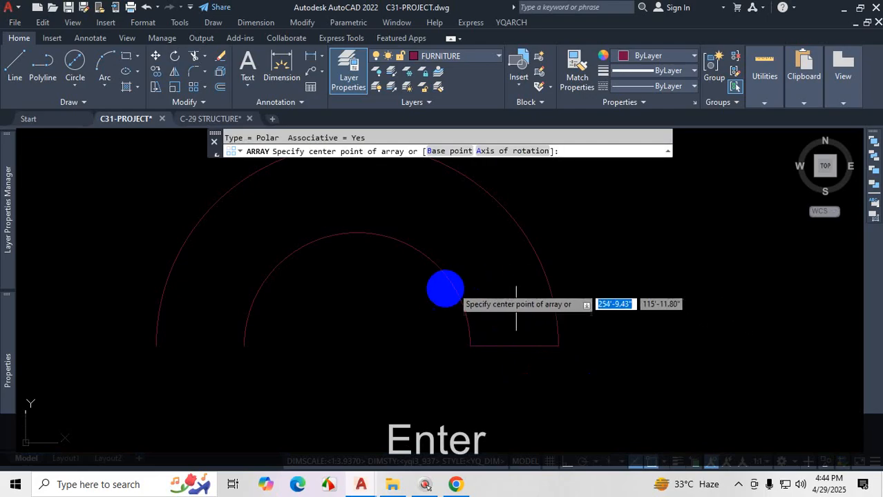
click(357, 345)
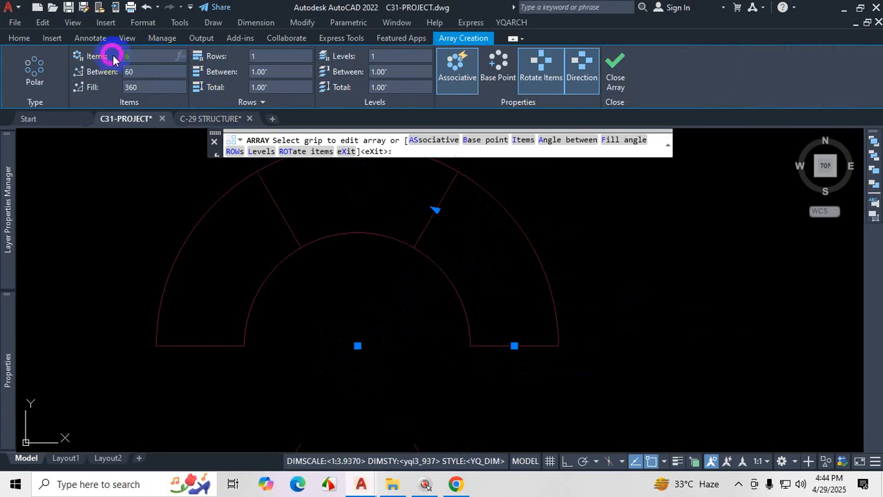
Step: Set the polar array to 20 items over a 180-degree fill, turn off Associative, and finish the array
text(20)
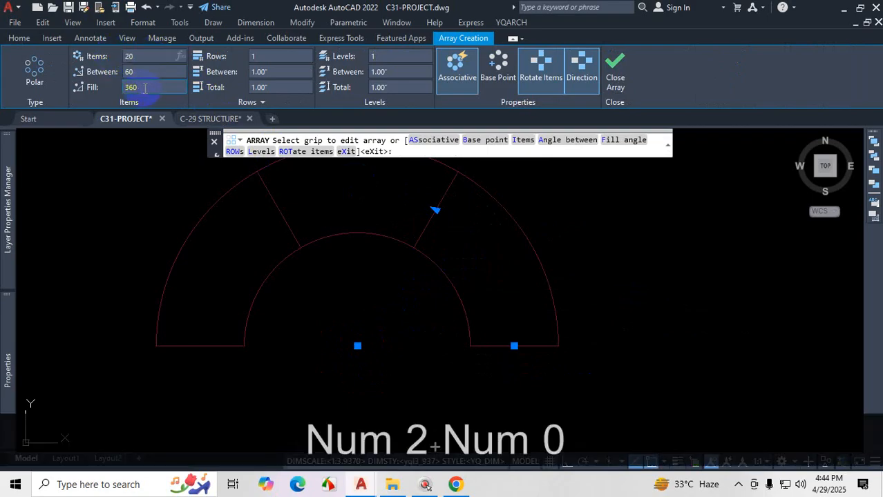
click(145, 89)
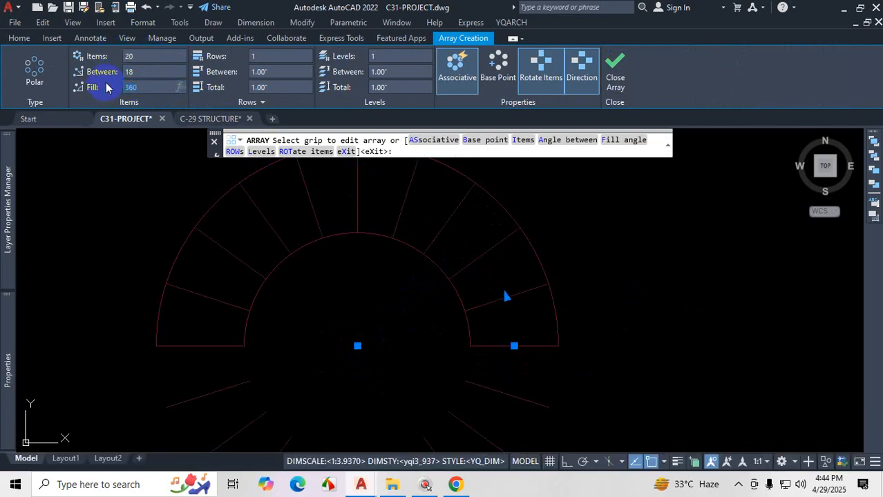
text(180)
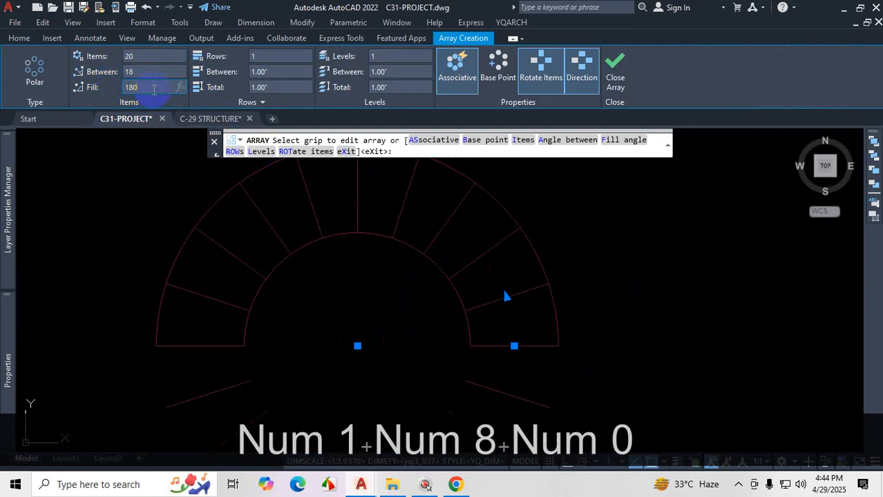
click(277, 87)
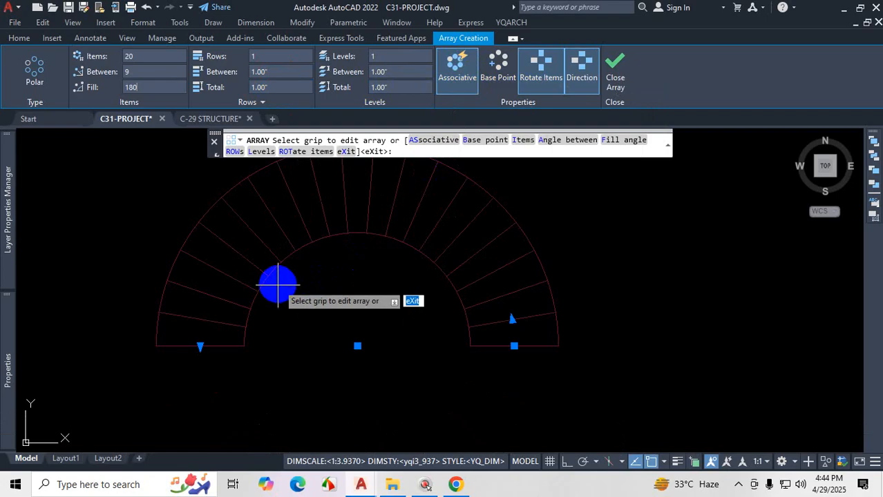
click(462, 78)
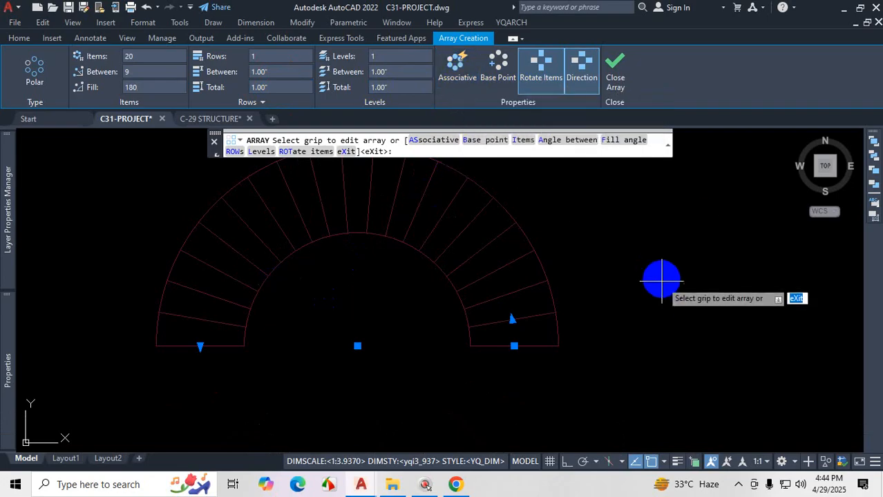
click(616, 78)
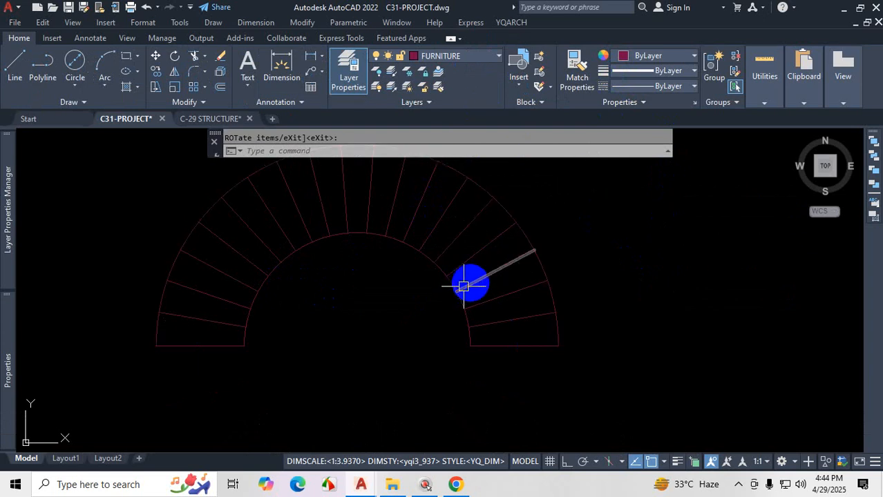
Step: Select three adjacent tread lines on the right side of the rebuilt semicircular stair with one selection window
click(488, 281)
click(422, 225)
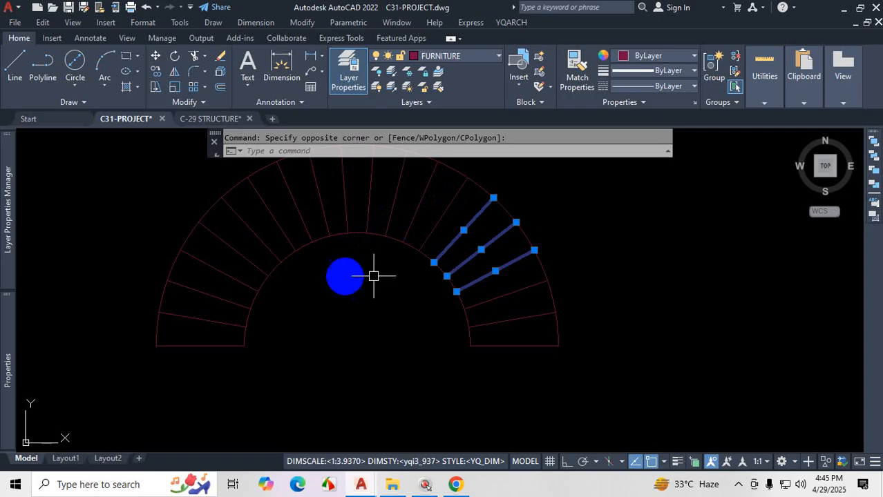
scroll(335, 276, down, 2)
scroll(261, 284, up, 3)
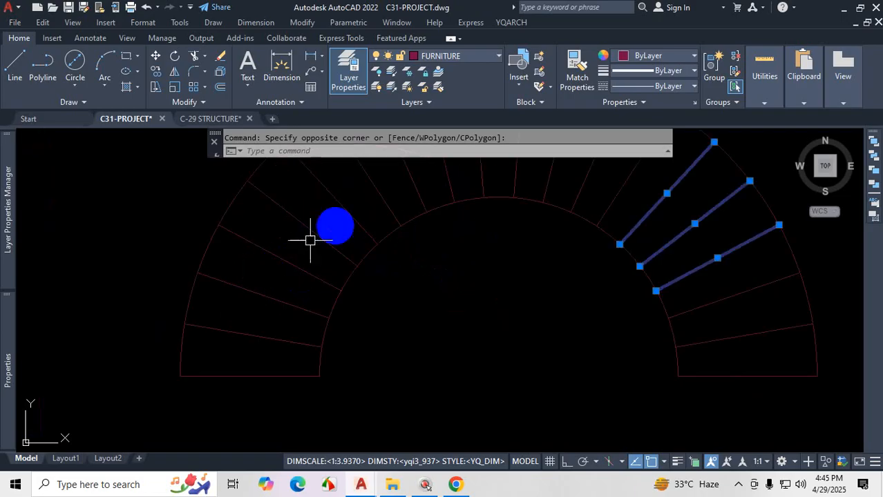
Step: Add the six tread lines on the semicircular stair's left side to the selection, and clear the selection
click(304, 215)
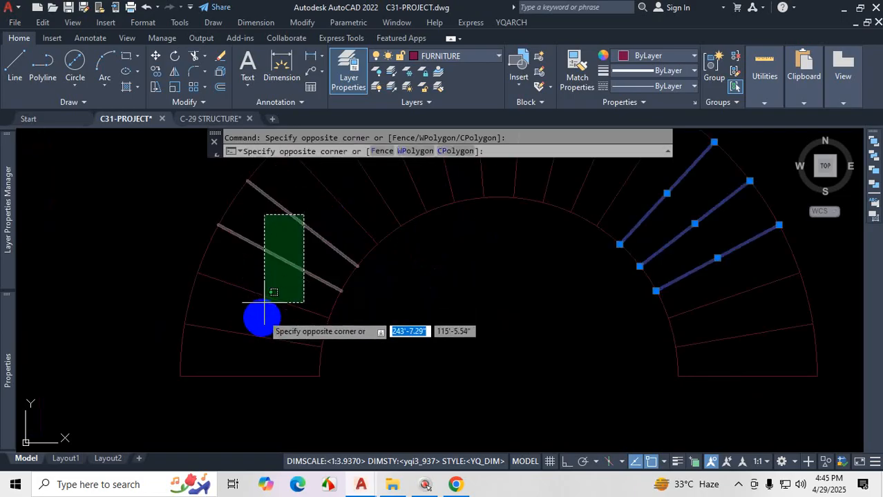
click(238, 381)
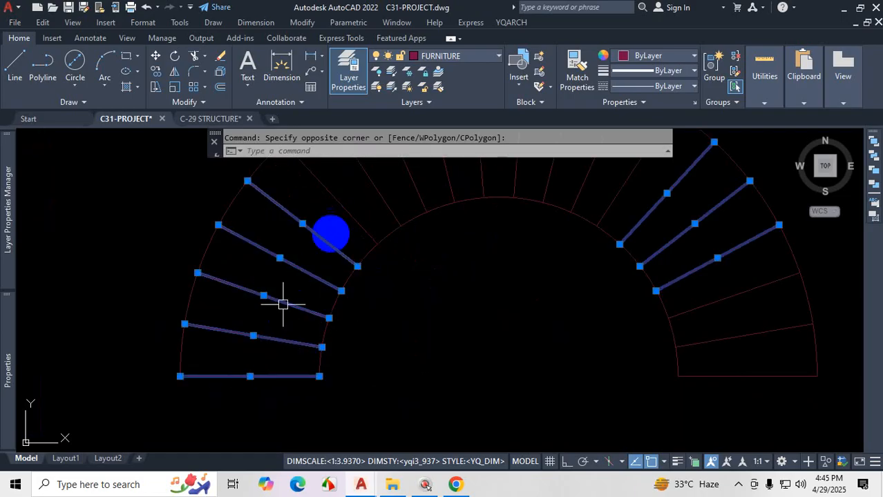
click(346, 196)
click(302, 223)
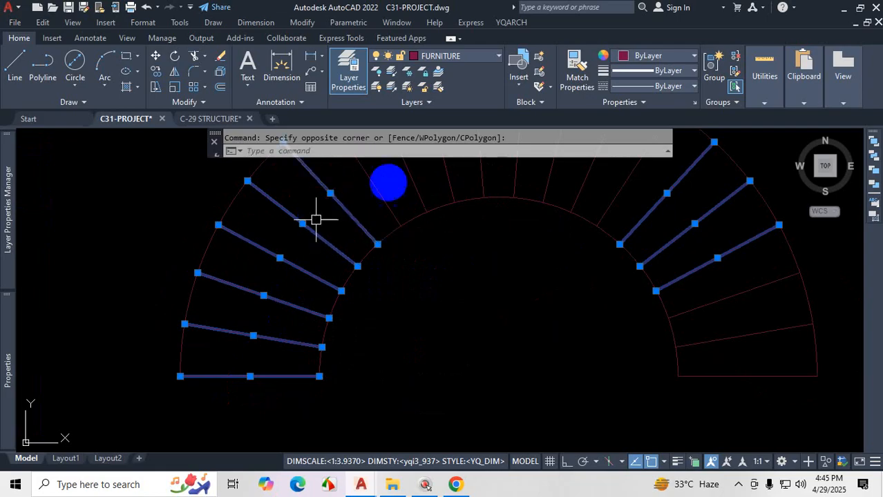
click(447, 64)
key(Escape)
Step: Move the whole rebuilt semicircular stair to the STAIR layer and make STAIR the current layer
scroll(418, 289, down, 5)
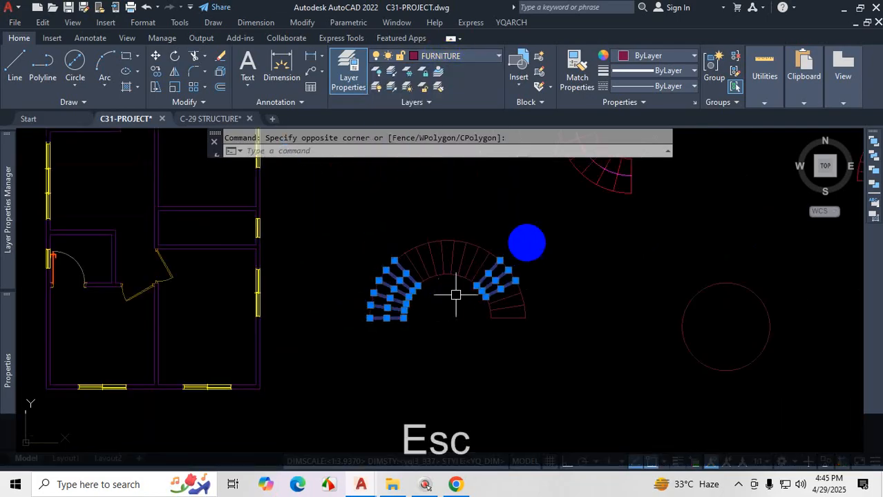
click(567, 211)
click(337, 350)
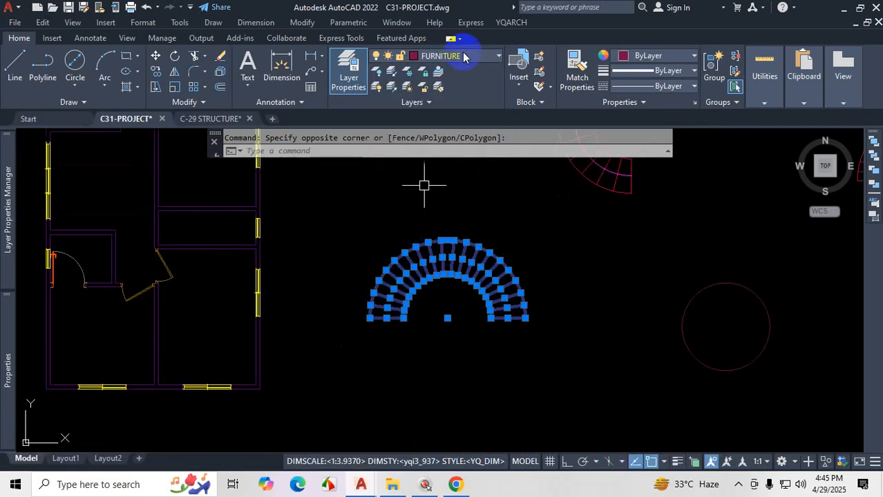
click(464, 57)
click(431, 228)
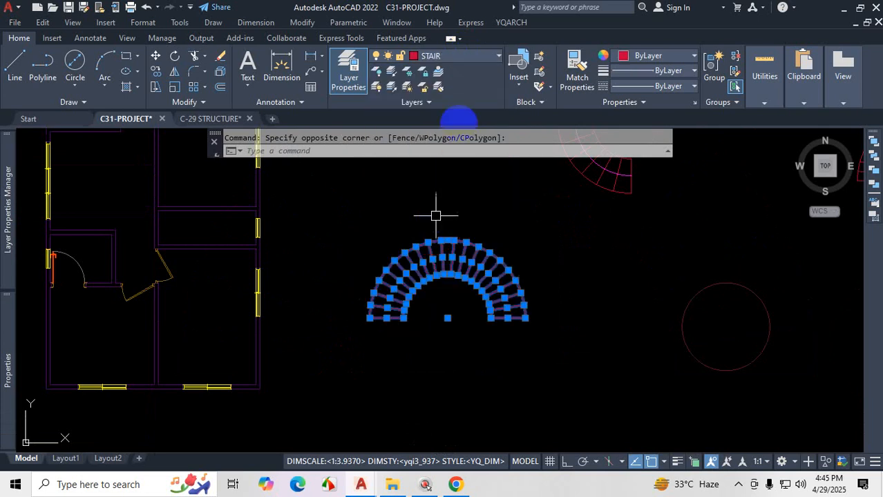
click(438, 71)
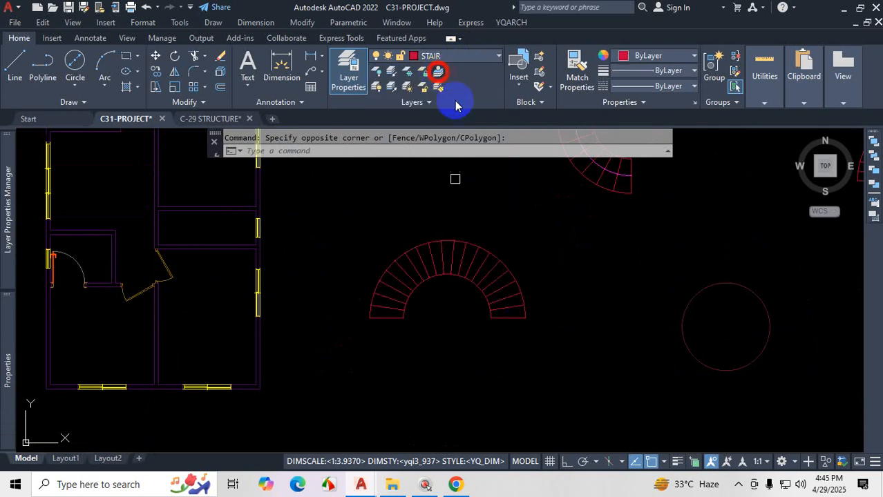
click(507, 253)
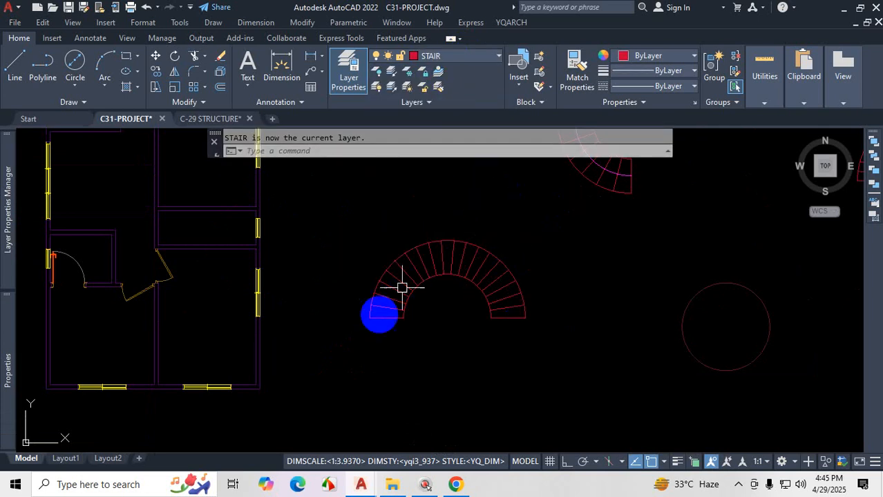
Step: Assign the ACAD_ISO02W100 linetype to the six left-hand tread lines of the semicircular stair, leaving the inner arc out of the selection
scroll(399, 300, up, 4)
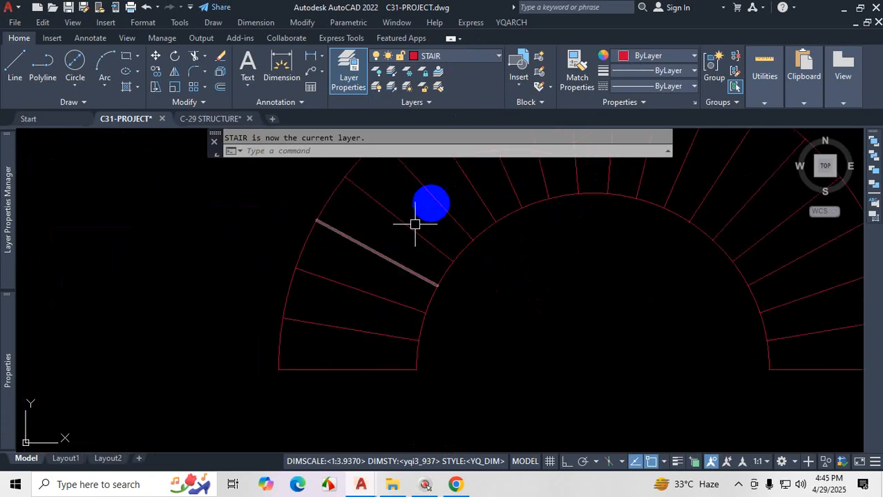
click(442, 180)
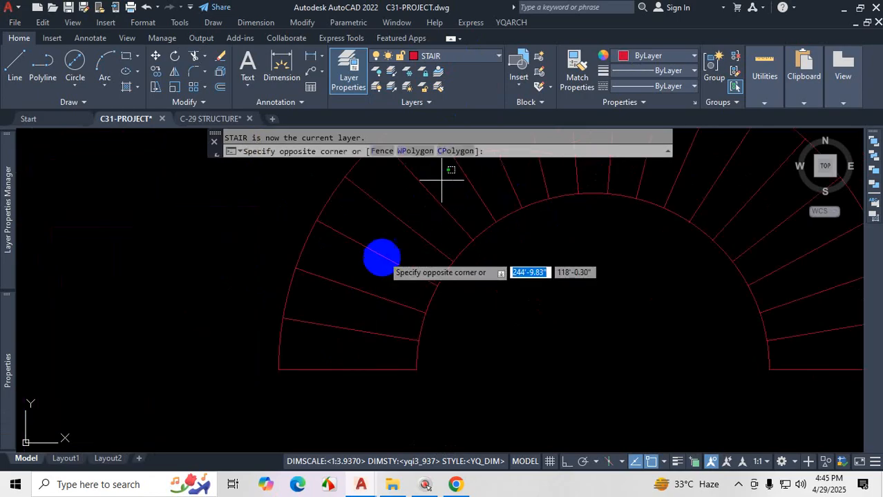
click(370, 291)
click(372, 280)
click(342, 389)
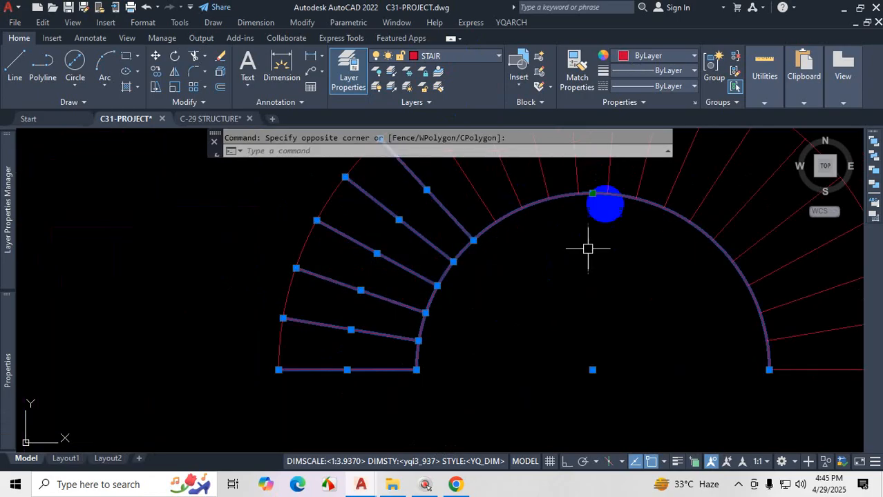
scroll(588, 188, up, 2)
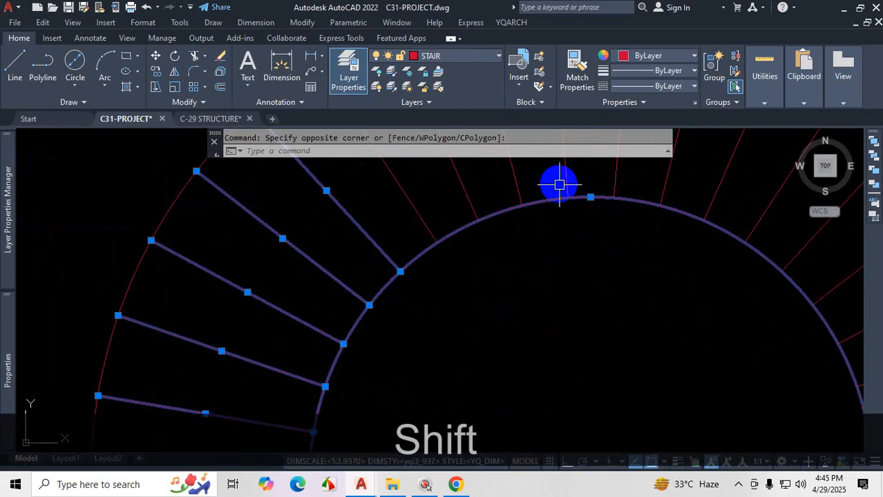
shift+click(559, 185)
shift+click(528, 249)
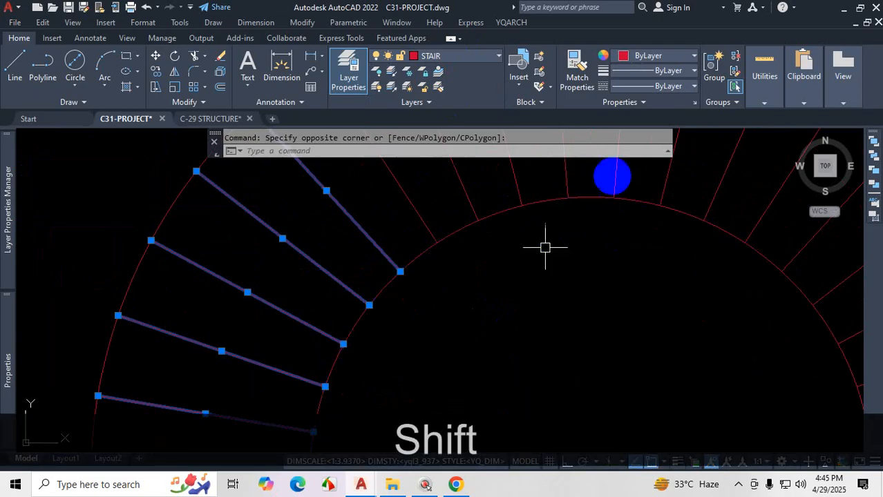
click(663, 87)
click(656, 136)
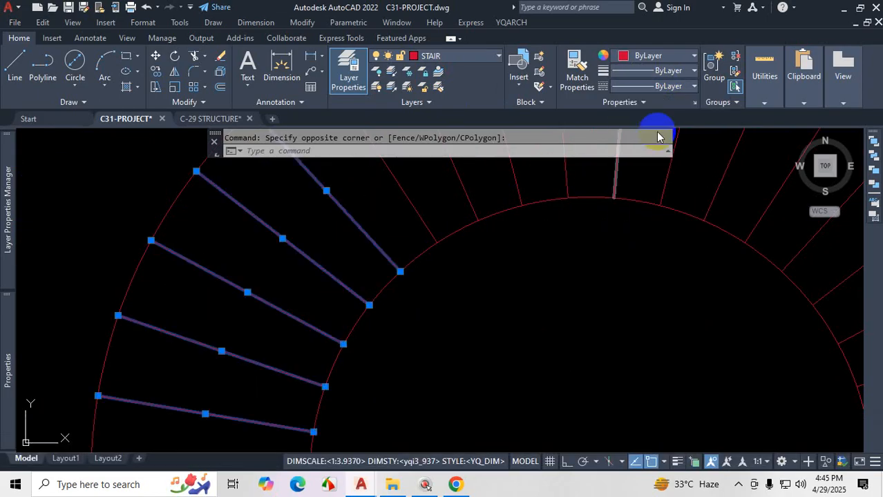
scroll(483, 300, down, 4)
scroll(430, 300, up, 5)
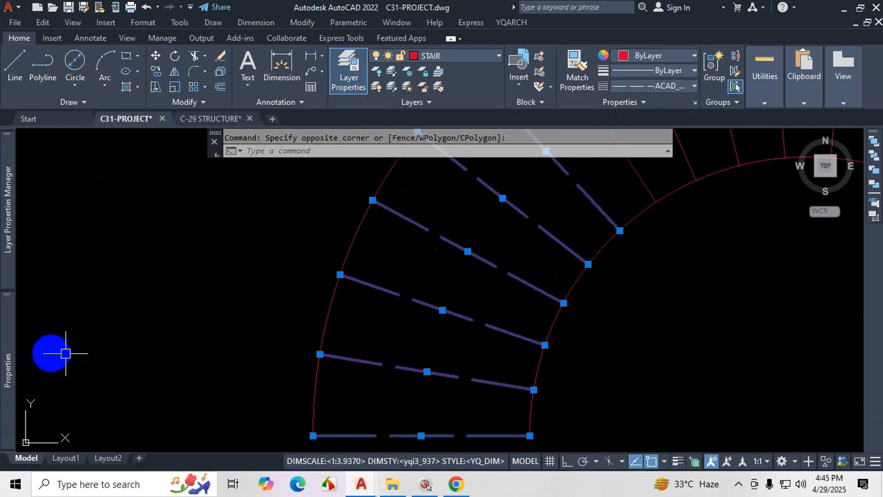
Step: Set the linetype scale of the six dashed tread lines to 0.5 and clear the selection
mouse_move(8, 349)
click(234, 210)
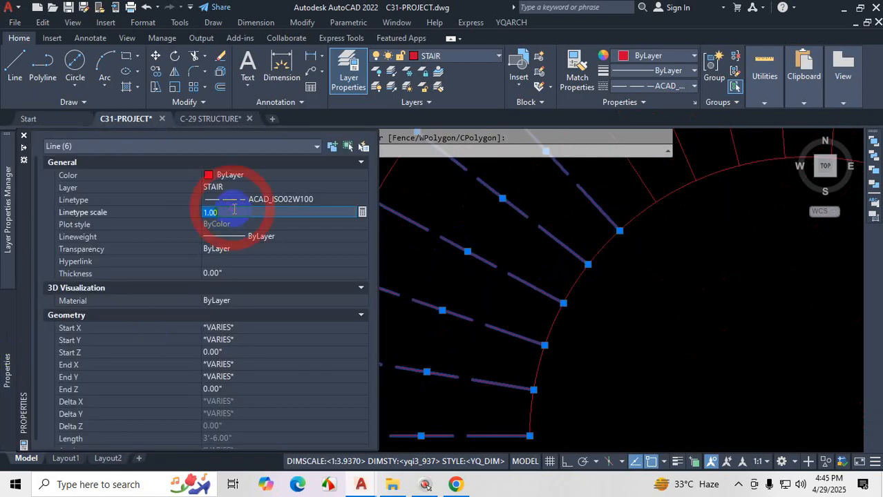
text(.5)
key(Return)
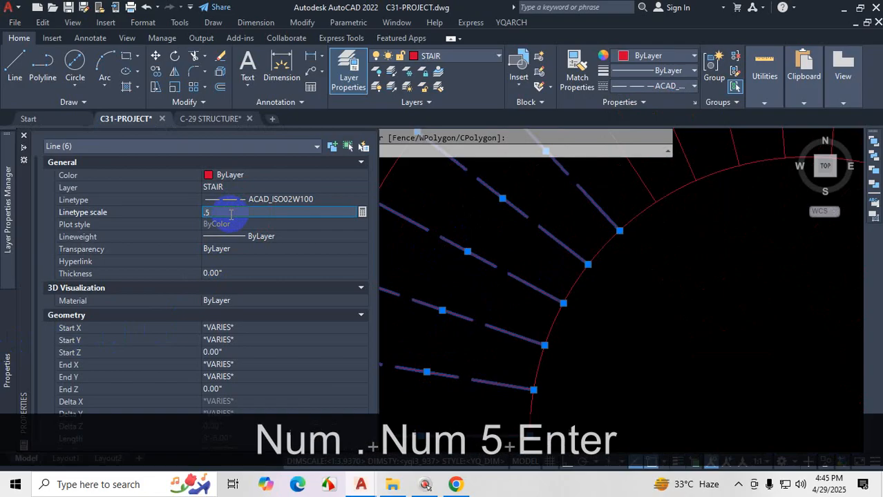
key(Escape)
key(Escape)
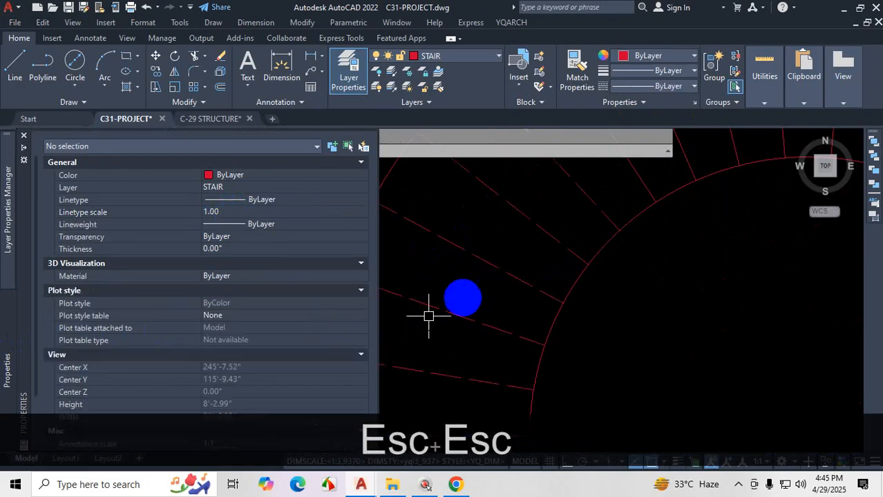
scroll(539, 313, down, 5)
scroll(539, 313, up, 2)
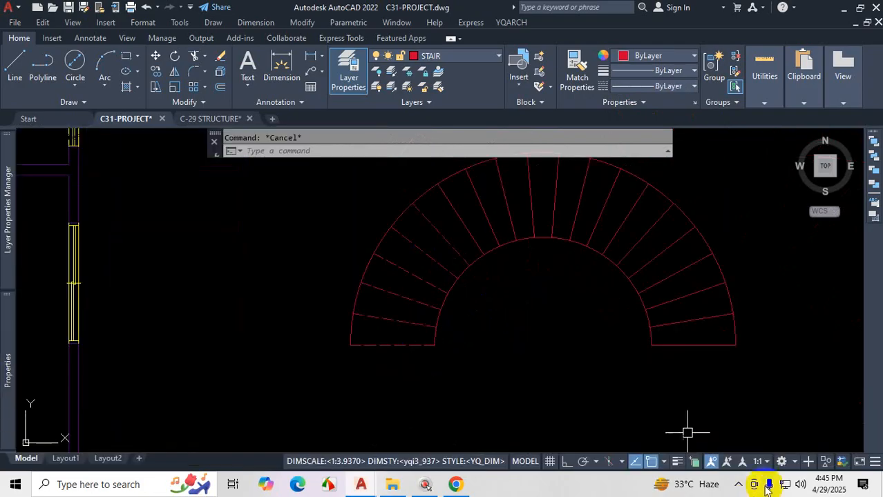
Step: Examine the straight stair examples and compare the rebuilt semicircular stair with the annotated semicircular one above it
click(741, 487)
click(718, 460)
scroll(536, 357, down, 8)
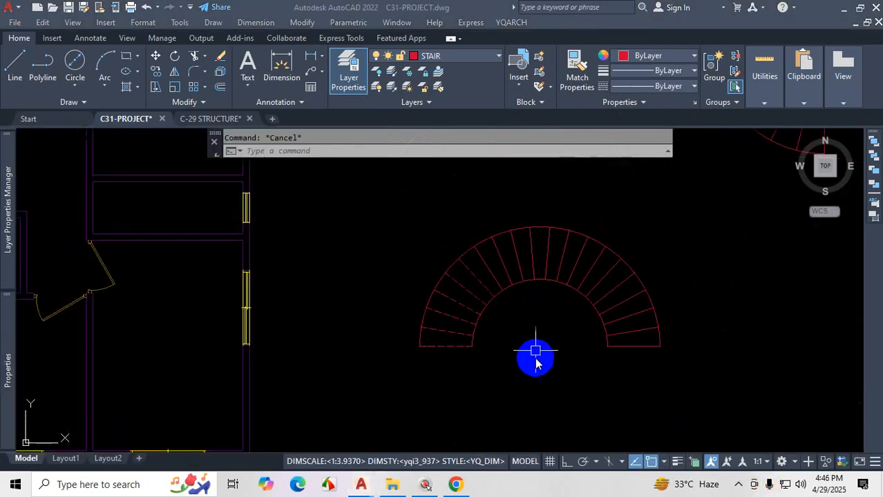
scroll(557, 221, up, 5)
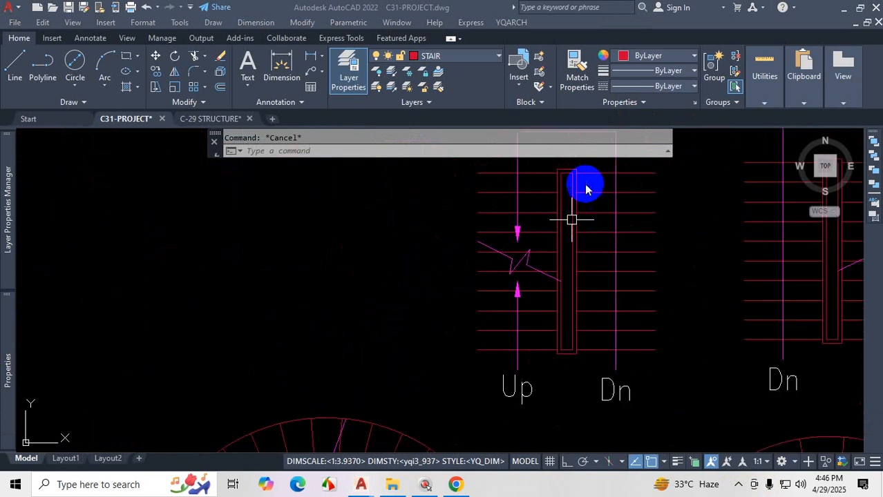
scroll(585, 224, up, 2)
scroll(585, 224, down, 4)
key(ctrl+1)
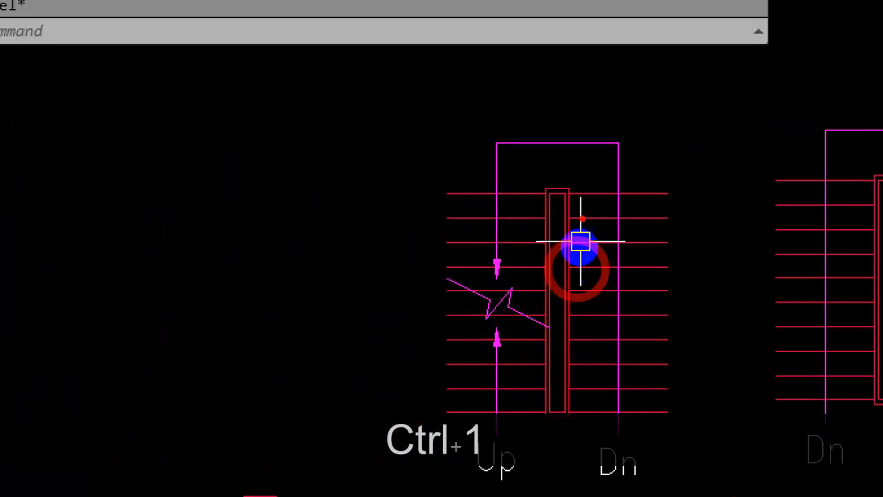
key(Escape)
scroll(561, 275, down, 3)
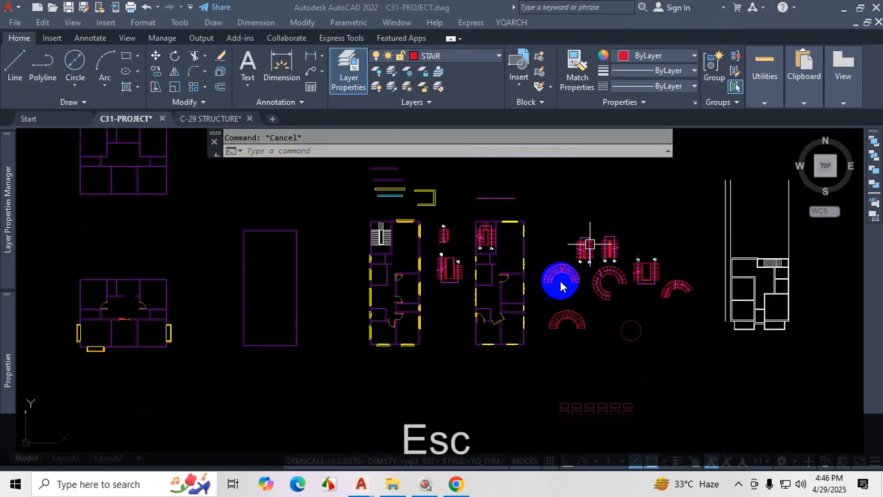
scroll(569, 258, up, 5)
scroll(570, 259, down, 10)
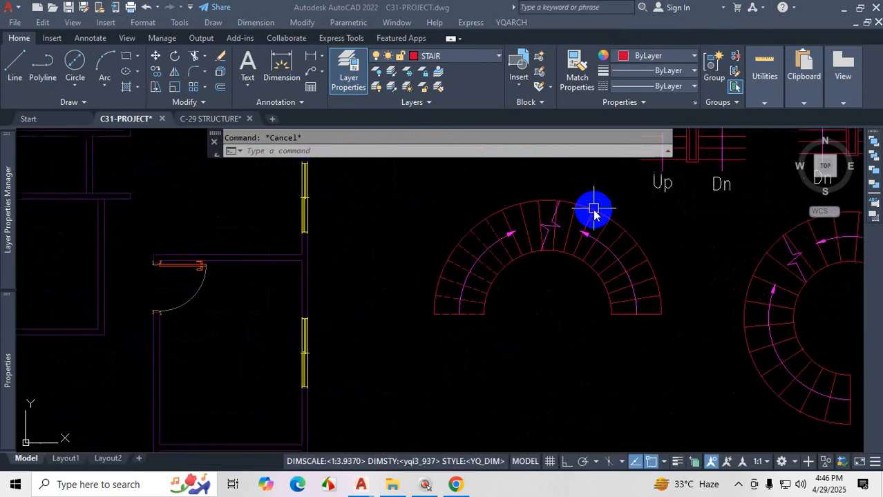
scroll(586, 261, up, 8)
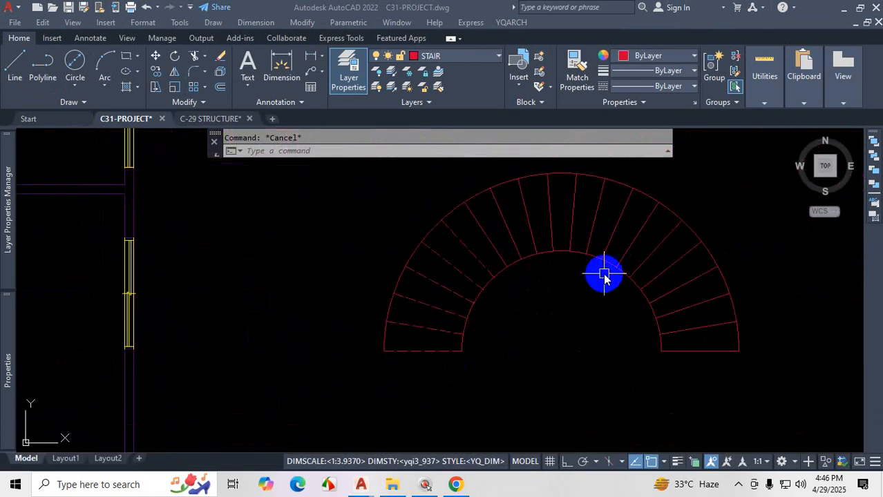
scroll(603, 279, down, 3)
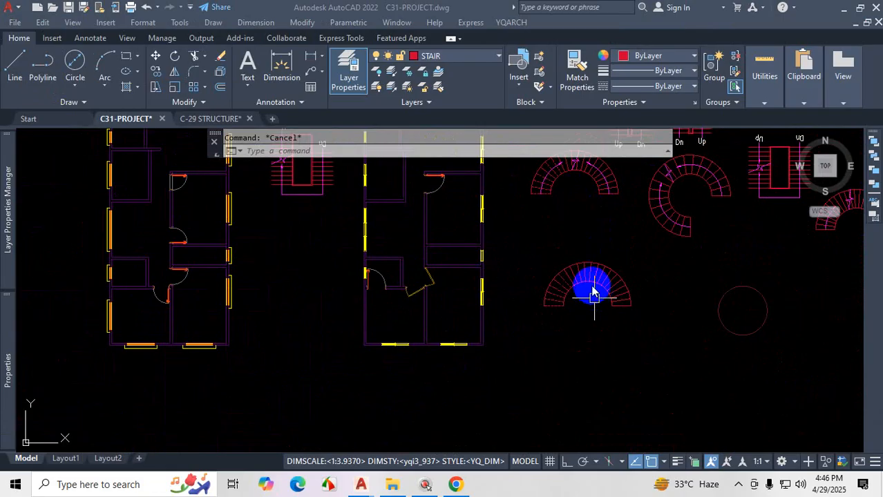
scroll(593, 293, up, 3)
scroll(619, 233, down, 3)
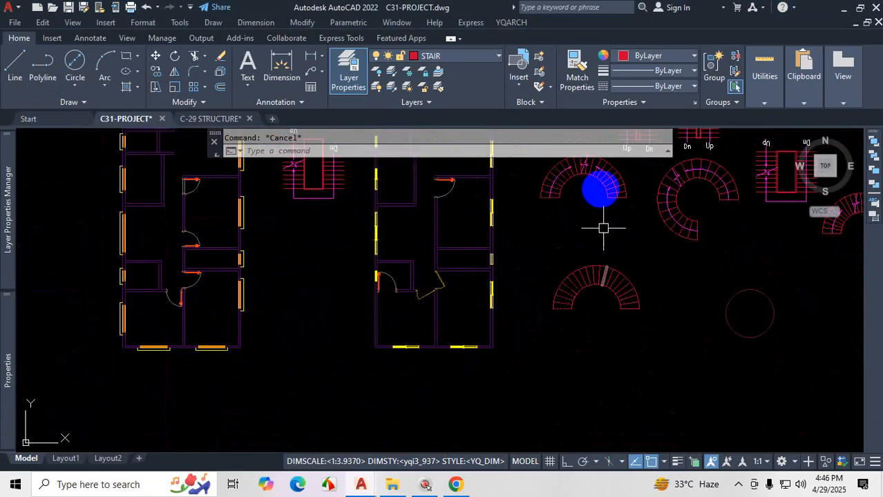
scroll(598, 185, up, 2)
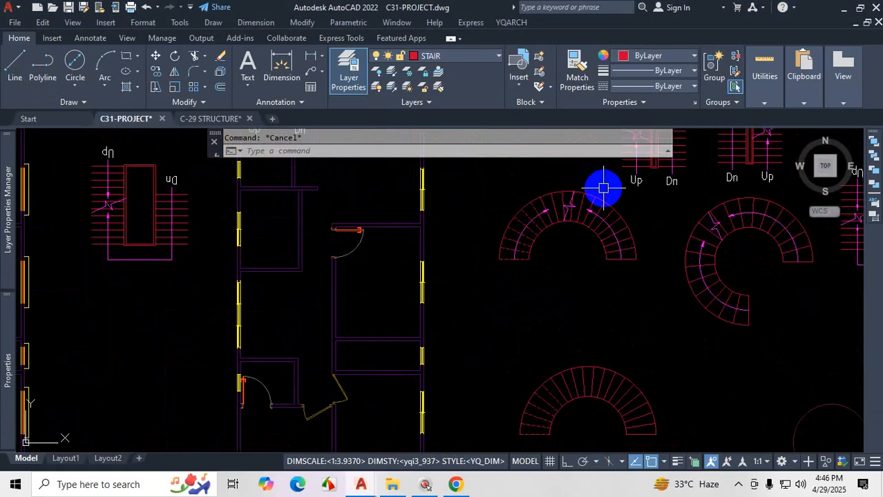
scroll(603, 188, up, 3)
scroll(597, 241, down, 8)
scroll(589, 243, up, 6)
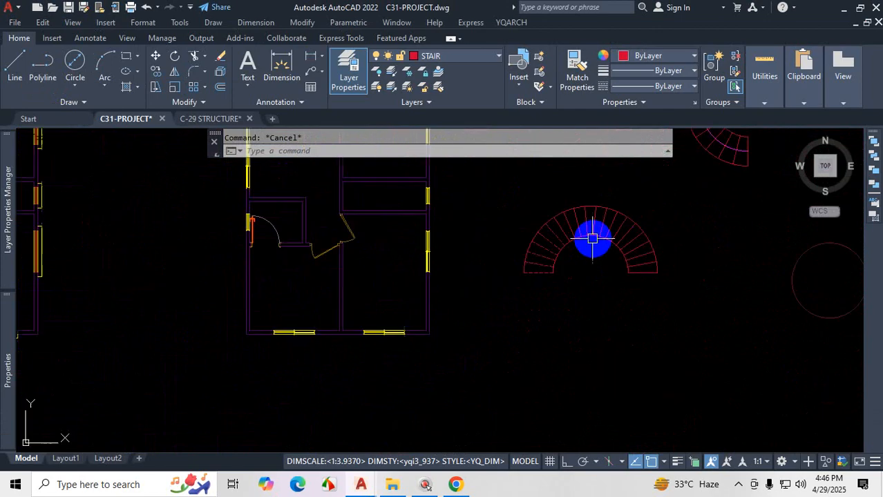
scroll(592, 242, up, 1)
scroll(594, 245, down, 4)
scroll(598, 201, up, 4)
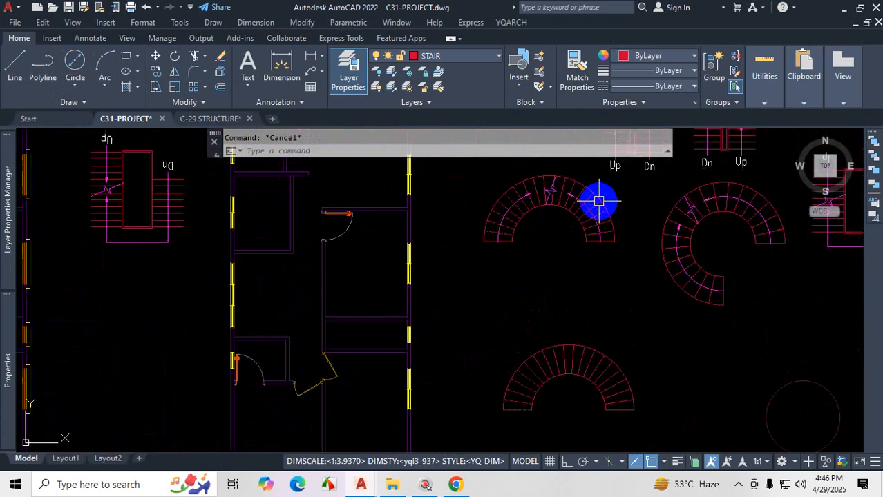
scroll(571, 241, down, 2)
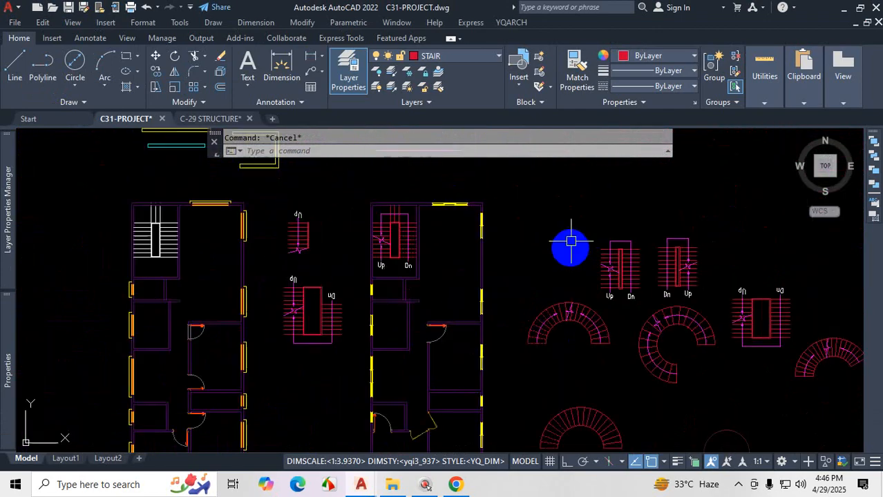
Step: Offset the outer arc of the annotated semicircular stair outward by 1.5 inches
text(O)
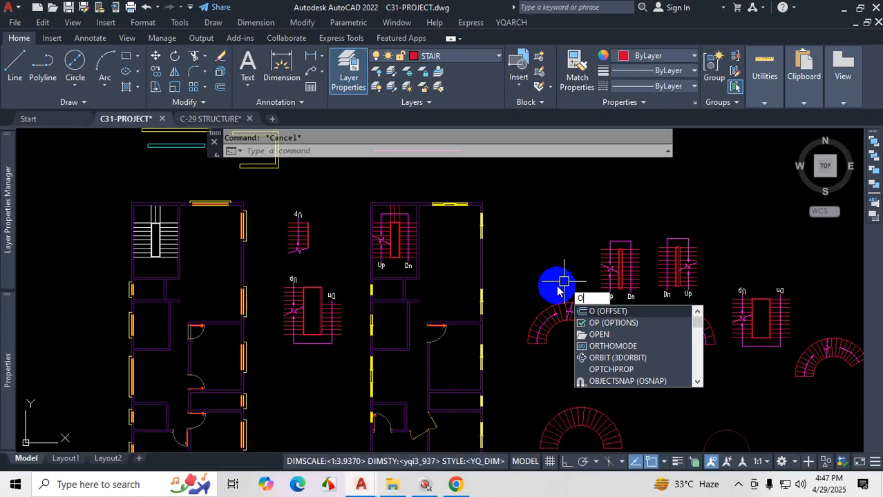
key(Return)
text(1.5)
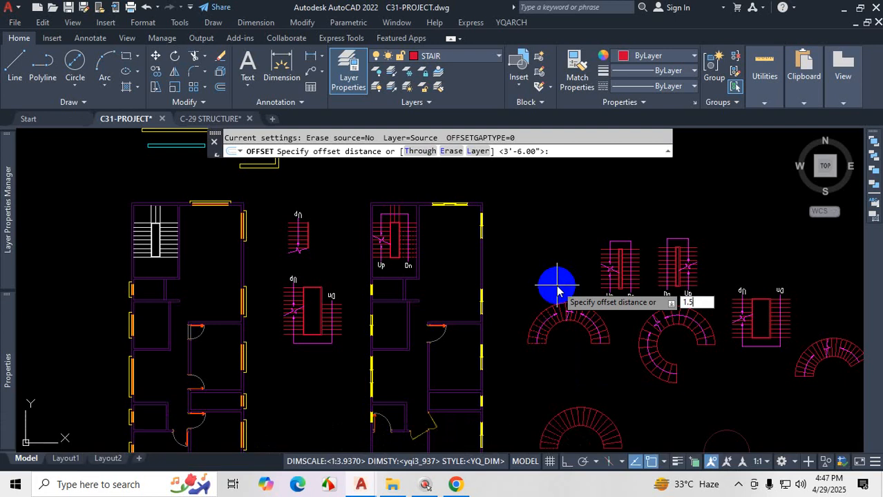
key(Return)
scroll(567, 316, up, 3)
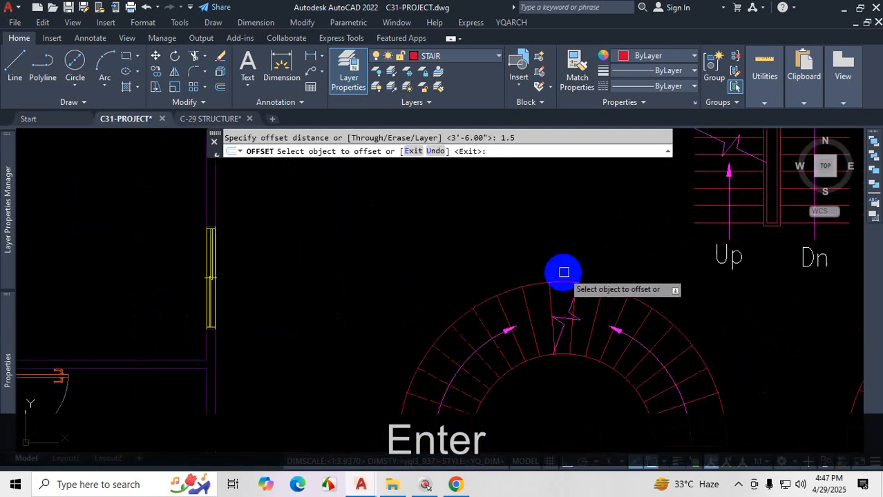
click(562, 284)
click(571, 247)
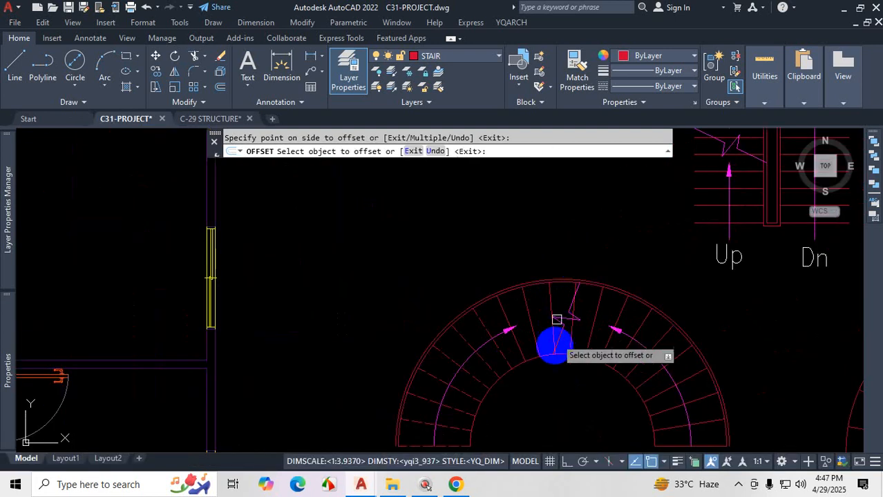
Step: Offset the inner arc of the annotated semicircular stair inward by 1.5 inches
scroll(557, 360, up, 3)
click(564, 343)
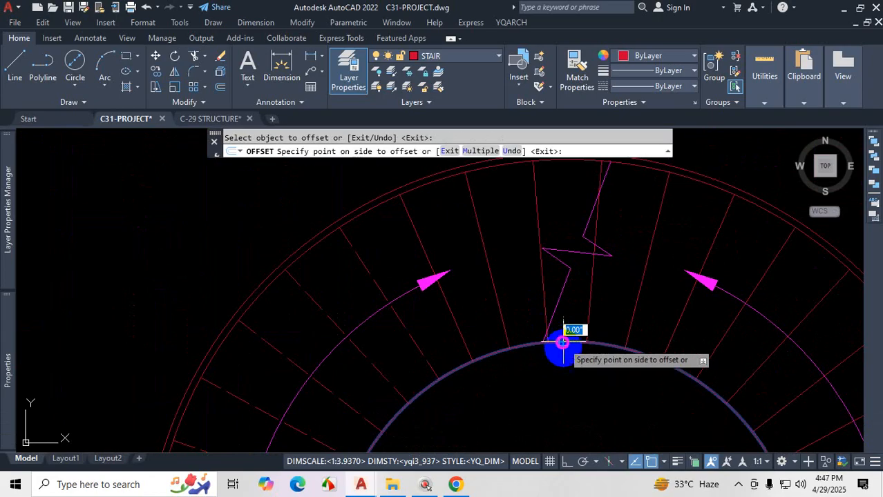
click(565, 377)
scroll(566, 310, down, 4)
scroll(552, 364, up, 1)
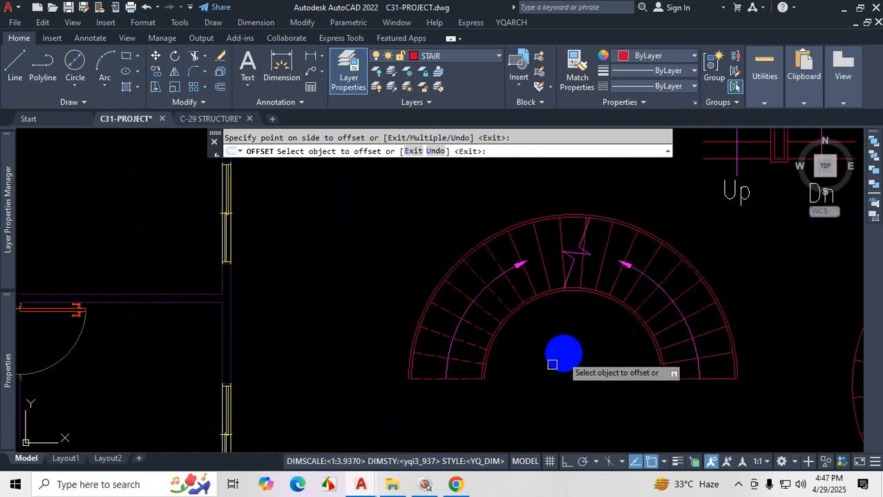
scroll(600, 333, up, 2)
scroll(599, 333, up, 2)
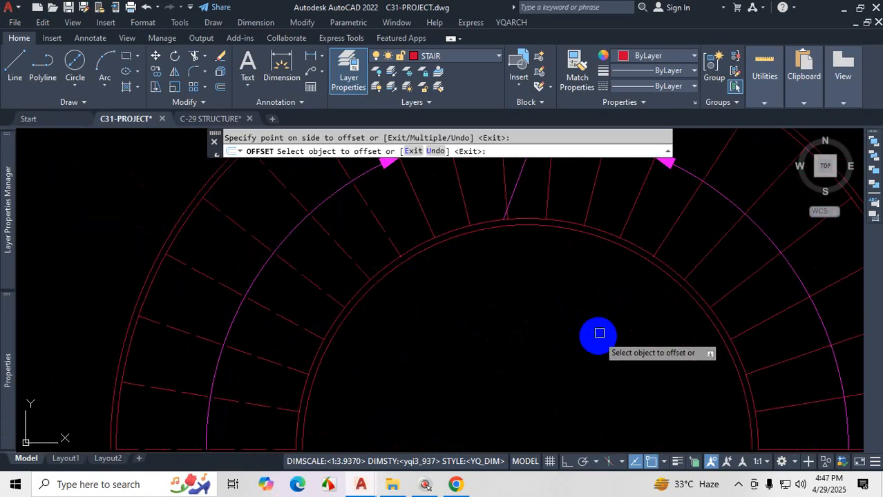
scroll(600, 318, down, 5)
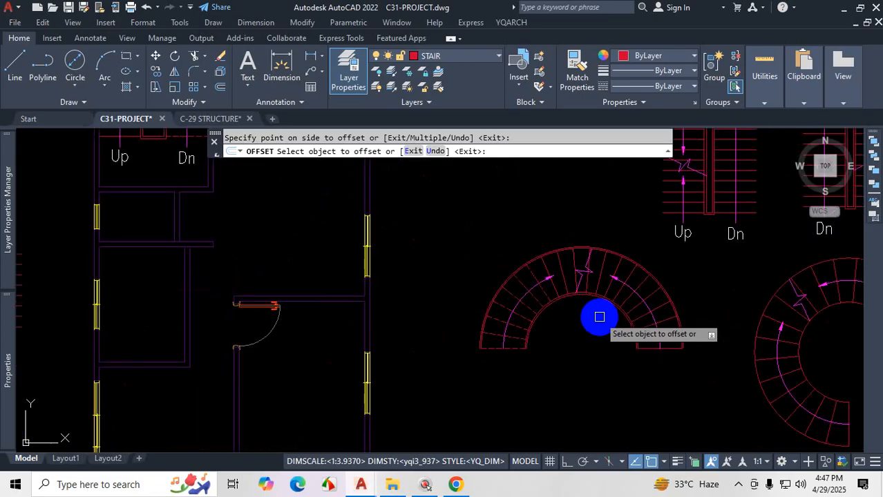
key(ctrl+1)
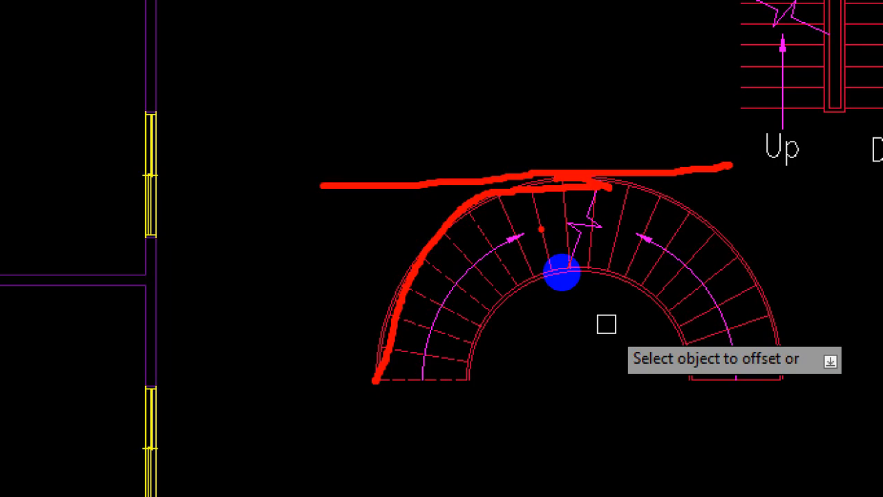
key(Escape)
Step: Offset the rebuilt semicircular stair's outer arc inward and its inner arc outward by 1.5 inches each
scroll(569, 238, down, 4)
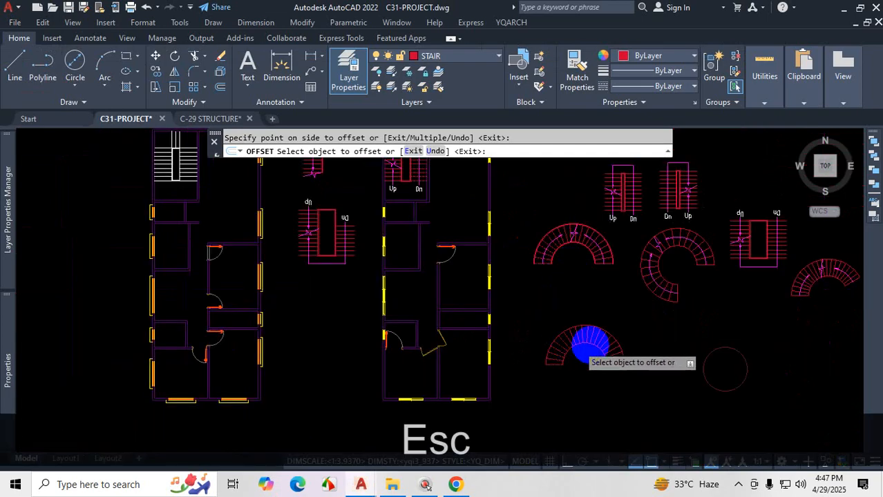
scroll(584, 346, up, 5)
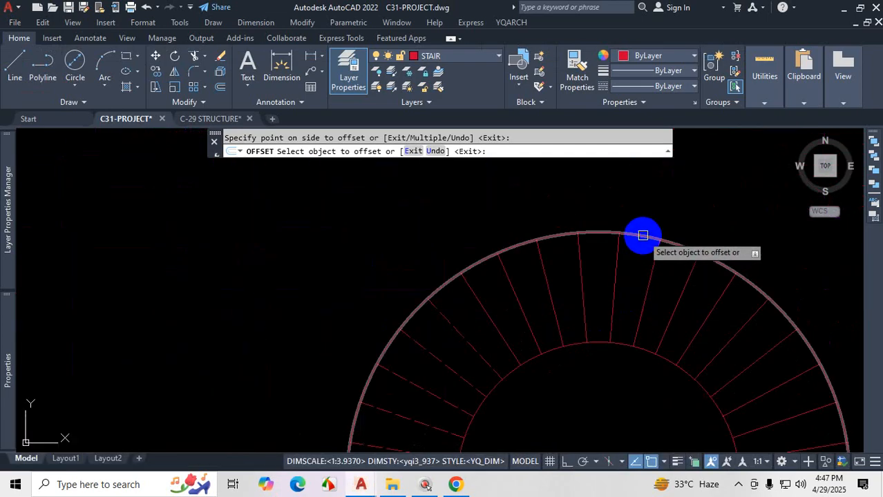
click(642, 236)
scroll(631, 262, up, 1)
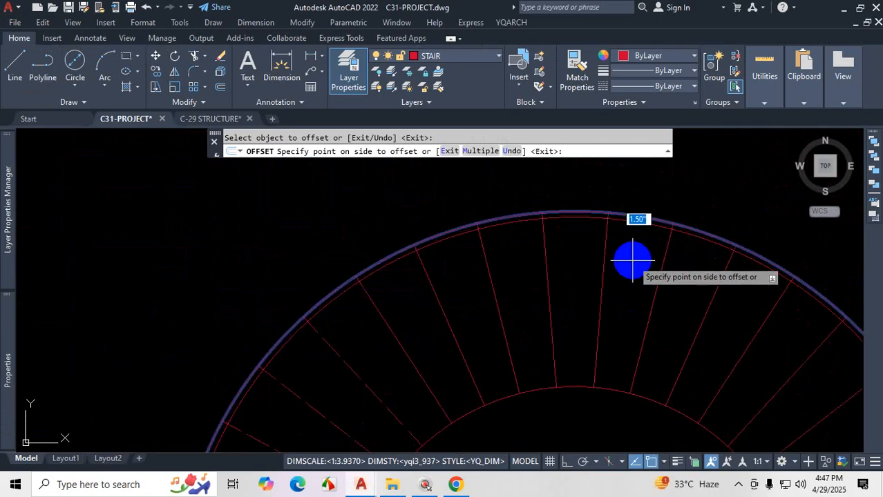
click(632, 261)
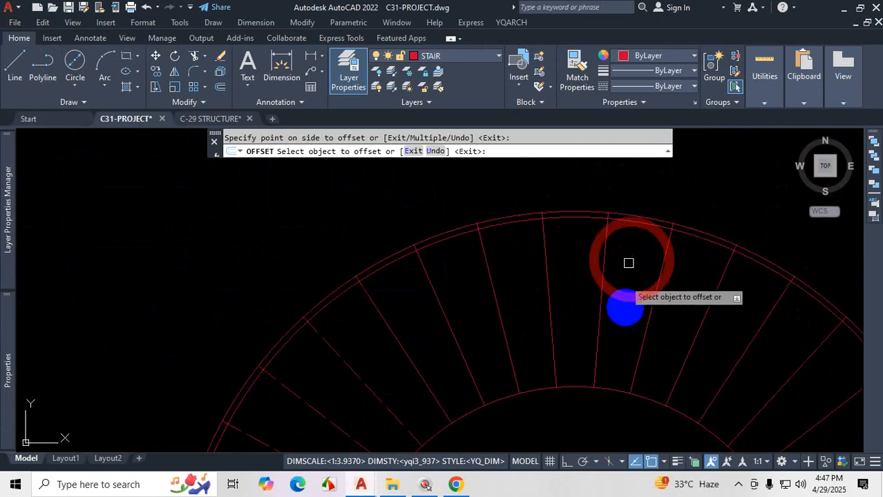
click(612, 392)
click(622, 348)
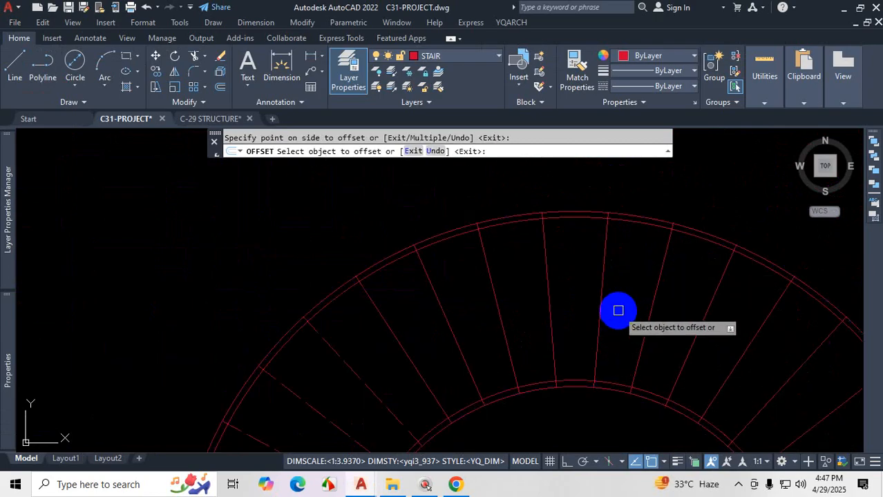
click(739, 485)
scroll(559, 404, down, 3)
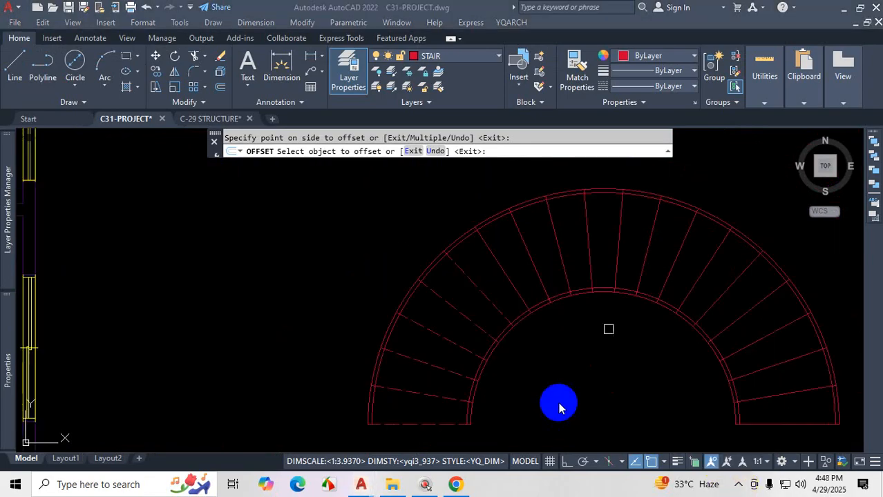
scroll(605, 308, up, 4)
click(598, 242)
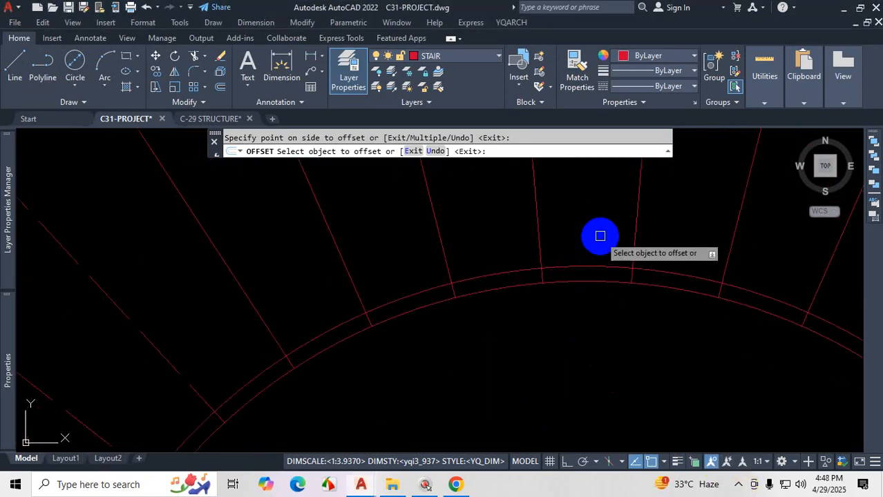
key(Escape)
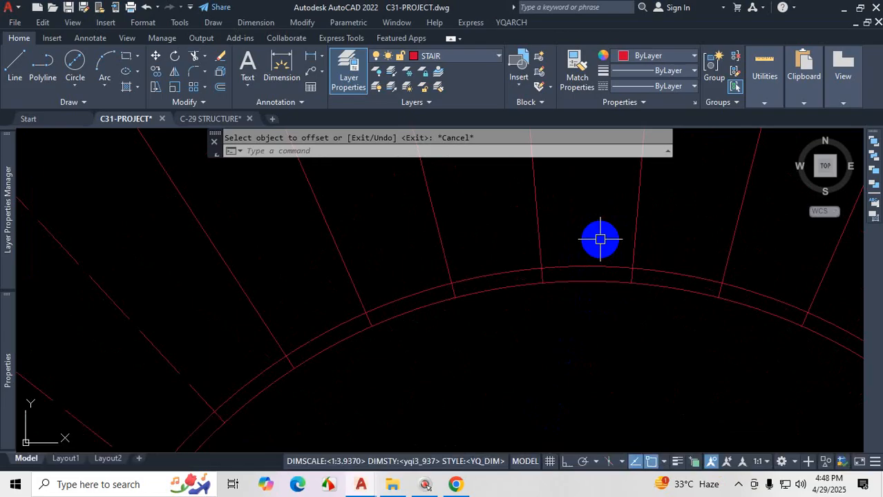
Step: Examine where the rebuilt stair's tread lines run through the gap between the inner arc and its offset
key(ctrl+1)
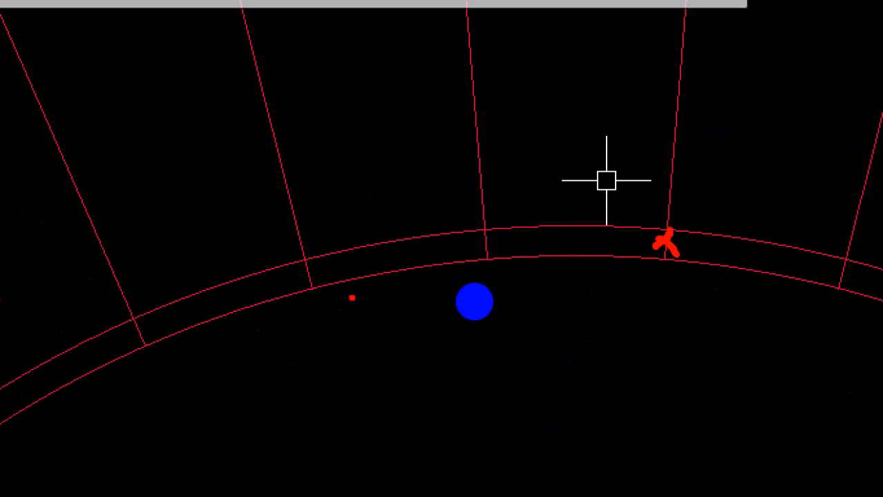
key(Escape)
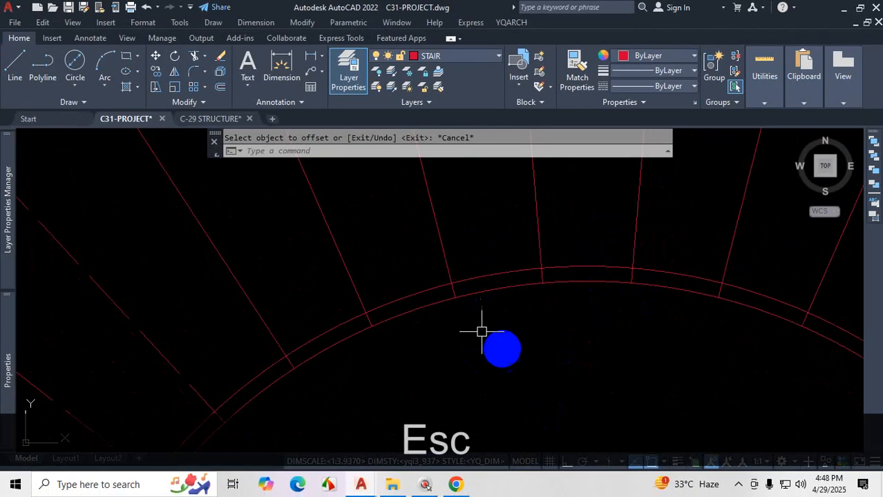
scroll(529, 266, down, 3)
scroll(470, 320, up, 3)
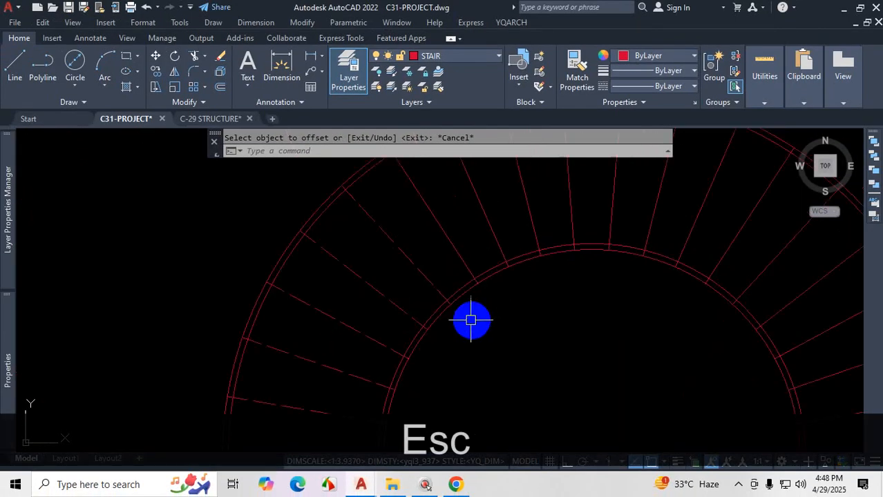
scroll(471, 320, up, 5)
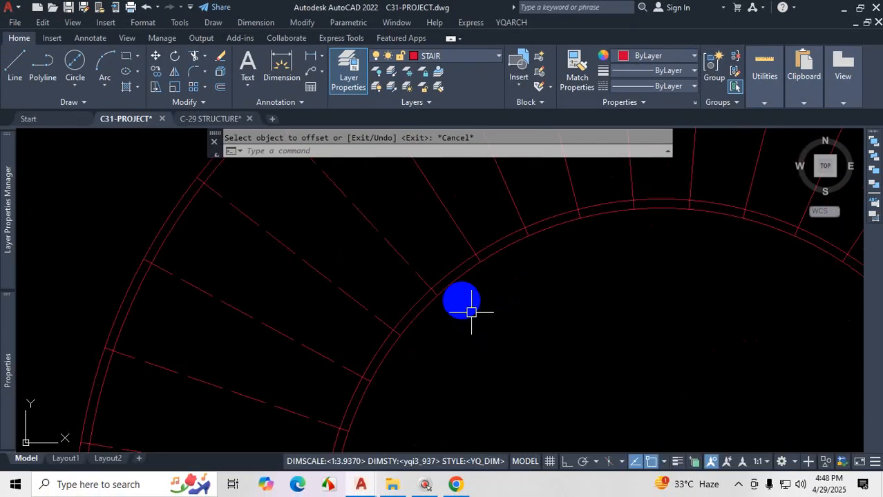
key(ctrl+1)
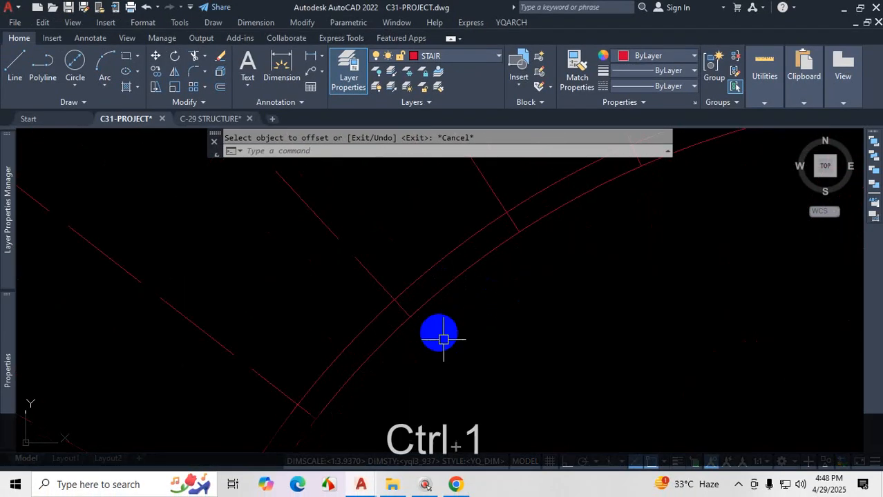
mouse_move(367, 268)
mouse_down()
mouse_move(390, 296)
mouse_move(321, 221)
mouse_up()
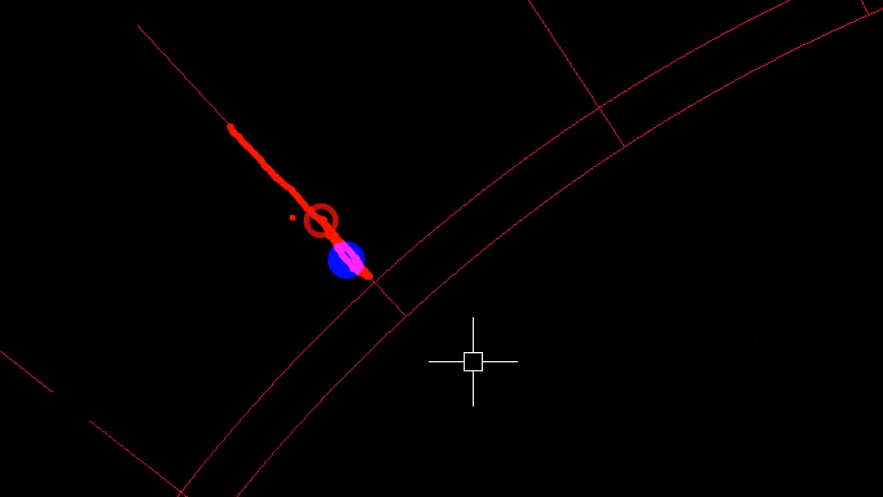
drag(378, 279, 373, 333)
mouse_move(400, 301)
mouse_down()
mouse_move(405, 321)
mouse_move(411, 305)
mouse_up()
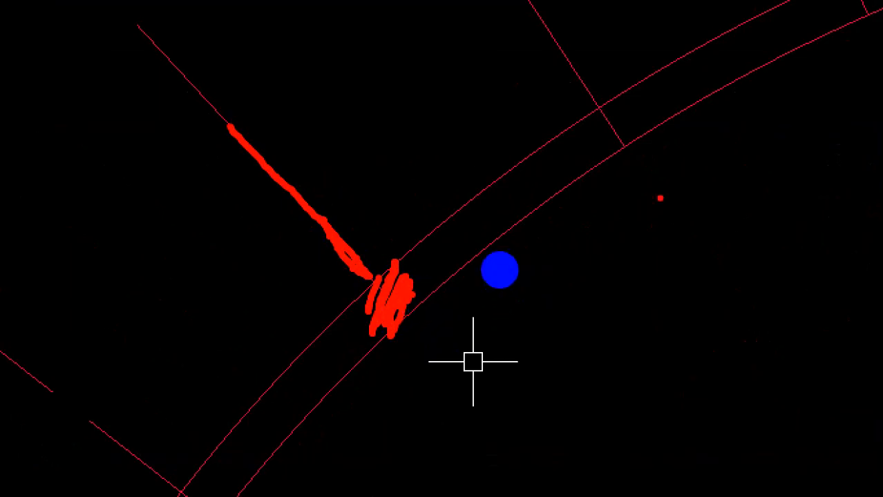
mouse_move(517, 218)
mouse_down()
mouse_move(509, 225)
mouse_move(523, 223)
mouse_up()
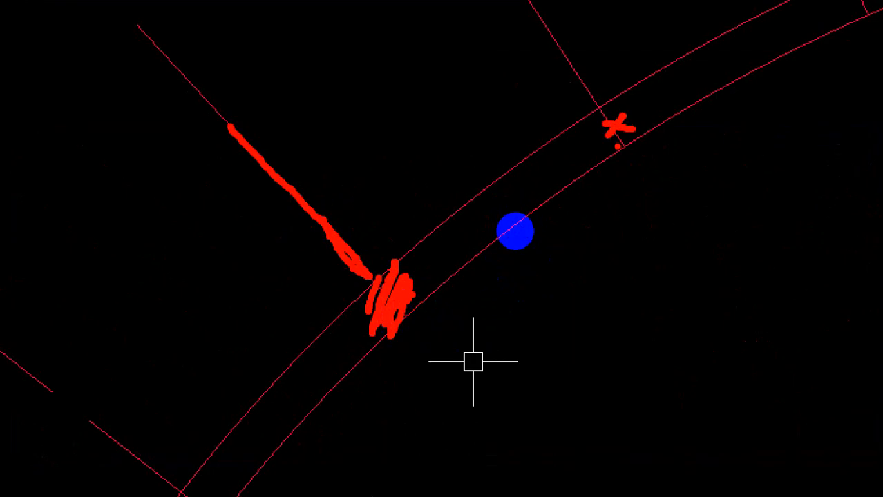
key(Escape)
scroll(552, 238, down, 3)
scroll(542, 270, up, 3)
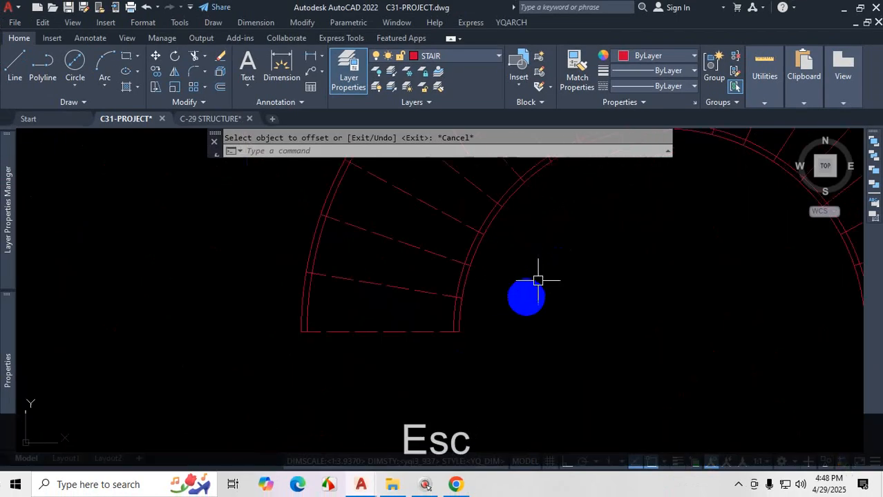
Step: Try to trim the dashed left base line where it crosses the gap between the two inner arcs
text(tr)
key(space)
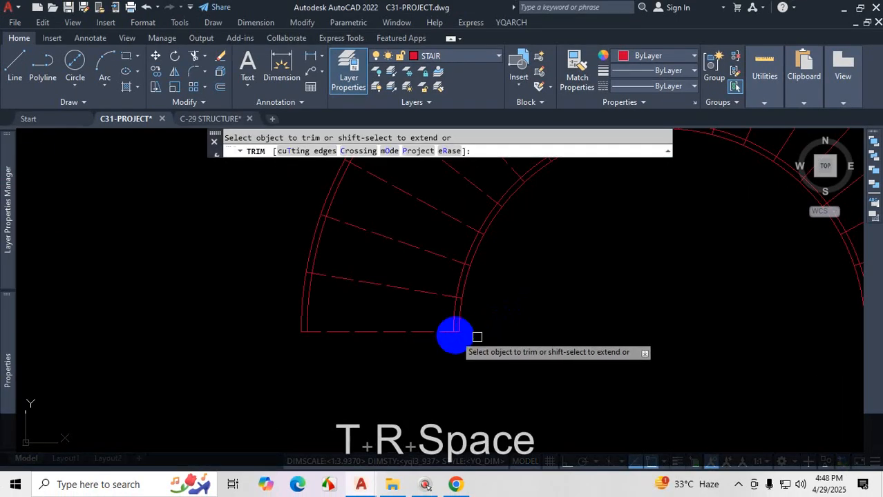
scroll(475, 335, up, 7)
click(457, 323)
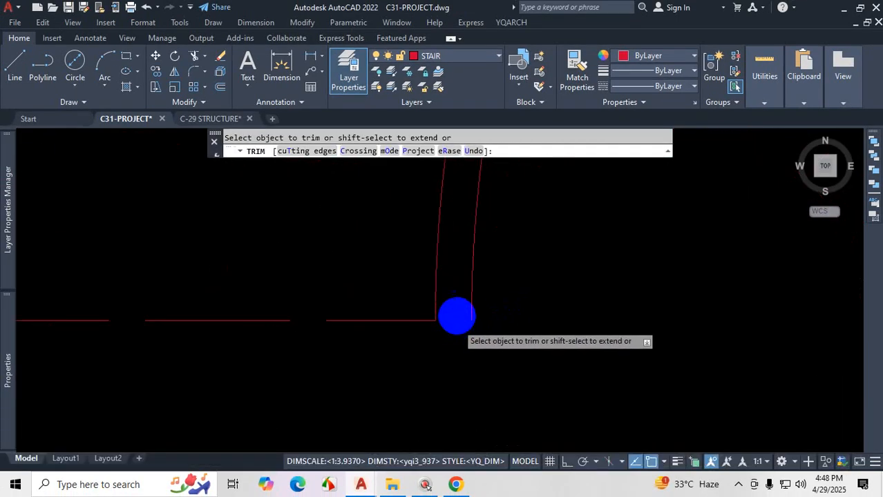
scroll(454, 277, down, 3)
scroll(457, 271, up, 4)
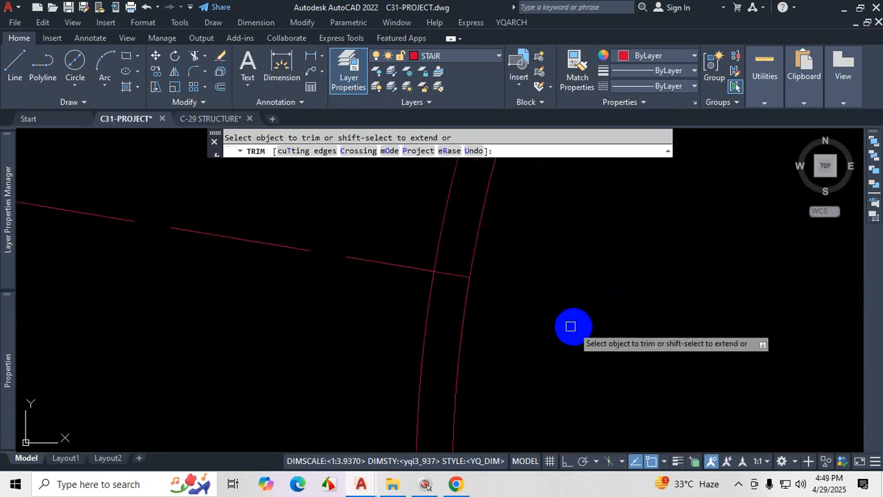
key(Escape)
scroll(584, 312, down, 3)
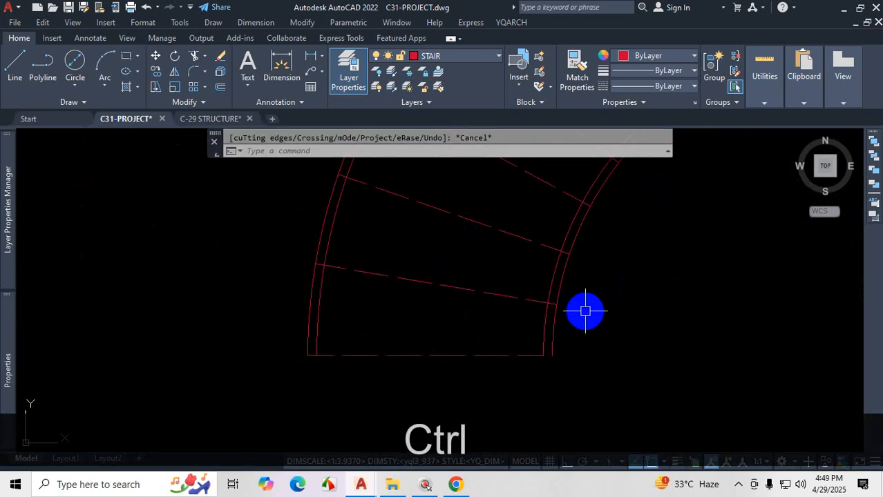
Step: Undo the trim of the dashed left base line on the rebuilt stair
key(ctrl+z)
scroll(585, 303, down, 1)
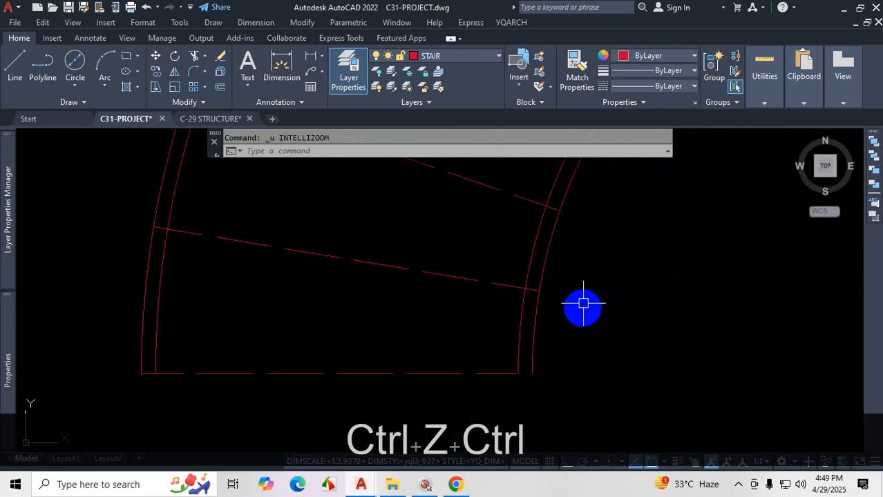
key(ctrl+z)
key(ctrl+z)
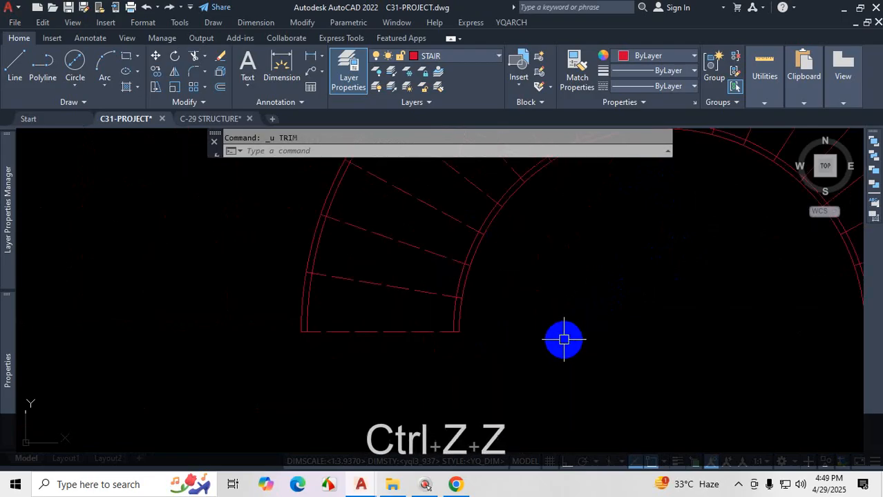
scroll(565, 339, down, 6)
scroll(623, 342, up, 7)
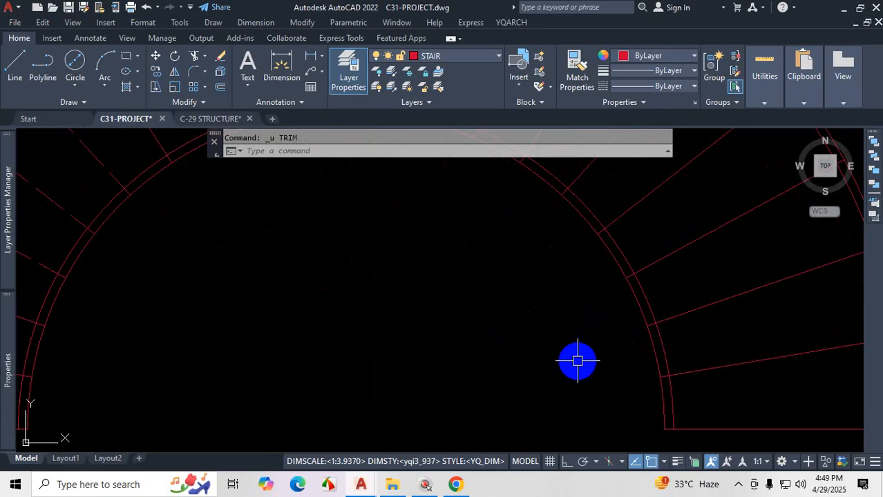
scroll(575, 360, down, 2)
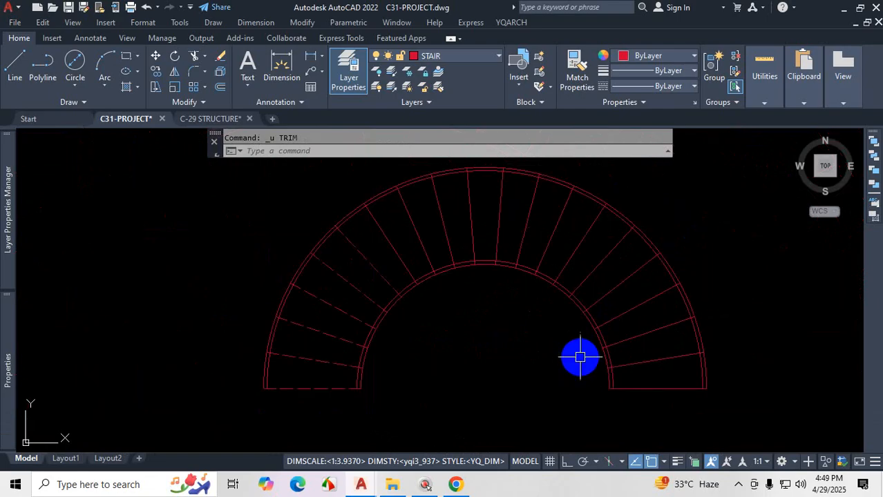
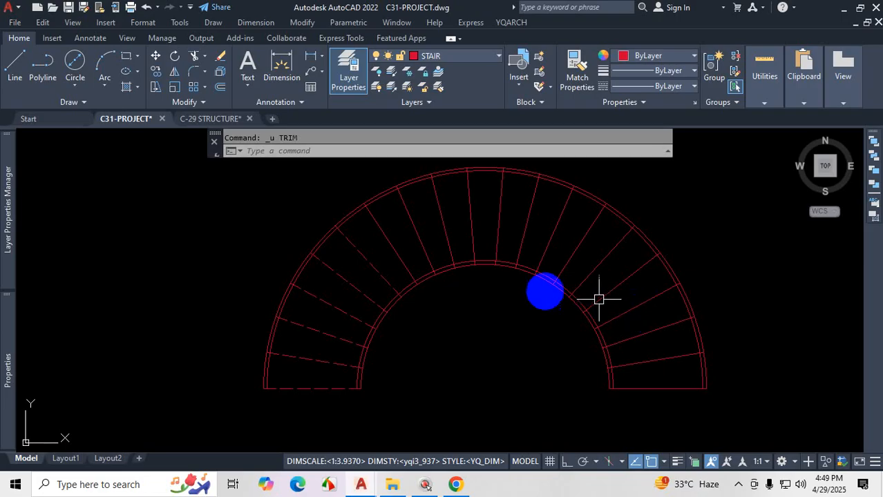
scroll(512, 280, up, 3)
scroll(513, 266, down, 5)
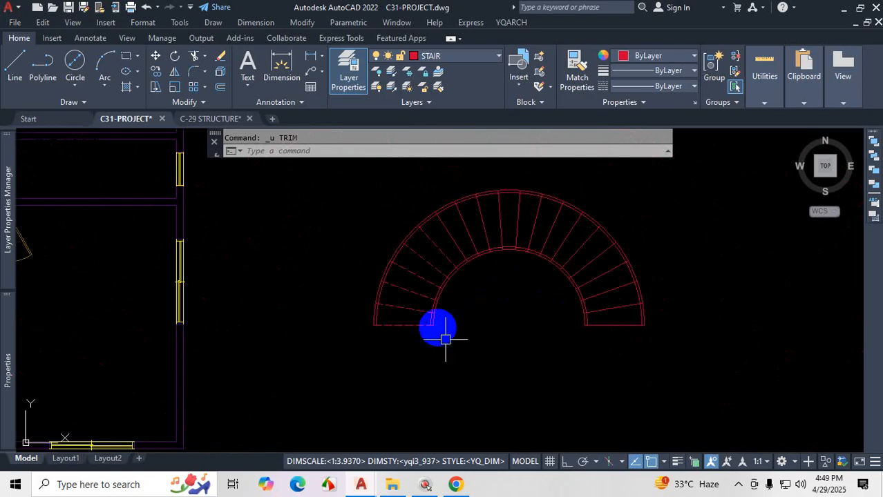
scroll(438, 322, up, 2)
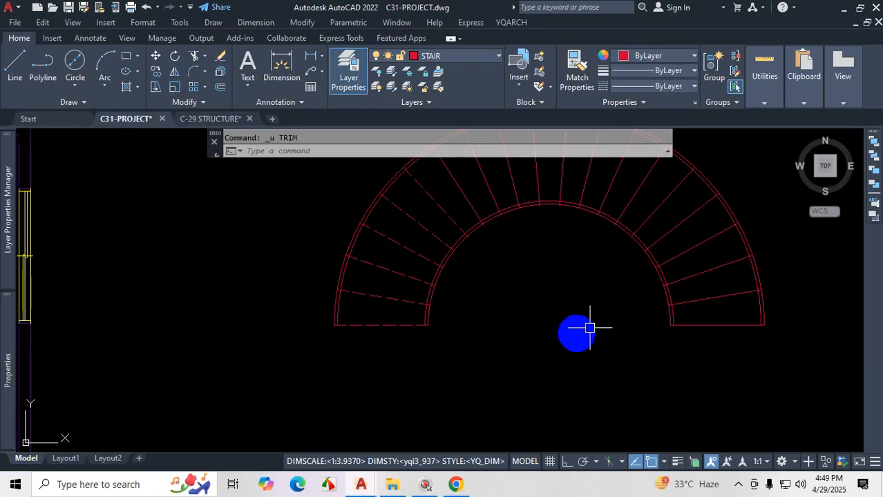
key(ctrl)
key(Escape)
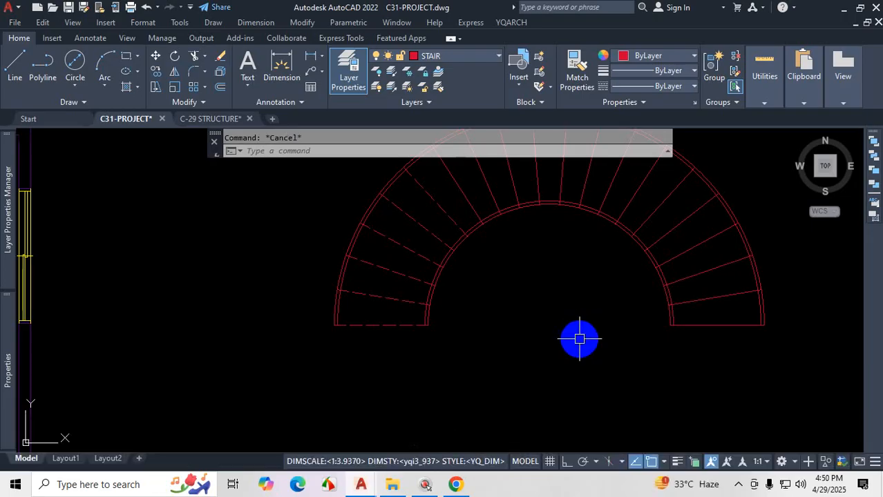
text(EXTRIM)
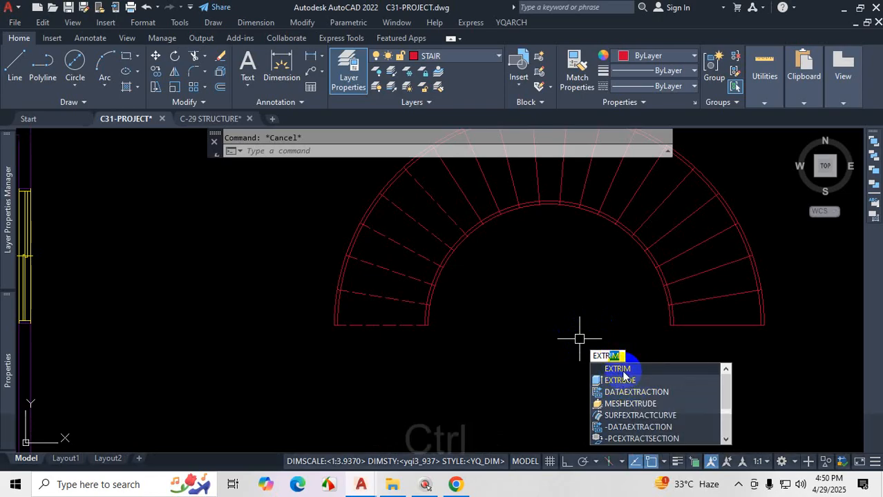
key(ctrl+1)
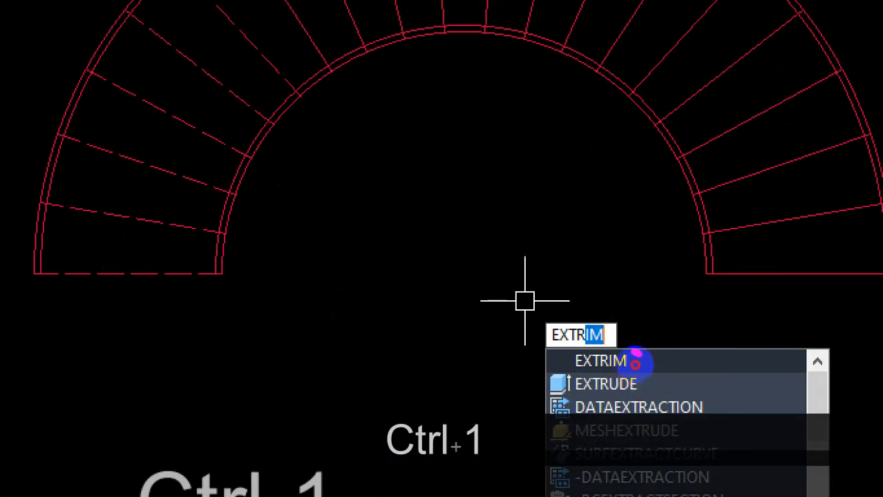
mouse_move(636, 362)
mouse_down()
mouse_move(599, 362)
mouse_move(638, 362)
mouse_up()
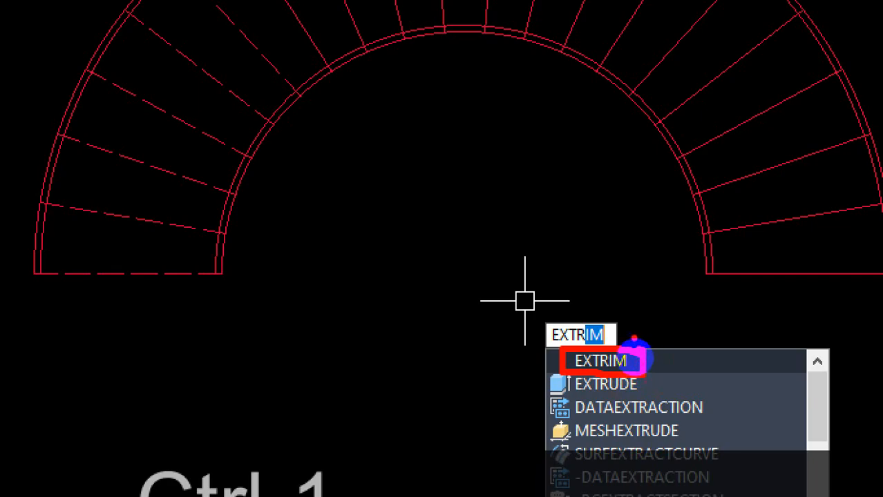
key(Escape)
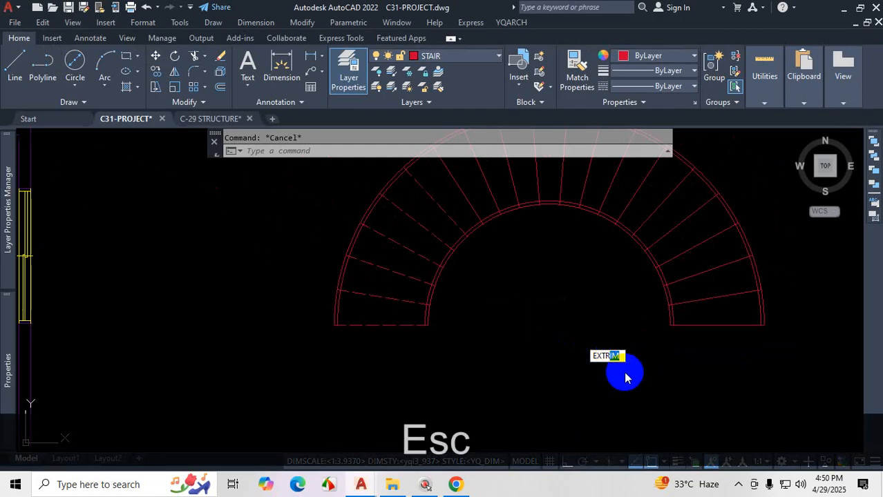
key(Right)
key(Return)
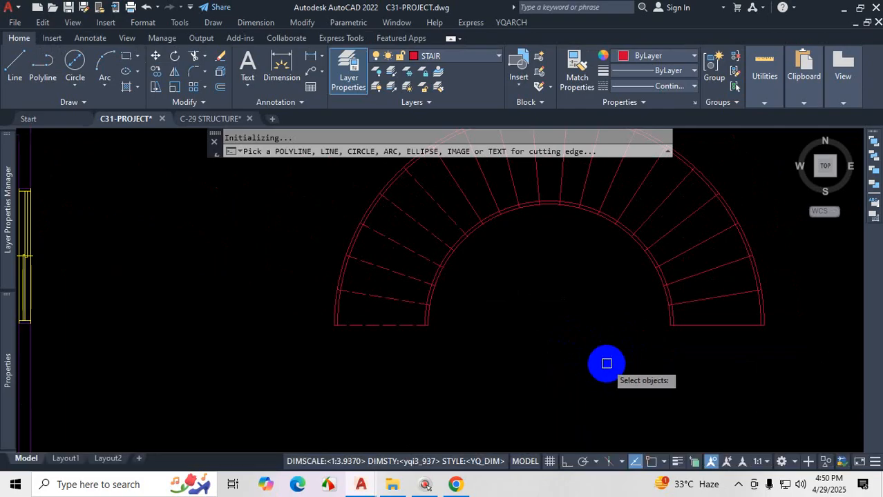
key(Escape)
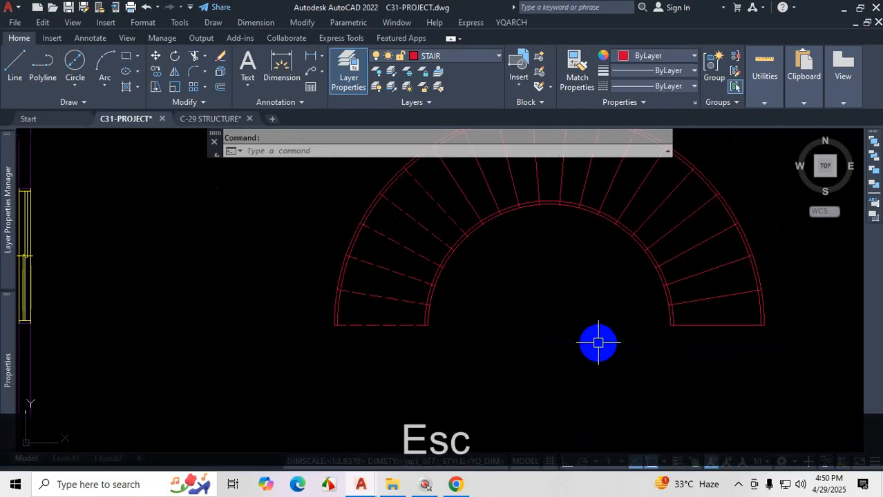
Step: Trim all tread line ends inside the offset of the inner arc with EXTRIM, using that offset arc as the cutting edge
text(EXTR)
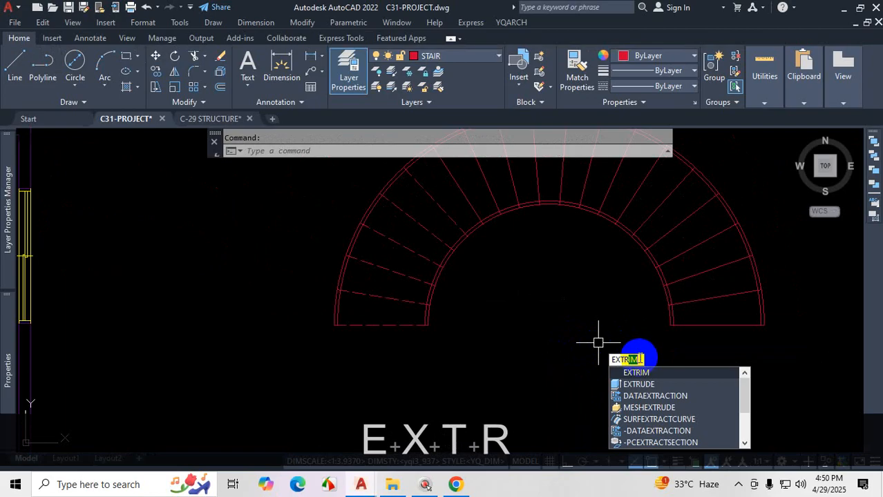
click(649, 371)
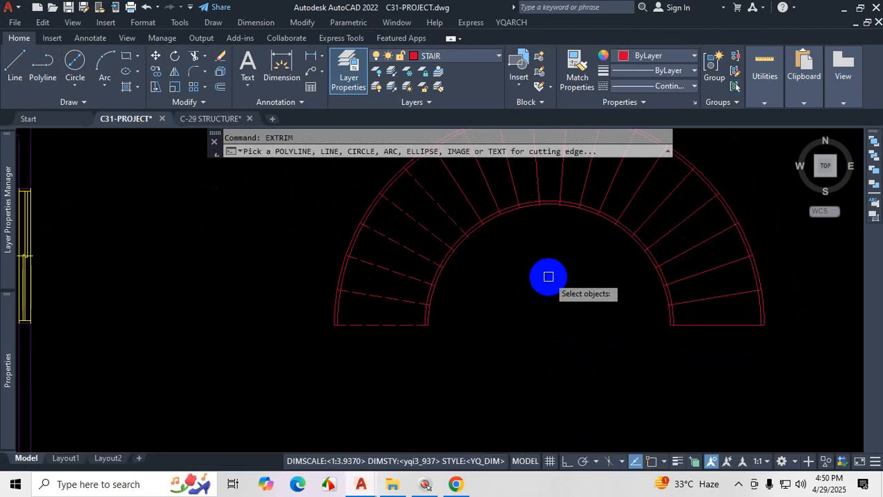
scroll(525, 226, up, 2)
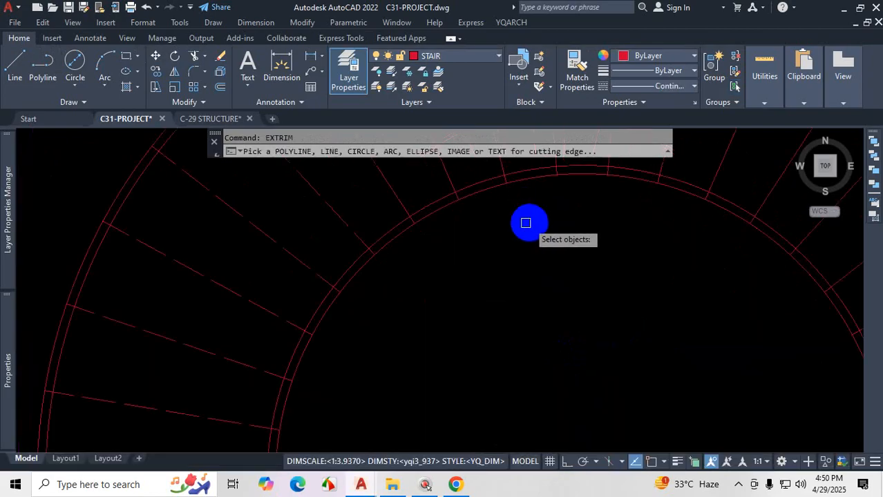
scroll(555, 248, down, 2)
scroll(532, 205, up, 6)
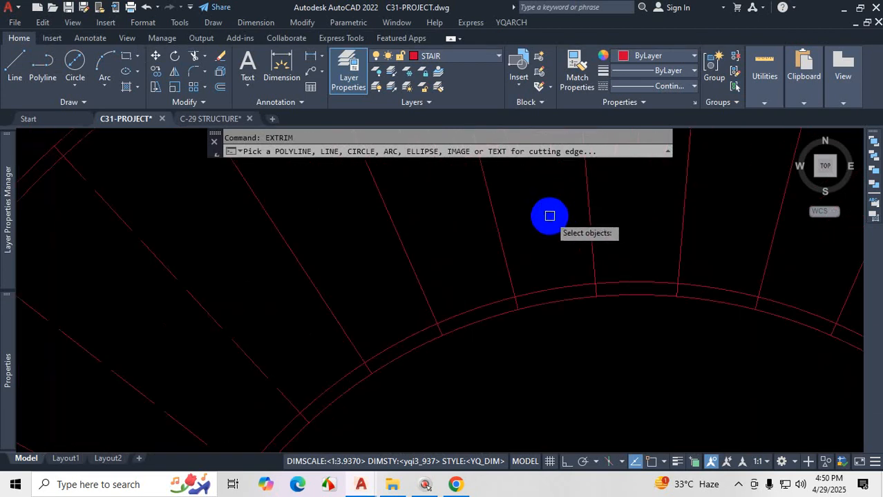
scroll(554, 215, down, 2)
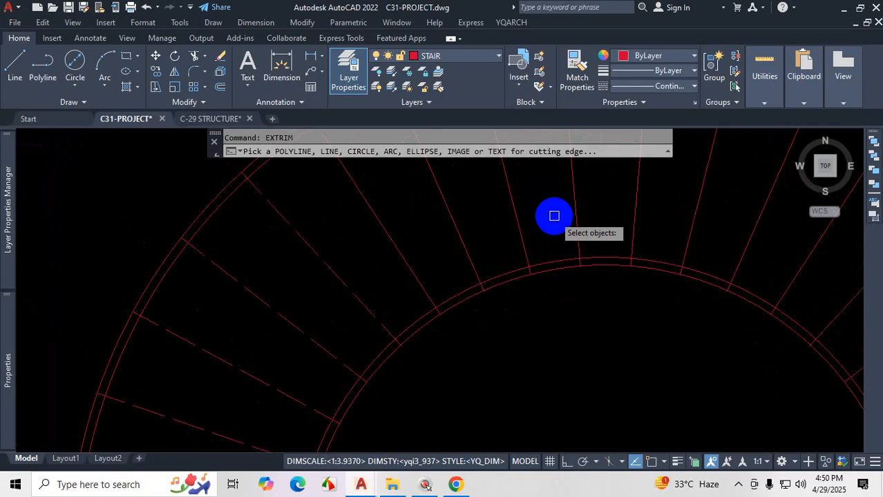
scroll(552, 249, up, 3)
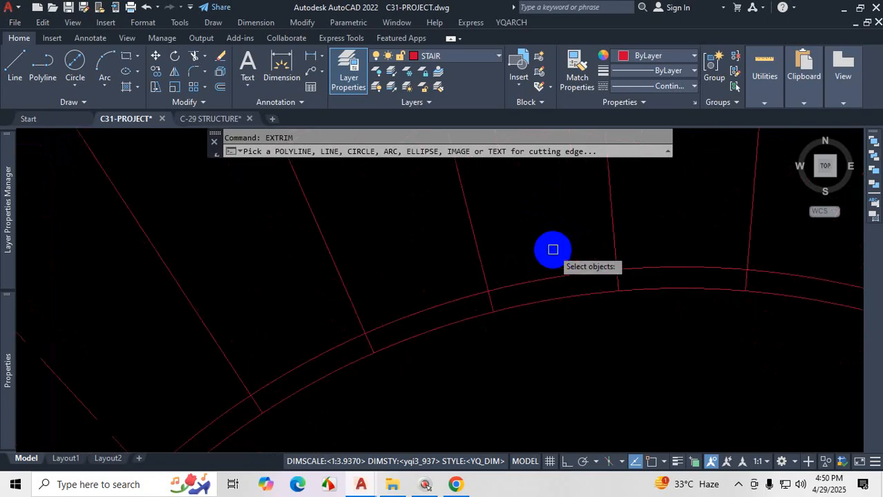
click(577, 275)
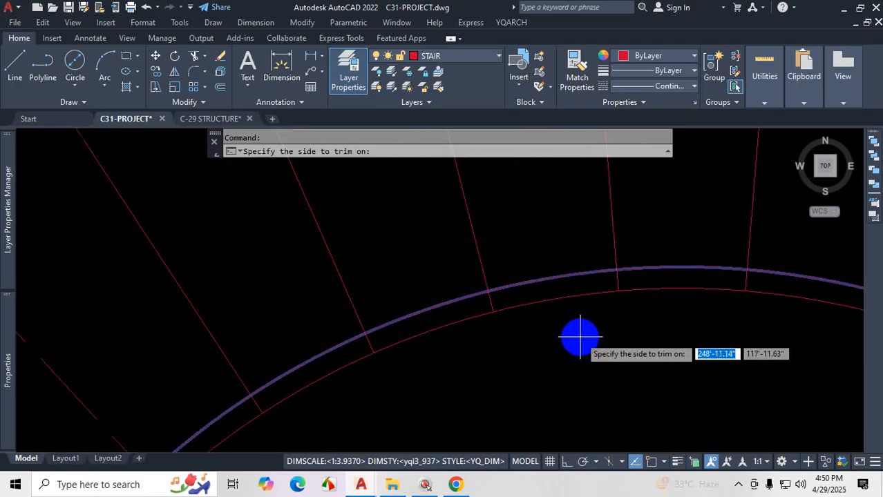
scroll(581, 331, down, 2)
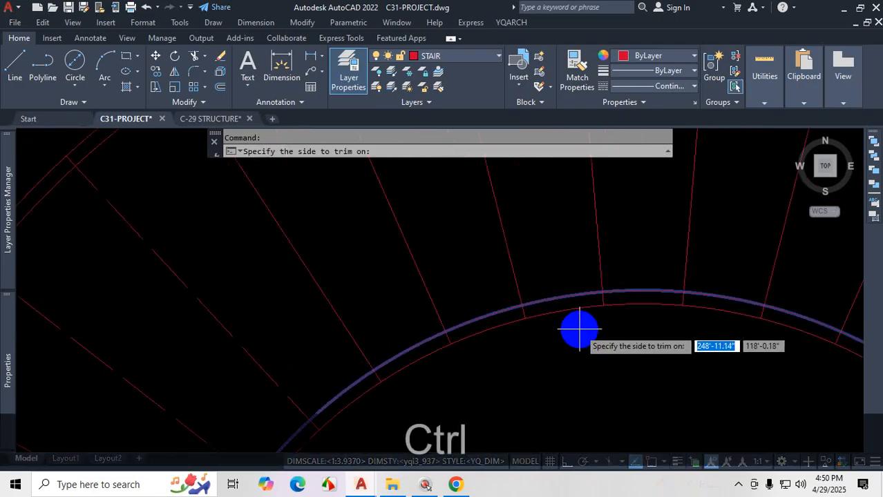
key(ctrl+1)
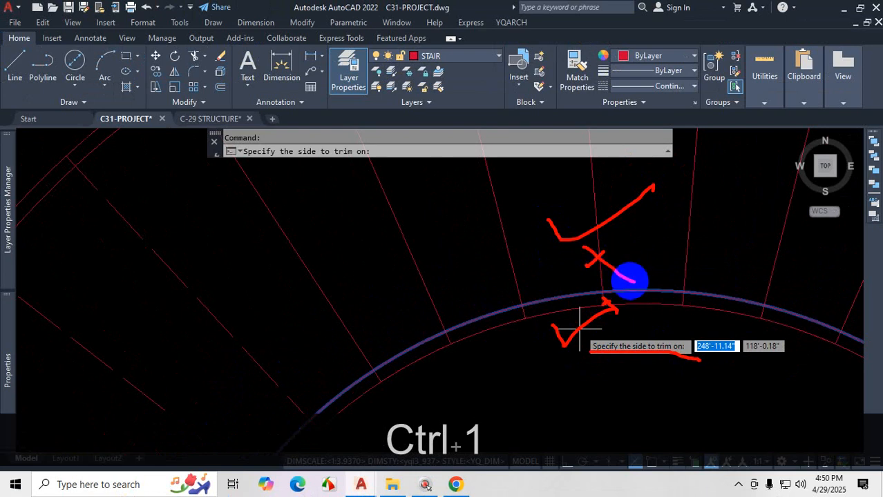
key(Escape)
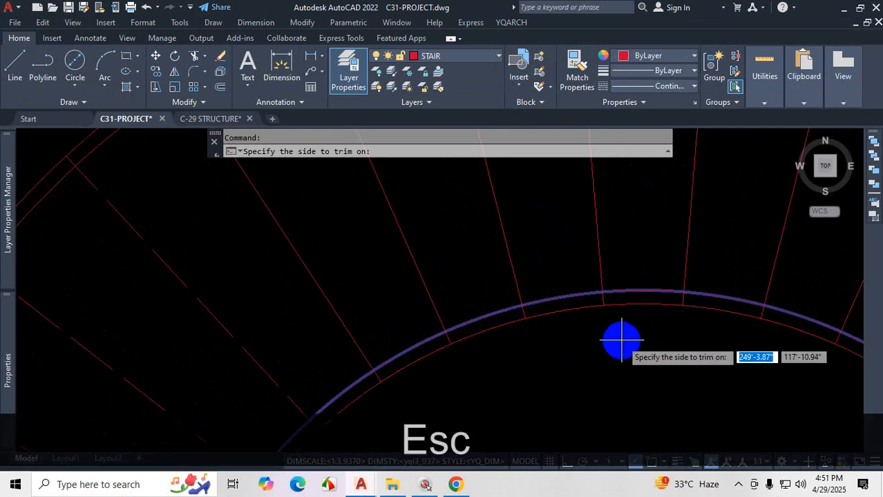
scroll(619, 330, down, 1)
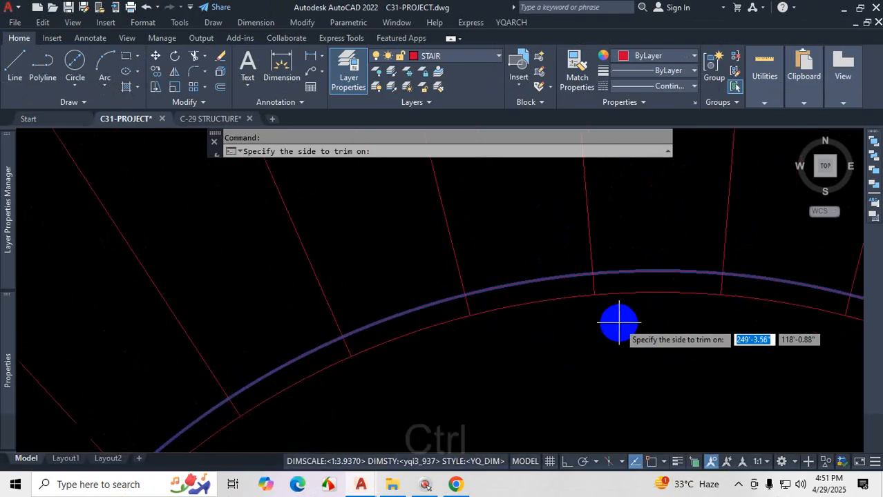
key(ctrl+1)
drag(594, 273, 600, 311)
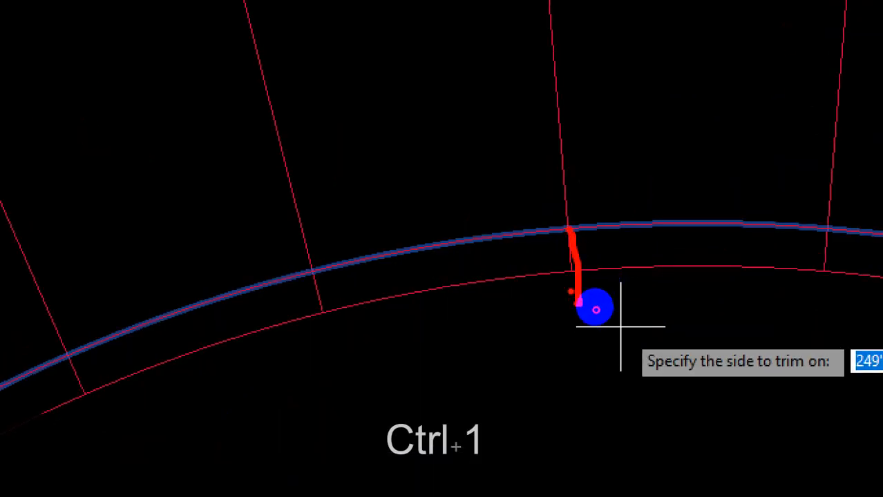
drag(554, 174, 548, 7)
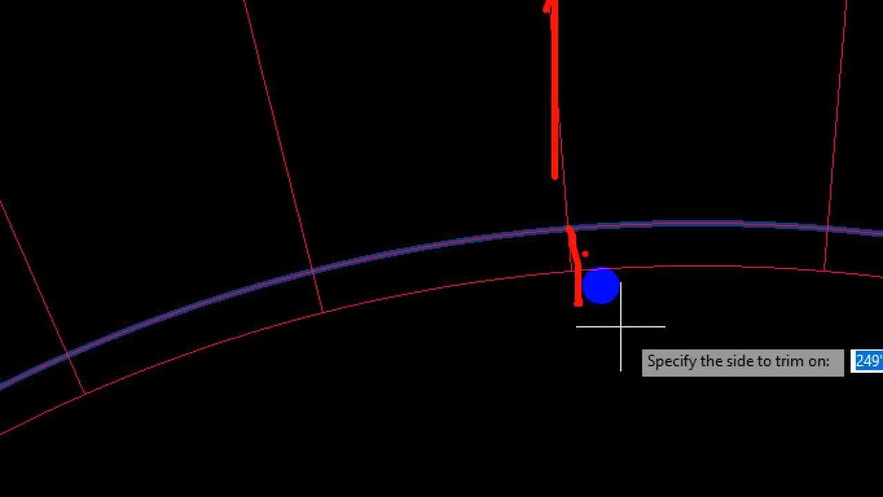
mouse_move(585, 253)
mouse_down()
mouse_move(560, 257)
mouse_move(589, 268)
mouse_up()
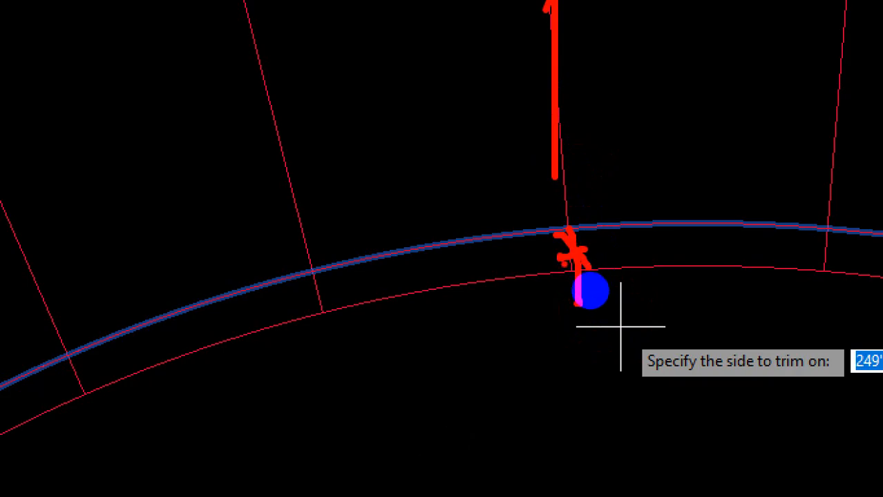
key(Escape)
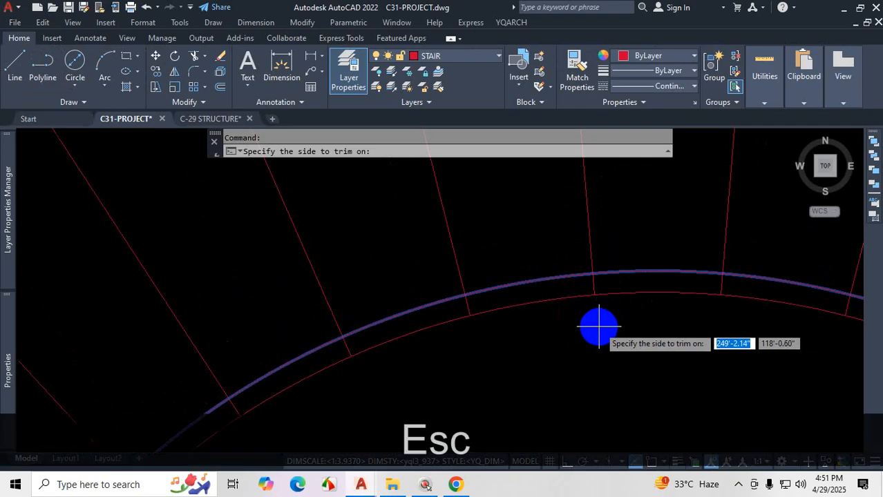
scroll(599, 327, down, 4)
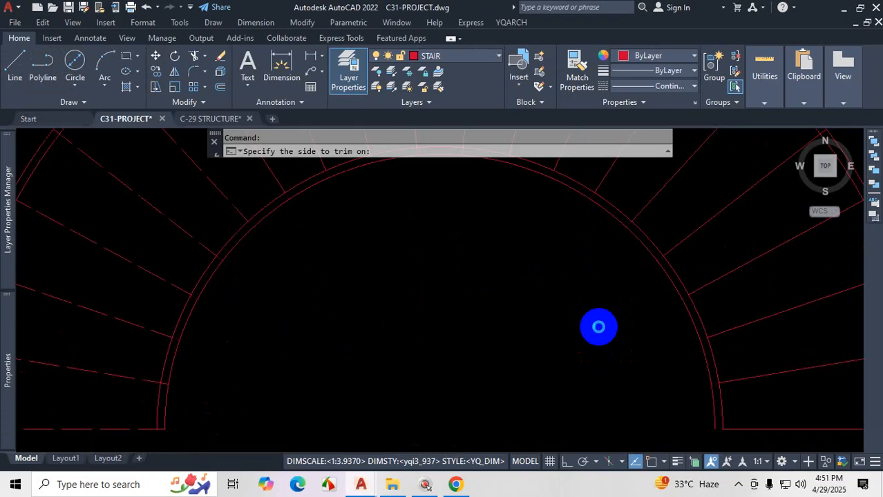
scroll(599, 326, down, 5)
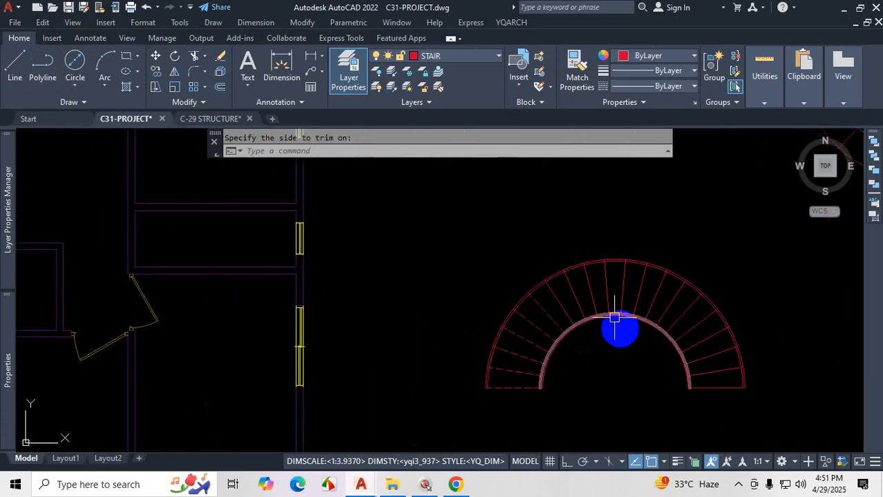
scroll(691, 373, up, 3)
scroll(556, 200, up, 3)
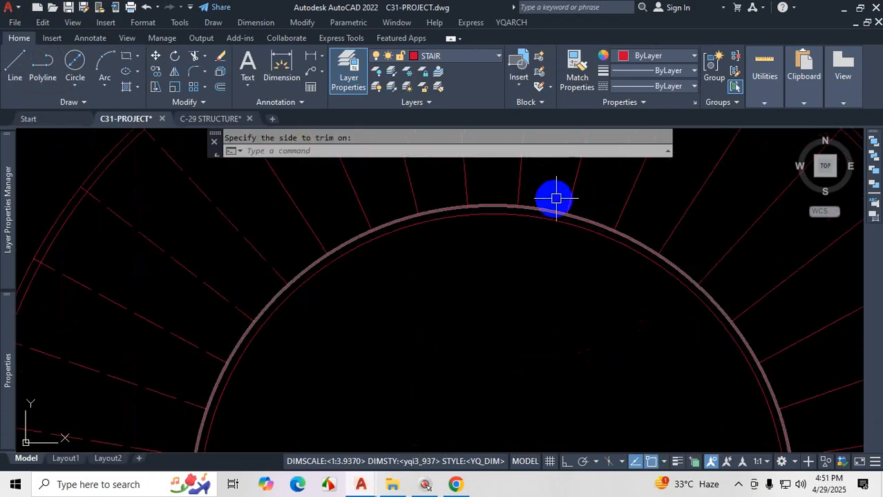
Step: Trim all tread line ends outside the offset of the outer arc with EXTRIM, using that offset arc as the cutting edge
scroll(553, 292, down, 5)
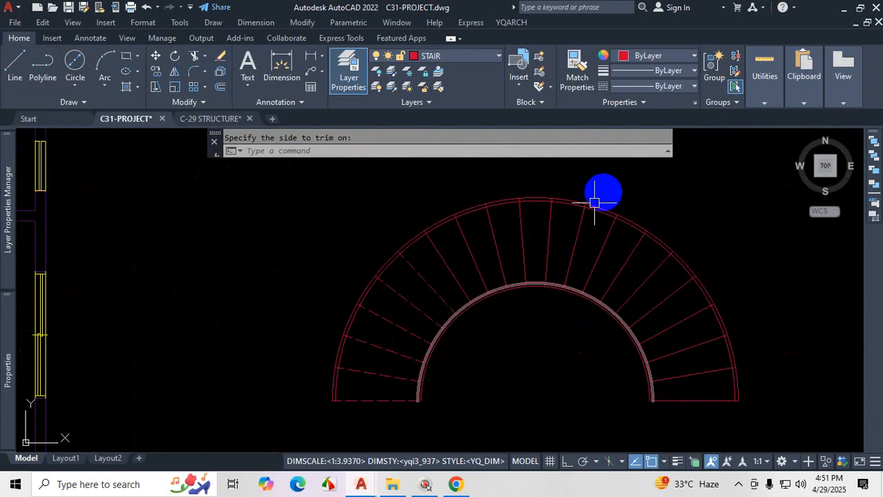
scroll(608, 192, up, 4)
text(EXTRIM)
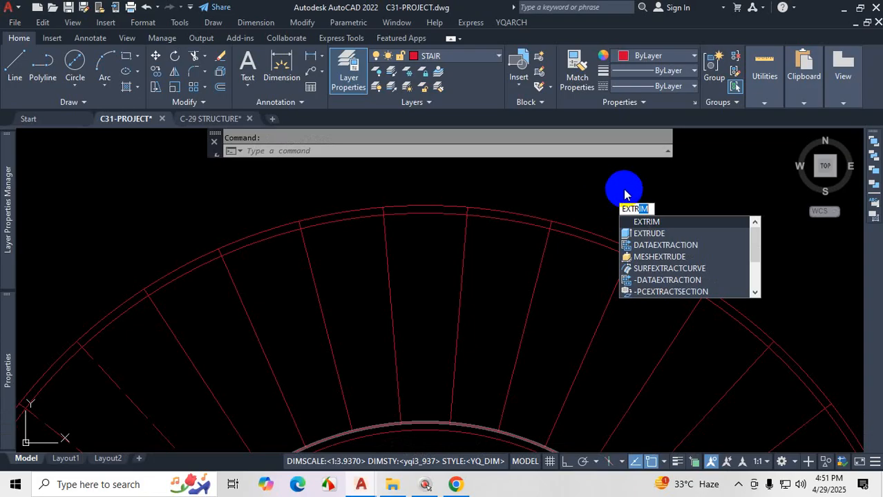
click(654, 226)
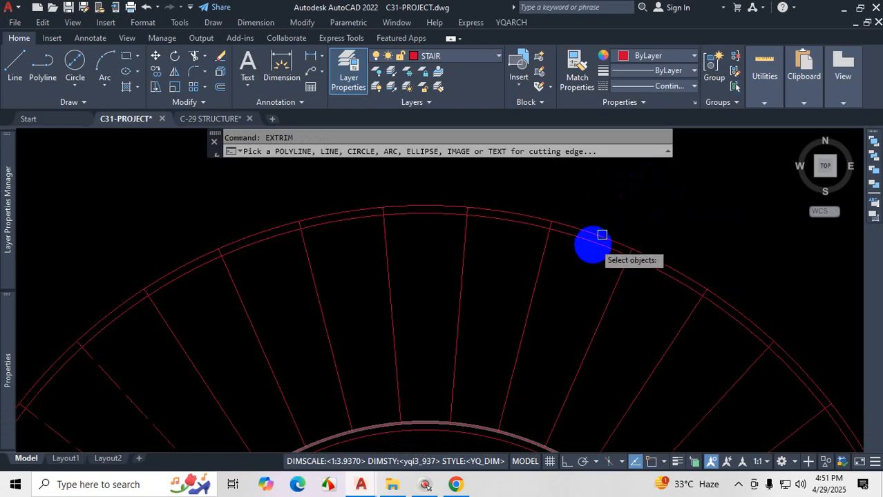
scroll(575, 259, up, 2)
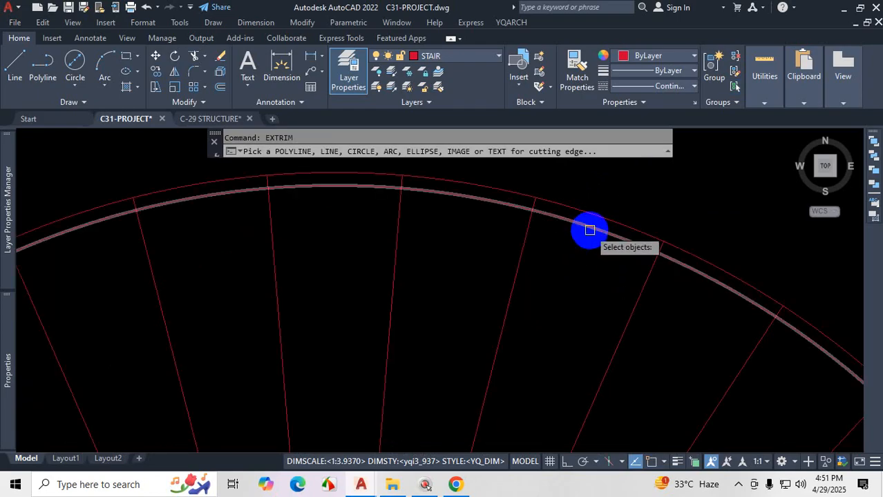
click(590, 230)
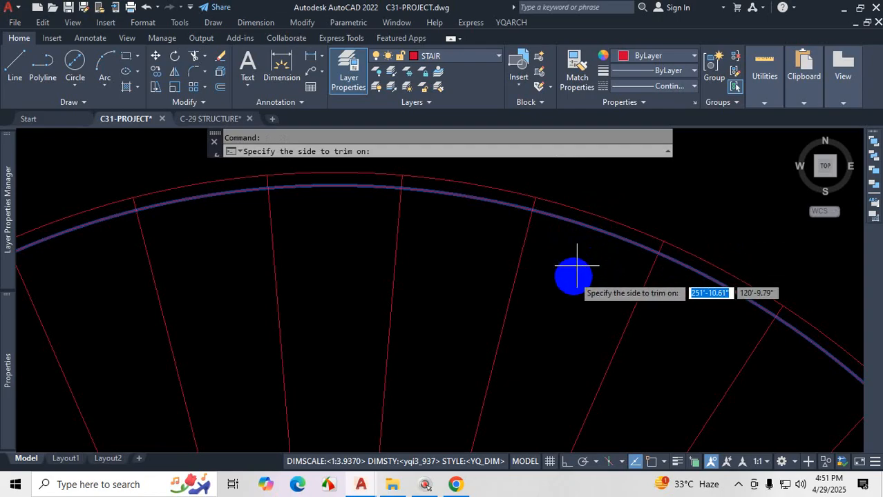
scroll(577, 287, down, 1)
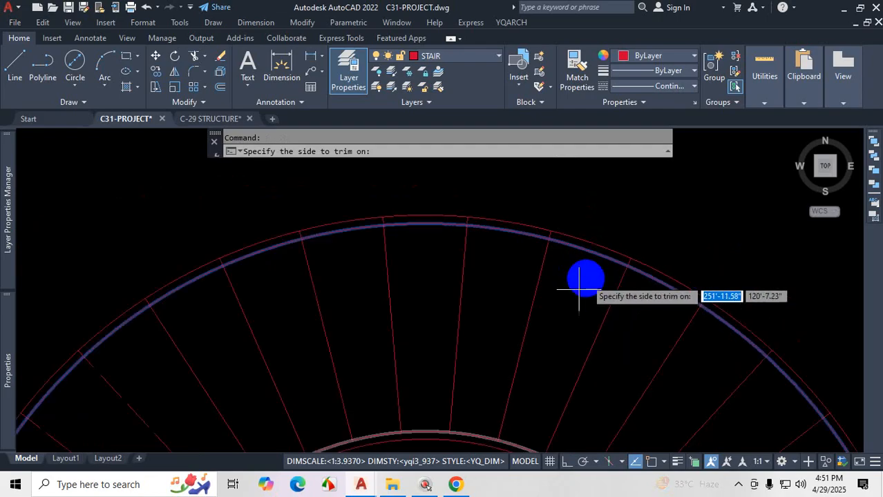
click(615, 213)
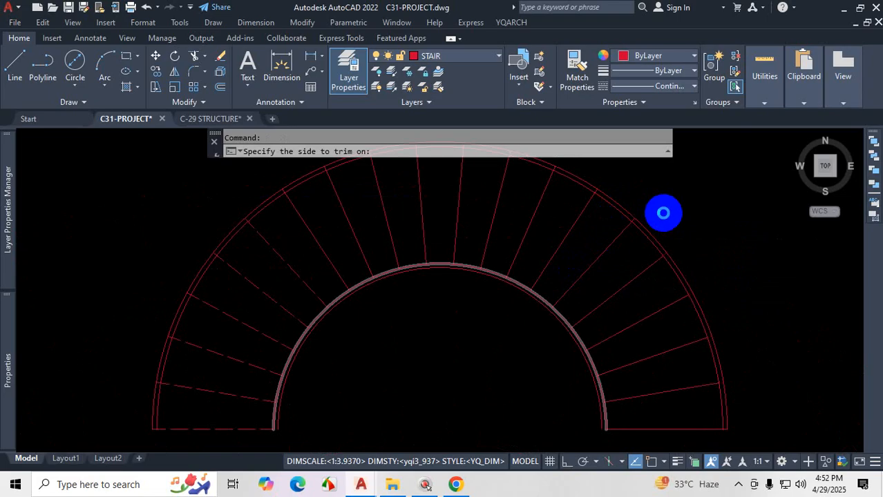
scroll(664, 213, up, 2)
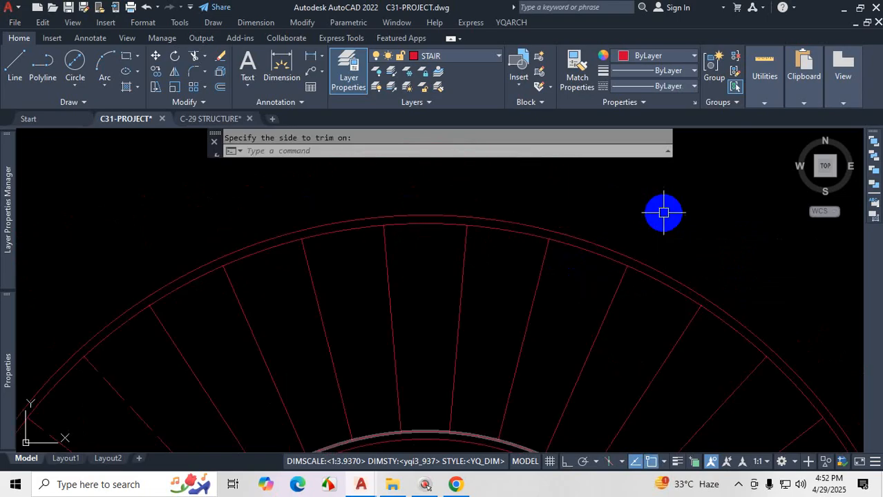
click(711, 462)
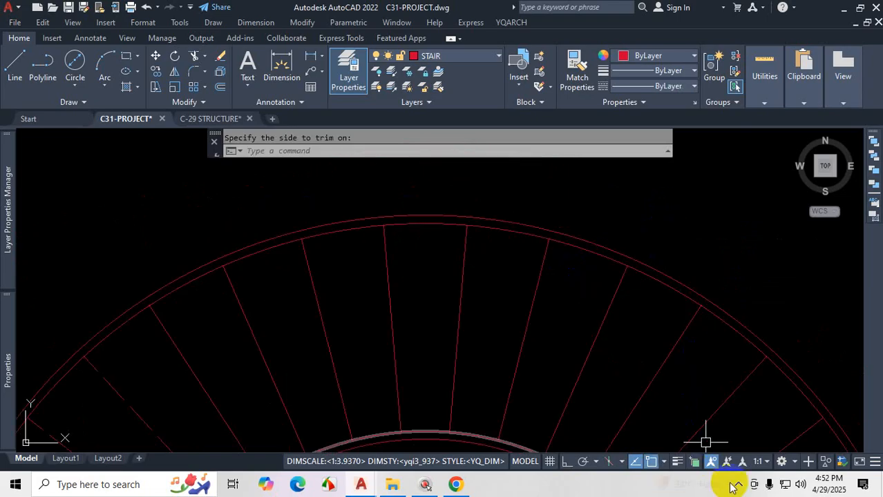
click(739, 487)
click(713, 460)
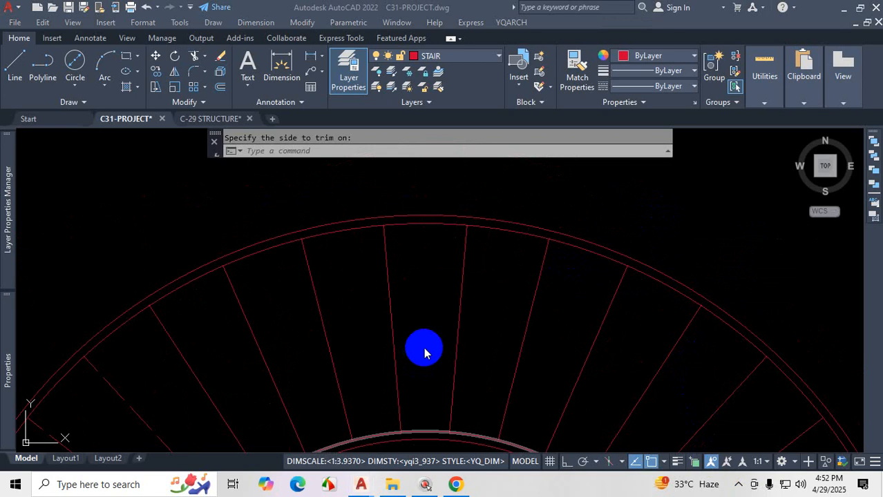
click(424, 349)
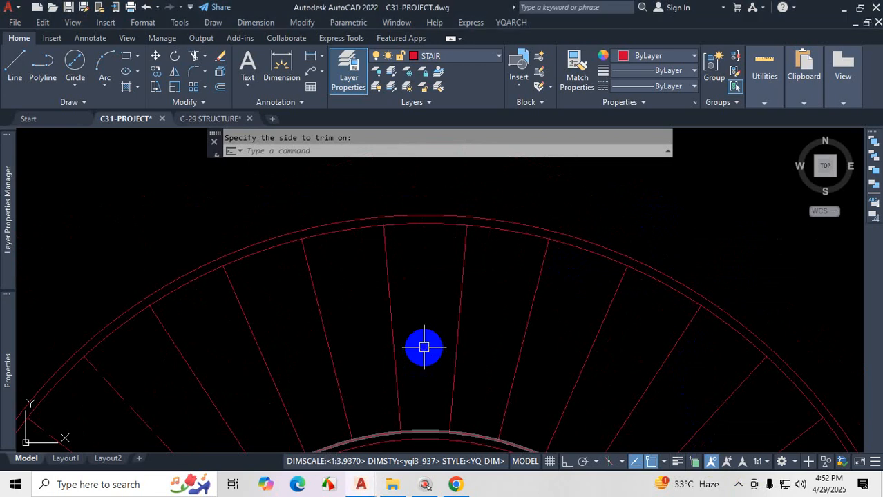
key(Escape)
scroll(424, 347, down, 5)
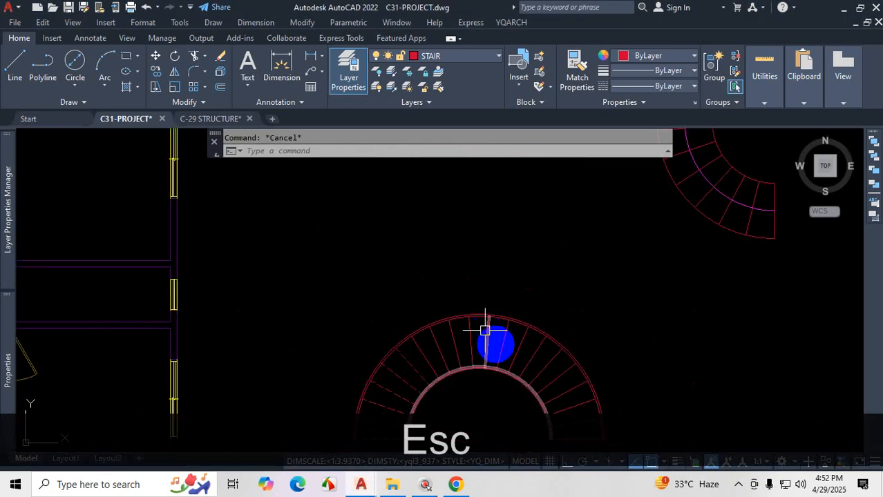
scroll(577, 291, down, 5)
scroll(582, 282, up, 5)
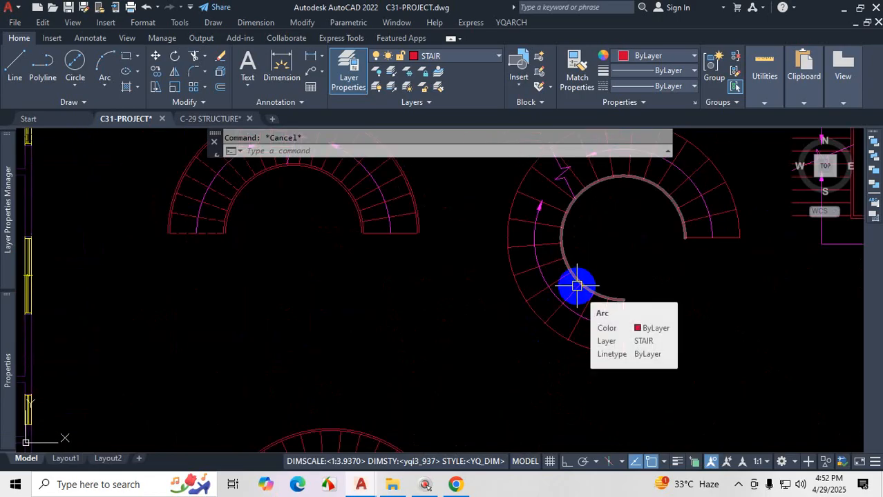
scroll(507, 276, down, 5)
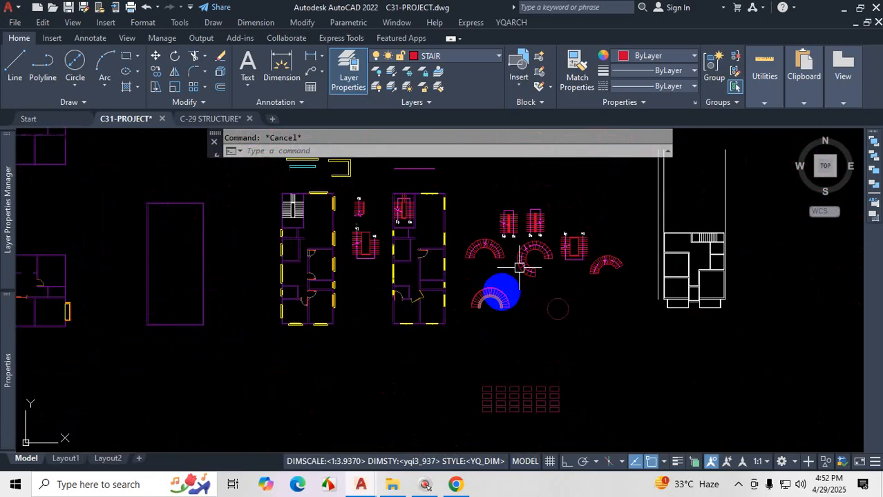
scroll(503, 290, up, 2)
scroll(504, 290, up, 5)
Step: Select individual tread lines of the trimmed semicircular stair to examine how its geometry is selectable
click(502, 303)
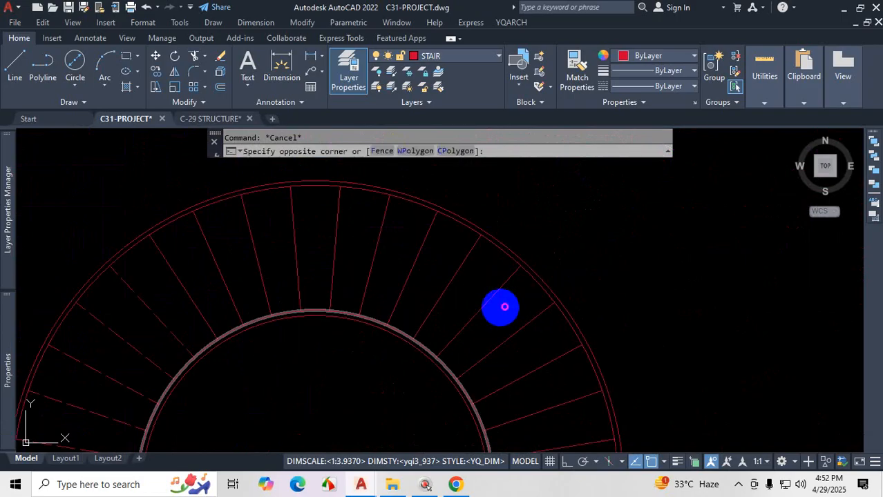
click(480, 294)
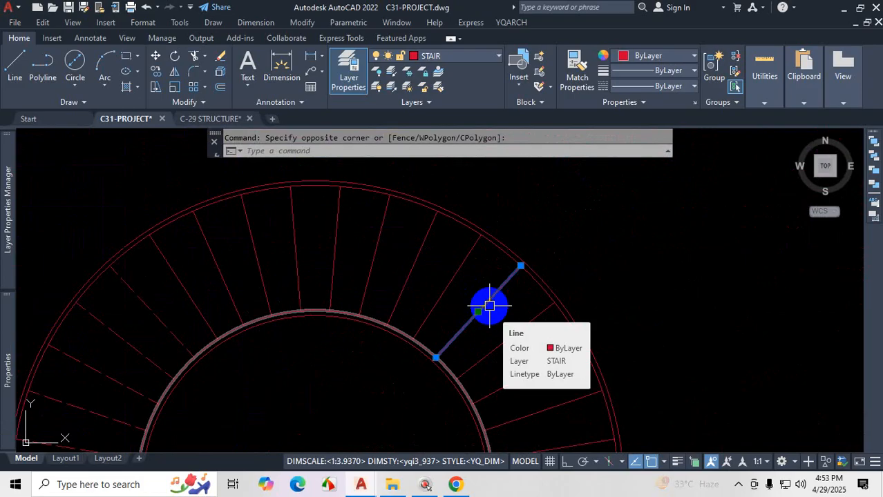
key(Escape)
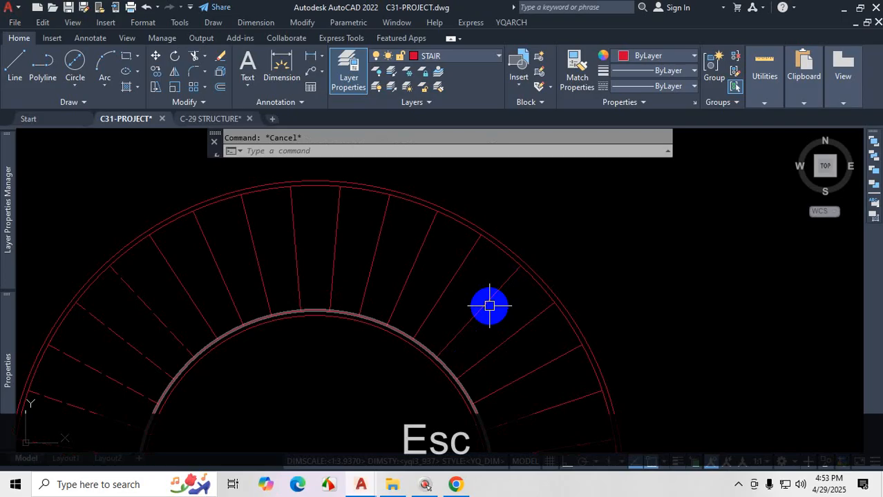
scroll(490, 306, down, 10)
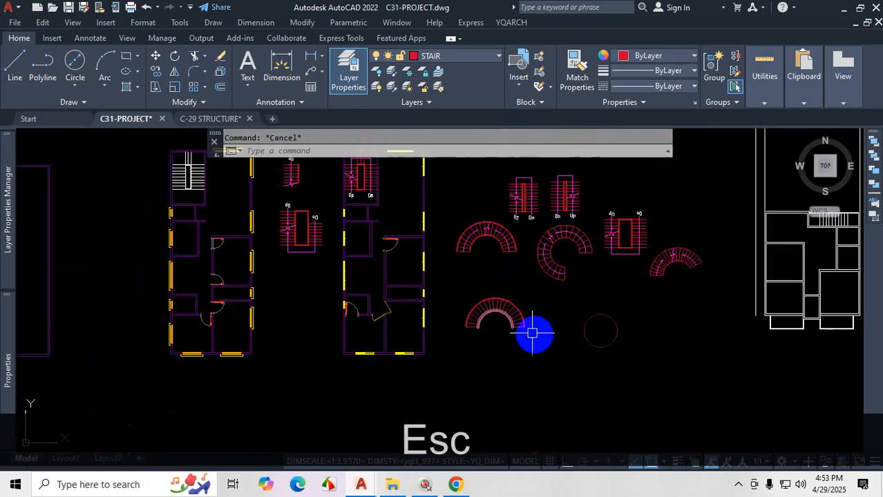
click(737, 484)
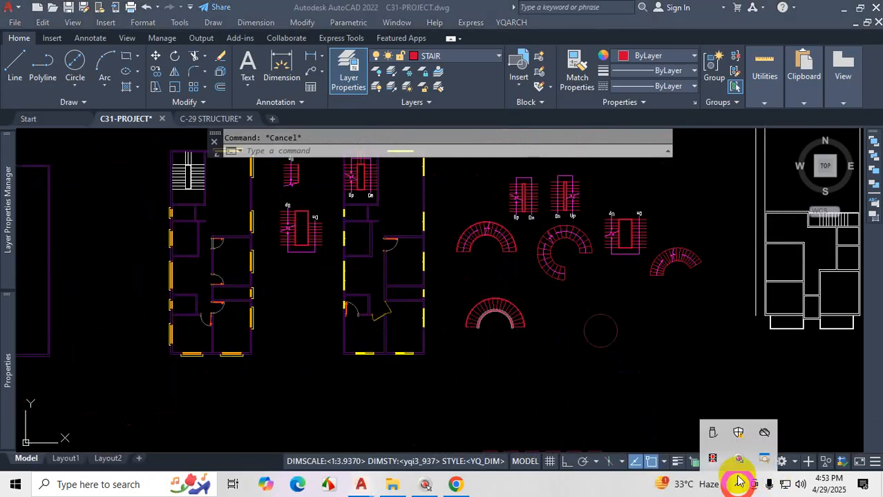
click(459, 367)
scroll(489, 310, up, 10)
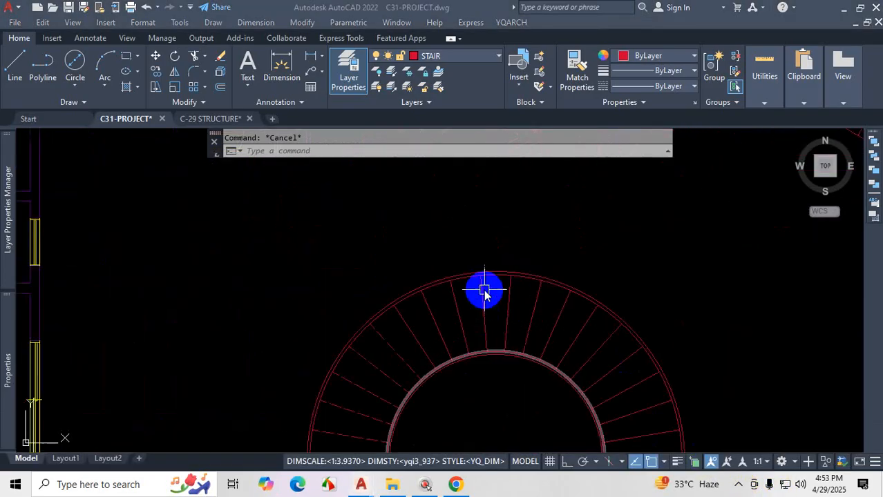
click(499, 302)
click(457, 310)
key(Escape)
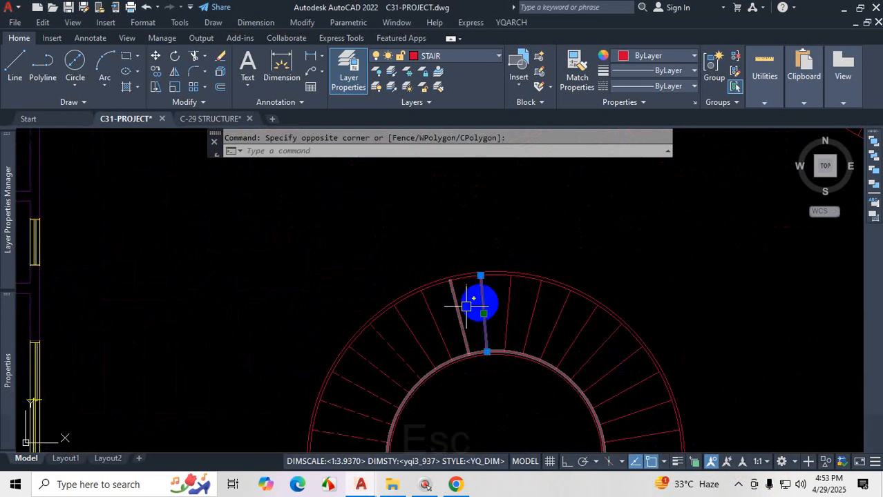
Step: Insert an anticlockwise YQArch arc staircase plan, radii 90 and 48, 180° with 20 steps, as a group below the trimmed semicircular stair
scroll(537, 324, down, 10)
click(512, 22)
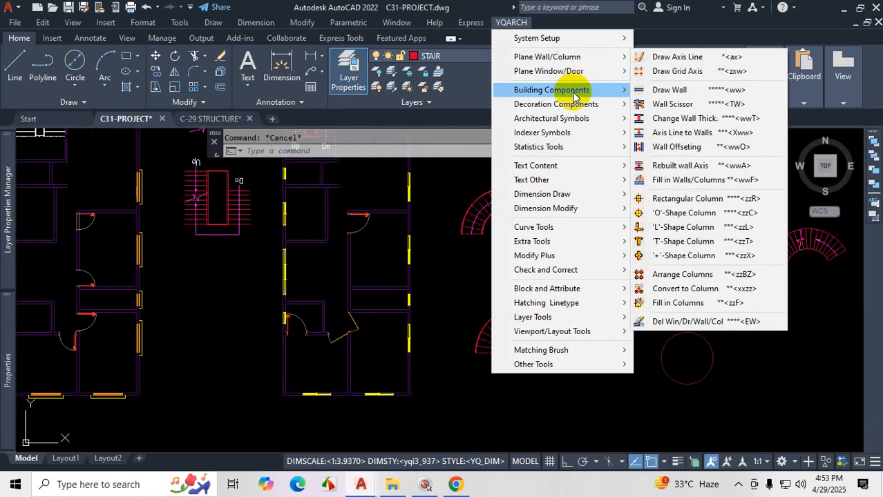
mouse_move(574, 98)
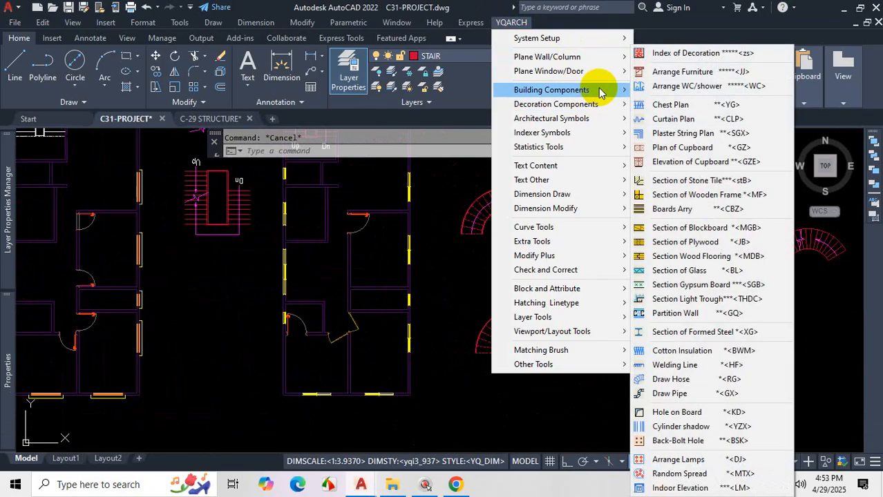
click(677, 142)
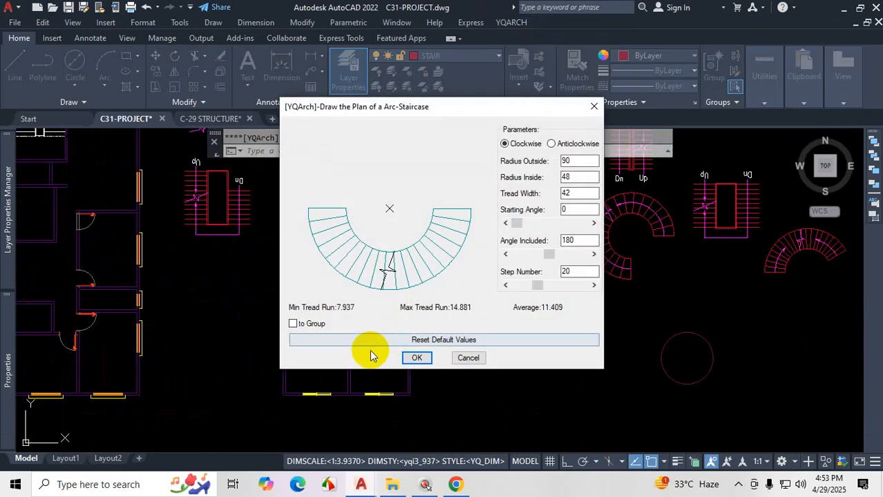
click(551, 144)
click(293, 324)
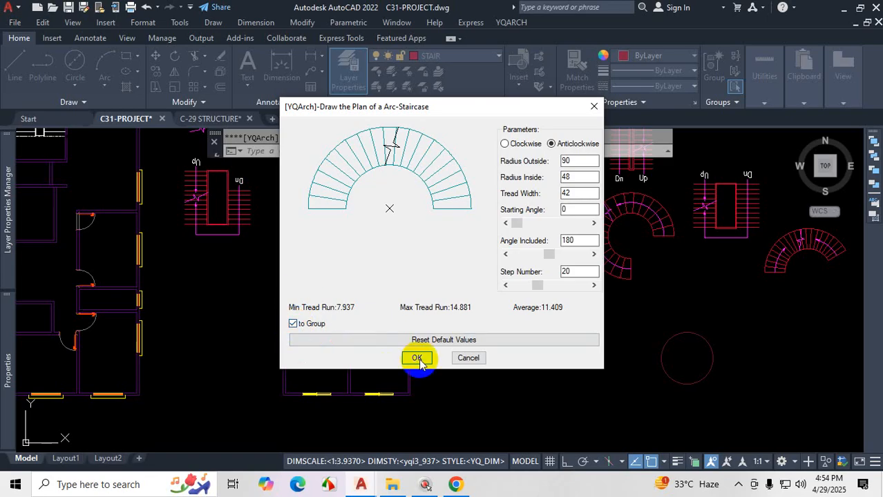
click(416, 358)
scroll(427, 320, down, 2)
scroll(471, 361, up, 4)
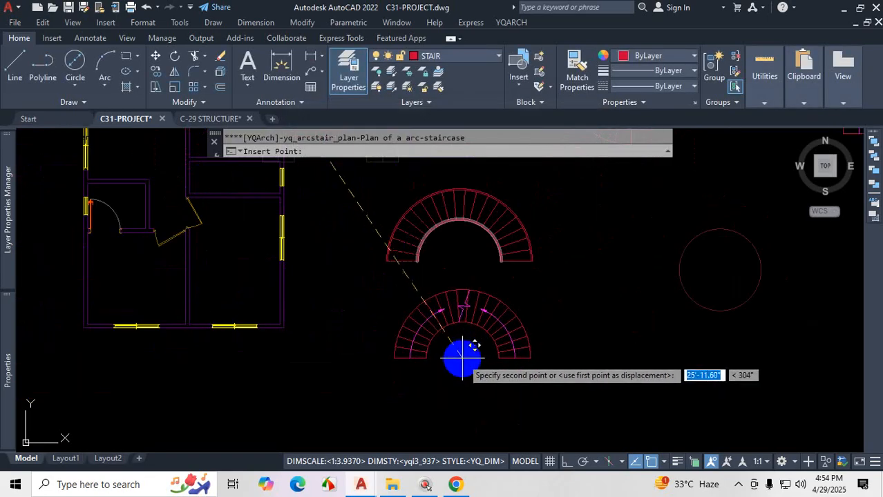
click(462, 357)
key(Escape)
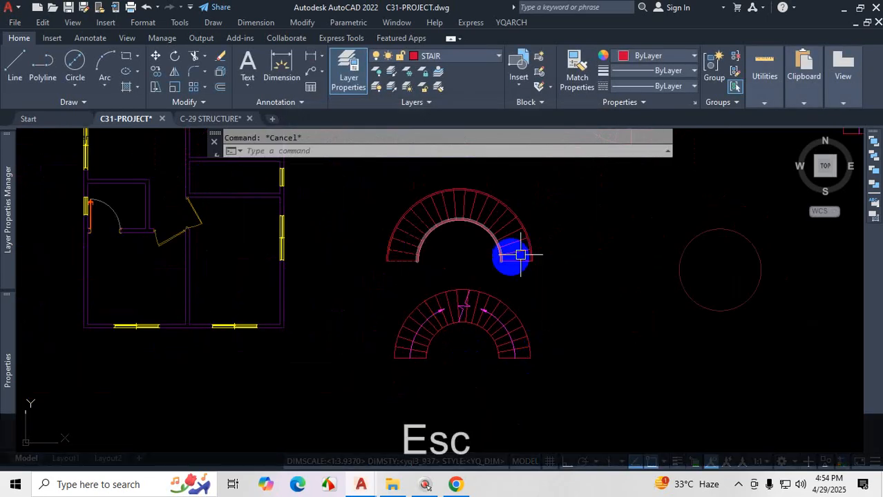
Step: Select the newly inserted arc staircase to examine how its parts behave as a group
scroll(494, 291, up, 4)
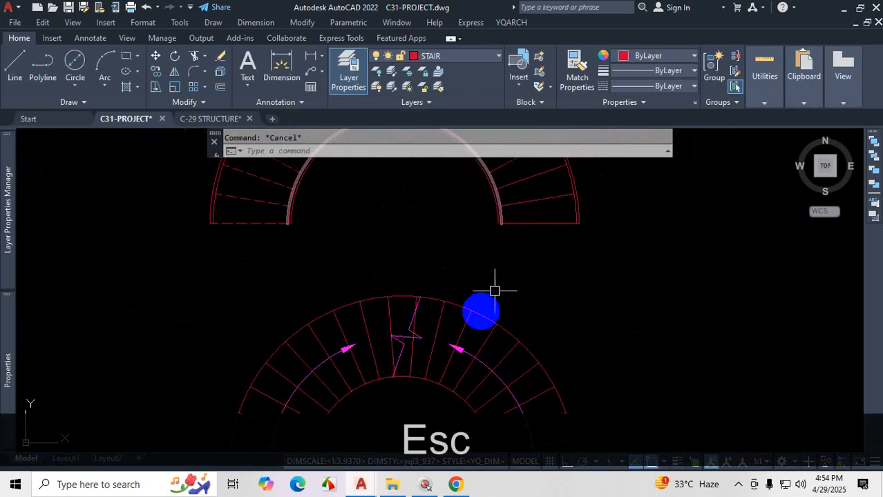
click(467, 320)
scroll(508, 311, down, 3)
scroll(511, 325, up, 3)
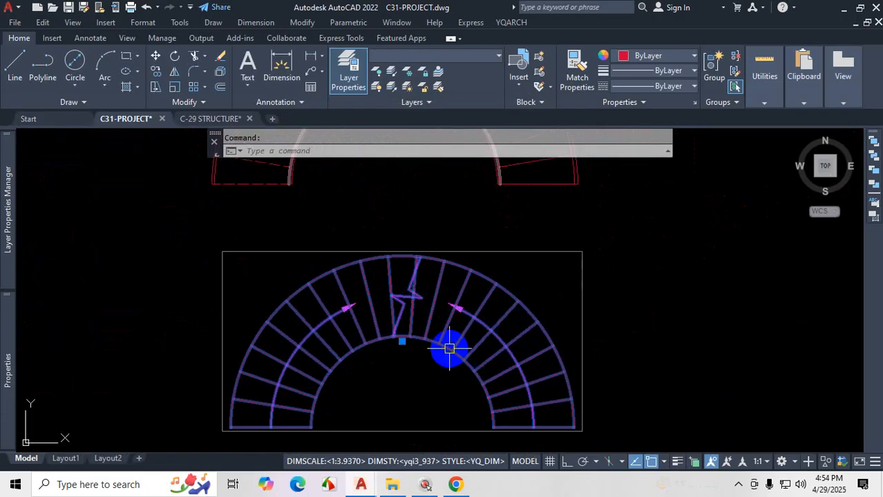
mouse_move(449, 349)
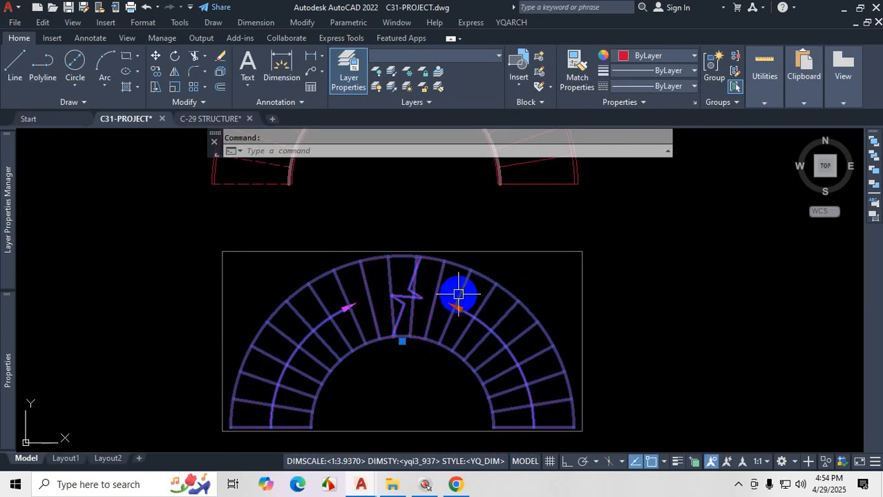
Step: Insert a second grouped anticlockwise arc staircase plan with the same settings, to the right of the first inserted one
click(509, 25)
mouse_move(592, 102)
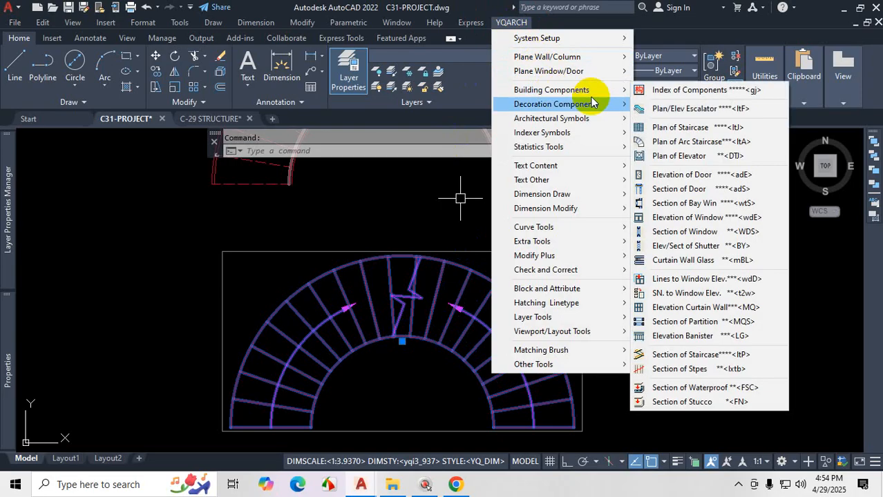
click(695, 143)
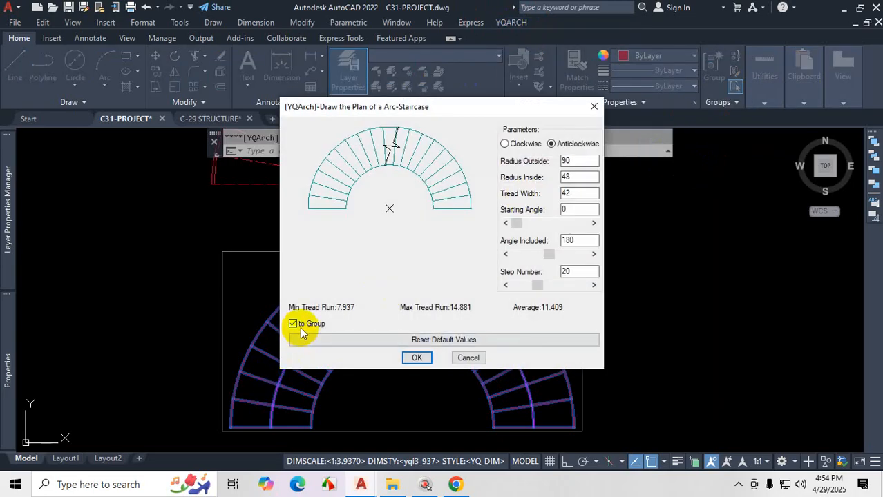
click(414, 358)
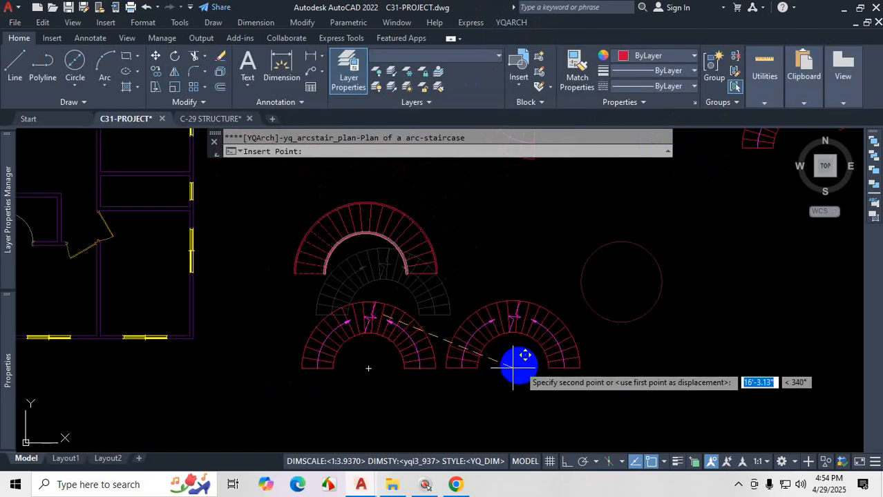
click(527, 362)
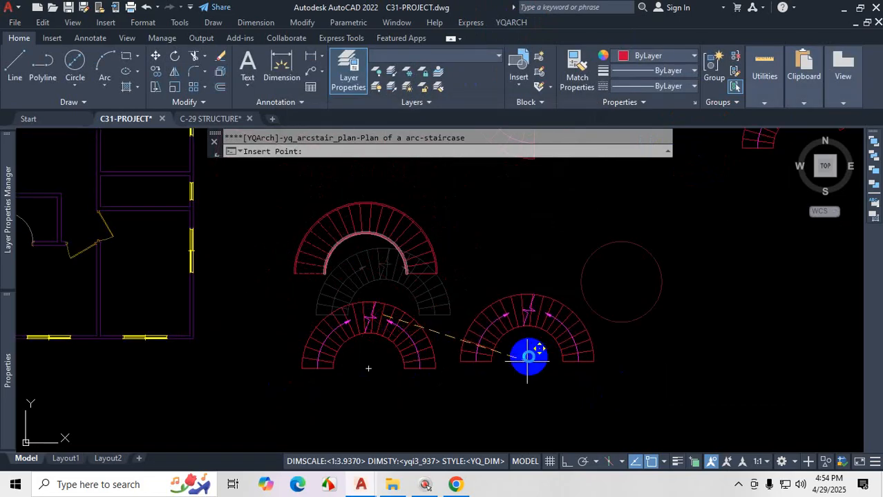
key(Escape)
key(Escape)
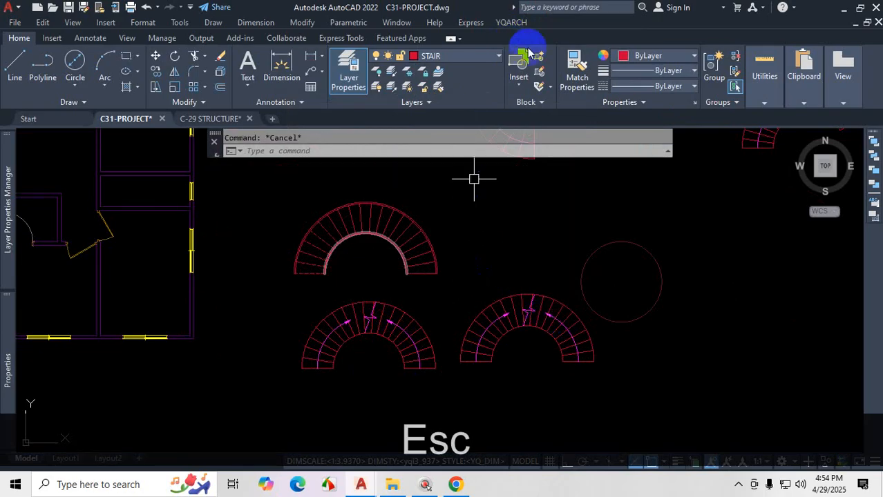
Step: Toggle the To Group option and insert a third anticlockwise arc staircase plan above the second inserted one
click(515, 22)
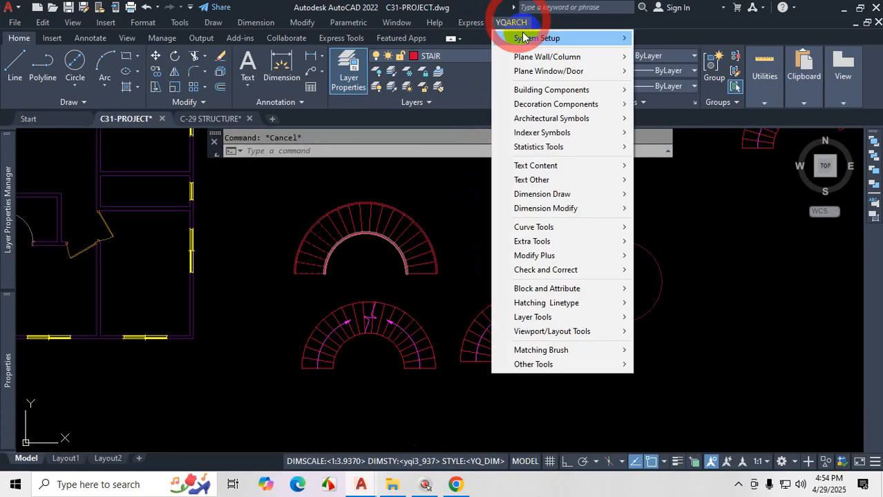
mouse_move(603, 95)
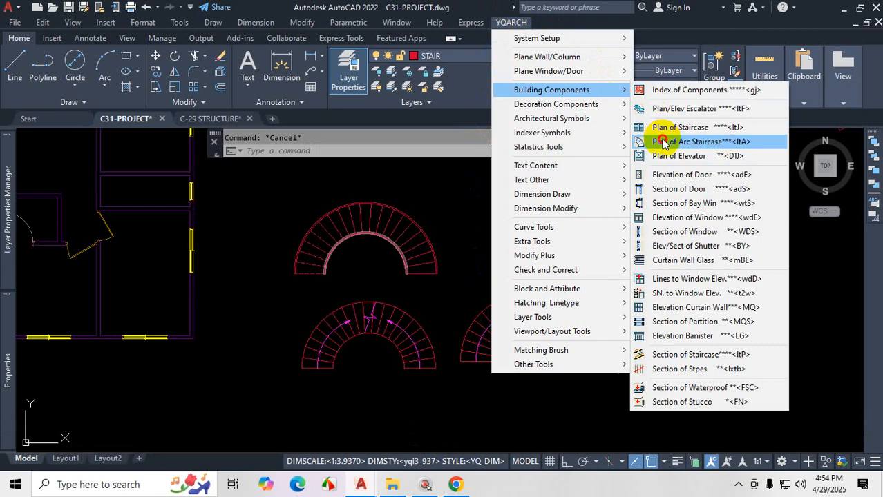
click(653, 141)
click(297, 325)
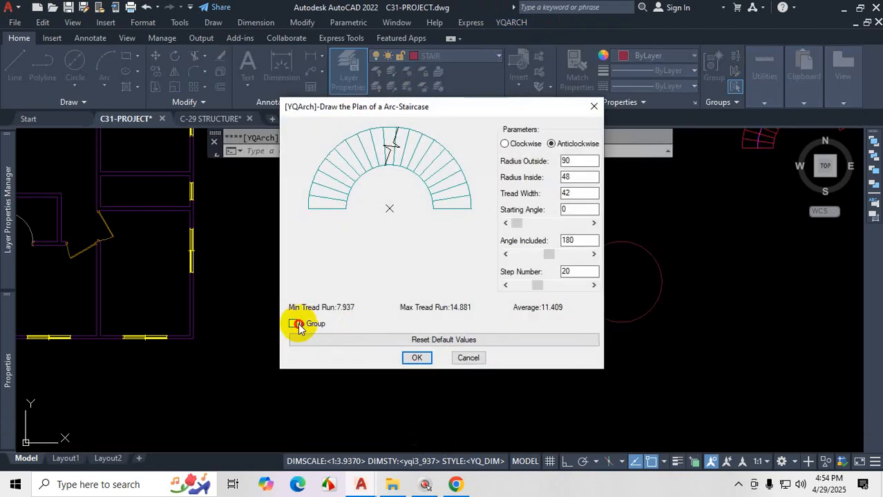
click(417, 358)
scroll(460, 276, down, 2)
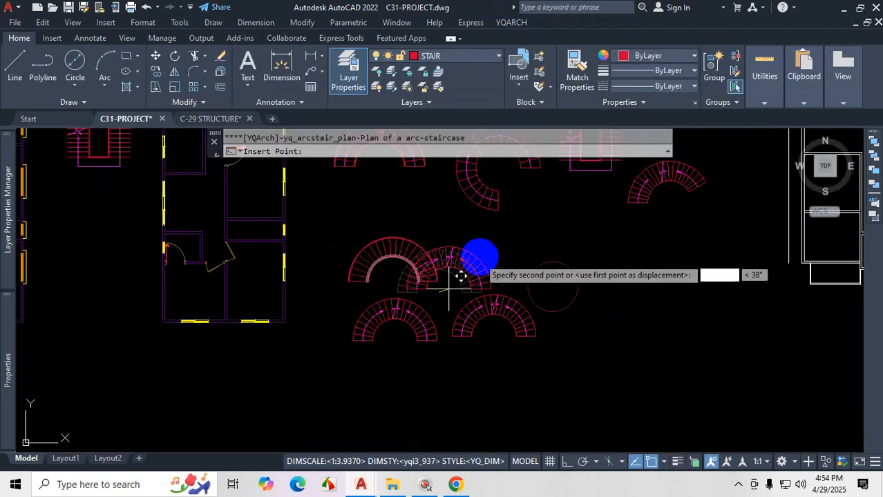
scroll(506, 228, up, 2)
click(486, 297)
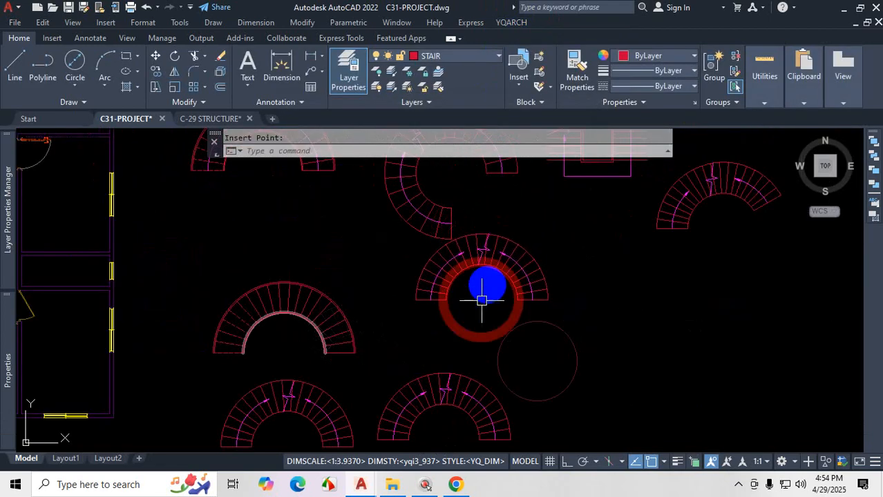
Step: Explode the third inserted arc staircase and select the right walking-line arc on its own
click(487, 252)
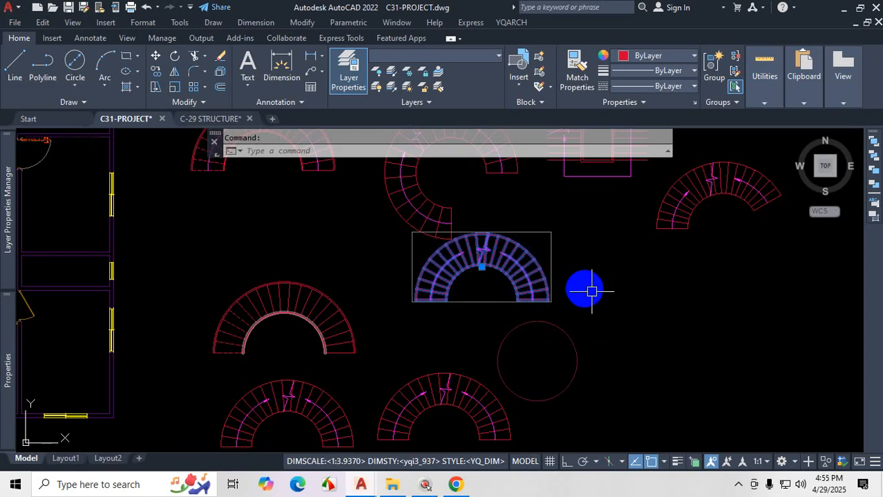
text(x)
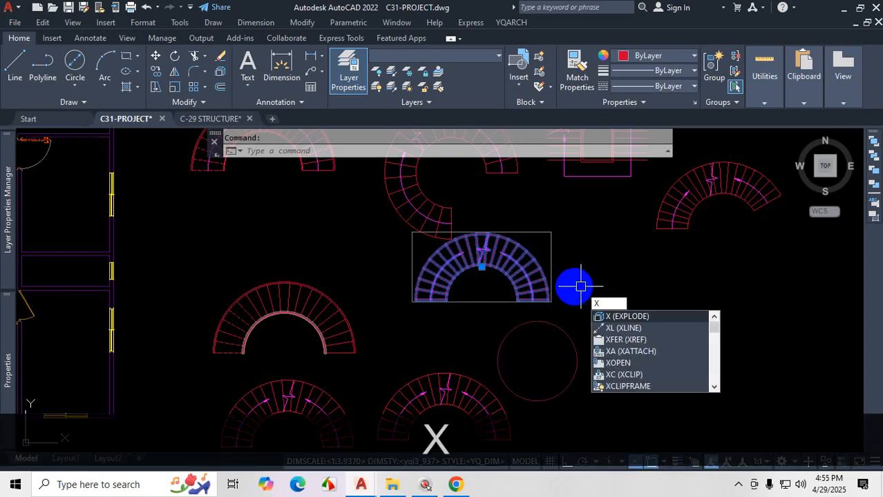
key(Return)
click(530, 263)
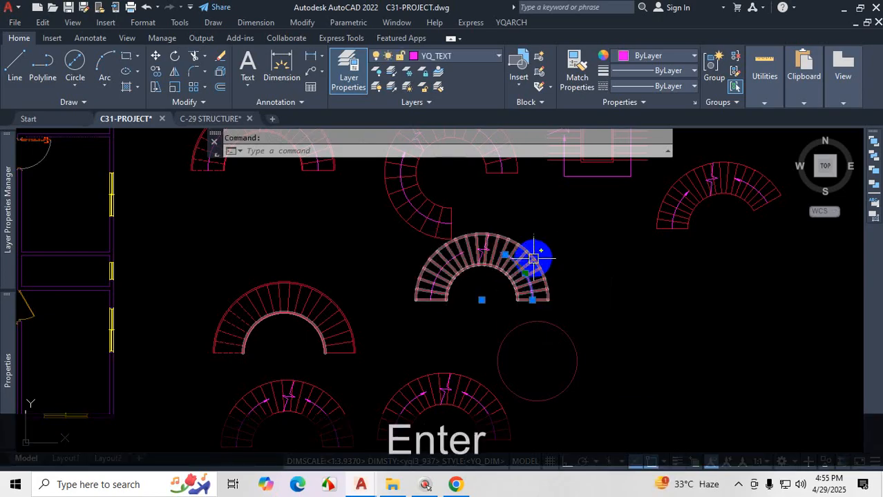
Step: Clear the current selection and explode the grouped arc staircase above the circle once more
scroll(532, 255, up, 2)
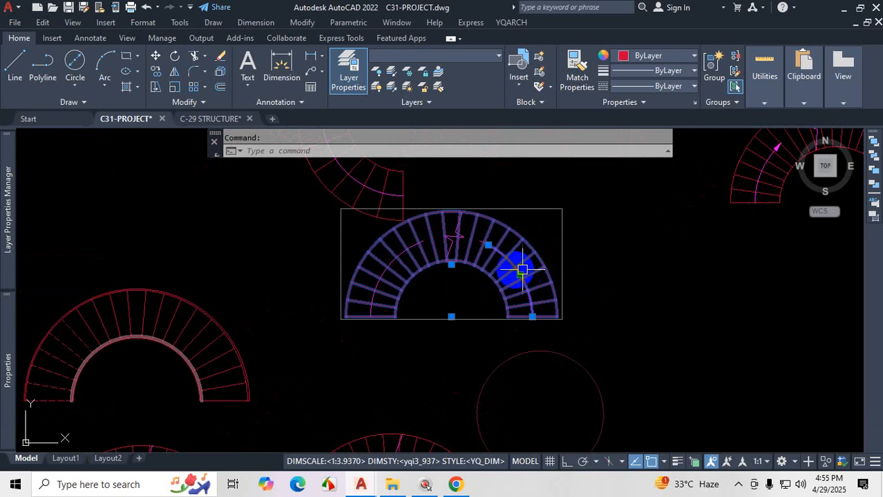
key(Escape)
click(507, 261)
key(Escape)
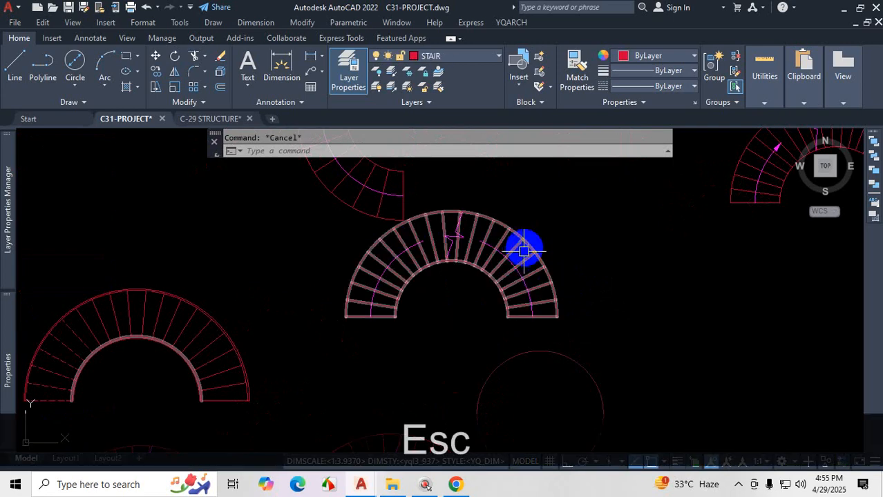
click(525, 244)
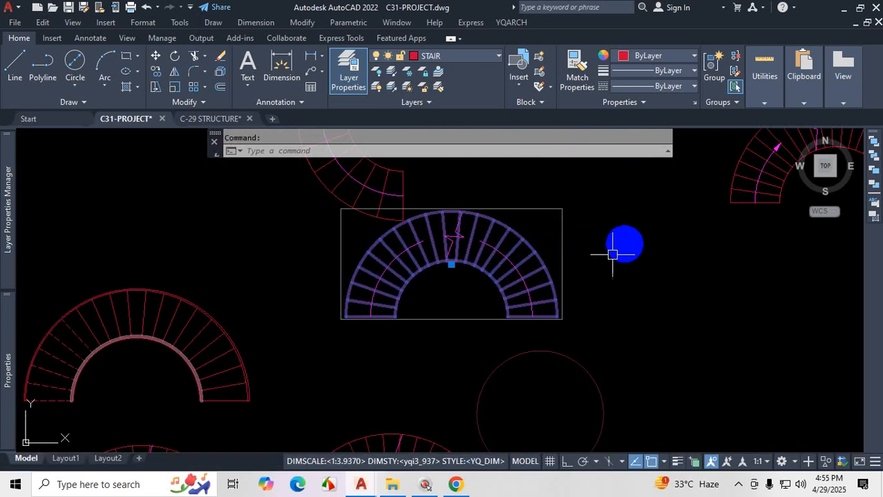
text(ex)
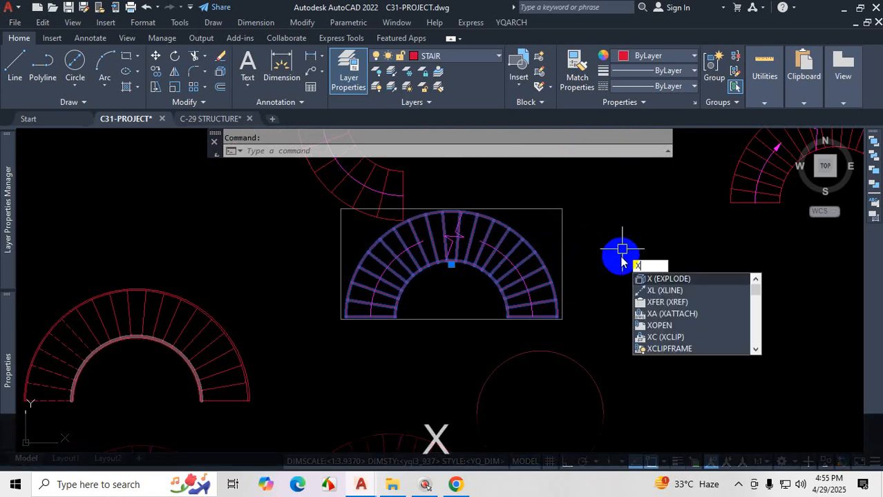
key(Return)
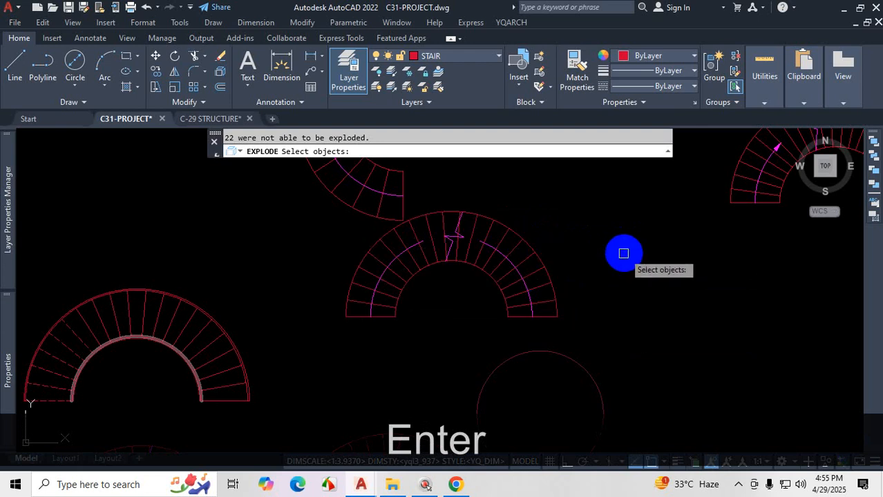
key(Escape)
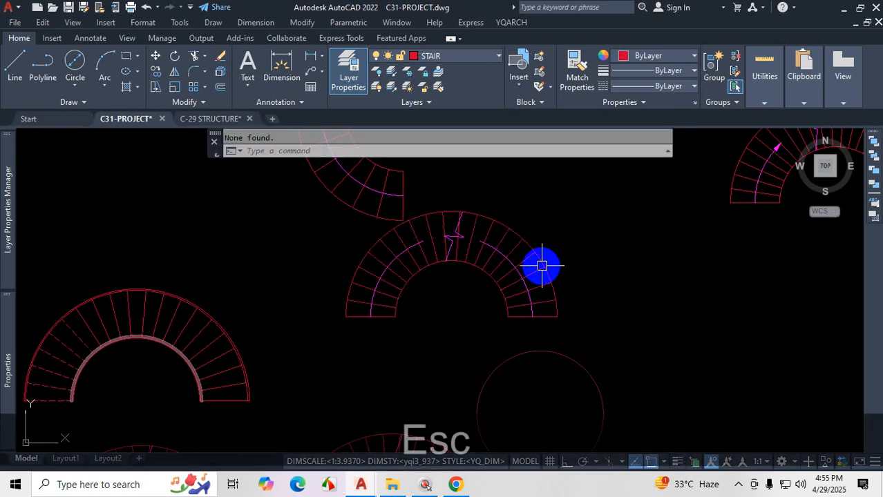
Step: Ungroup the arc staircase above the circle into separate objects
click(539, 265)
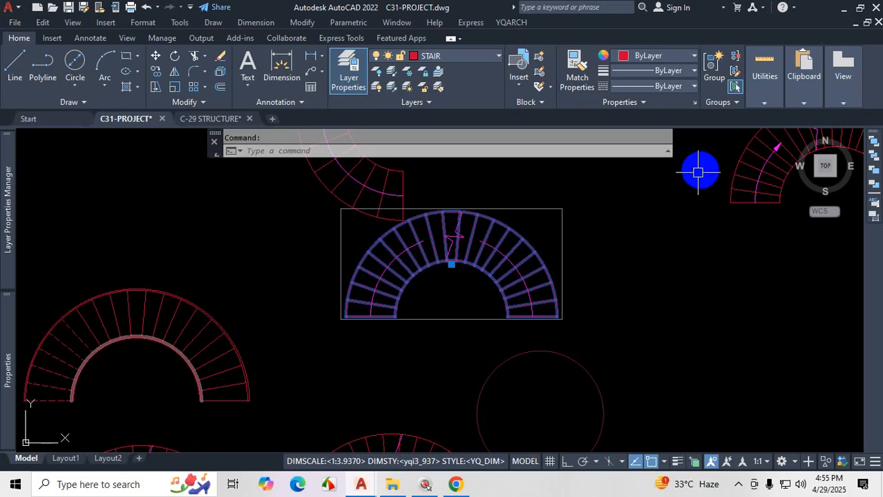
click(764, 76)
key(ctrl+1)
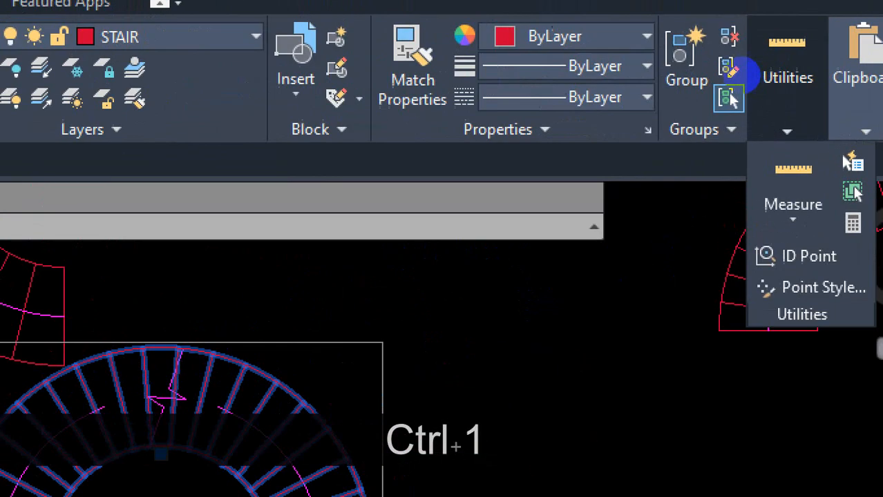
mouse_move(662, 8)
mouse_down()
mouse_move(654, 148)
mouse_move(733, 143)
mouse_move(752, 15)
mouse_move(747, 43)
mouse_move(699, 39)
mouse_move(694, 97)
mouse_move(740, 106)
mouse_up()
key(Escape)
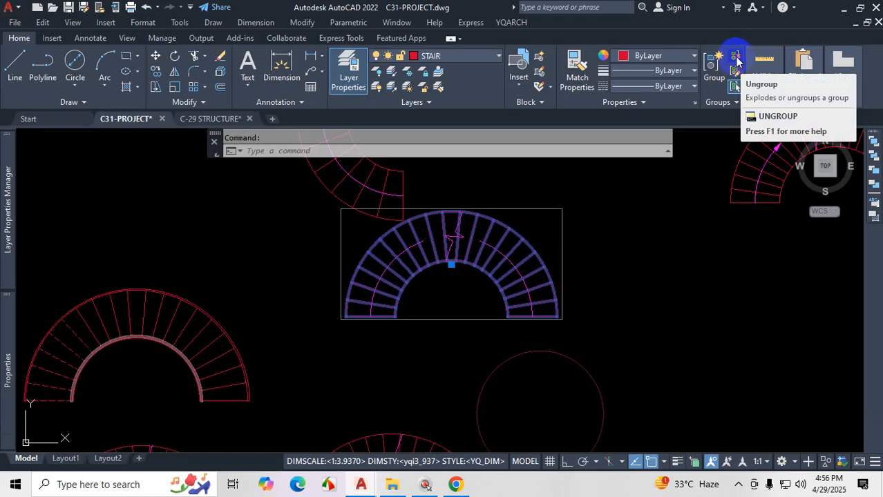
click(735, 56)
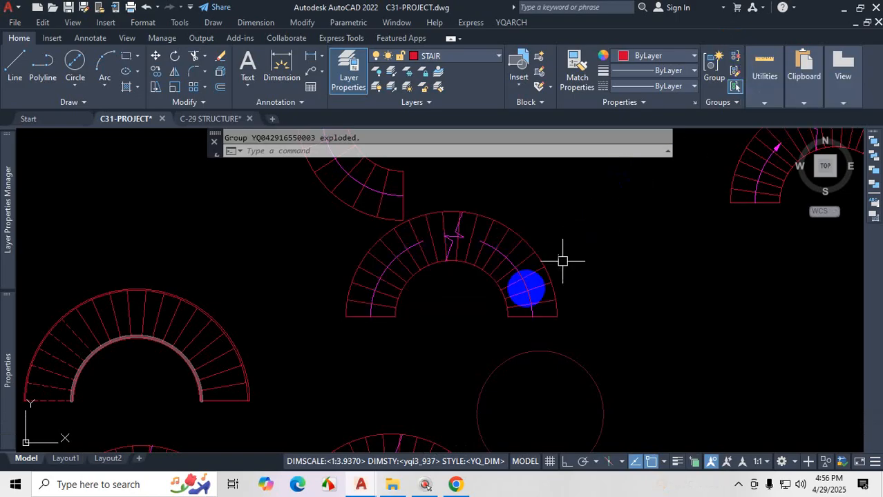
Step: Select two adjacent tread lines and the outer arc of the ungrouped staircase individually to check that its parts are separate
click(520, 265)
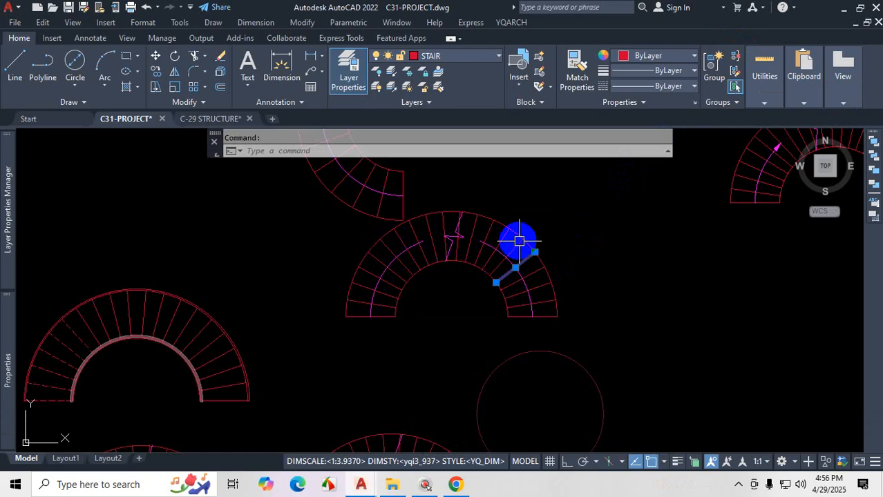
click(519, 239)
click(522, 241)
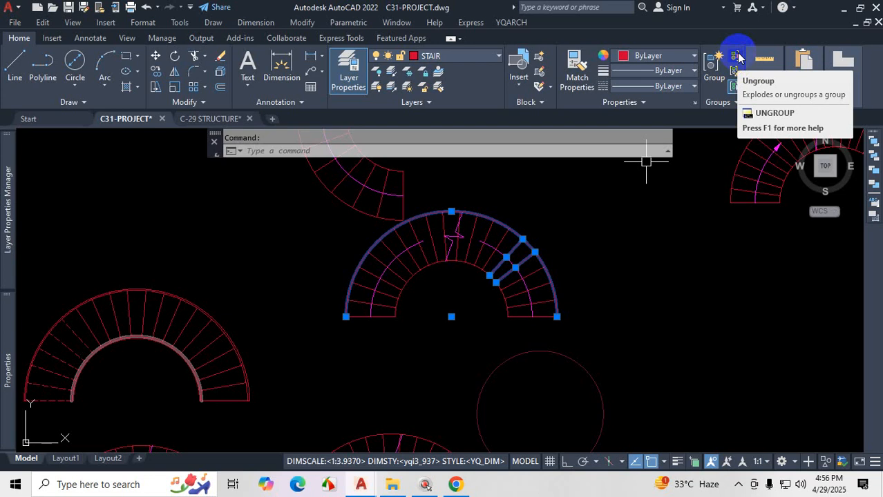
key(Escape)
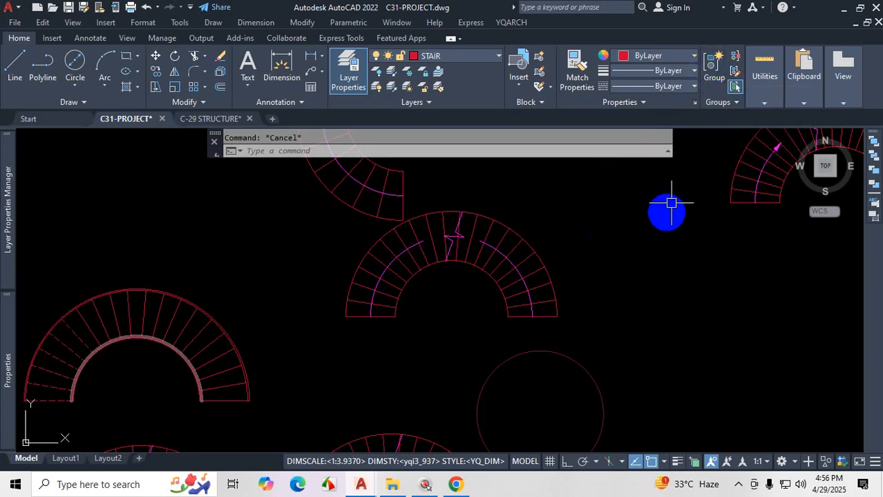
Step: Select the whole lower-left arc staircase with a window to check whether it behaves as a group
scroll(660, 212, down, 3)
scroll(550, 279, up, 2)
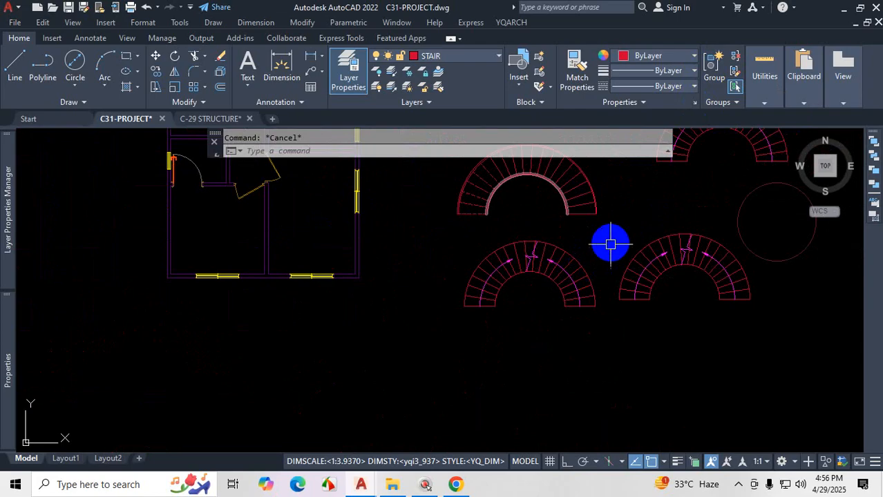
click(442, 236)
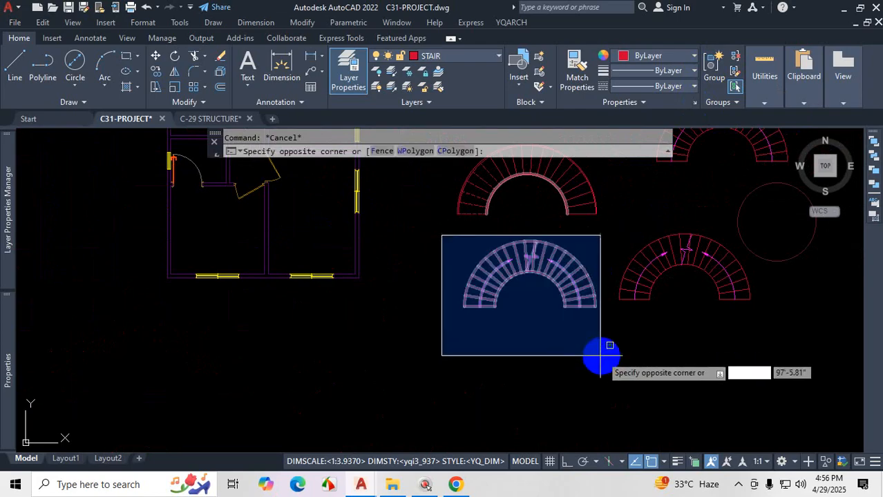
click(602, 355)
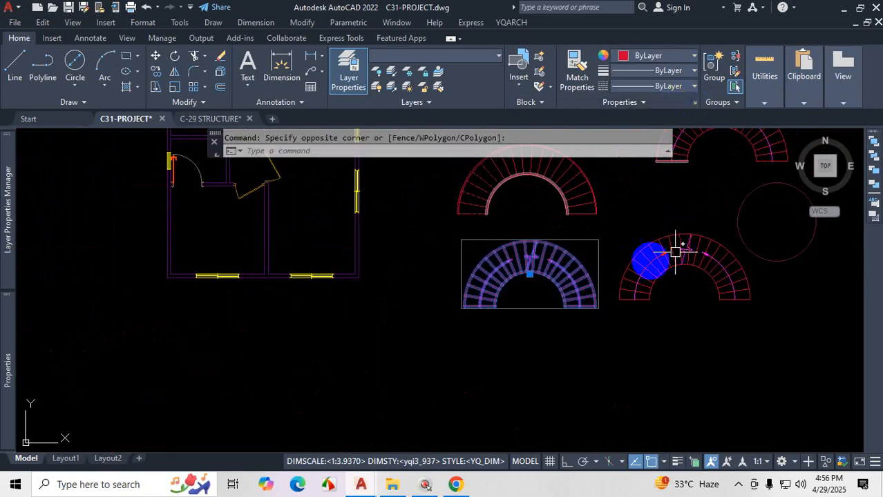
key(Escape)
Step: Select the left walking-line arrow and the outer arc of the lower-right staircase separately to check its grouping
click(652, 256)
click(619, 225)
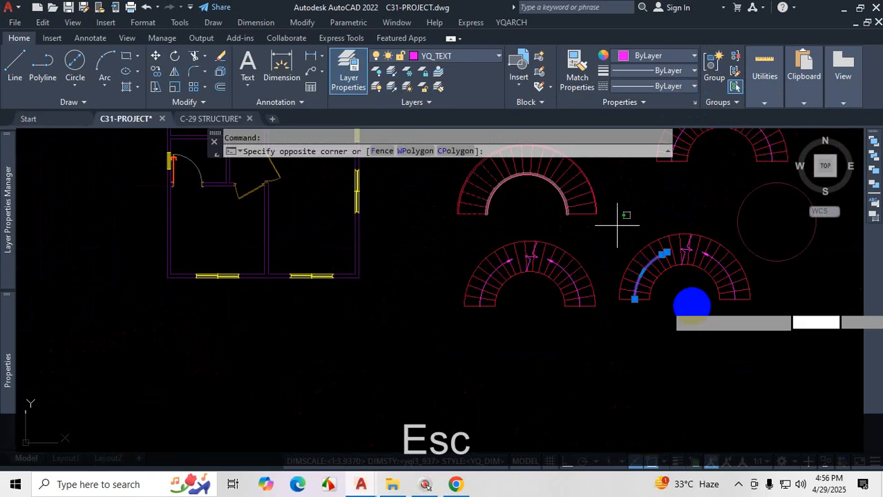
key(Escape)
click(662, 235)
key(Escape)
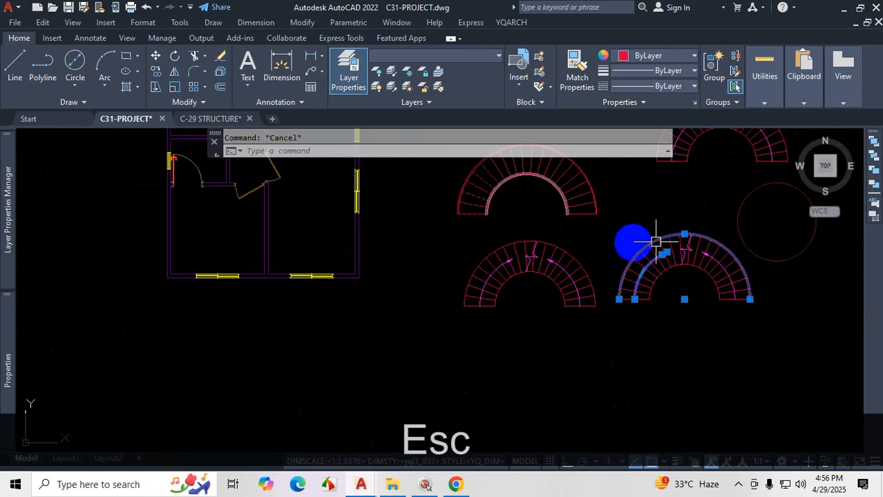
Step: Group all parts of the lower-right arc staircase and select it as a single object
click(613, 226)
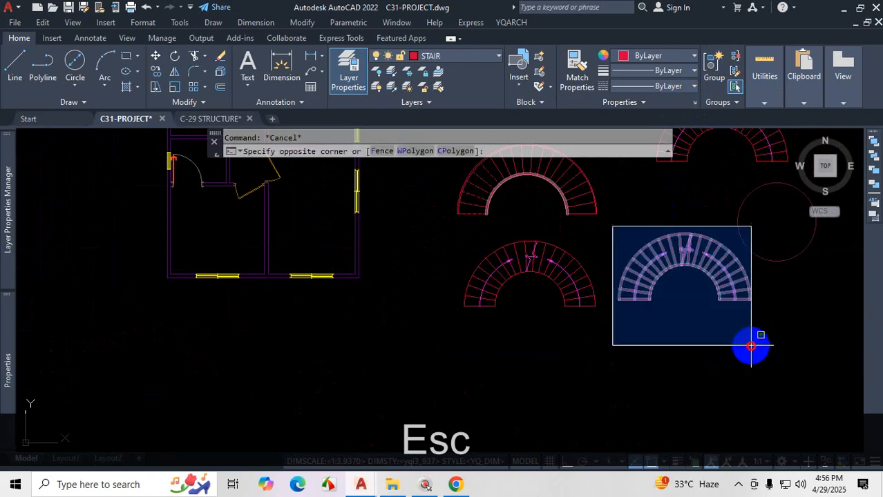
click(751, 344)
click(711, 62)
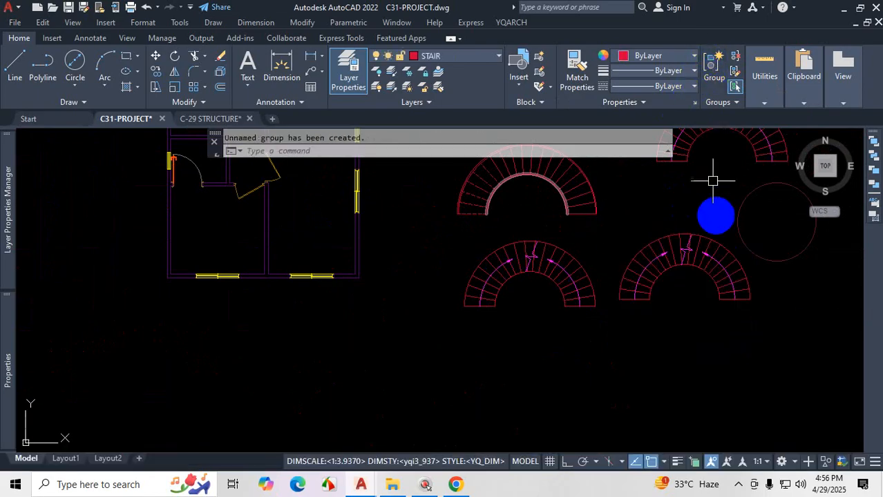
click(709, 243)
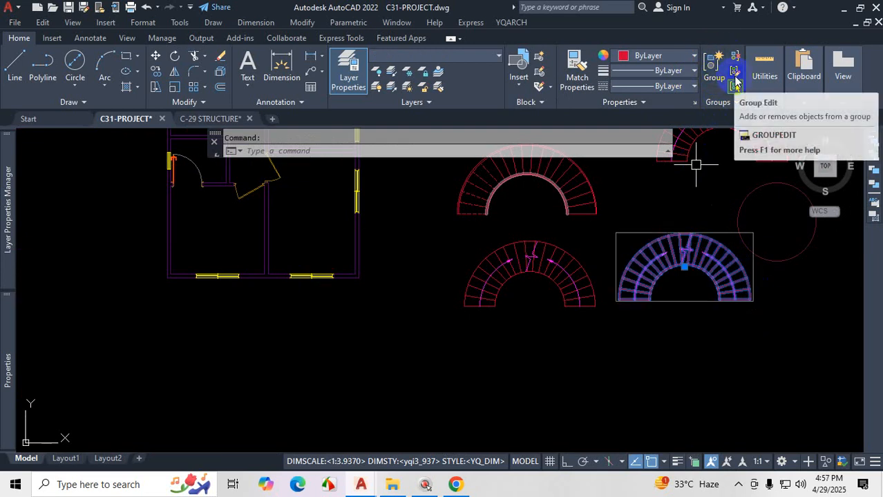
click(739, 484)
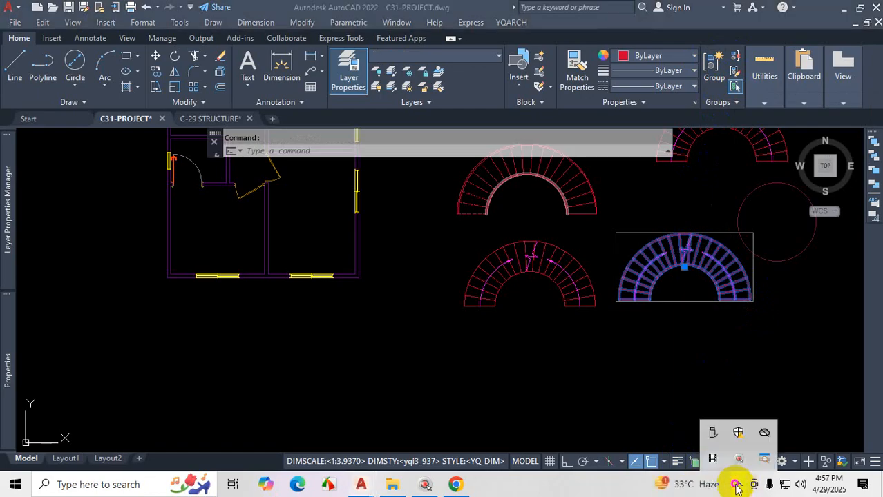